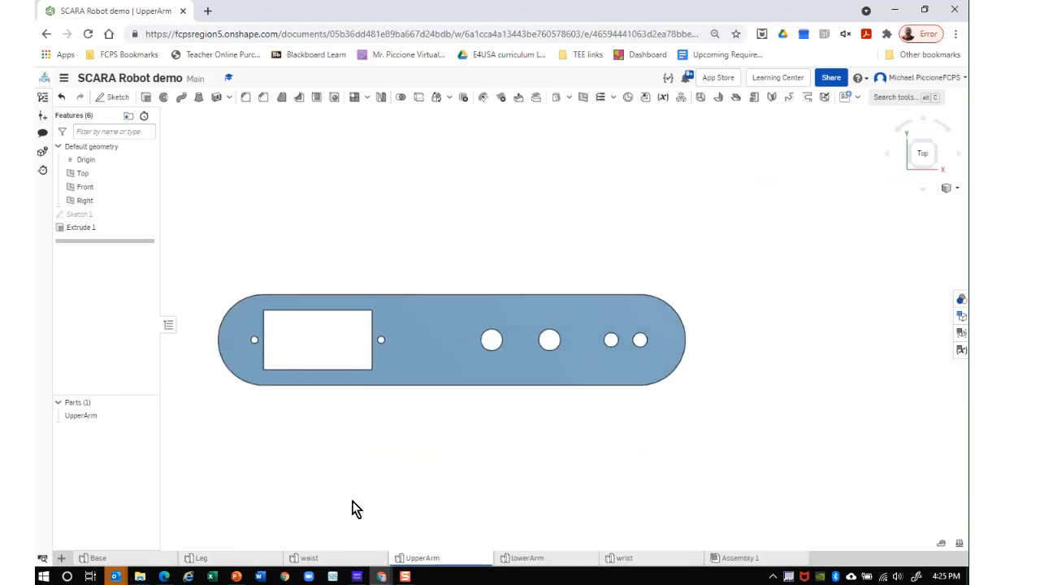
# Step: Look over the lowerArm and wrist part studios
pyautogui.click(534, 559)
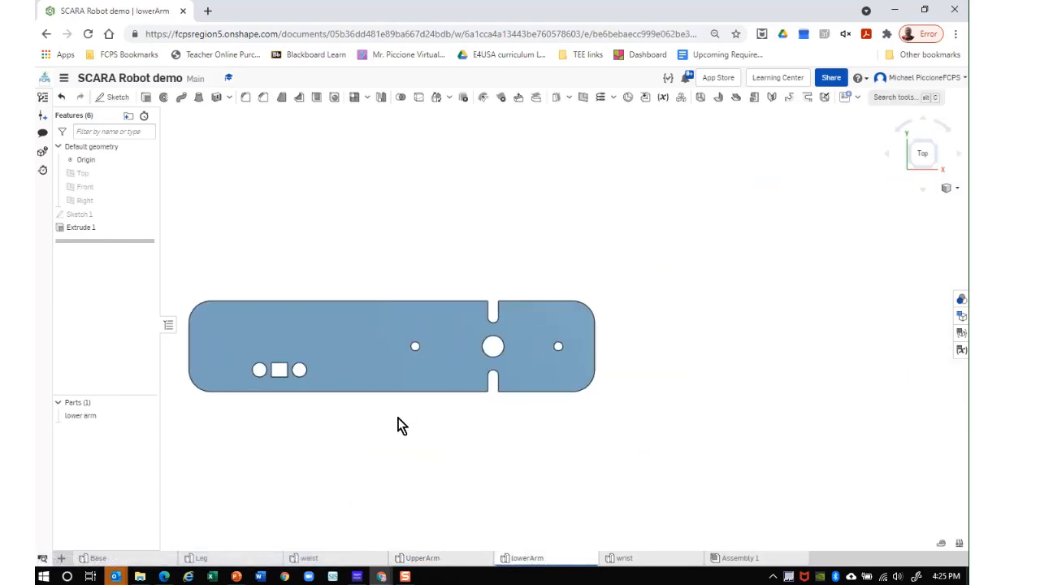
pyautogui.click(627, 560)
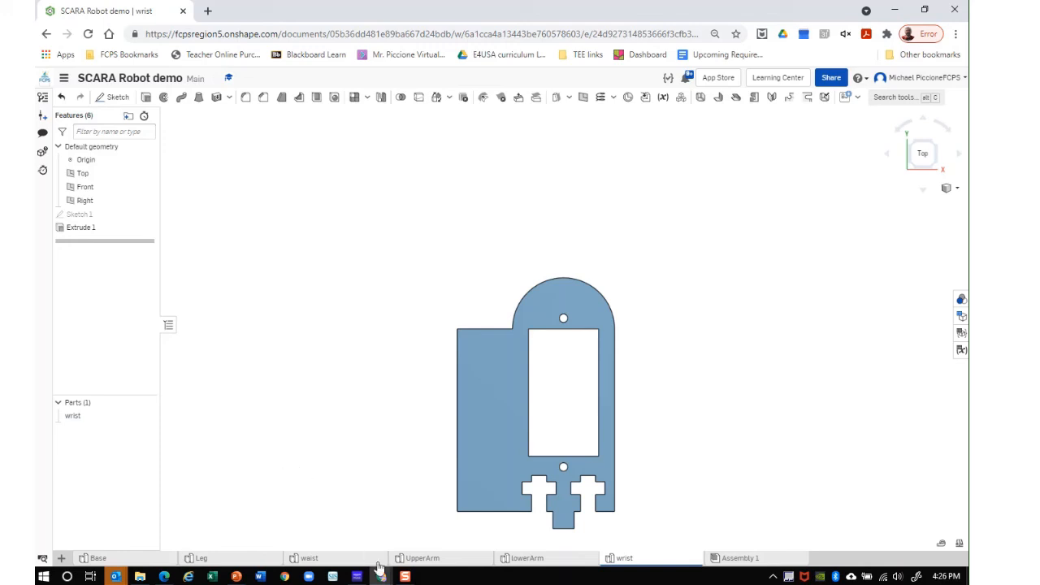
# Step: Switch to the Google Classroom robot arm assignment and open its attached SCARA robot arm import parts.zip
pyautogui.moveTo(382, 577)
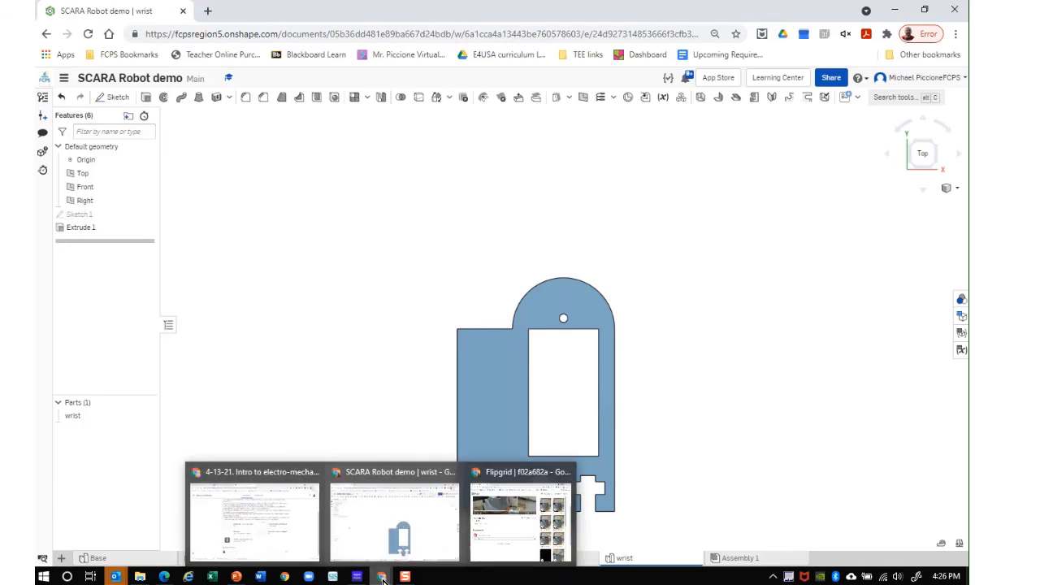
pyautogui.click(299, 524)
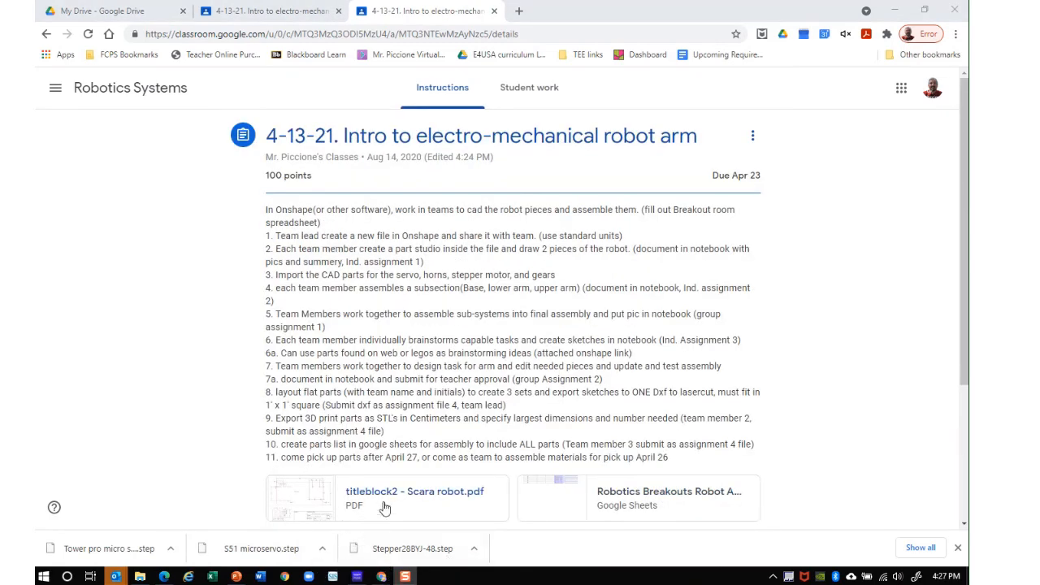
pyautogui.scroll(-3, 401, 492)
pyautogui.click(394, 419)
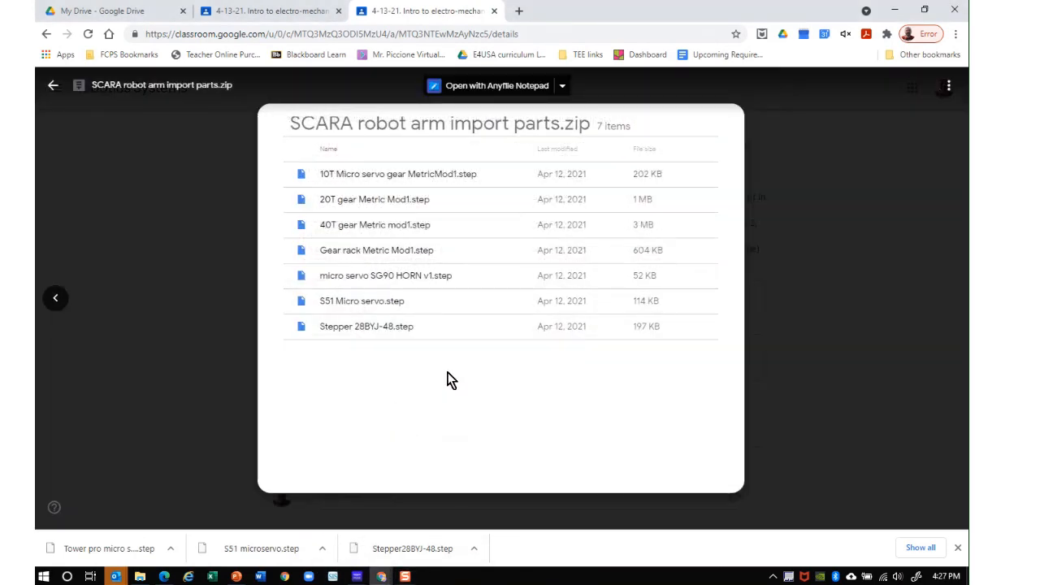
# Step: Open the SCARA robot arm import parts.zip preview in a new window and download the archive
pyautogui.click(948, 86)
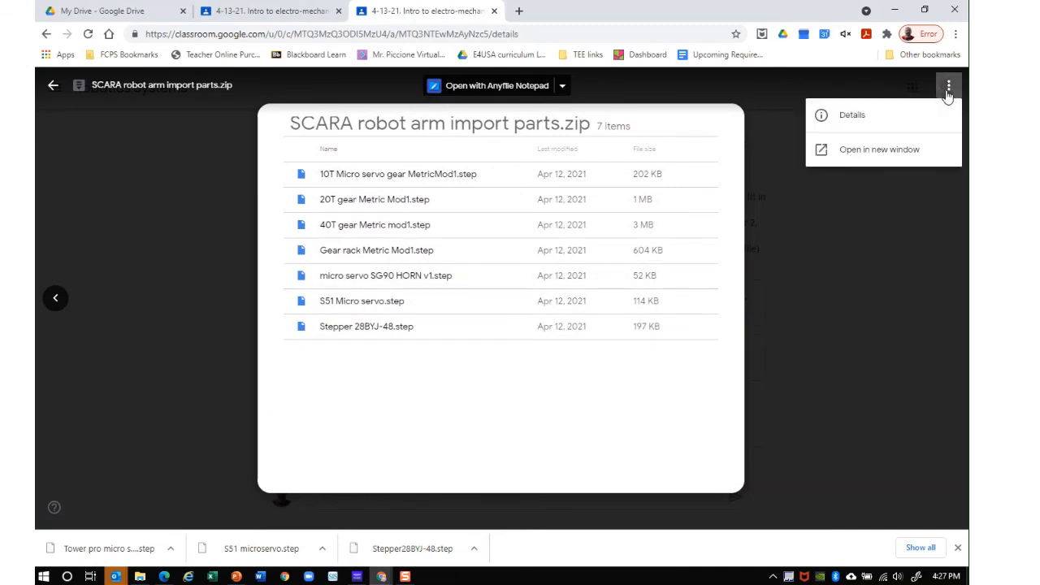
pyautogui.click(902, 154)
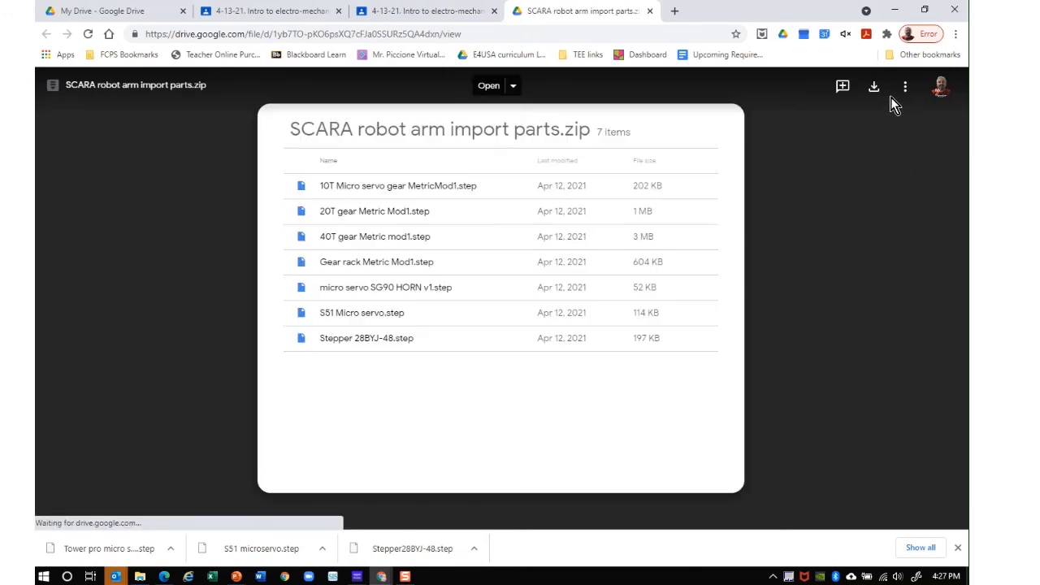
pyautogui.click(876, 87)
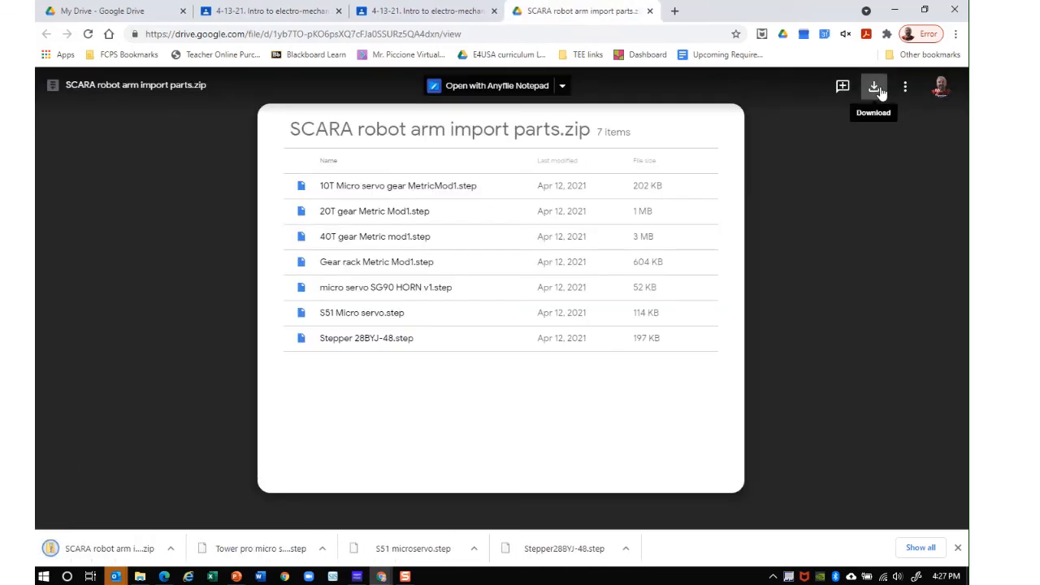
# Step: Show the downloaded SCARA robot arm import parts.zip in its folder and start extracting all its files
pyautogui.rightClick(66, 557)
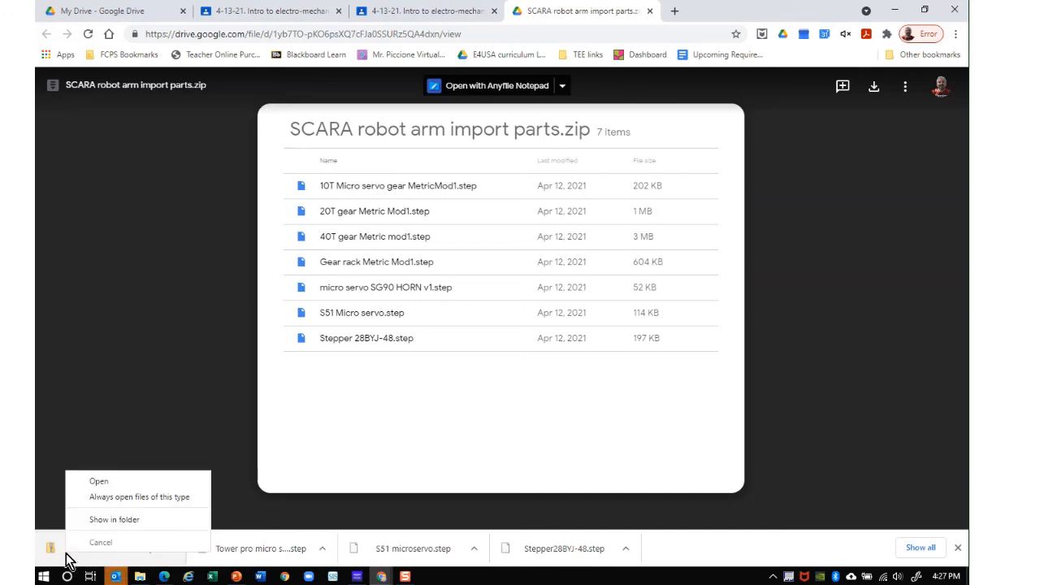
pyautogui.click(103, 521)
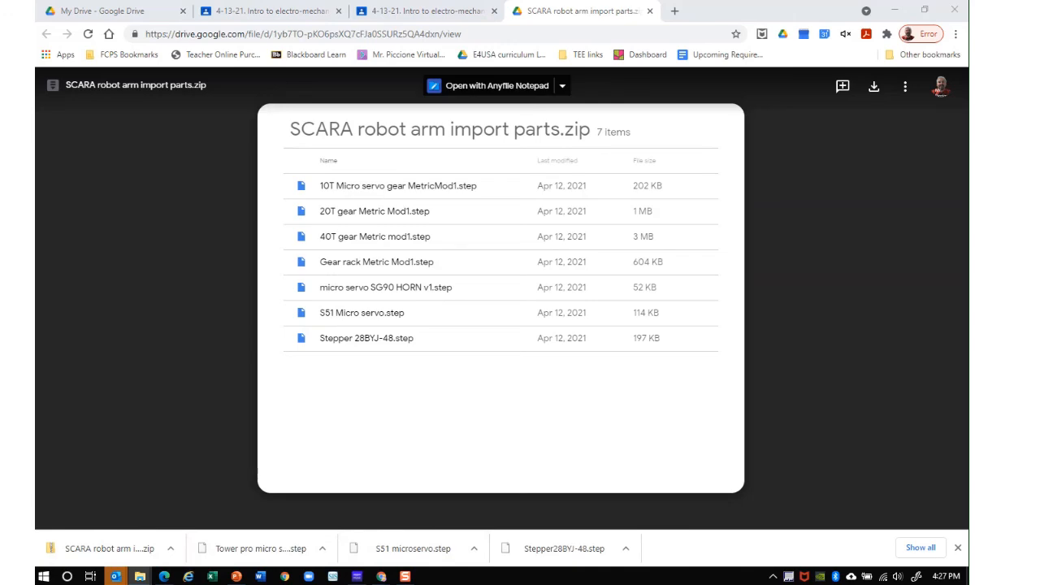
pyautogui.moveTo(494, 41); pyautogui.dragTo(502, 60)
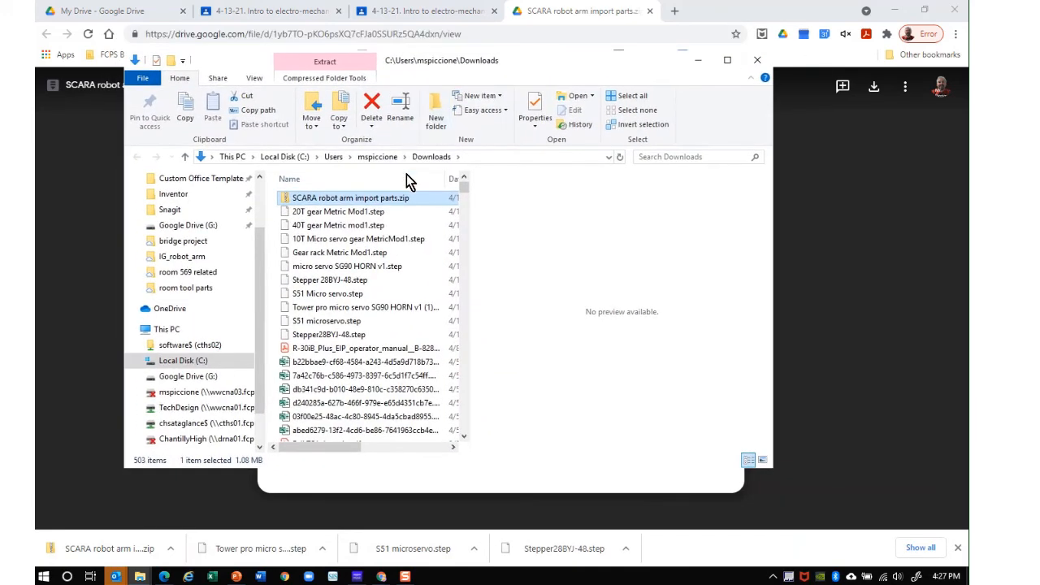
pyautogui.rightClick(403, 200)
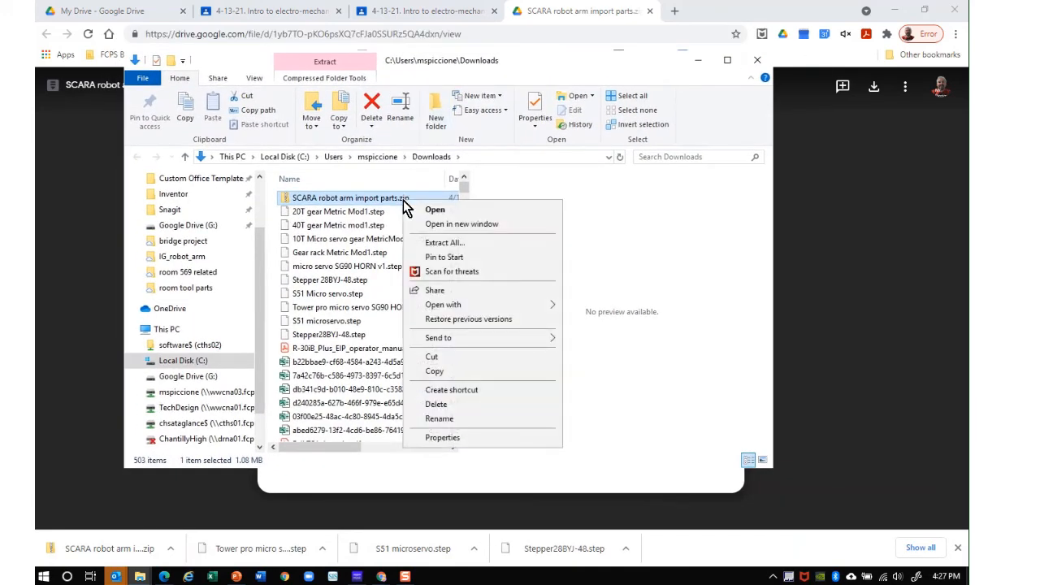
pyautogui.click(430, 244)
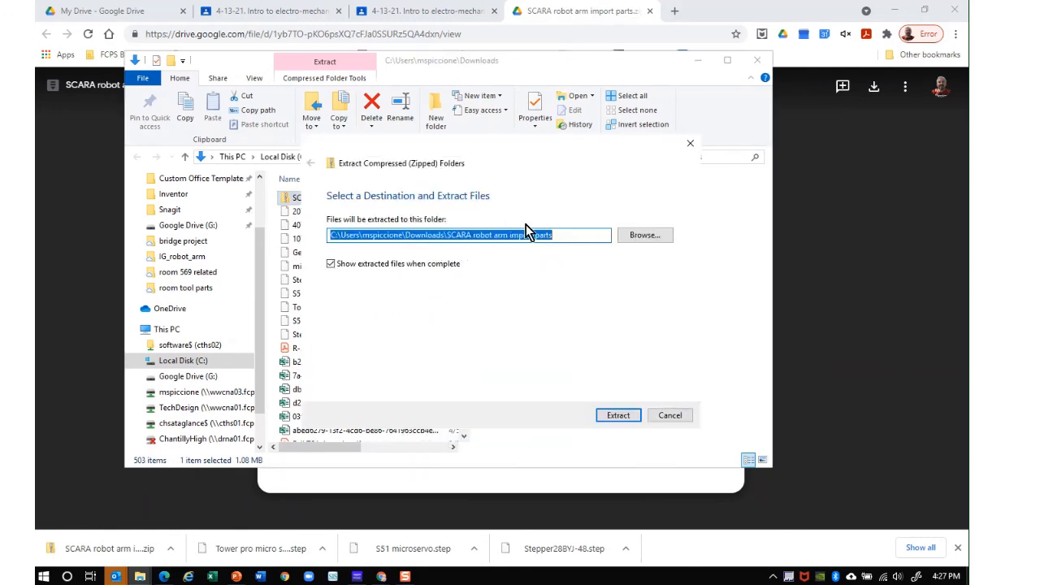
pyautogui.click(631, 241)
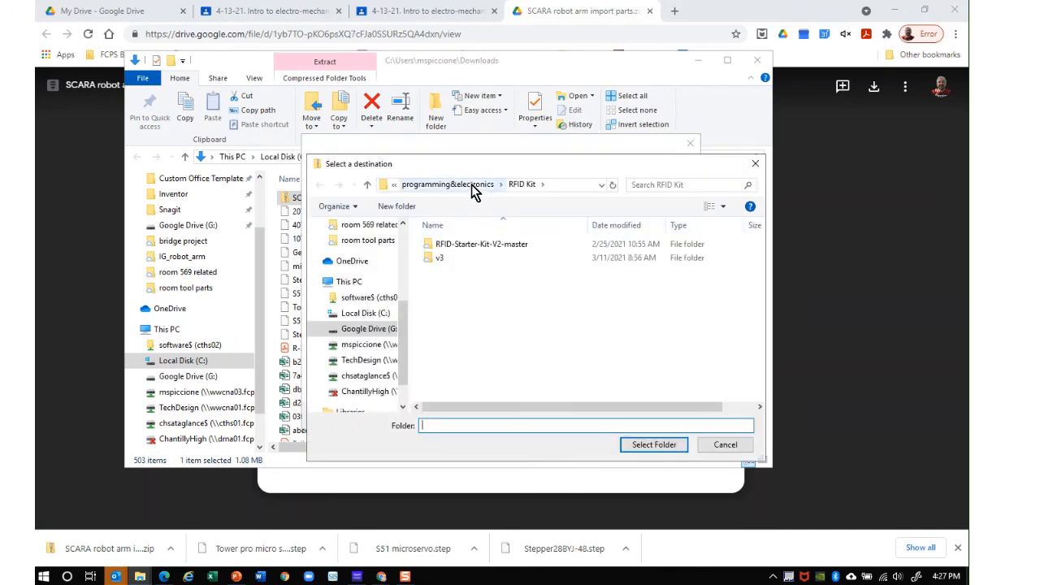
pyautogui.click(367, 185)
pyautogui.click(367, 185)
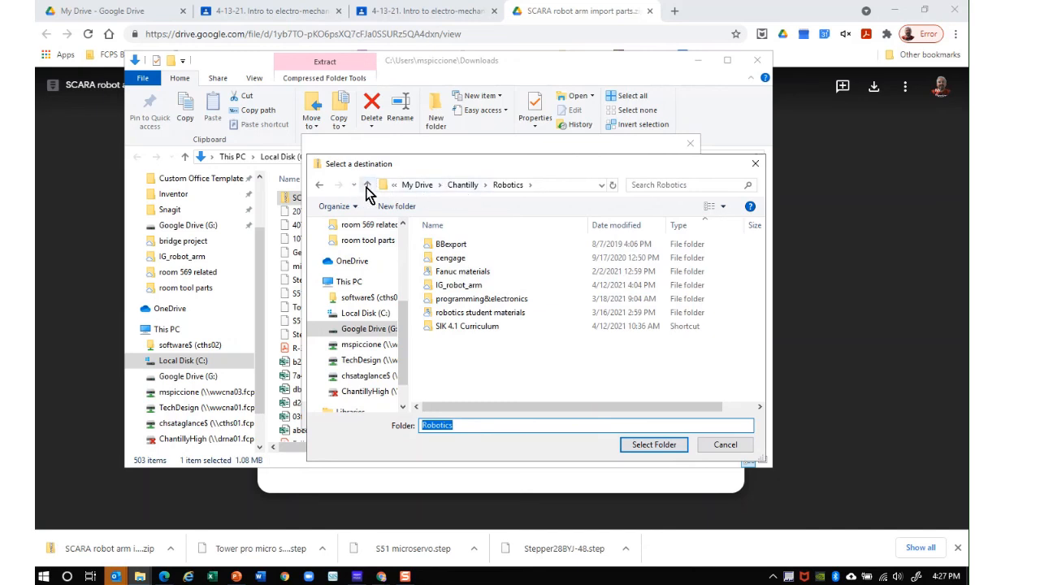
pyautogui.click(321, 186)
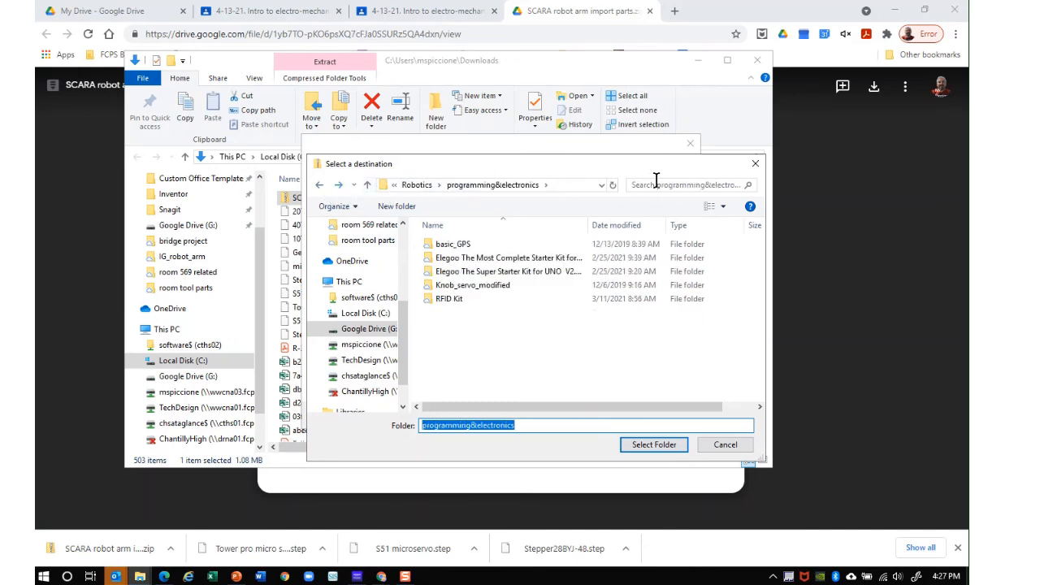
pyautogui.click(755, 164)
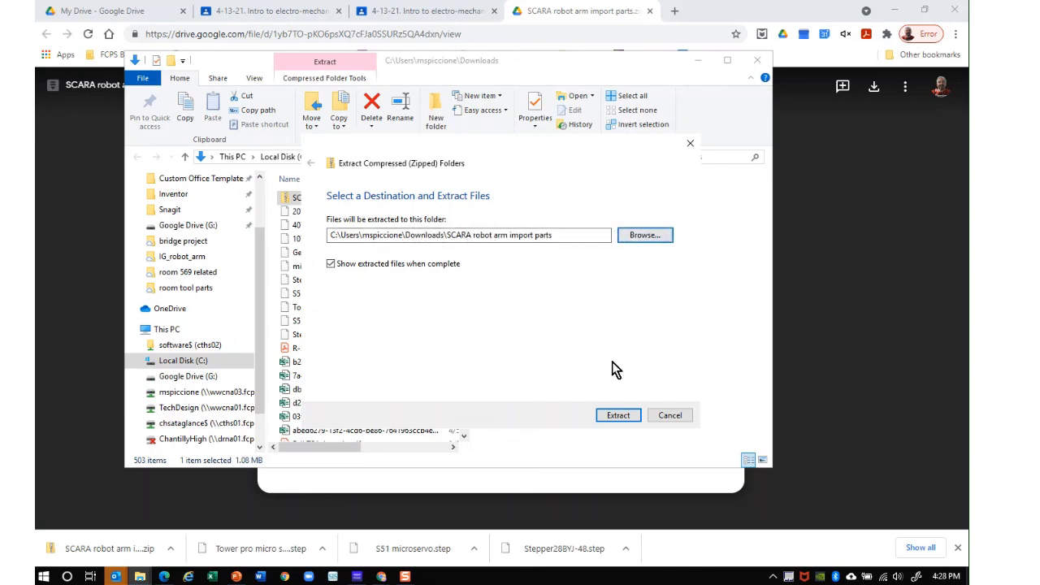
# Step: Extract the archive into the proposed SCARA robot arm import parts folder inside Downloads
pyautogui.click(617, 417)
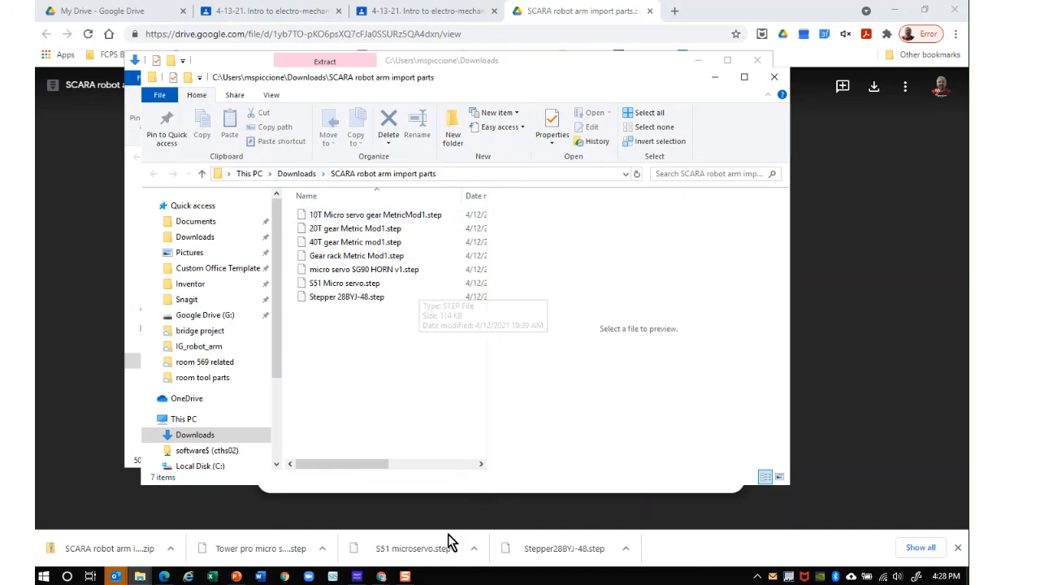
# Step: Switch back to the SCARA Robot demo document in Onshape and start importing files into it
pyautogui.moveTo(381, 577)
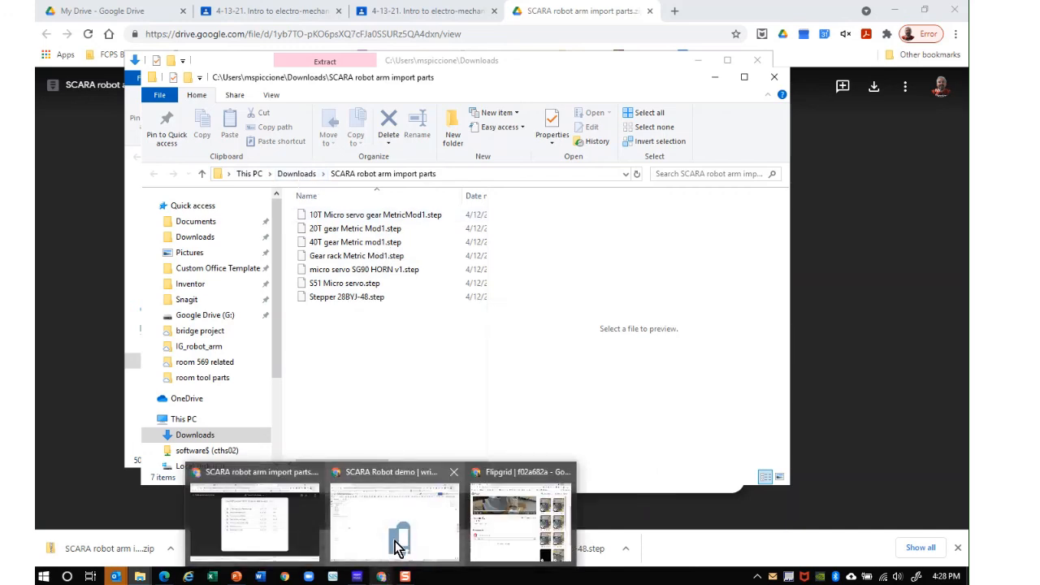
pyautogui.click(418, 533)
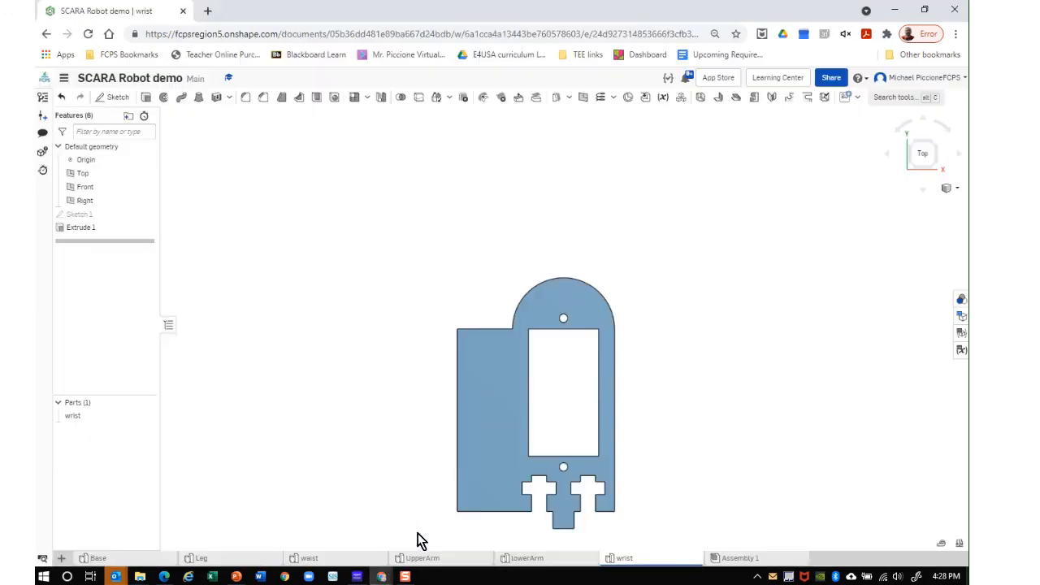
pyautogui.click(61, 559)
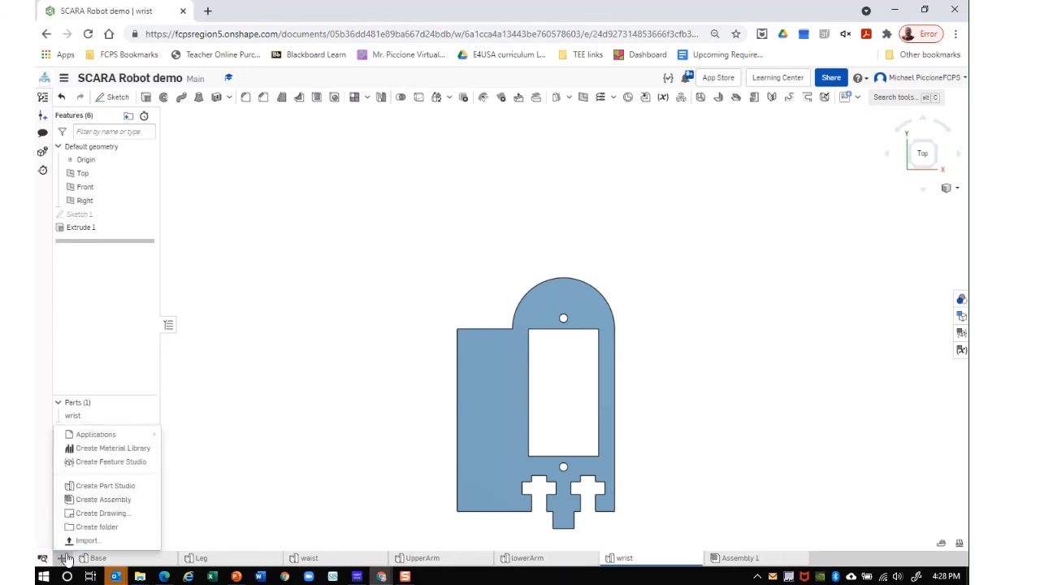
pyautogui.click(81, 544)
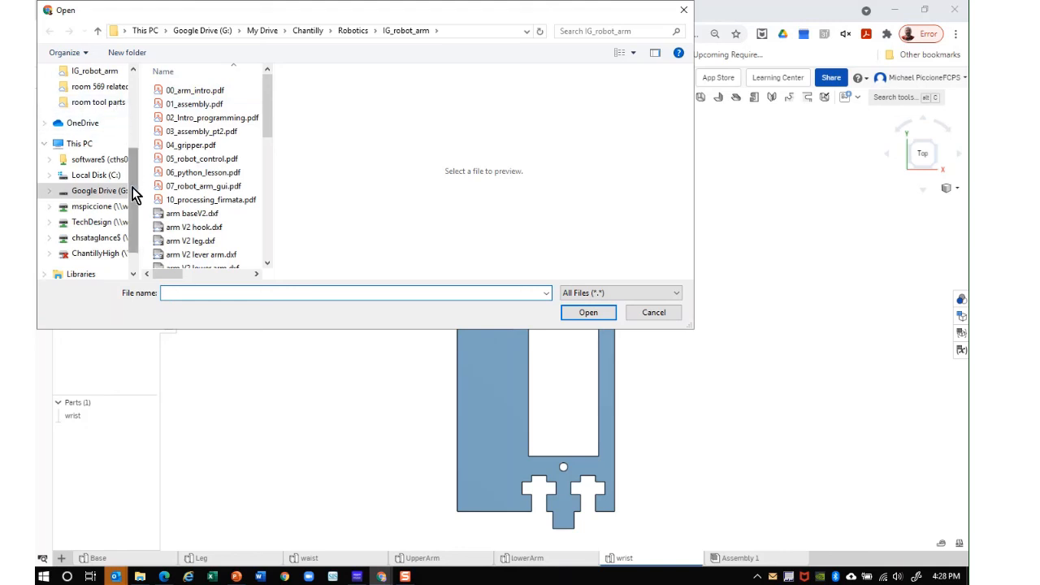
# Step: Check the pinned Downloads folder for the extracted parts and go up to the Local Disk (C:) root
pyautogui.moveTo(134, 195); pyautogui.dragTo(127, 104)
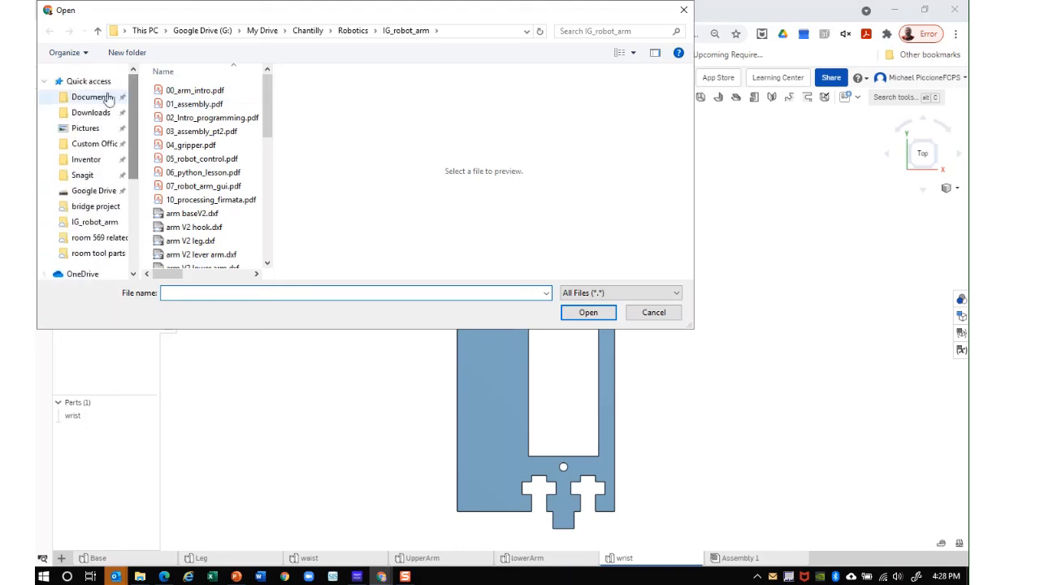
pyautogui.click(93, 113)
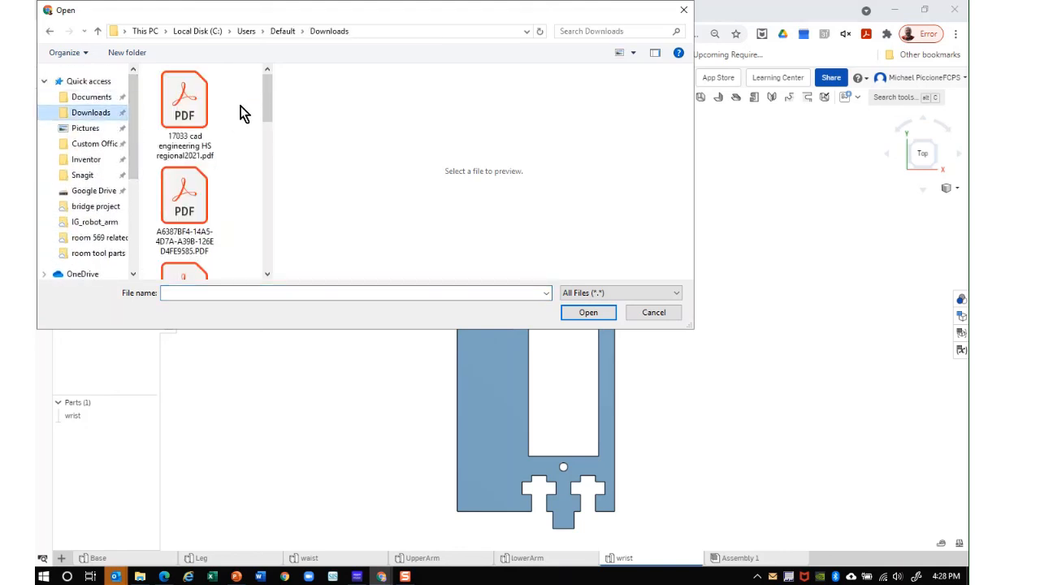
pyautogui.moveTo(268, 107); pyautogui.dragTo(257, 215)
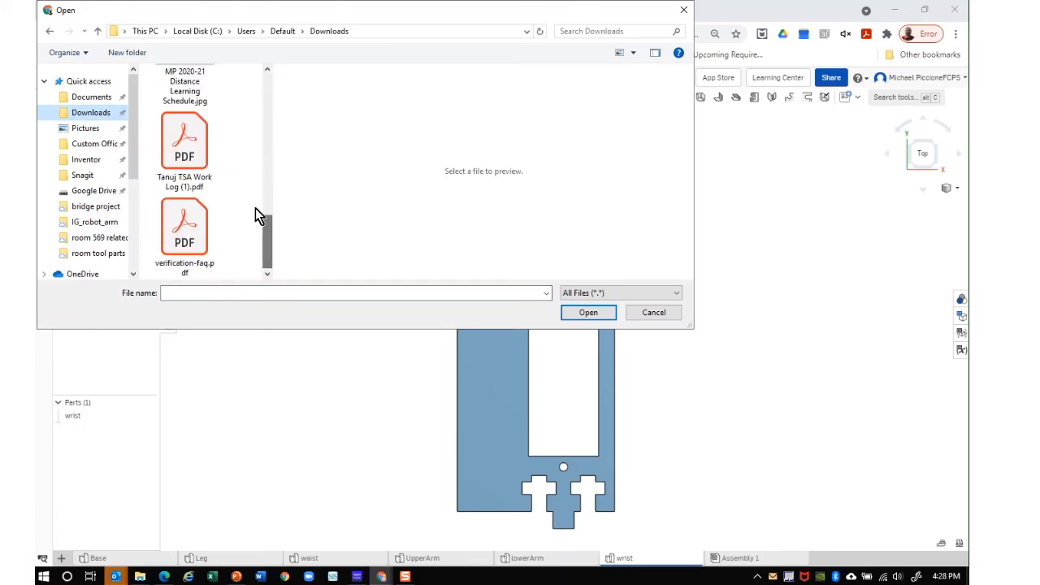
pyautogui.click(98, 31)
pyautogui.click(98, 32)
pyautogui.click(98, 31)
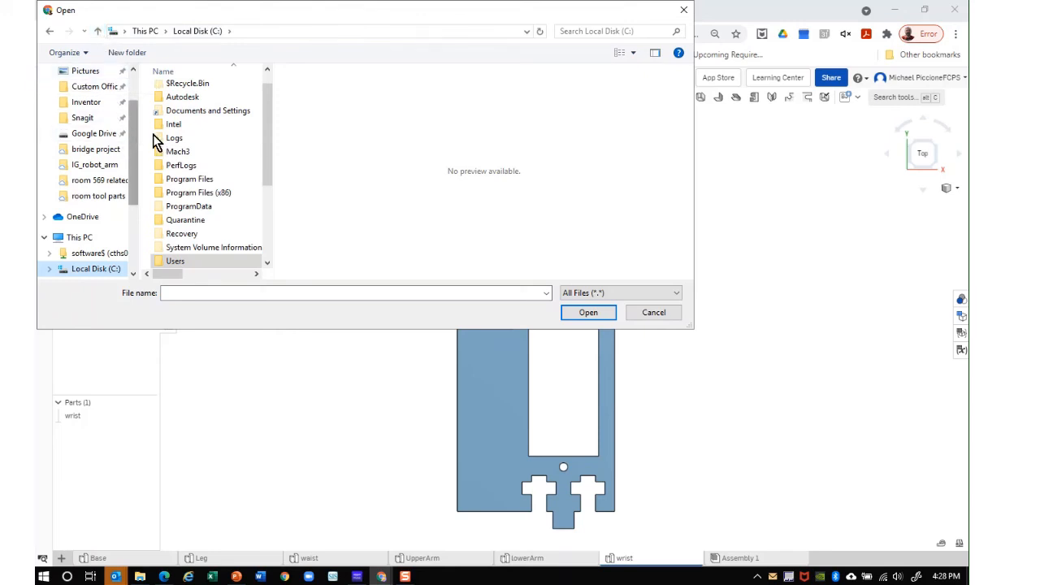
# Step: Open the SCARA robot arm import parts folder in the Downloads folder of the personal user profile
pyautogui.doubleClick(174, 261)
pyautogui.doubleClick(180, 188)
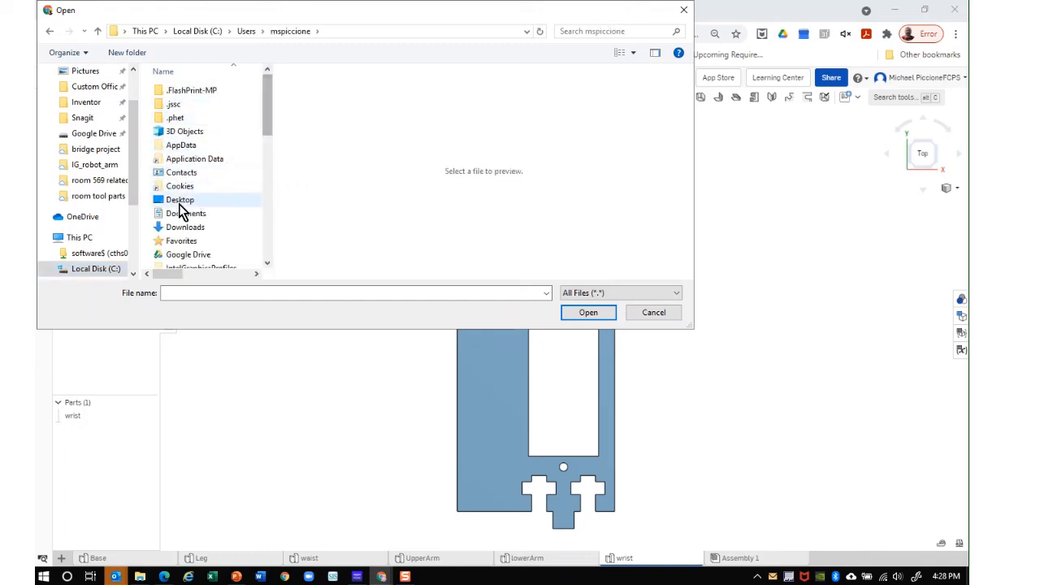
pyautogui.click(183, 228)
pyautogui.doubleClick(184, 228)
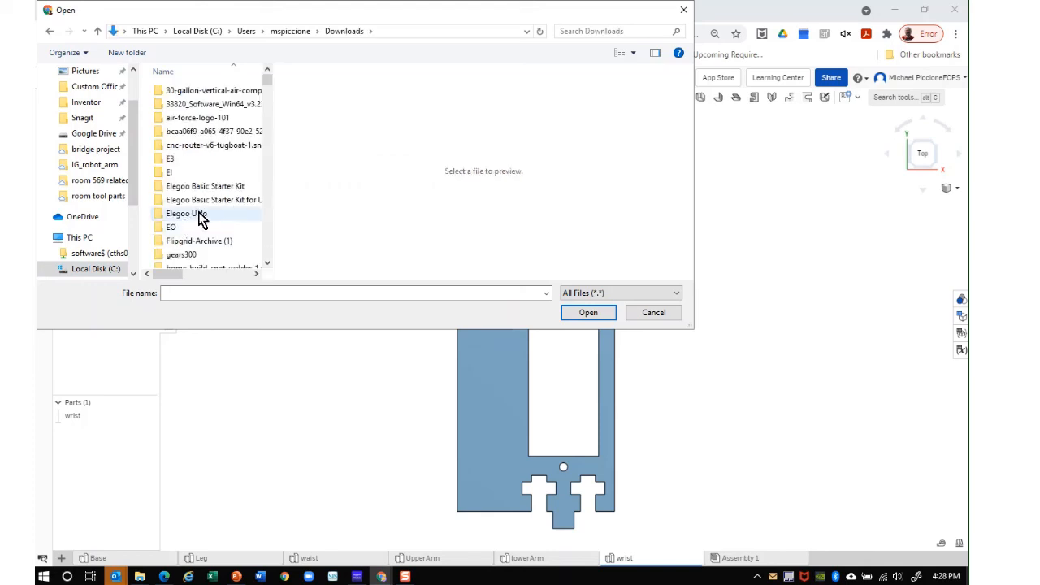
pyautogui.moveTo(269, 80); pyautogui.dragTo(269, 85)
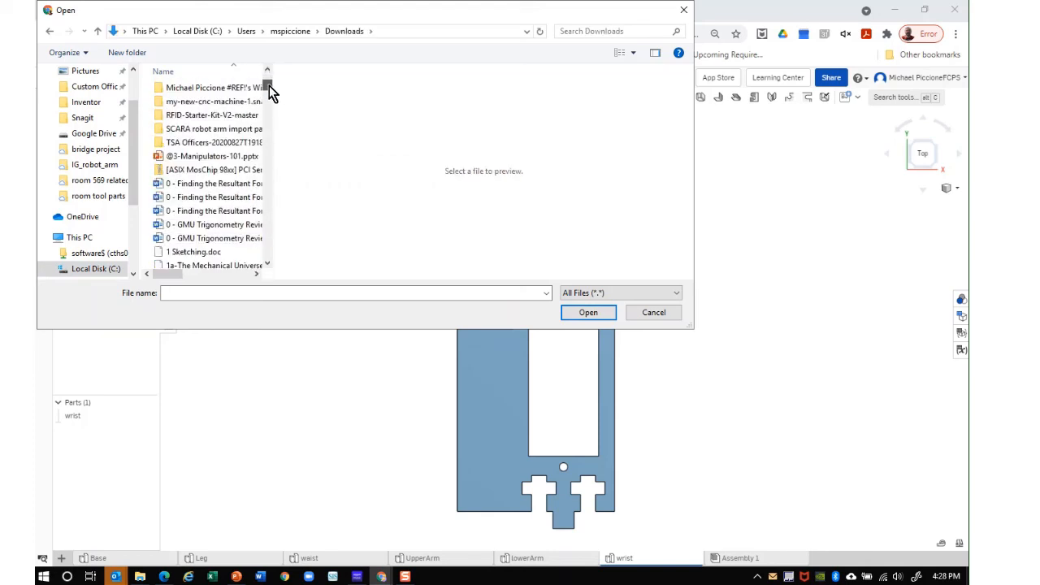
pyautogui.click(218, 135)
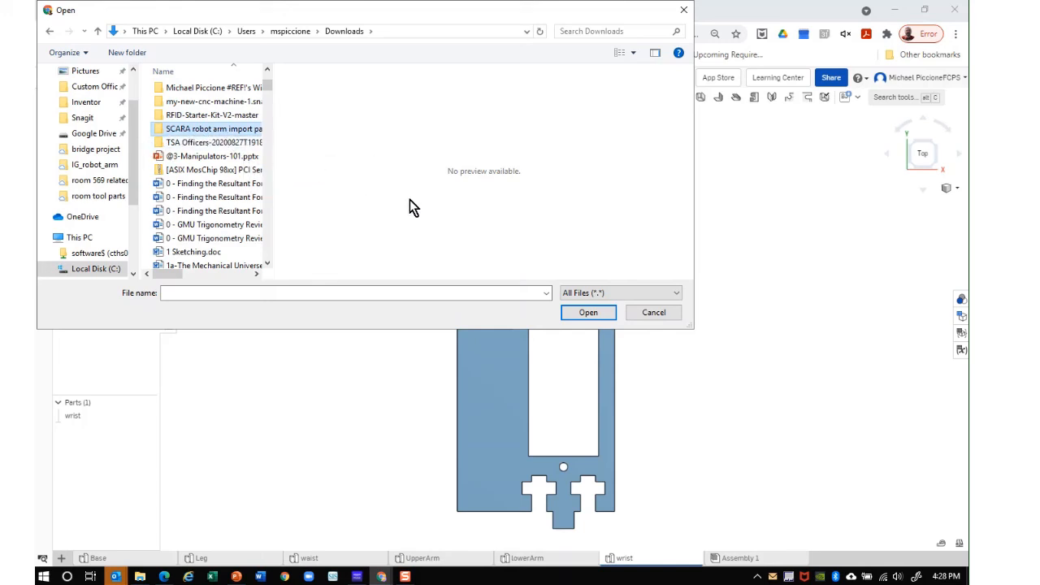
pyautogui.click(596, 313)
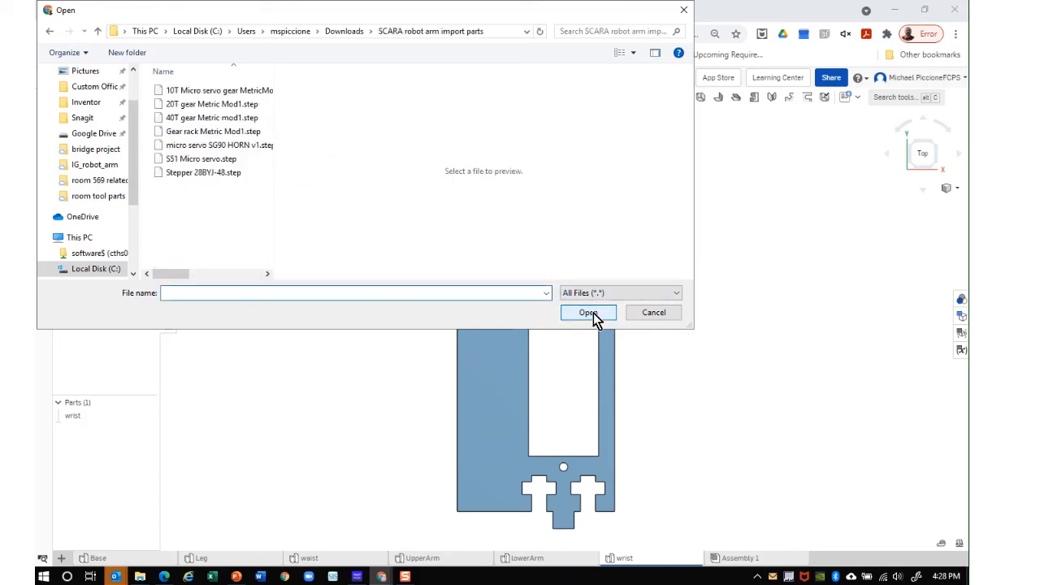
# Step: Select all seven STEP files and import them with the Import to this document option
pyautogui.moveTo(212, 189); pyautogui.dragTo(155, 89)
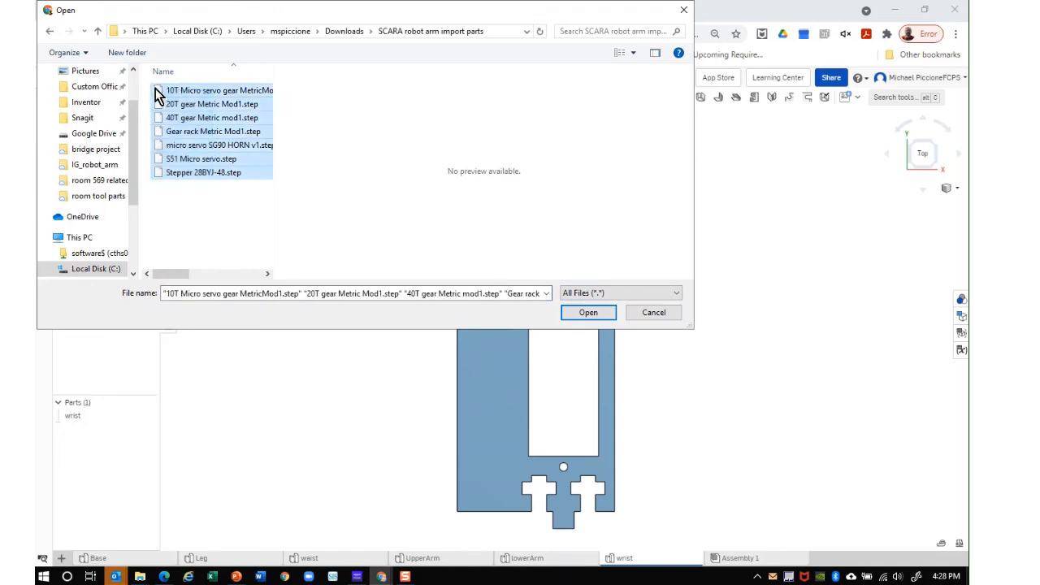
pyautogui.click(586, 315)
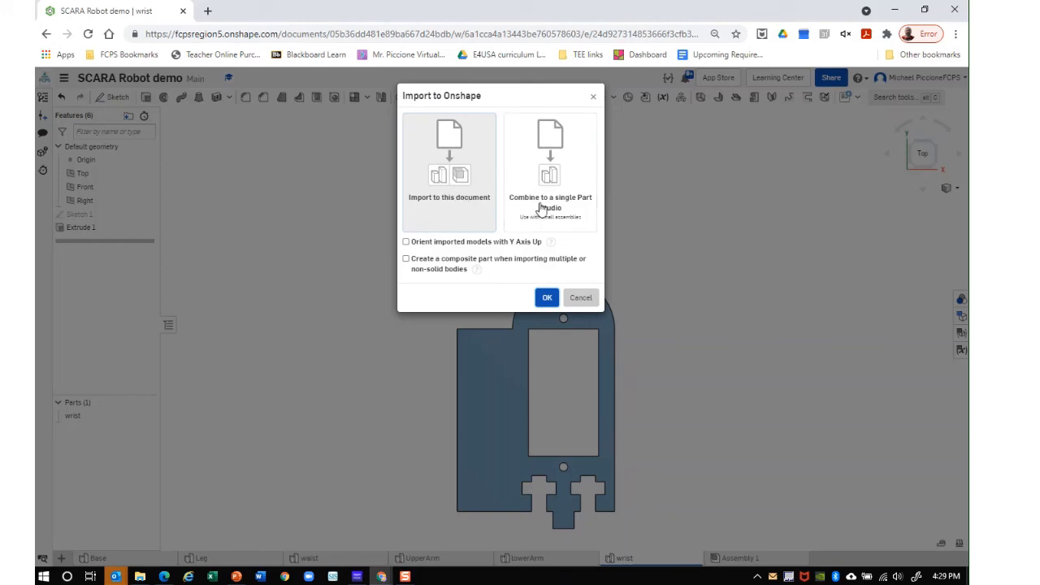
pyautogui.click(543, 300)
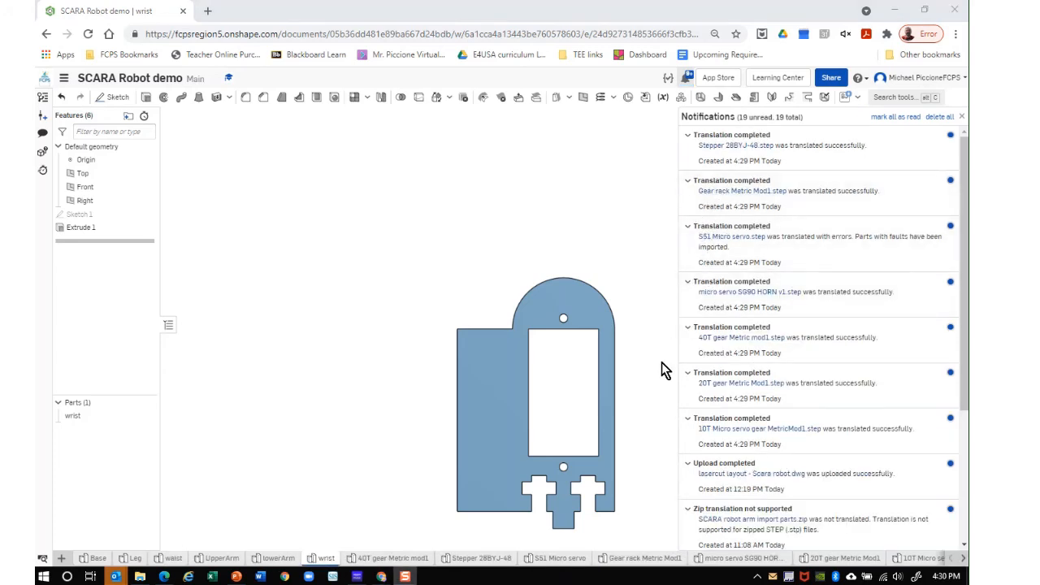
# Step: Open the imported 40T gear Metric mod1 part studio to view the gear
pyautogui.click(357, 559)
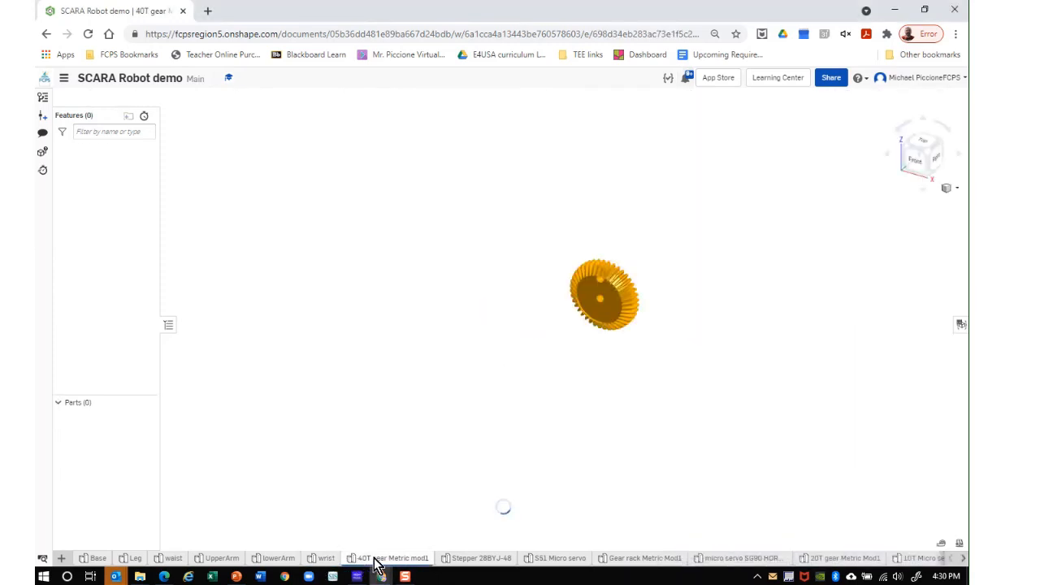
# Step: View the imported stepper motor, S51 micro servo, gear rack, SG90 horn, 20T gear and 10T micro servo gear part studios
pyautogui.click(486, 562)
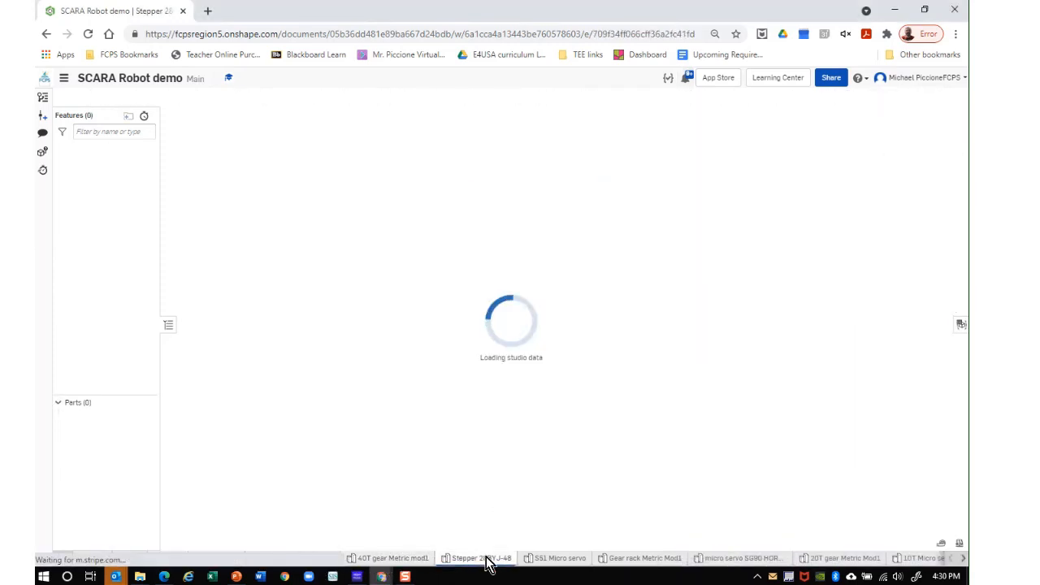
pyautogui.click(551, 560)
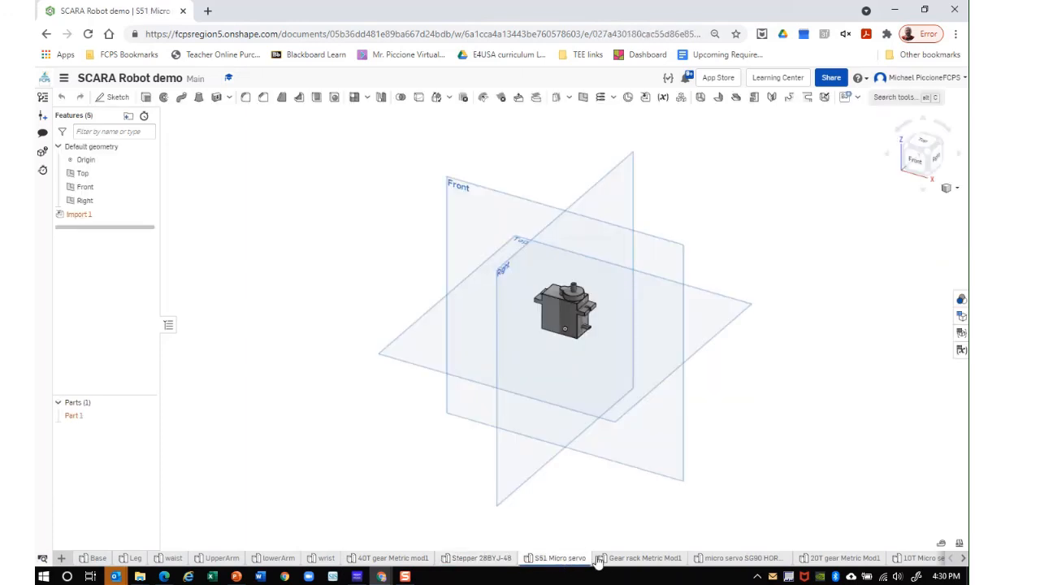
pyautogui.click(628, 561)
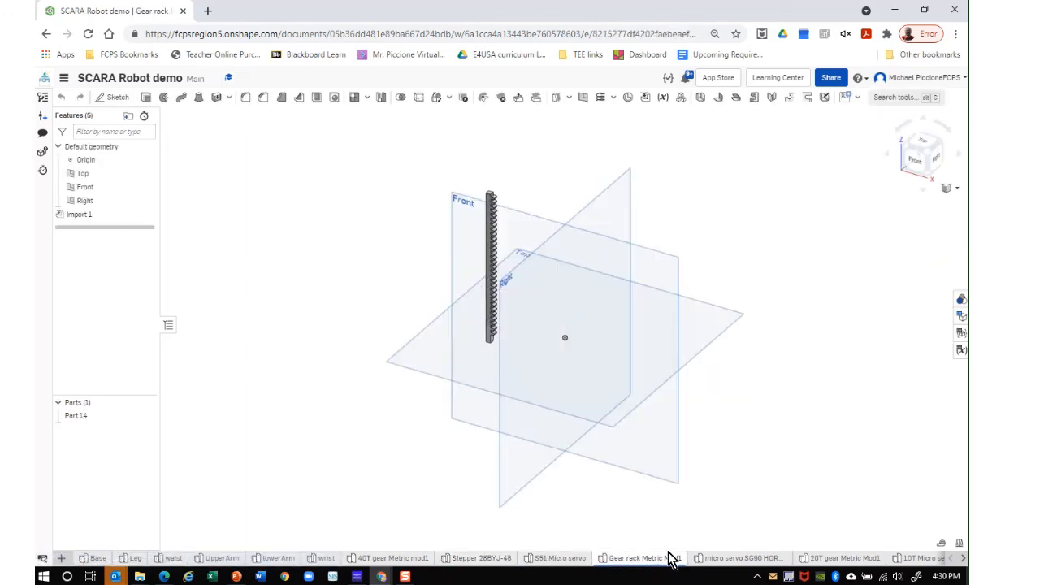
pyautogui.click(722, 562)
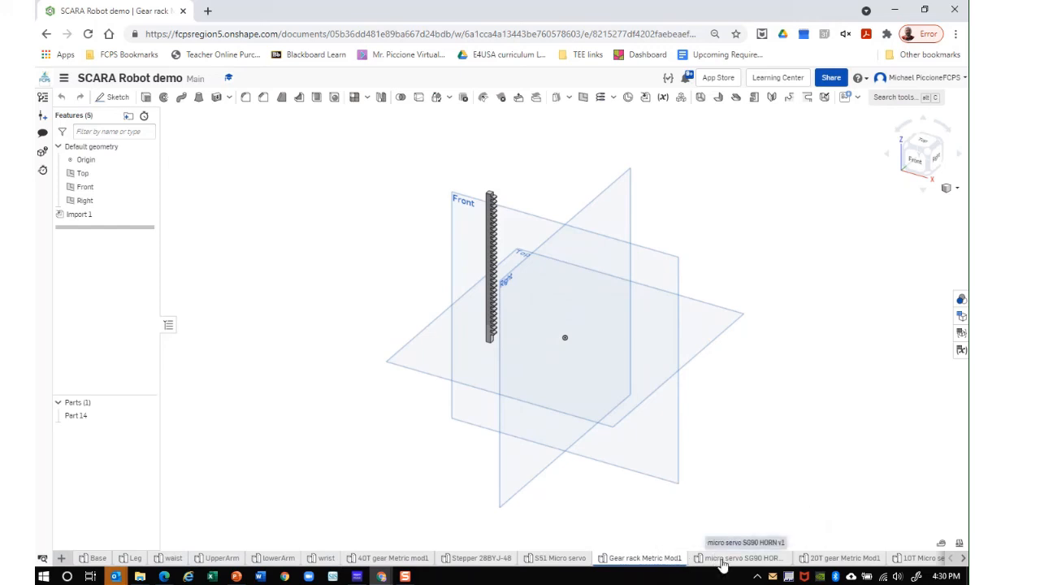
pyautogui.click(836, 562)
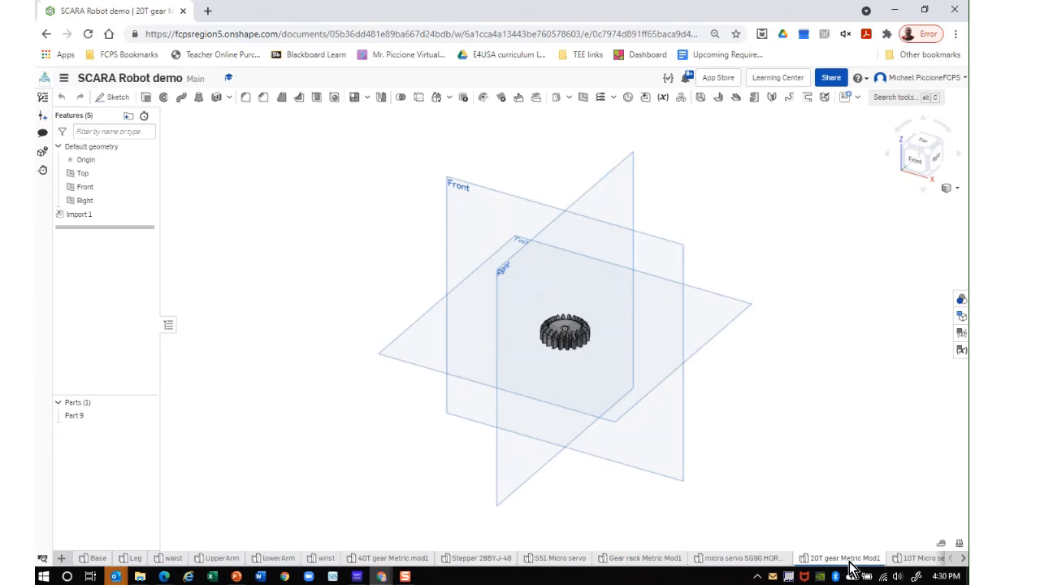
pyautogui.click(912, 559)
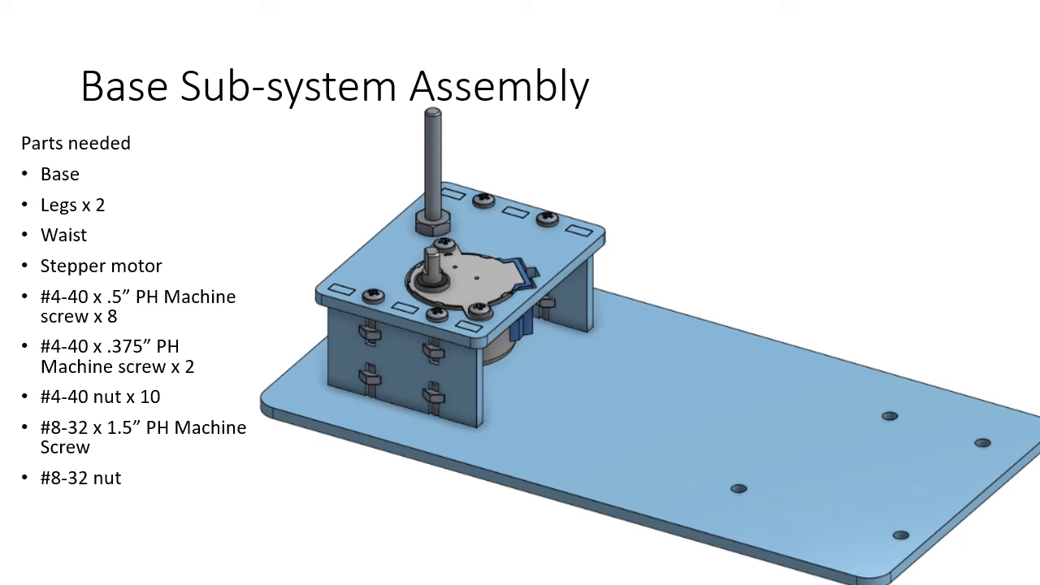
pyautogui.press('Right')
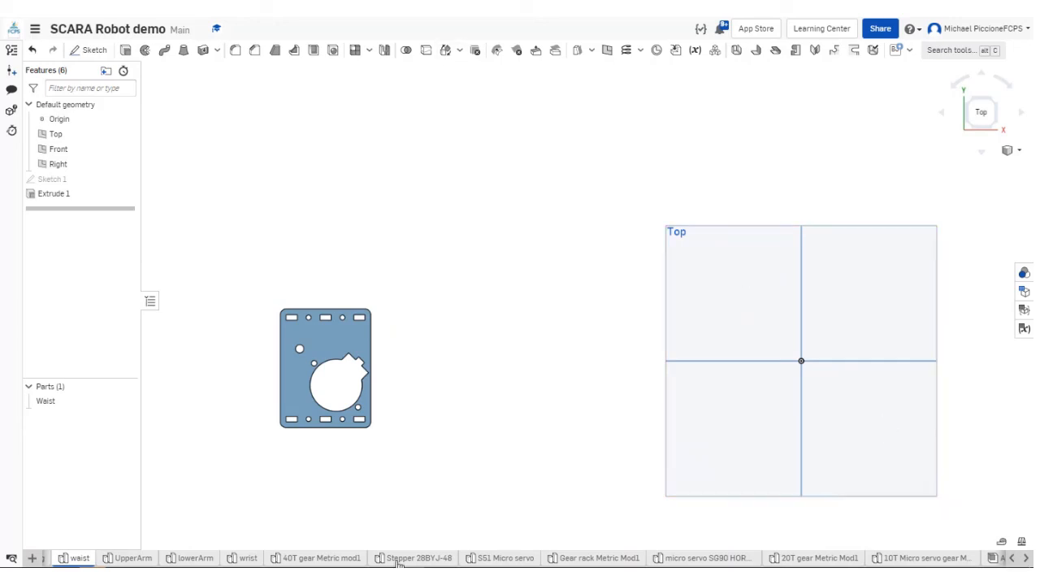
# Step: Create a new assembly in the document and rename it Base subsystem
pyautogui.click(33, 558)
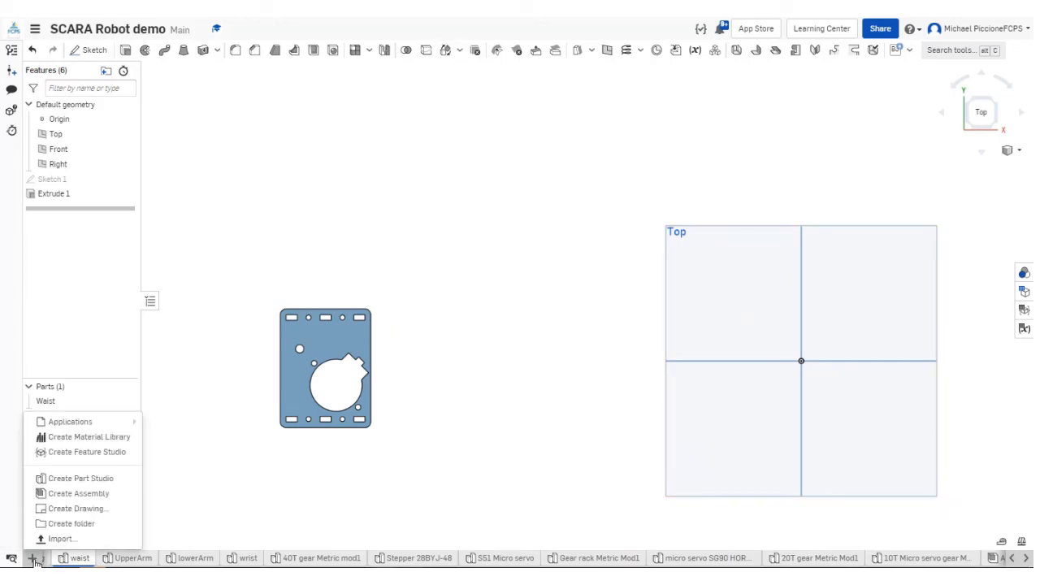
pyautogui.click(63, 494)
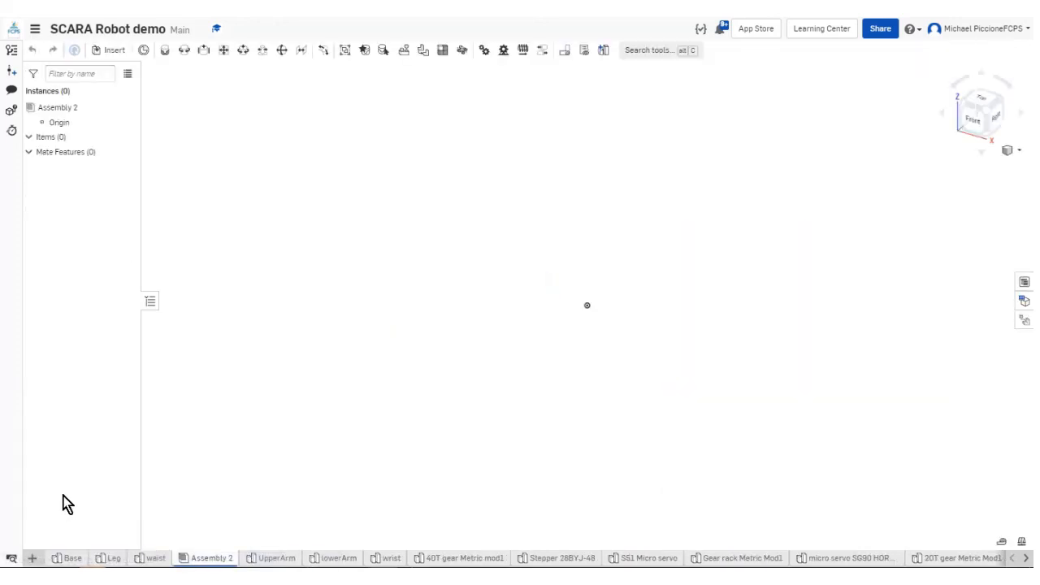
pyautogui.rightClick(216, 559)
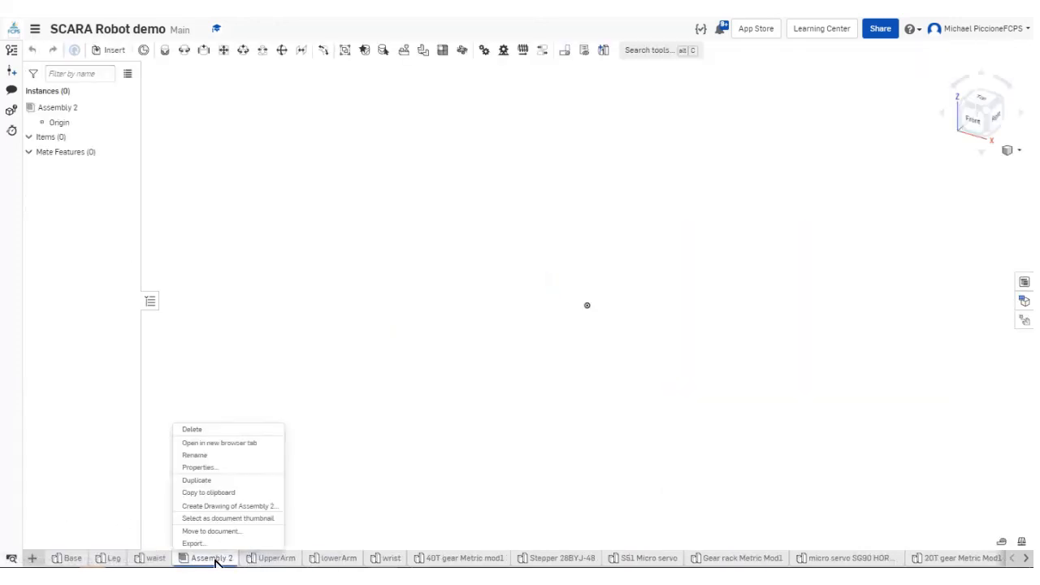
pyautogui.click(203, 455)
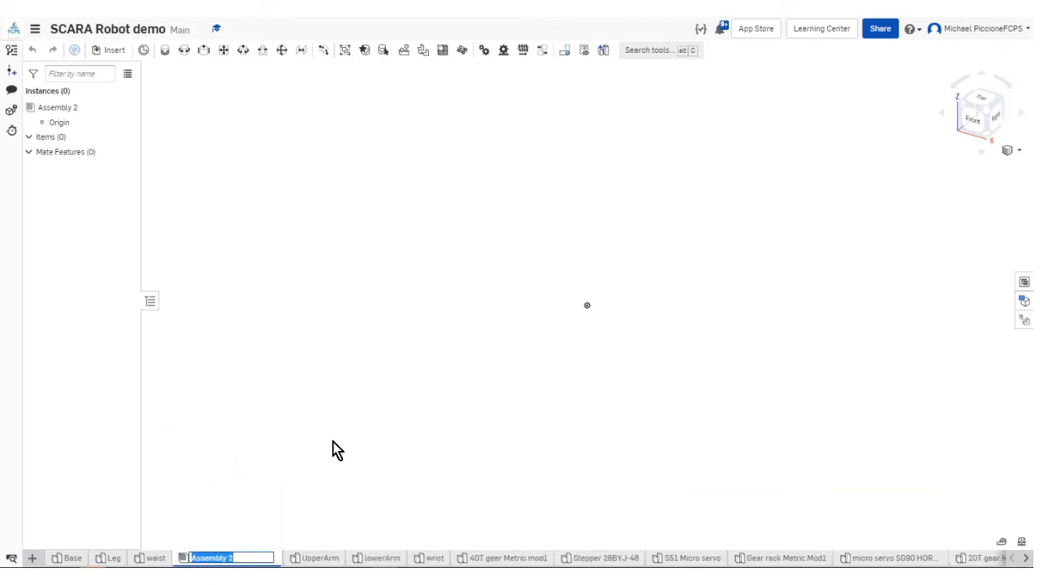
pyautogui.write('Base subsystem')
pyautogui.click(364, 299)
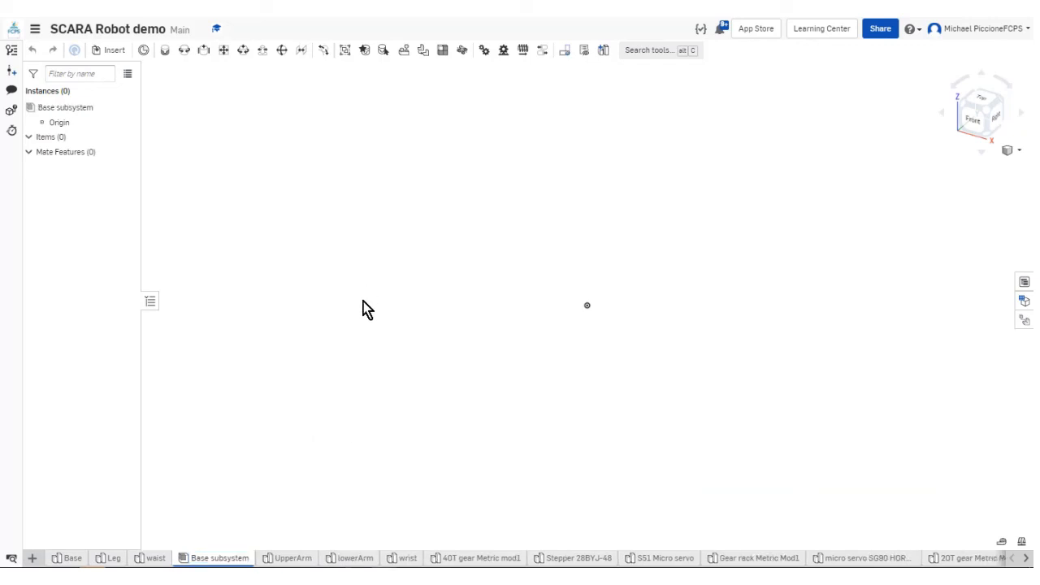
# Step: Insert the Base and two copies of the Leg from the current document, placing the legs beside the base plate
pyautogui.click(102, 53)
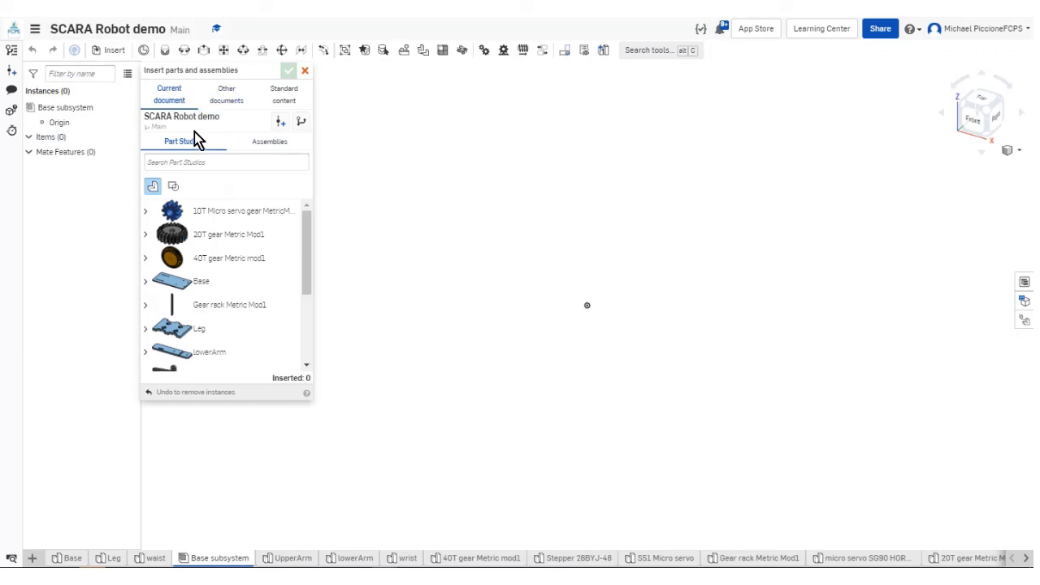
pyautogui.click(219, 282)
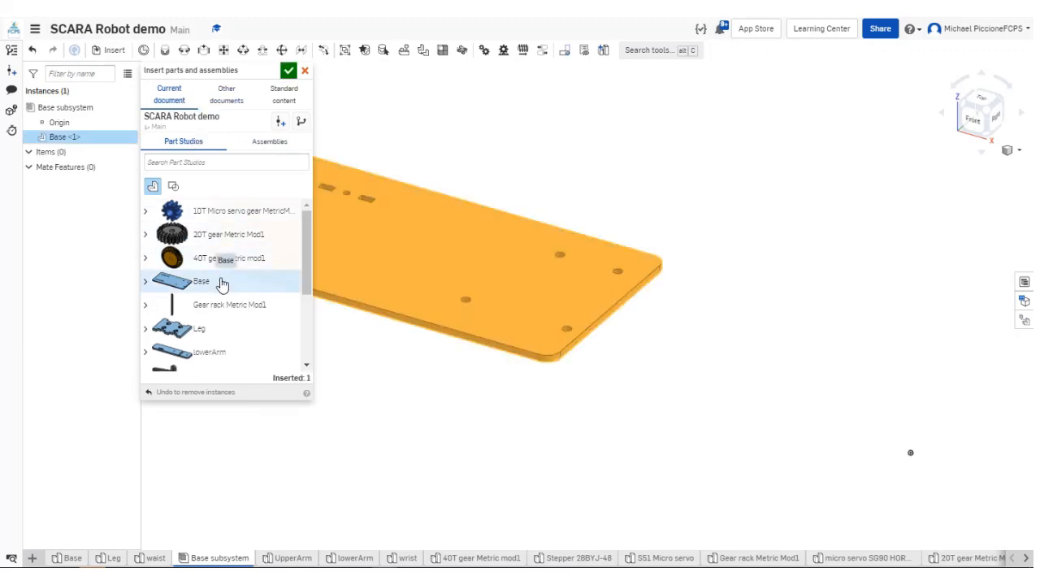
pyautogui.click(776, 266)
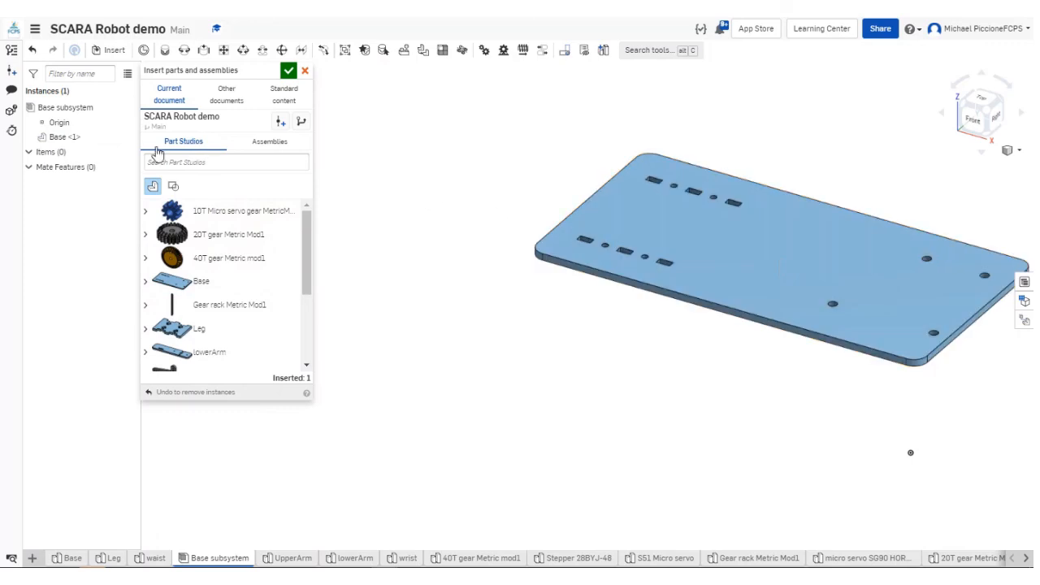
pyautogui.click(195, 329)
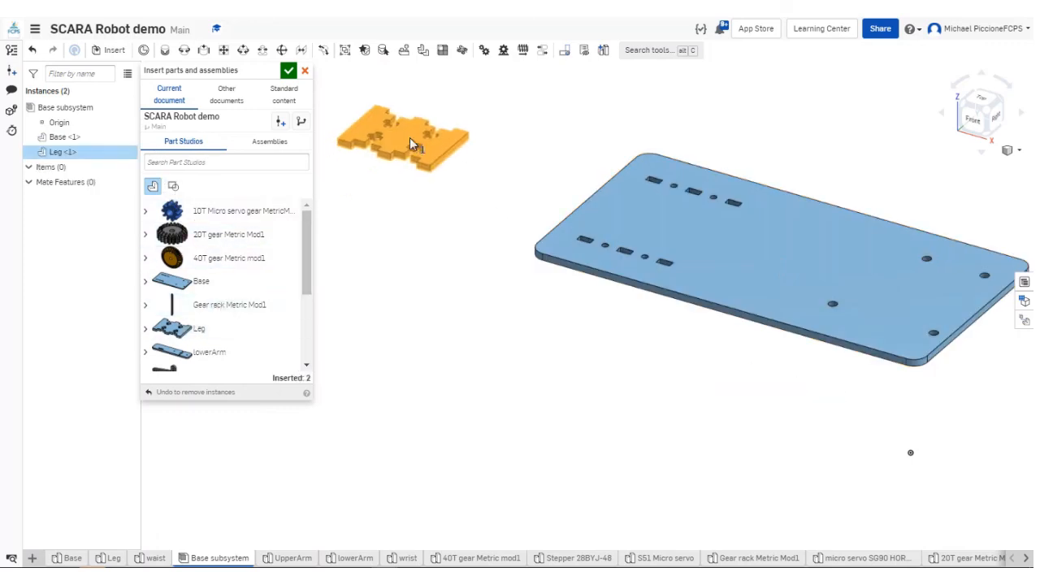
pyautogui.click(410, 137)
pyautogui.click(199, 329)
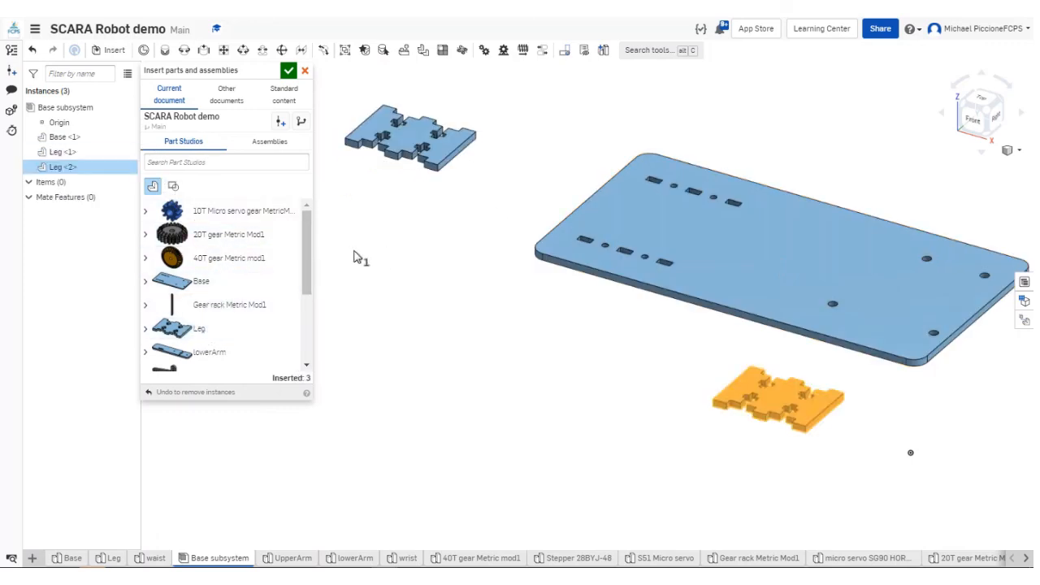
pyautogui.click(387, 257)
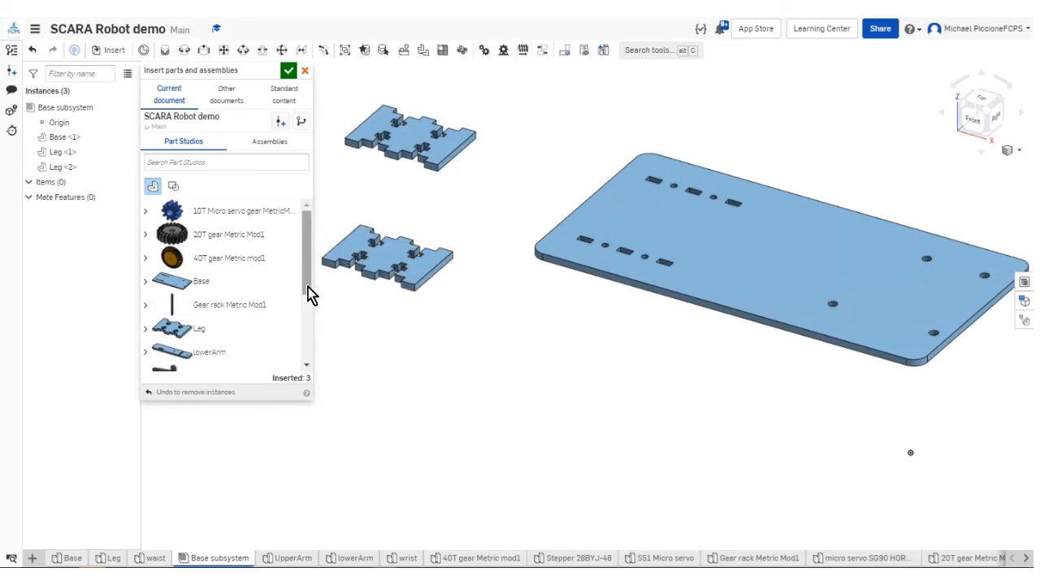
# Step: Insert the waist part below the two legs and finish inserting parts
pyautogui.moveTo(308, 287); pyautogui.dragTo(290, 369)
pyautogui.click(199, 335)
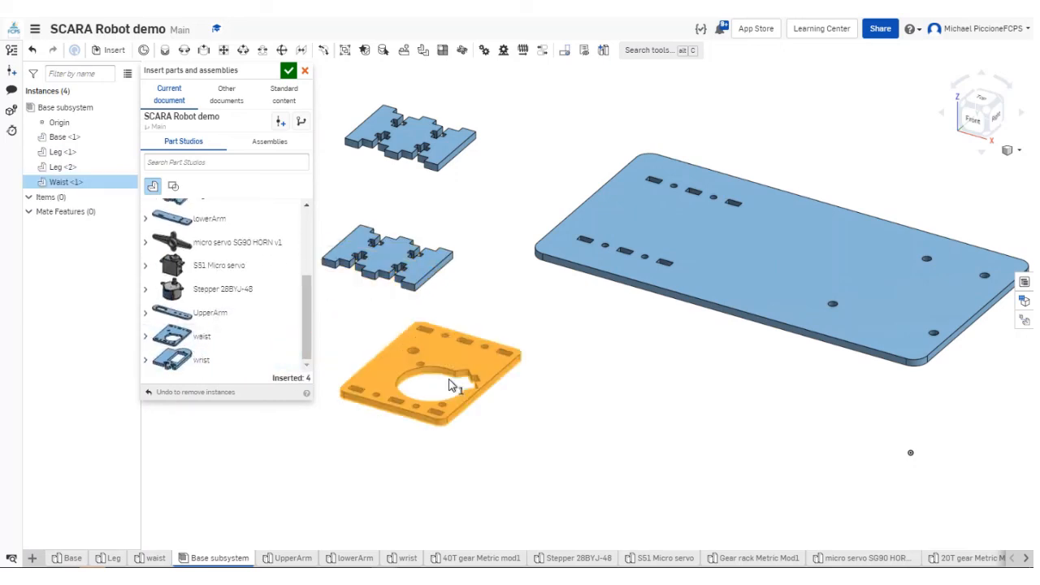
pyautogui.click(449, 385)
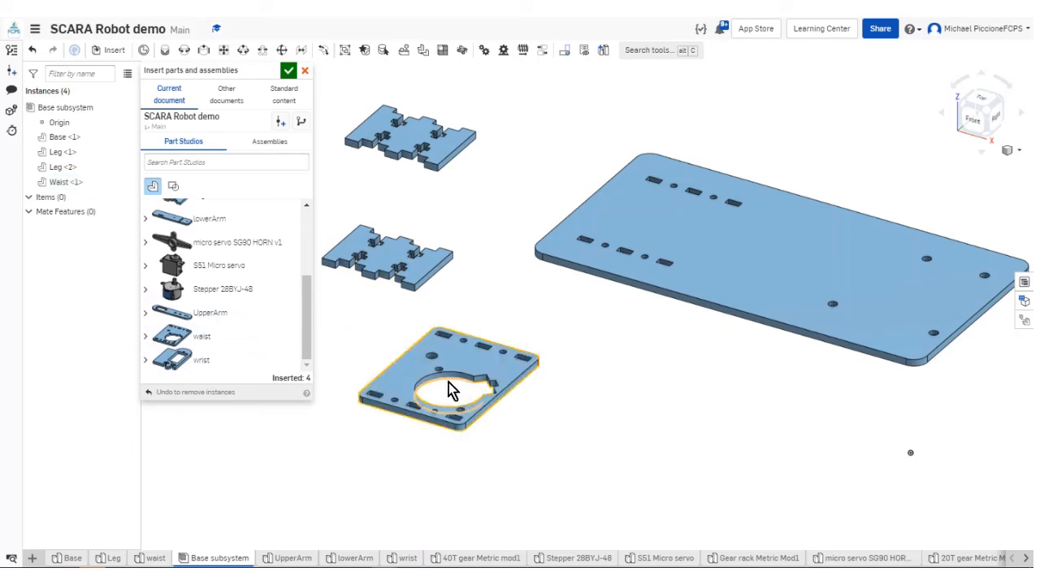
pyautogui.scroll(2, 307, 347)
pyautogui.scroll(3, 271, 341)
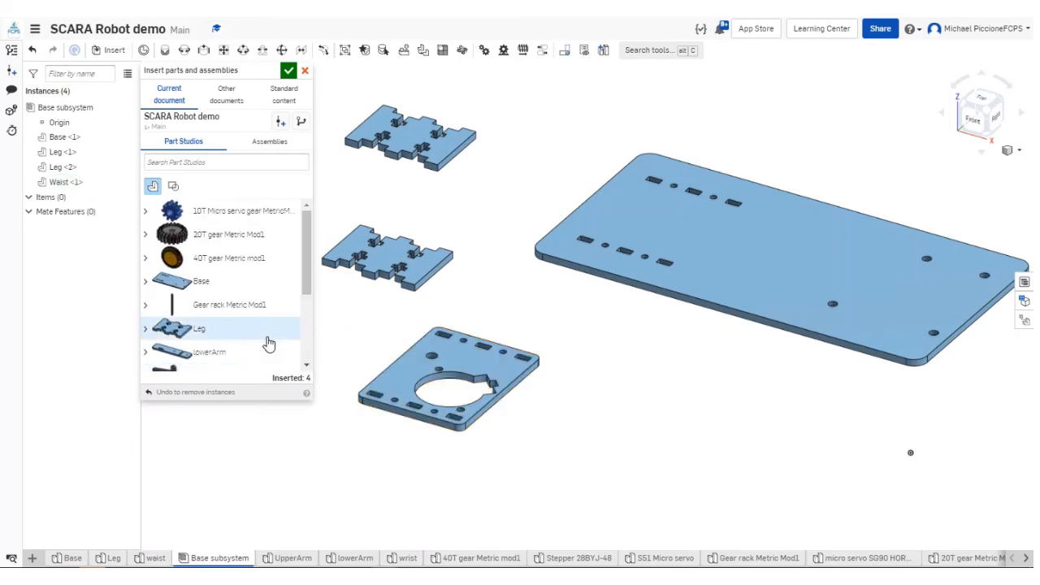
pyautogui.moveTo(232, 314); pyautogui.dragTo(228, 304)
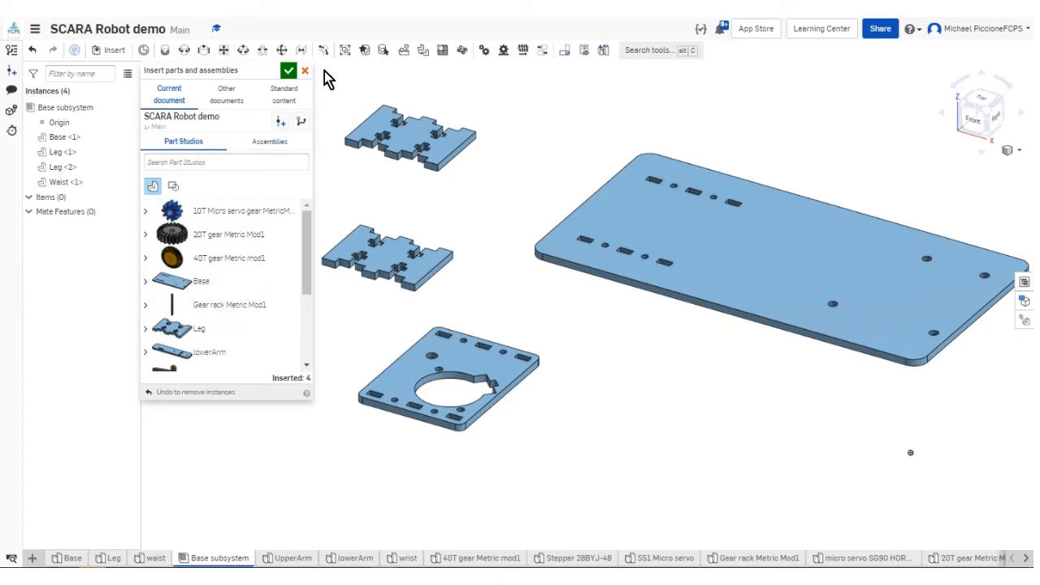
pyautogui.click(288, 75)
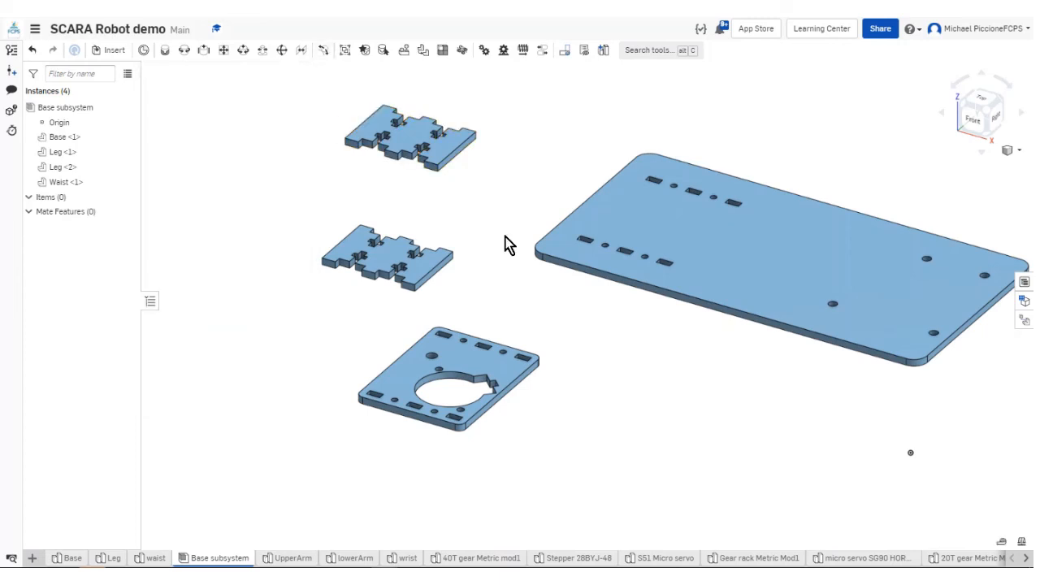
# Step: Start a Fastened mate and pick the centre of the end face of the first leg's outer tab as its first mate connector
pyautogui.moveTo(522, 239); pyautogui.dragTo(446, 281, button='middle')
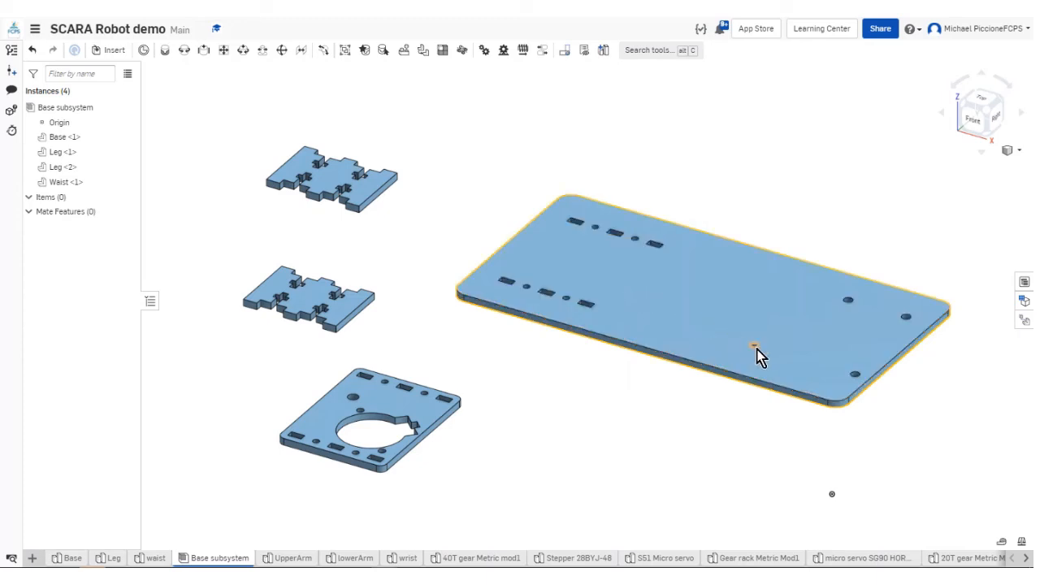
pyautogui.click(982, 105)
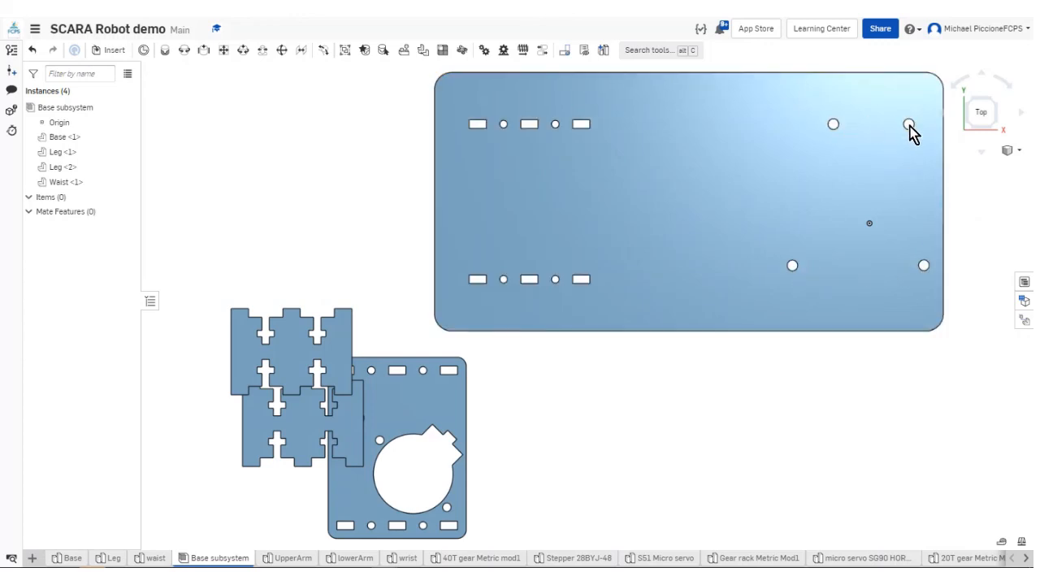
pyautogui.click(966, 135)
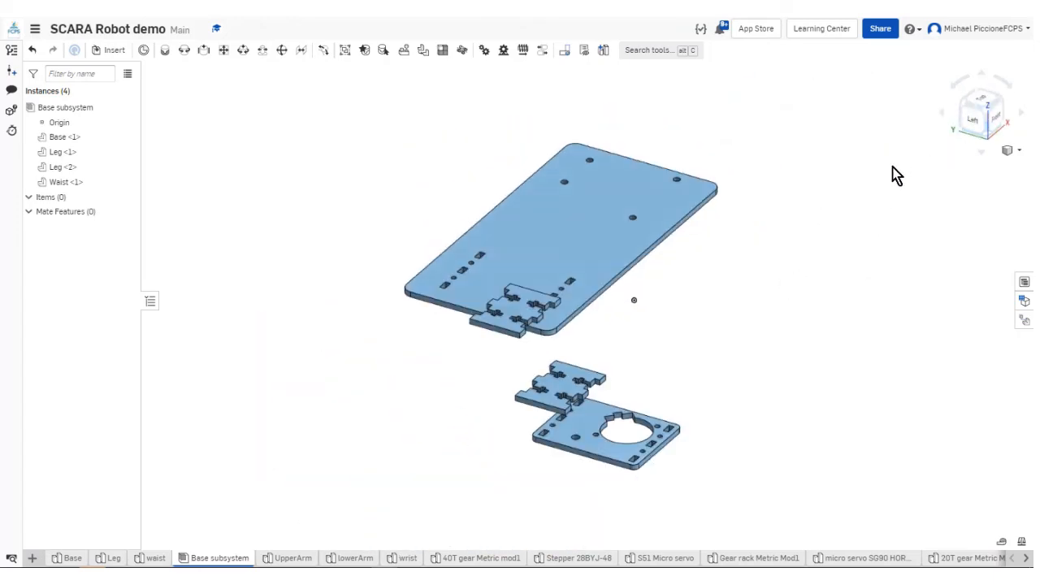
pyautogui.moveTo(891, 165); pyautogui.dragTo(833, 171, button='right')
pyautogui.scroll(3, 619, 294)
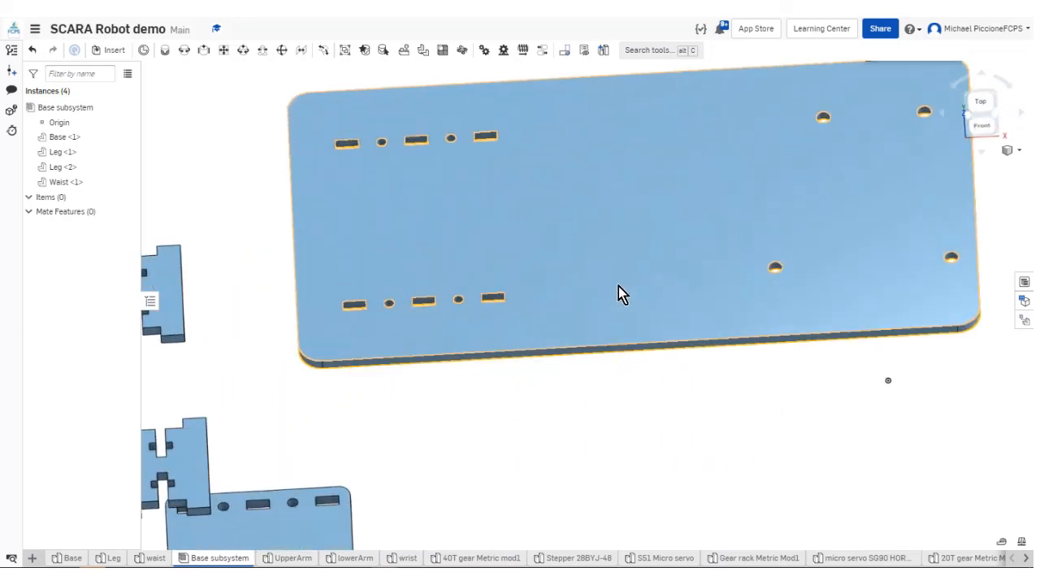
pyautogui.click(165, 51)
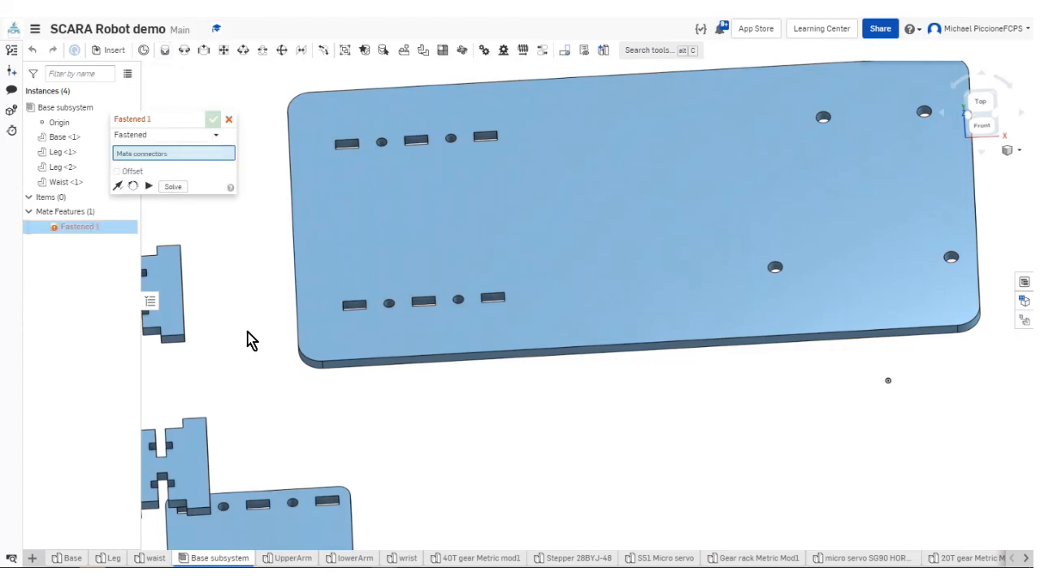
pyautogui.moveTo(248, 332); pyautogui.dragTo(411, 314, button='middle')
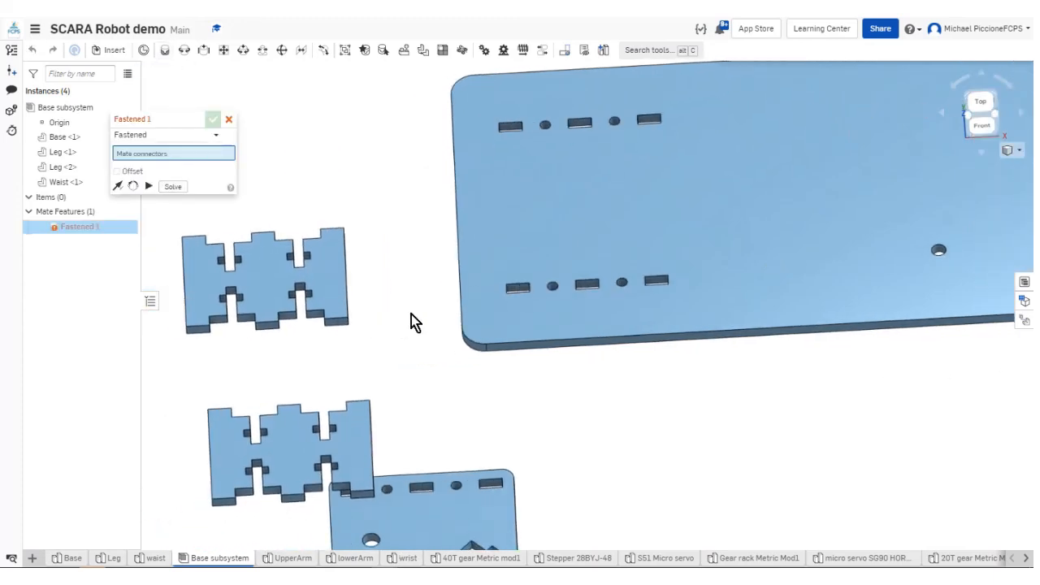
pyautogui.scroll(-1, 332, 327)
pyautogui.scroll(4, 331, 327)
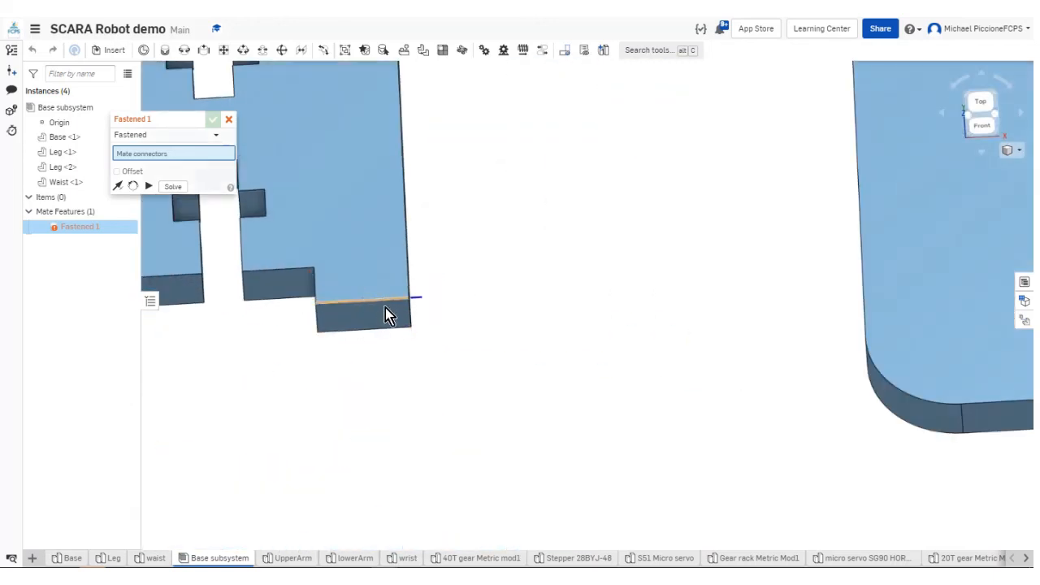
pyautogui.scroll(3, 363, 333)
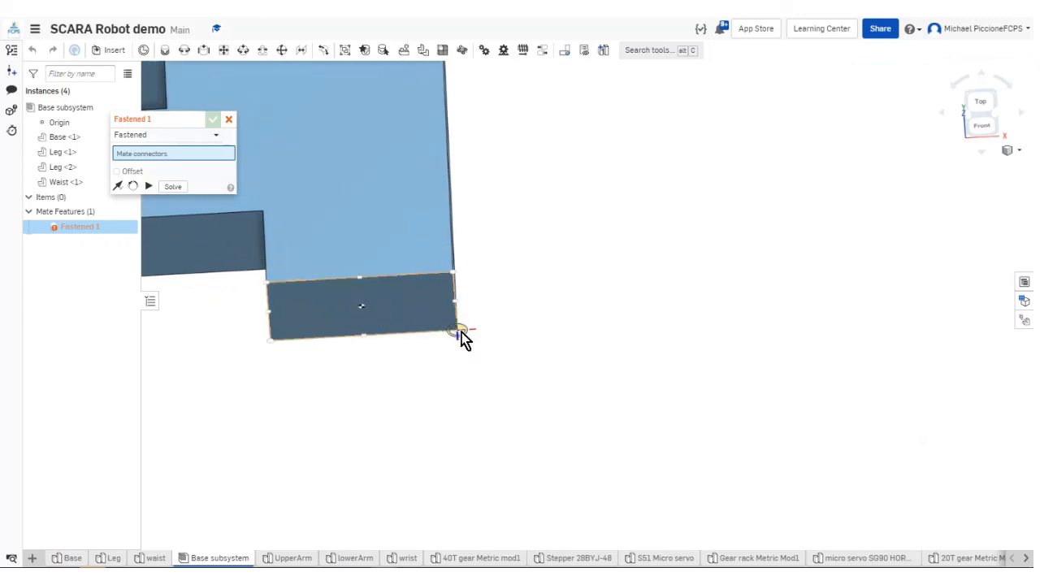
pyautogui.click(366, 307)
# Step: Pick the centre of the inner end slot in the base's front slot row, on its underside, as the second connector and accept the mate
pyautogui.scroll(-5, 366, 307)
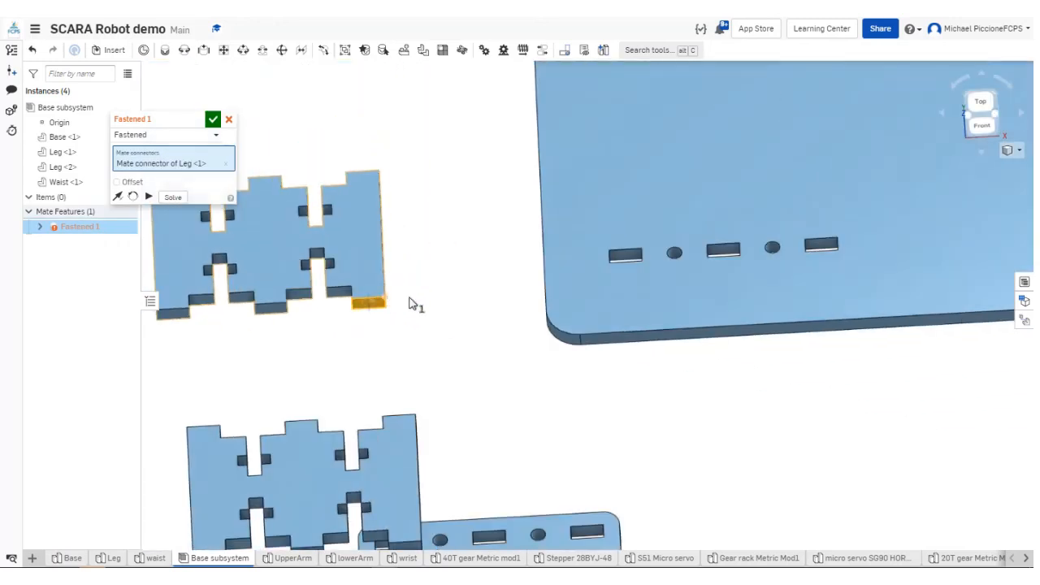
pyautogui.scroll(-2, 569, 319)
pyautogui.scroll(-2, 812, 348)
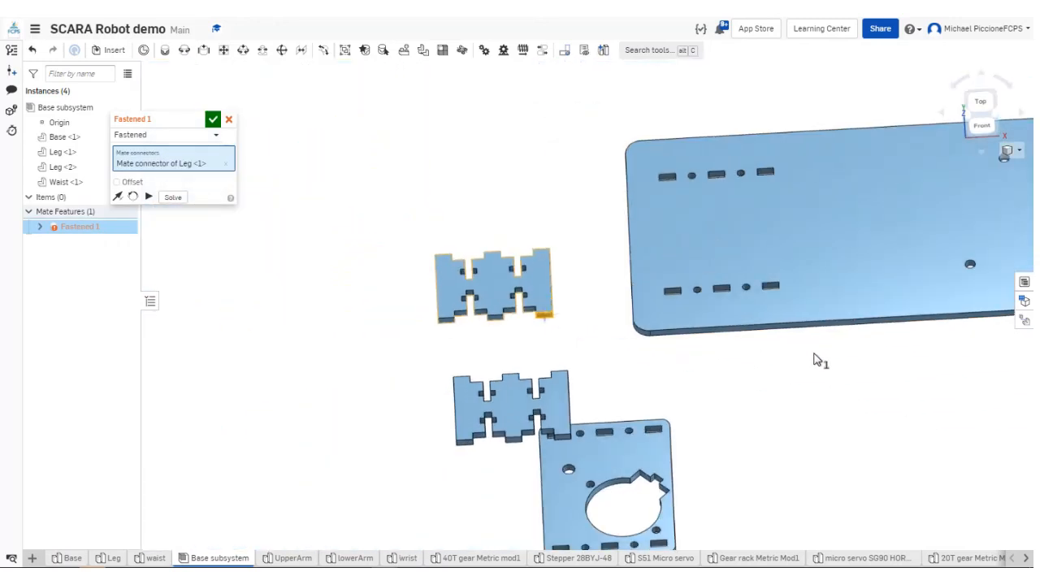
pyautogui.moveTo(817, 360); pyautogui.dragTo(801, 273, button='right')
pyautogui.scroll(6, 787, 272)
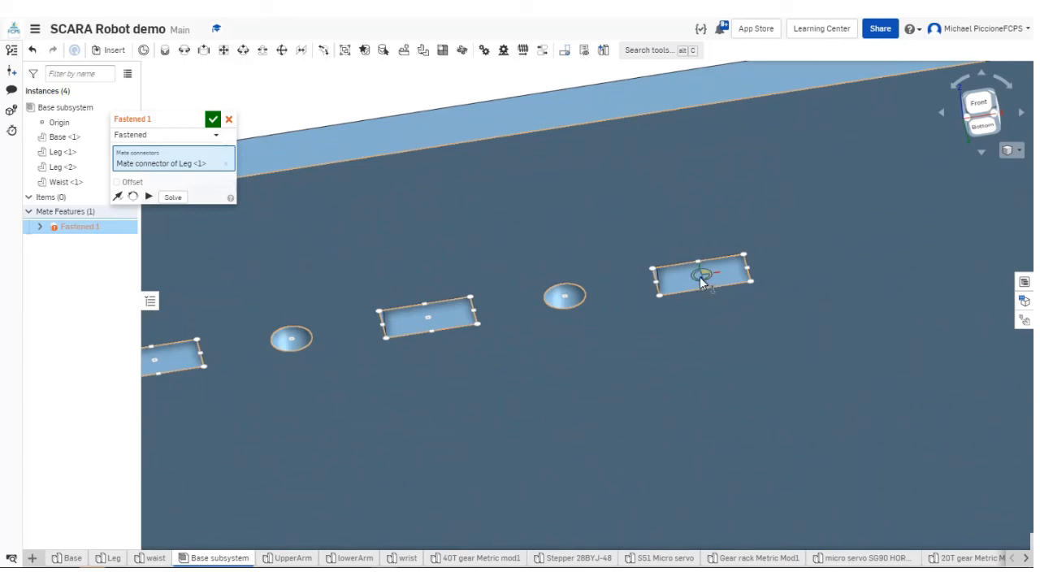
pyautogui.scroll(-3, 702, 278)
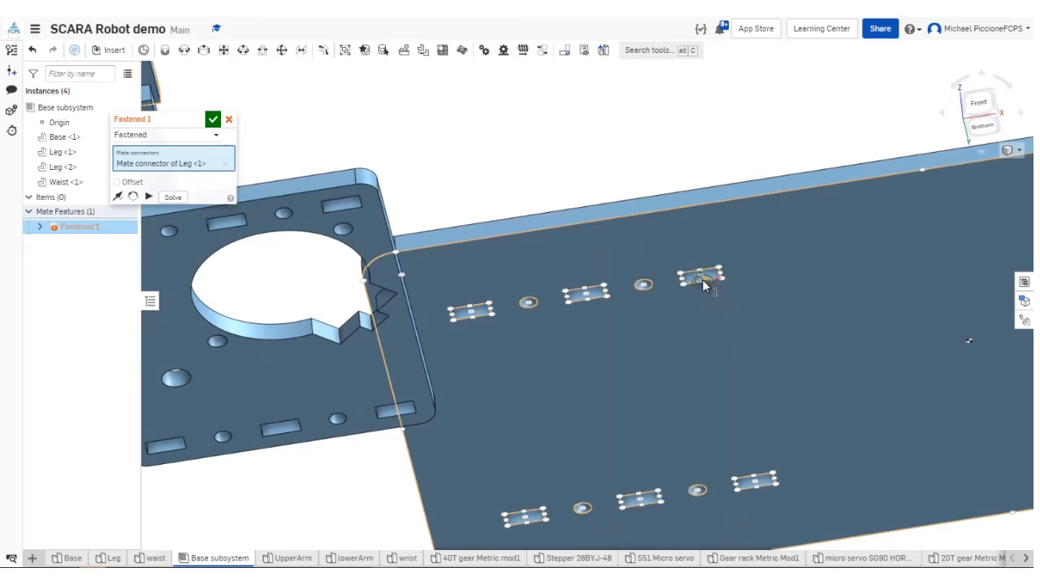
pyautogui.scroll(5, 702, 279)
pyautogui.click(700, 277)
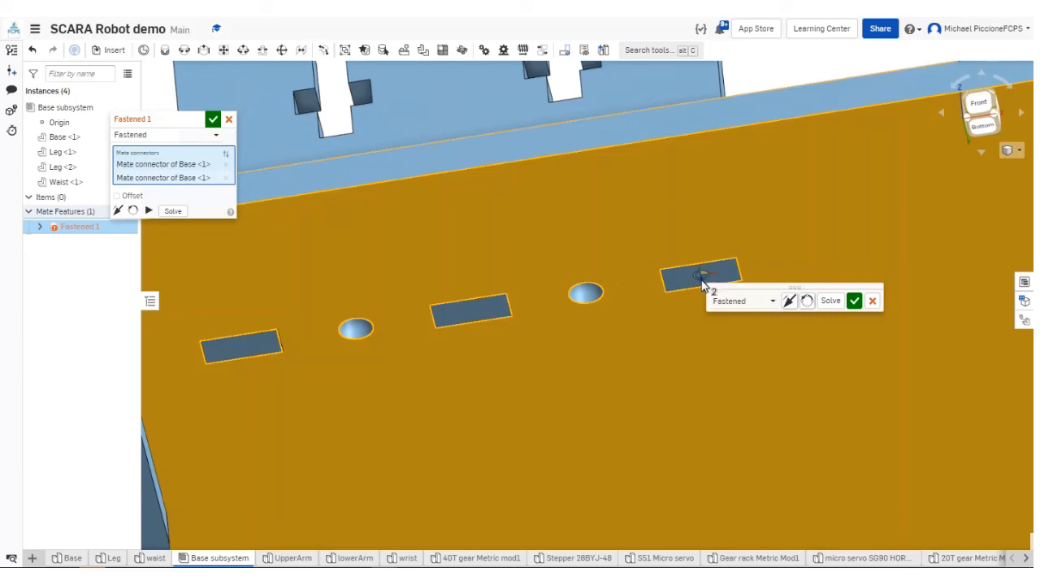
pyautogui.scroll(-3, 702, 279)
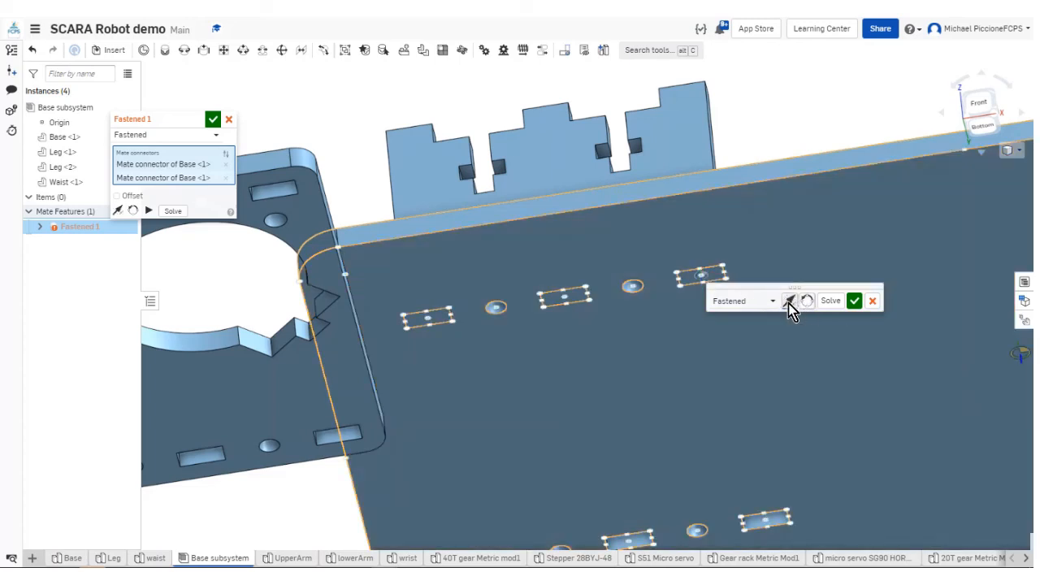
pyautogui.click(853, 304)
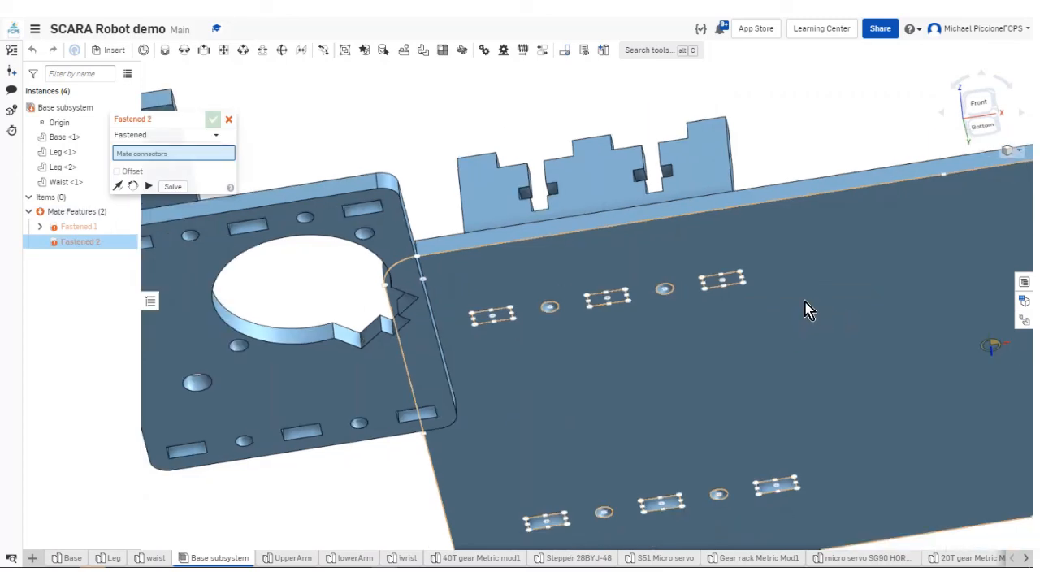
pyautogui.moveTo(816, 277); pyautogui.dragTo(759, 316, button='right')
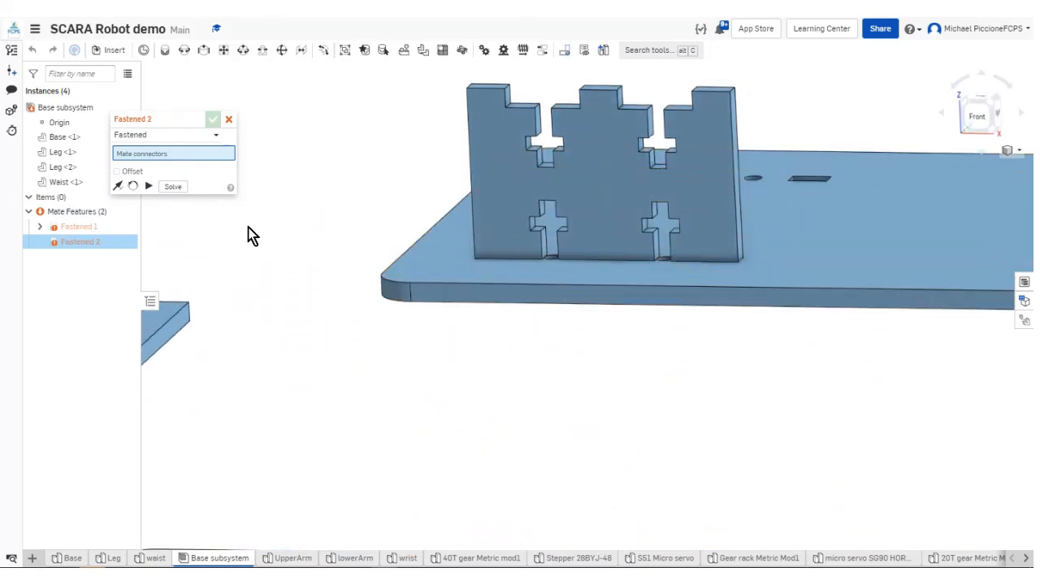
pyautogui.moveTo(251, 233); pyautogui.dragTo(540, 236, button='right')
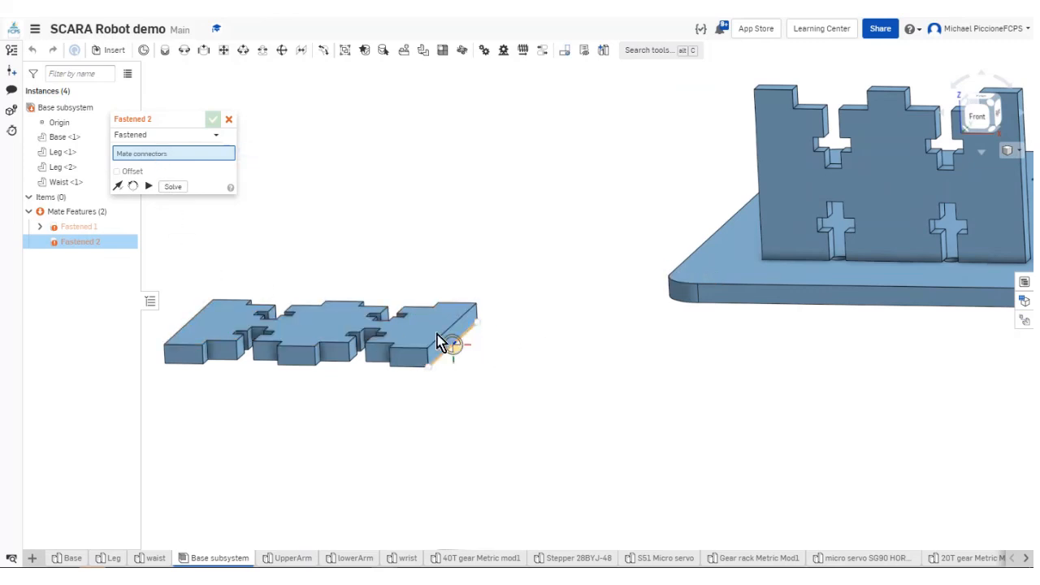
pyautogui.click(229, 120)
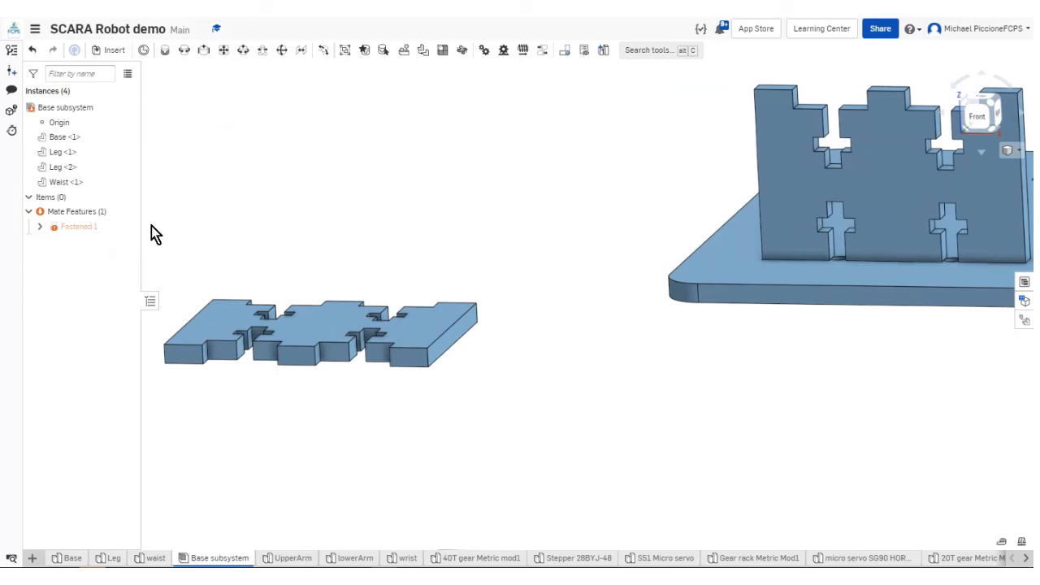
# Step: Reopen the Fastened 1 mate for editing, try to solve it again and accept it
pyautogui.click(81, 230)
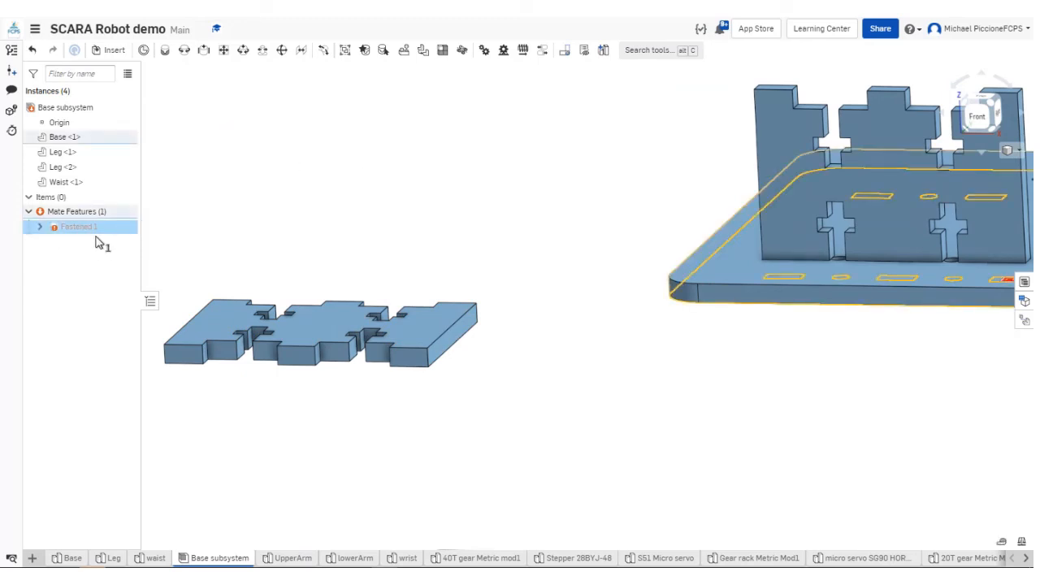
pyautogui.moveTo(421, 225); pyautogui.dragTo(254, 225, button='middle')
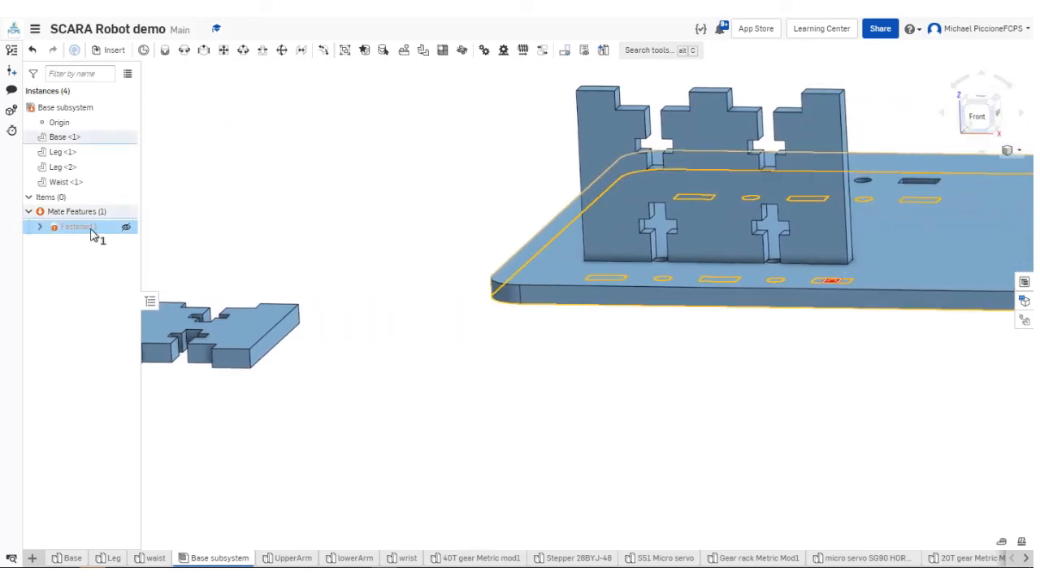
pyautogui.click(149, 258)
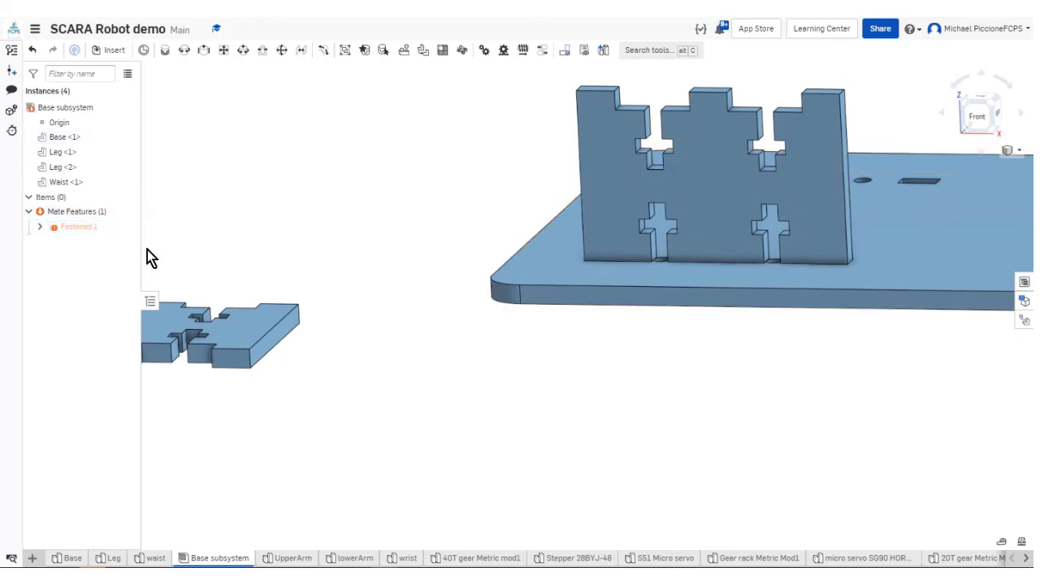
pyautogui.rightClick(72, 229)
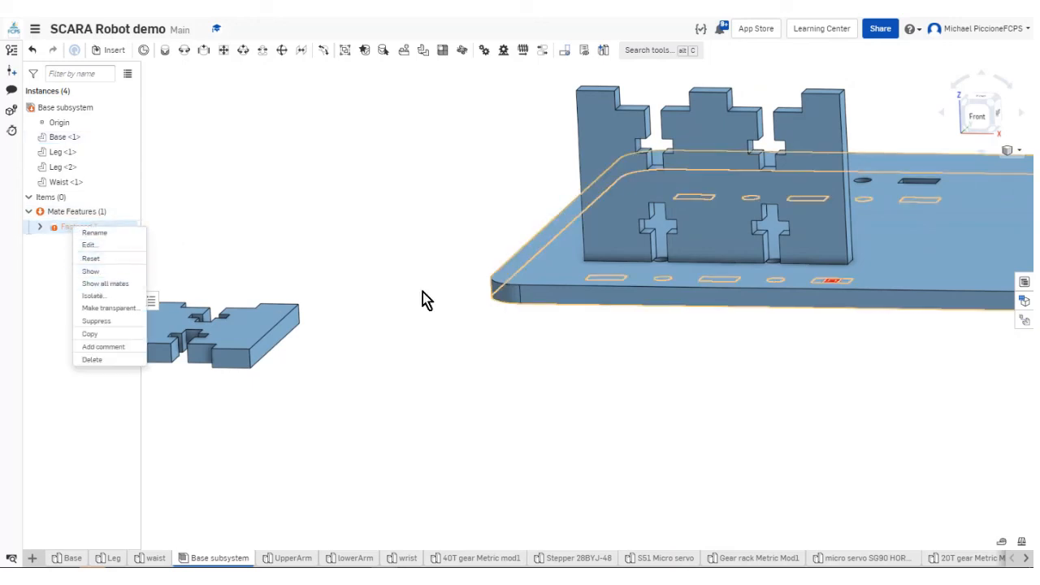
pyautogui.click(833, 283)
pyautogui.click(833, 283)
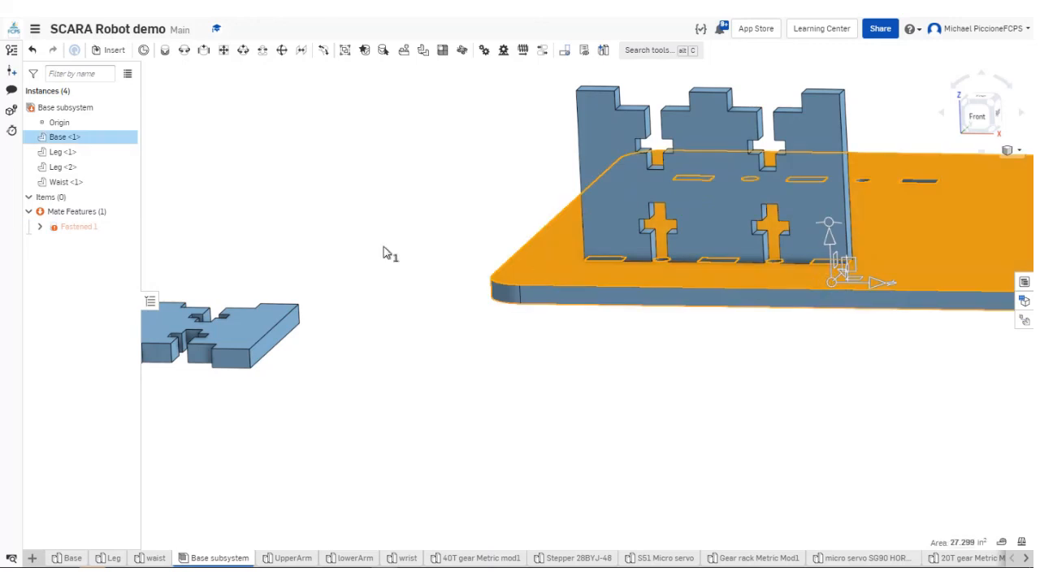
pyautogui.doubleClick(46, 225)
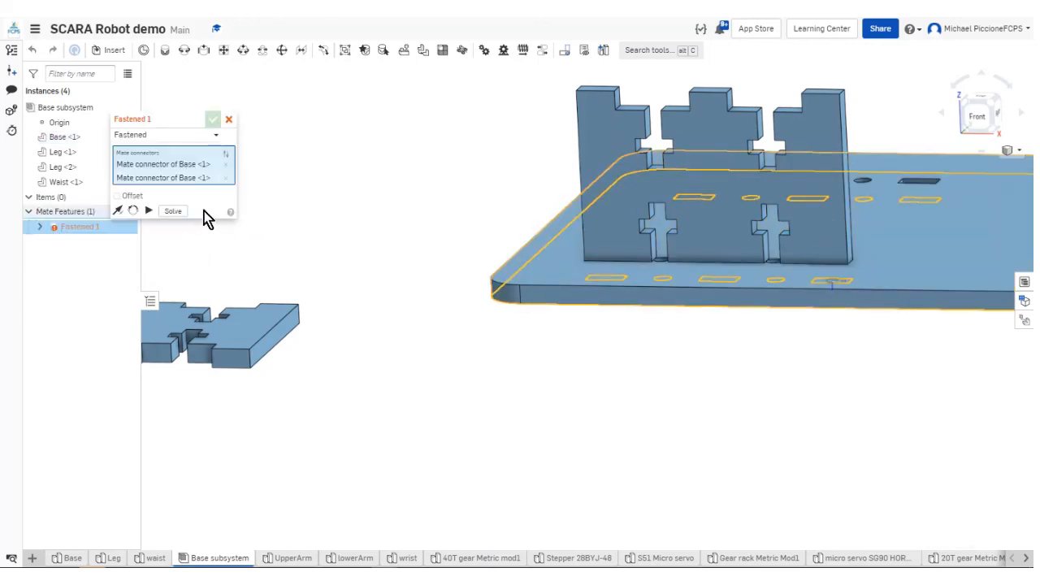
pyautogui.click(177, 212)
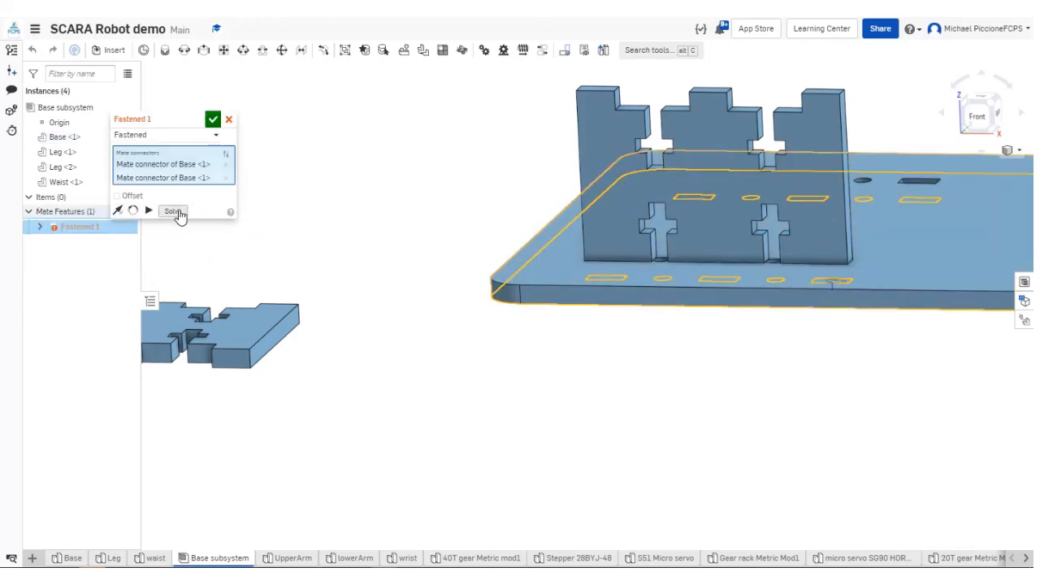
pyautogui.click(214, 121)
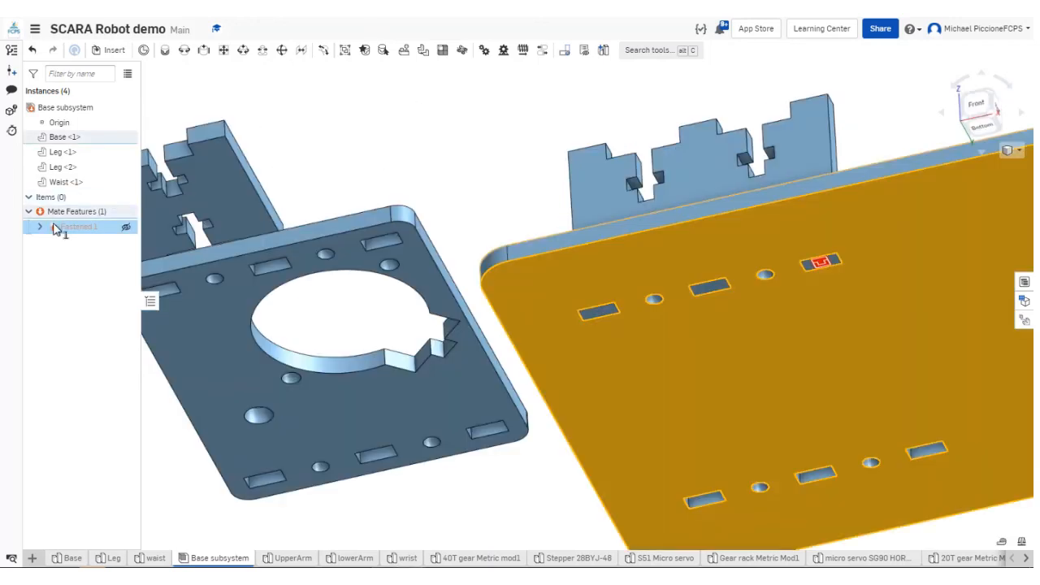
# Step: Delete the Fastened 1 mate and move the first leg up, clear of the base plate
pyautogui.rightClick(59, 231)
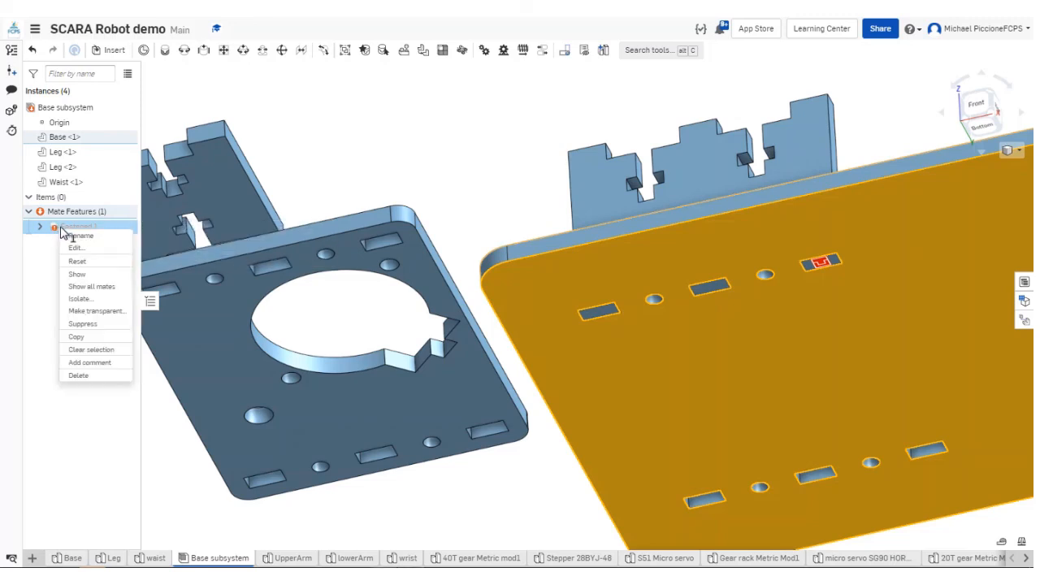
pyautogui.click(79, 375)
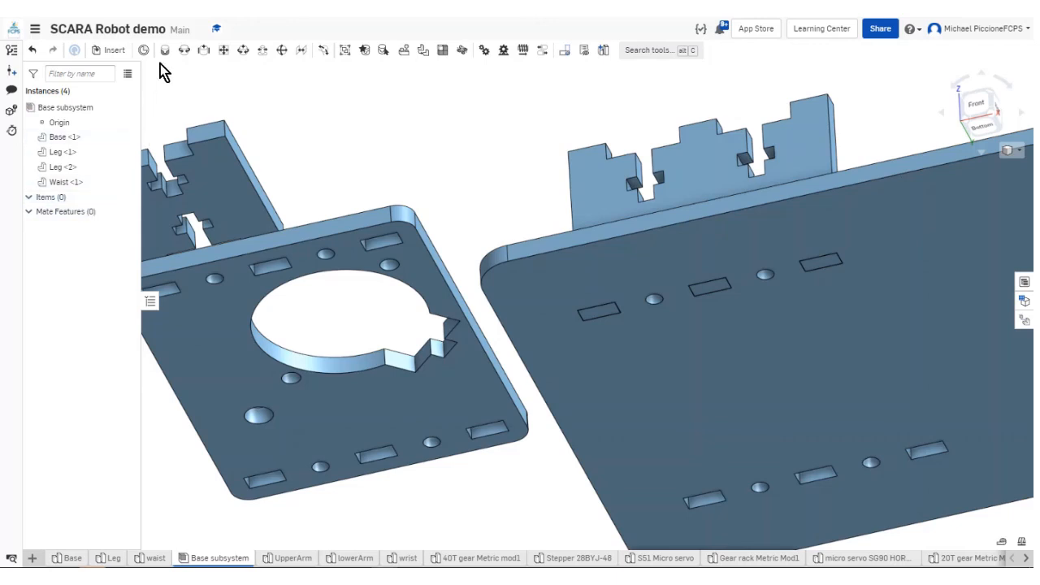
pyautogui.moveTo(693, 158); pyautogui.dragTo(671, 68)
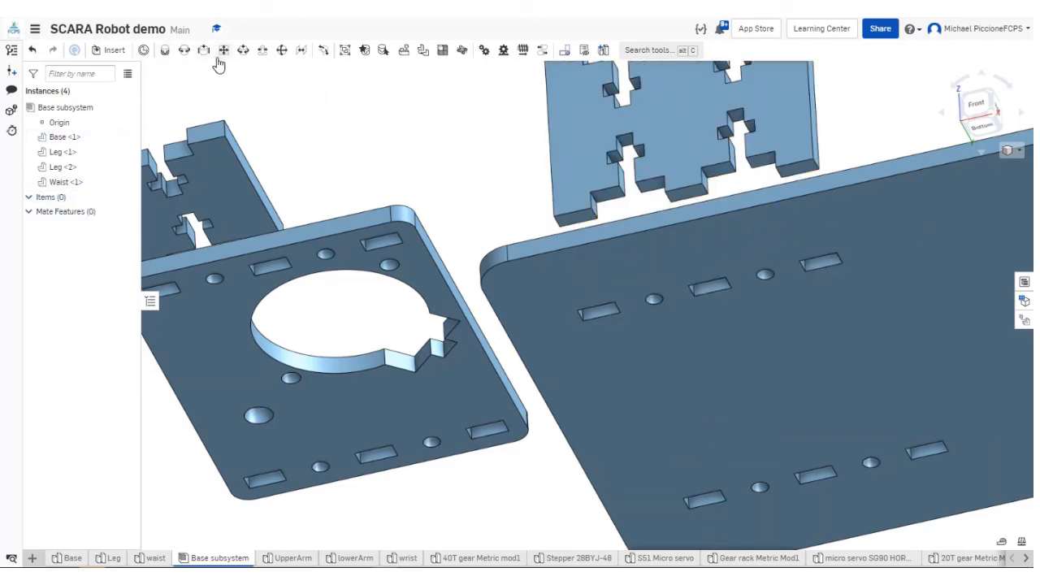
# Step: Fasten the end-face centre of the first leg's middle tab to the underside centre of the middle slot in the base's front slot row
pyautogui.click(166, 56)
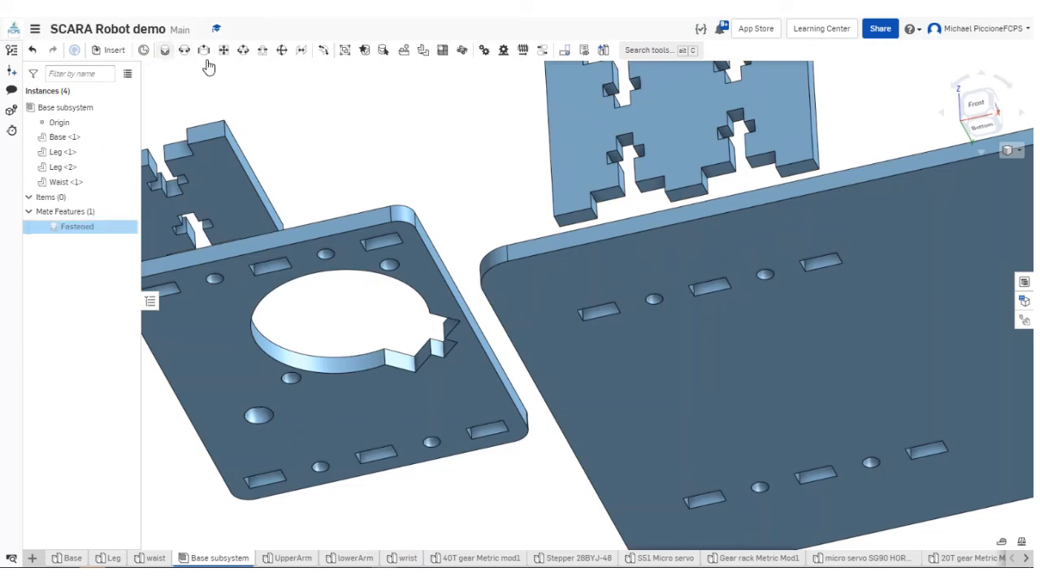
pyautogui.scroll(5, 797, 169)
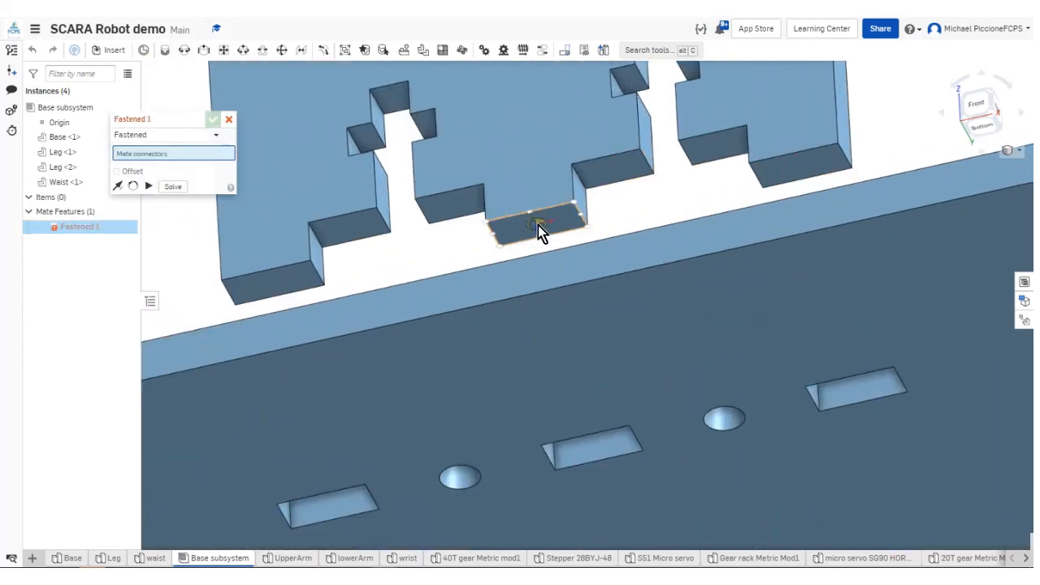
pyautogui.click(537, 228)
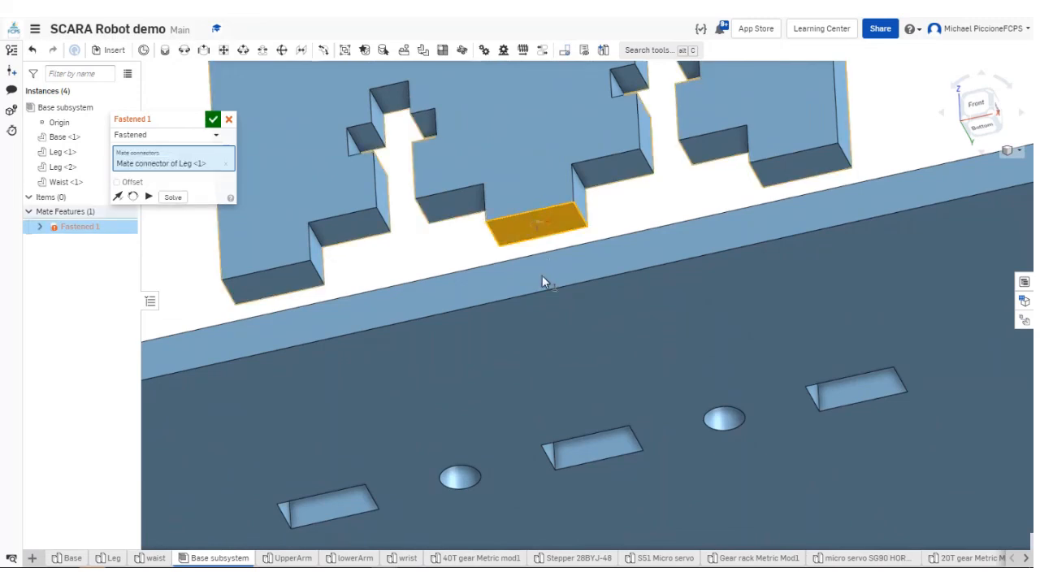
pyautogui.click(592, 449)
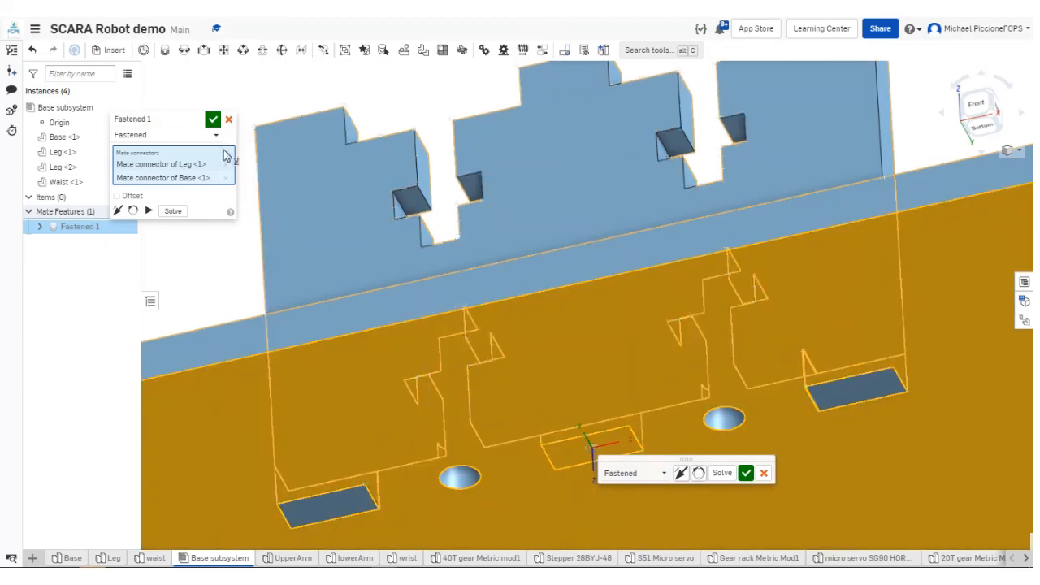
pyautogui.click(213, 119)
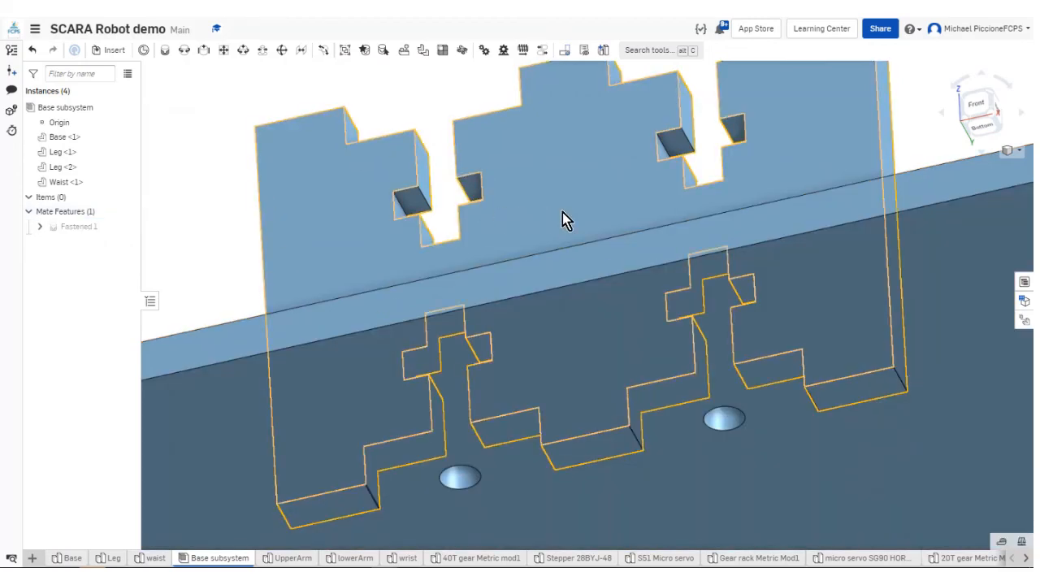
# Step: Start another Fastened mate joining the second leg's middle tab, at its end-face centre, to the underside centre of the base's free middle slot
pyautogui.scroll(3, 562, 215)
pyautogui.scroll(-8, 566, 214)
pyautogui.scroll(-2, 571, 208)
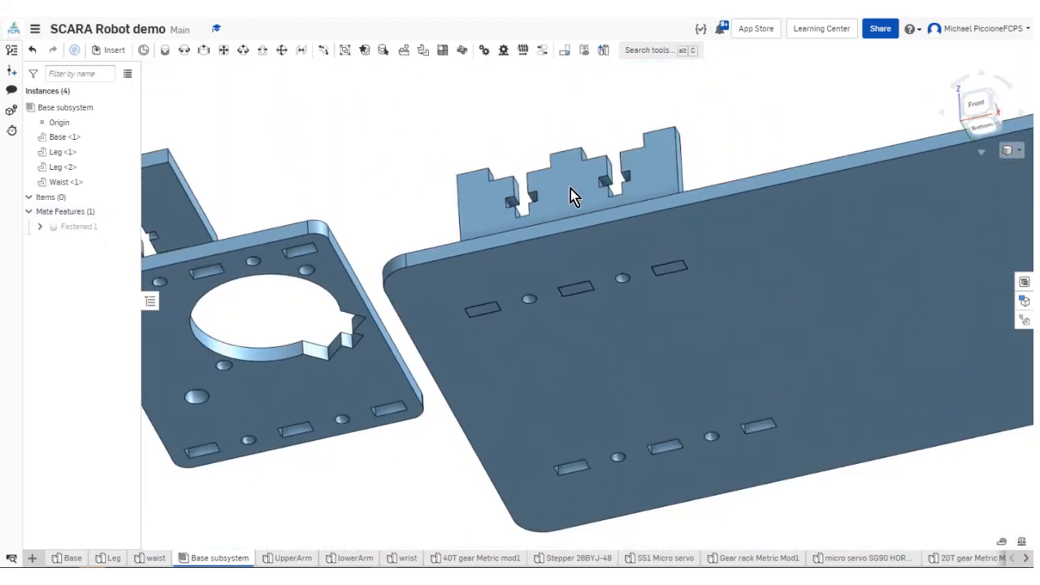
pyautogui.moveTo(571, 195); pyautogui.dragTo(875, 186, button='middle')
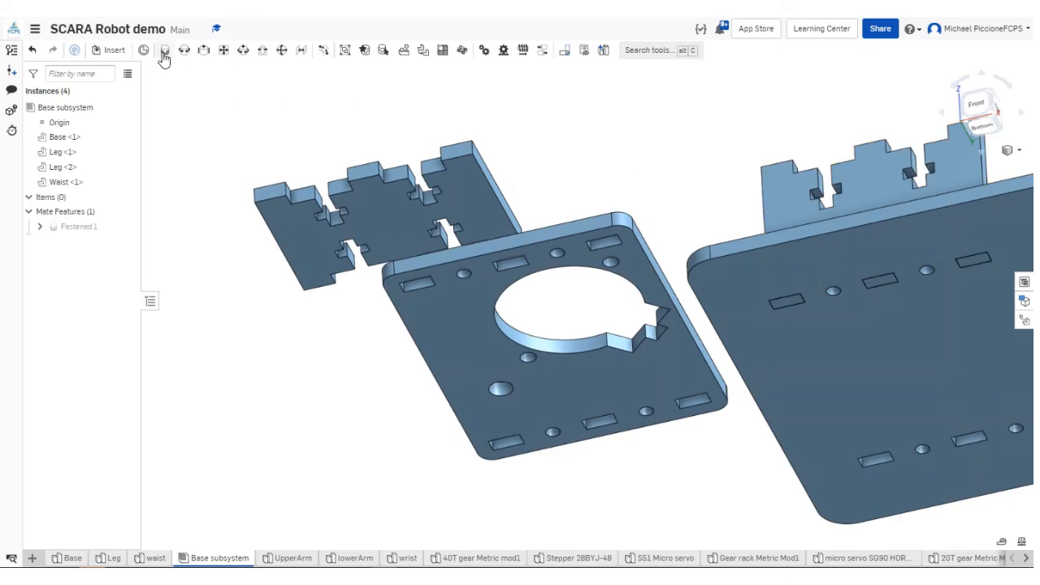
pyautogui.click(164, 50)
pyautogui.scroll(4, 367, 184)
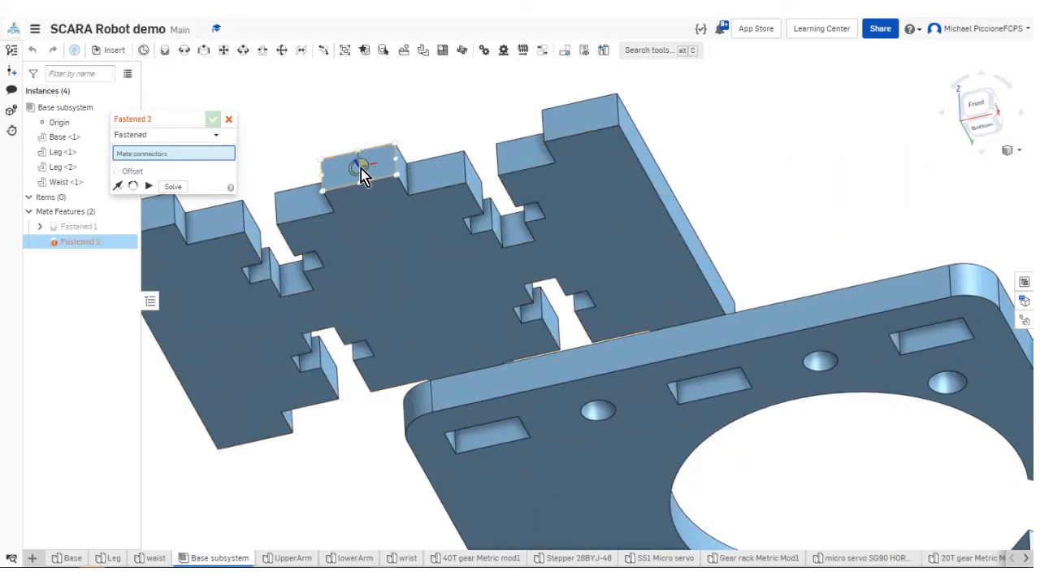
pyautogui.click(360, 168)
pyautogui.scroll(-6, 358, 166)
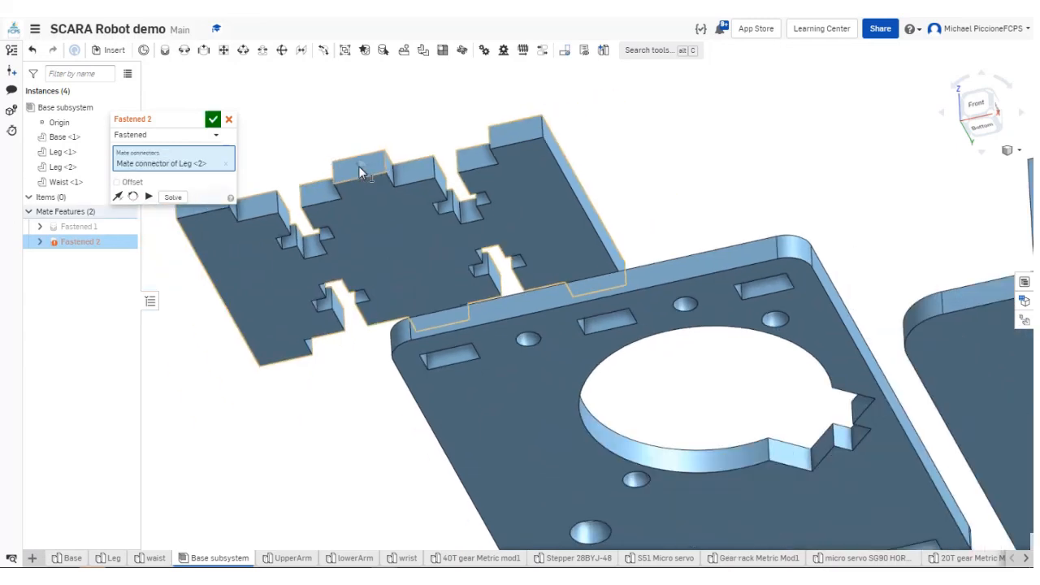
pyautogui.scroll(5, 866, 392)
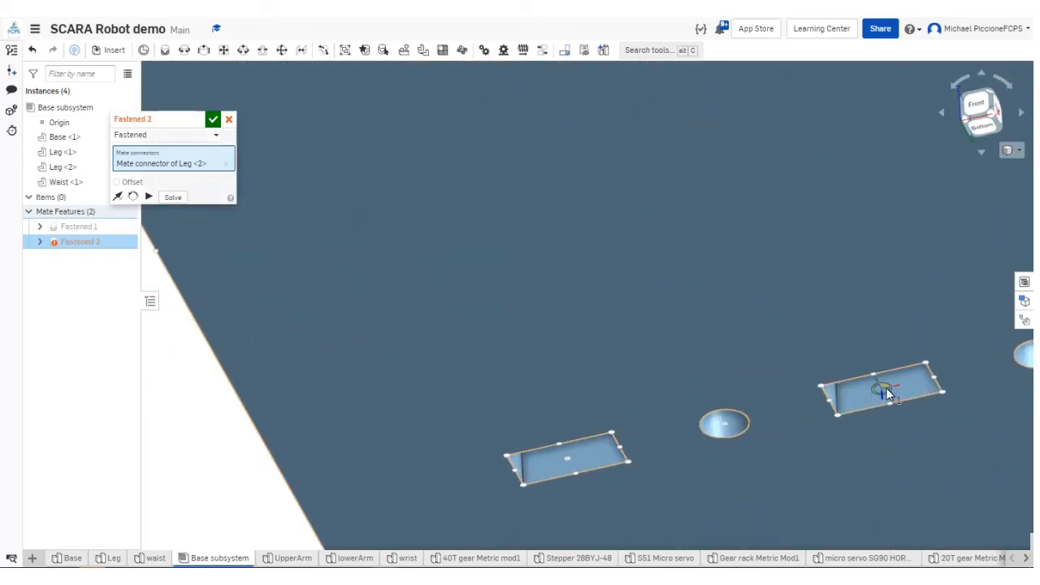
pyautogui.click(882, 392)
# Step: Try the second leg's Fastened mate with its primary axis flipped, flip it back so the leg stands above the base, and accept the mate
pyautogui.scroll(-5, 889, 390)
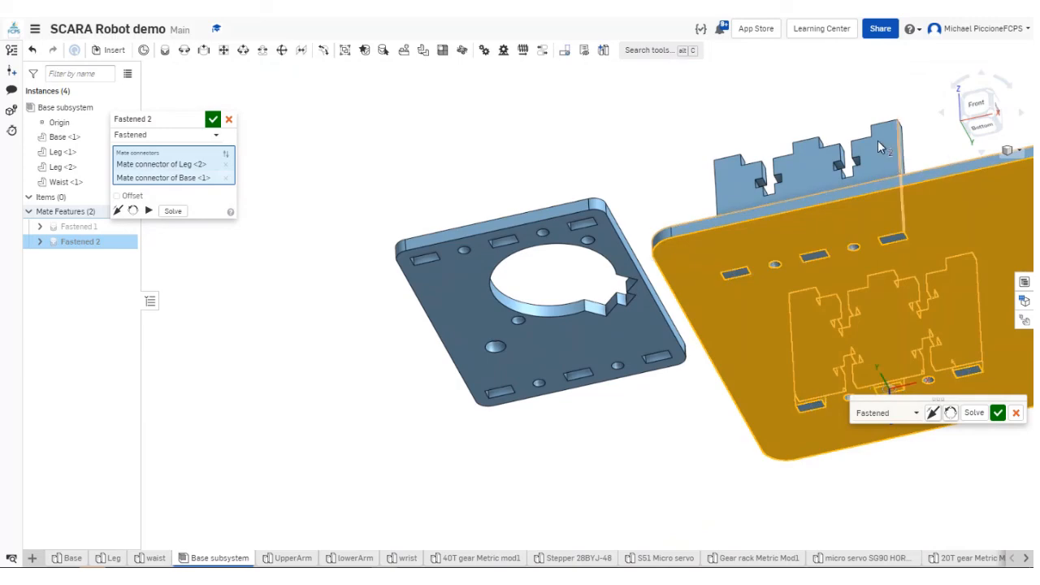
pyautogui.moveTo(927, 130); pyautogui.dragTo(583, 114, button='middle')
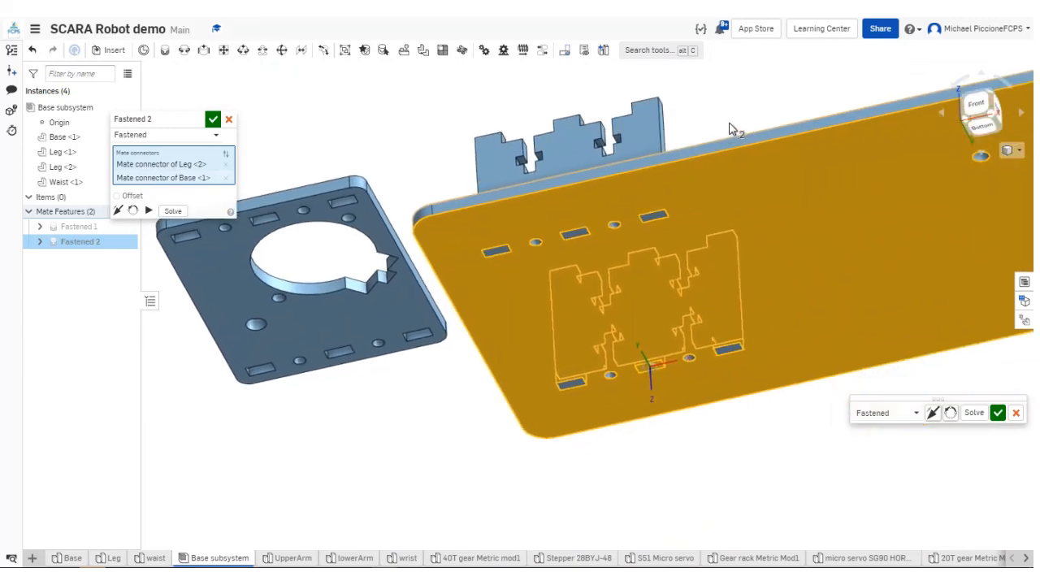
pyautogui.moveTo(730, 128); pyautogui.dragTo(720, 176, button='right')
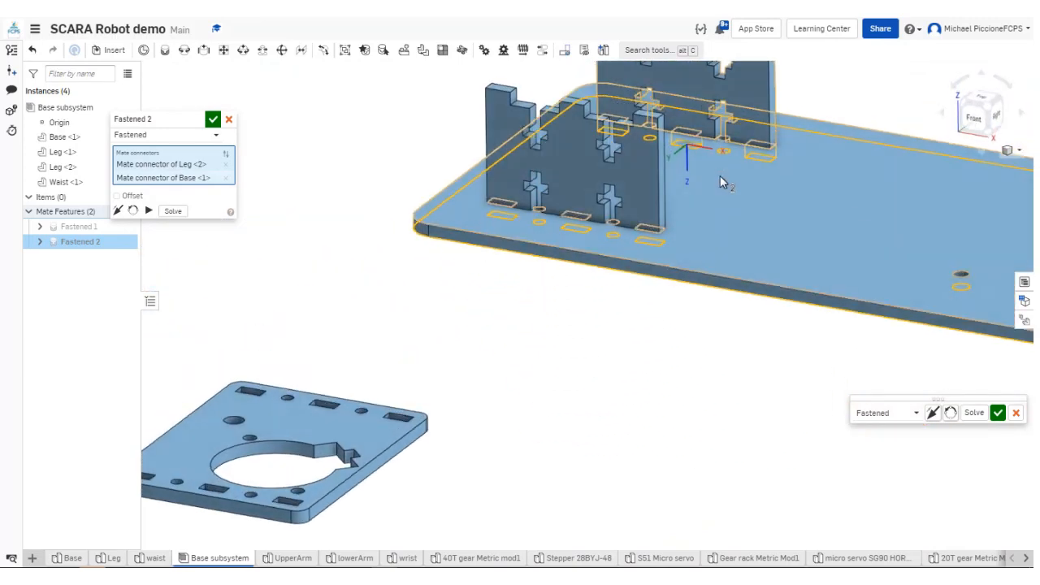
pyautogui.click(931, 413)
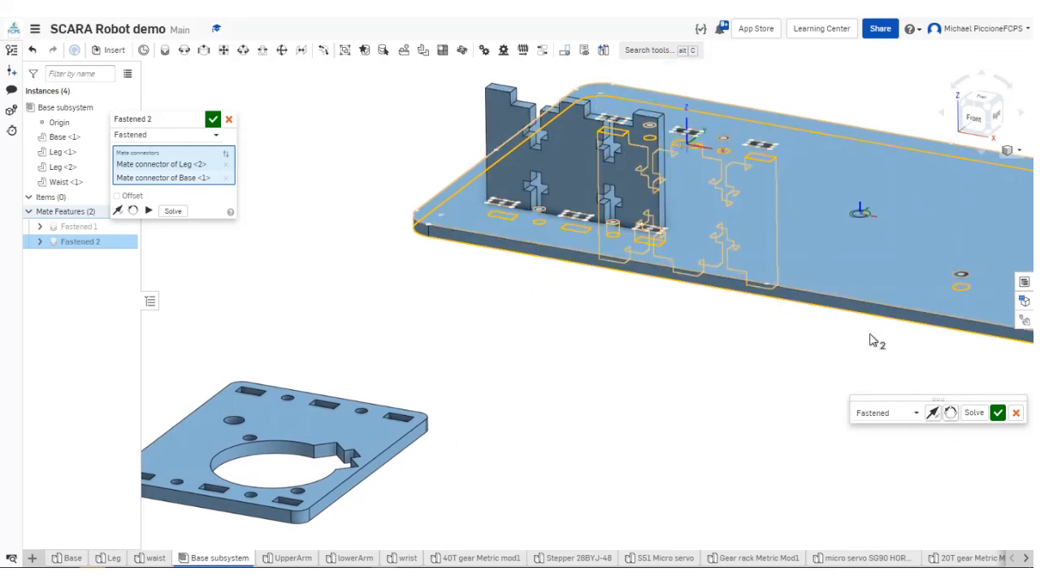
pyautogui.click(932, 414)
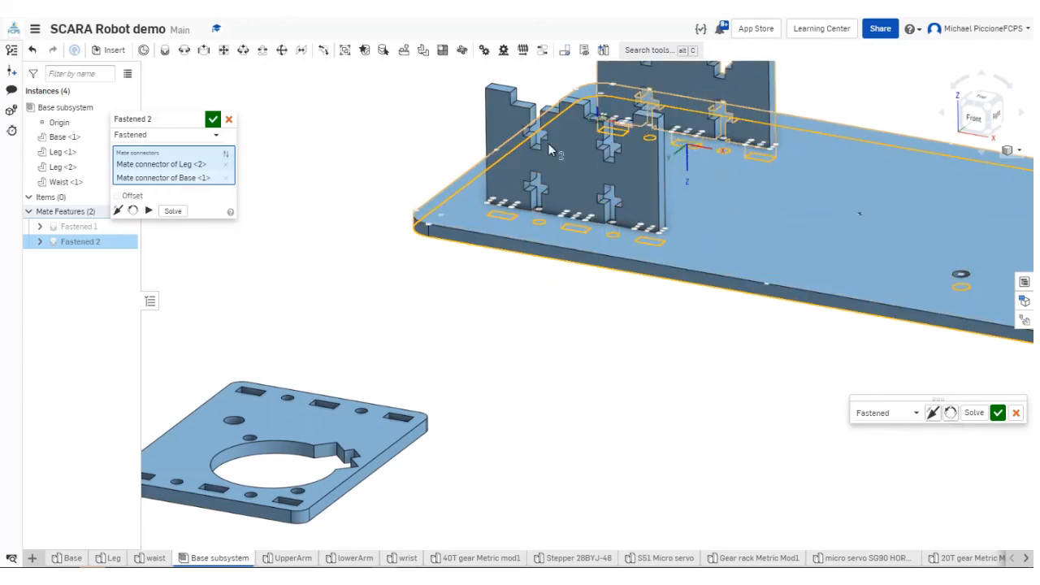
pyautogui.click(214, 120)
# Step: Start a Fastened mate with its first connector at the top-face centre of the front leg's upper tab on the right-hand end
pyautogui.scroll(3, 355, 208)
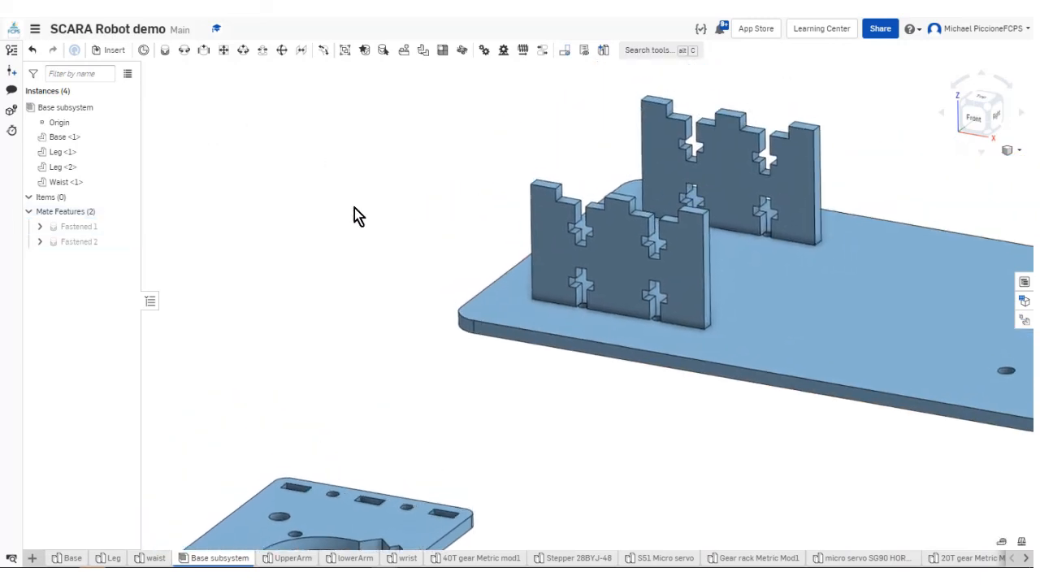
pyautogui.moveTo(382, 208); pyautogui.dragTo(403, 193, button='middle')
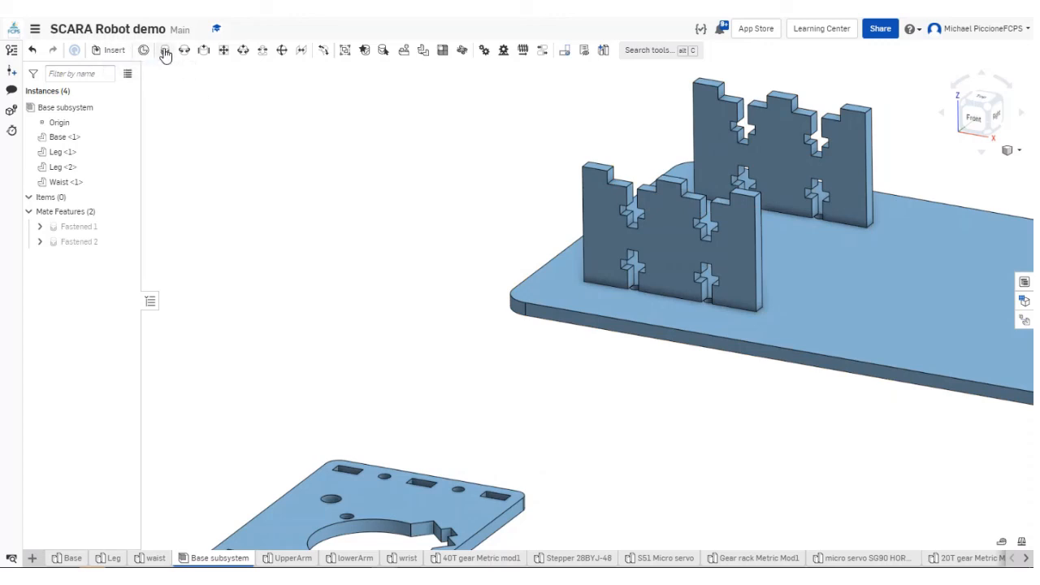
pyautogui.moveTo(174, 163); pyautogui.dragTo(223, 115, button='middle')
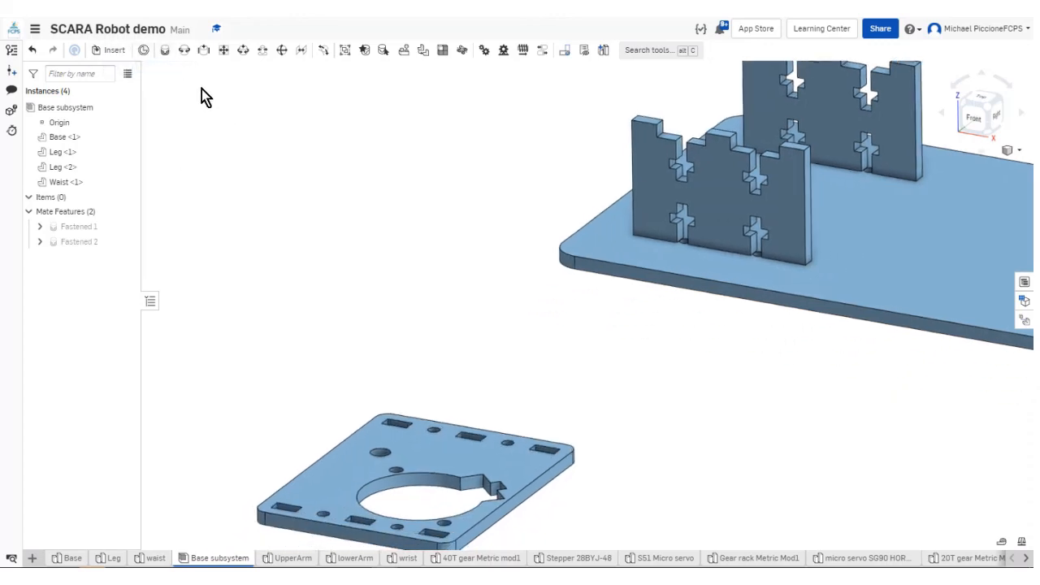
pyautogui.click(164, 53)
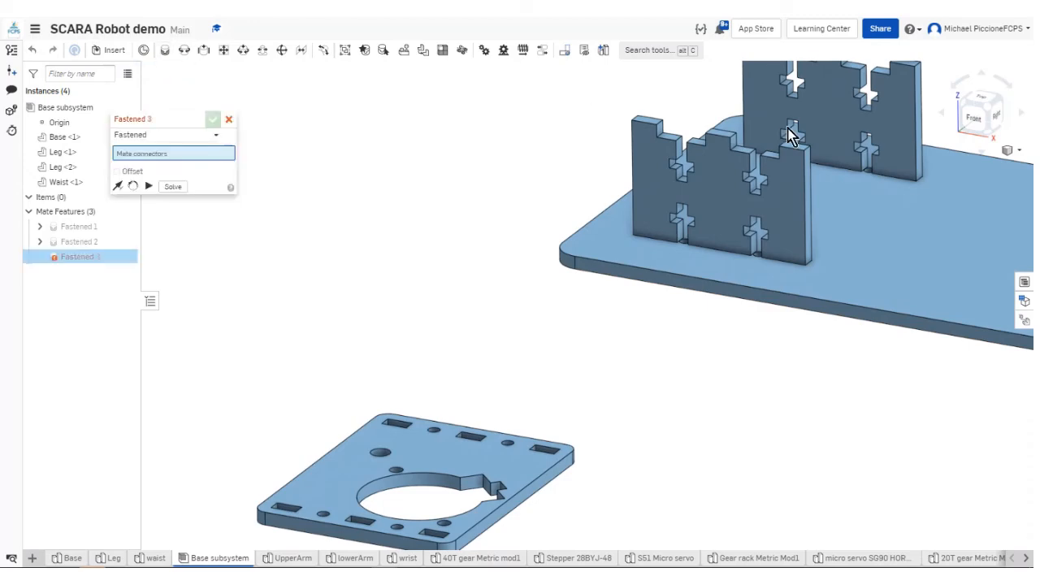
pyautogui.scroll(-2, 801, 156)
pyautogui.scroll(5, 788, 157)
pyautogui.scroll(5, 792, 155)
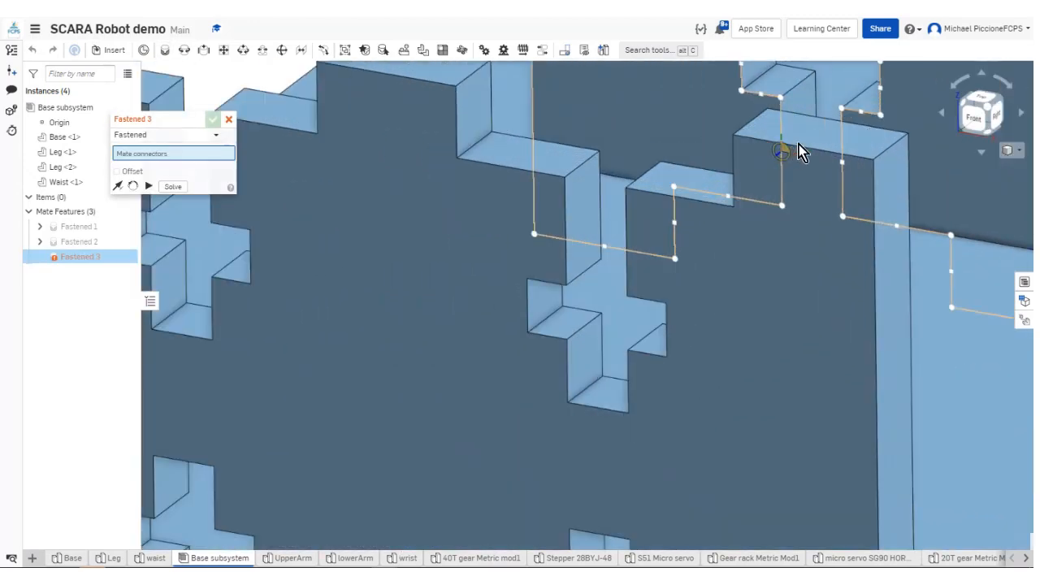
pyautogui.scroll(2, 497, 122)
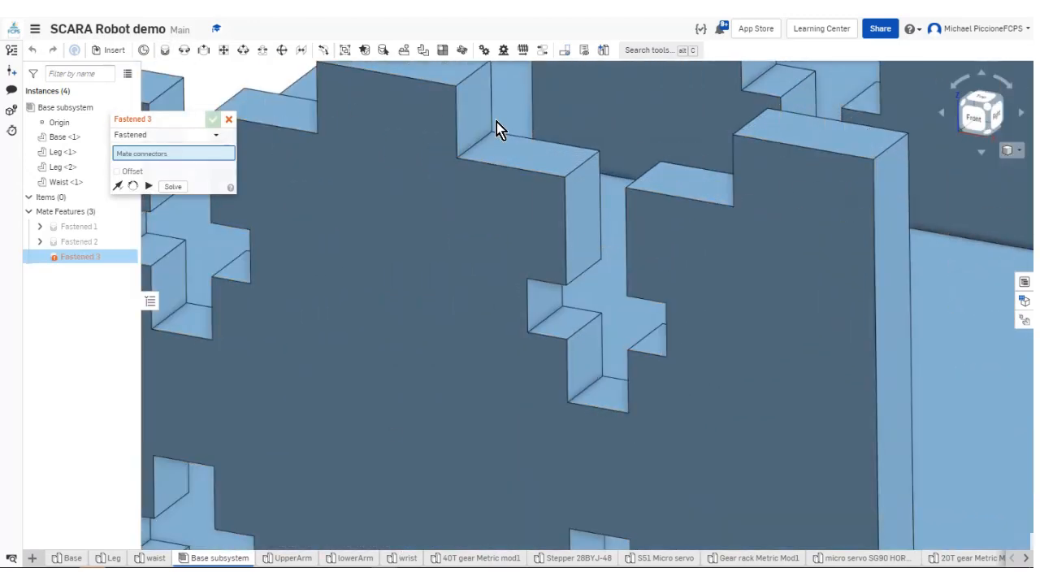
pyautogui.click(824, 142)
pyautogui.scroll(-10, 823, 140)
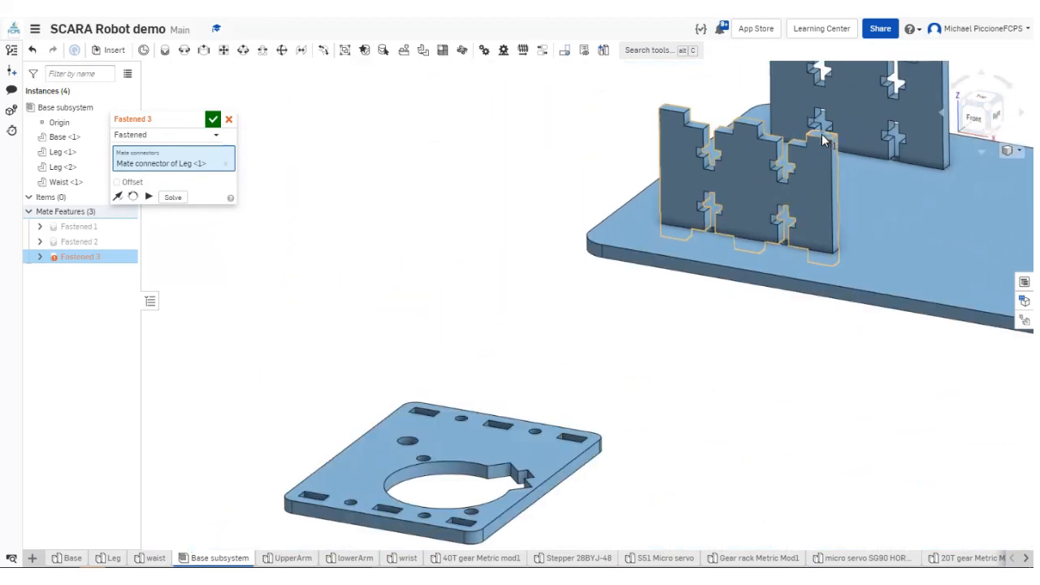
# Step: Pick the top-face centre of the waist's matching front corner slot as the second connector, solve the assembly and accept the mate
pyautogui.scroll(10, 521, 481)
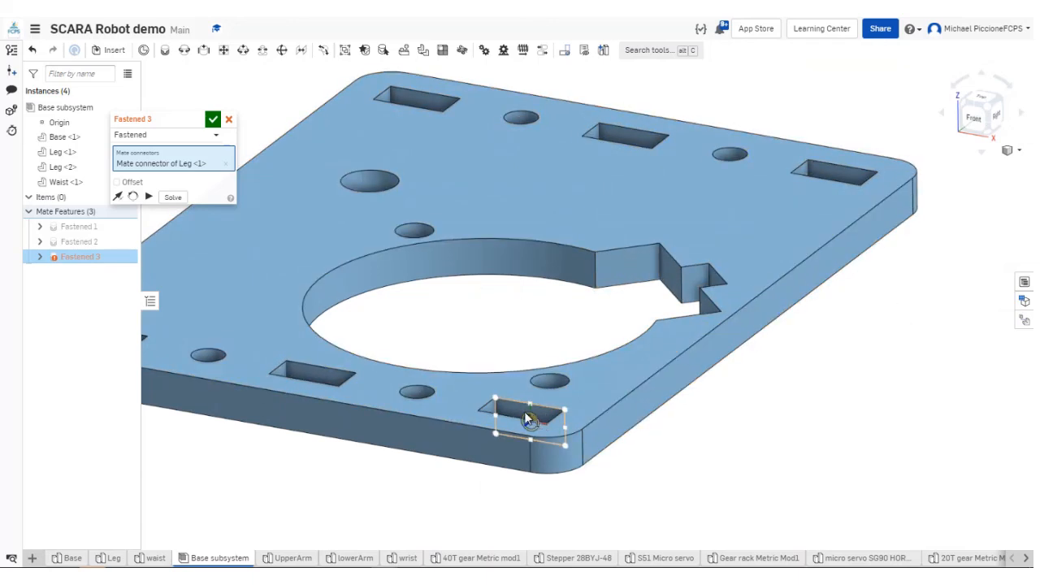
pyautogui.scroll(5, 529, 413)
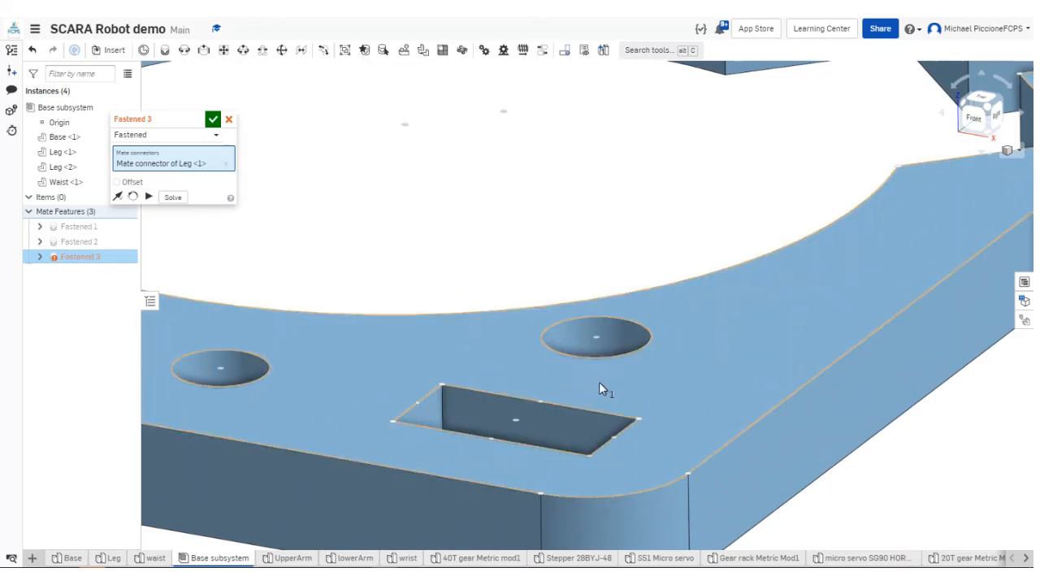
pyautogui.click(519, 423)
pyautogui.scroll(-5, 518, 418)
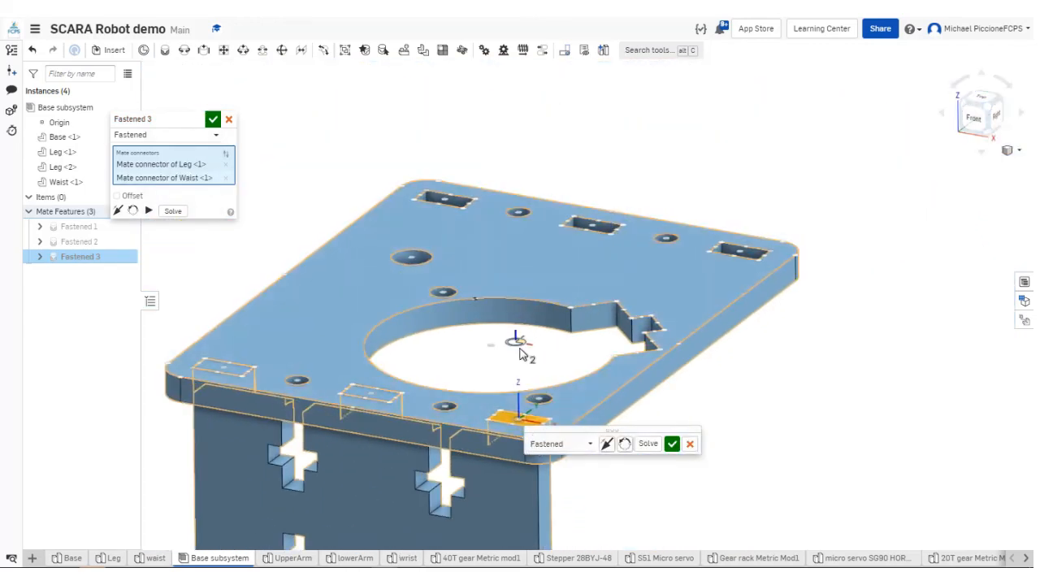
pyautogui.moveTo(520, 350); pyautogui.dragTo(667, 210, button='middle')
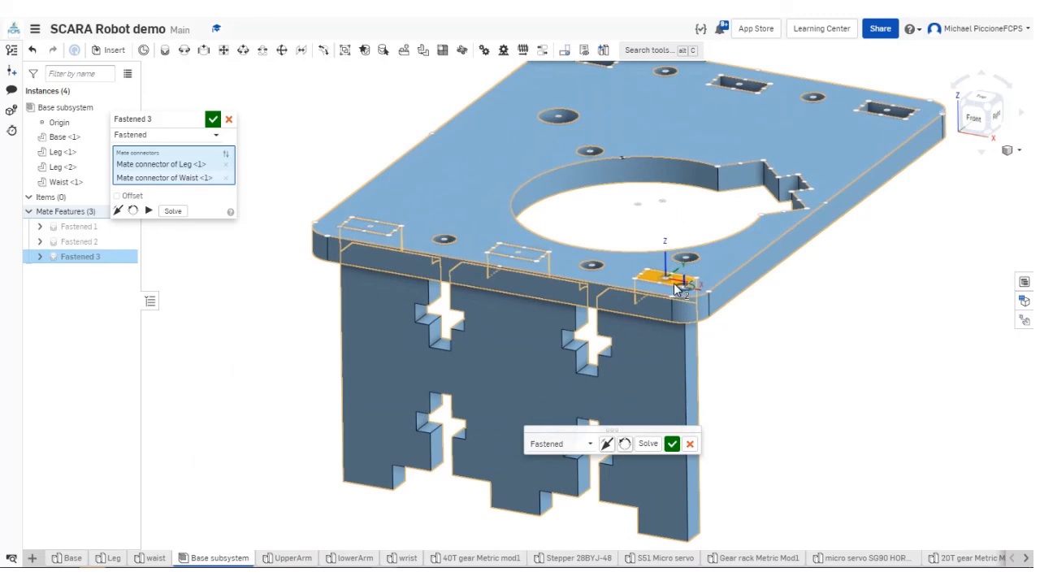
pyautogui.click(650, 444)
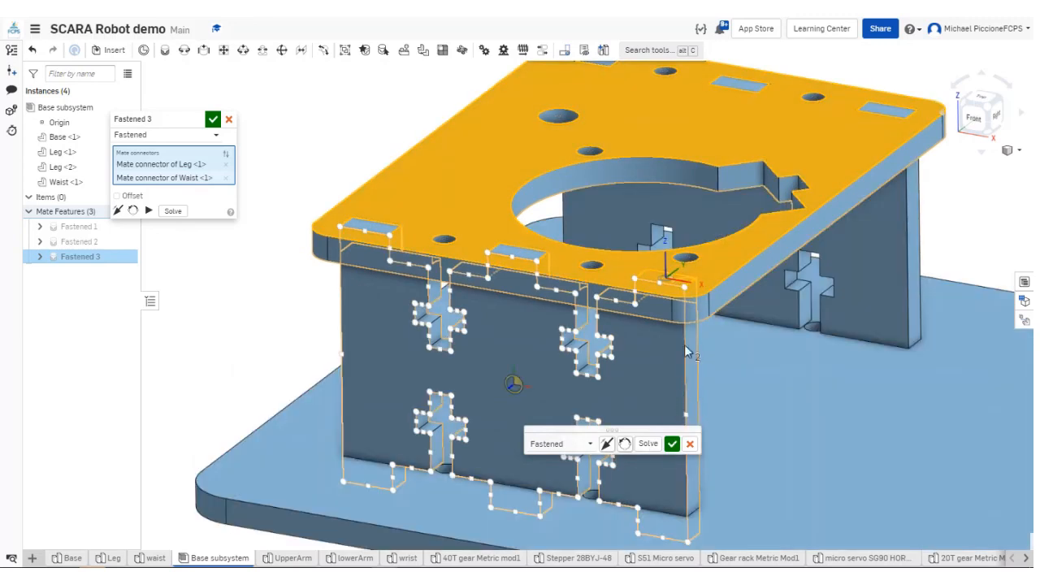
pyautogui.click(213, 119)
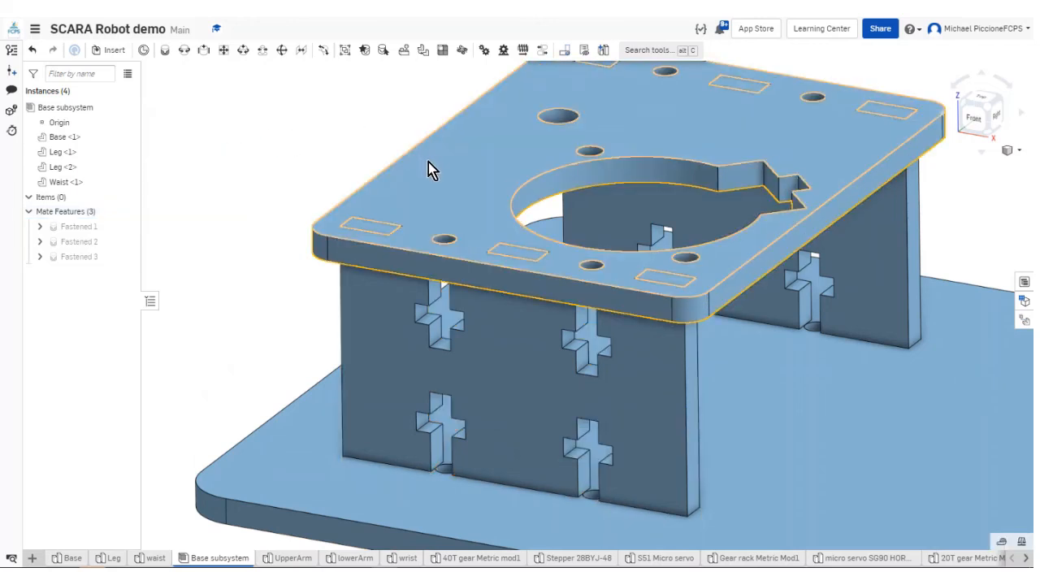
# Step: Fix the Base instance in place in the assembly
pyautogui.moveTo(488, 106)
pyautogui.mouseDown(button='middle')
pyautogui.moveTo(486, 144)
pyautogui.moveTo(500, 120)
pyautogui.mouseUp(button='middle')
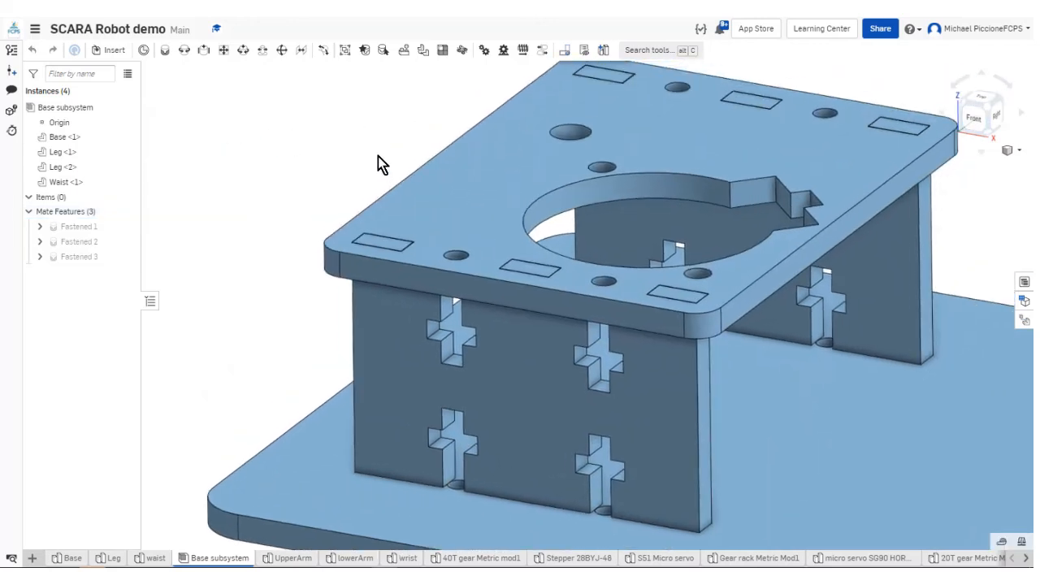
pyautogui.scroll(-4, 344, 200)
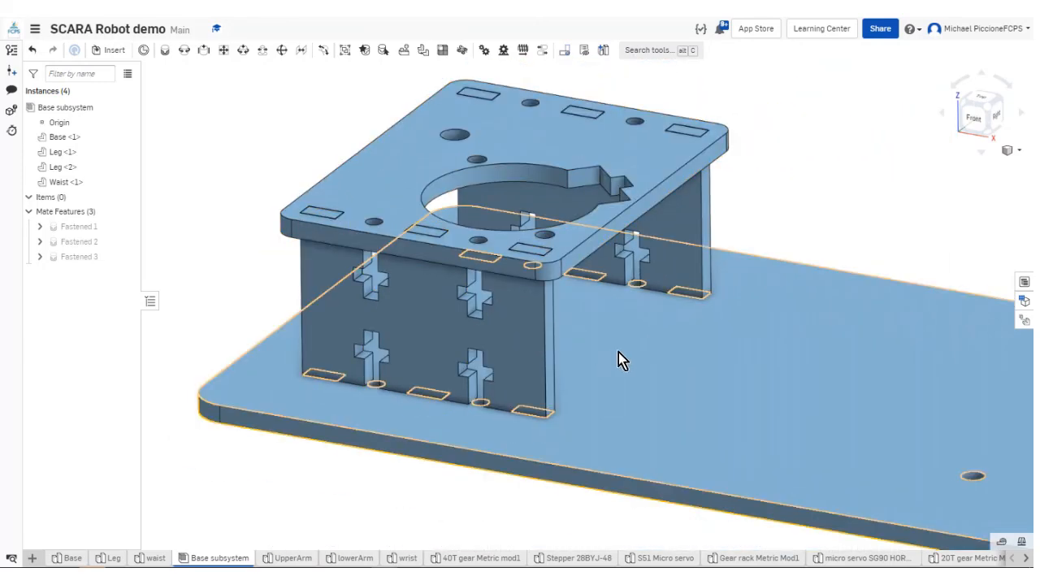
pyautogui.click(71, 138)
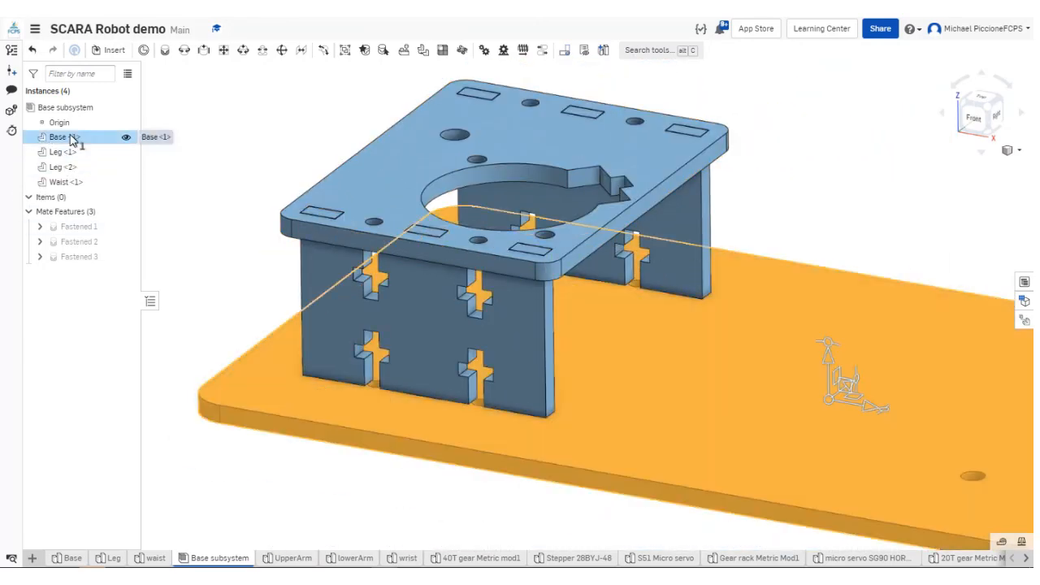
pyautogui.rightClick(71, 138)
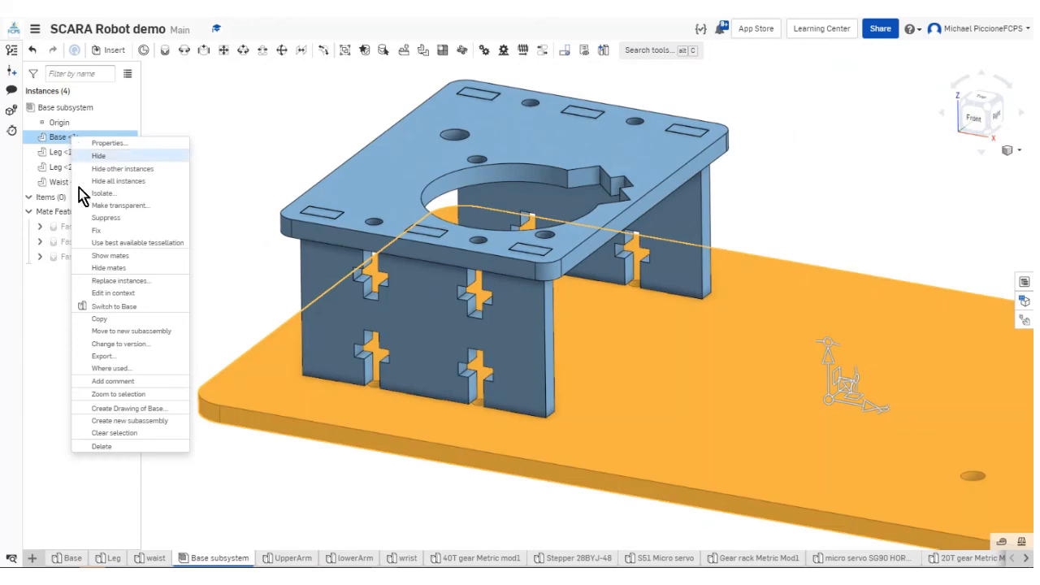
pyautogui.click(96, 231)
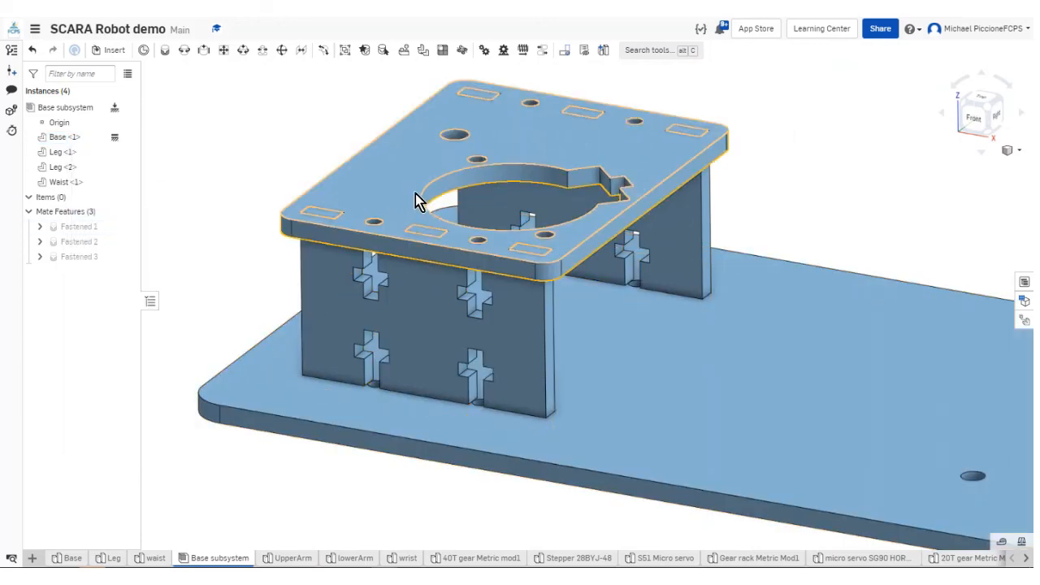
# Step: Insert the Stepper 28BYJ-48 from the current document and place it in the free space above the base plate
pyautogui.moveTo(525, 186); pyautogui.dragTo(838, 144, button='right')
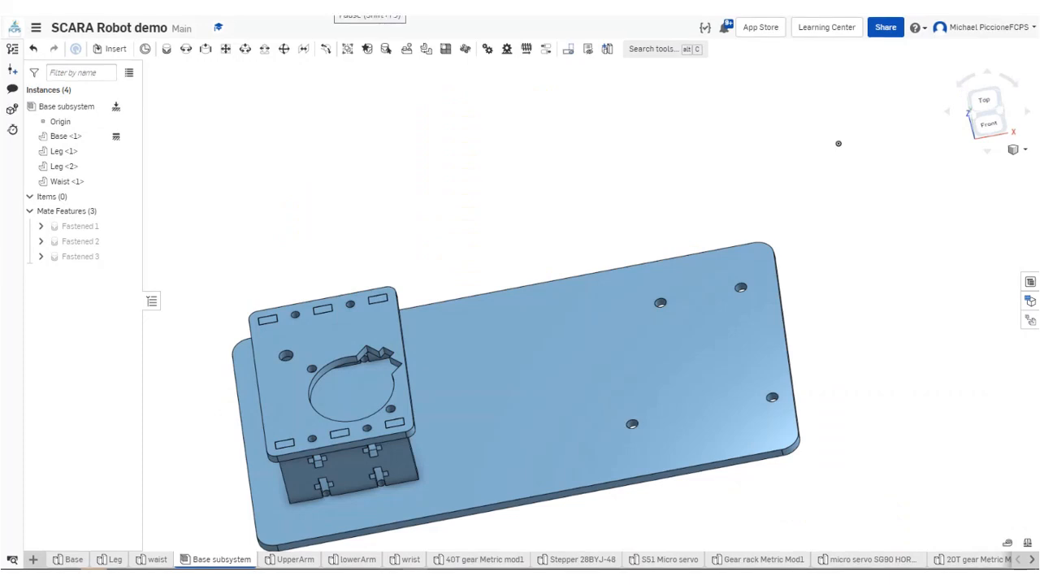
pyautogui.click(116, 50)
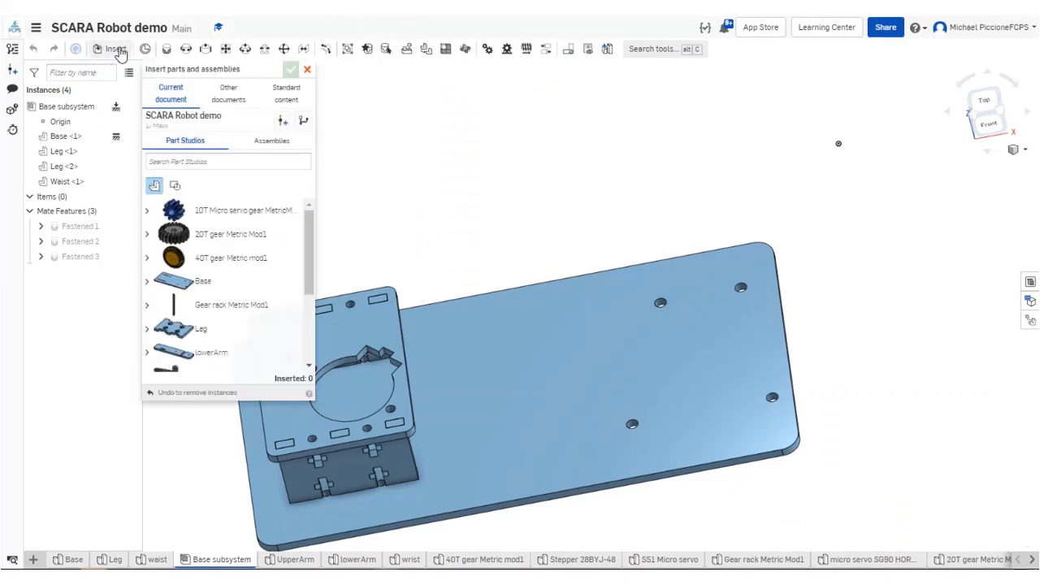
pyautogui.scroll(-3, 204, 244)
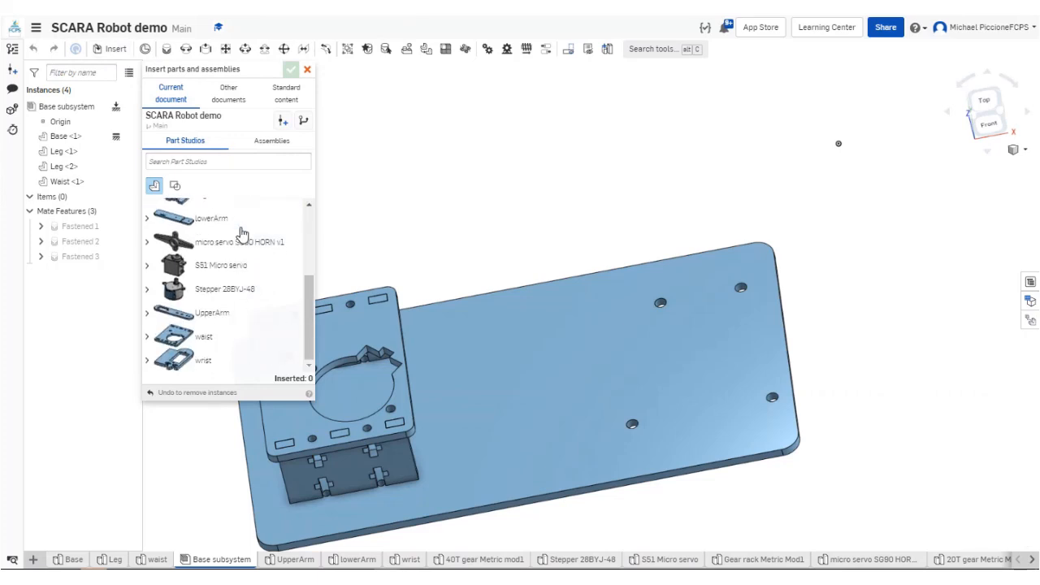
pyautogui.click(203, 299)
pyautogui.click(569, 161)
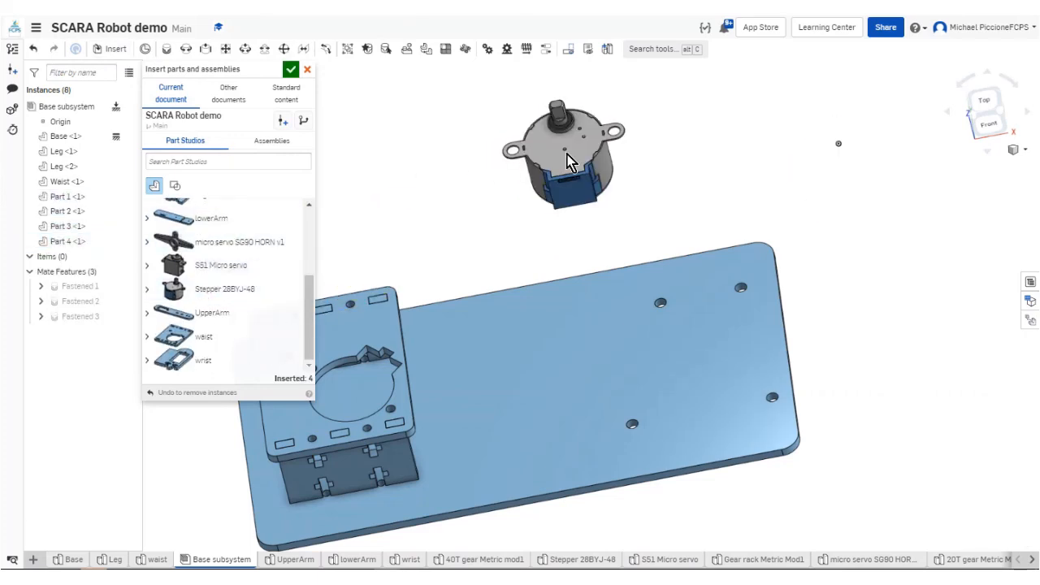
pyautogui.click(291, 70)
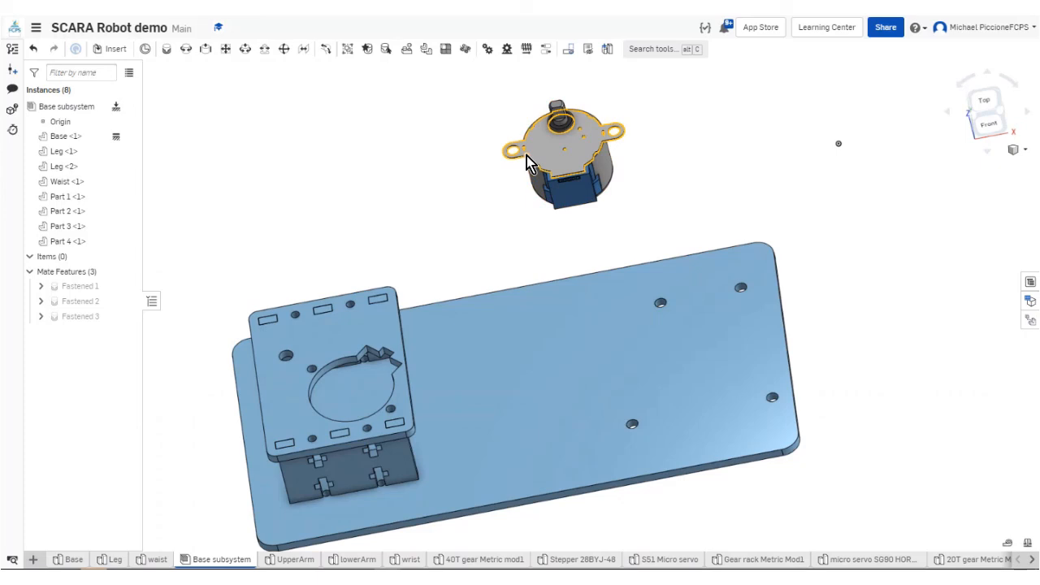
# Step: Move the stepper's mounting plate and motor body apart to test whether its parts are joined, and undo both moves
pyautogui.moveTo(527, 163); pyautogui.dragTo(418, 156)
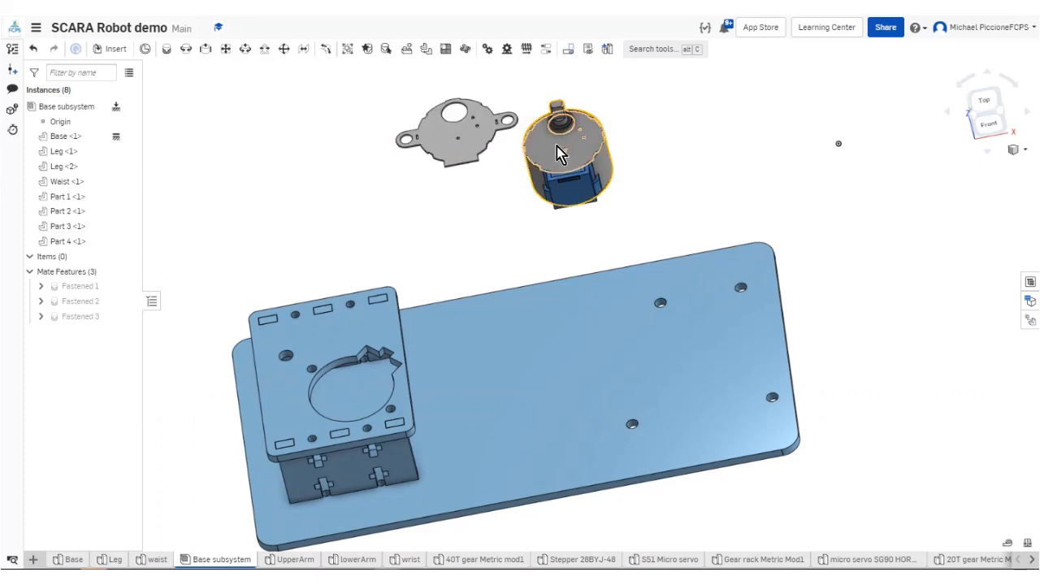
pyautogui.moveTo(557, 153); pyautogui.dragTo(497, 195)
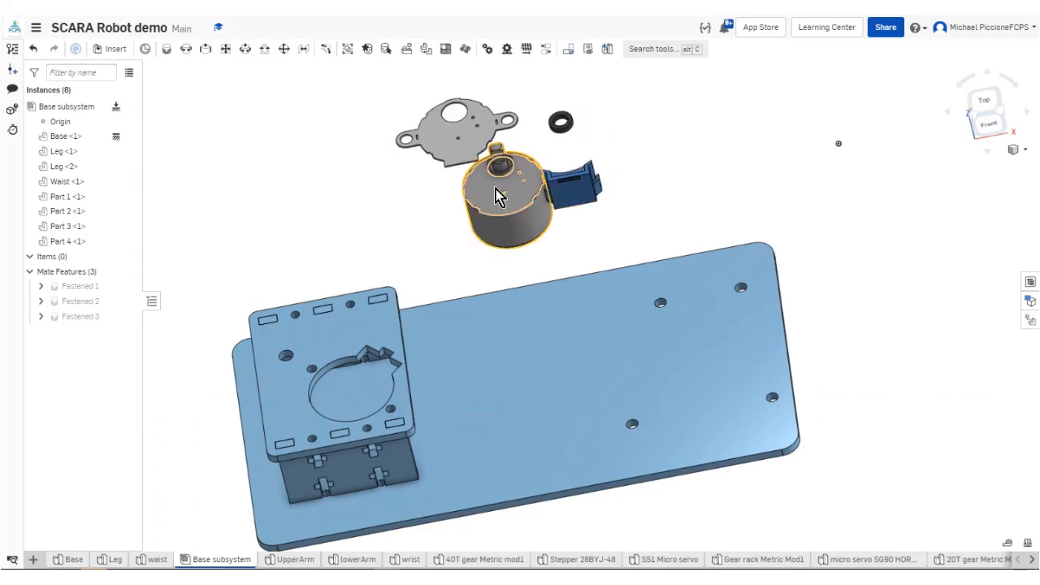
pyautogui.hotkey('ctrl', 'z')
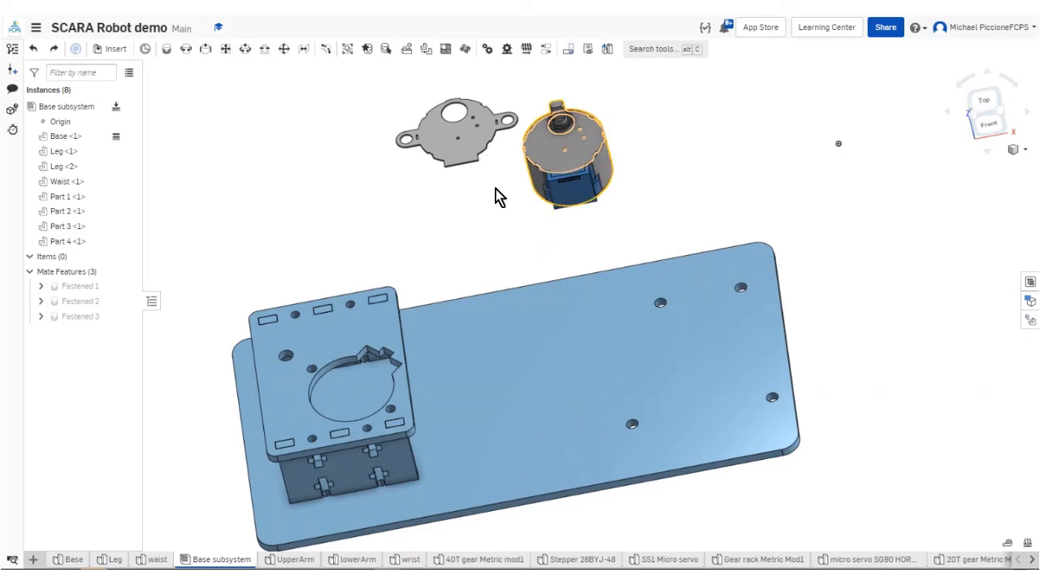
pyautogui.hotkey('ctrl', 'z')
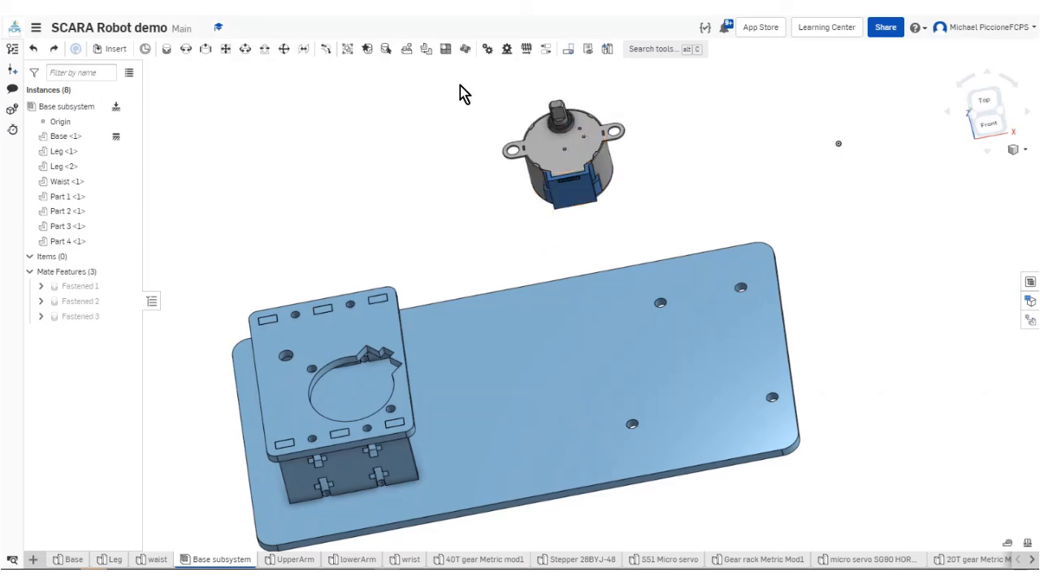
# Step: Select all four parts of the stepper motor and join them in a Group
pyautogui.moveTo(459, 85); pyautogui.dragTo(659, 221)
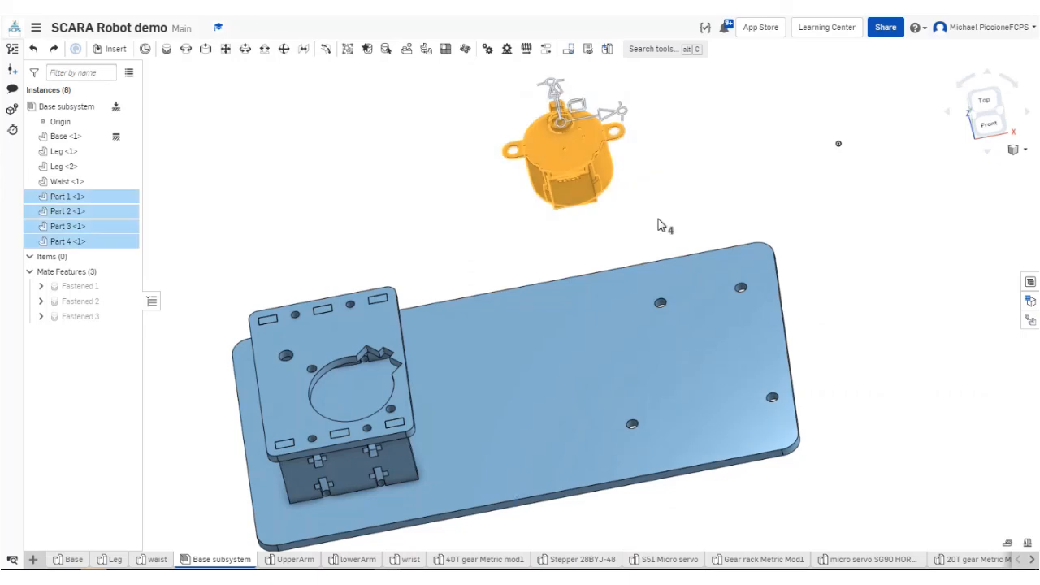
pyautogui.click(346, 52)
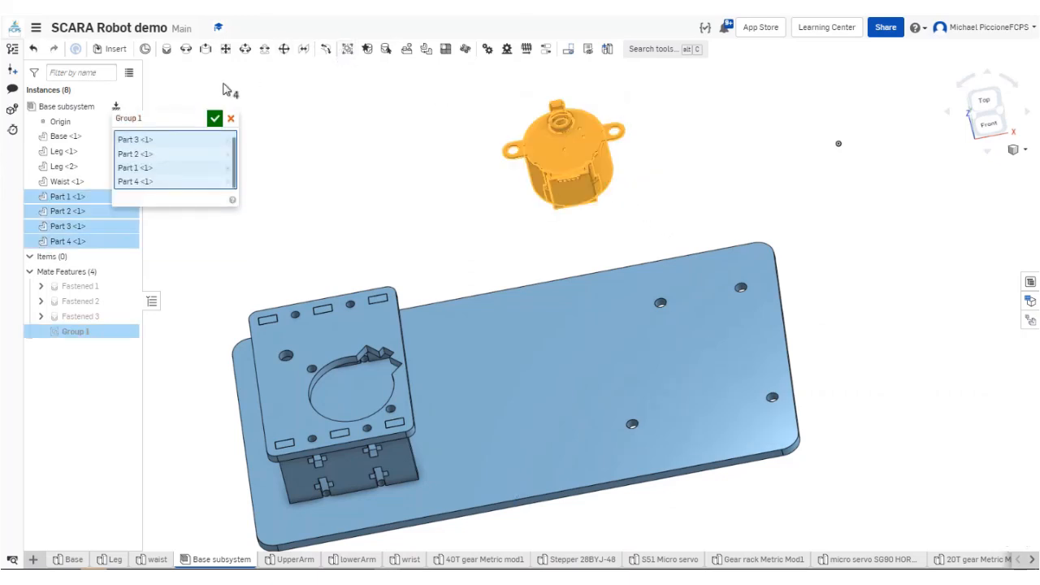
pyautogui.click(216, 120)
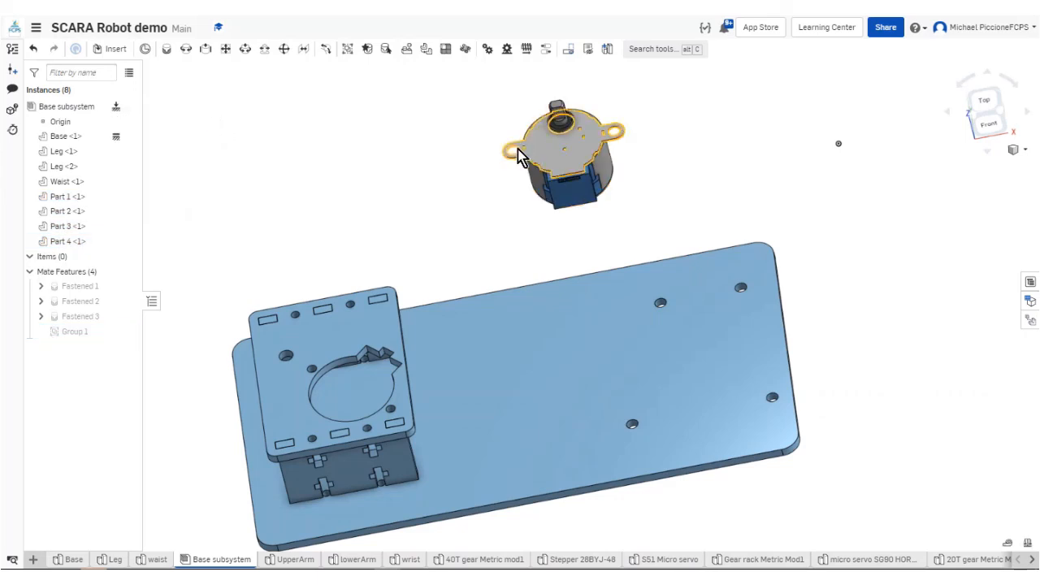
# Step: Move the grouped stepper as one unit, and start a Fastened mate on the waist's mounting hole at the cutout's corner-side edge
pyautogui.moveTo(516, 154); pyautogui.dragTo(453, 177)
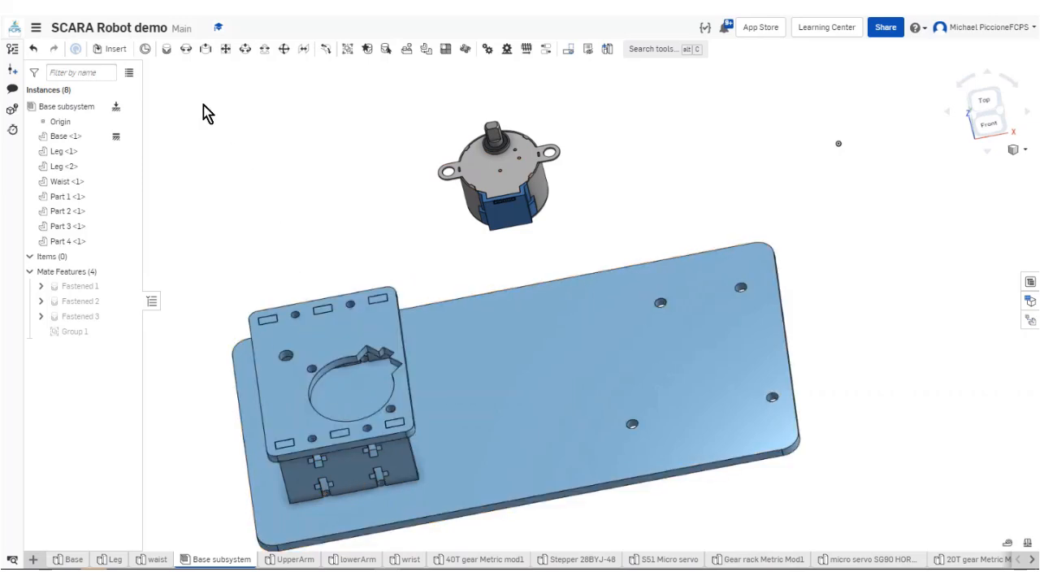
pyautogui.click(166, 51)
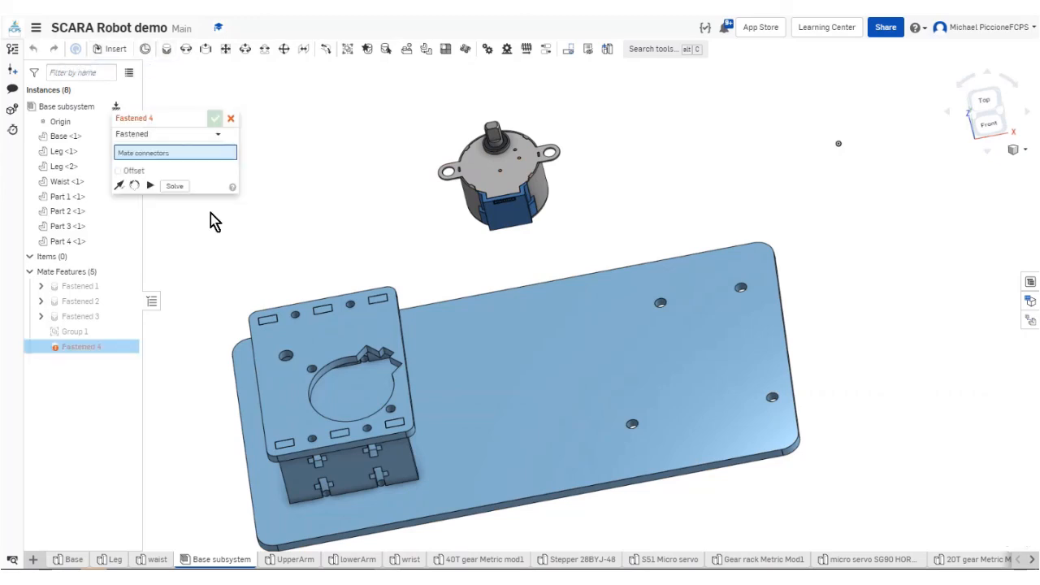
pyautogui.scroll(8, 392, 415)
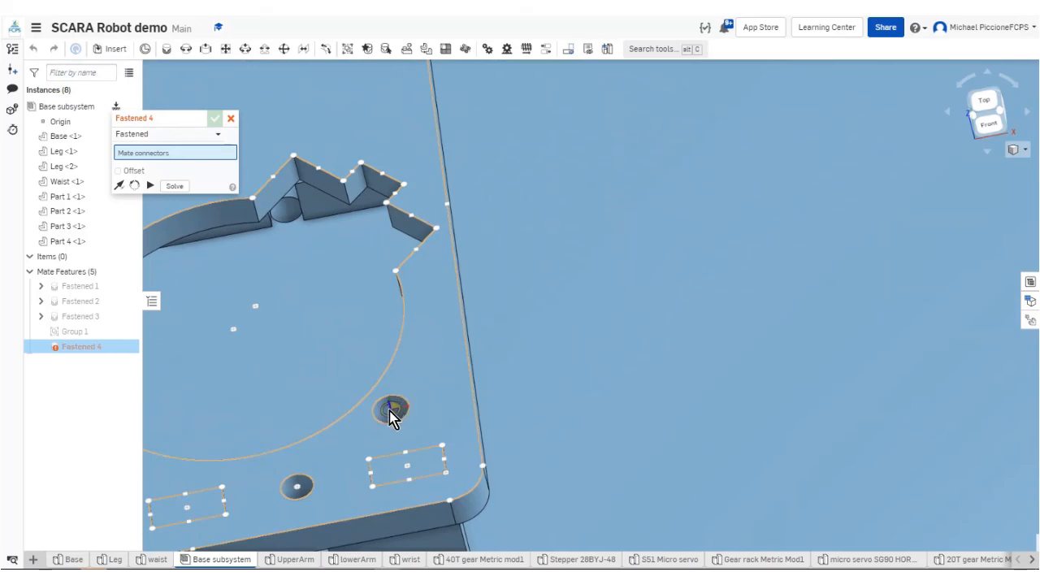
pyautogui.click(389, 412)
pyautogui.scroll(-8, 389, 412)
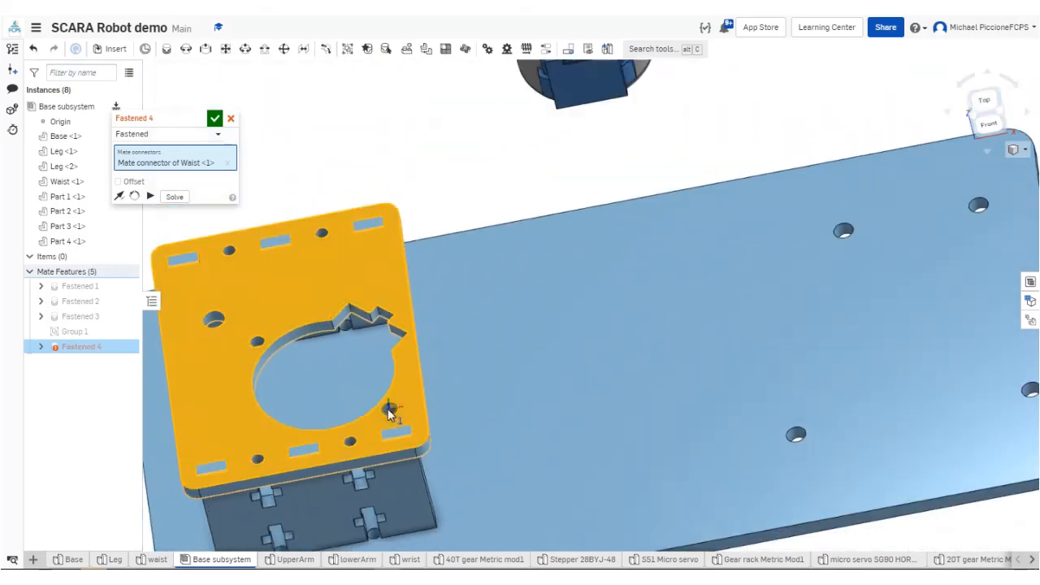
# Step: Pick the centre of the stepper's mounting-ear hole on the ear's underside as the second connector of the Fastened mate
pyautogui.moveTo(437, 235); pyautogui.dragTo(546, 184, button='right')
pyautogui.scroll(-2, 298, 232)
pyautogui.scroll(12, 317, 252)
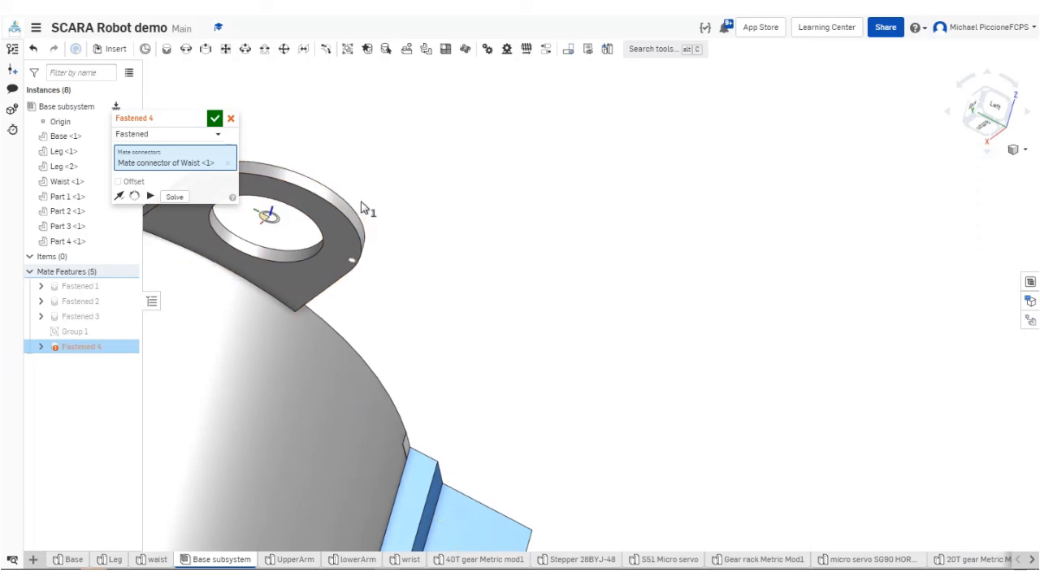
pyautogui.moveTo(363, 208); pyautogui.dragTo(388, 186, button='right')
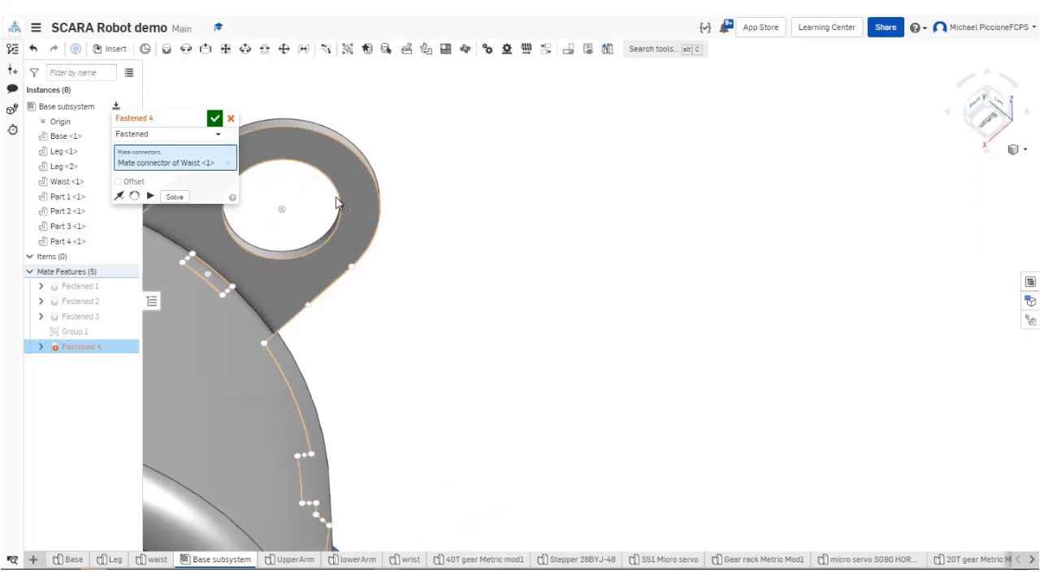
pyautogui.click(282, 212)
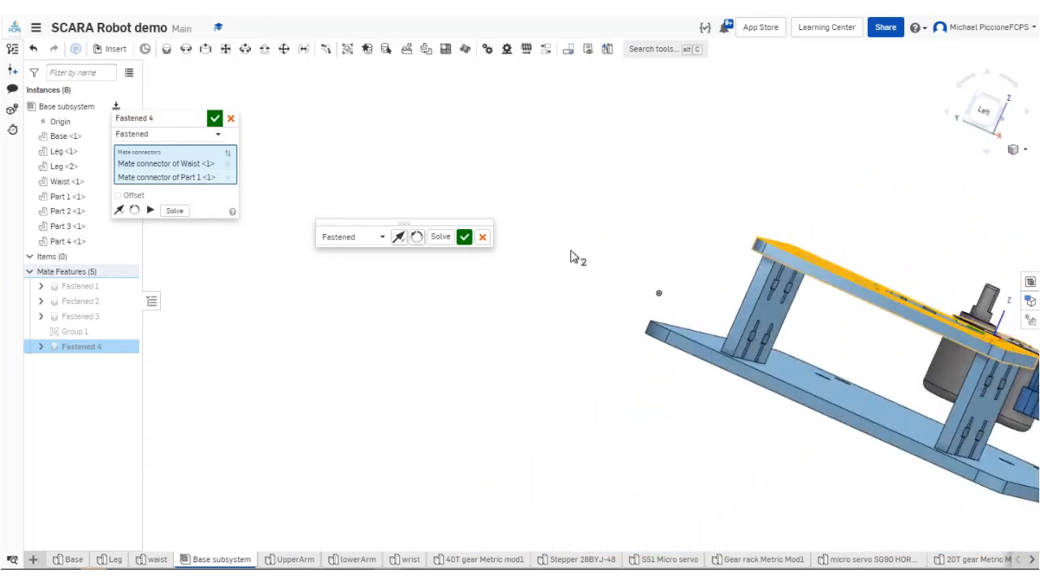
# Step: Turn the stepper two quarter turns by reorienting the mate's secondary axis, and enable the mate's offset
pyautogui.moveTo(509, 253); pyautogui.dragTo(483, 251, button='right')
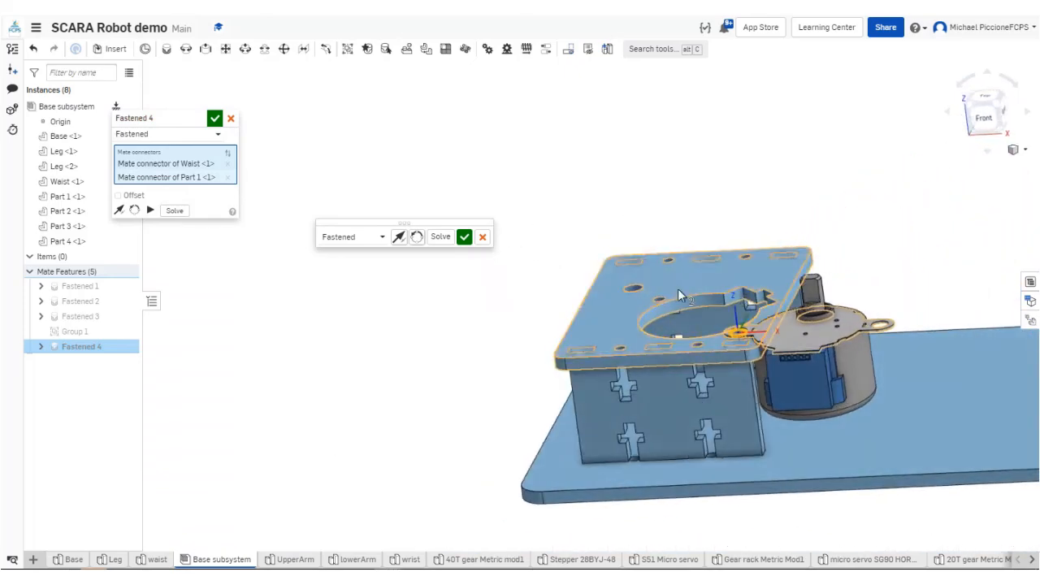
pyautogui.scroll(3, 744, 336)
pyautogui.scroll(5, 744, 341)
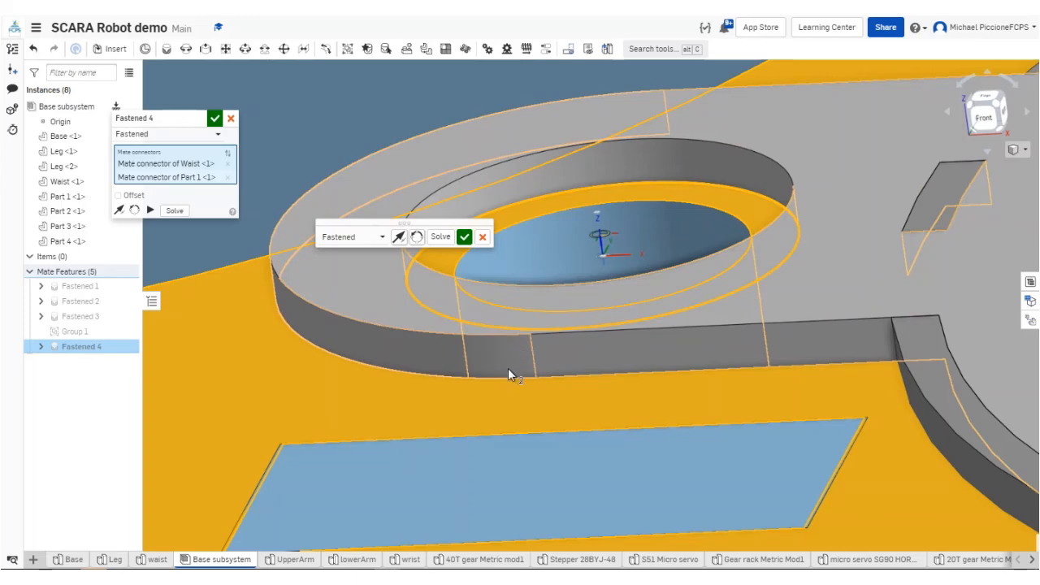
pyautogui.scroll(-5, 508, 374)
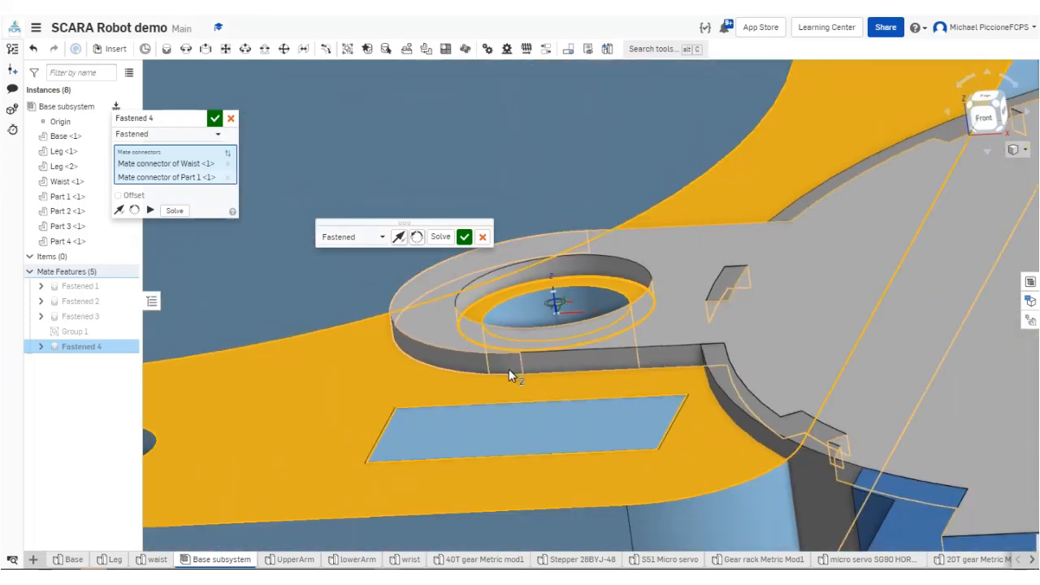
pyautogui.scroll(-8, 518, 360)
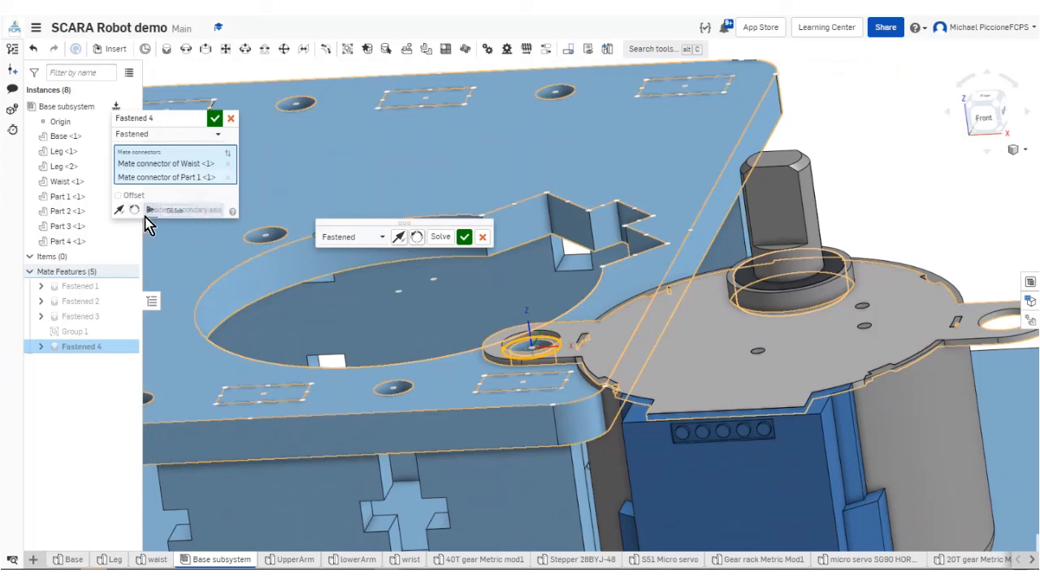
pyautogui.click(136, 210)
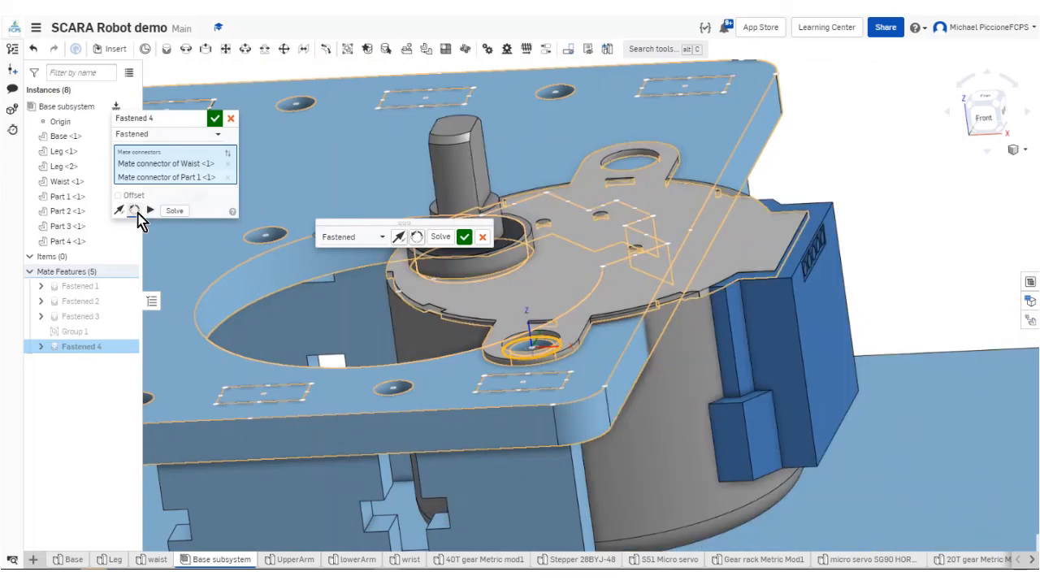
pyautogui.click(136, 211)
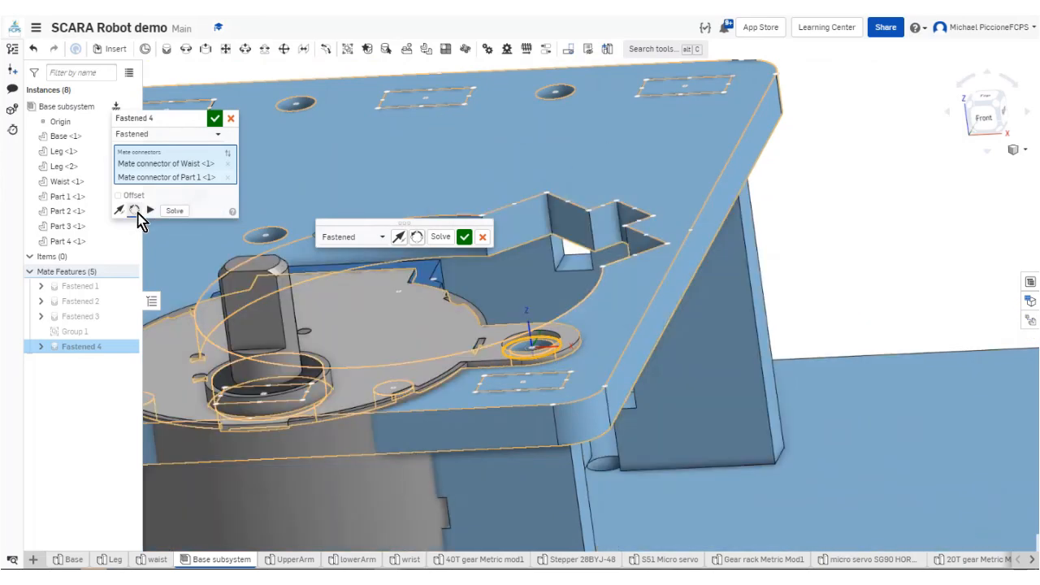
pyautogui.click(986, 99)
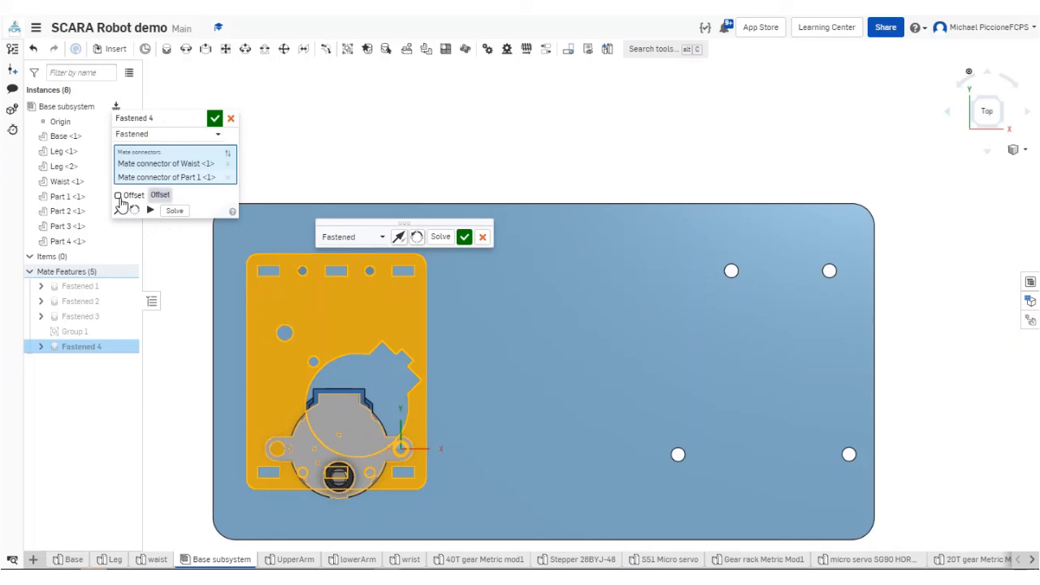
pyautogui.click(118, 196)
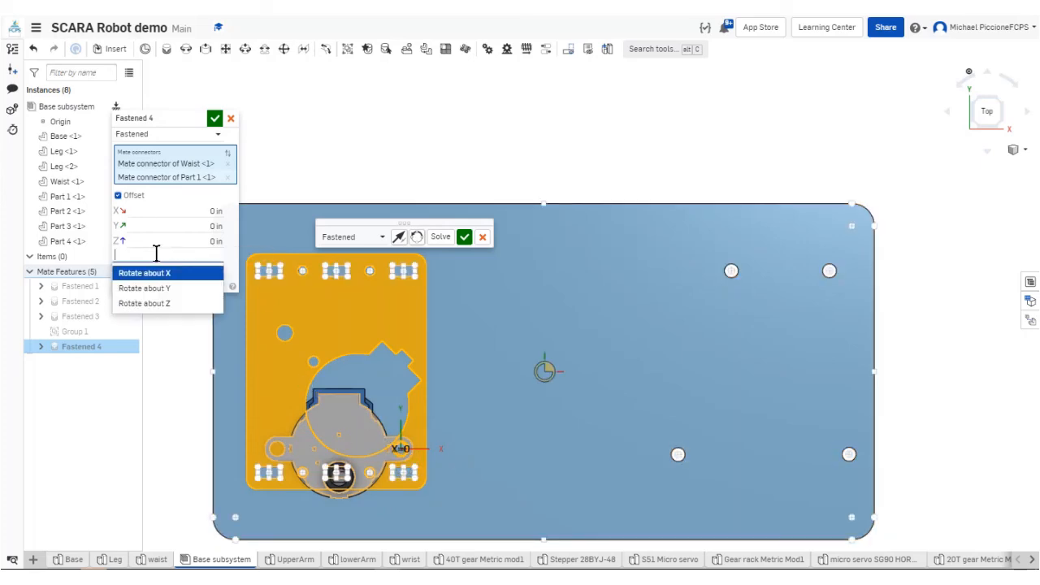
# Step: Try rotating the stepper 45 degrees about Y in the mate's offset, and undo the rotation
pyautogui.click(159, 256)
pyautogui.click(168, 292)
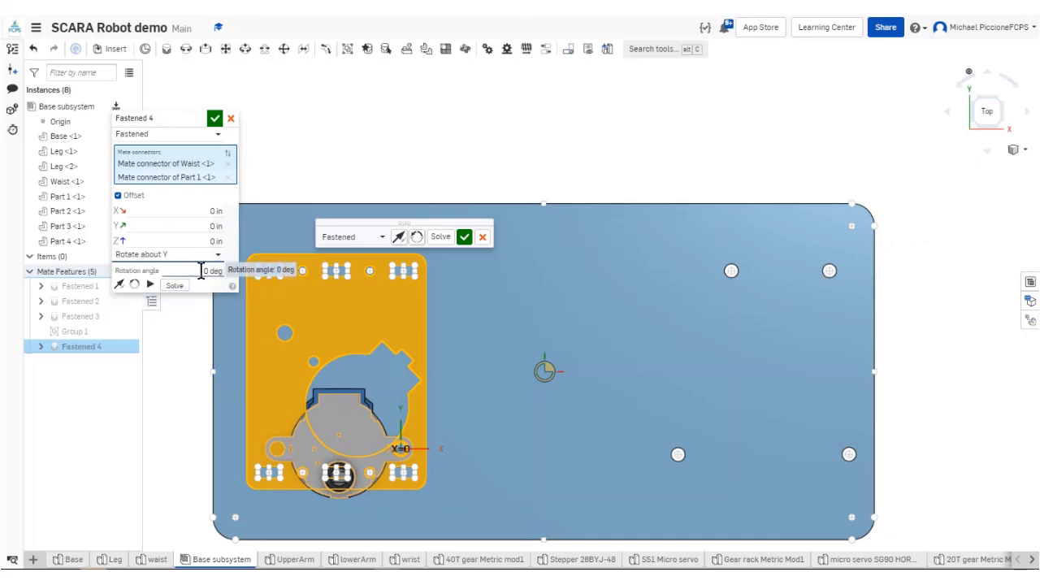
pyautogui.click(200, 270)
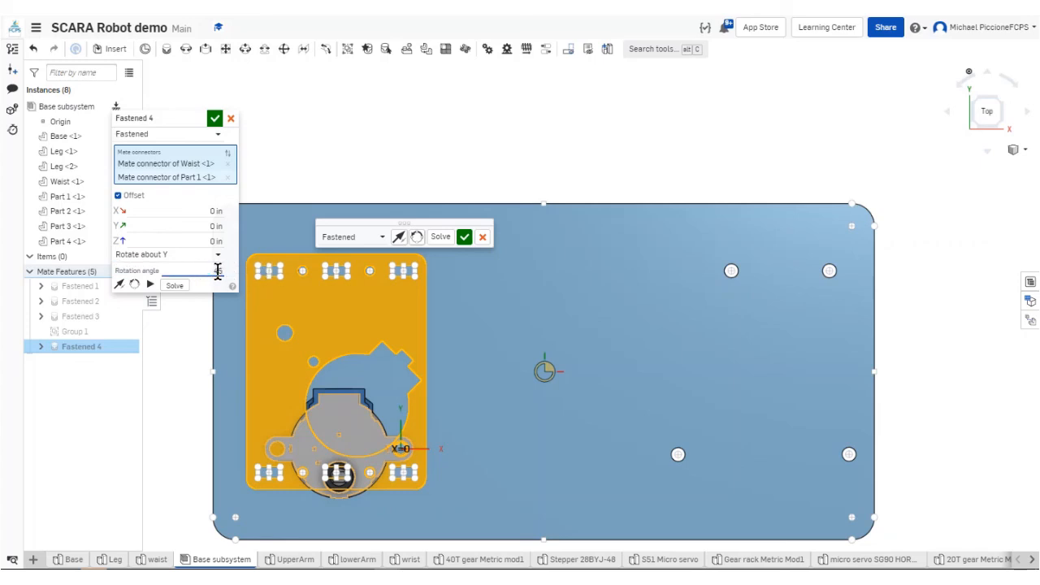
pyautogui.write('45')
pyautogui.press('Return')
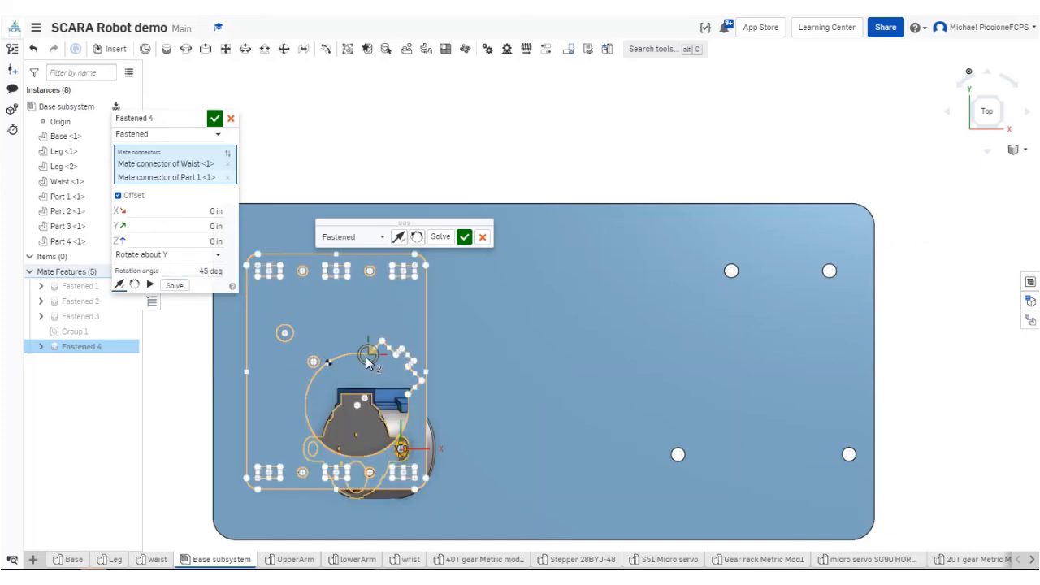
pyautogui.moveTo(366, 358); pyautogui.dragTo(362, 282, button='right')
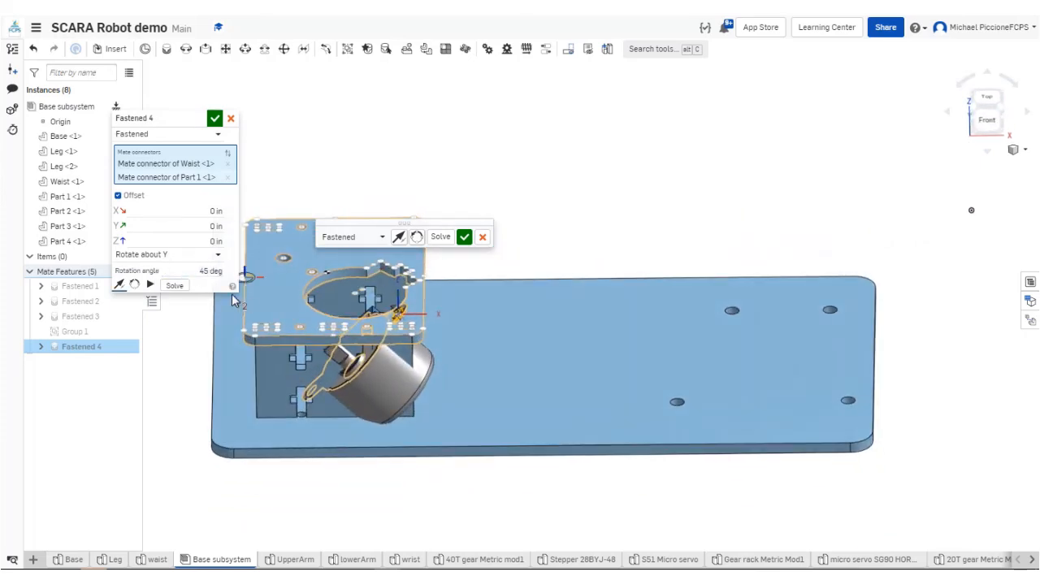
pyautogui.hotkey('ctrl', 'z')
# Step: Set the mate's offset rotation to 45 degrees about Z and accept the Fastened mate between waist and stepper
pyautogui.click(198, 255)
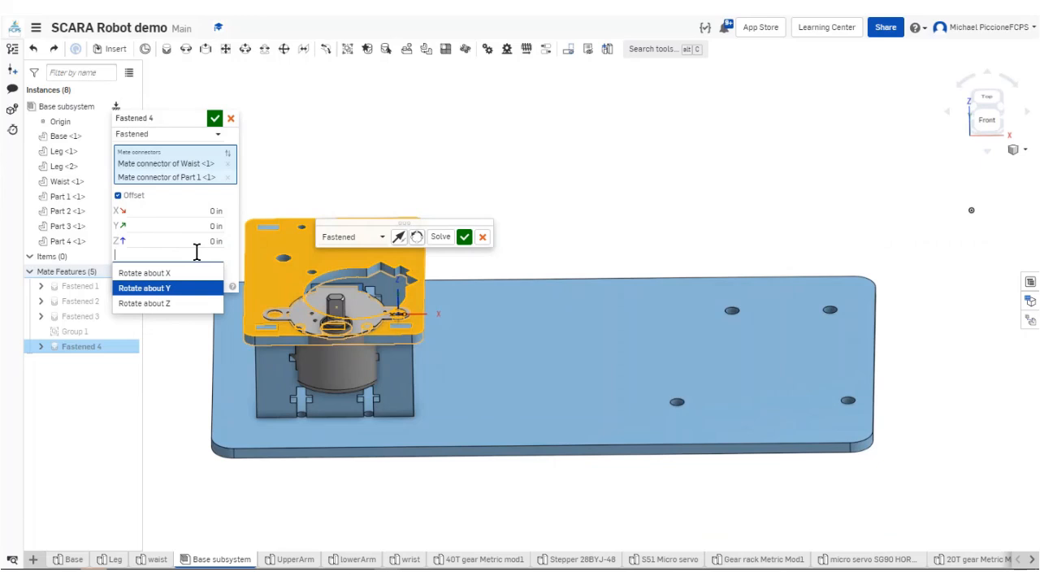
pyautogui.click(174, 303)
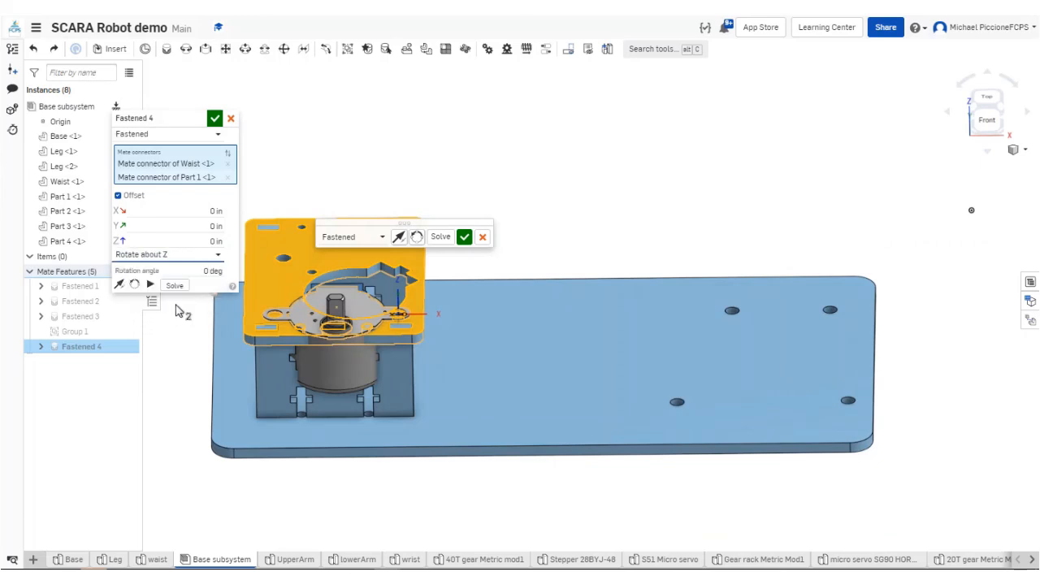
pyautogui.click(203, 273)
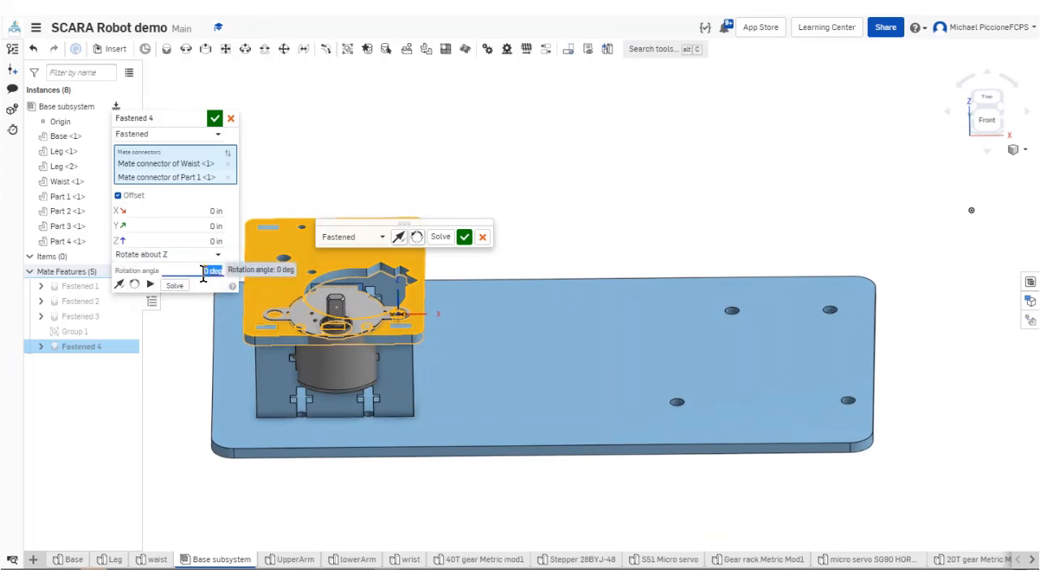
pyautogui.scroll(5, 398, 313)
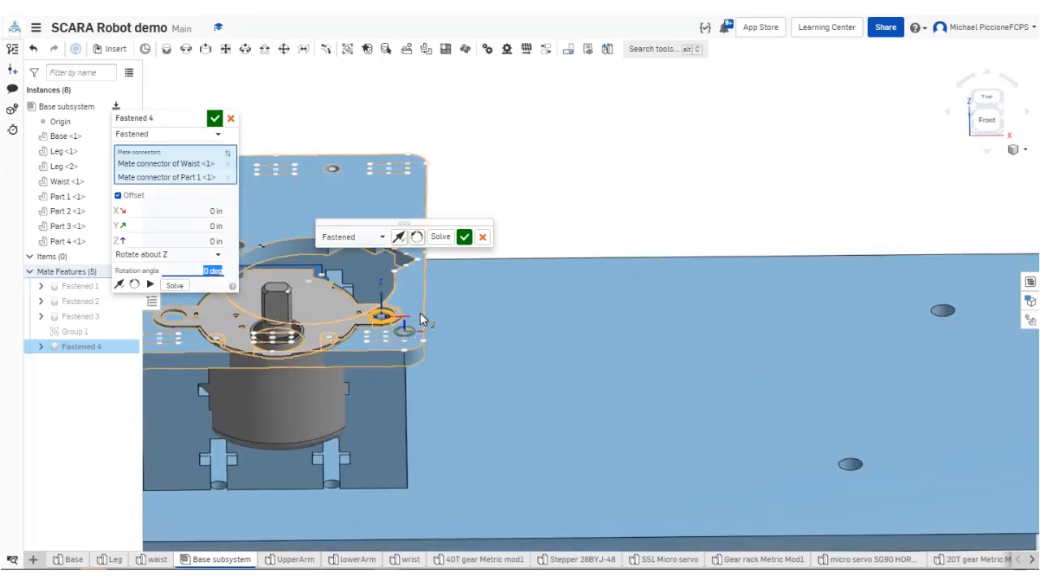
pyautogui.scroll(-1, 397, 309)
pyautogui.moveTo(397, 309); pyautogui.dragTo(651, 379, button='middle')
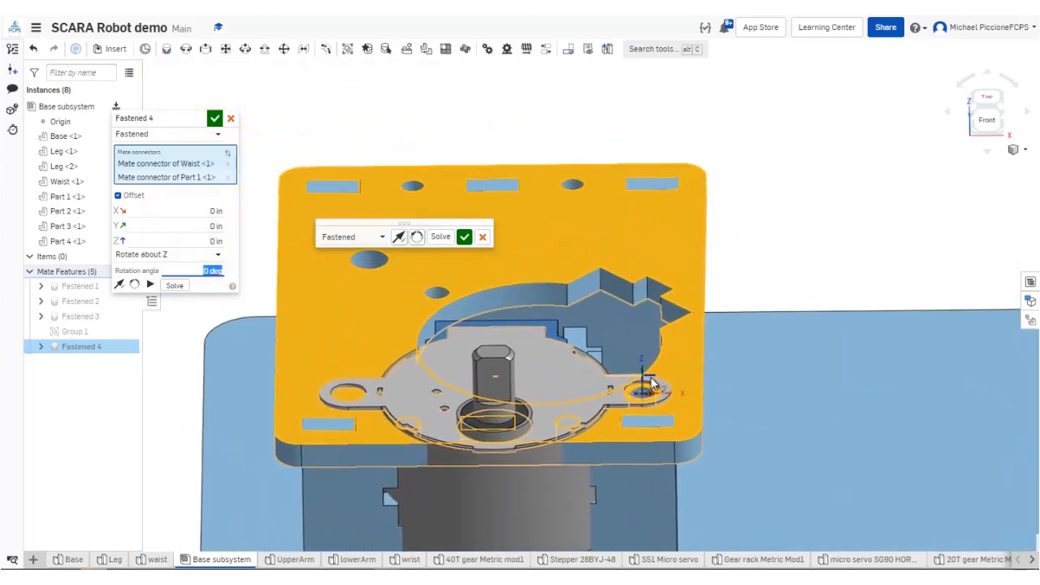
pyautogui.click(192, 270)
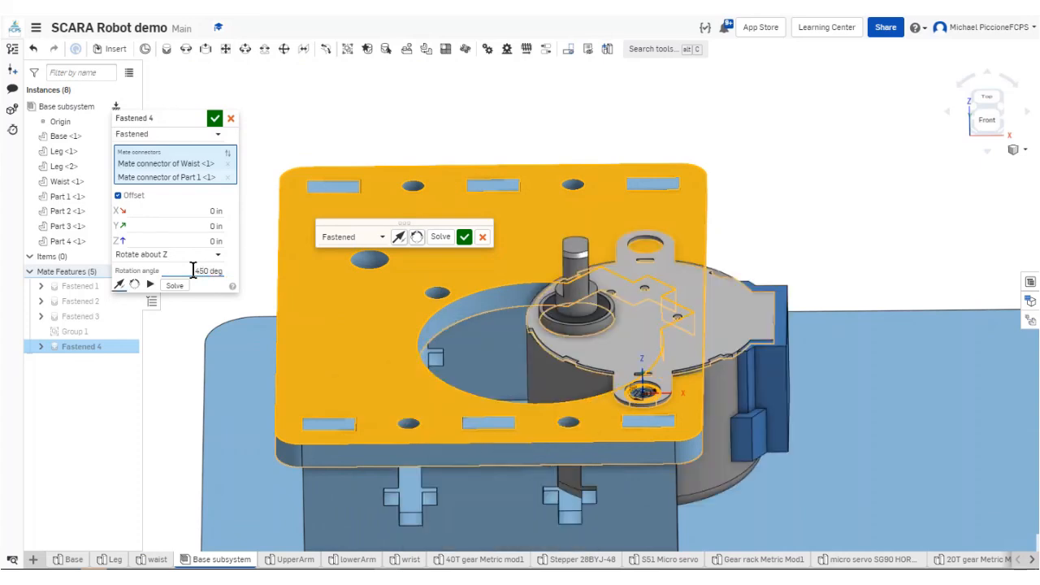
pyautogui.doubleClick(212, 270)
pyautogui.press('Return')
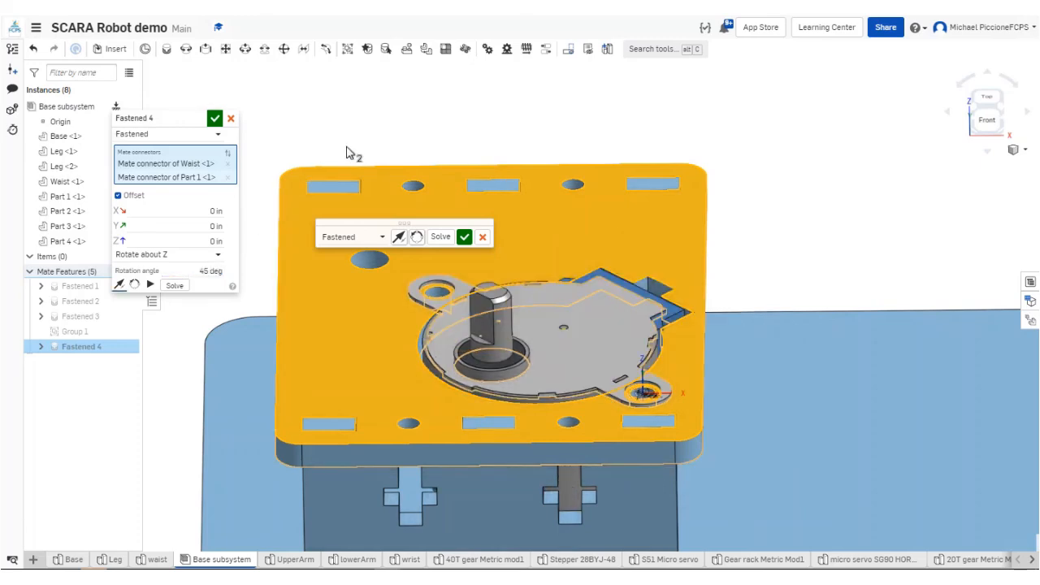
pyautogui.hotkey('shift', '5')
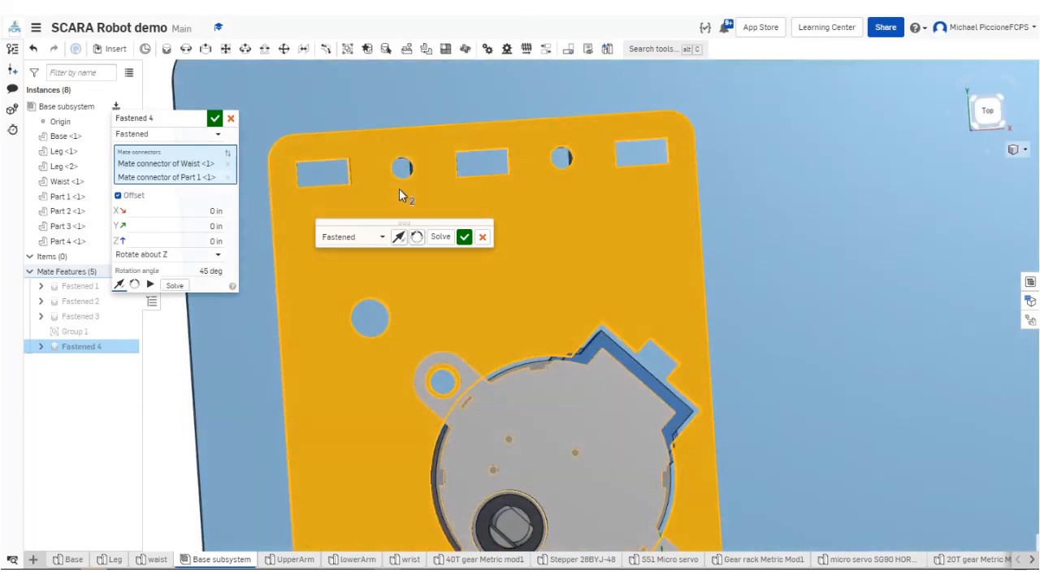
pyautogui.moveTo(461, 289); pyautogui.dragTo(420, 116, button='middle')
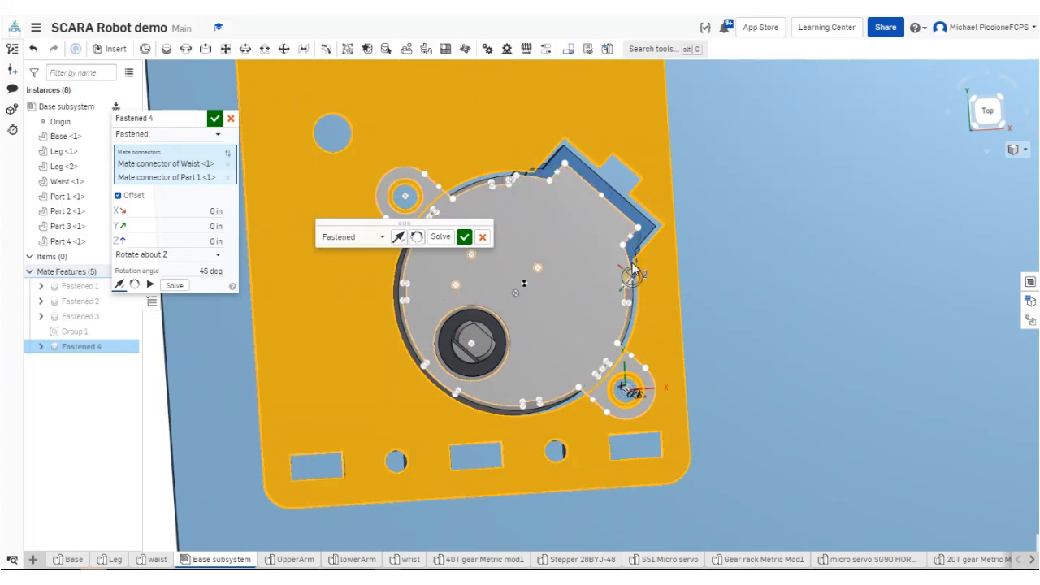
pyautogui.click(464, 238)
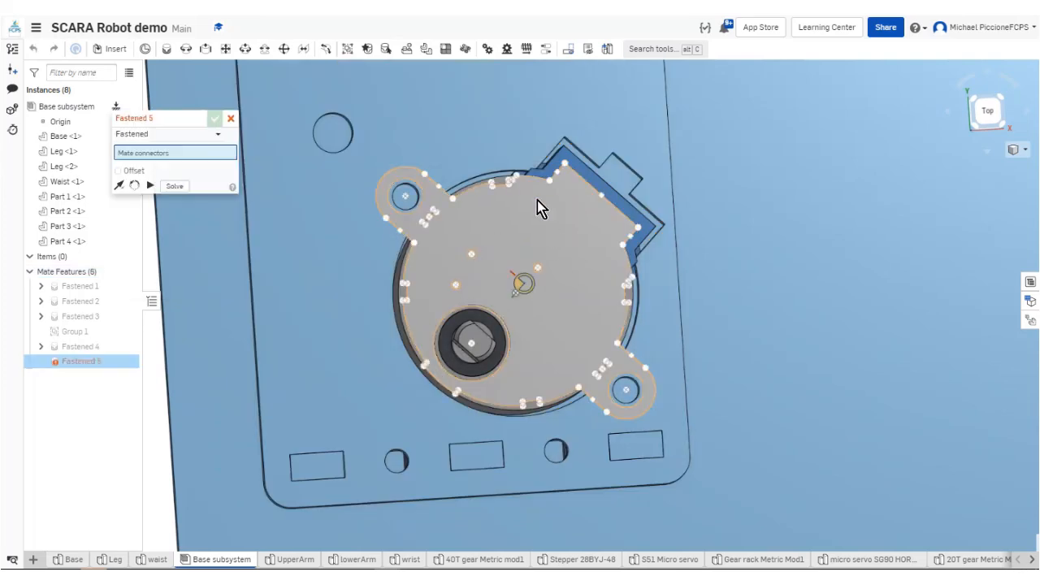
# Step: Examine how the stepper body and its blue connector housing fit inside the waist's cutout
pyautogui.scroll(10, 638, 264)
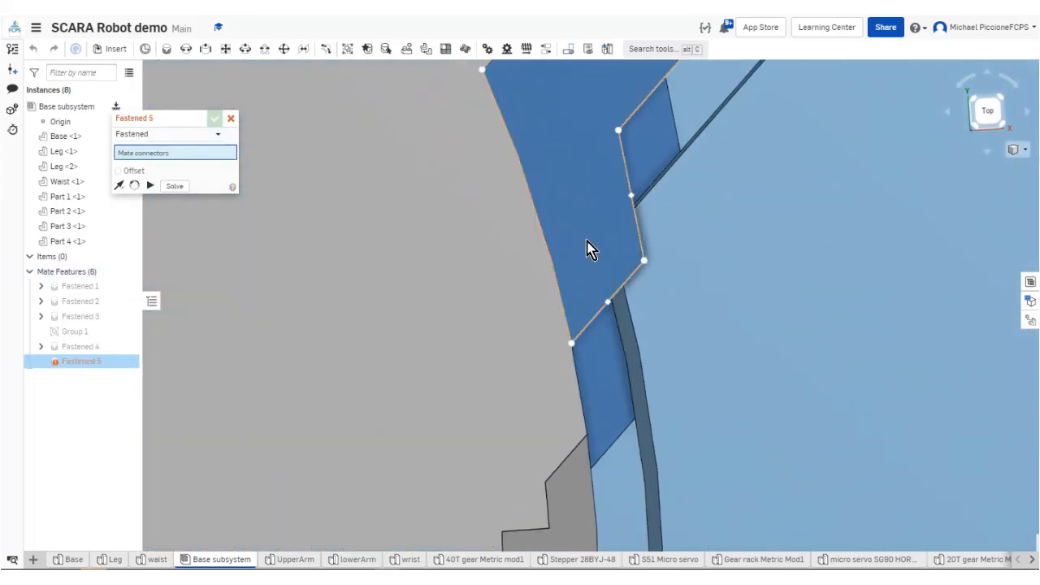
pyautogui.scroll(-2, 584, 244)
pyautogui.scroll(-3, 582, 242)
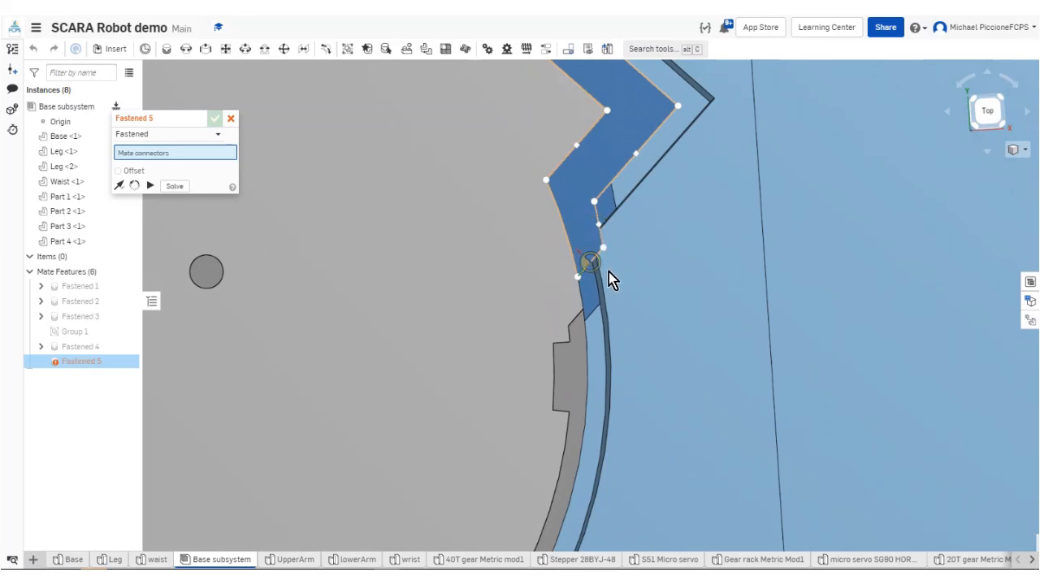
pyautogui.scroll(-5, 608, 272)
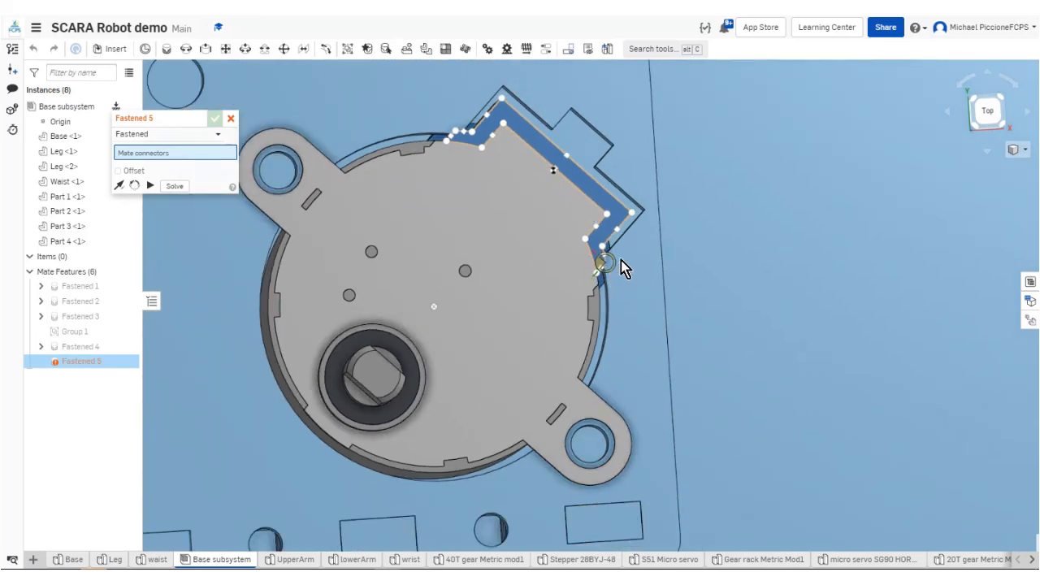
pyautogui.scroll(-2, 542, 255)
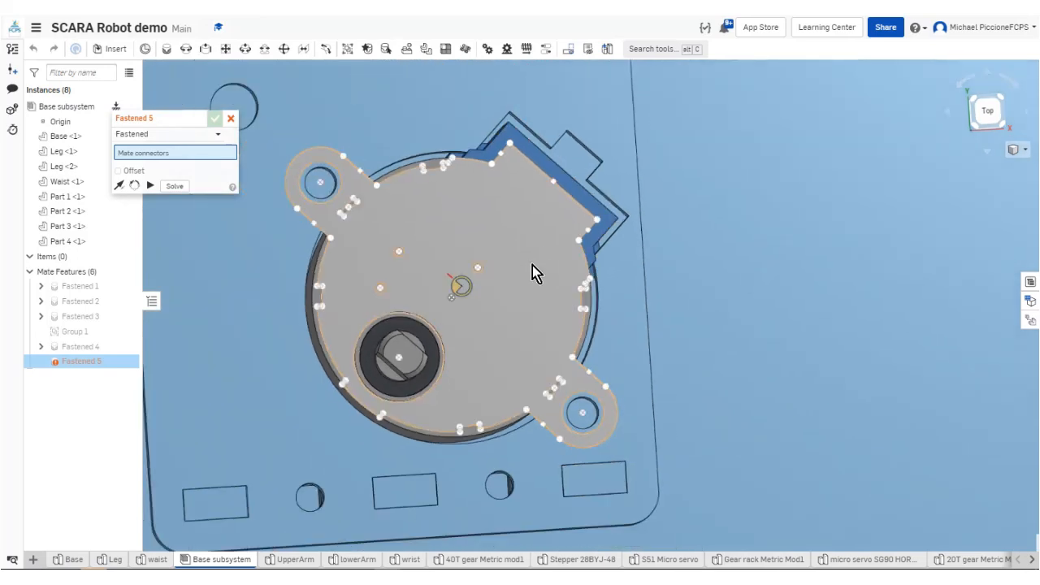
pyautogui.scroll(-3, 406, 268)
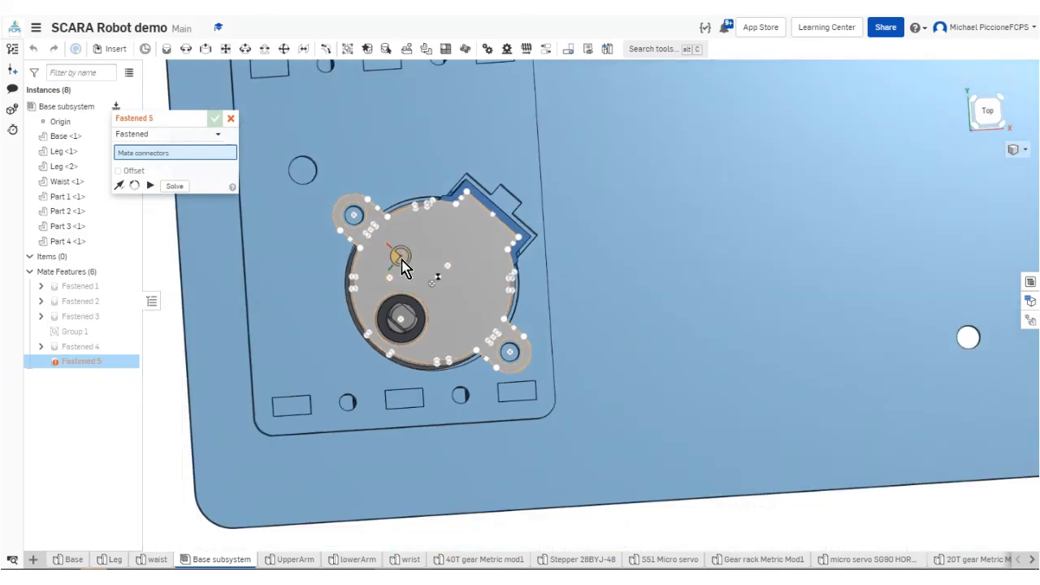
pyautogui.moveTo(412, 245); pyautogui.dragTo(402, 204, button='right')
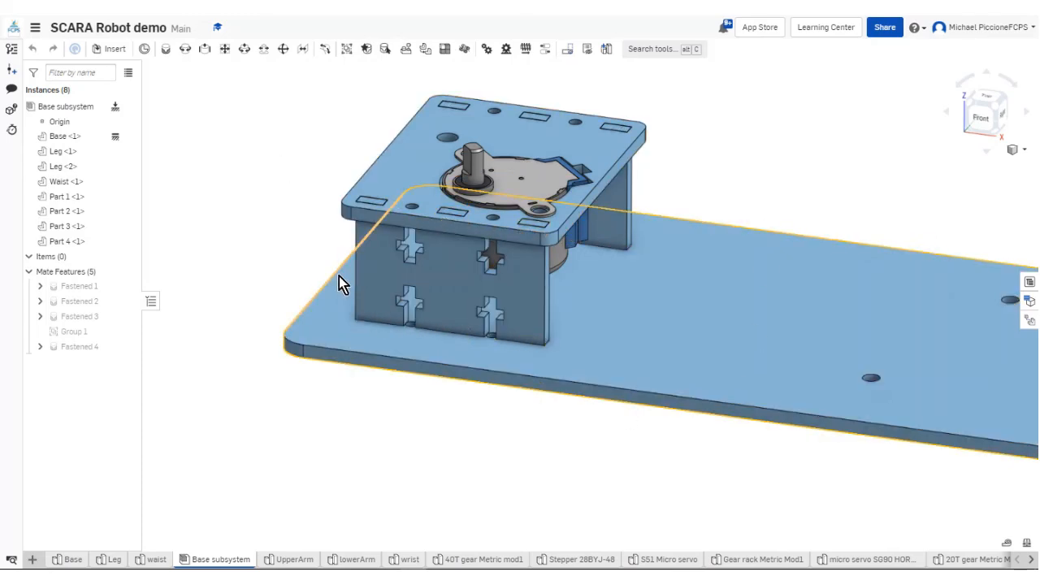
# Step: Choose an ANSI inch pan head machine screw from the standard content's bolts and screws for insertion
pyautogui.click(117, 52)
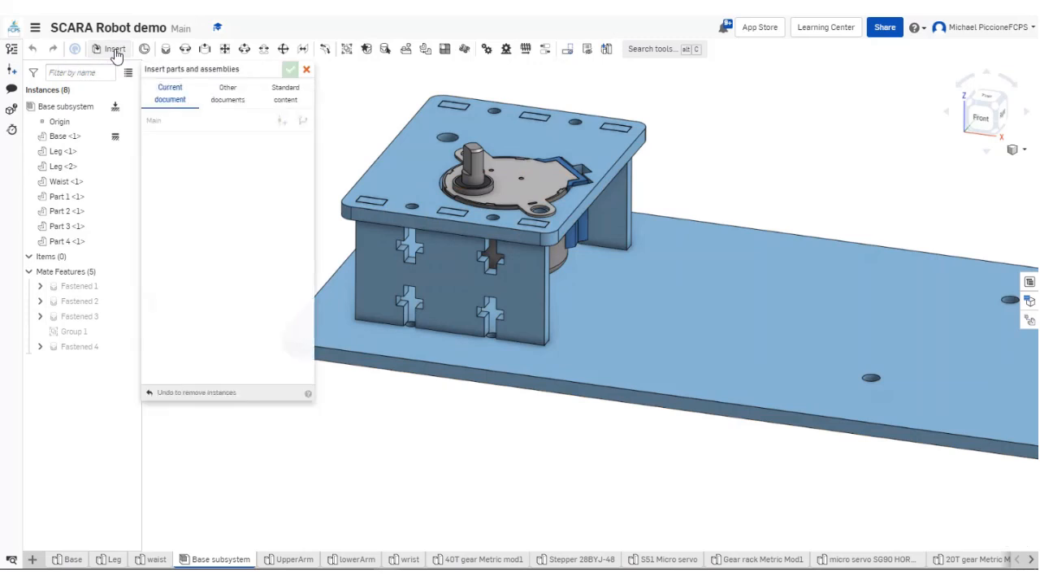
pyautogui.click(292, 98)
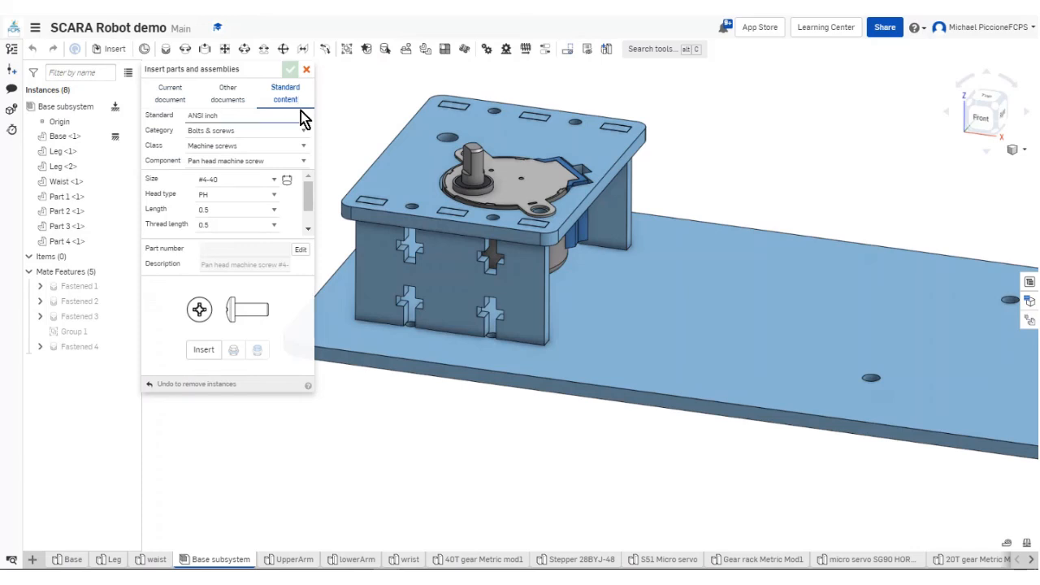
pyautogui.click(303, 115)
pyautogui.click(224, 131)
pyautogui.click(262, 131)
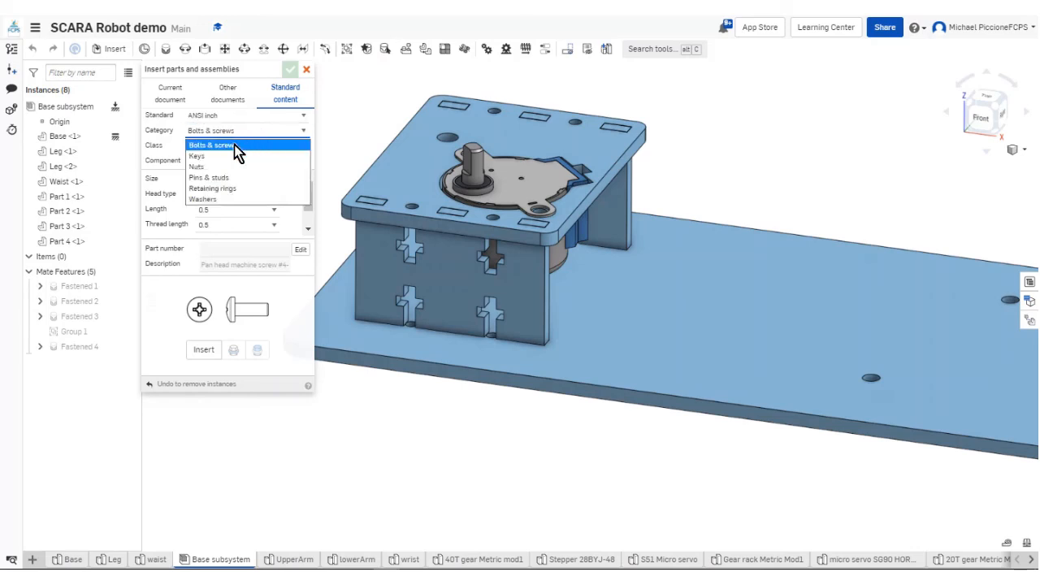
pyautogui.click(236, 146)
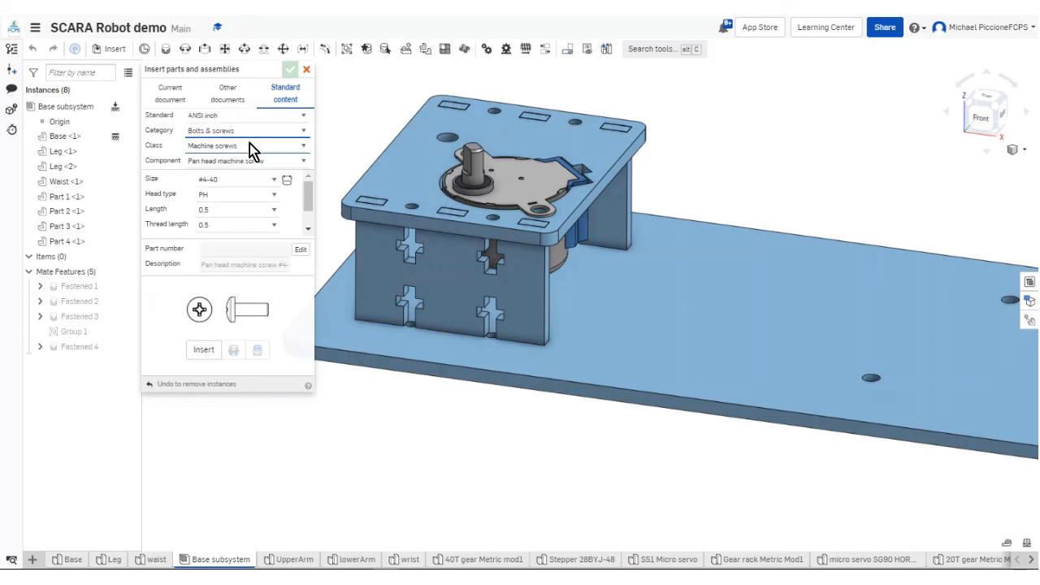
pyautogui.click(250, 144)
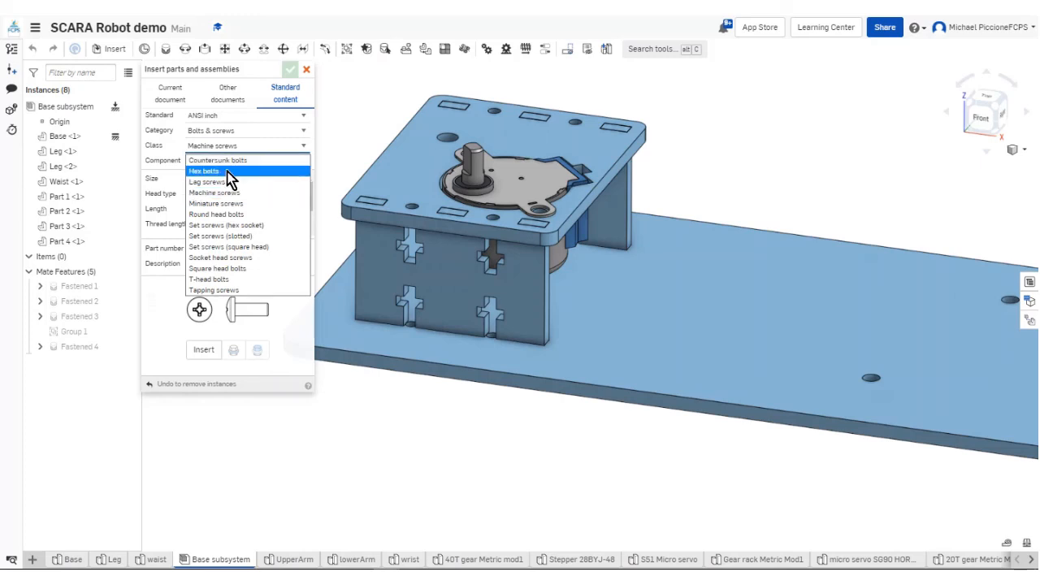
pyautogui.click(231, 195)
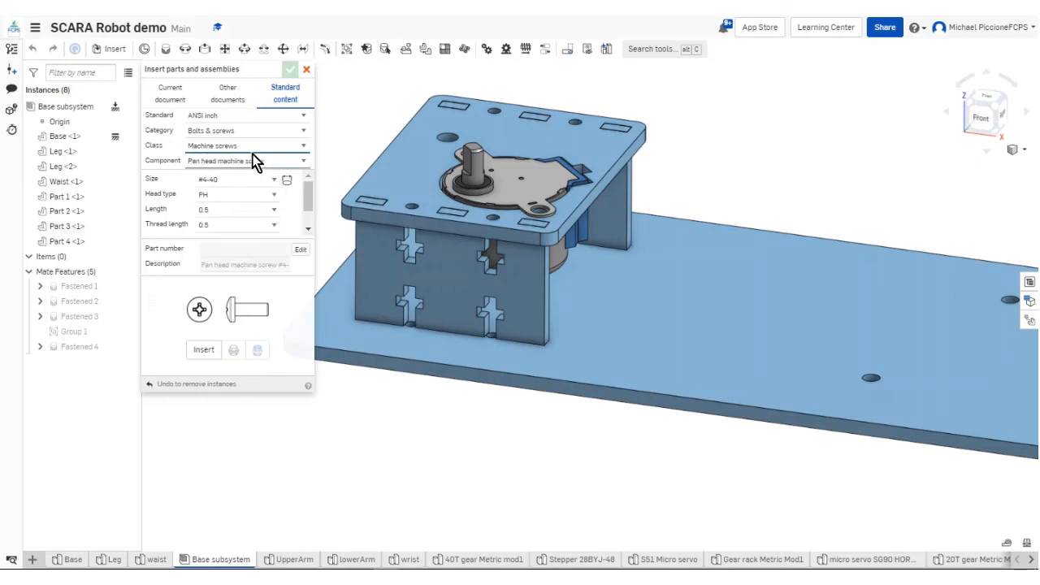
pyautogui.click(280, 162)
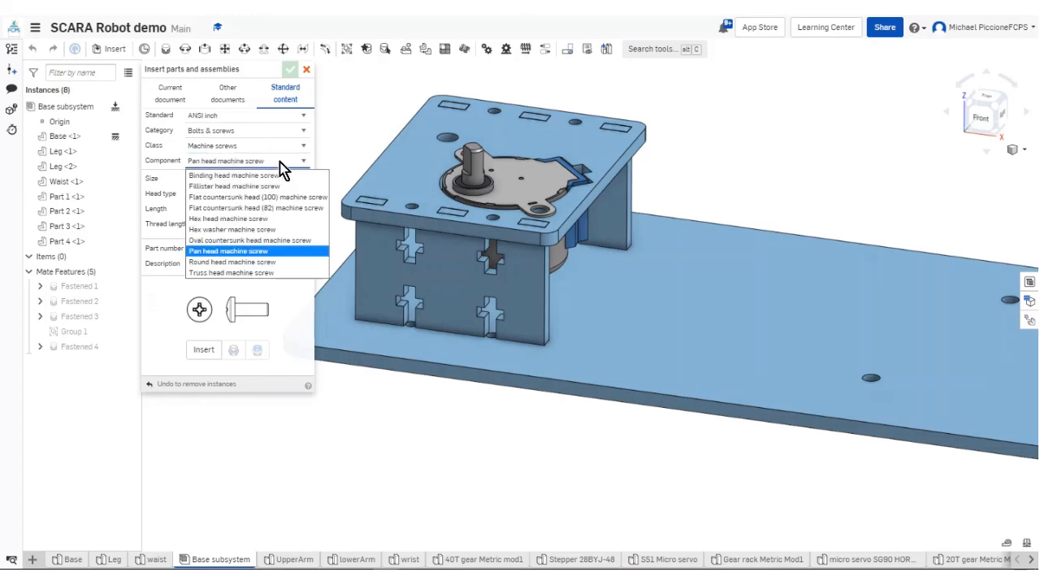
pyautogui.click(266, 254)
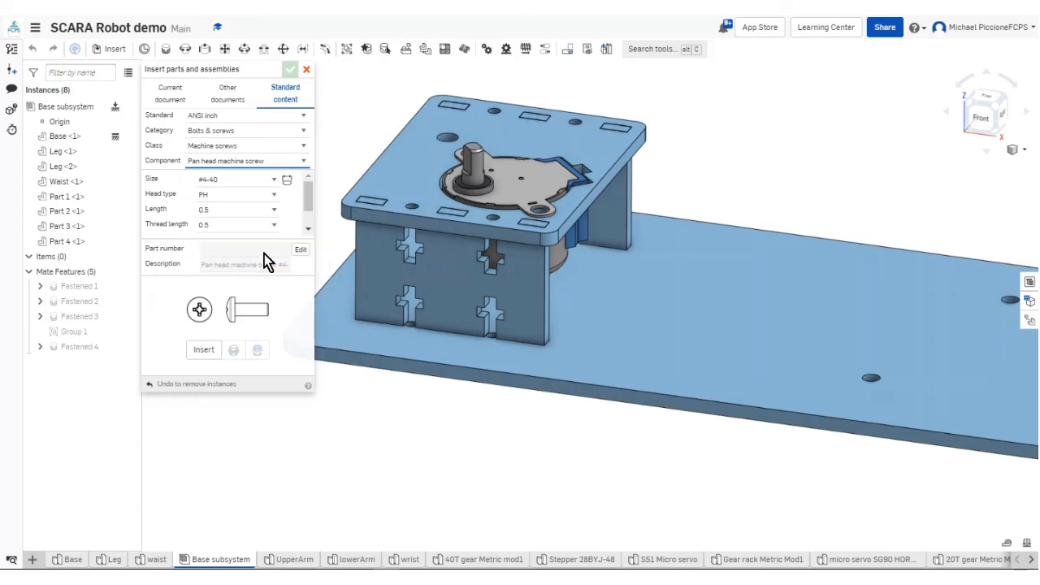
# Step: Set the pan head machine screw's size to #4-40 and its length to 0.5
pyautogui.click(275, 182)
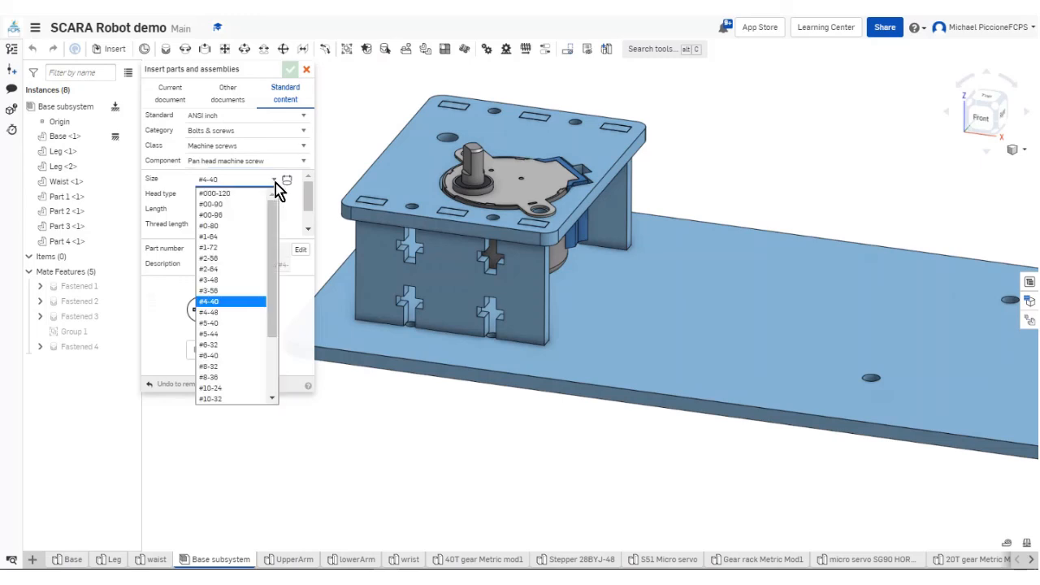
pyautogui.click(226, 302)
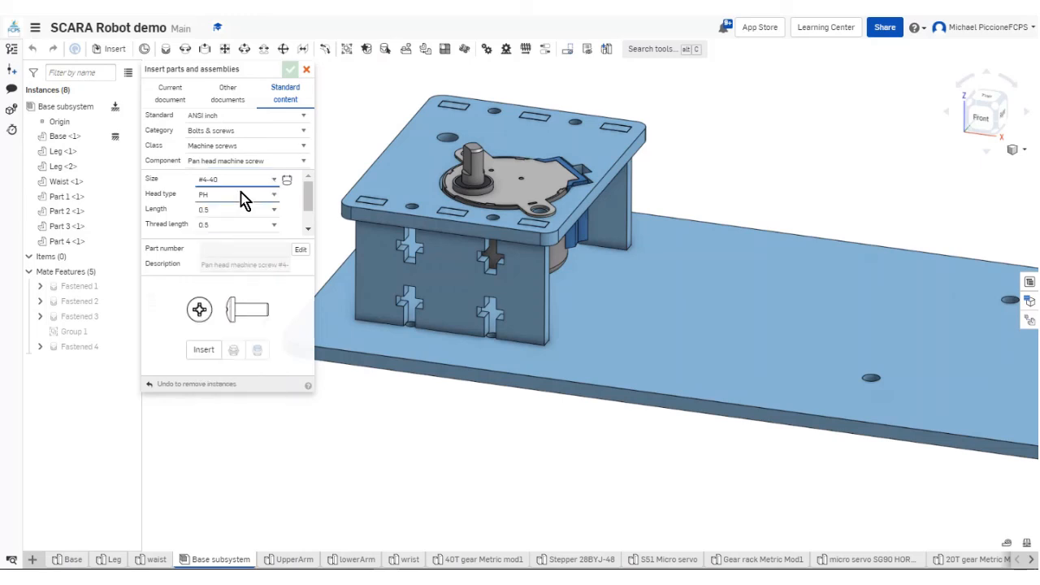
pyautogui.click(239, 218)
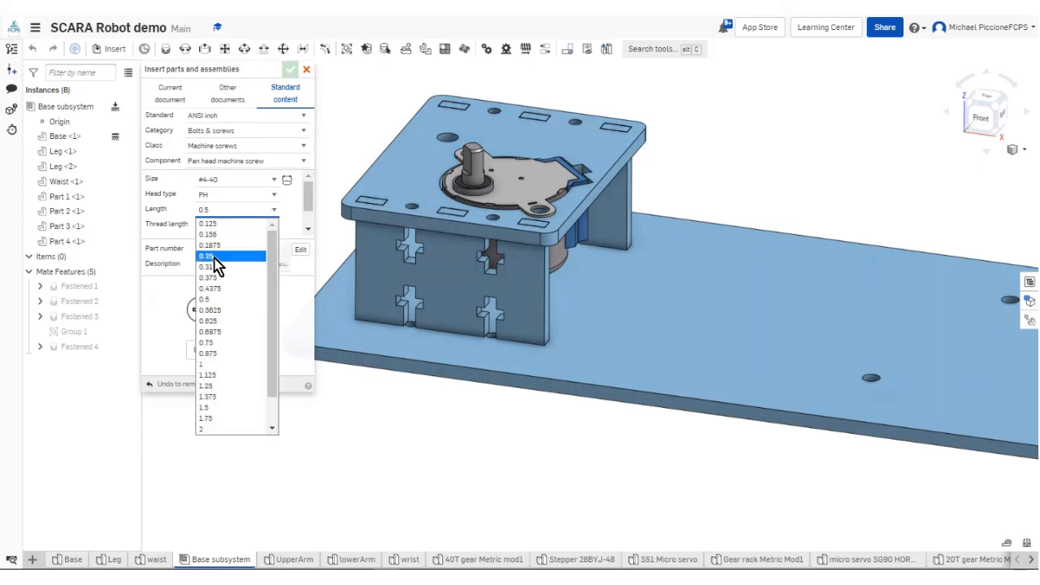
pyautogui.click(202, 303)
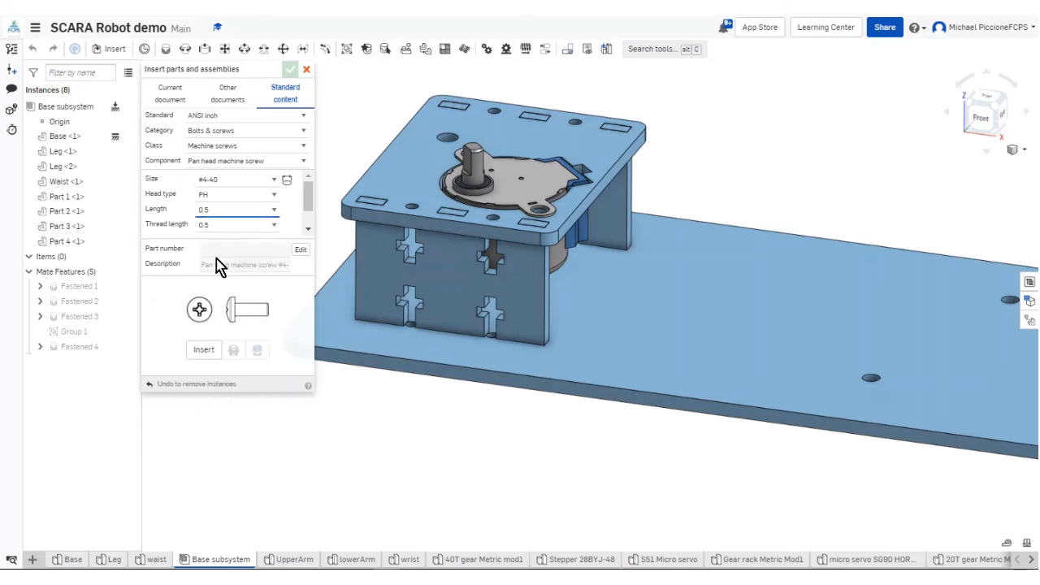
# Step: Insert four #4-40 pan head screws into the empty space in front of the base plate and finish inserting
pyautogui.click(204, 350)
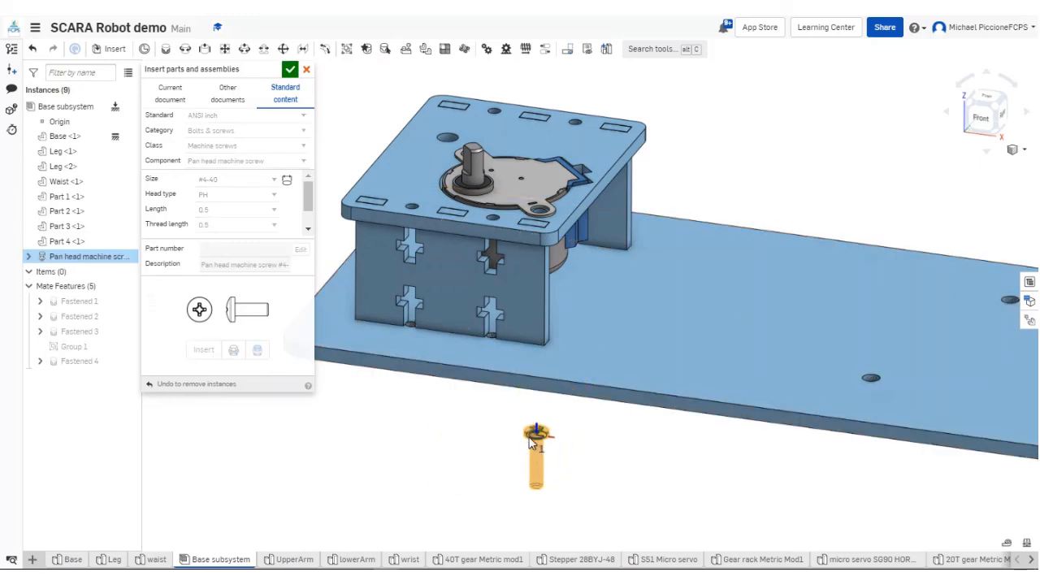
pyautogui.click(524, 453)
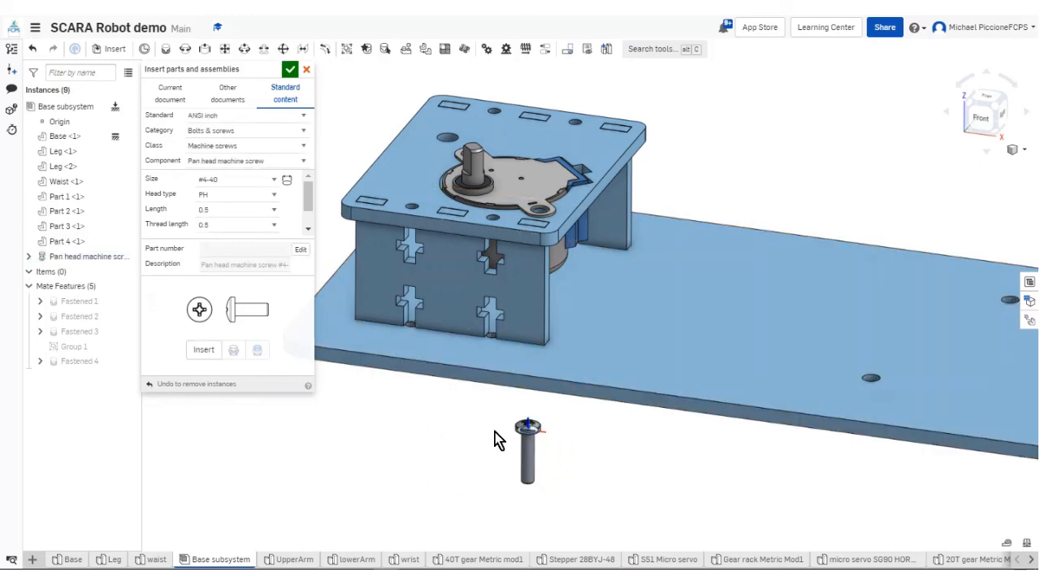
pyautogui.click(204, 350)
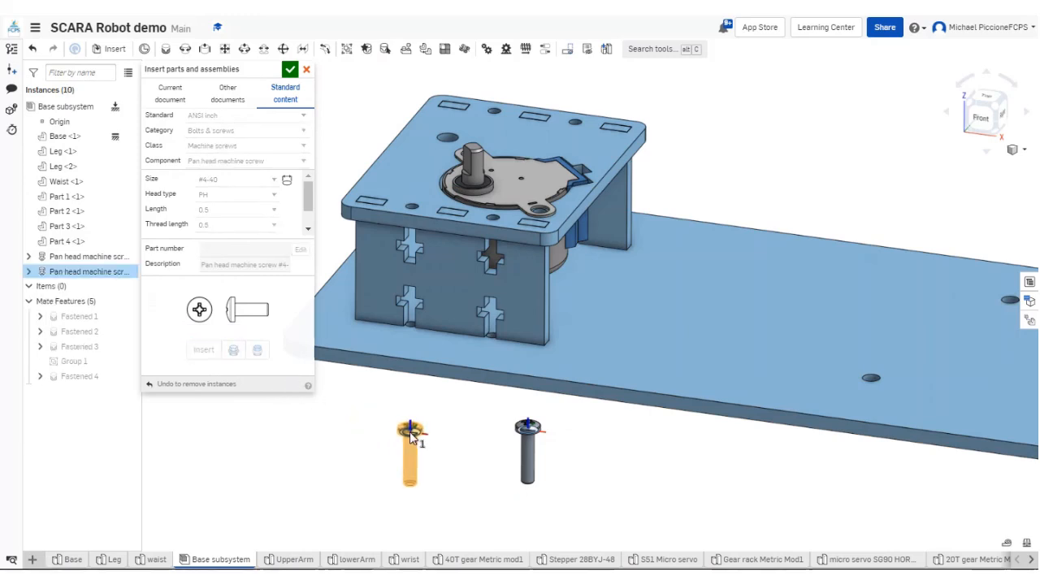
pyautogui.click(411, 439)
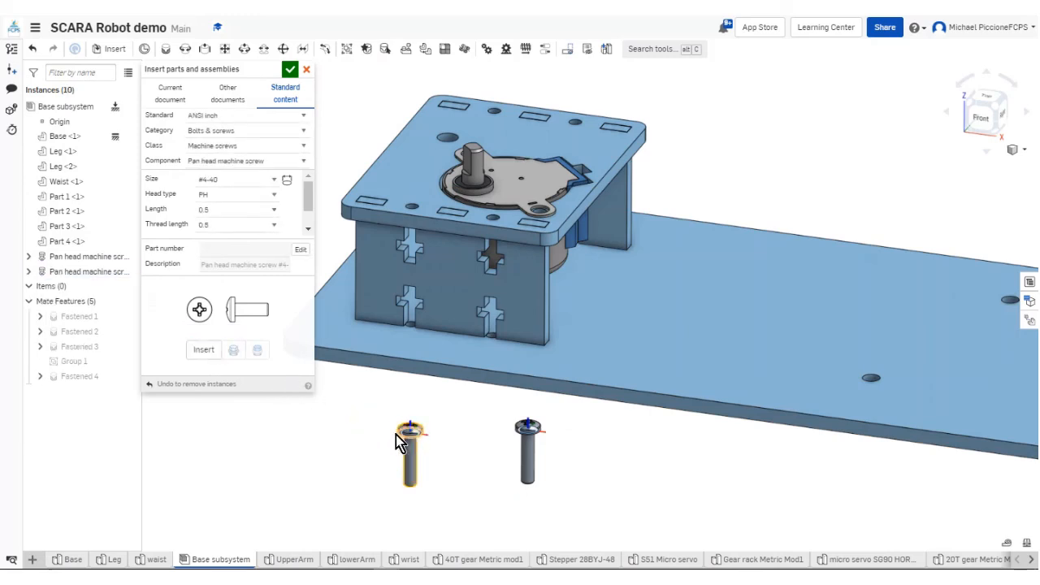
pyautogui.click(202, 350)
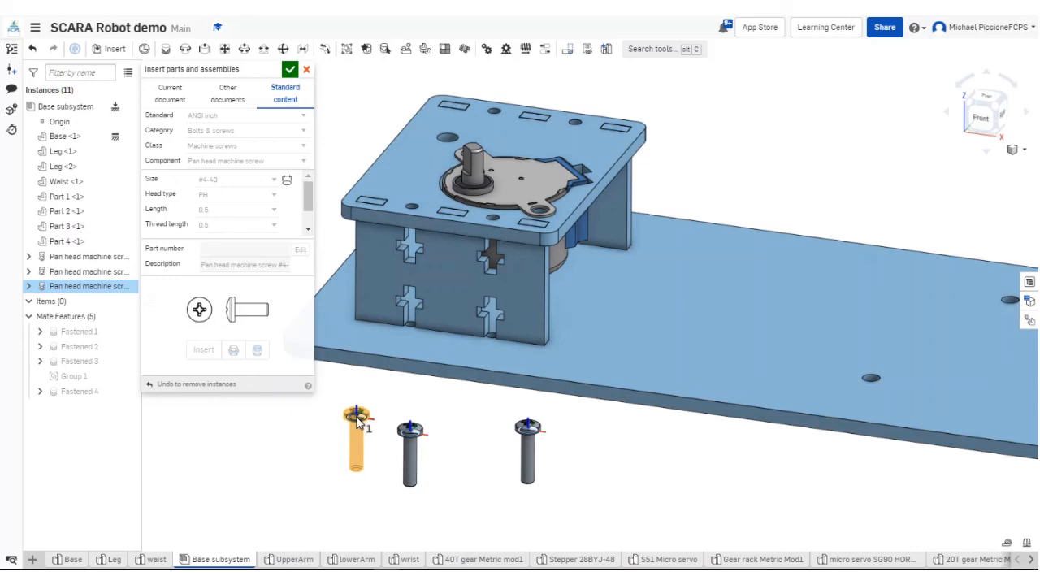
pyautogui.click(357, 419)
pyautogui.click(203, 349)
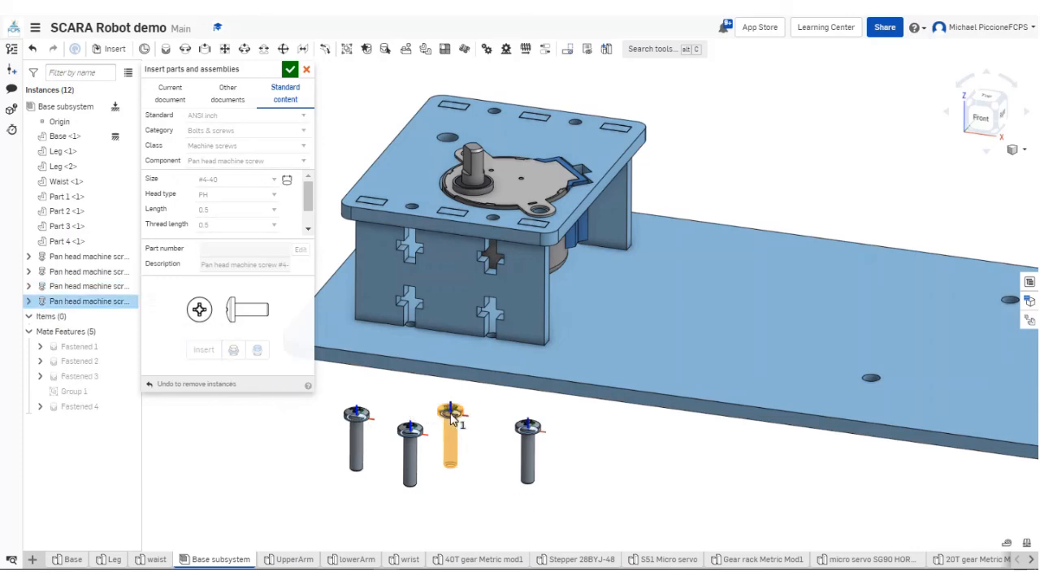
pyautogui.click(451, 414)
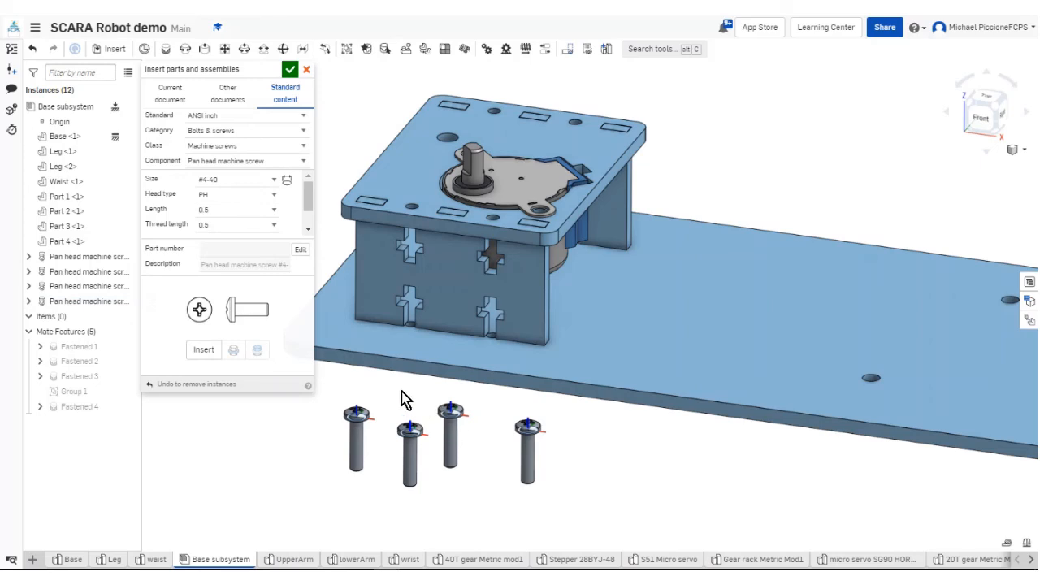
pyautogui.click(289, 72)
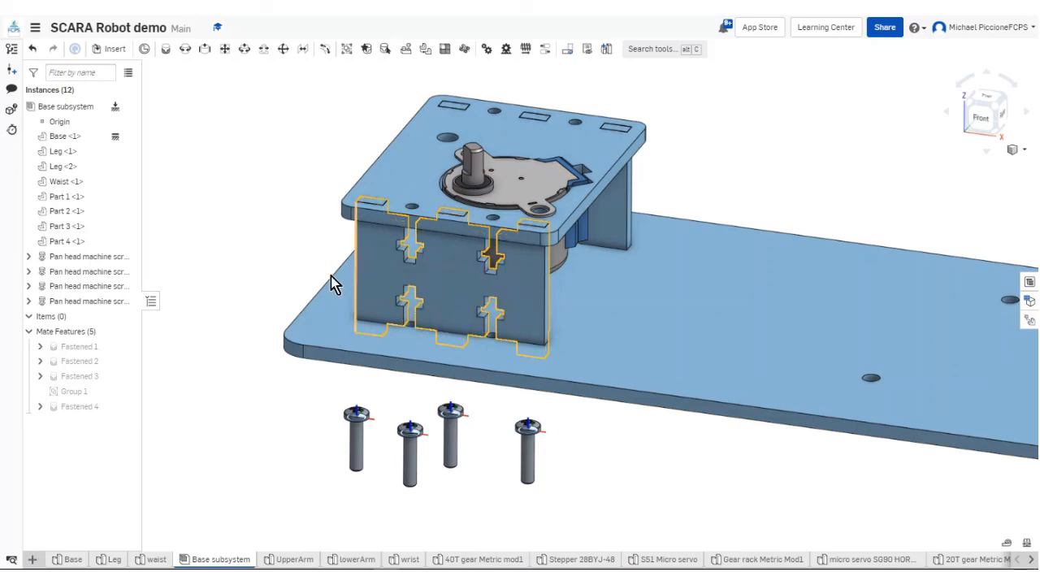
# Step: Fasten the leftmost screw by its head's underside into the left hole below the front leg, flipping it so the head sits under the base
pyautogui.click(166, 48)
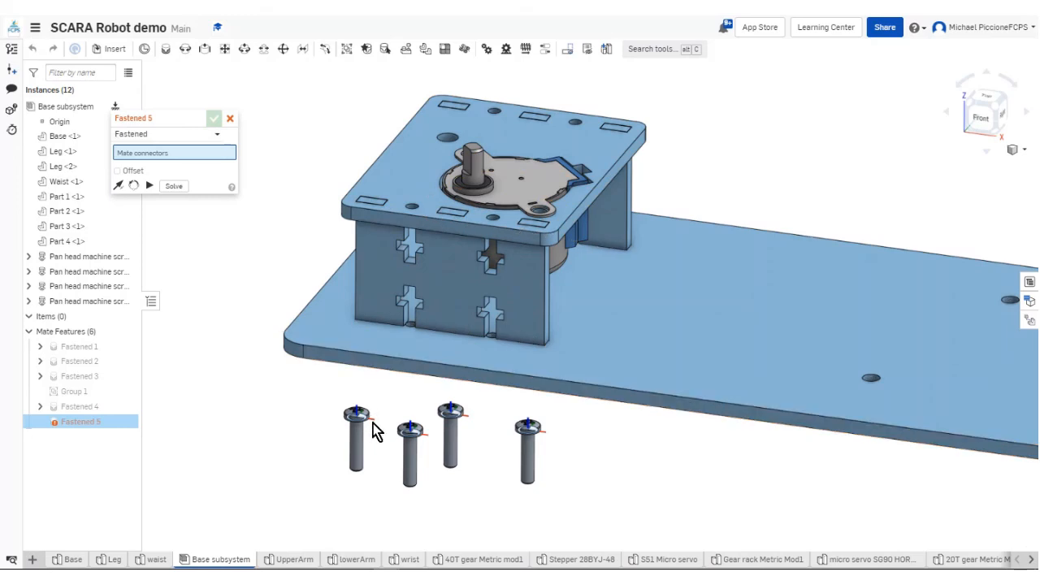
pyautogui.scroll(5, 363, 431)
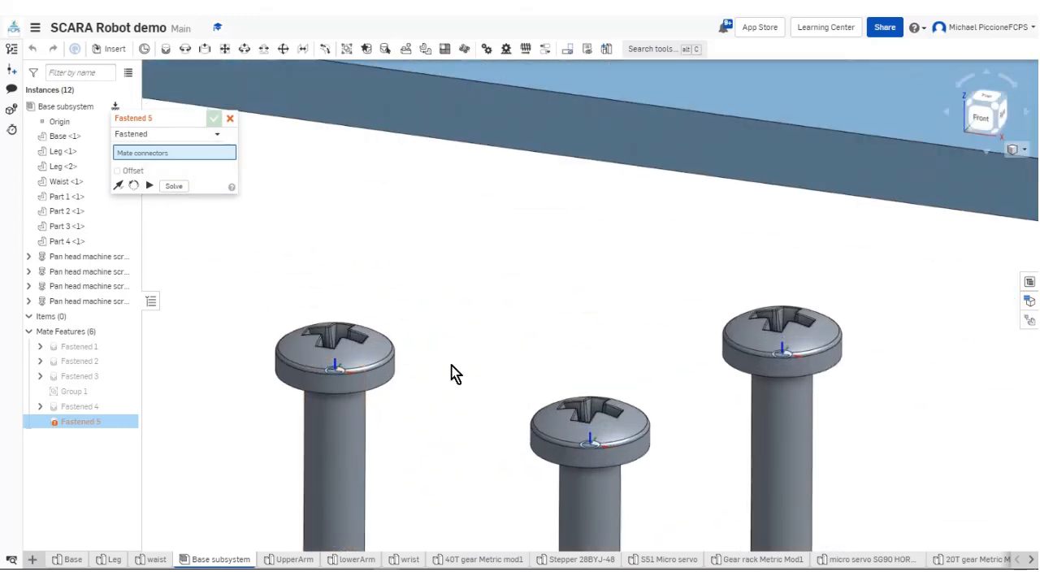
pyautogui.moveTo(451, 365); pyautogui.dragTo(453, 343, button='right')
pyautogui.moveTo(474, 360); pyautogui.dragTo(538, 67, button='middle')
pyautogui.scroll(-1, 533, 77)
pyautogui.moveTo(523, 271); pyautogui.dragTo(523, 217, button='middle')
pyautogui.moveTo(522, 216); pyautogui.dragTo(522, 196, button='right')
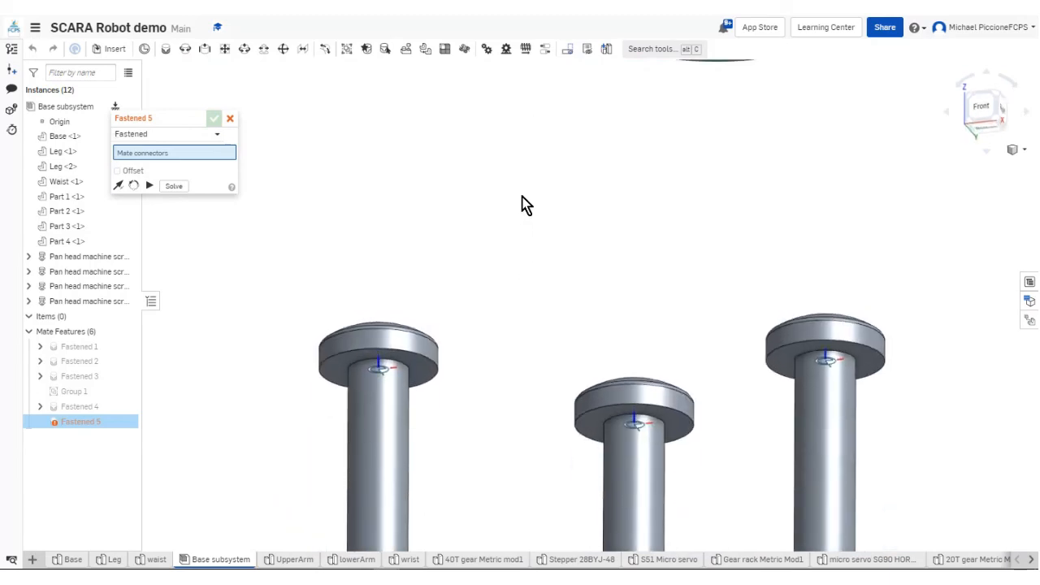
pyautogui.click(384, 374)
pyautogui.scroll(-5, 383, 373)
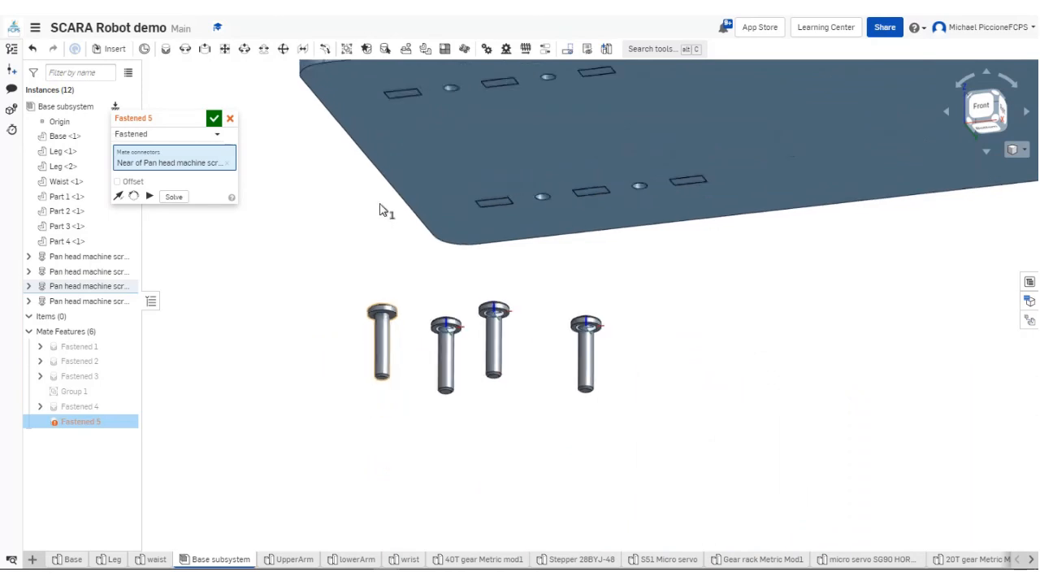
pyautogui.scroll(5, 434, 109)
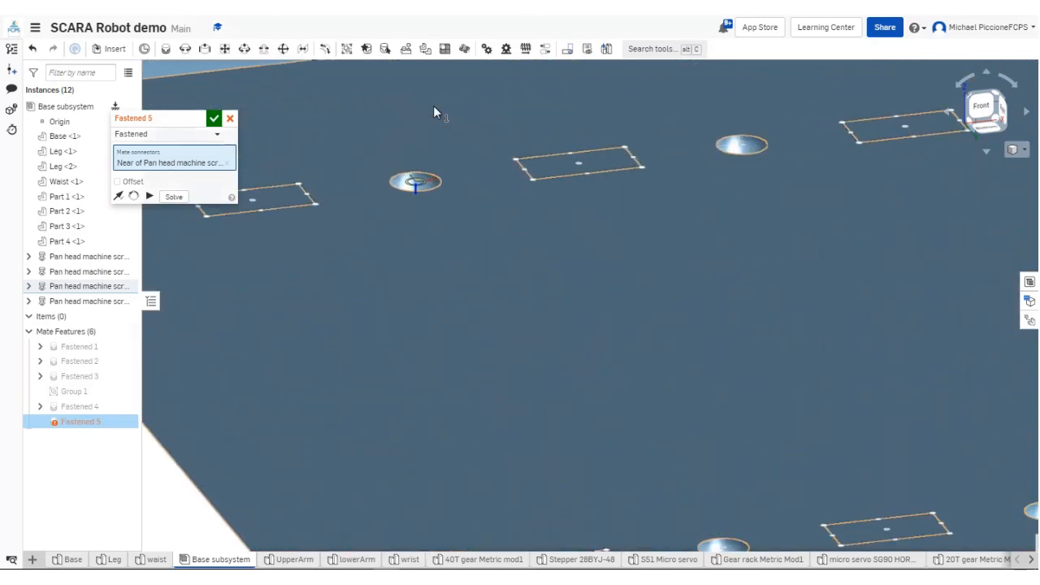
pyautogui.click(416, 182)
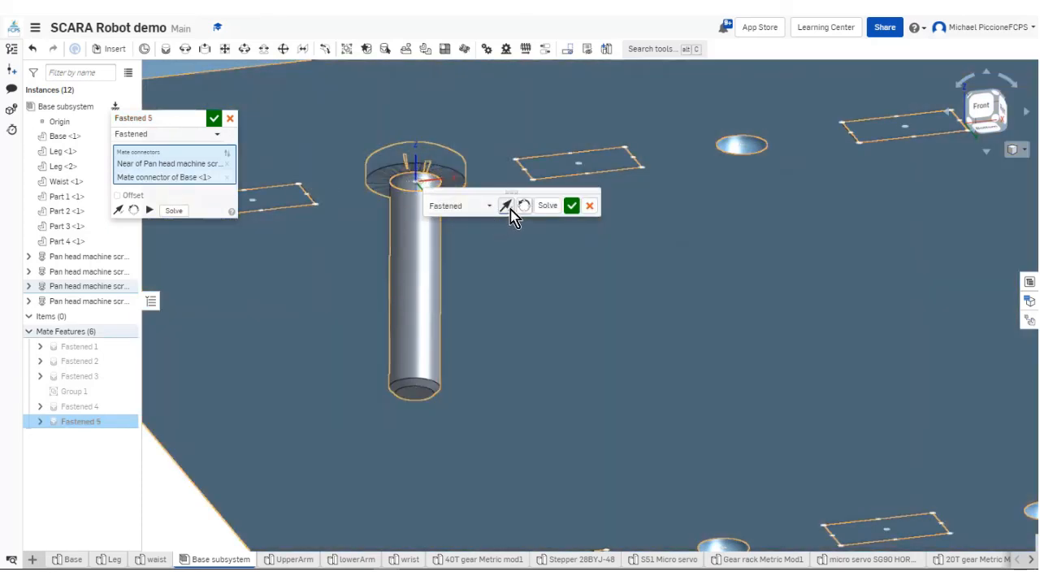
pyautogui.click(504, 206)
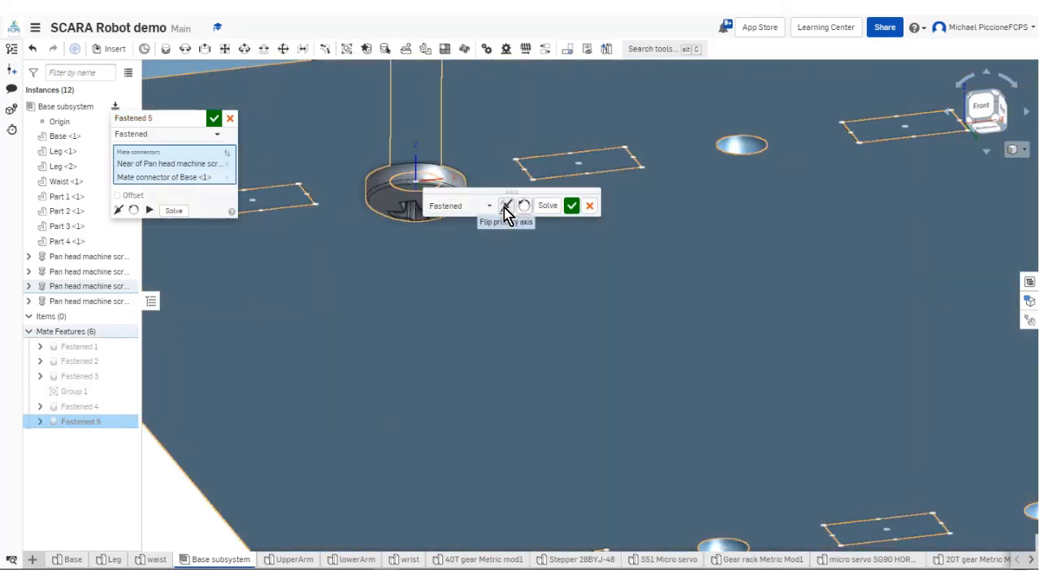
pyautogui.click(570, 208)
# Step: Fasten a second screw by its head's underside into the right hole below the front leg, with its primary axis flipped
pyautogui.scroll(-6, 551, 217)
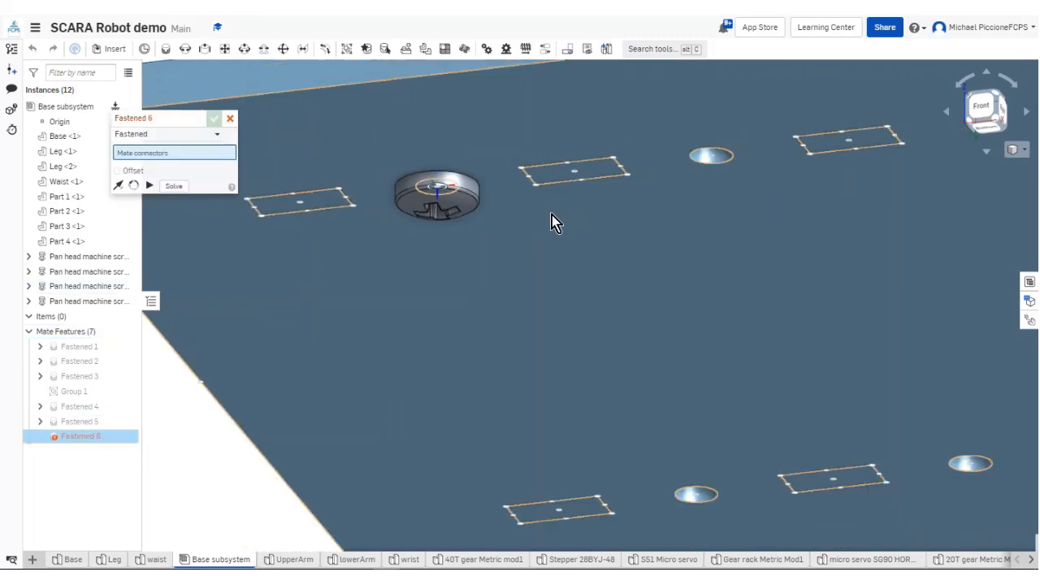
pyautogui.moveTo(564, 291); pyautogui.dragTo(440, 235, button='middle')
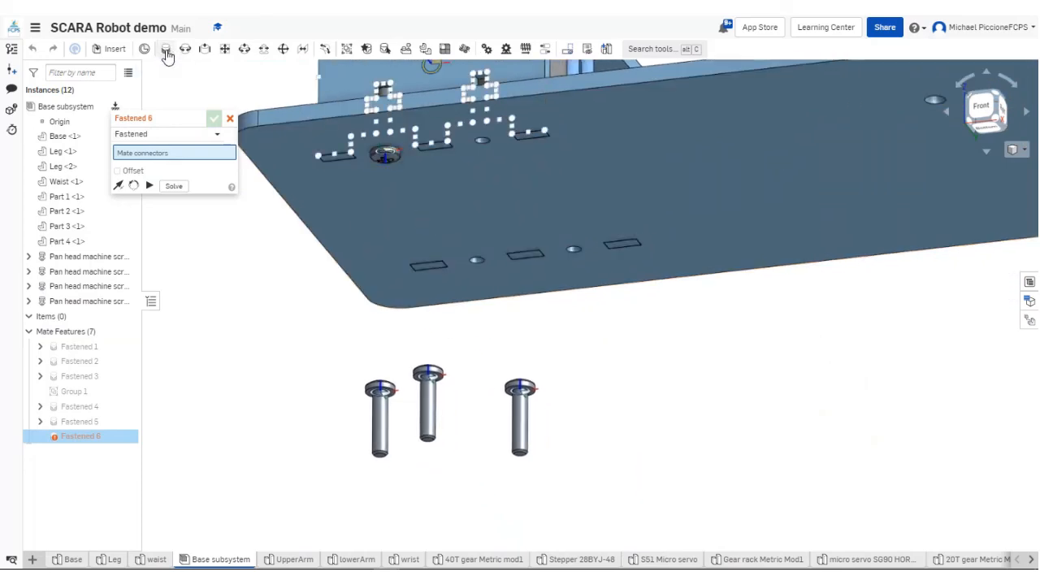
pyautogui.scroll(3, 370, 407)
pyautogui.scroll(3, 386, 398)
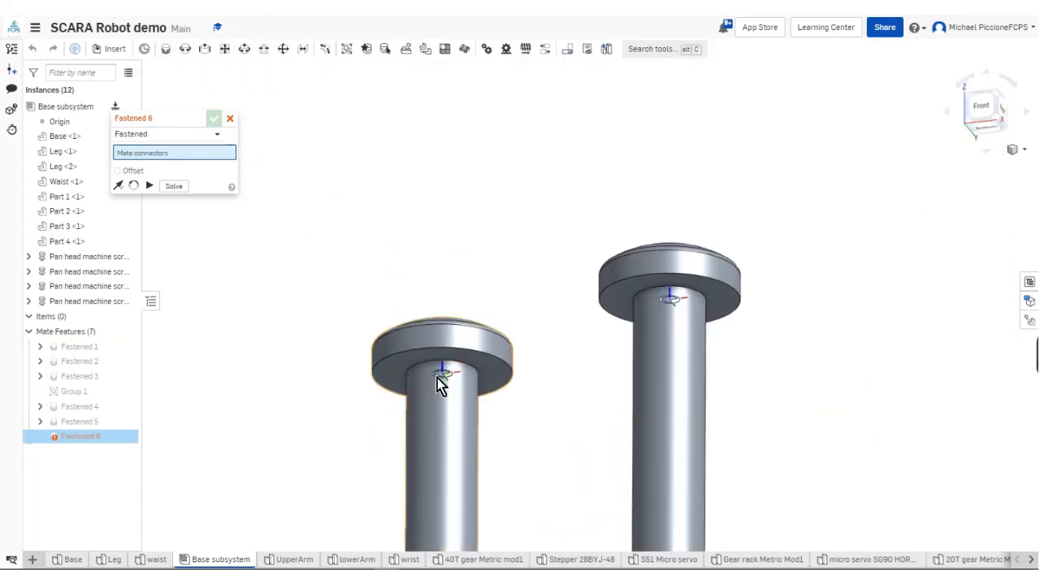
pyautogui.click(436, 381)
pyautogui.scroll(-6, 435, 365)
pyautogui.scroll(-4, 438, 325)
pyautogui.scroll(8, 476, 182)
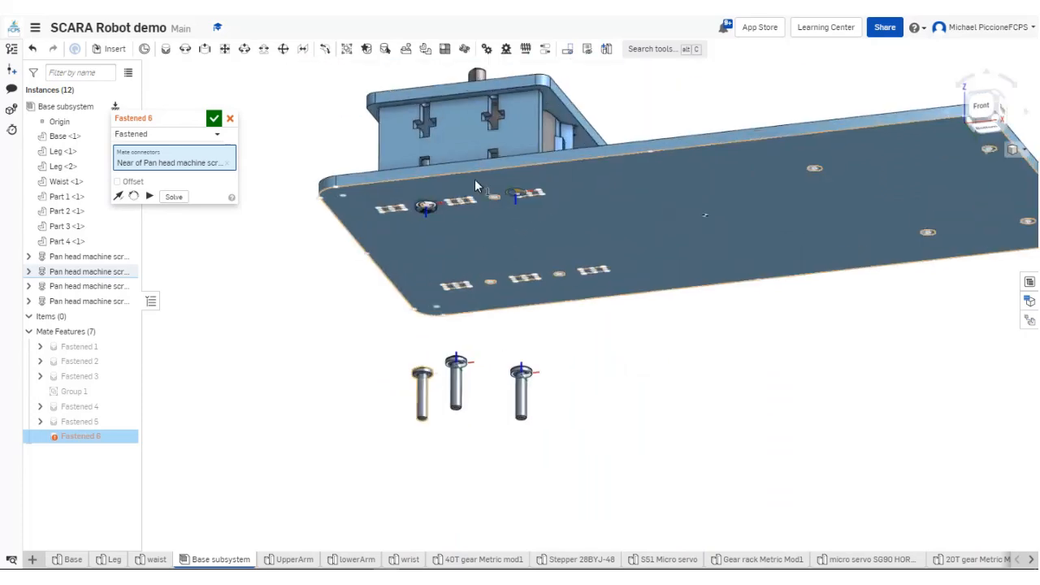
pyautogui.click(530, 255)
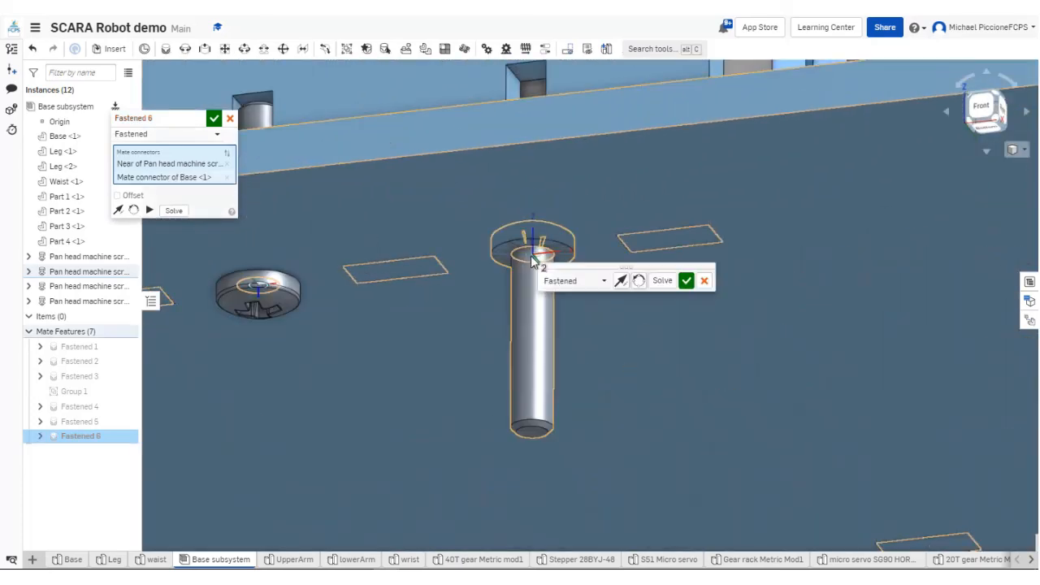
pyautogui.click(623, 280)
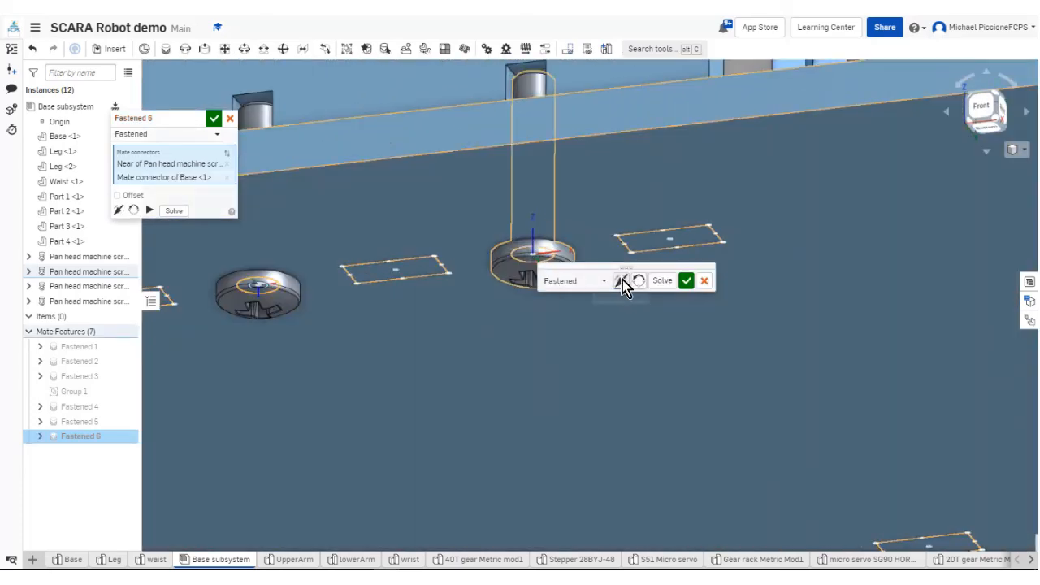
pyautogui.click(686, 280)
# Step: Fasten a loose pan head screw by its head's underside into the waist plate's front-right hole, with the head on top
pyautogui.scroll(-5, 670, 301)
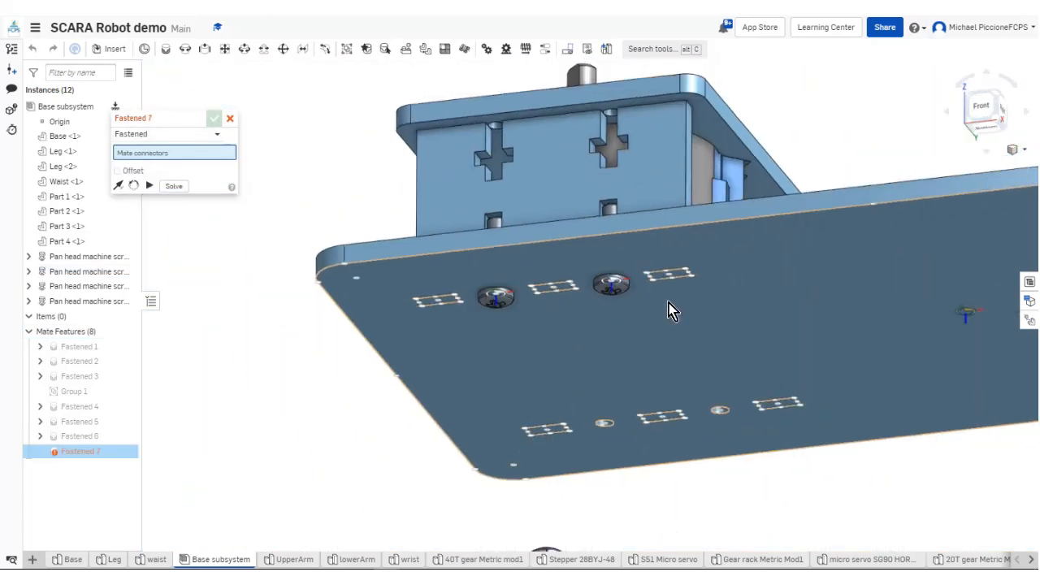
pyautogui.moveTo(652, 347); pyautogui.dragTo(502, 255, button='middle')
pyautogui.scroll(5, 523, 470)
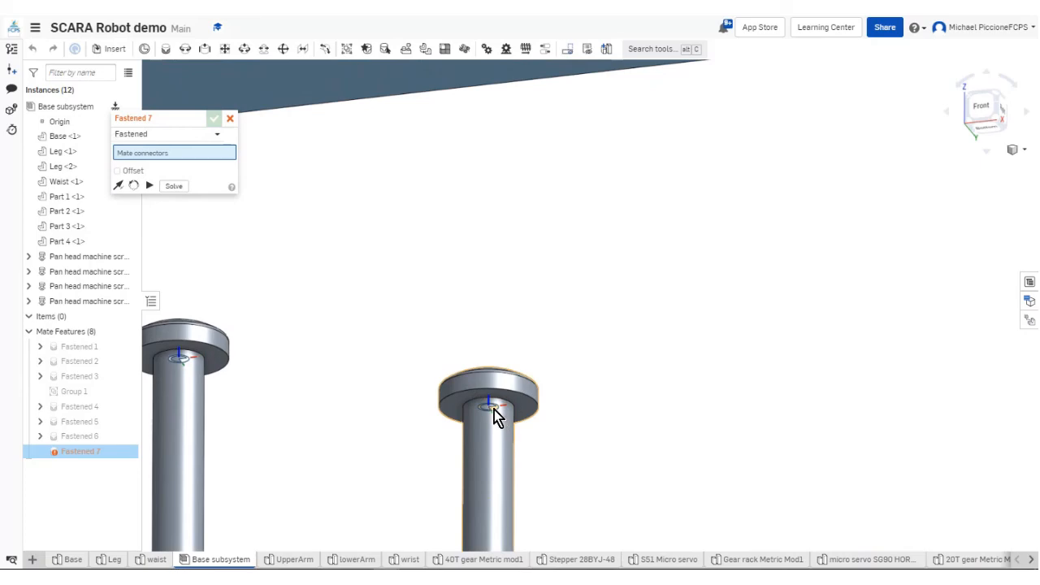
pyautogui.scroll(-5, 487, 408)
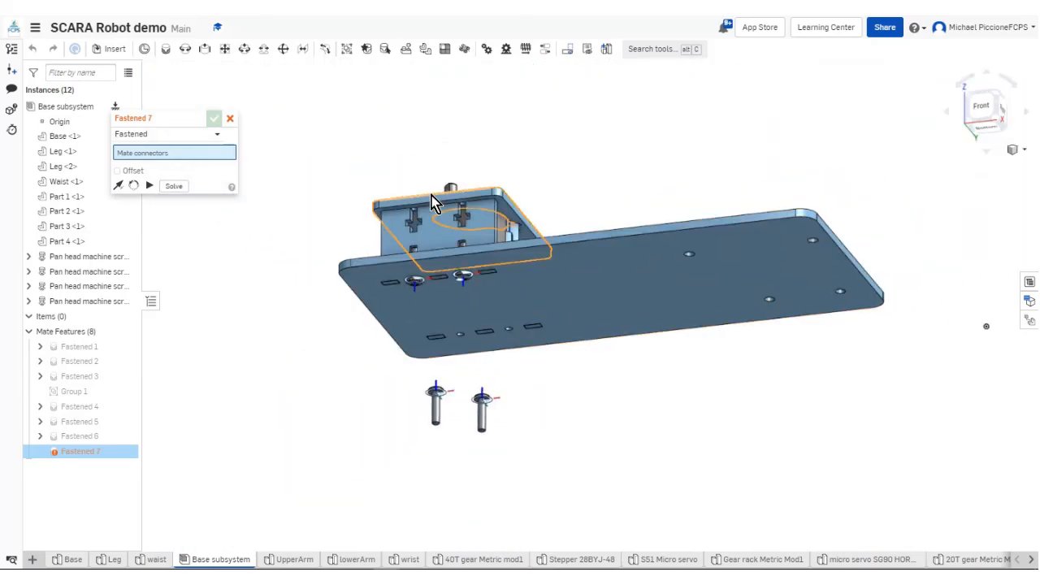
pyautogui.scroll(5, 433, 203)
pyautogui.scroll(1, 433, 198)
pyautogui.moveTo(528, 162); pyautogui.dragTo(527, 199, button='right')
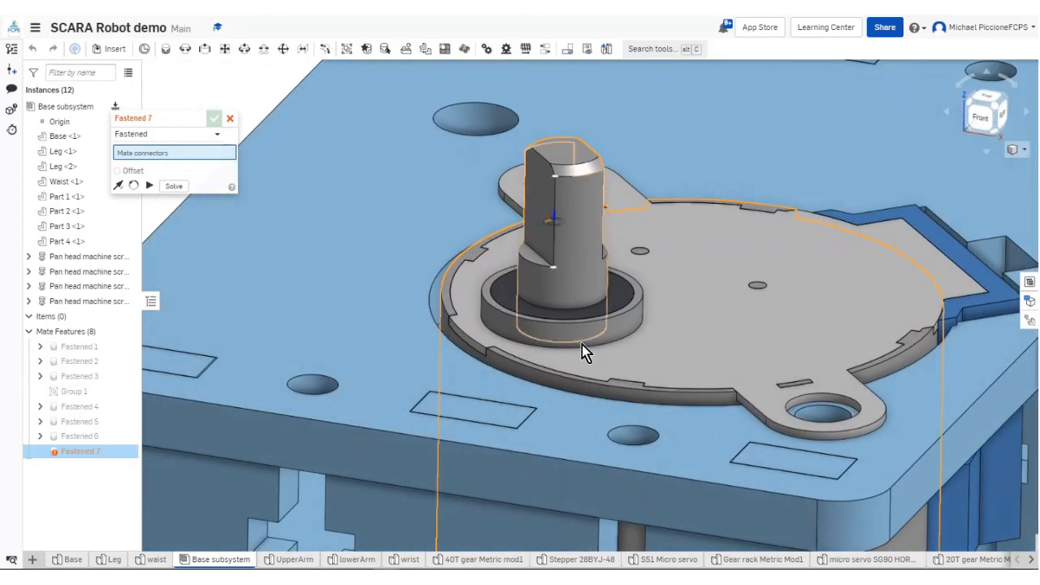
pyautogui.click(638, 439)
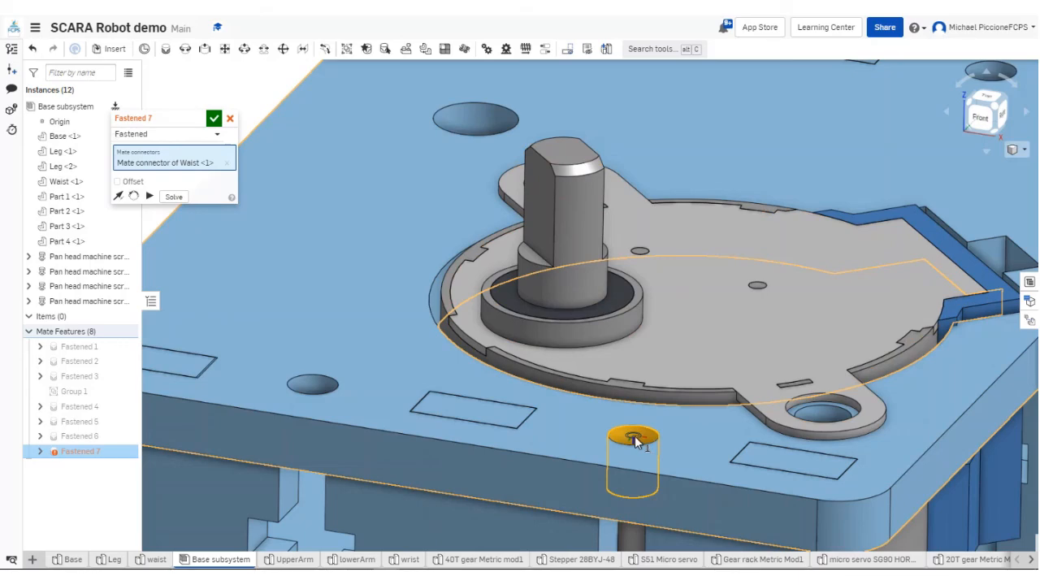
pyautogui.scroll(-10, 435, 391)
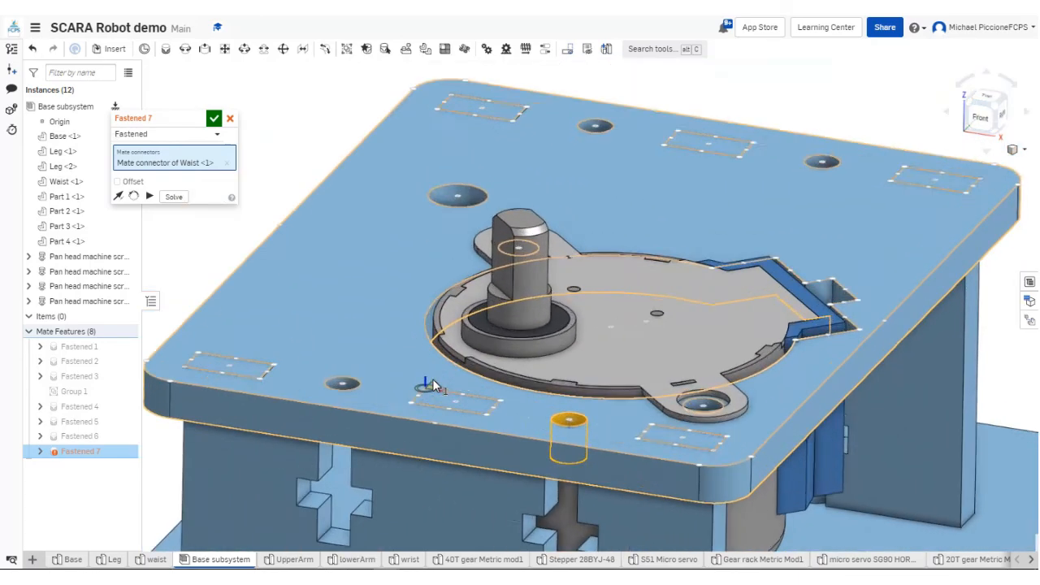
pyautogui.scroll(-4, 435, 390)
pyautogui.scroll(10, 487, 411)
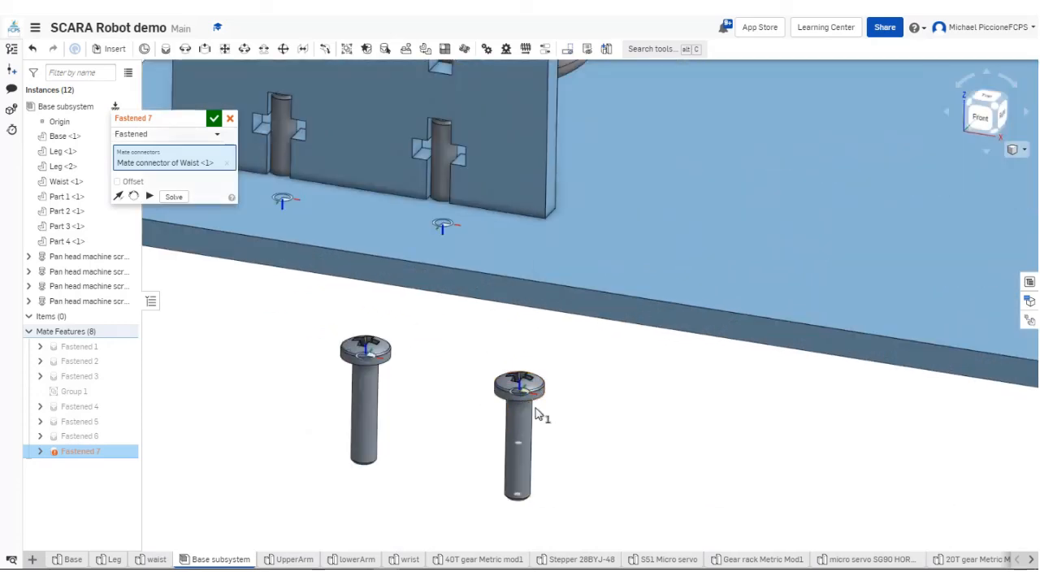
pyautogui.click(522, 394)
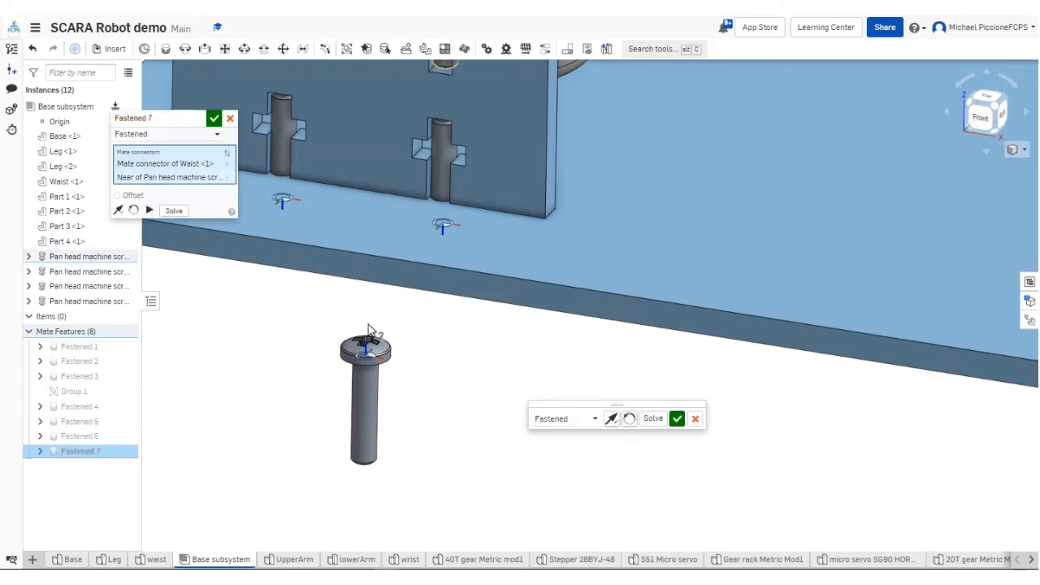
pyautogui.scroll(-3, 370, 319)
pyautogui.scroll(-2, 370, 317)
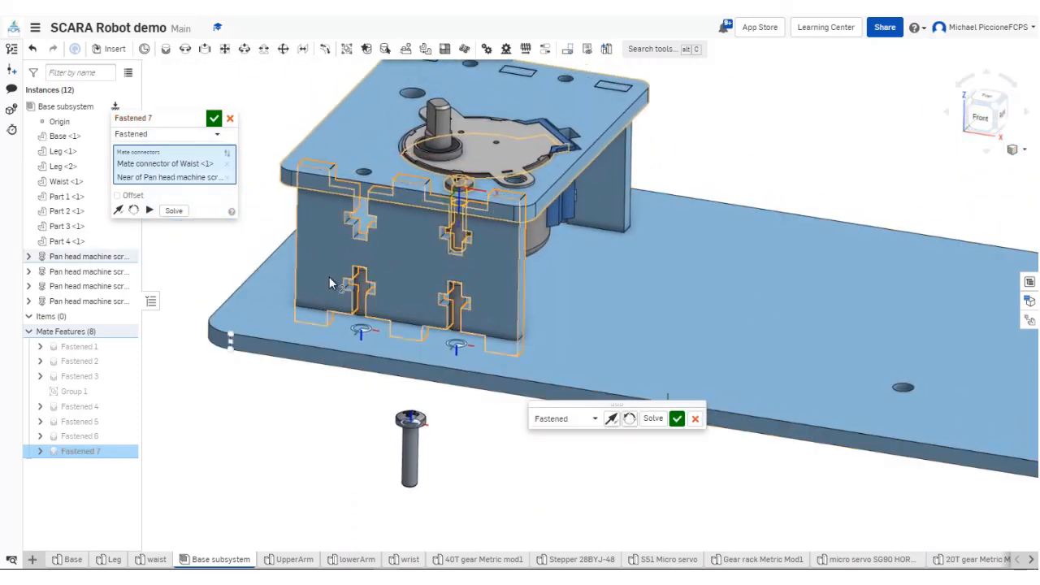
pyautogui.scroll(8, 399, 447)
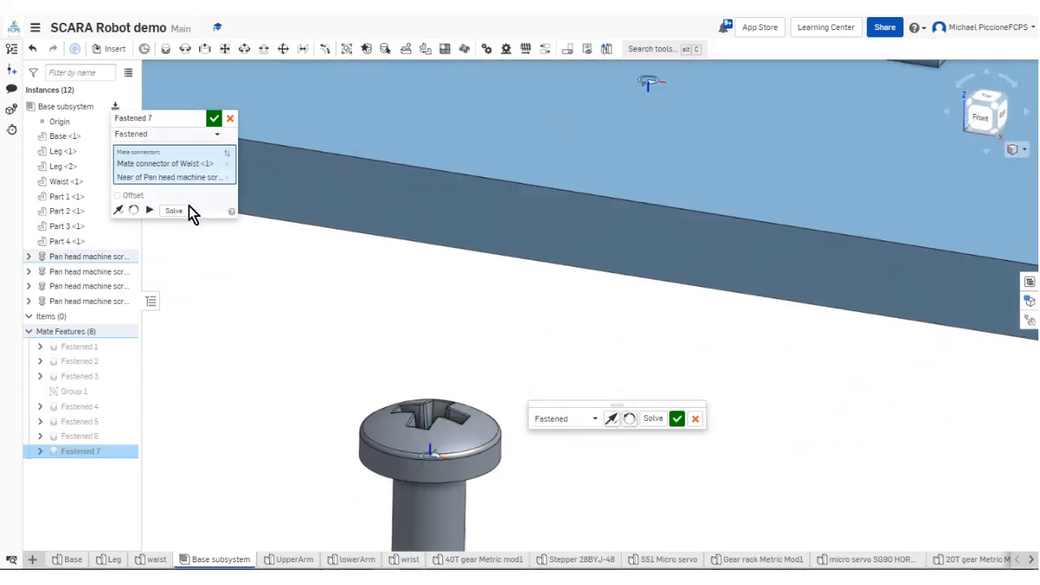
pyautogui.click(678, 419)
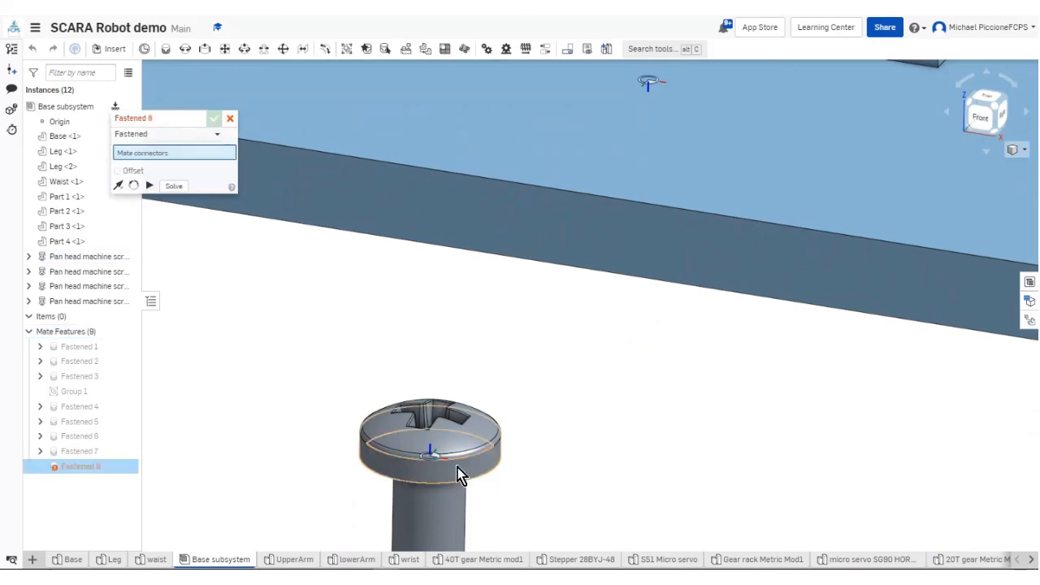
# Step: Fasten the last loose pan head screw by its head's underside into the waist plate's front-left hole and finish mating
pyautogui.click(429, 464)
pyautogui.scroll(-3, 429, 460)
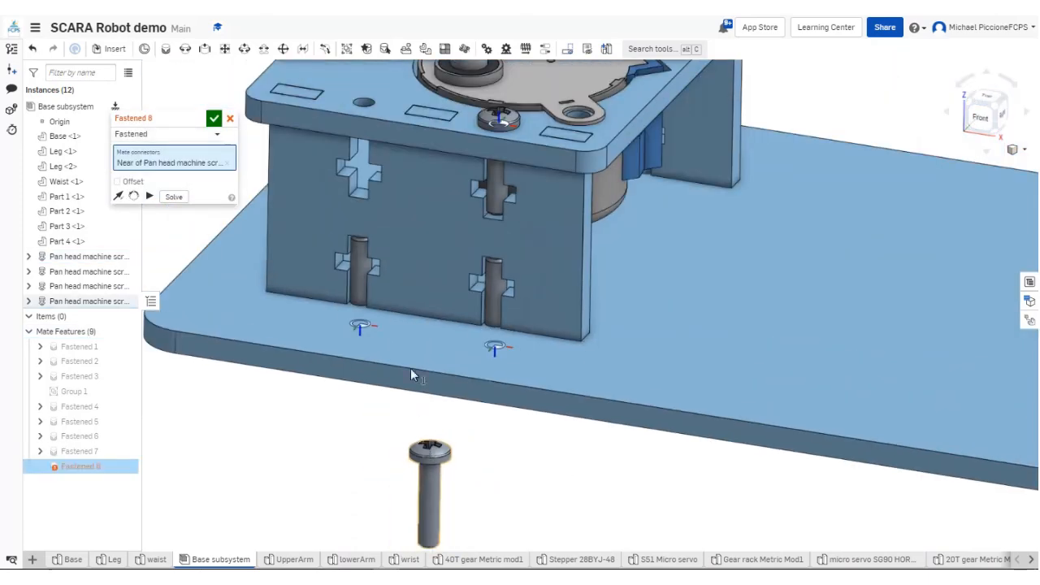
pyautogui.scroll(6, 341, 122)
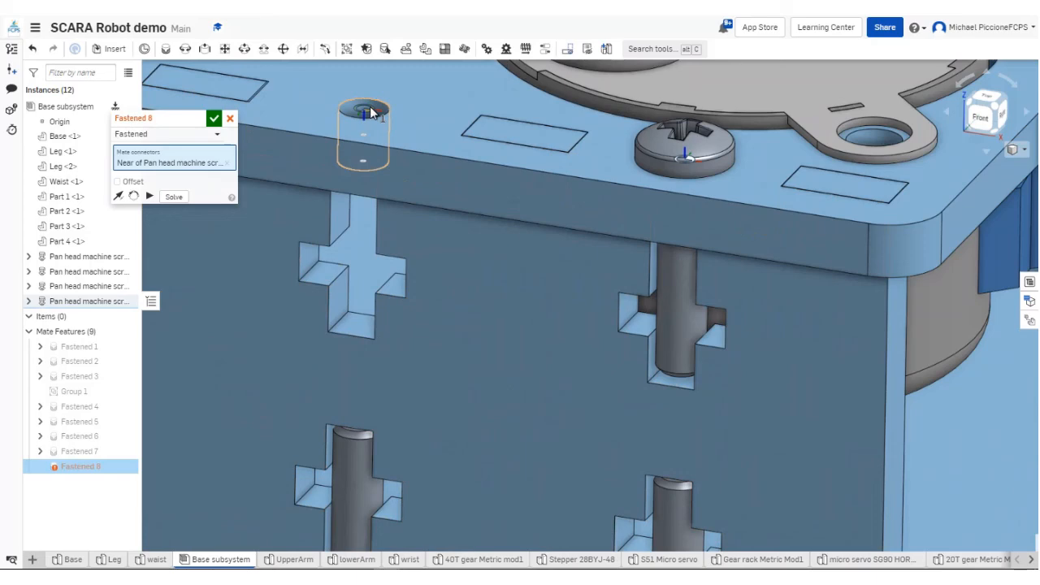
pyautogui.click(370, 108)
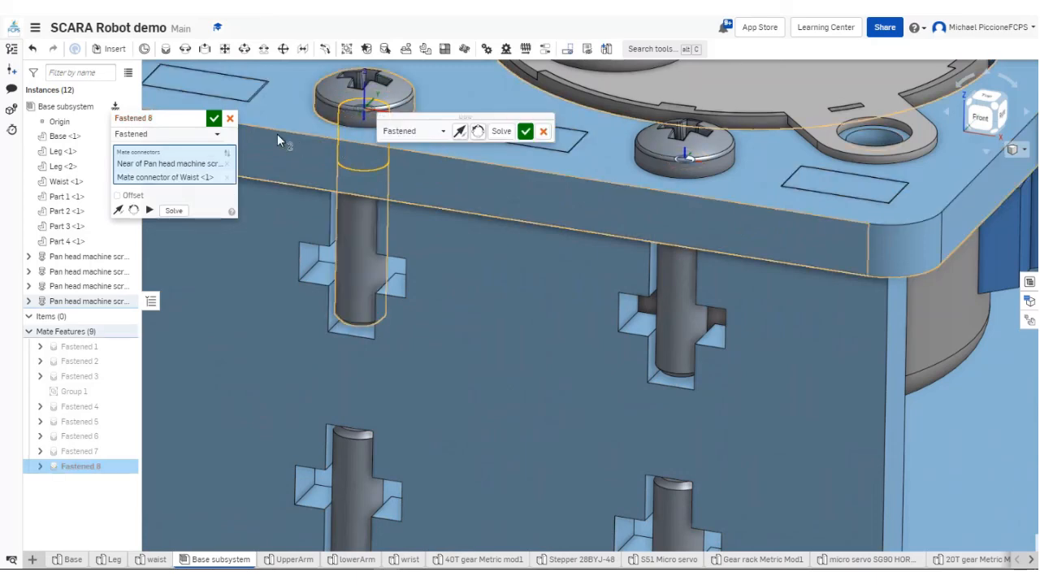
pyautogui.click(212, 120)
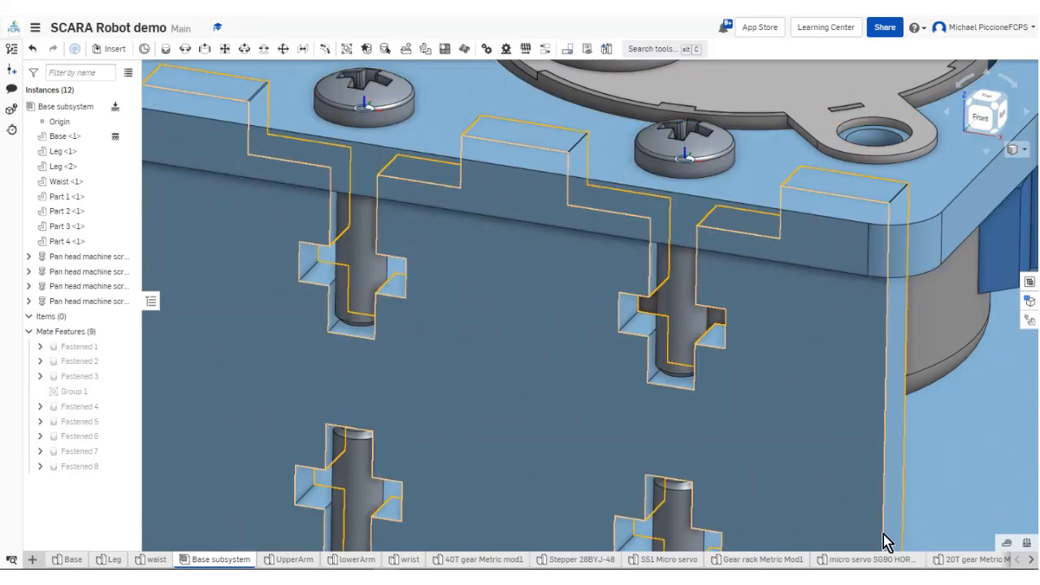
# Step: Measure the distance from the waist plate's top face to the bottom face of the front leg's upper-left screw slot
pyautogui.click(1006, 544)
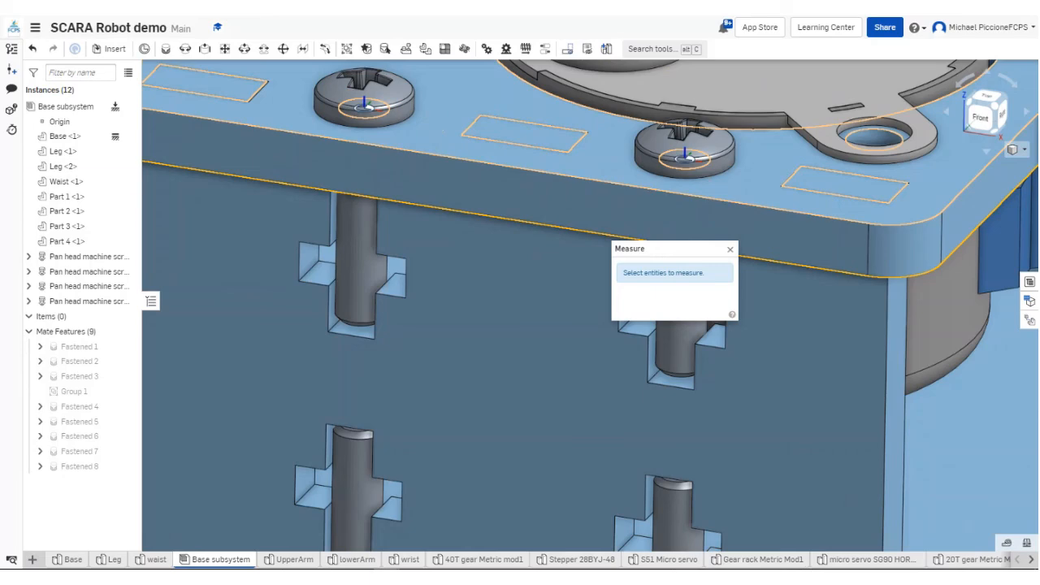
pyautogui.click(433, 112)
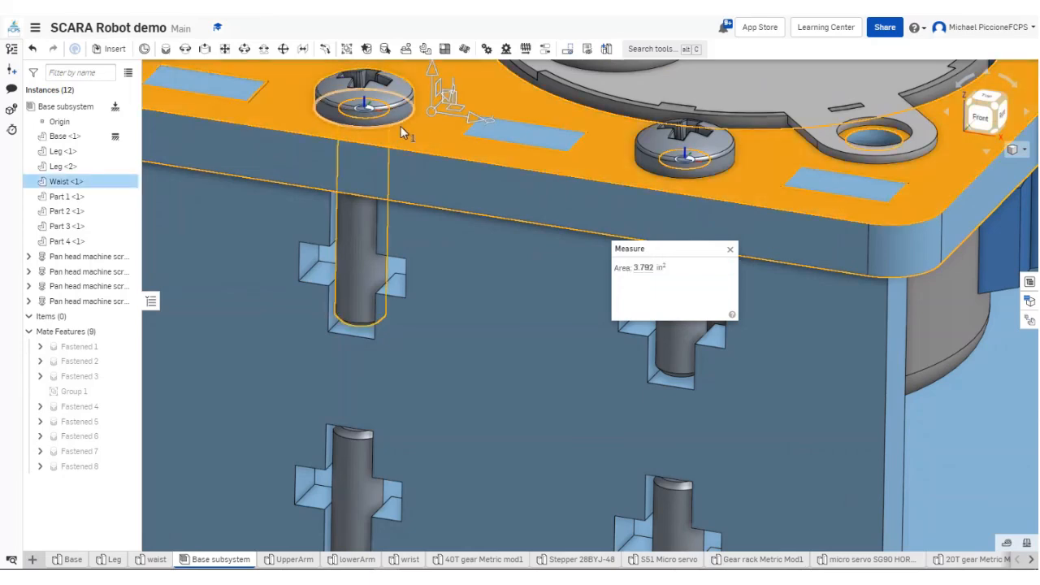
pyautogui.scroll(5, 351, 331)
pyautogui.click(354, 336)
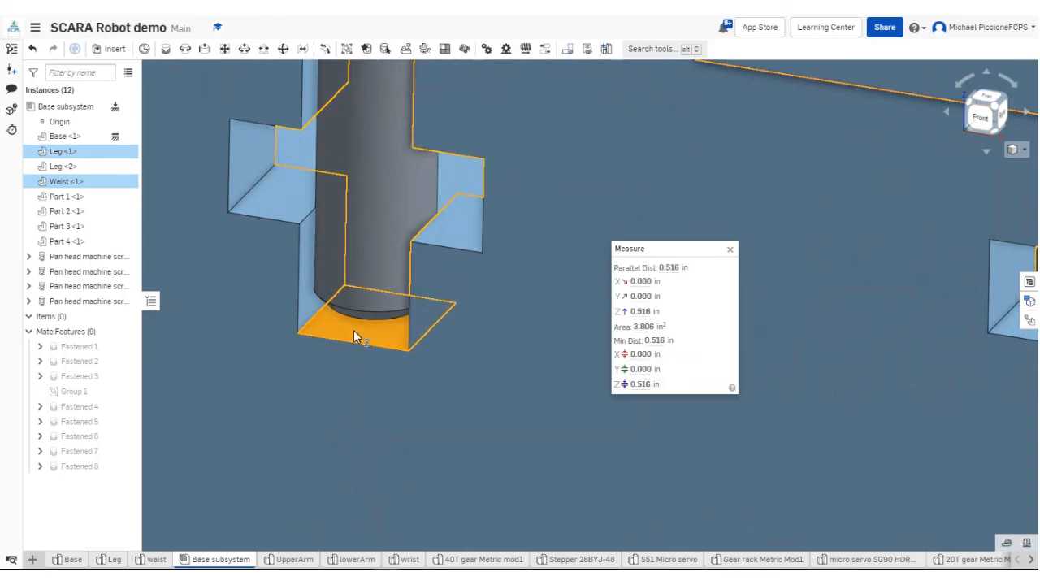
pyautogui.scroll(-2, 411, 337)
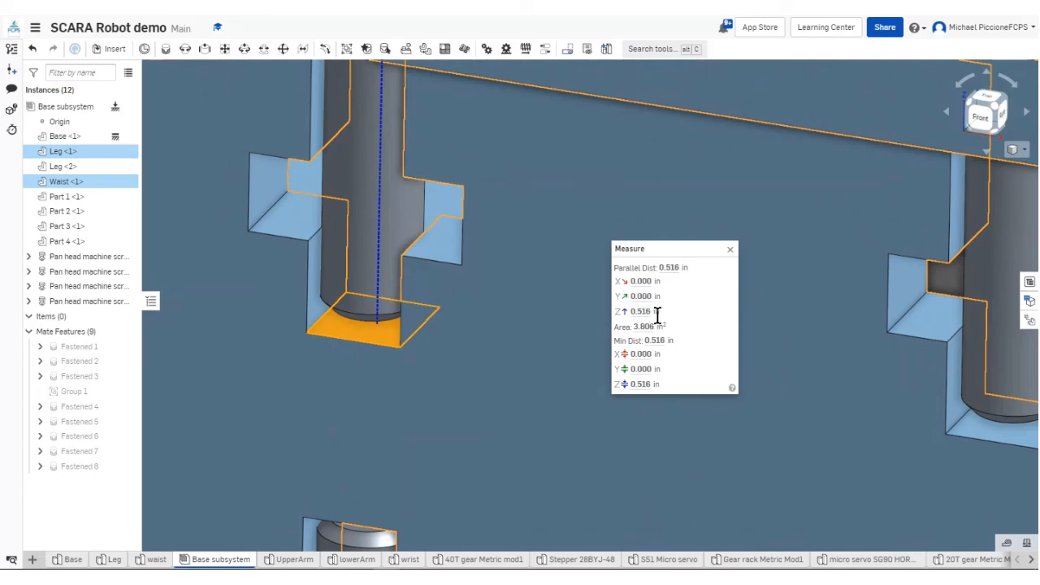
pyautogui.moveTo(640, 312)
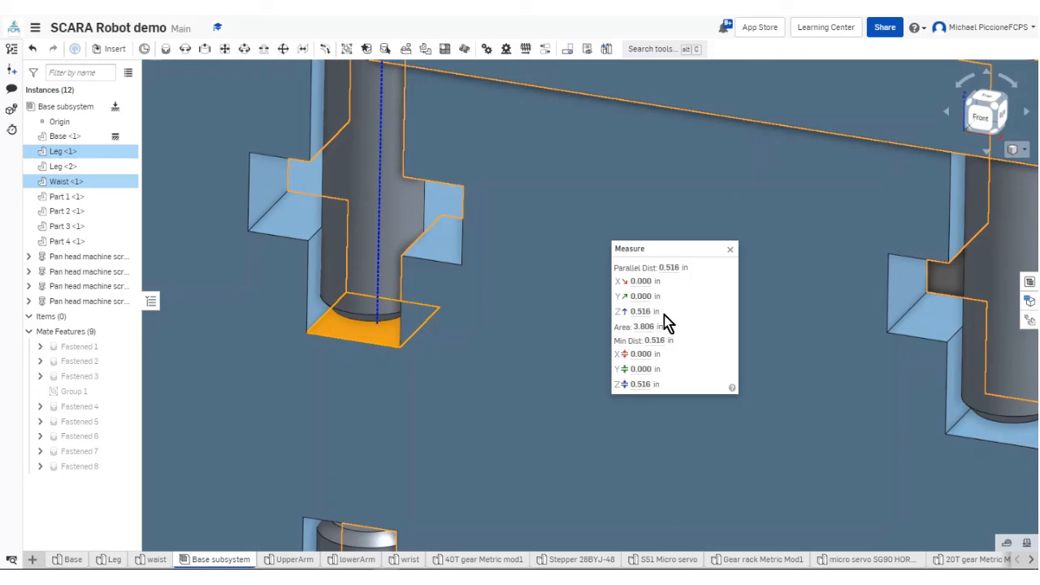
pyautogui.scroll(-5, 483, 285)
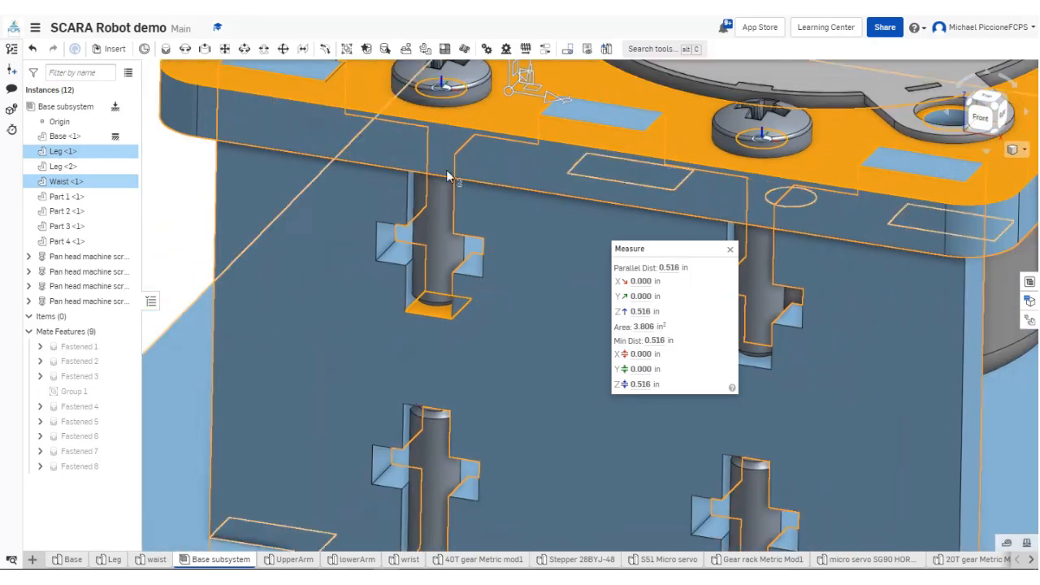
pyautogui.click(180, 227)
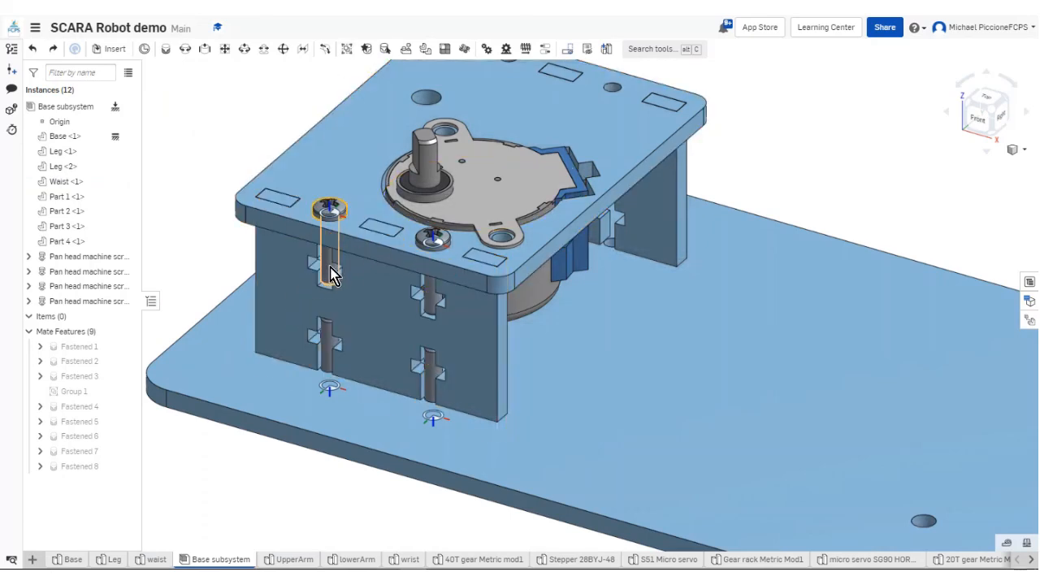
# Step: Set up an ANSI inch standard-content nut for insertion: machine screw nuts class, hex machine screw nut, size #4-40
pyautogui.click(114, 51)
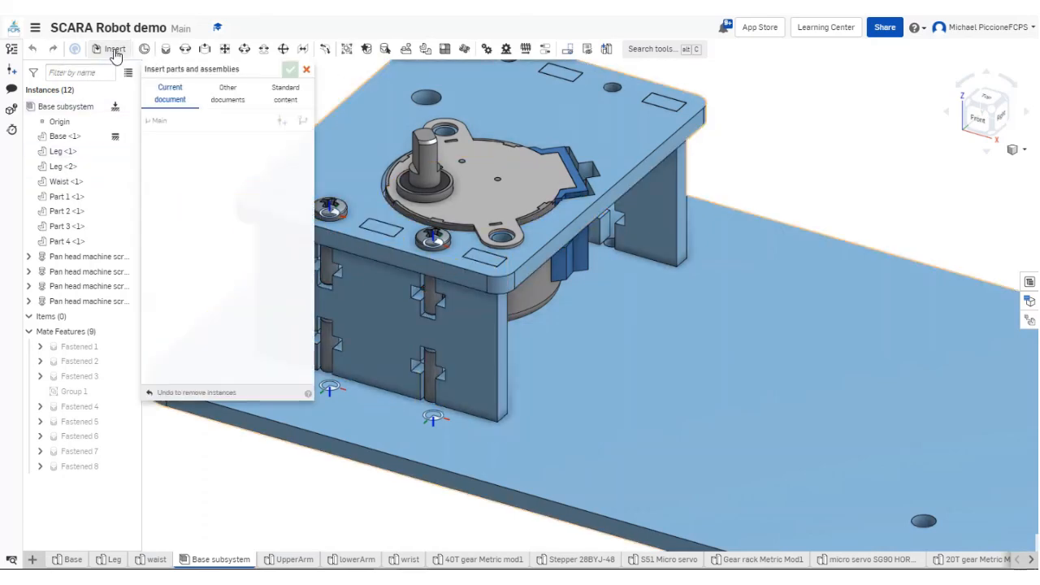
pyautogui.click(284, 95)
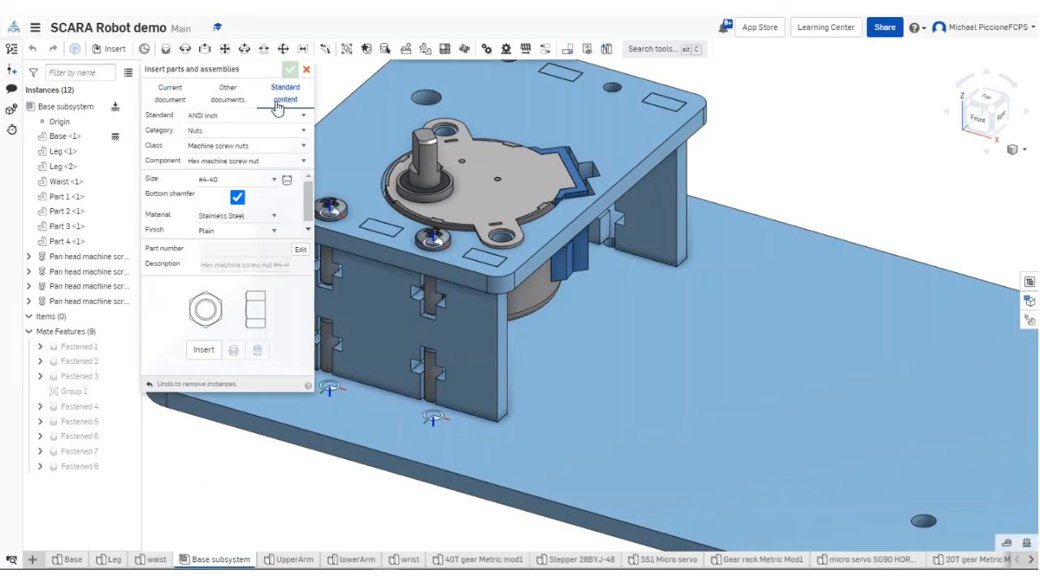
pyautogui.click(204, 131)
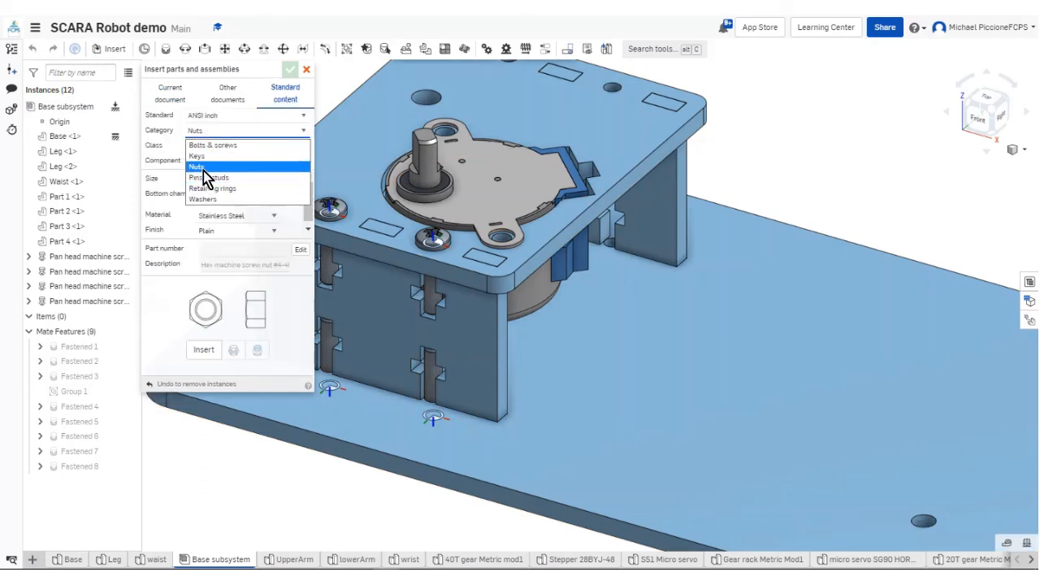
pyautogui.click(204, 167)
pyautogui.click(214, 146)
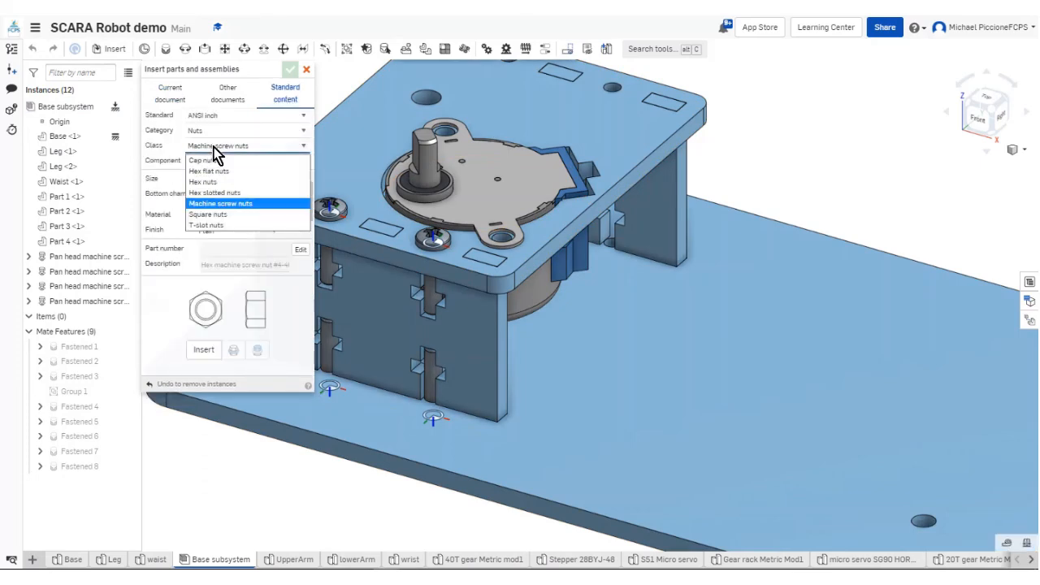
pyautogui.click(210, 203)
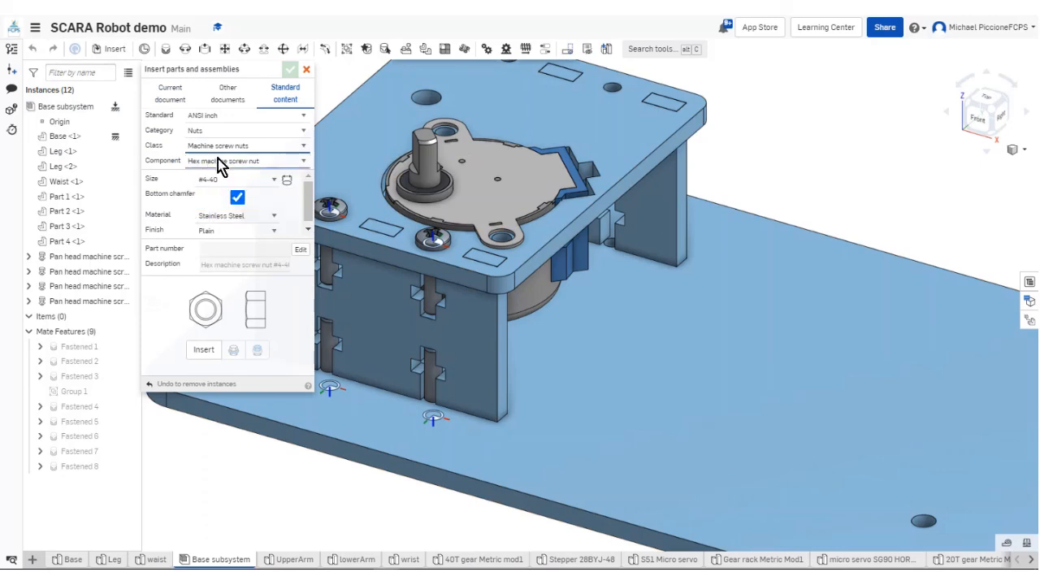
pyautogui.click(218, 162)
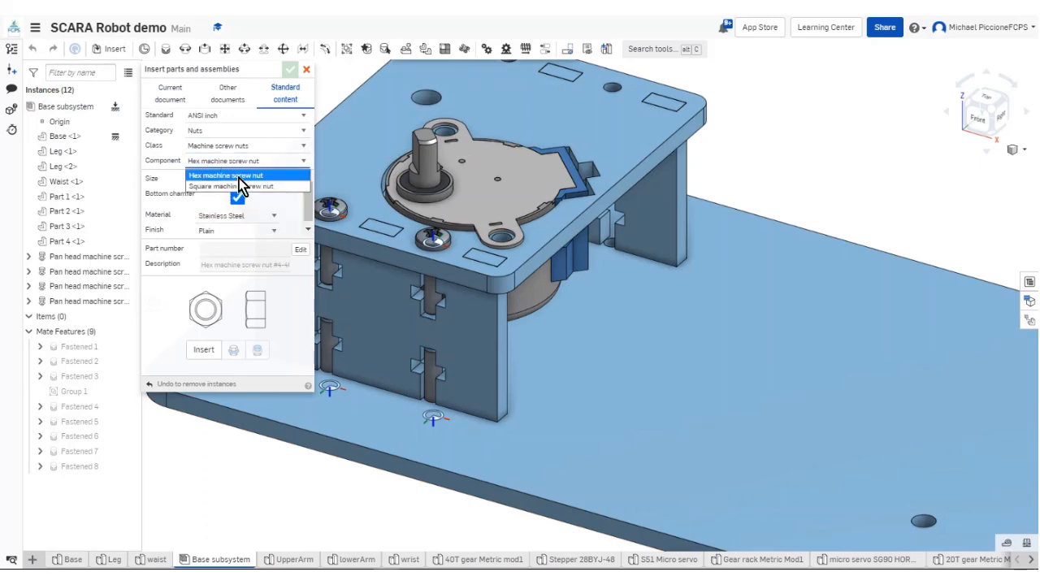
pyautogui.click(239, 177)
pyautogui.click(248, 185)
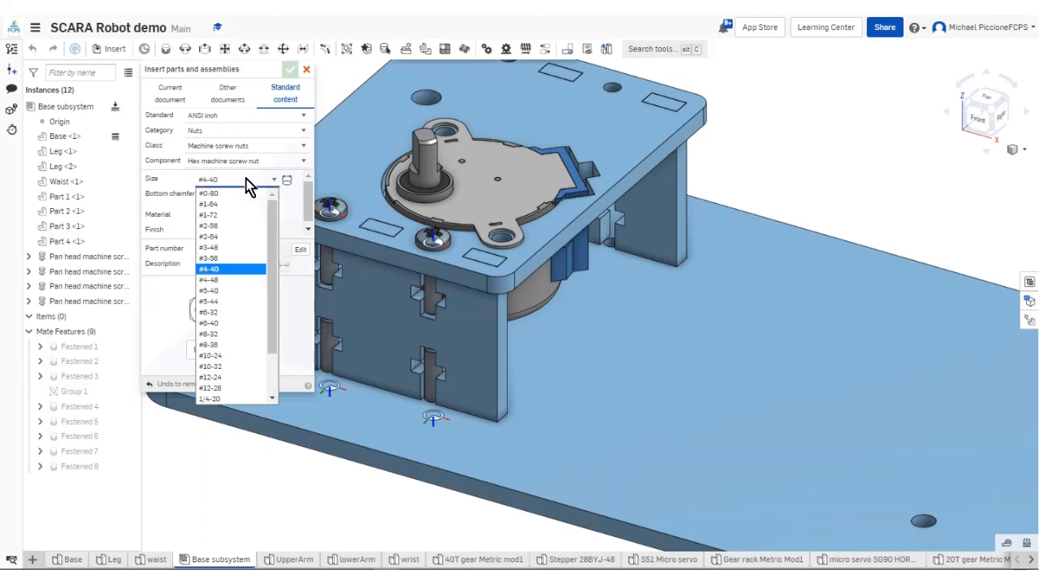
pyautogui.click(223, 275)
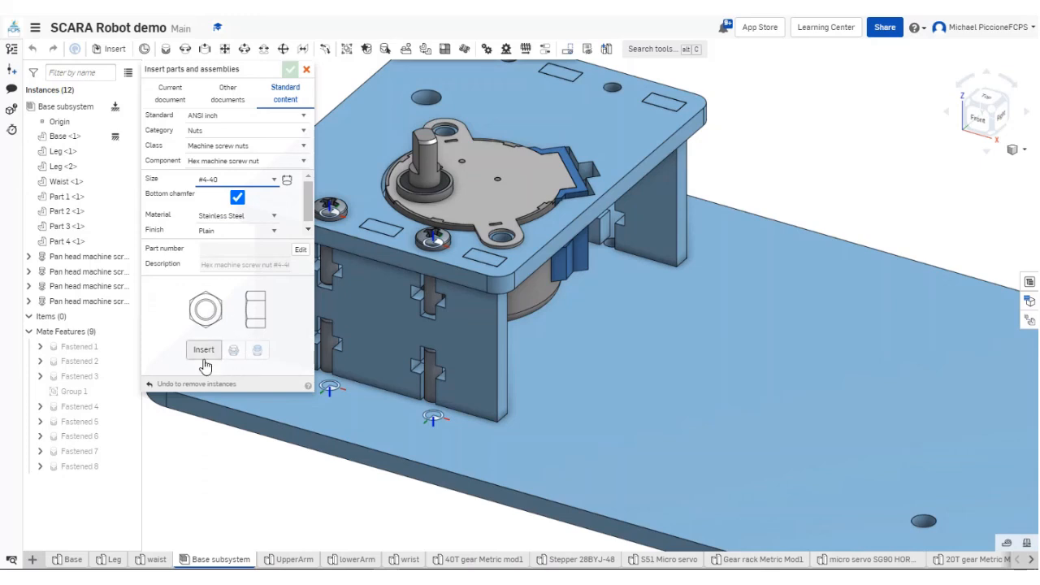
# Step: Insert two #4-40 hex machine screw nuts side by side in front of the base plate and finish inserting
pyautogui.click(204, 355)
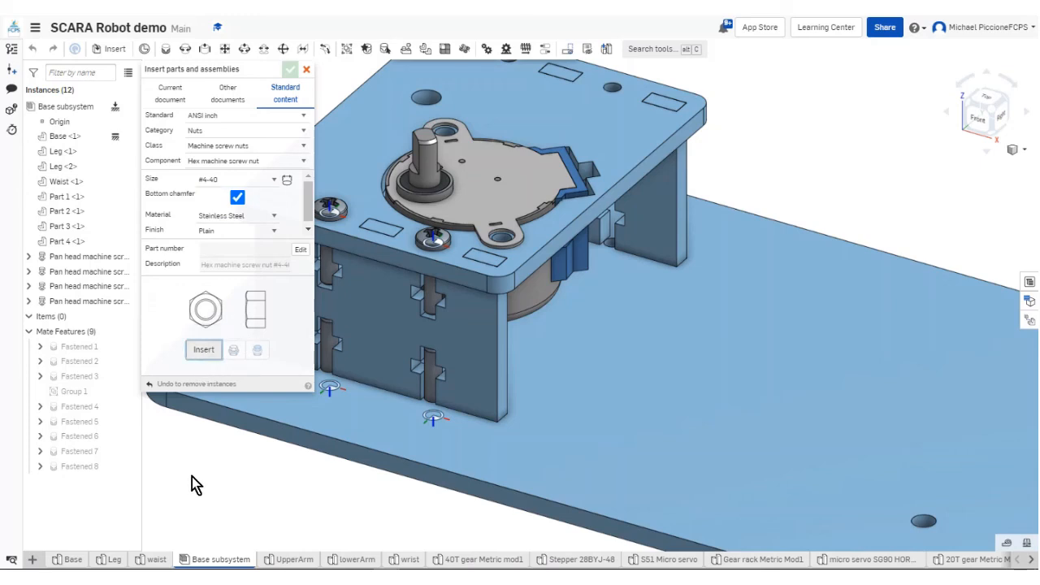
pyautogui.click(237, 481)
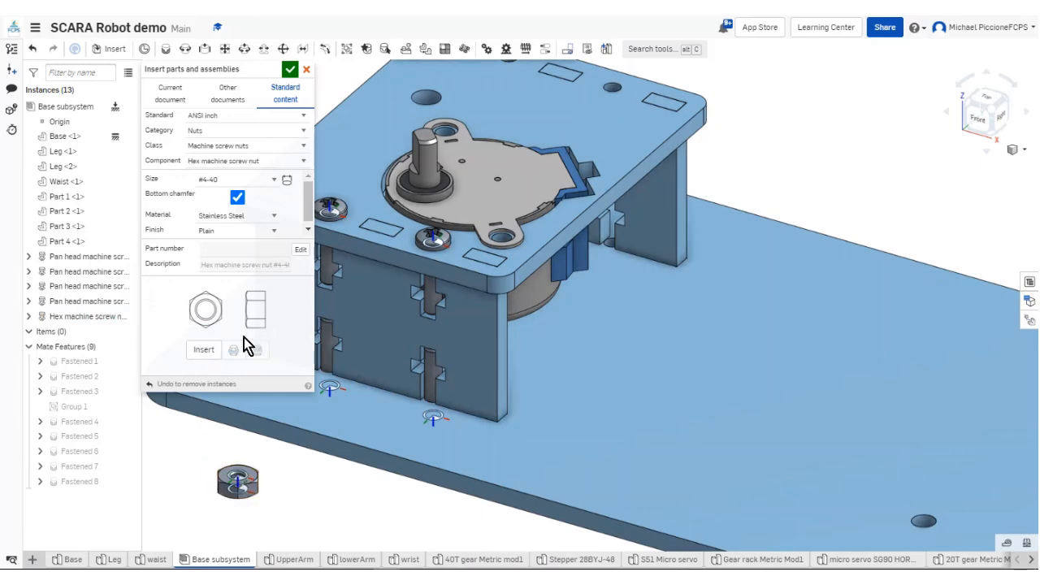
pyautogui.click(204, 354)
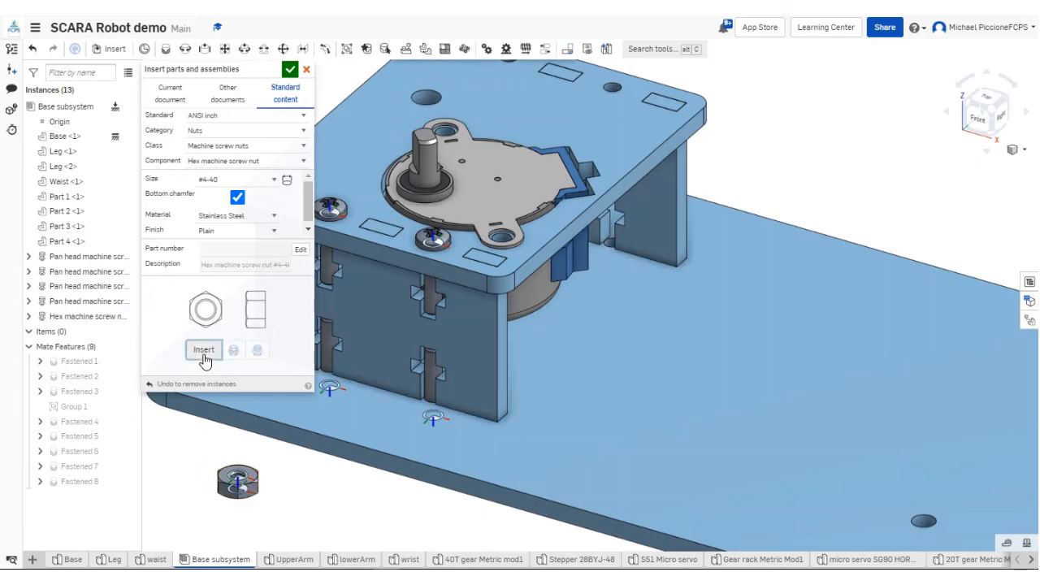
pyautogui.click(305, 492)
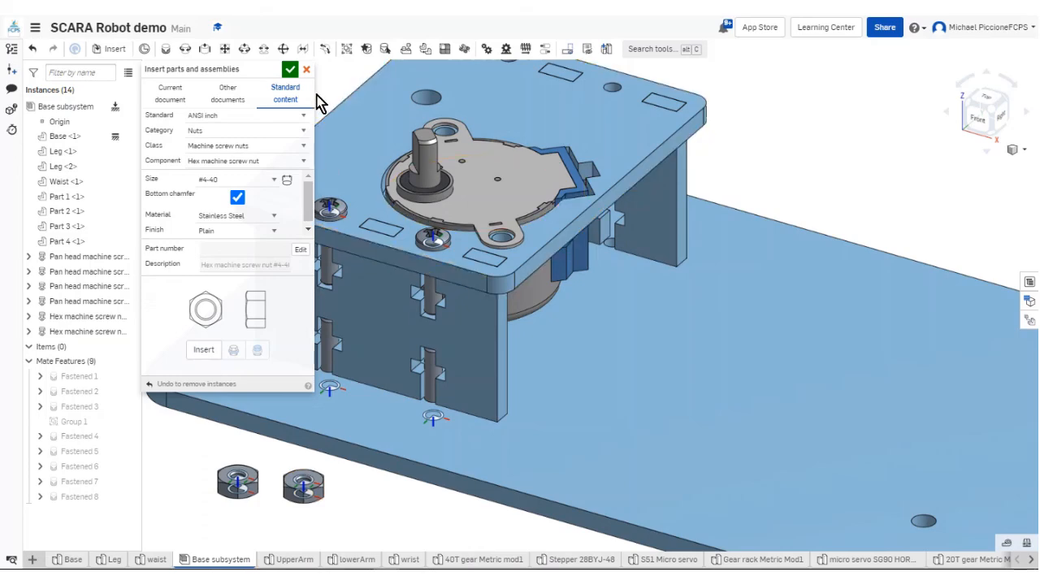
pyautogui.click(289, 70)
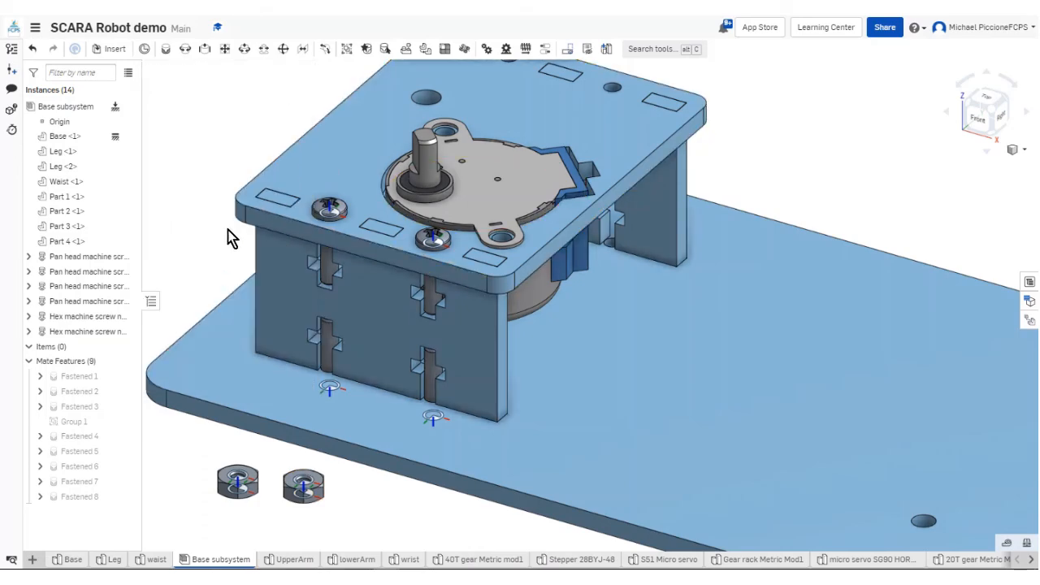
# Step: Measure the distance from the waist plate's top face to the upper face of the front leg's upper-left nut slot
pyautogui.scroll(2, 298, 267)
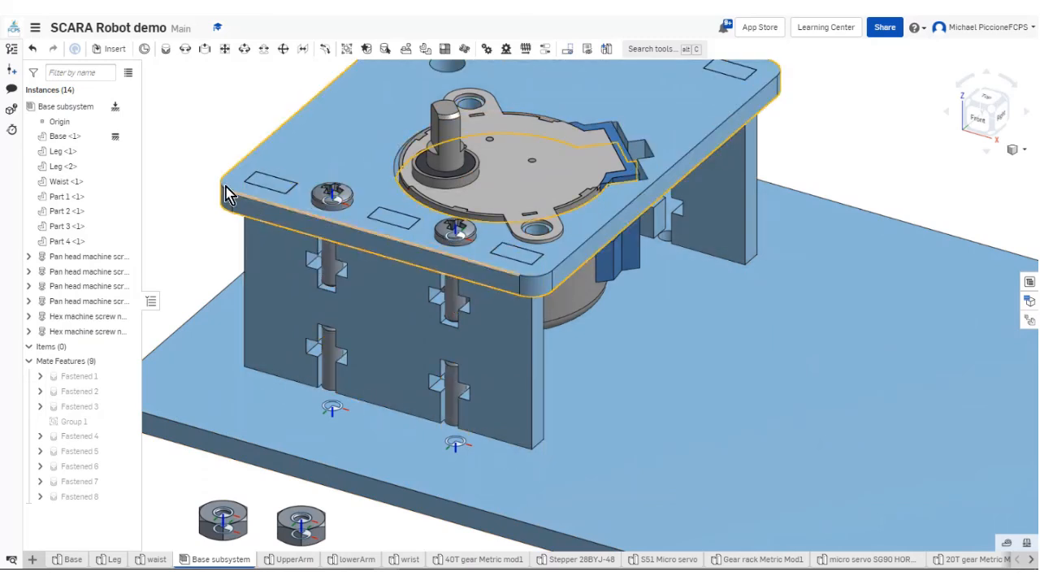
pyautogui.click(1008, 545)
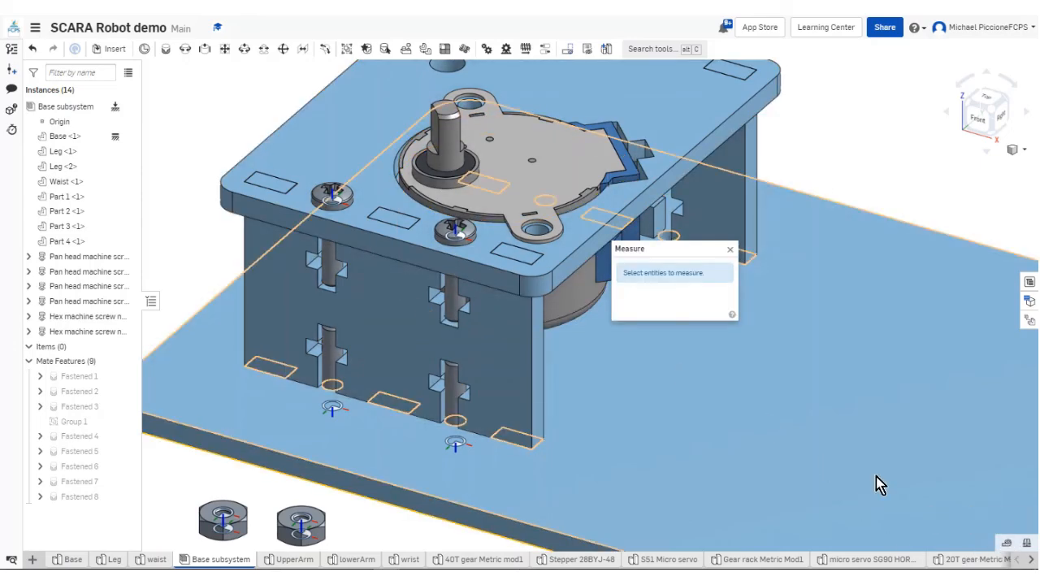
pyautogui.click(366, 188)
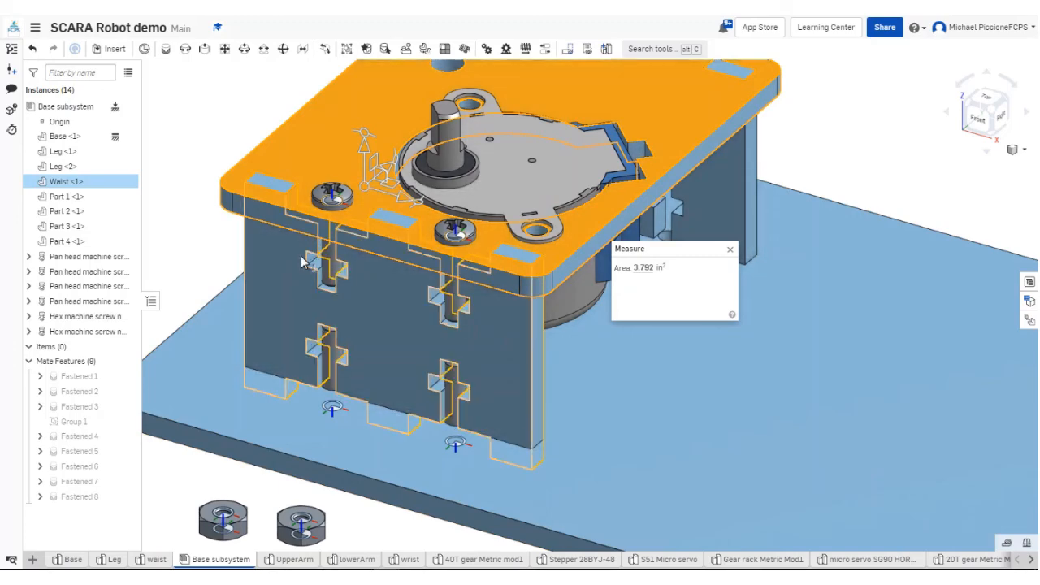
pyautogui.moveTo(304, 260); pyautogui.dragTo(312, 213, button='right')
pyautogui.scroll(6, 304, 227)
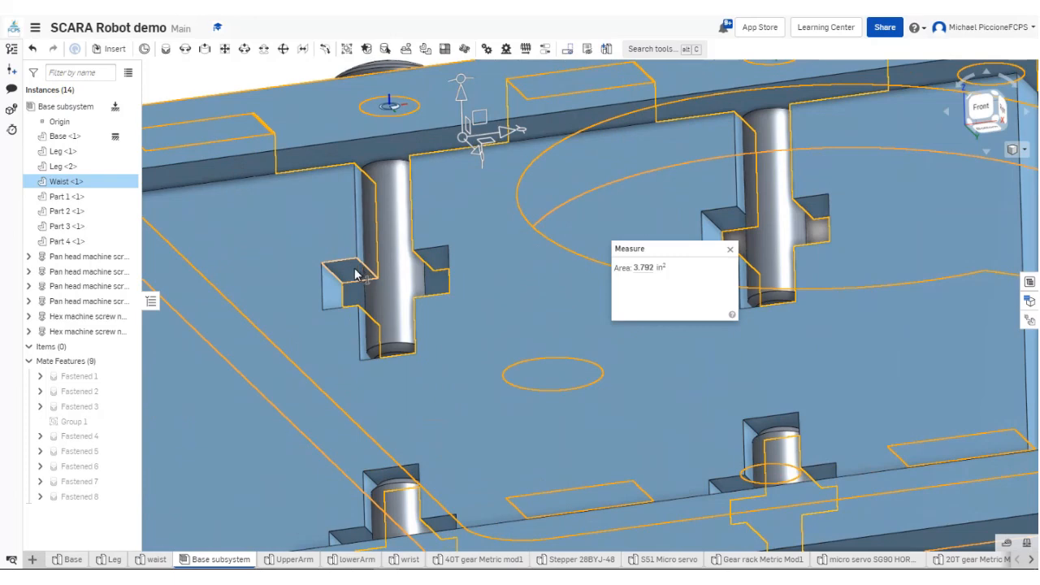
pyautogui.click(355, 274)
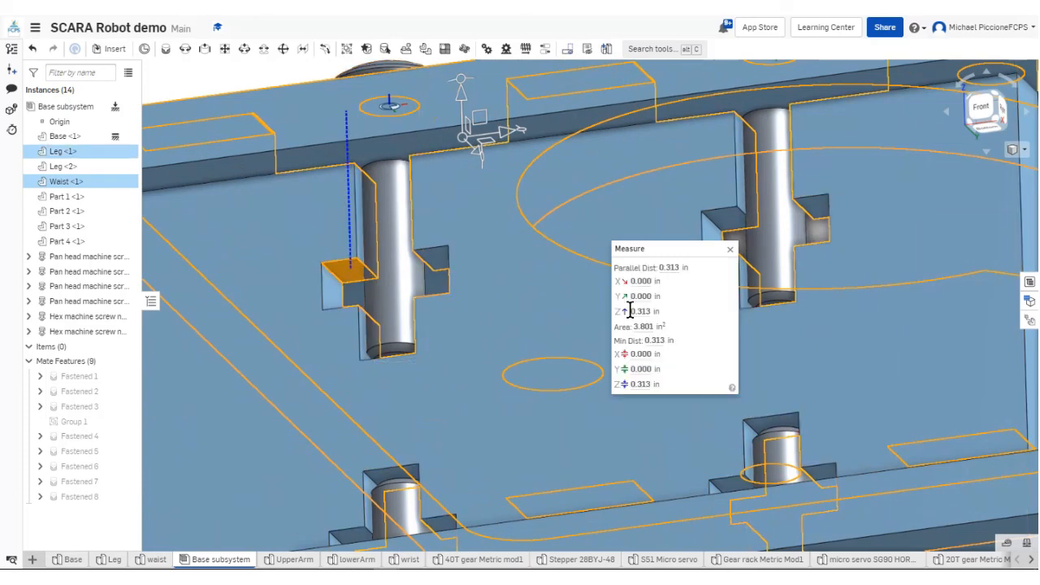
pyautogui.moveTo(642, 313)
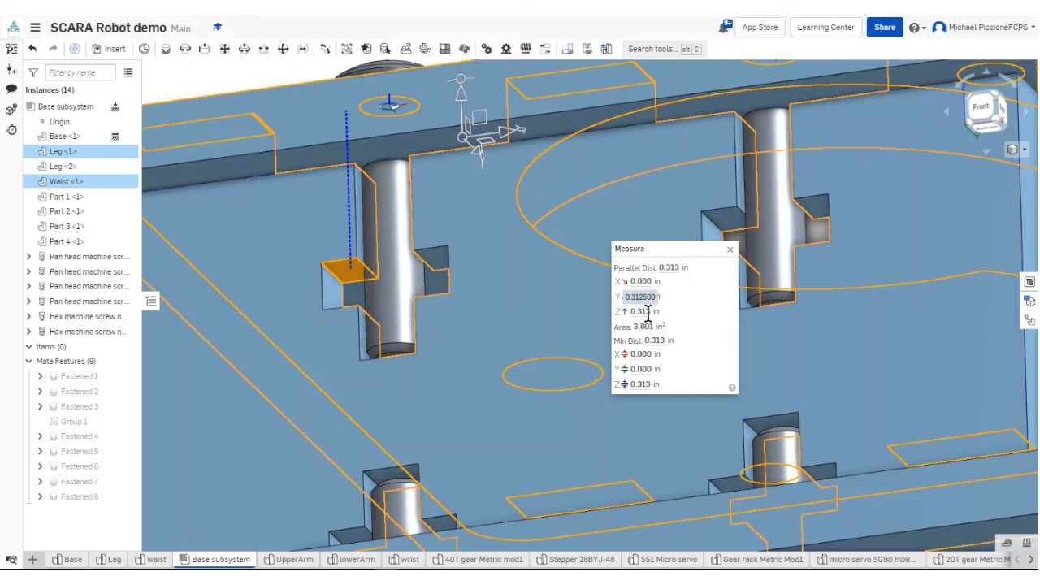
pyautogui.click(731, 251)
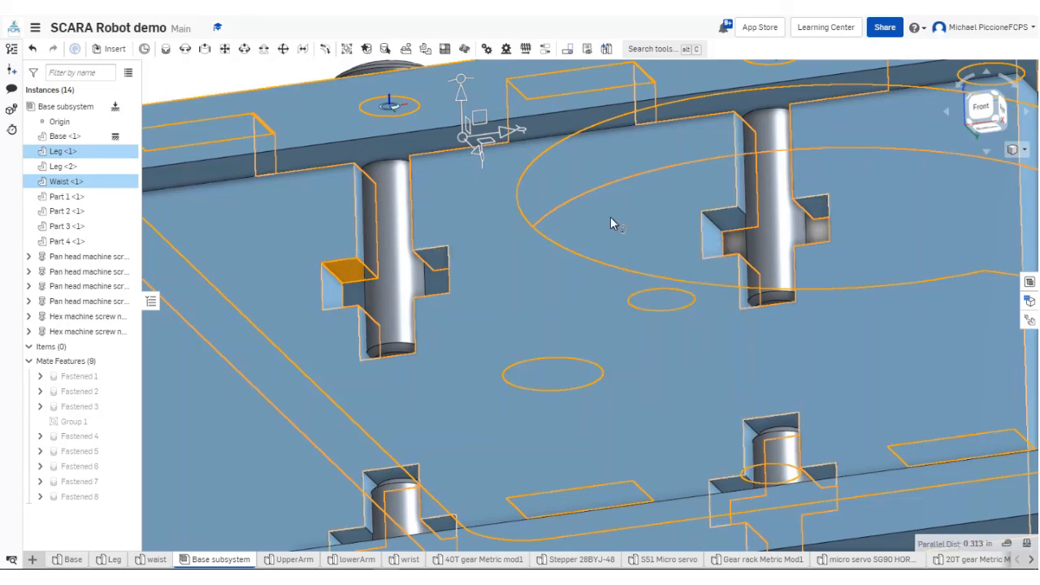
pyautogui.moveTo(610, 216); pyautogui.dragTo(604, 249, button='right')
pyautogui.scroll(-5, 603, 254)
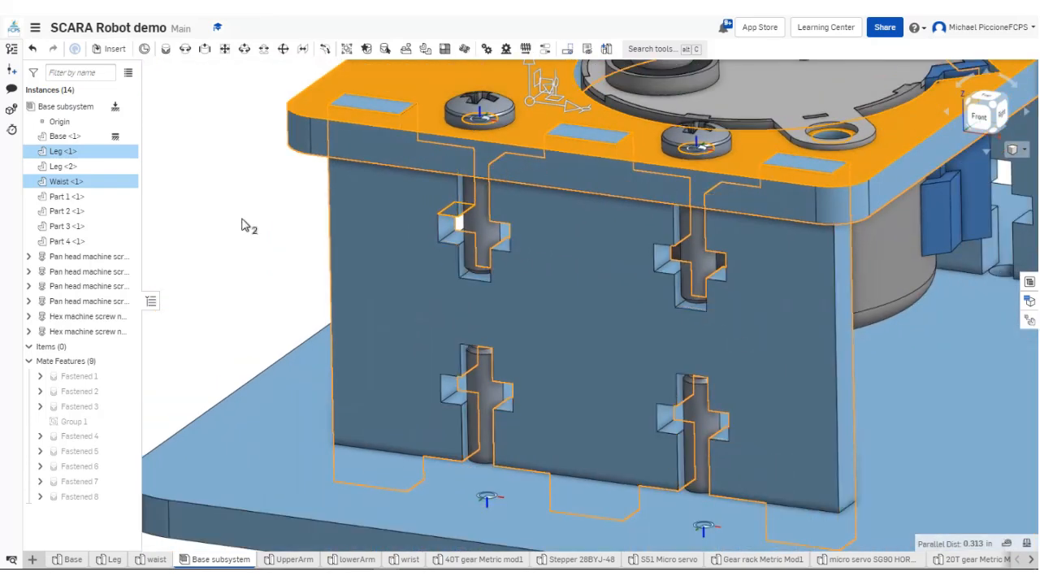
pyautogui.click(242, 220)
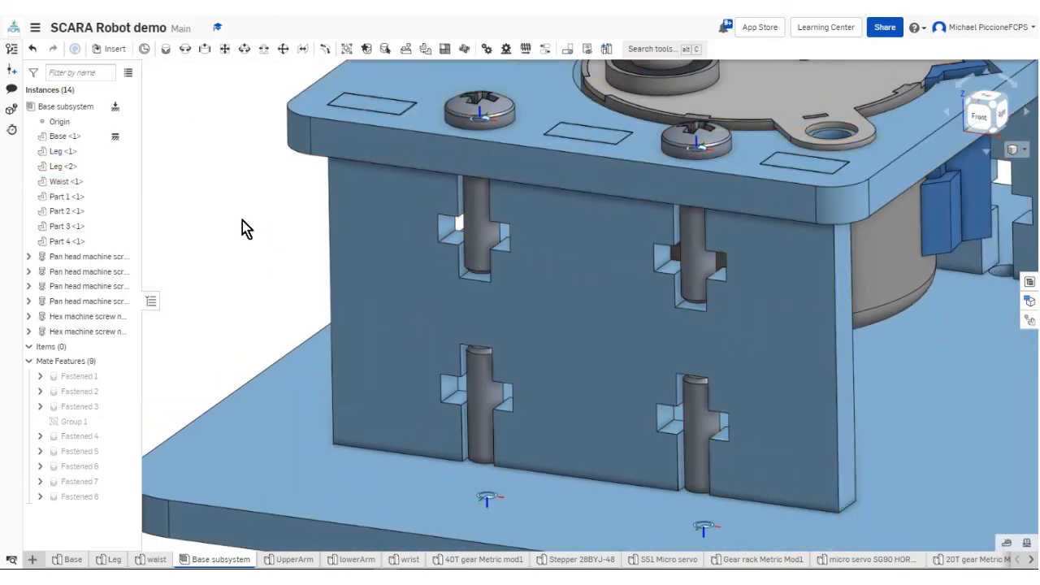
# Step: Start a Fastened mate joining the underside of the waist's front-left screw head to the top of the left loose hex nut
pyautogui.click(166, 48)
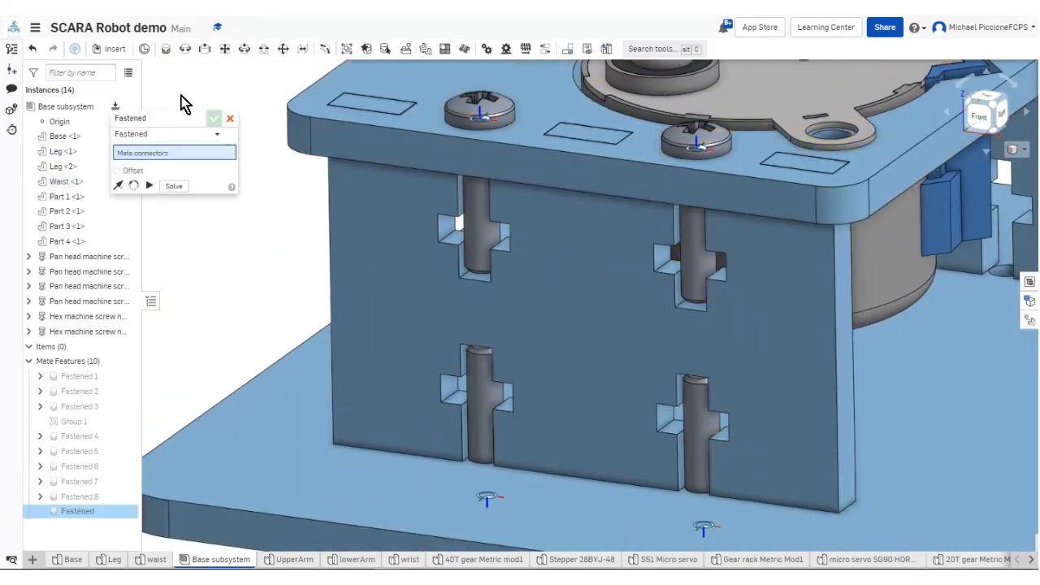
pyautogui.click(482, 122)
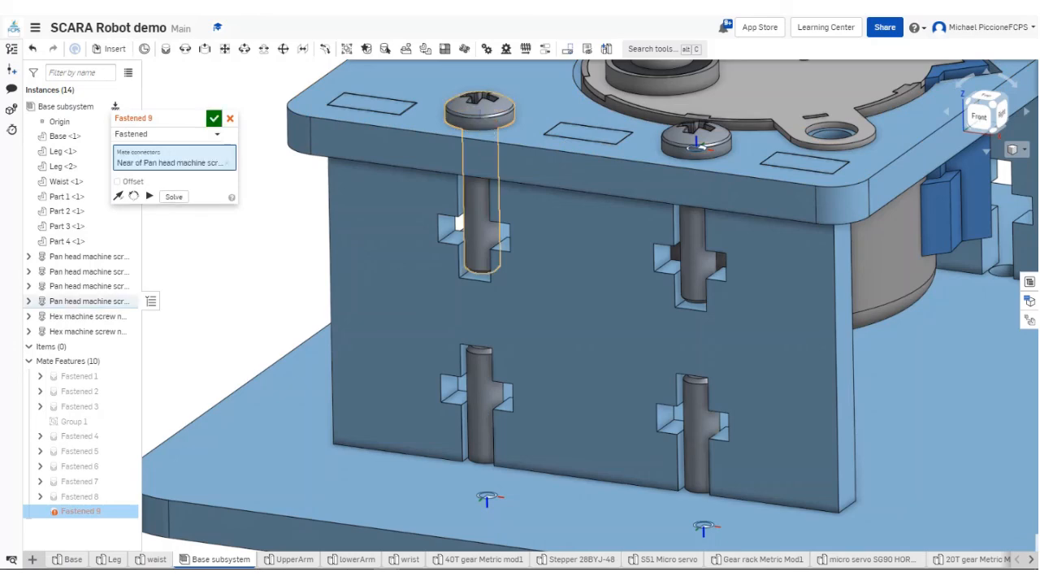
pyautogui.scroll(-4, 487, 140)
pyautogui.scroll(4, 421, 351)
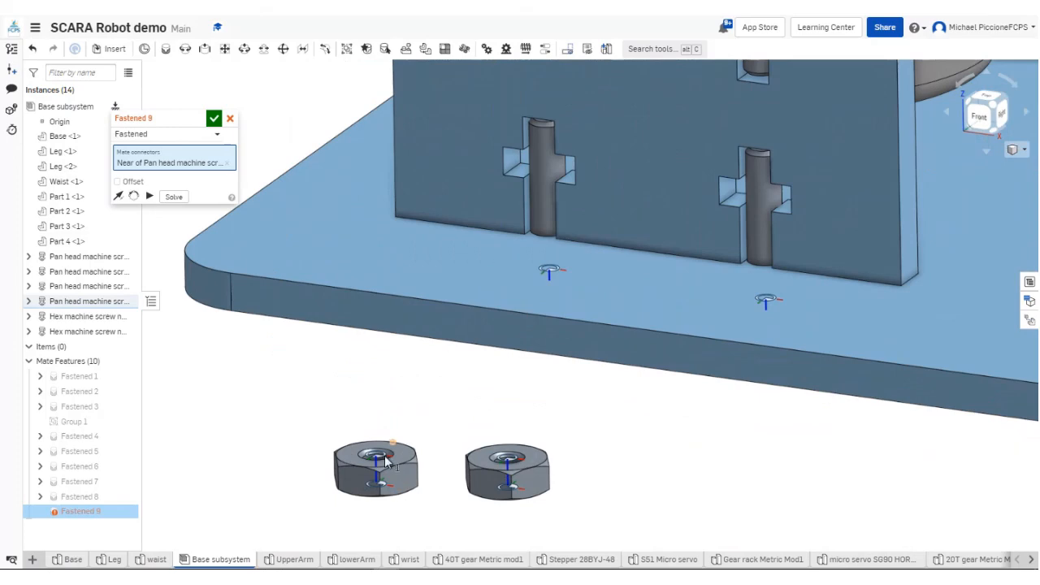
pyautogui.click(378, 455)
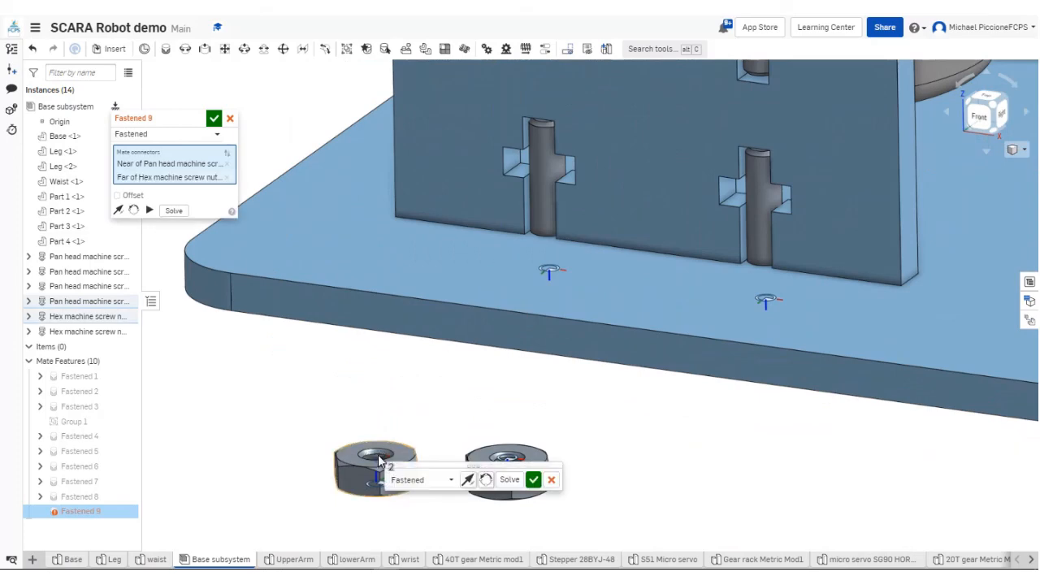
pyautogui.scroll(-3, 393, 370)
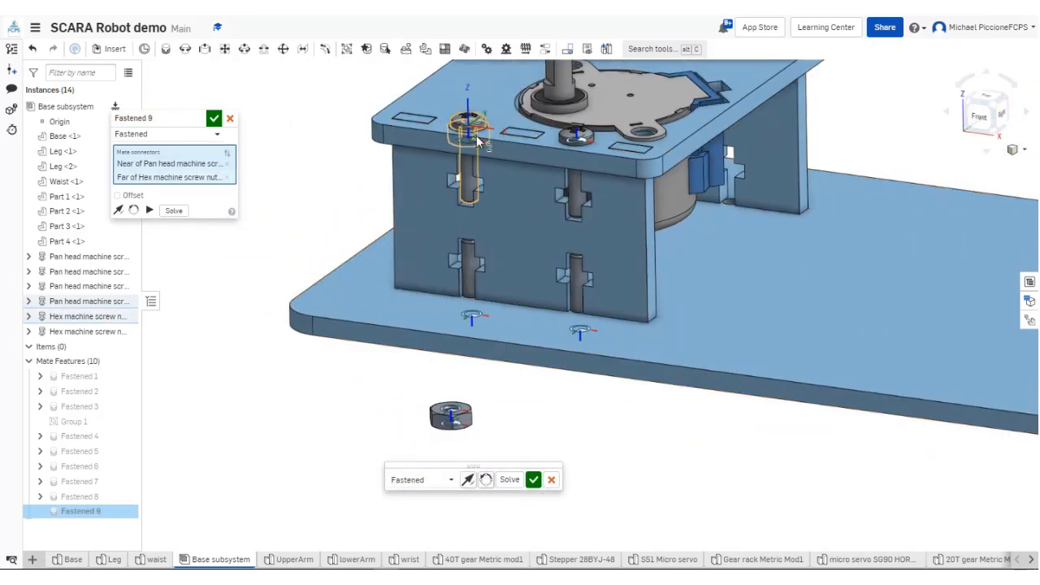
# Step: Offset the nut's Fastened mate 5/16 in along Z, down the screw into the leg's slot
pyautogui.scroll(5, 464, 132)
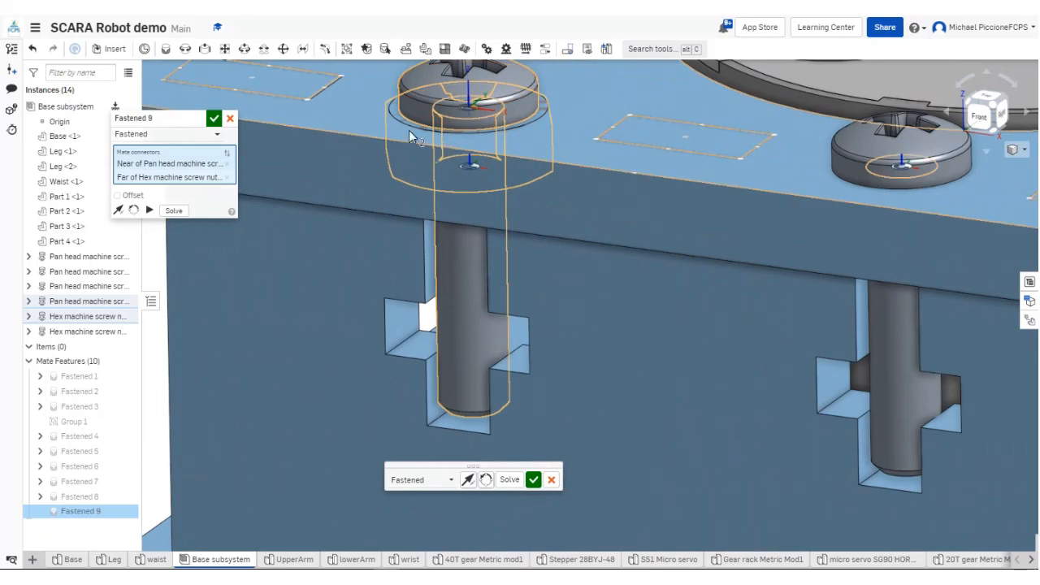
pyautogui.click(117, 196)
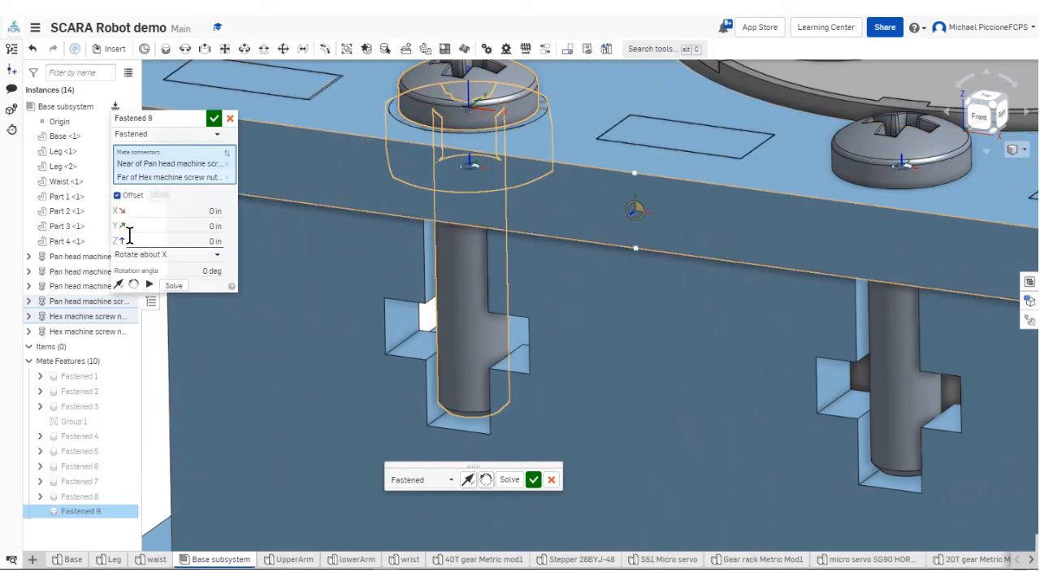
pyautogui.click(130, 240)
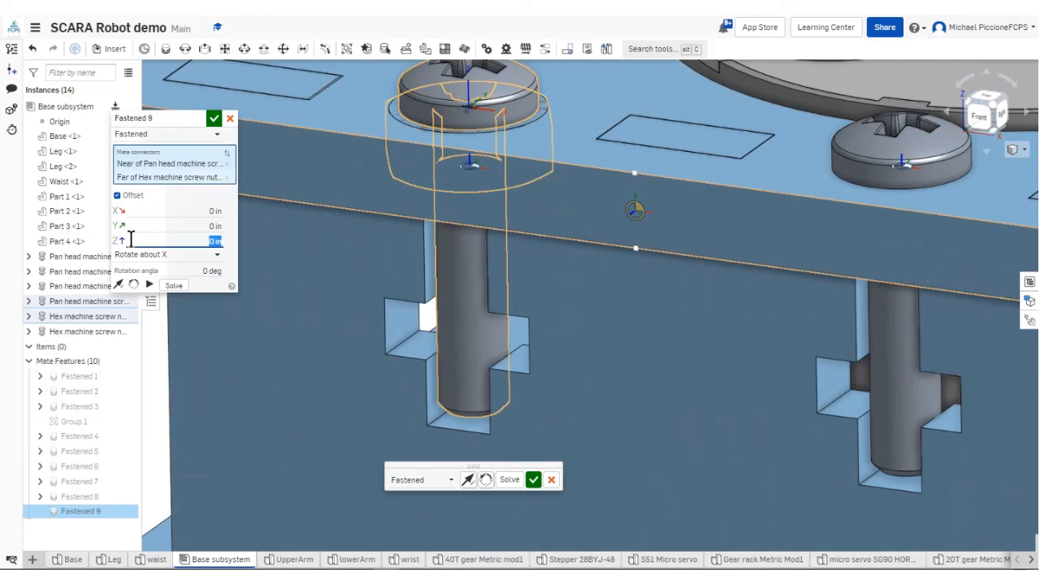
pyautogui.write('5/16')
pyautogui.press('Return')
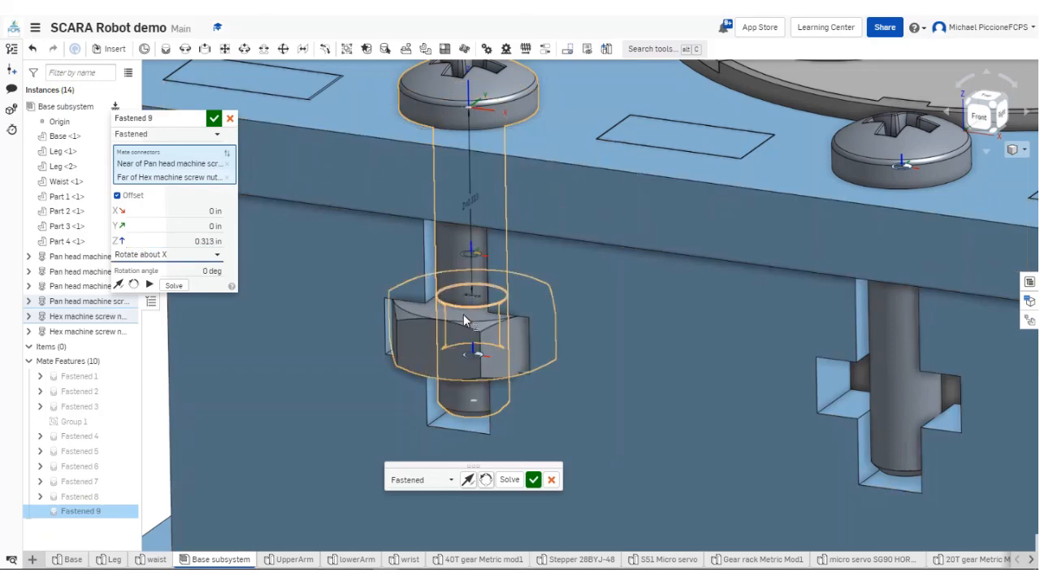
# Step: Reorient the mate's secondary axis so the hex nut turns about the screw to line up with the slot, and accept the mate
pyautogui.scroll(4, 479, 312)
pyautogui.scroll(4, 501, 311)
pyautogui.scroll(-5, 503, 307)
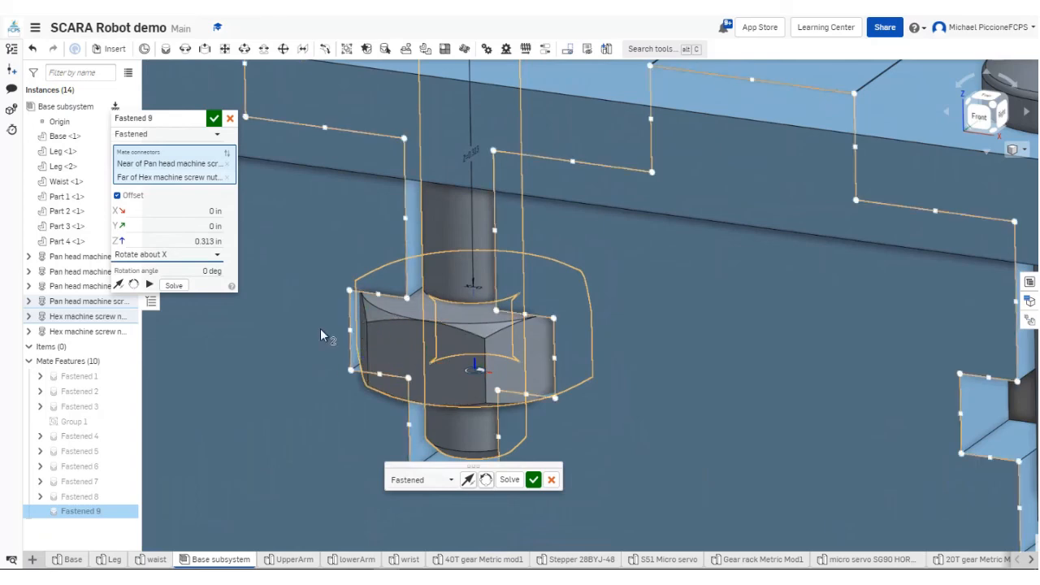
pyautogui.click(132, 285)
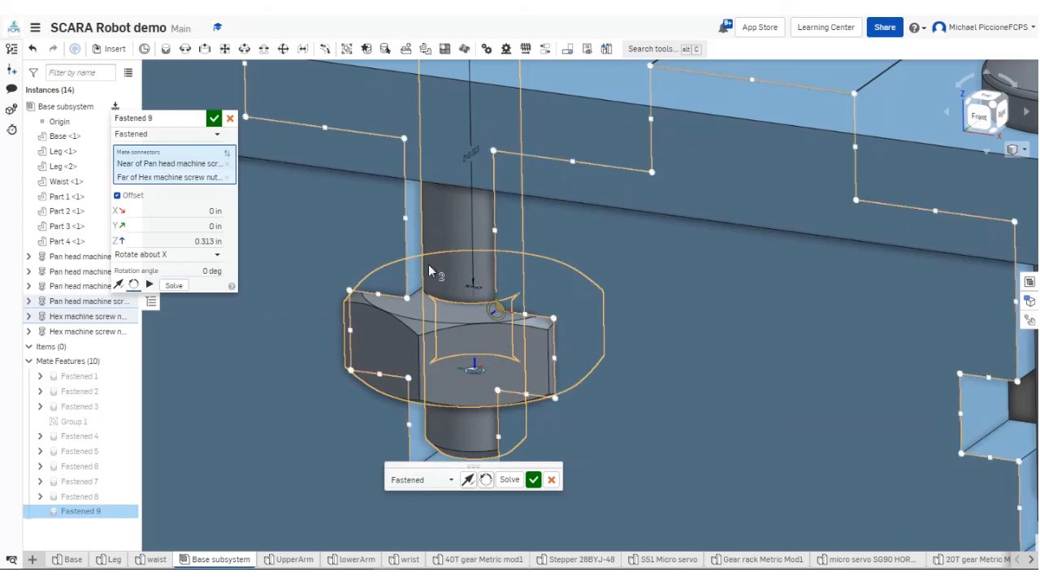
pyautogui.scroll(-3, 377, 269)
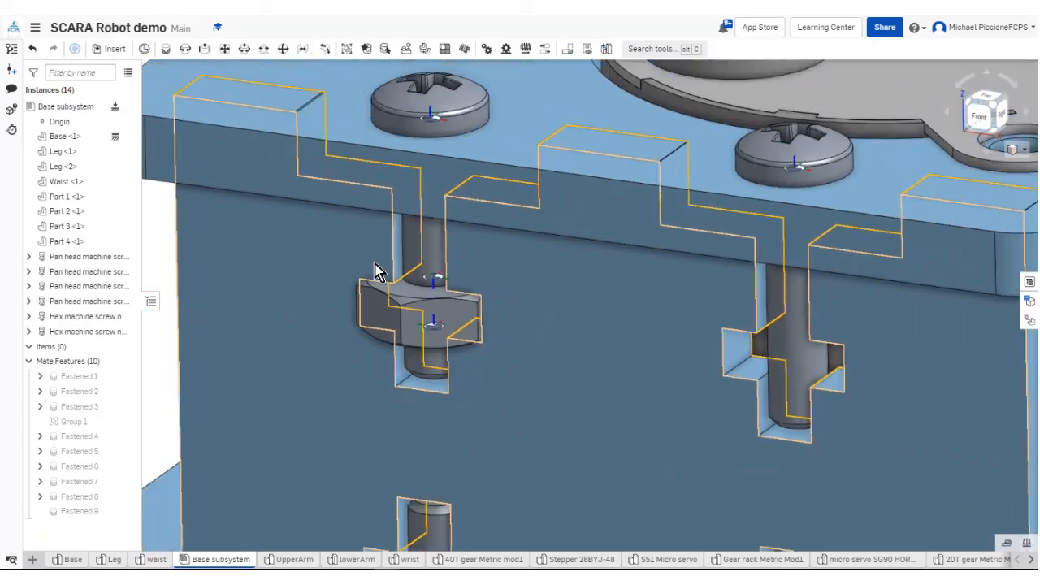
# Step: Examine from below and up close how the hex nut fits in the front leg's upper-left slot
pyautogui.scroll(1, 792, 143)
pyautogui.moveTo(797, 133)
pyautogui.mouseDown(button='right')
pyautogui.moveTo(813, 124)
pyautogui.moveTo(797, 122)
pyautogui.mouseUp(button='right')
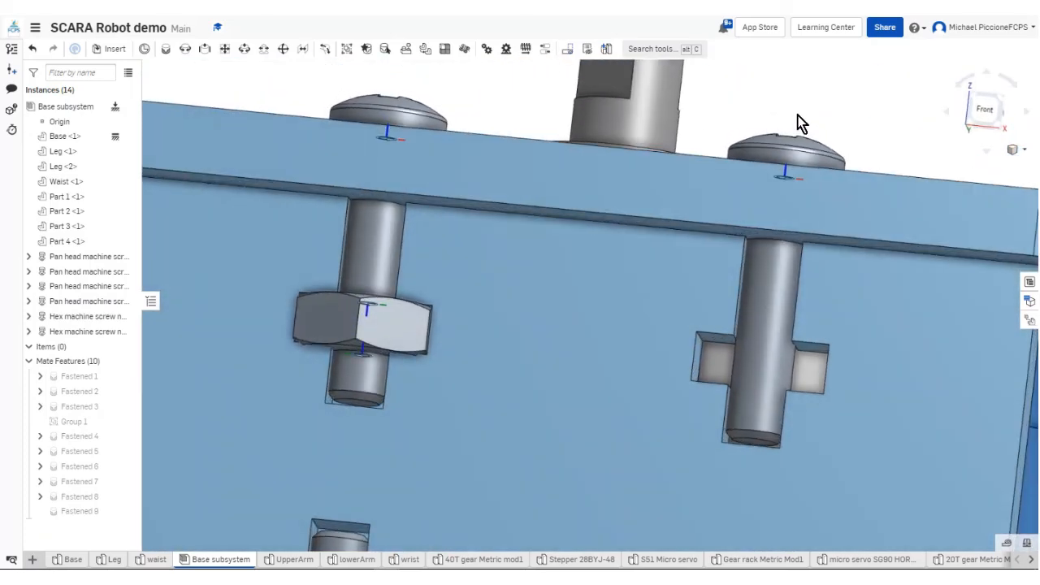
pyautogui.scroll(5, 395, 351)
pyautogui.scroll(1, 395, 353)
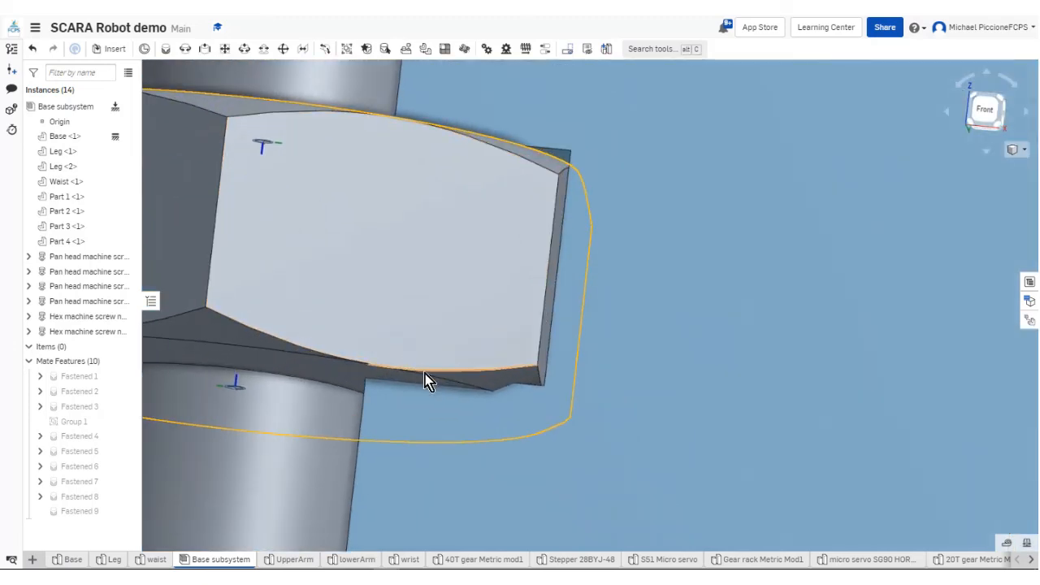
pyautogui.scroll(-6, 523, 394)
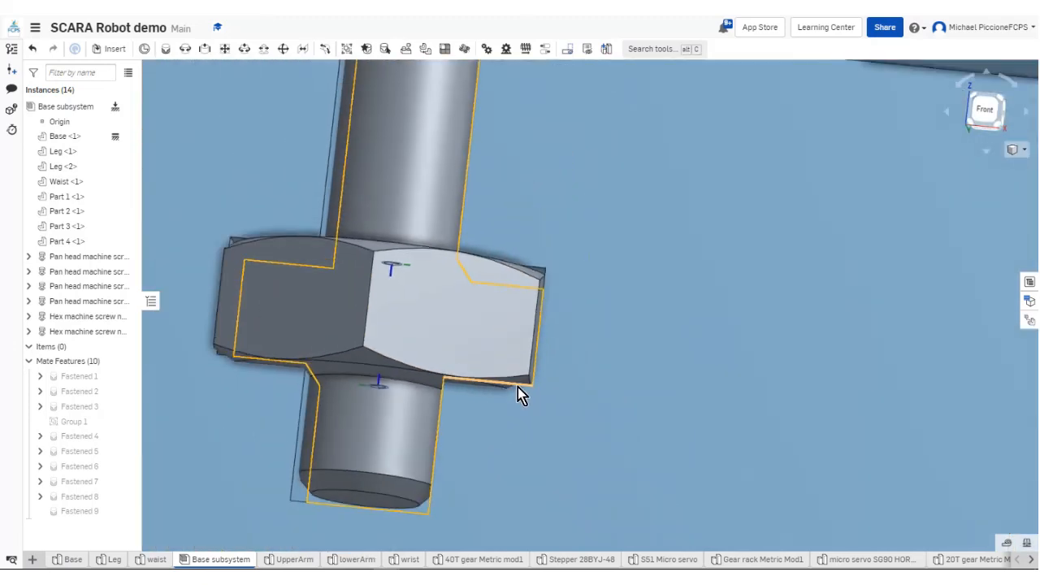
pyautogui.moveTo(561, 311); pyautogui.dragTo(552, 341, button='right')
pyautogui.scroll(-3, 551, 341)
pyautogui.scroll(-8, 501, 294)
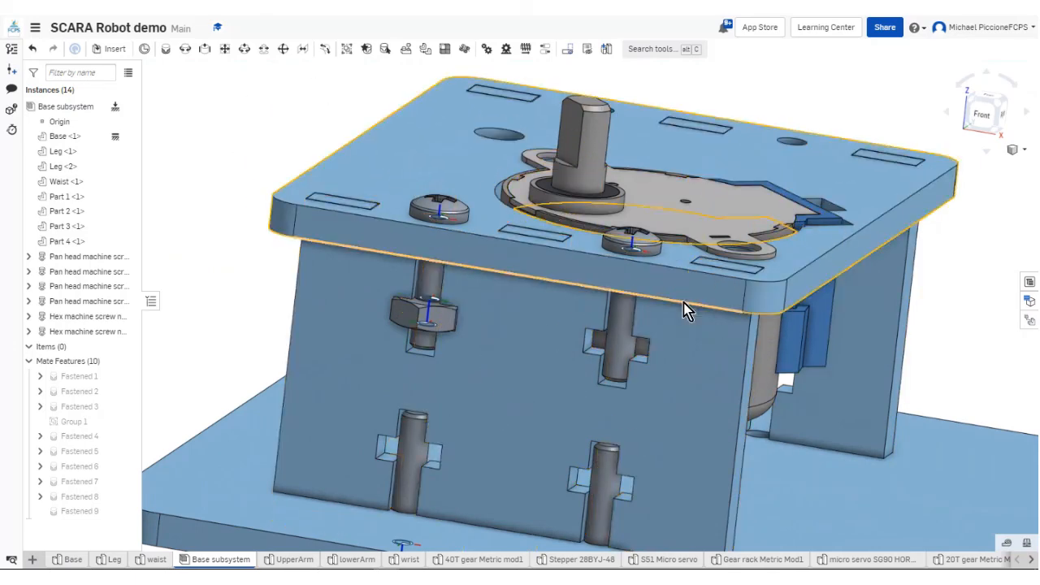
# Step: Set up a Replicate of the front-left waist screw and its mated hex nut, matching faces in parts
pyautogui.click(407, 52)
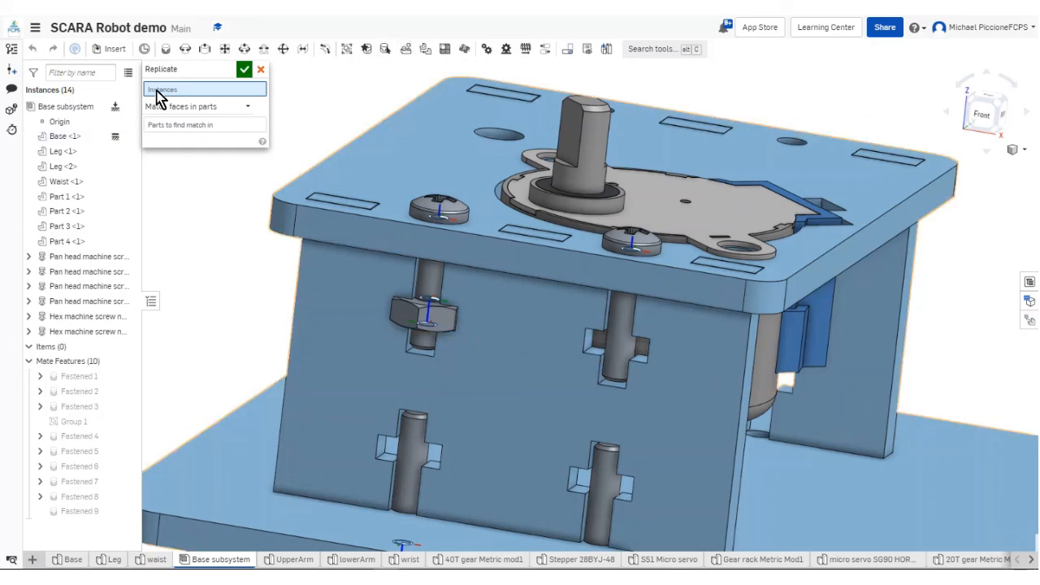
pyautogui.click(438, 210)
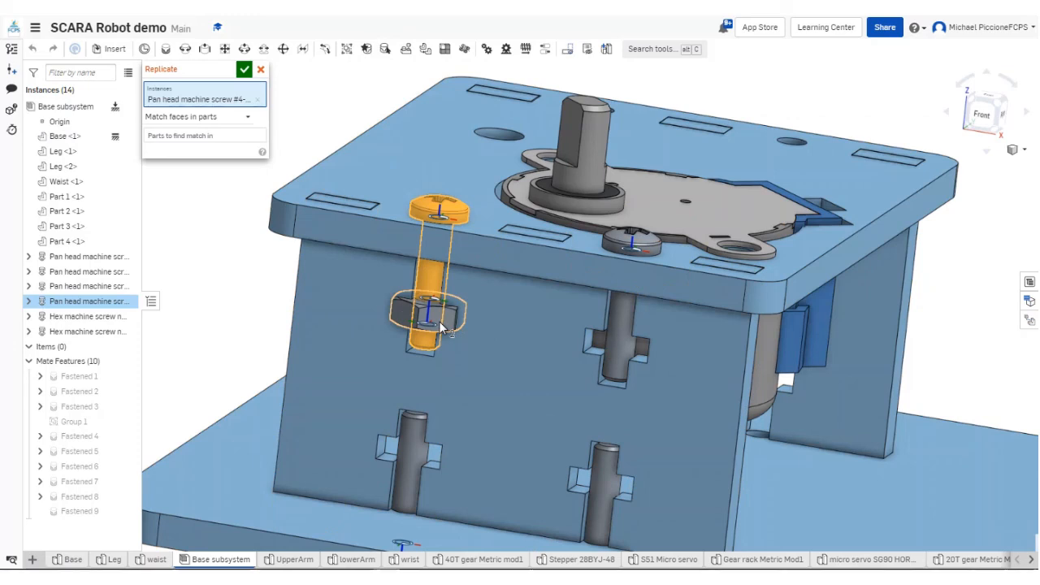
pyautogui.click(439, 321)
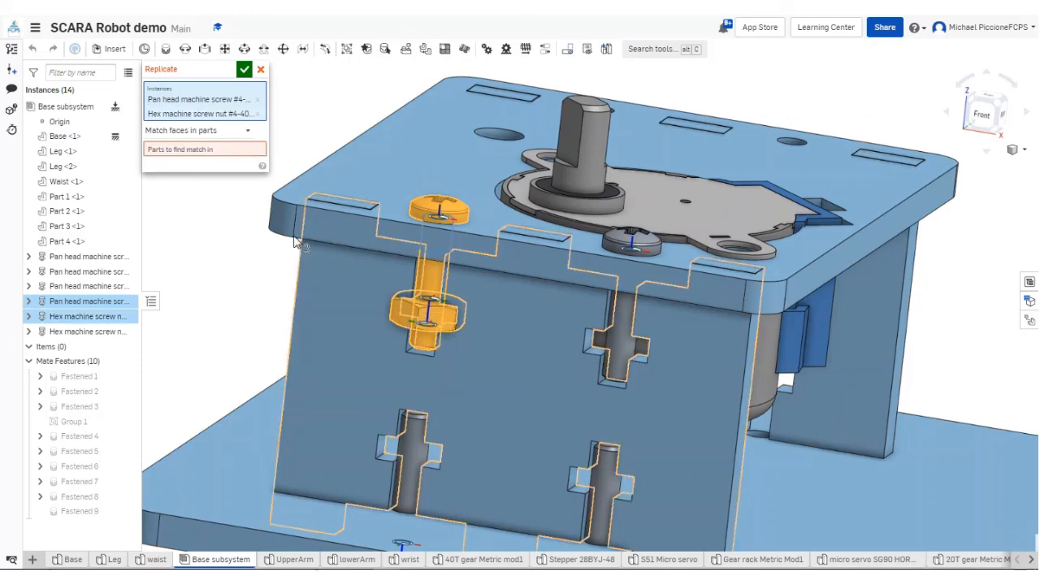
pyautogui.click(203, 132)
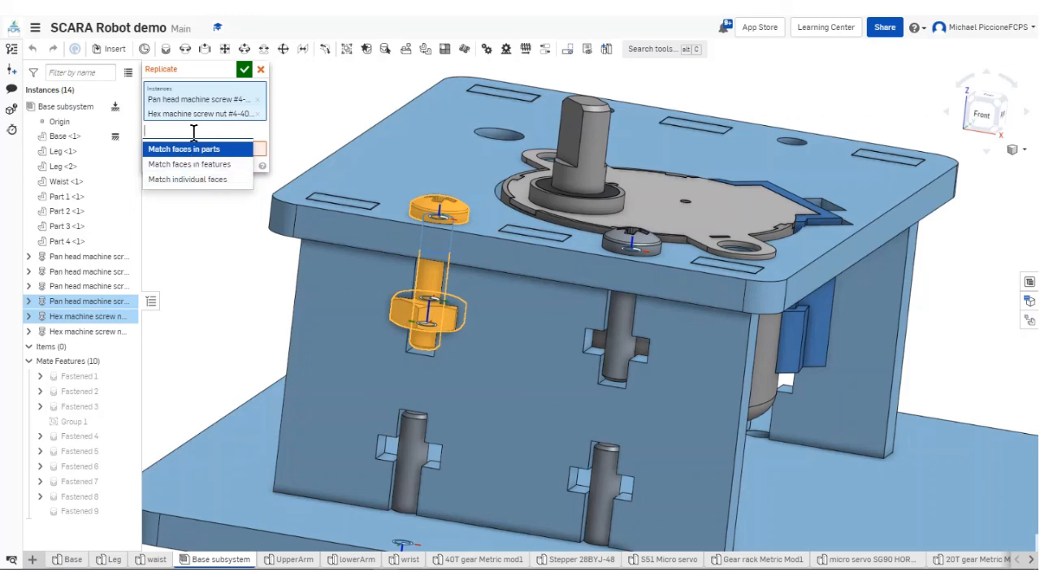
pyautogui.click(199, 149)
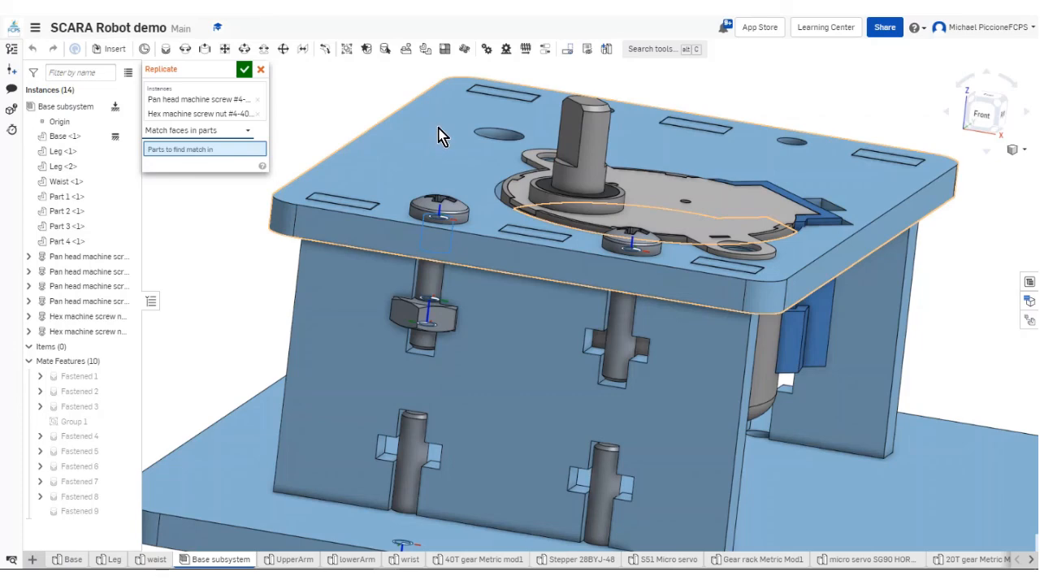
# Step: Choose the waist plate as the part to find matches in, check the copies at its other holes, and accept the replication
pyautogui.moveTo(439, 127); pyautogui.dragTo(435, 146, button='right')
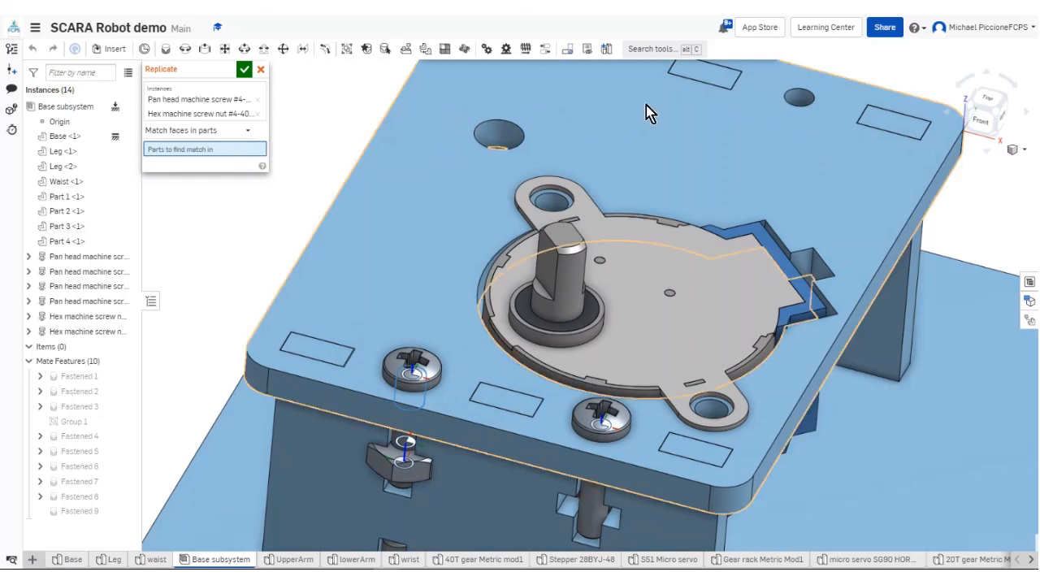
pyautogui.click(792, 106)
pyautogui.scroll(-3, 742, 133)
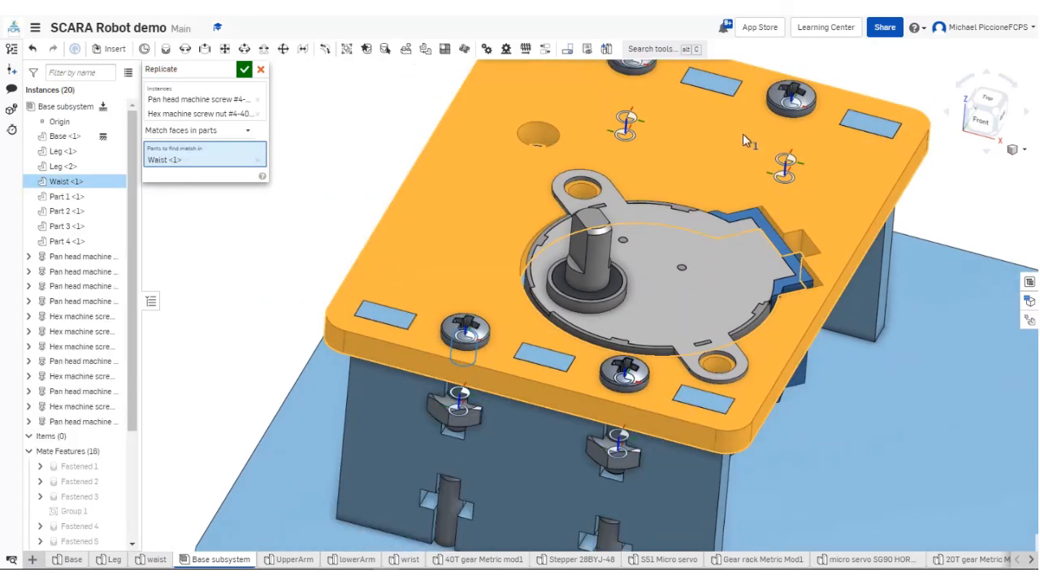
pyautogui.moveTo(740, 134); pyautogui.dragTo(697, 196, button='middle')
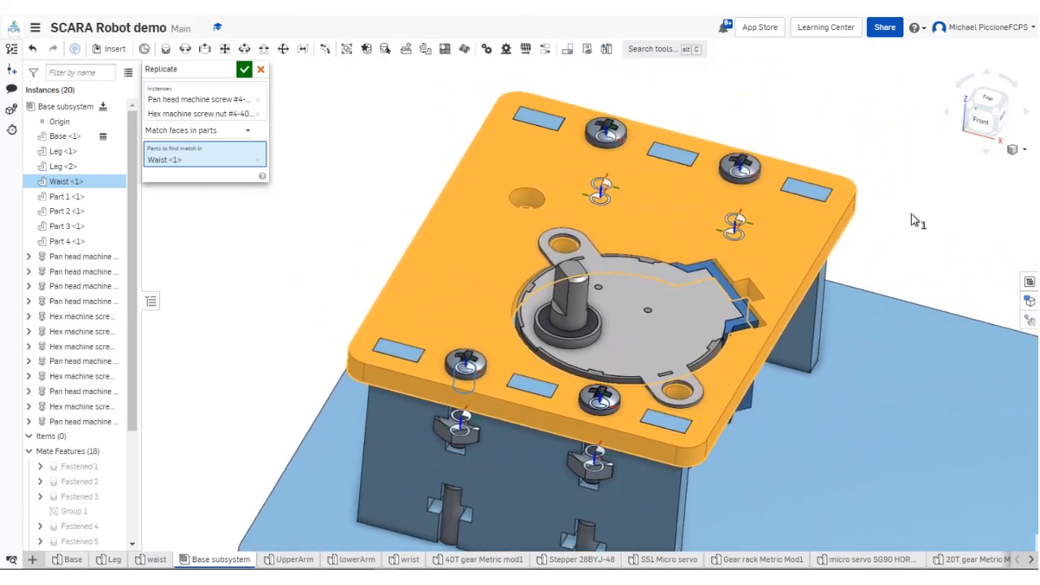
pyautogui.moveTo(912, 220)
pyautogui.mouseDown(button='right')
pyautogui.moveTo(845, 224)
pyautogui.moveTo(796, 246)
pyautogui.moveTo(748, 239)
pyautogui.moveTo(908, 207)
pyautogui.mouseUp(button='right')
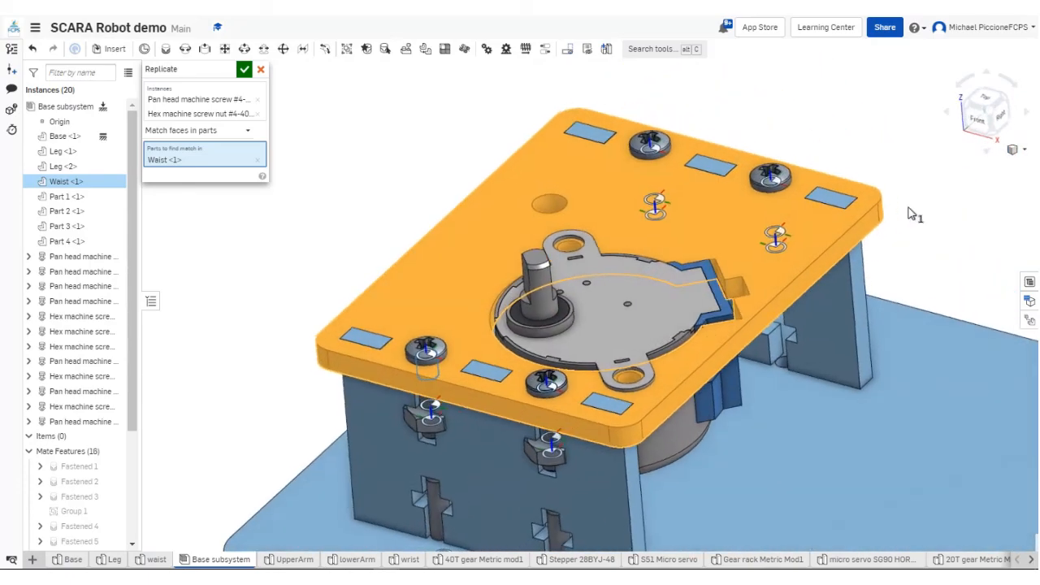
pyautogui.click(243, 71)
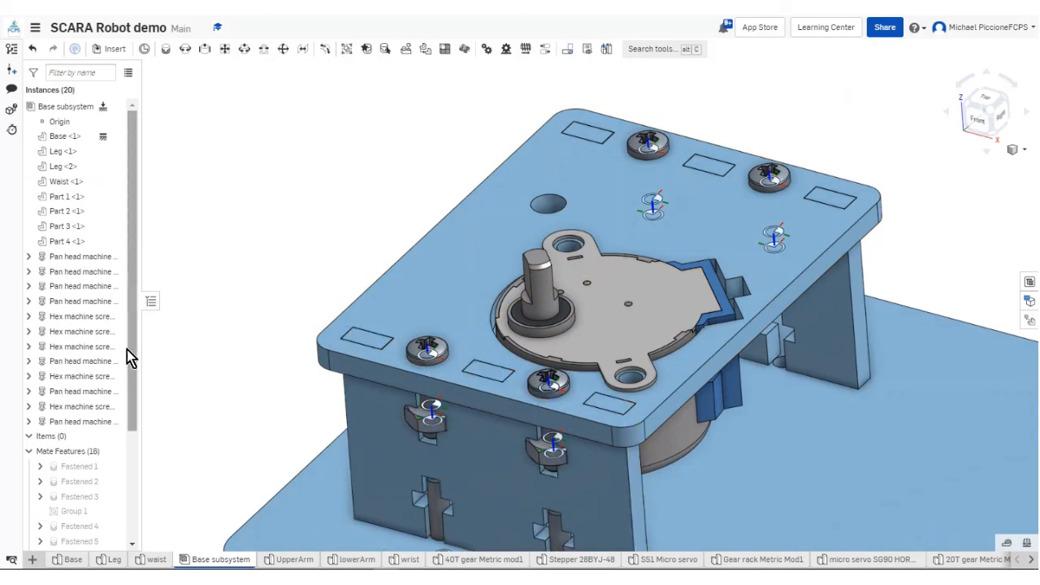
# Step: Find the duplicate pan head machine screw in the waist's front-right hole through its fastened mate and delete it from the instances
pyautogui.moveTo(127, 349); pyautogui.dragTo(123, 507)
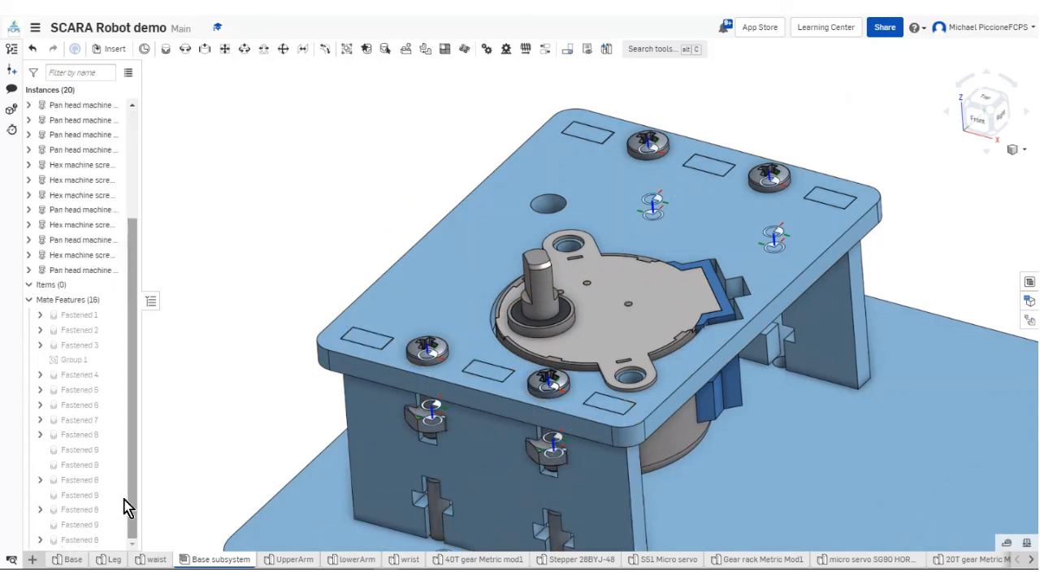
pyautogui.moveTo(81, 495)
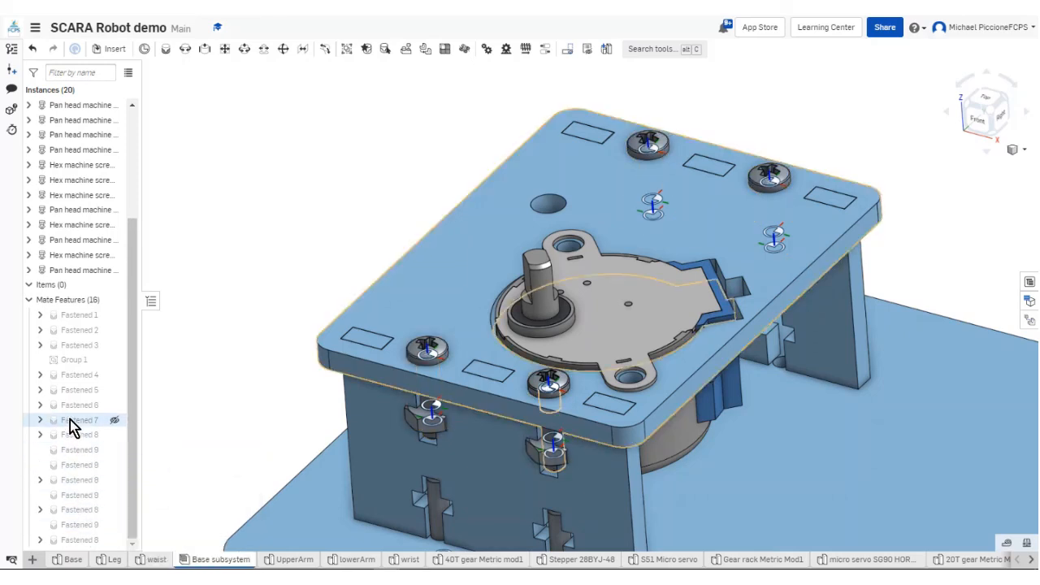
pyautogui.moveTo(72, 423)
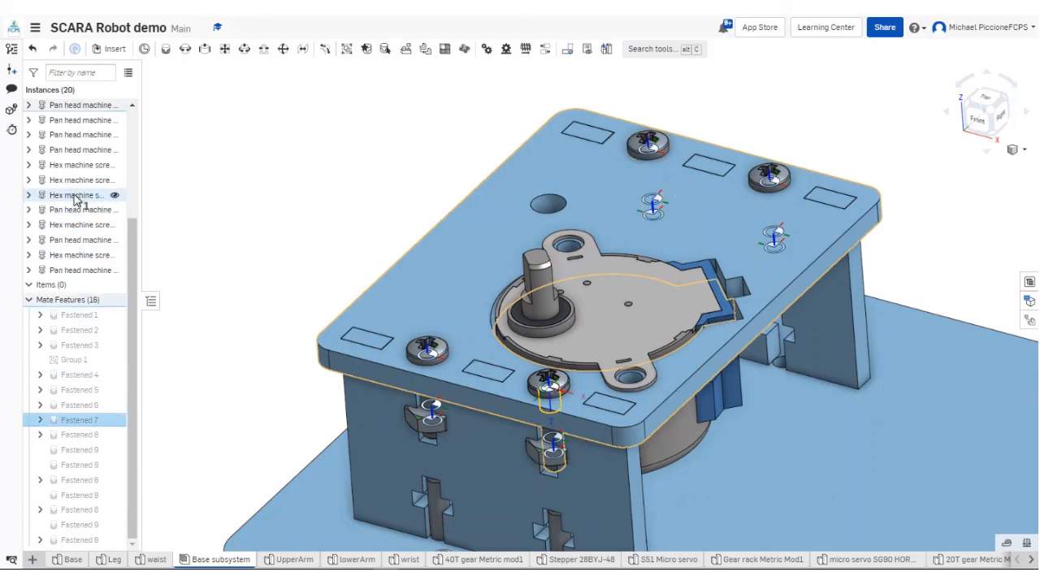
pyautogui.click(206, 182)
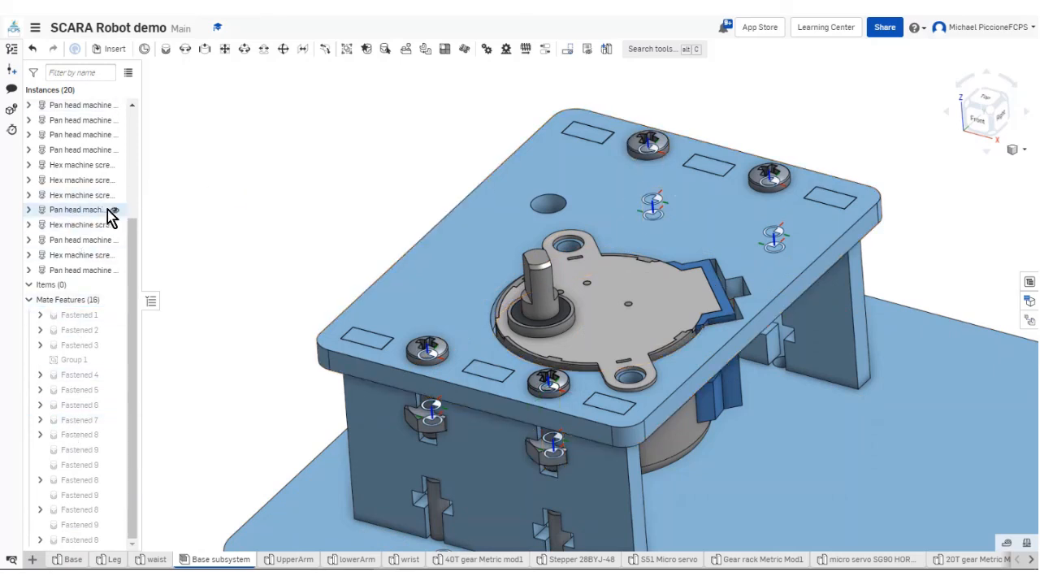
pyautogui.click(65, 105)
pyautogui.scroll(3, 121, 137)
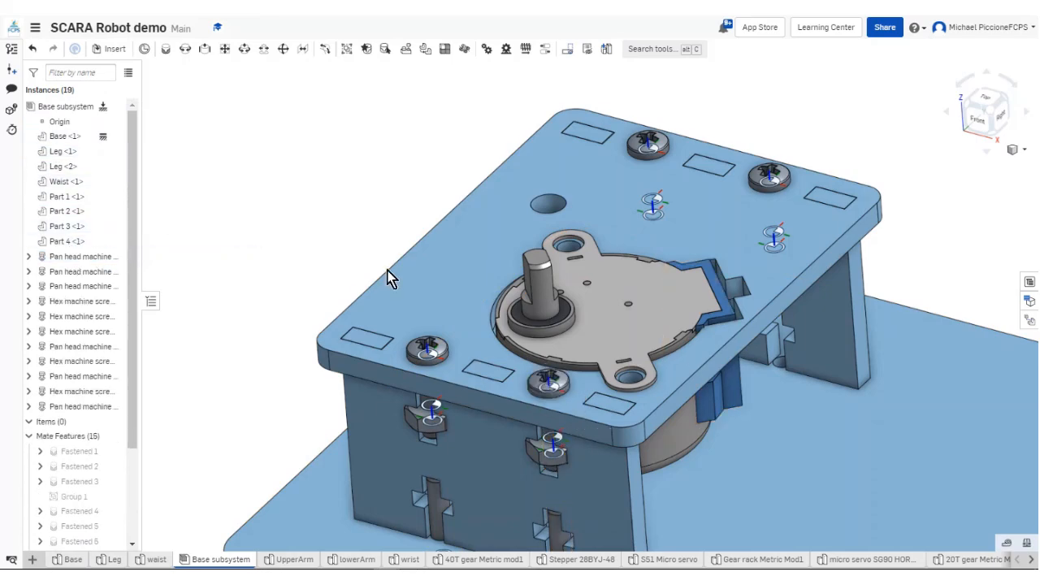
pyautogui.press('Delete')
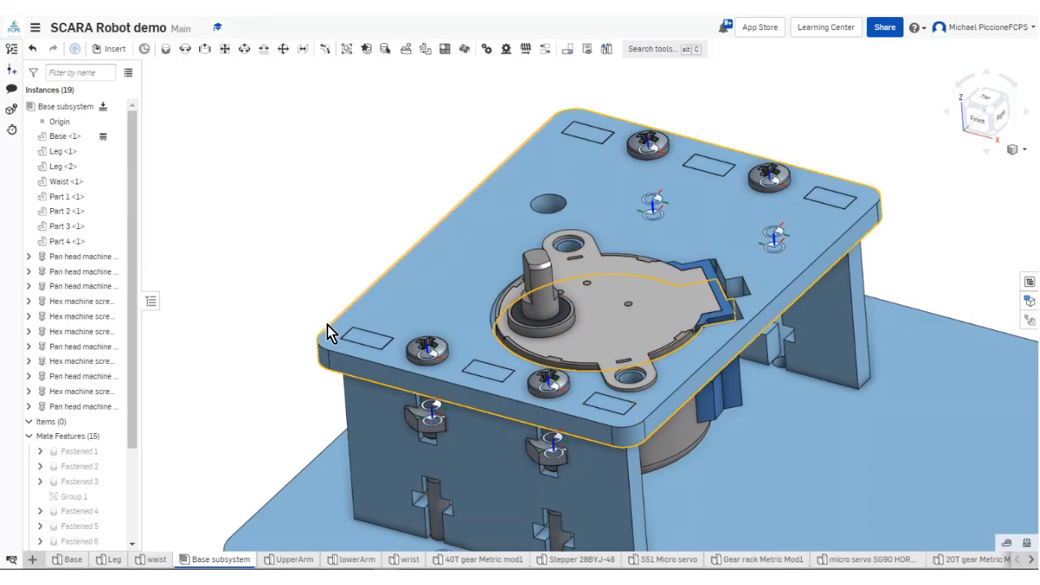
# Step: Check the screws and nuts from the front and start a Fastened mate for the loose hex nut below the base
pyautogui.moveTo(327, 326); pyautogui.dragTo(448, 295, button='right')
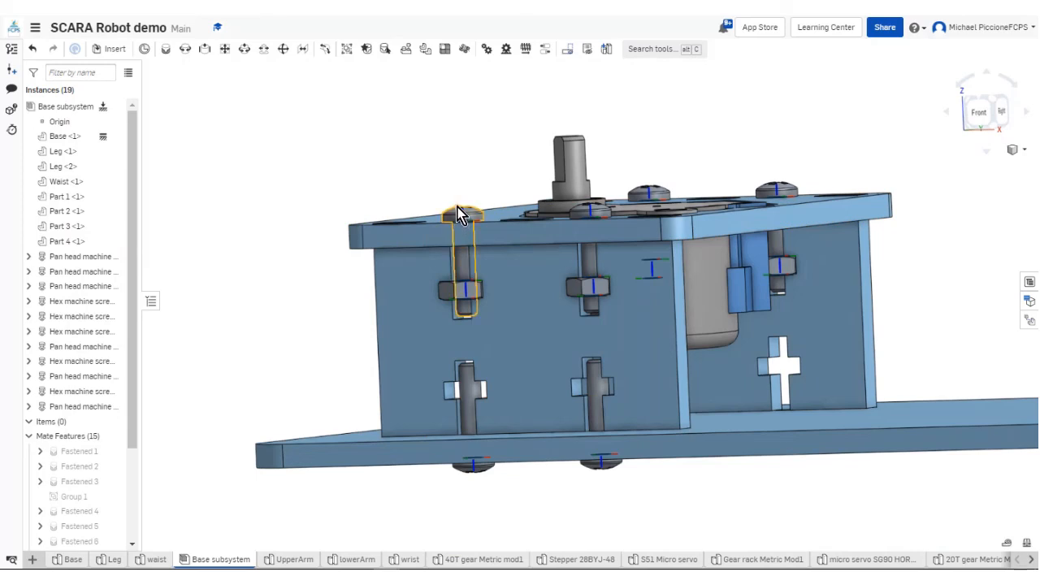
pyautogui.scroll(-2, 574, 443)
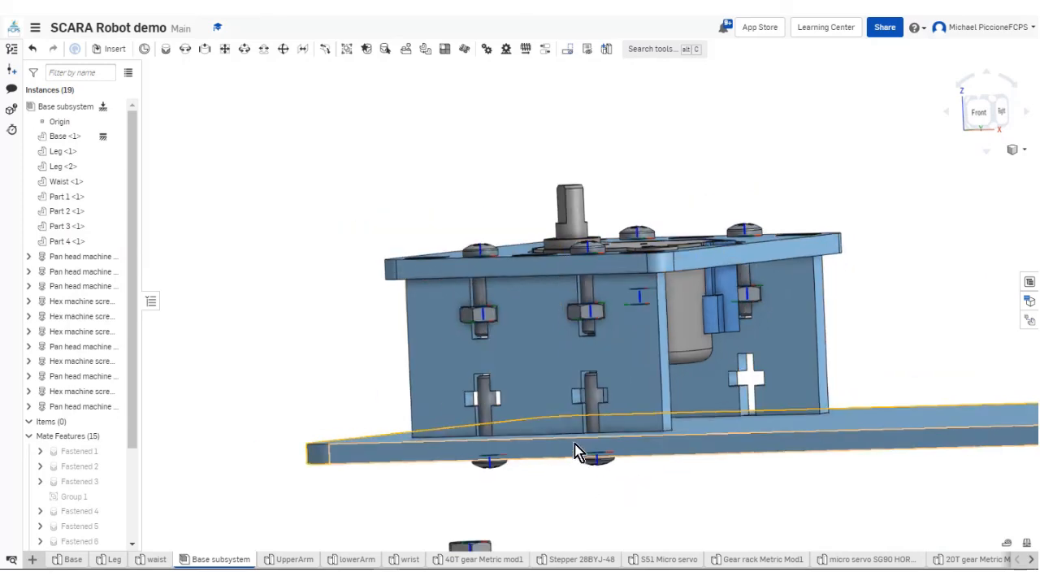
pyautogui.moveTo(576, 444); pyautogui.dragTo(576, 458, button='right')
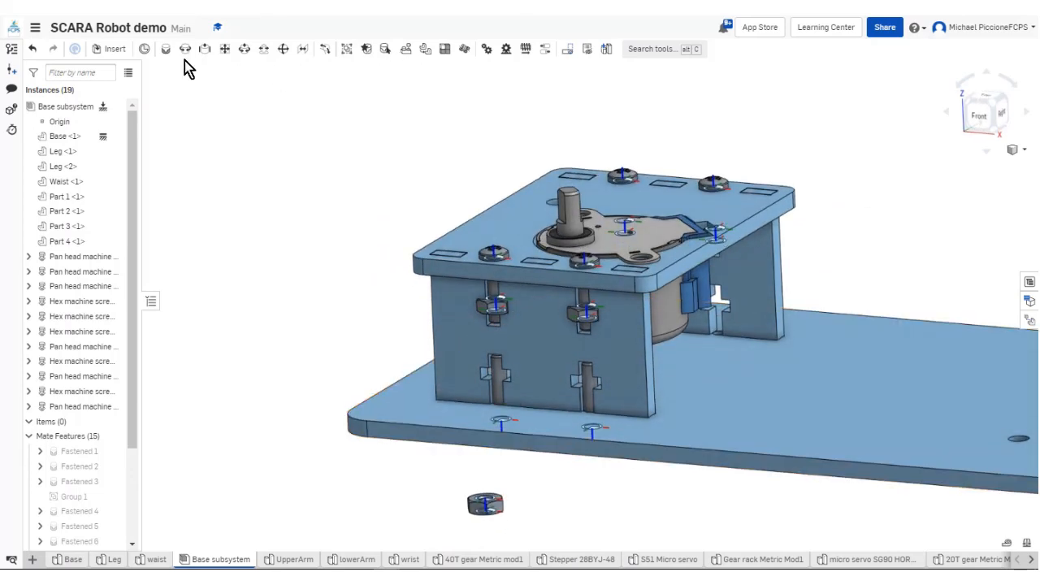
pyautogui.click(167, 50)
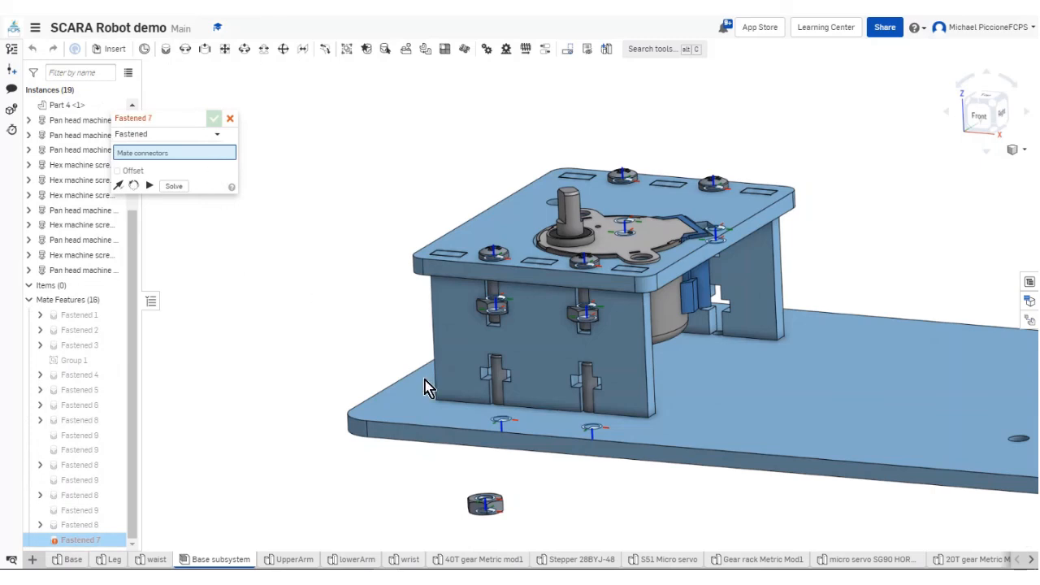
# Step: Fasten the loose hex nut to the unfinished pan head screw under the base using their mate connectors
pyautogui.scroll(5, 494, 480)
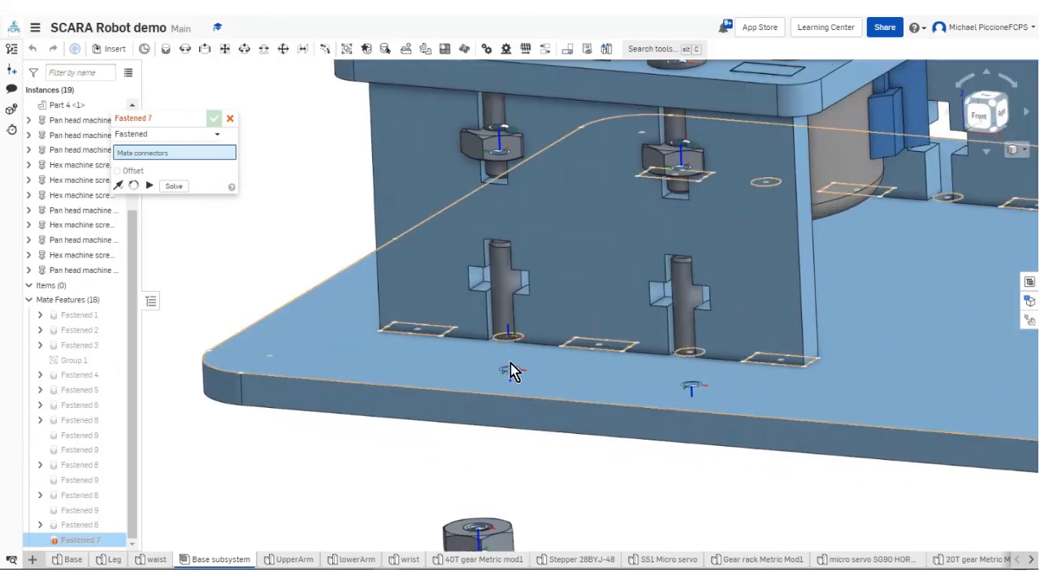
pyautogui.click(510, 374)
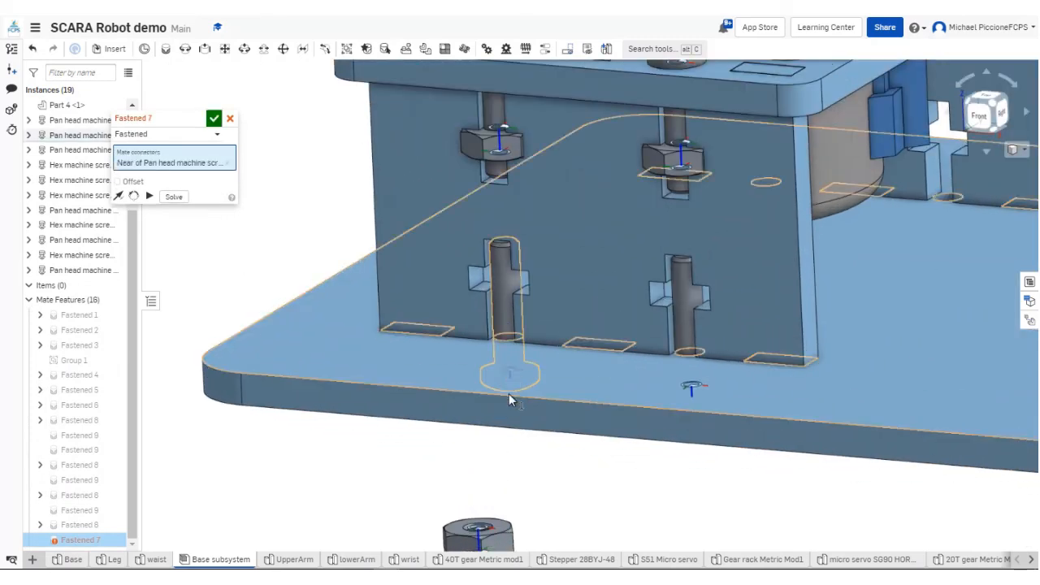
pyautogui.moveTo(548, 457); pyautogui.dragTo(559, 388, button='middle')
pyautogui.moveTo(559, 393)
pyautogui.mouseDown(button='right')
pyautogui.moveTo(570, 351)
pyautogui.moveTo(544, 394)
pyautogui.mouseUp(button='right')
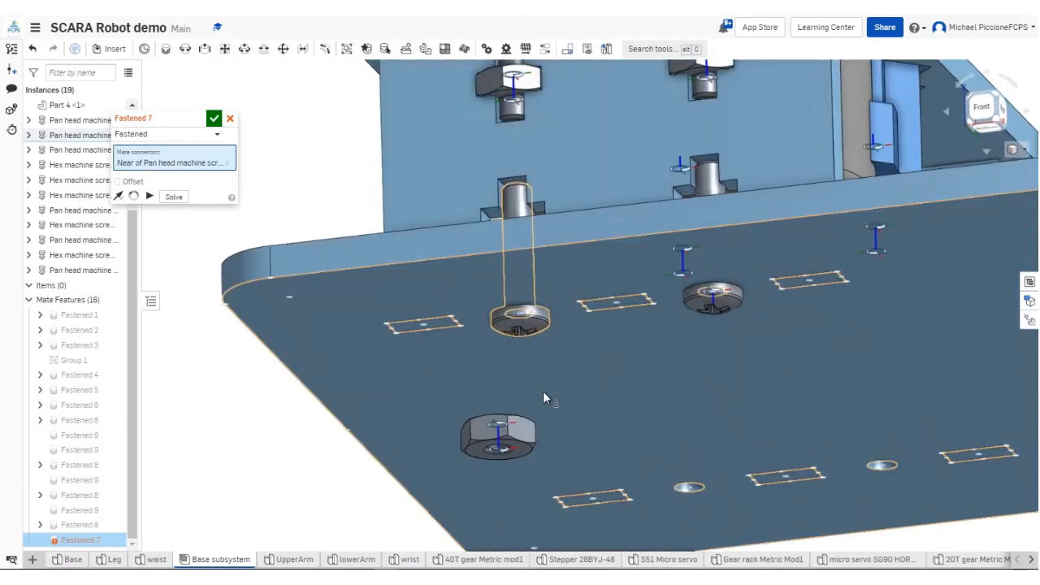
pyautogui.click(500, 451)
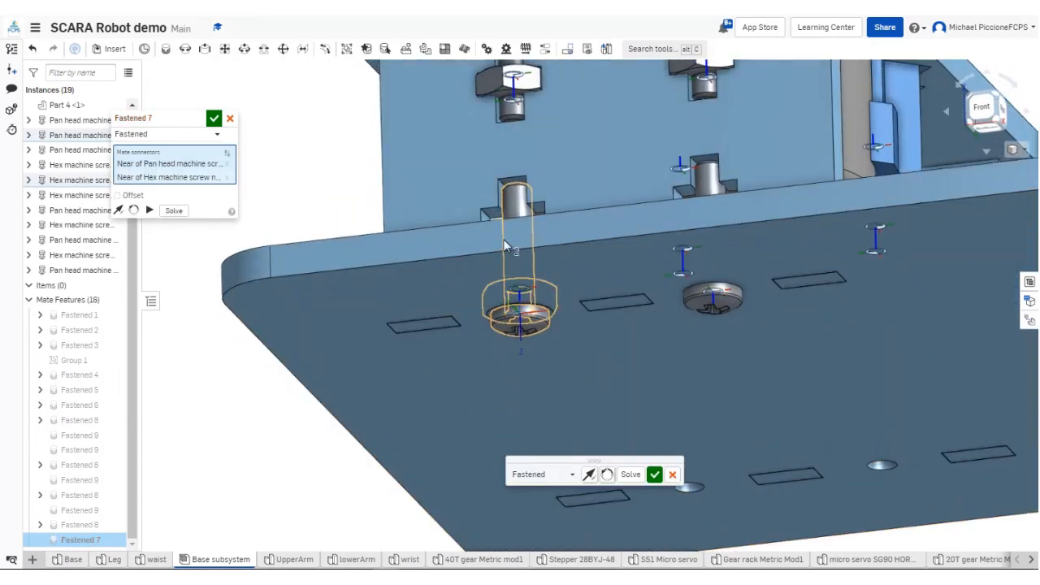
# Step: Offset the nut's Fastened mate by 5/16 in along Z and accept the mate
pyautogui.click(118, 195)
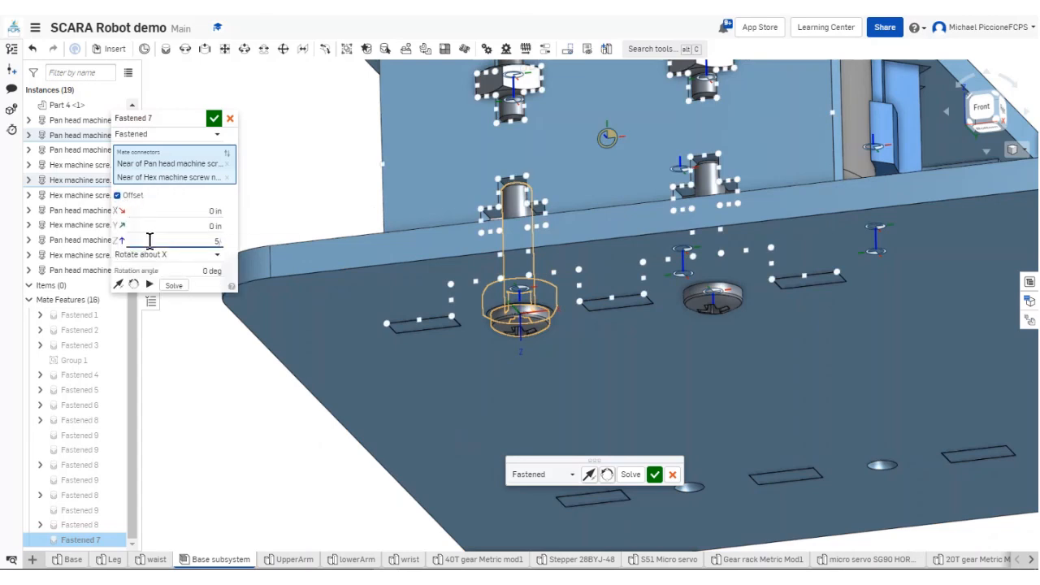
pyautogui.click(150, 240)
pyautogui.write('5/16')
pyautogui.press('Return')
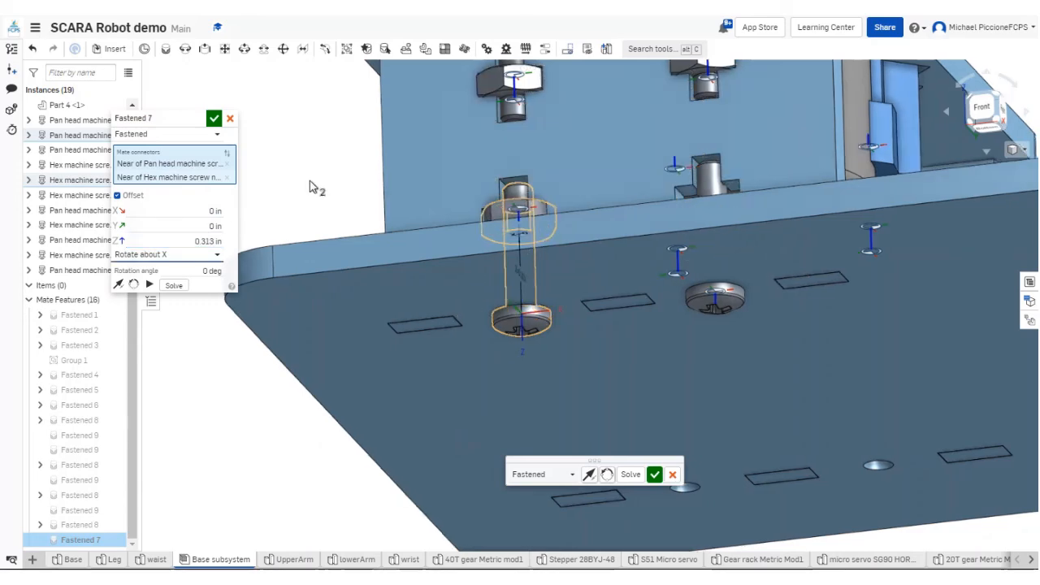
pyautogui.moveTo(310, 179); pyautogui.dragTo(309, 201, button='right')
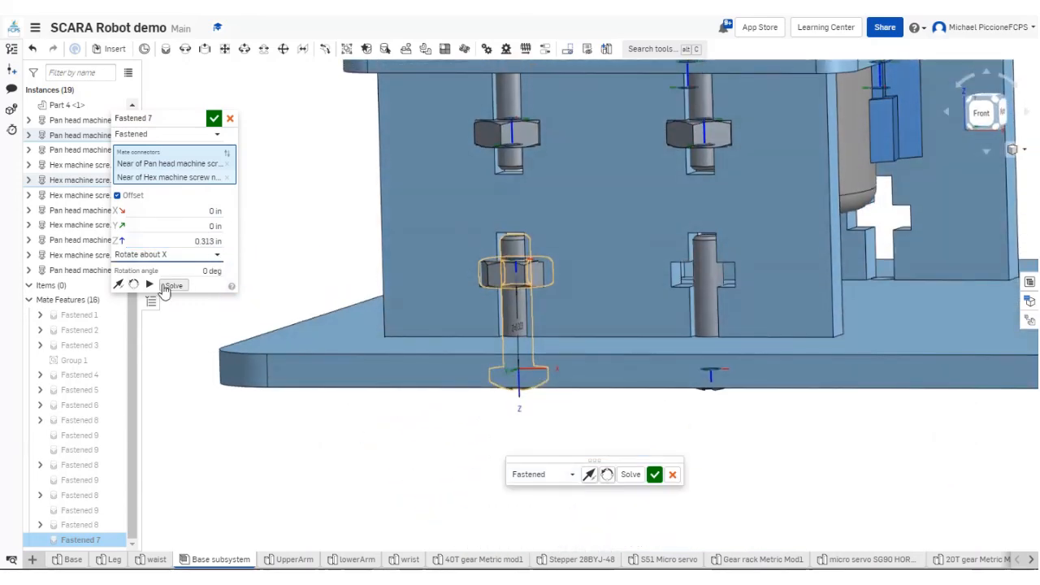
pyautogui.click(135, 284)
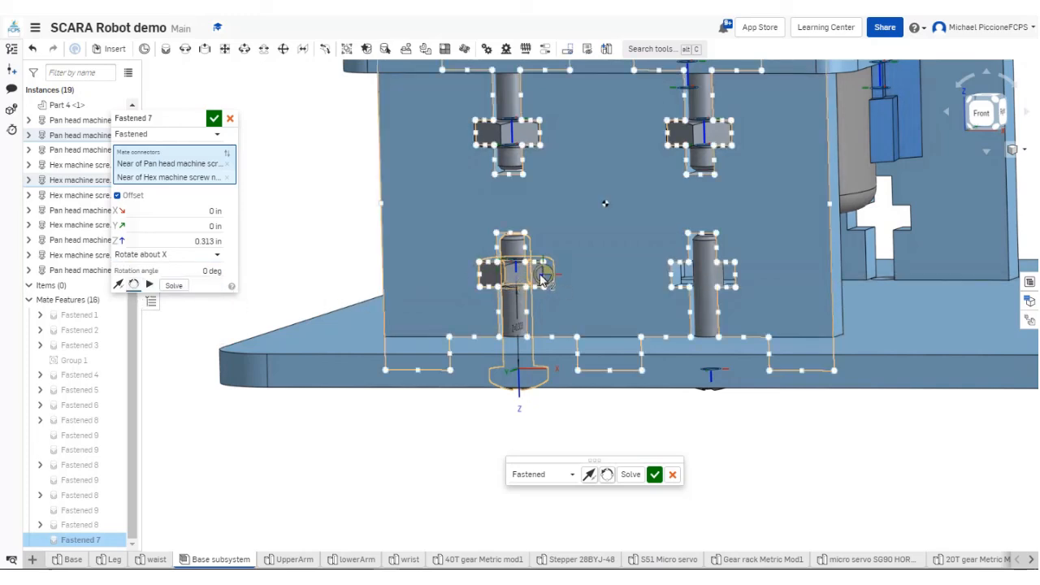
pyautogui.click(214, 119)
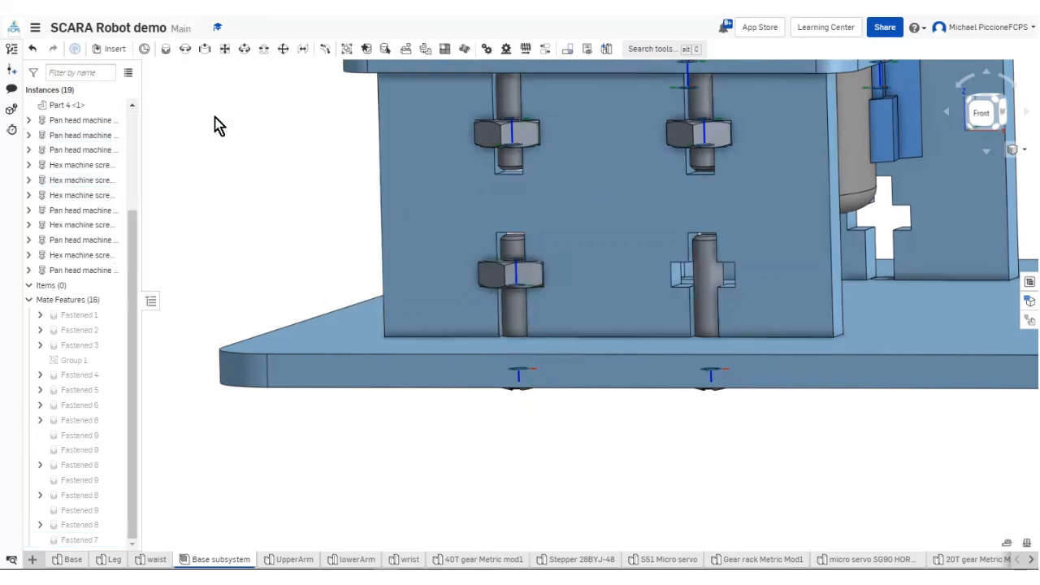
# Step: Delete the lower pan head machine screw #4-40 x 0.5 that has no nut
pyautogui.click(703, 278)
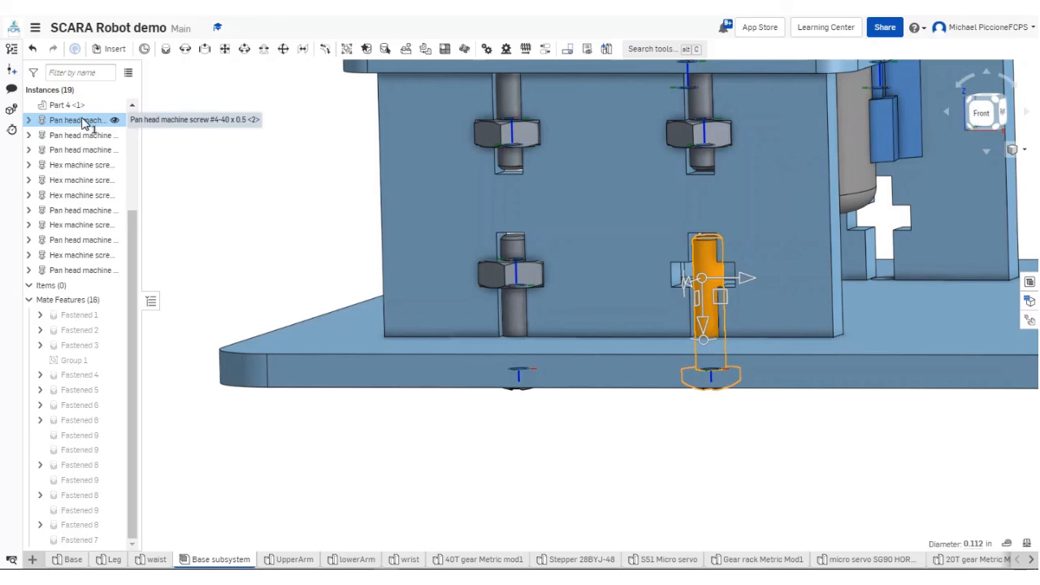
pyautogui.press('Delete')
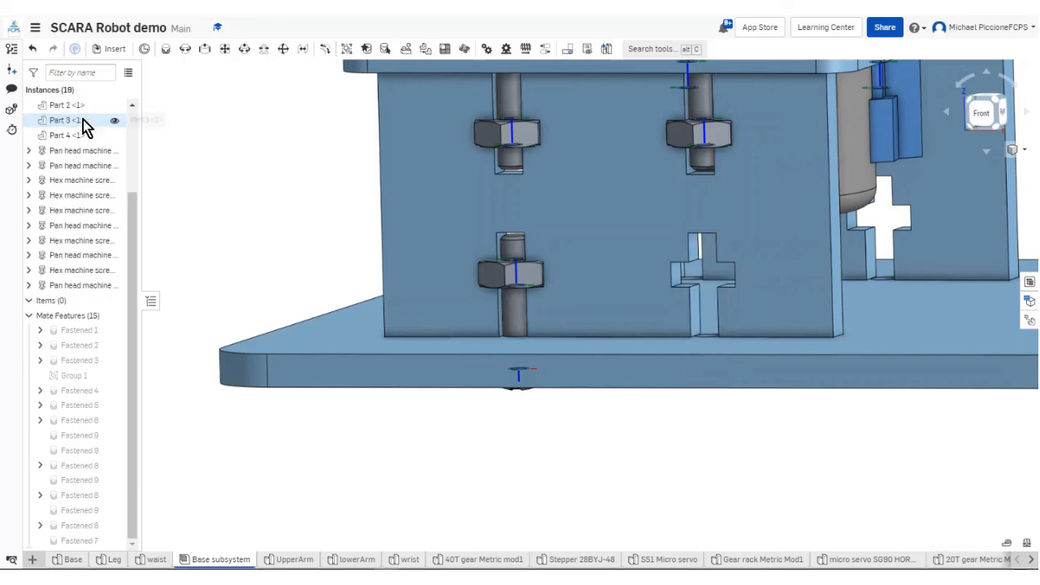
# Step: Replicate the lower pan head screw and its hex nut using Match edges on face on the base's underside
pyautogui.click(408, 50)
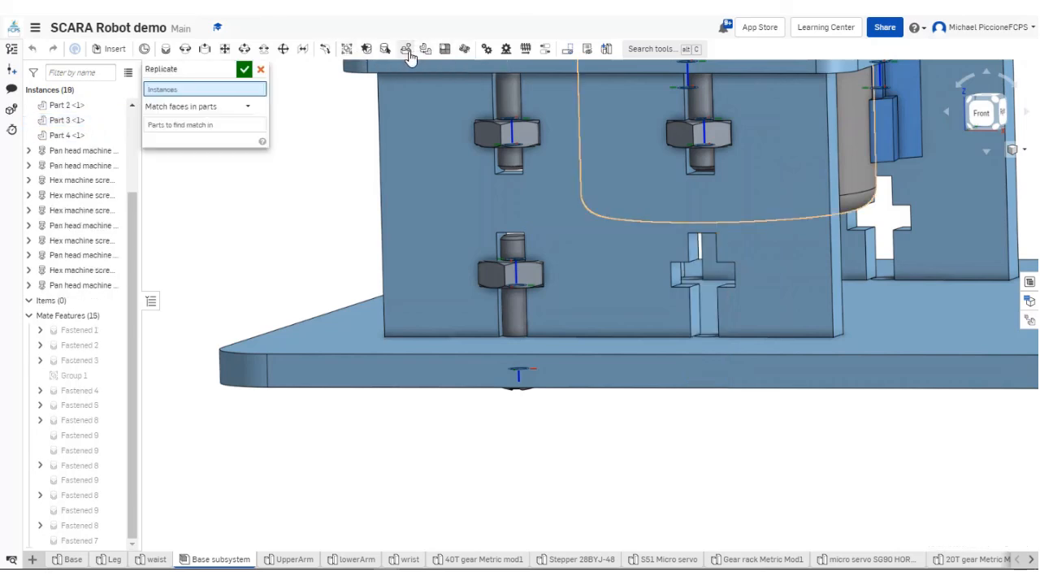
pyautogui.click(516, 300)
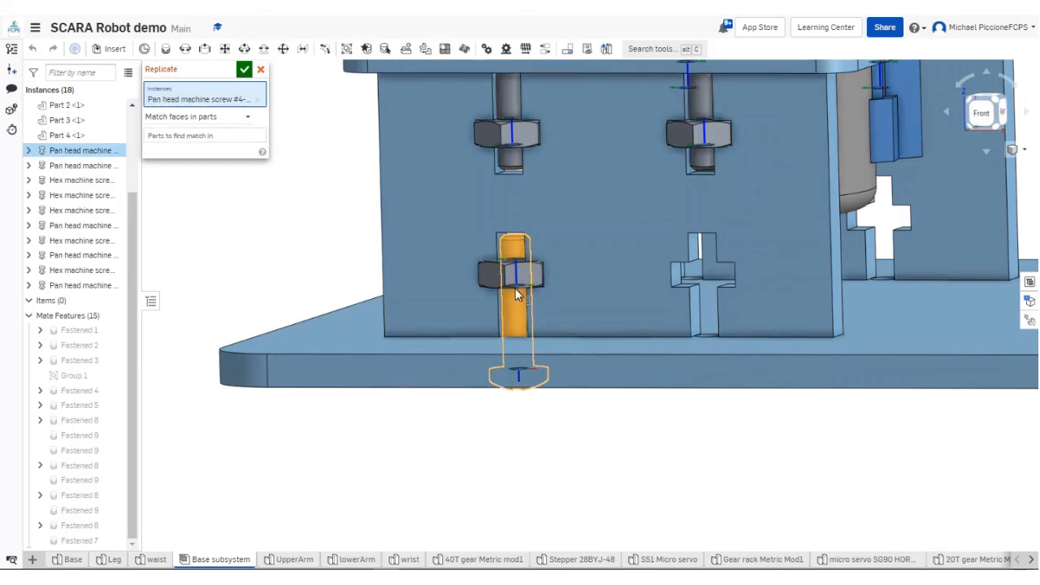
pyautogui.click(494, 258)
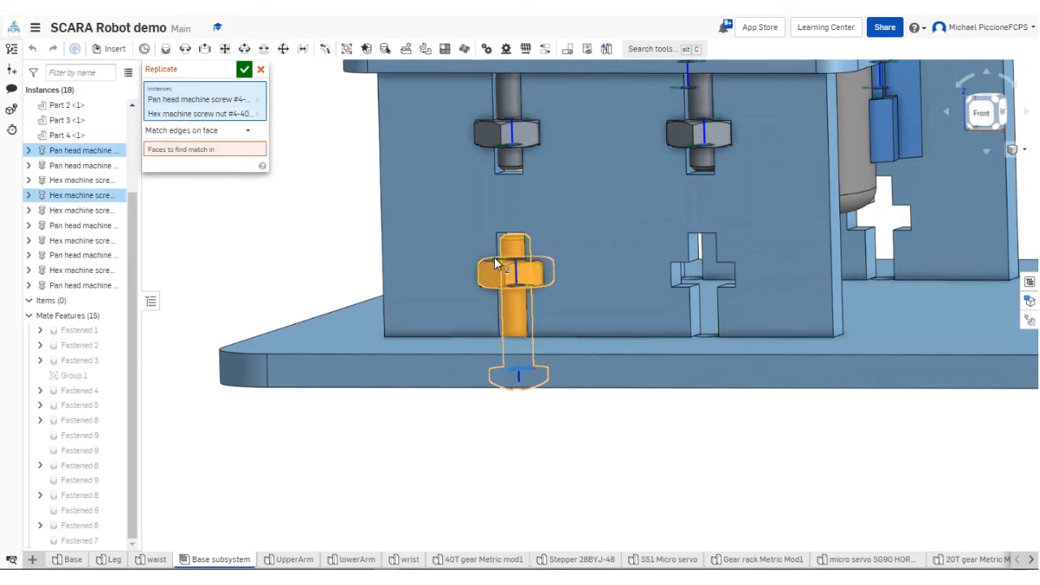
pyautogui.click(209, 147)
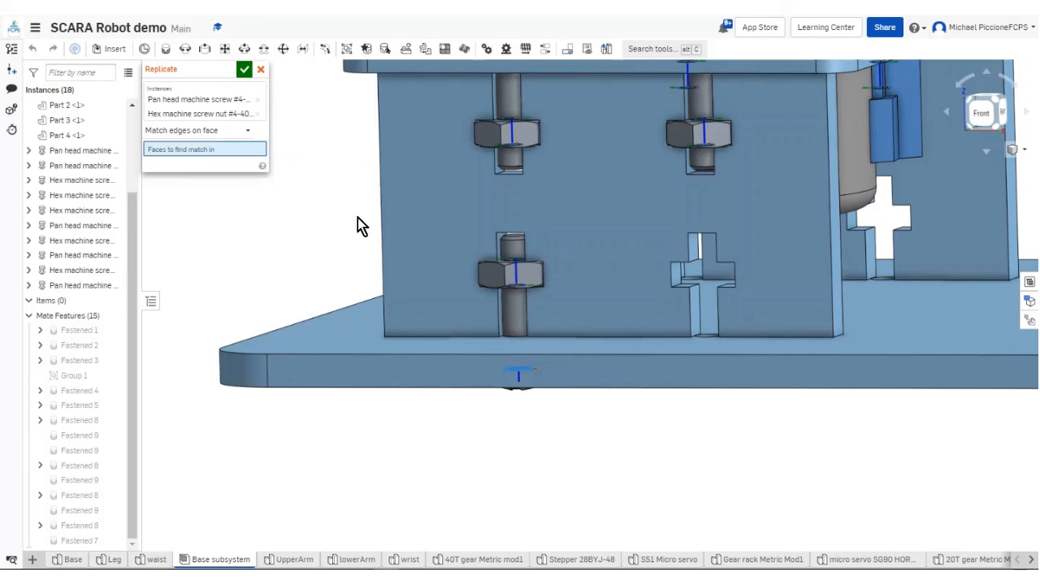
pyautogui.moveTo(358, 218); pyautogui.dragTo(290, 205, button='middle')
pyautogui.scroll(-3, 290, 204)
pyautogui.moveTo(444, 256); pyautogui.dragTo(441, 237, button='right')
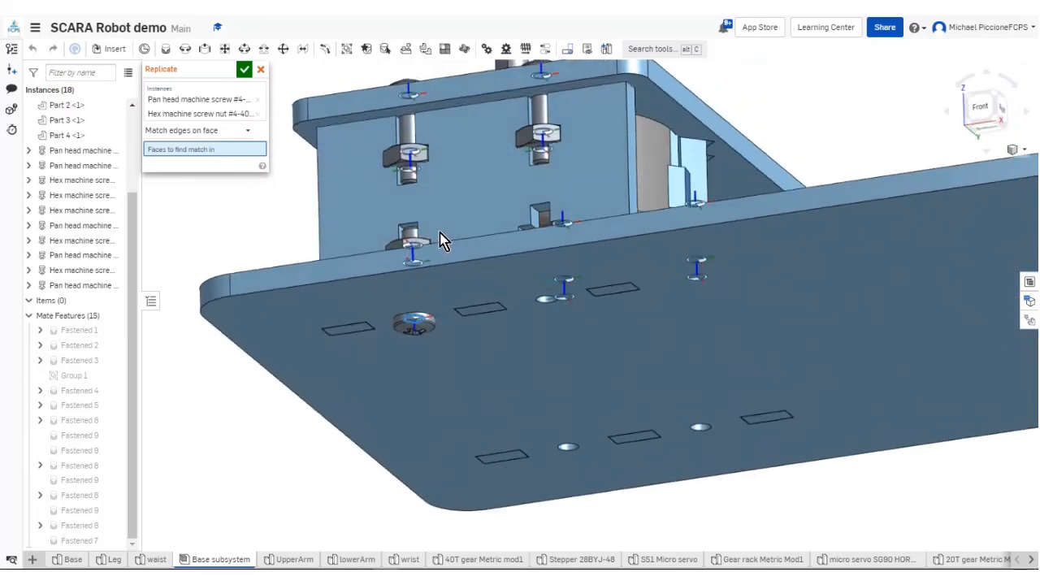
pyautogui.click(555, 349)
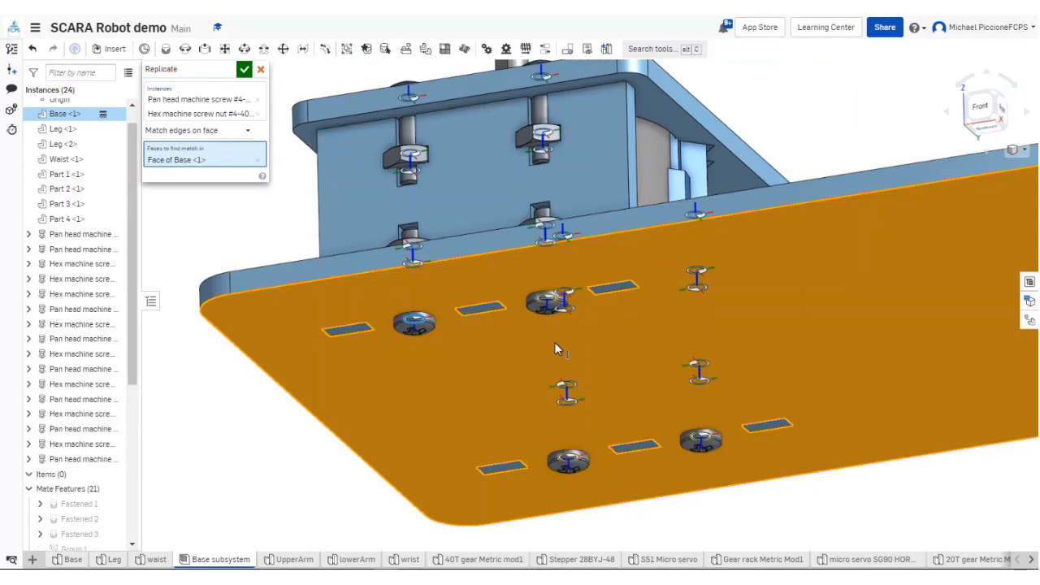
pyautogui.scroll(-5, 690, 419)
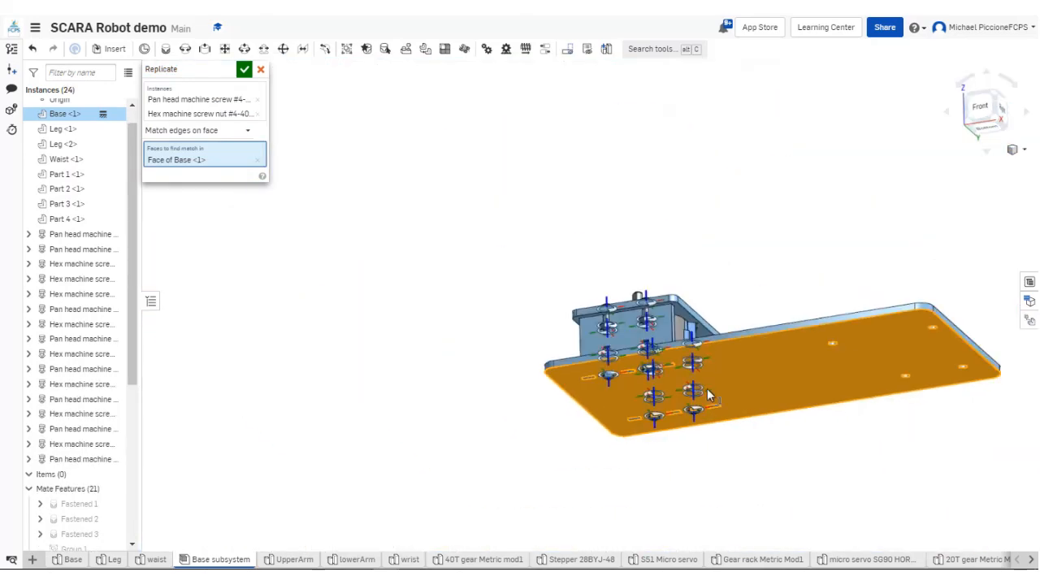
pyautogui.scroll(5, 869, 357)
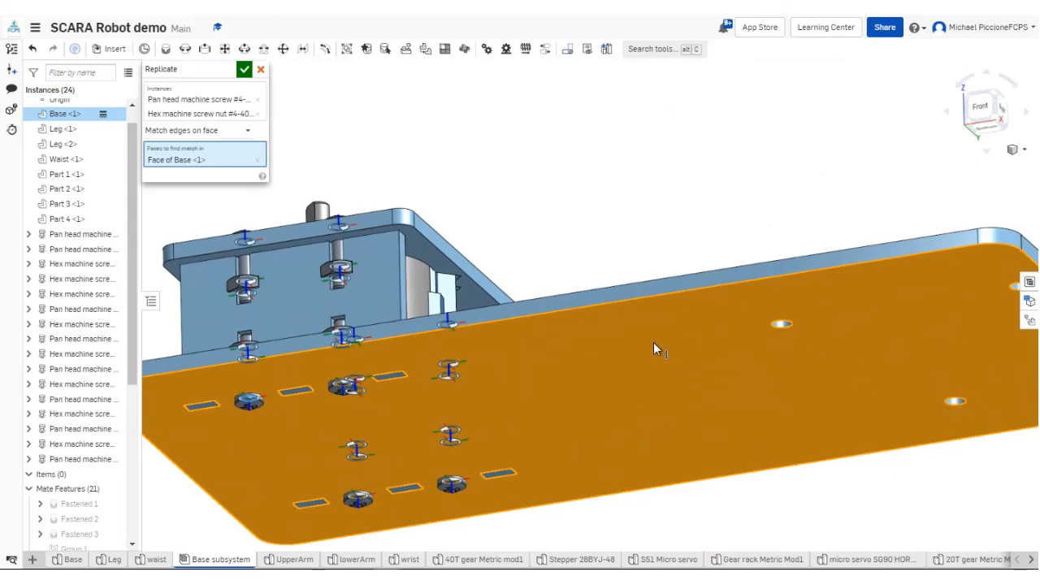
pyautogui.scroll(-3, 653, 346)
pyautogui.moveTo(290, 306); pyautogui.dragTo(388, 322, button='right')
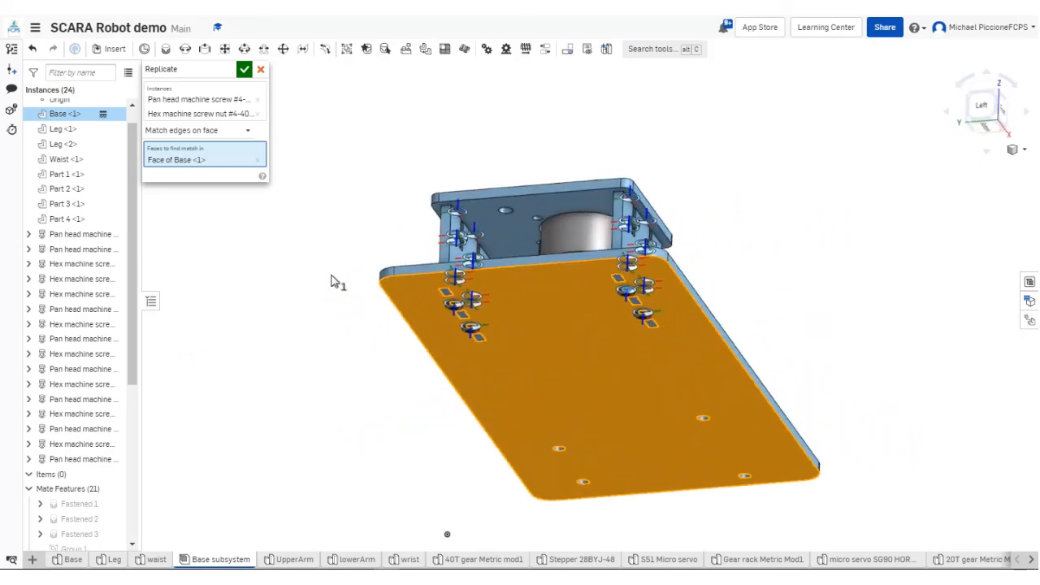
pyautogui.click(244, 71)
# Step: Try to hide the mates of the last pan head machine screw among the instances
pyautogui.moveTo(325, 214); pyautogui.dragTo(452, 257, button='right')
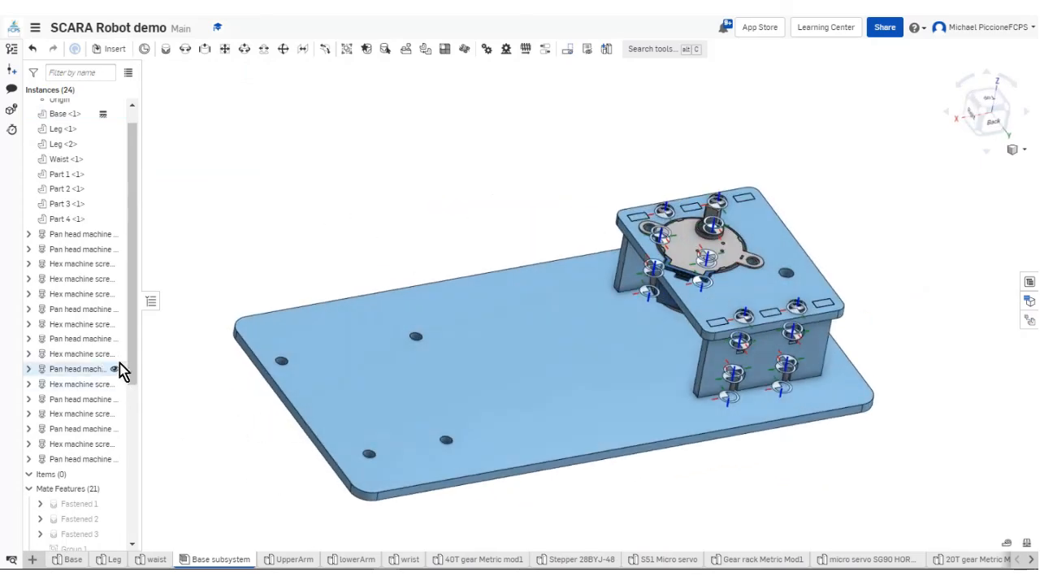
pyautogui.rightClick(70, 463)
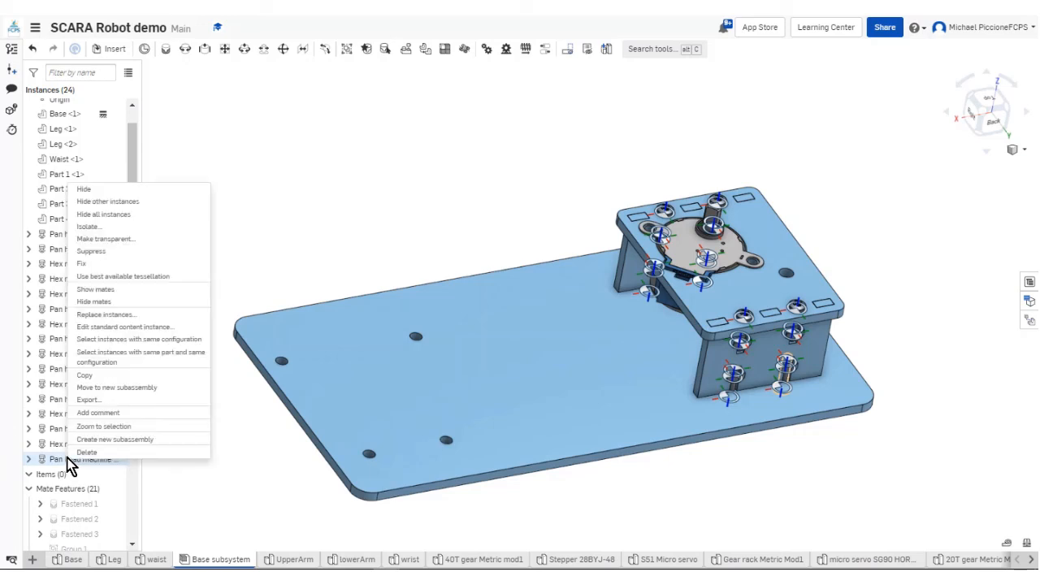
pyautogui.click(108, 302)
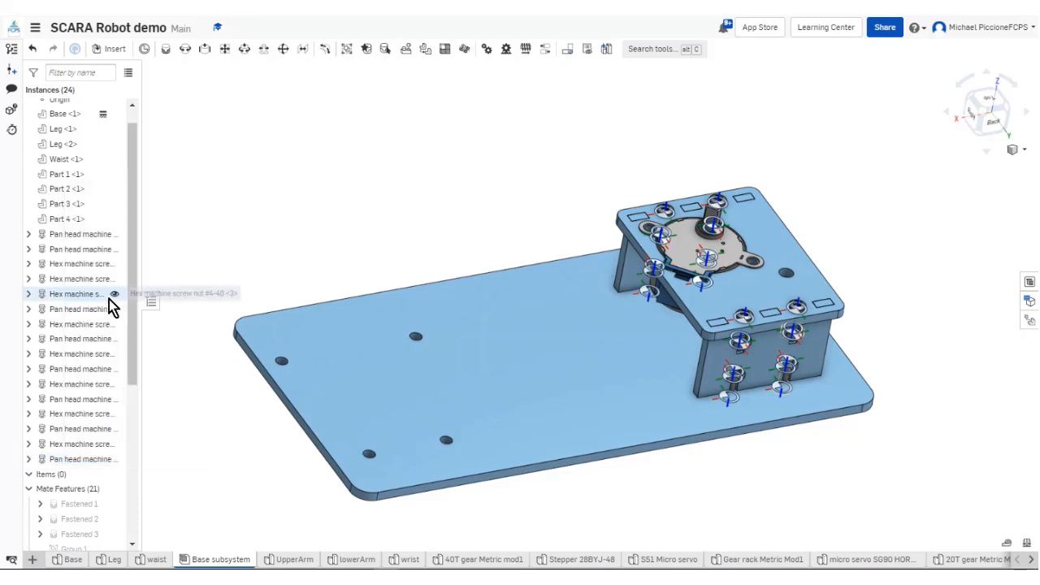
pyautogui.rightClick(89, 461)
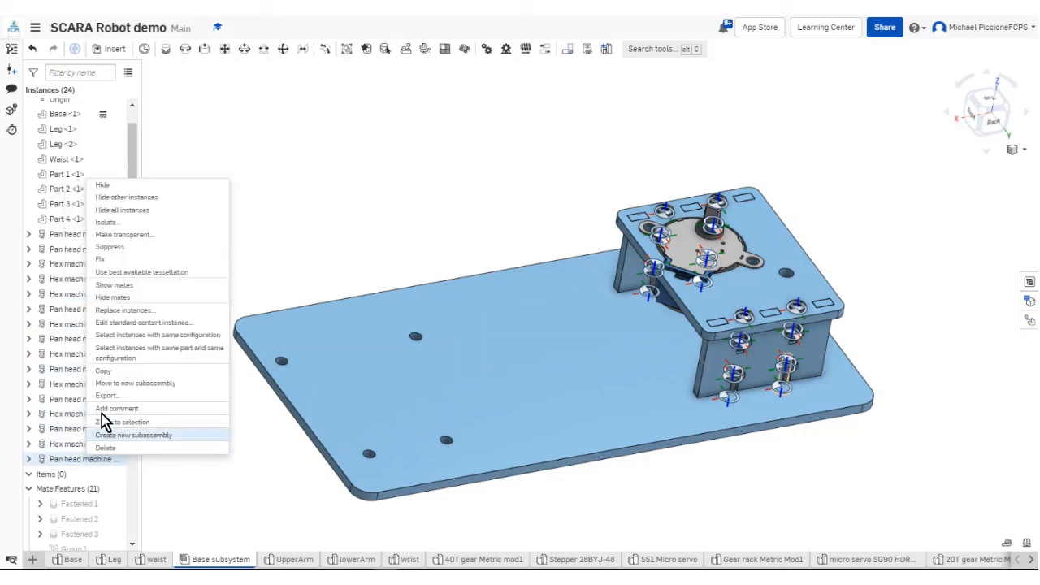
pyautogui.click(114, 298)
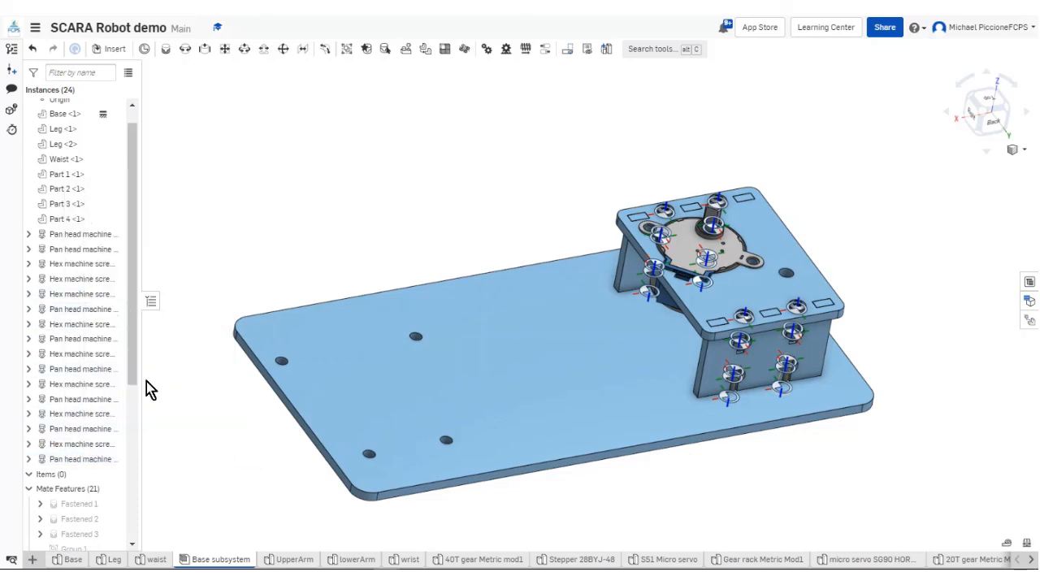
pyautogui.click(107, 467)
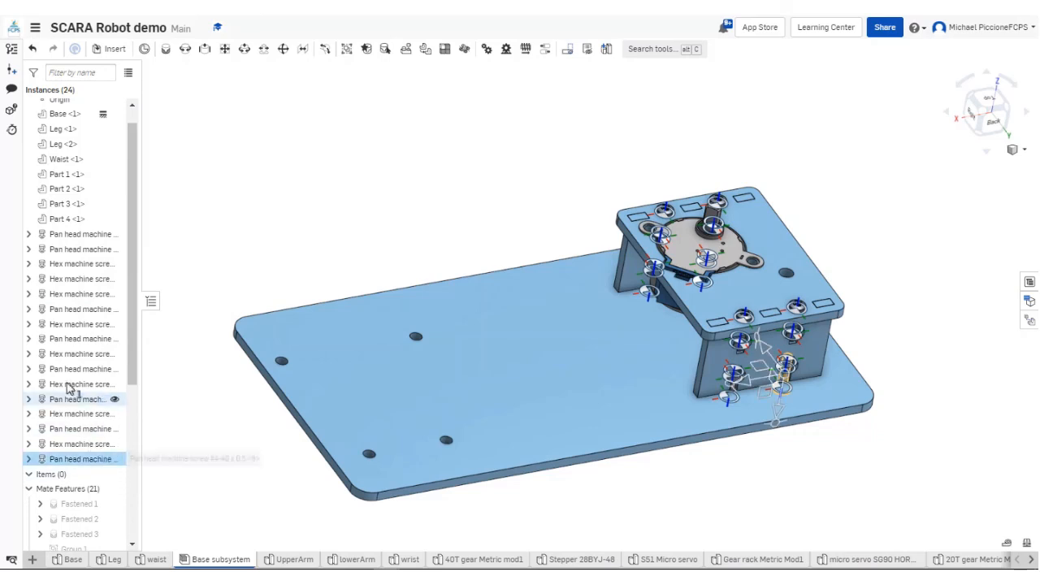
pyautogui.keyDown('shift'); pyautogui.click(75, 236); pyautogui.keyUp('shift')
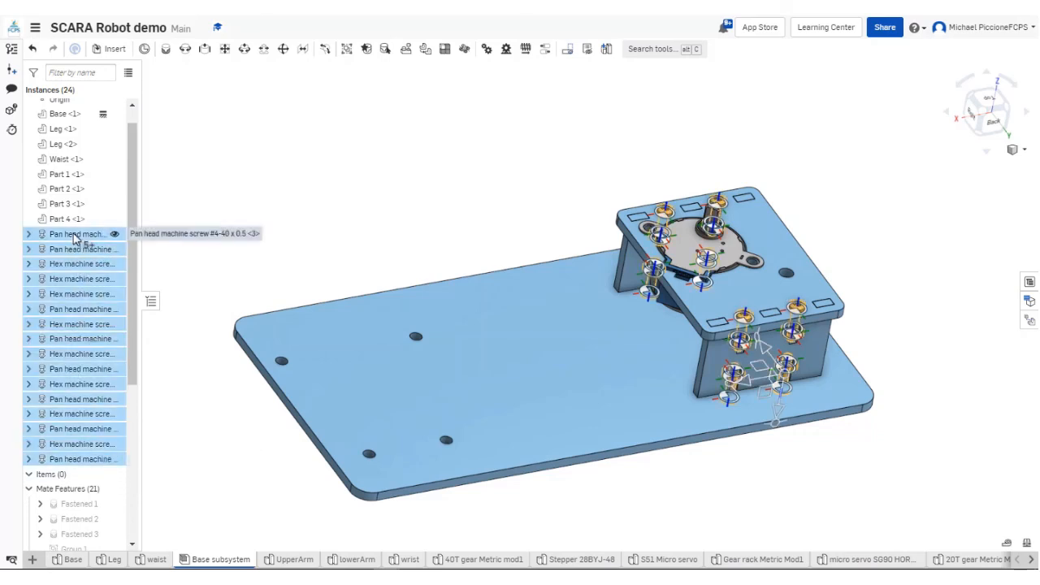
pyautogui.rightClick(76, 238)
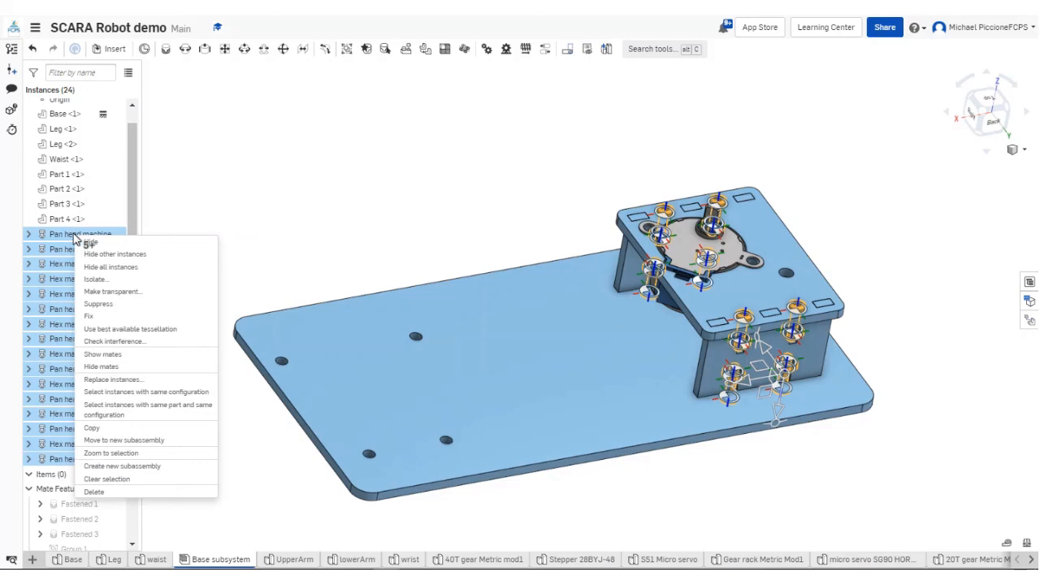
pyautogui.click(337, 193)
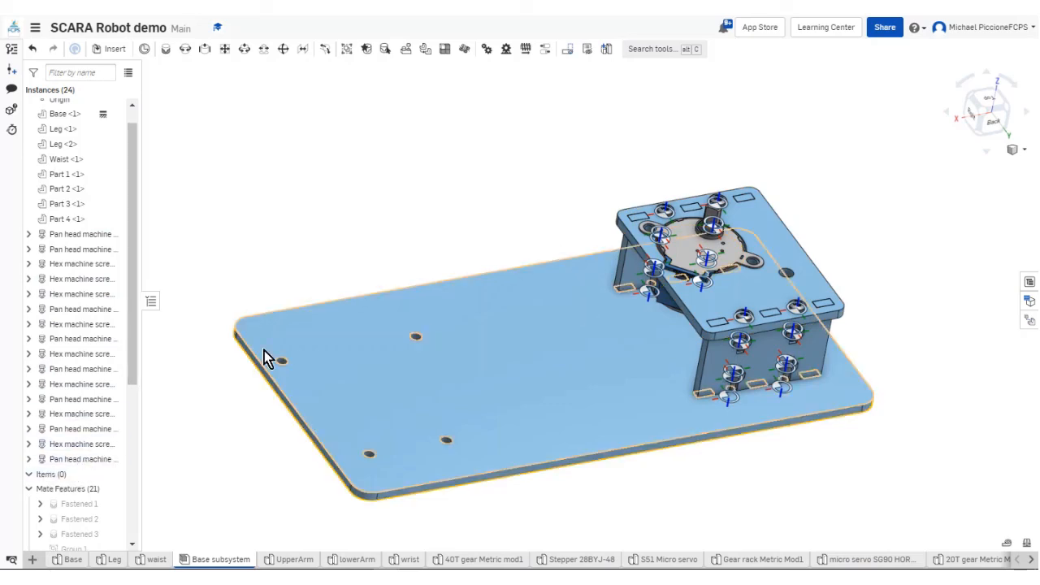
# Step: Hide the mates of all pan head machine screw and hex nut instances together, and clear the selection
pyautogui.click(91, 460)
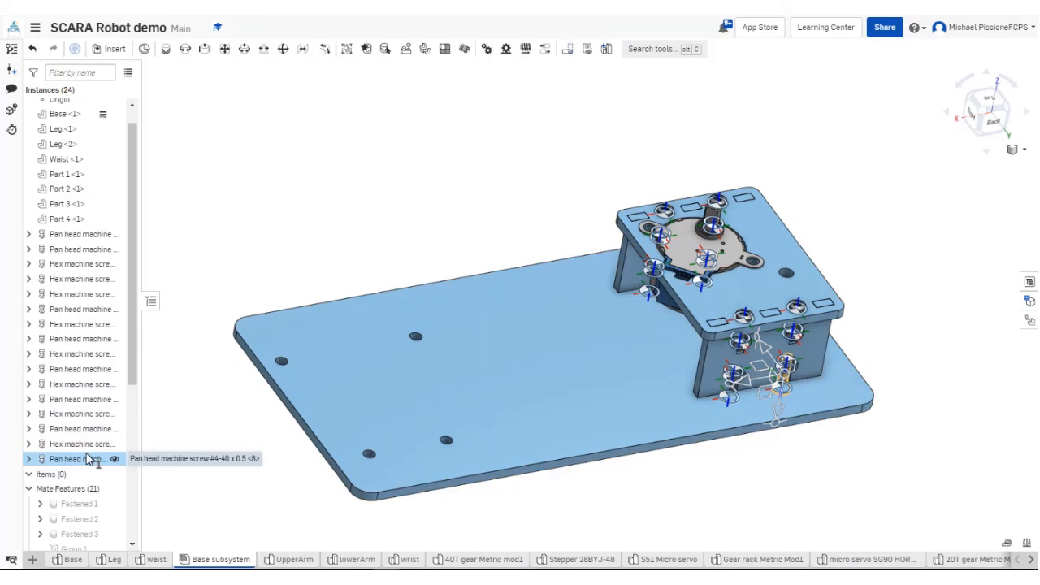
pyautogui.keyDown('shift'); pyautogui.click(72, 236); pyautogui.keyUp('shift')
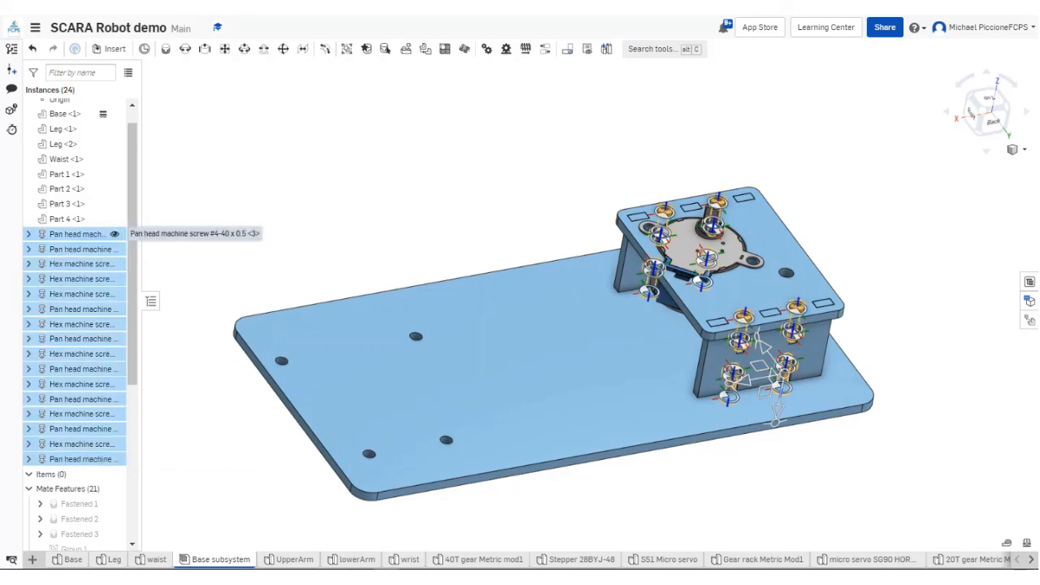
pyautogui.rightClick(71, 236)
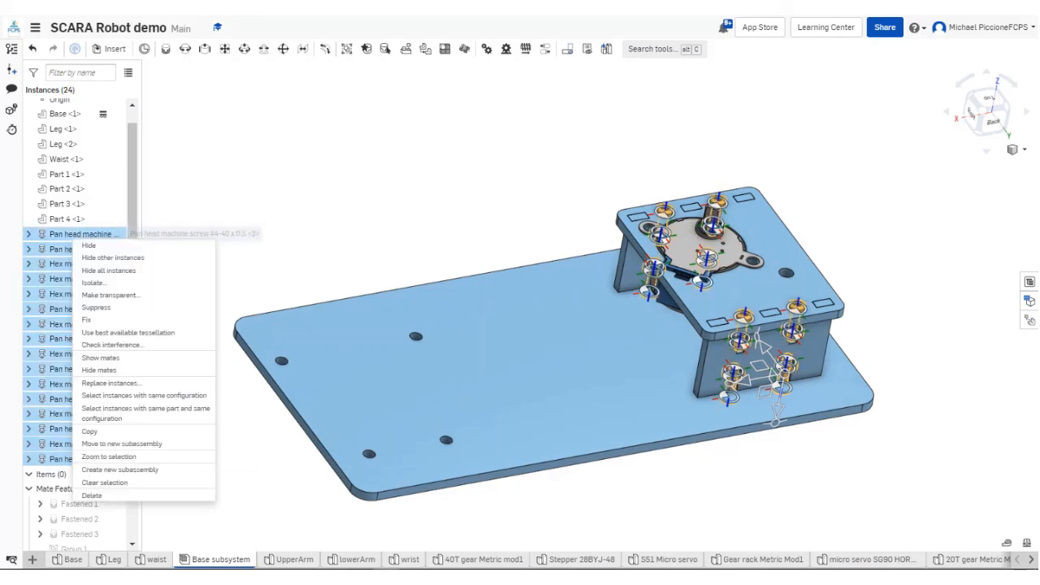
pyautogui.click(110, 377)
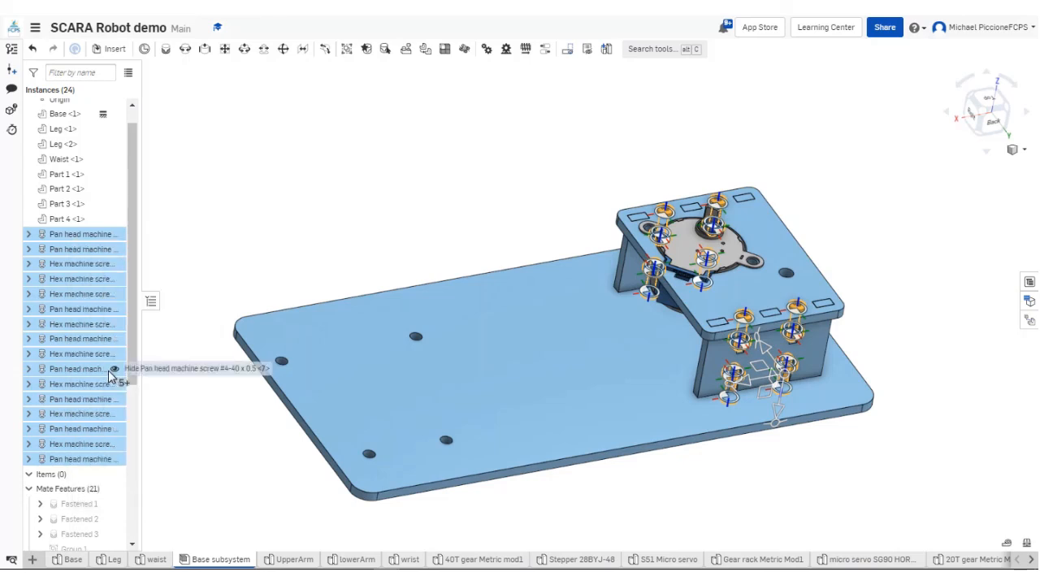
pyautogui.click(278, 215)
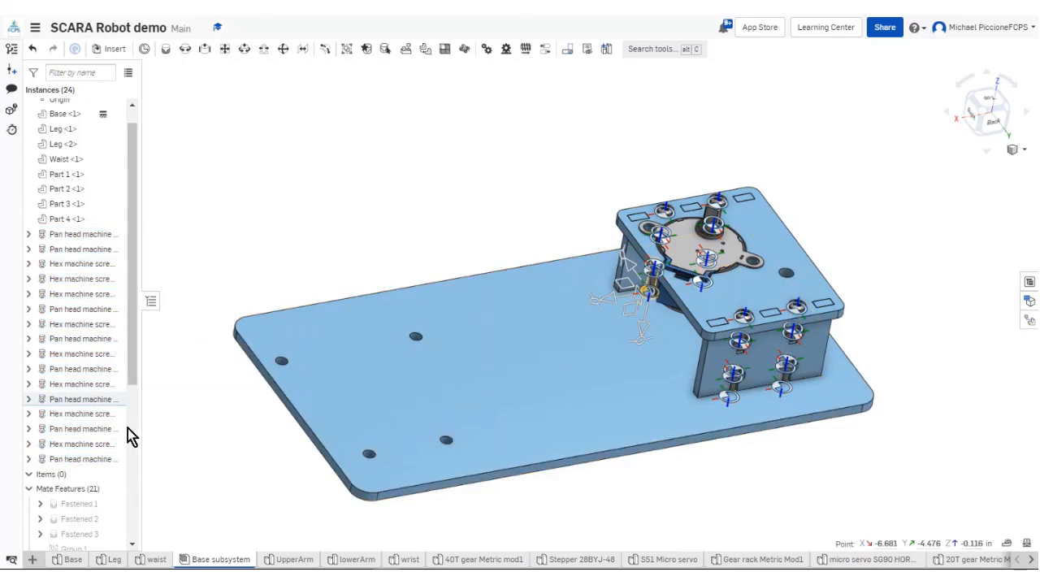
# Step: Try to hide the mates of the third-last pan head machine screw among the instances
pyautogui.rightClick(88, 400)
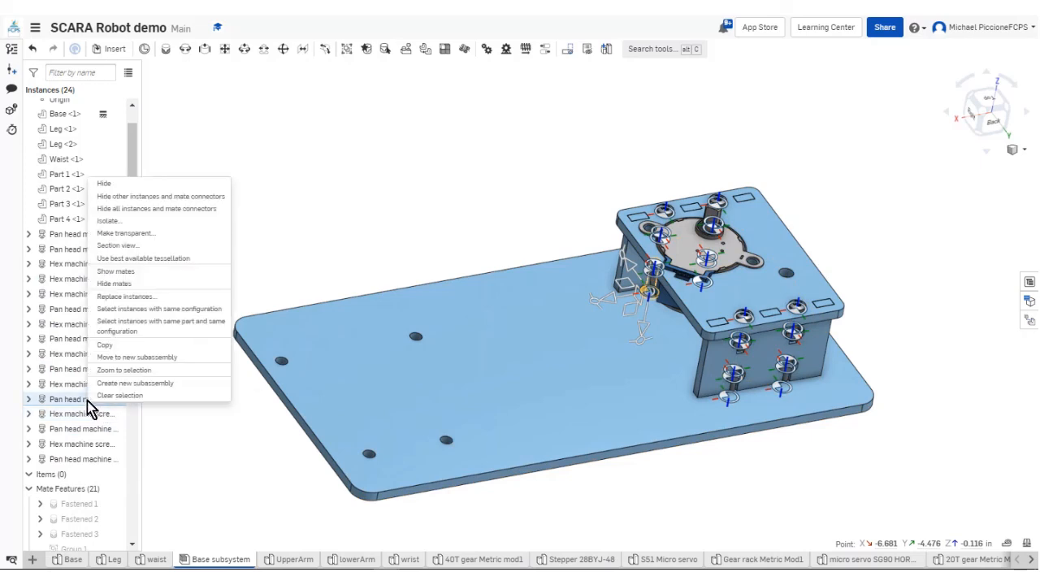
pyautogui.click(118, 286)
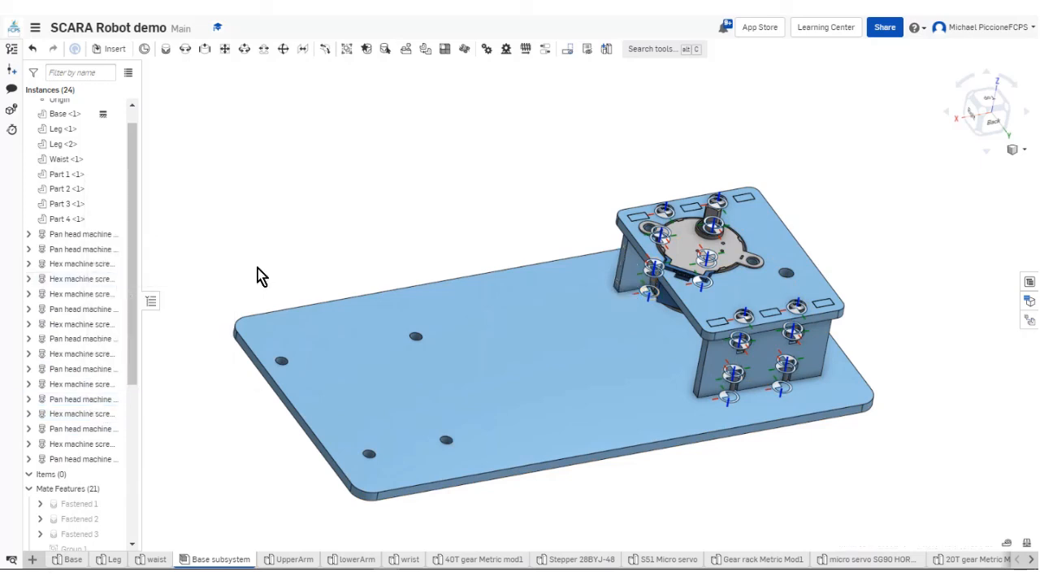
# Step: Insert an ANSI inch hex machine screw nut of size #8-32 from the standard content and place it beside the assembly
pyautogui.scroll(-2, 337, 245)
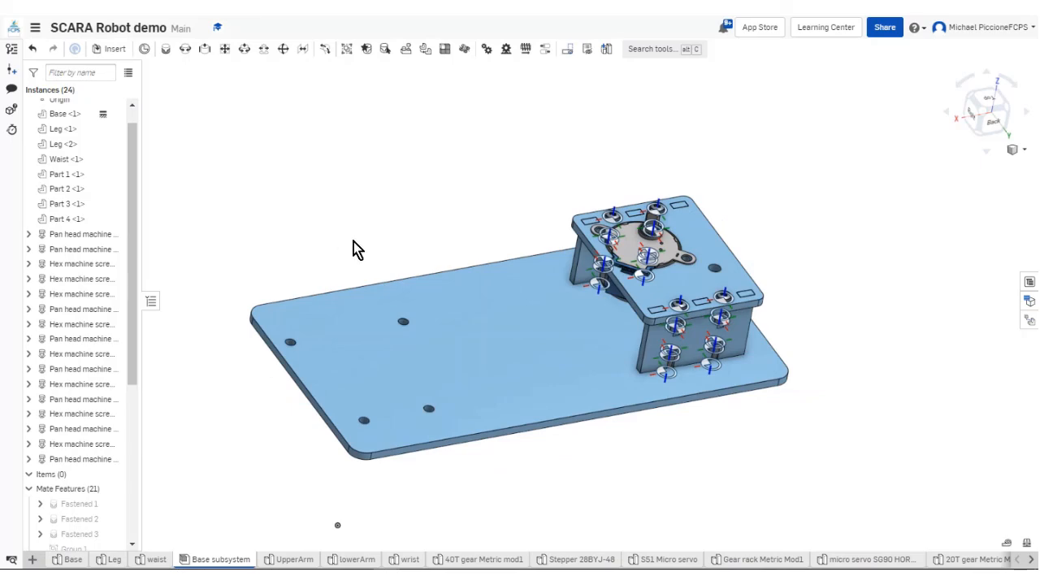
pyautogui.moveTo(352, 241); pyautogui.dragTo(278, 257, button='right')
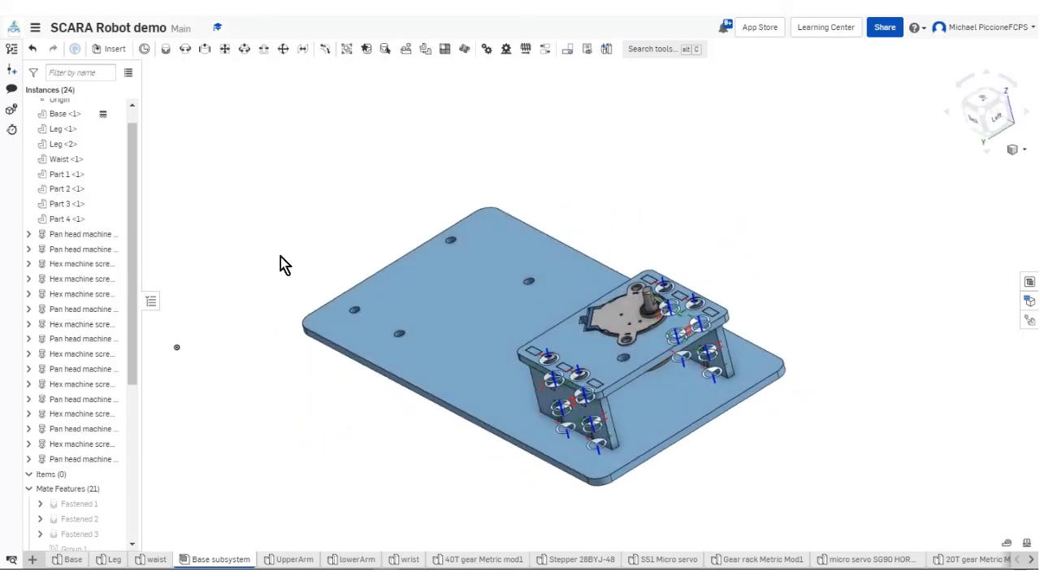
pyautogui.scroll(3, 532, 288)
pyautogui.scroll(3, 504, 244)
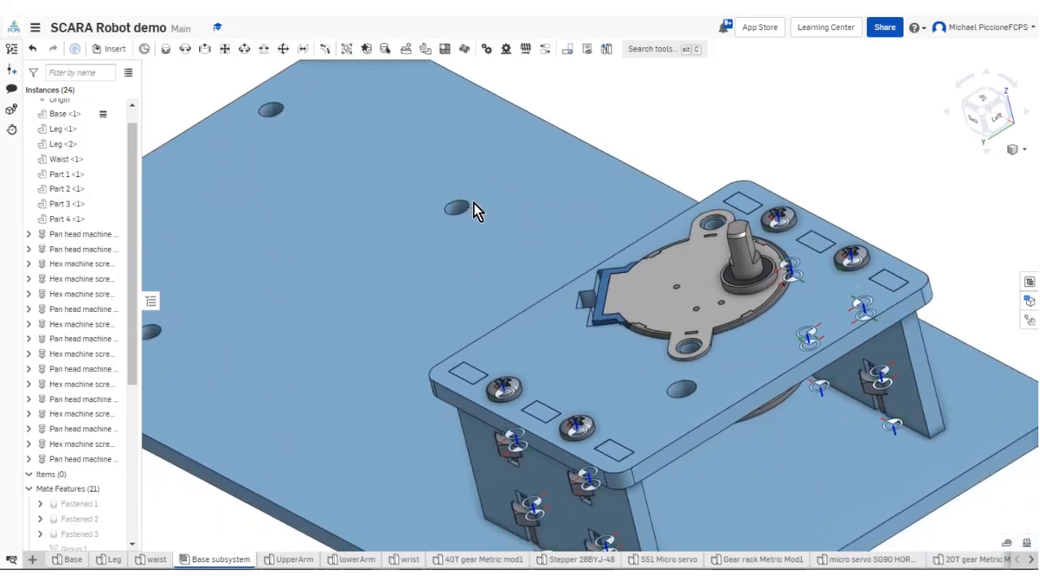
pyautogui.scroll(-4, 491, 206)
pyautogui.scroll(-1, 553, 382)
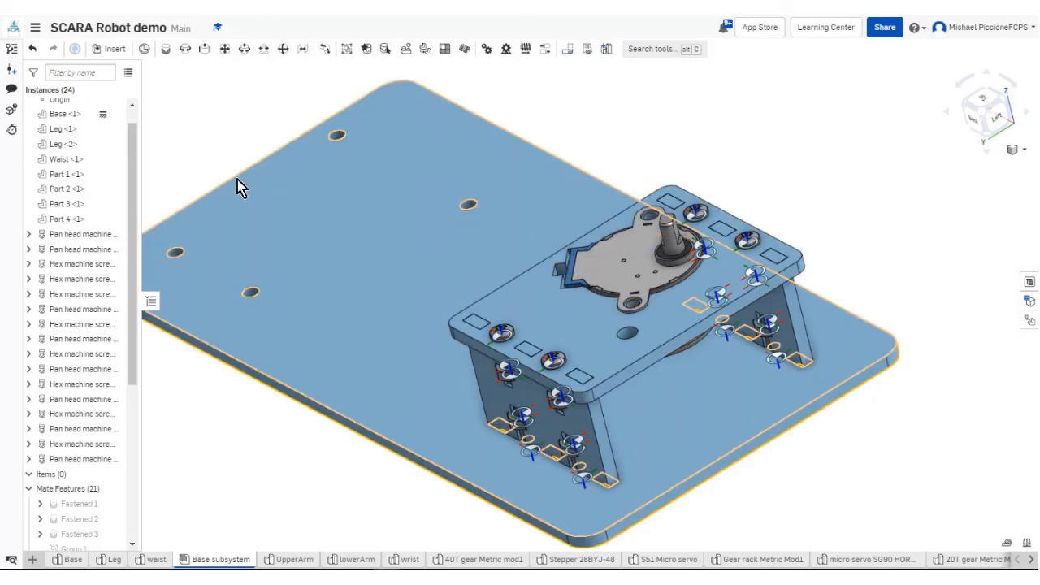
pyautogui.click(112, 49)
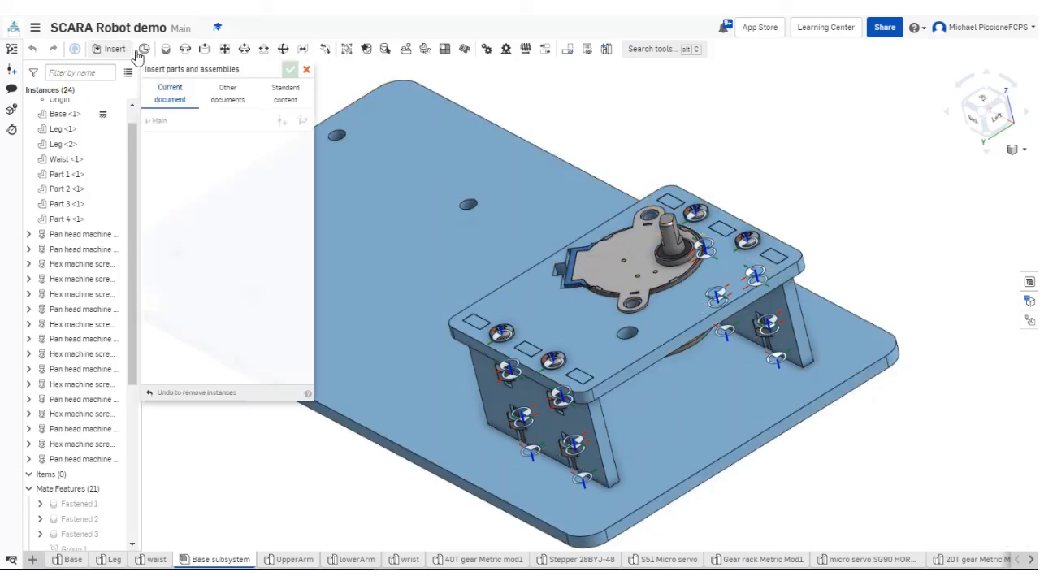
pyautogui.click(282, 97)
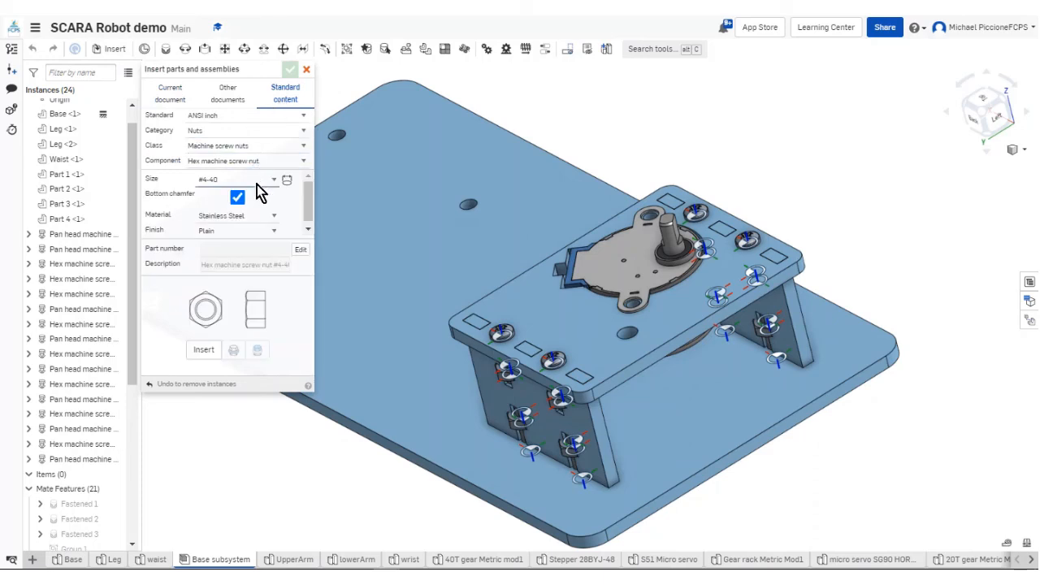
pyautogui.click(255, 180)
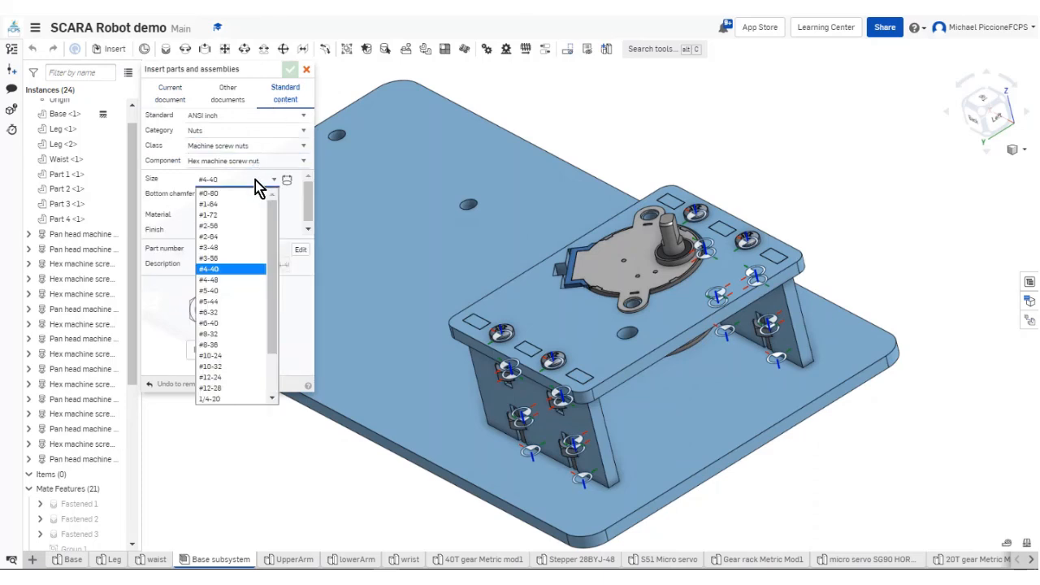
pyautogui.click(230, 336)
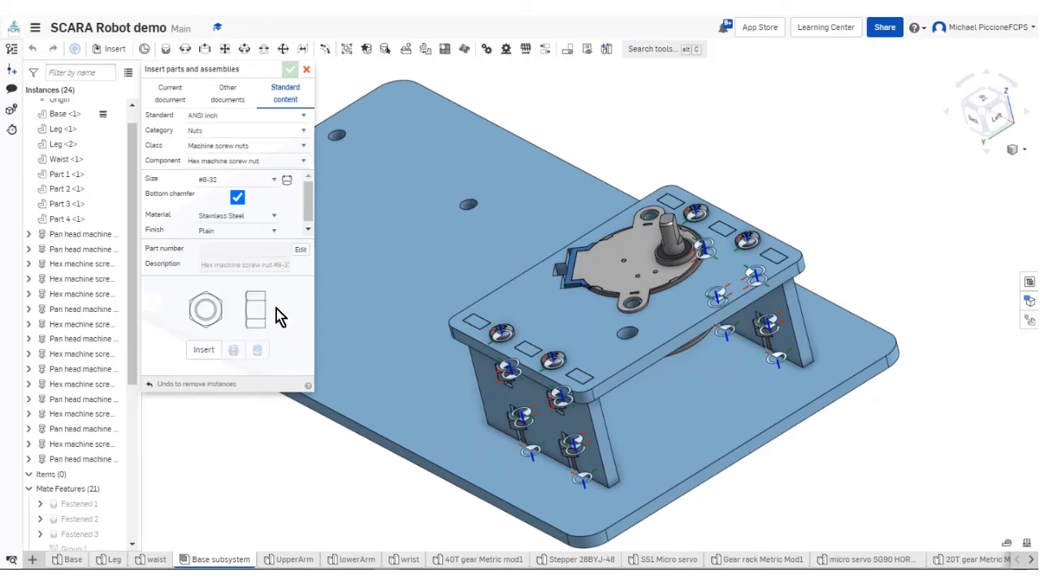
pyautogui.click(204, 350)
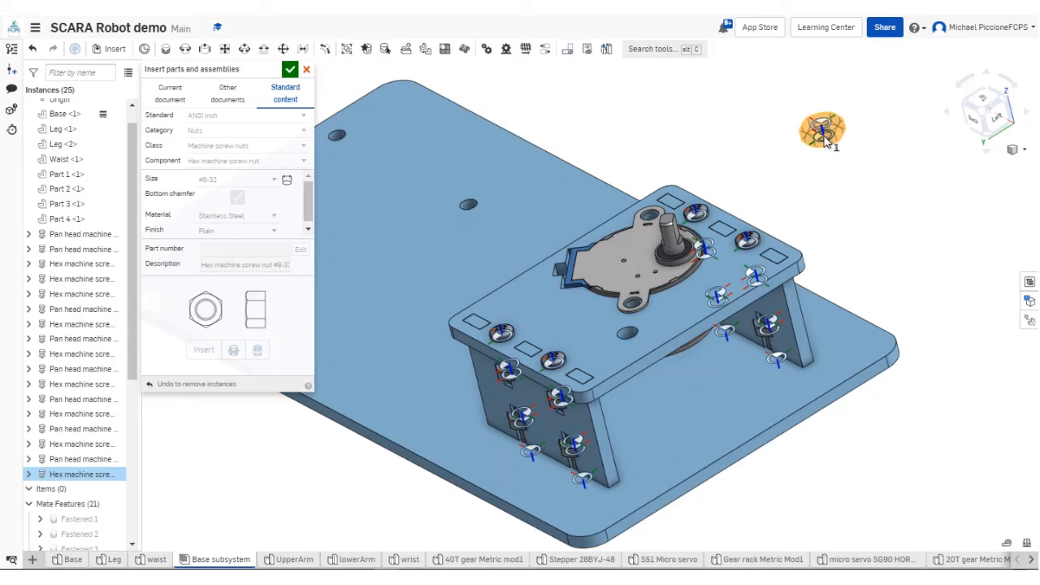
pyautogui.click(825, 139)
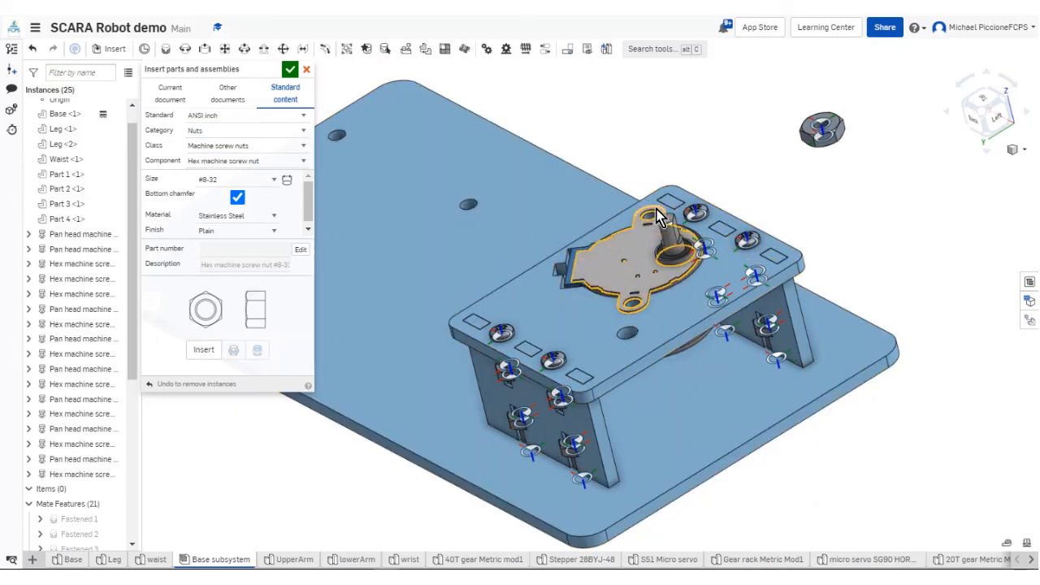
# Step: Insert two #4-40 hex machine screw nuts and place them in the empty space behind the waist
pyautogui.click(274, 179)
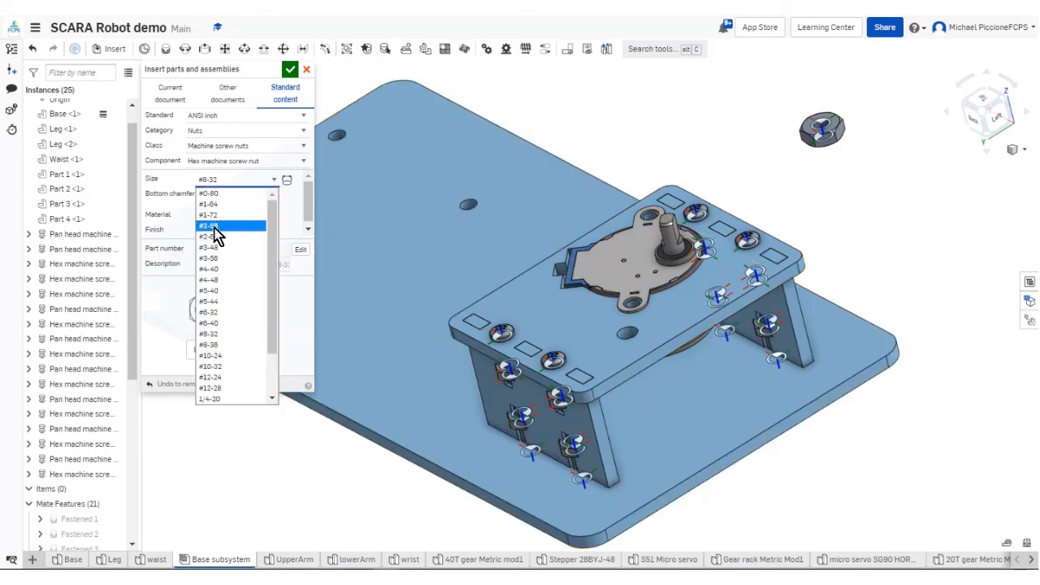
pyautogui.click(213, 269)
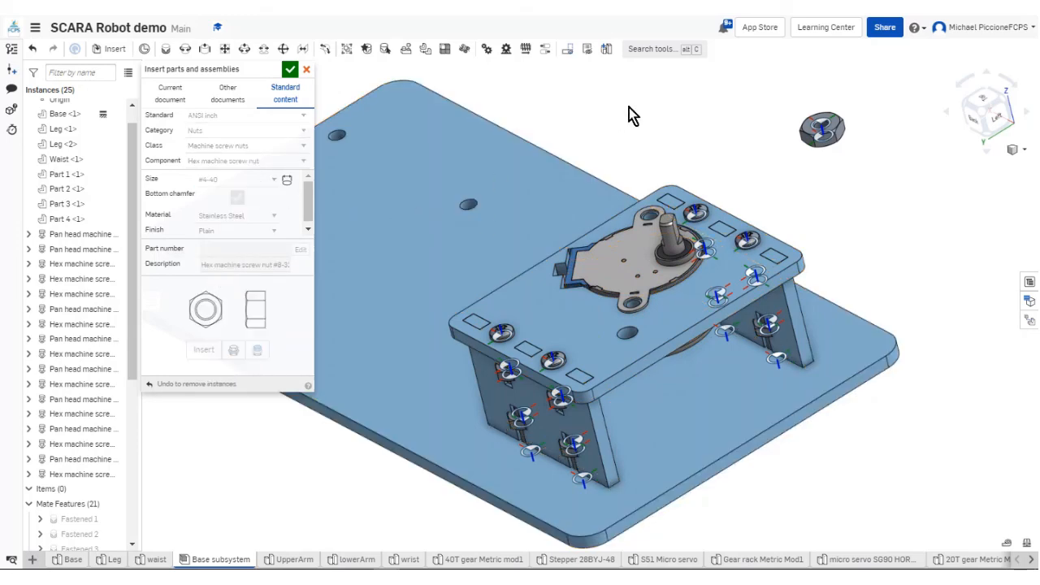
pyautogui.click(204, 350)
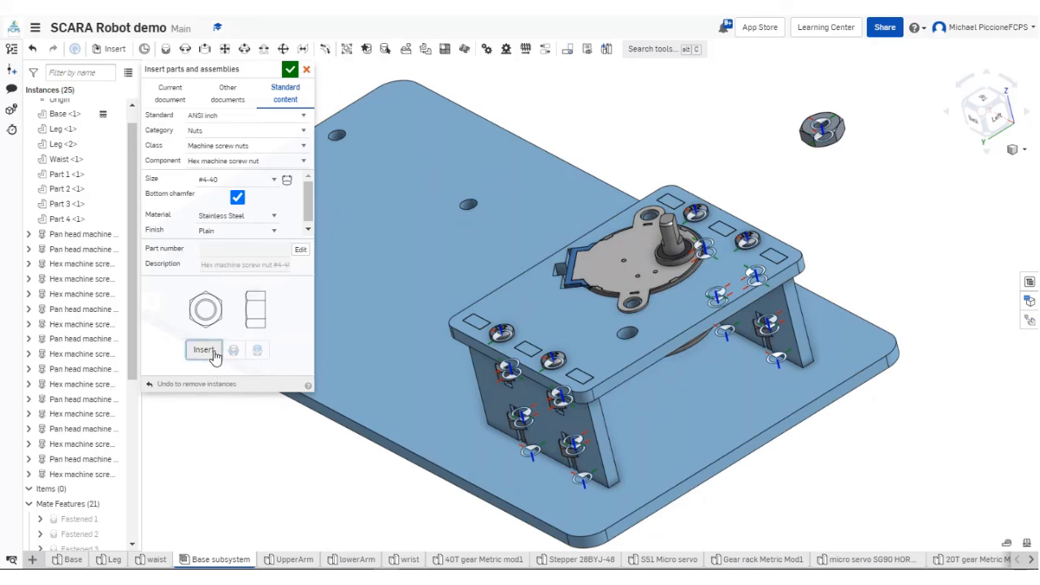
pyautogui.click(622, 126)
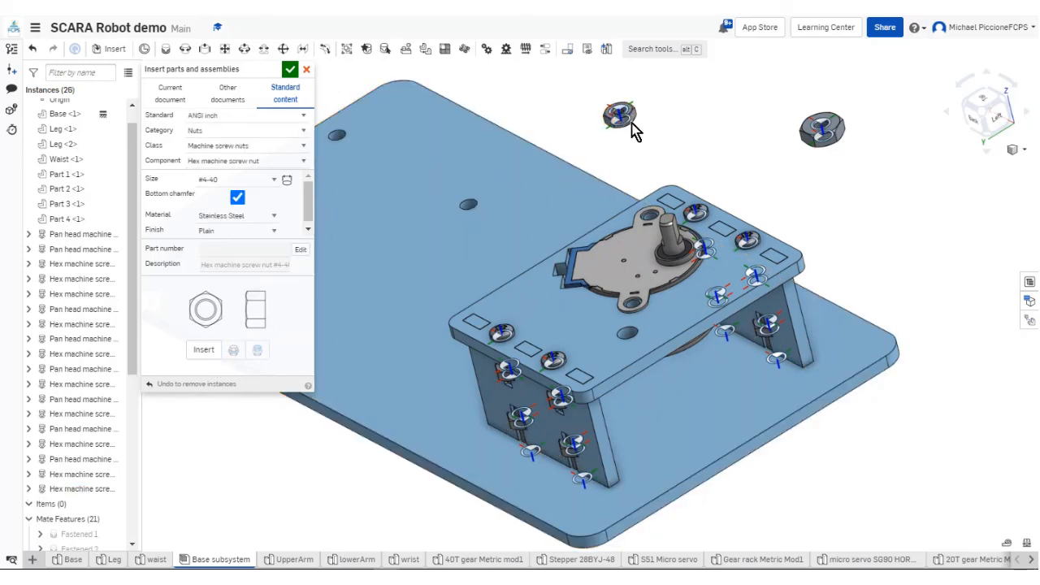
pyautogui.click(204, 349)
pyautogui.click(671, 113)
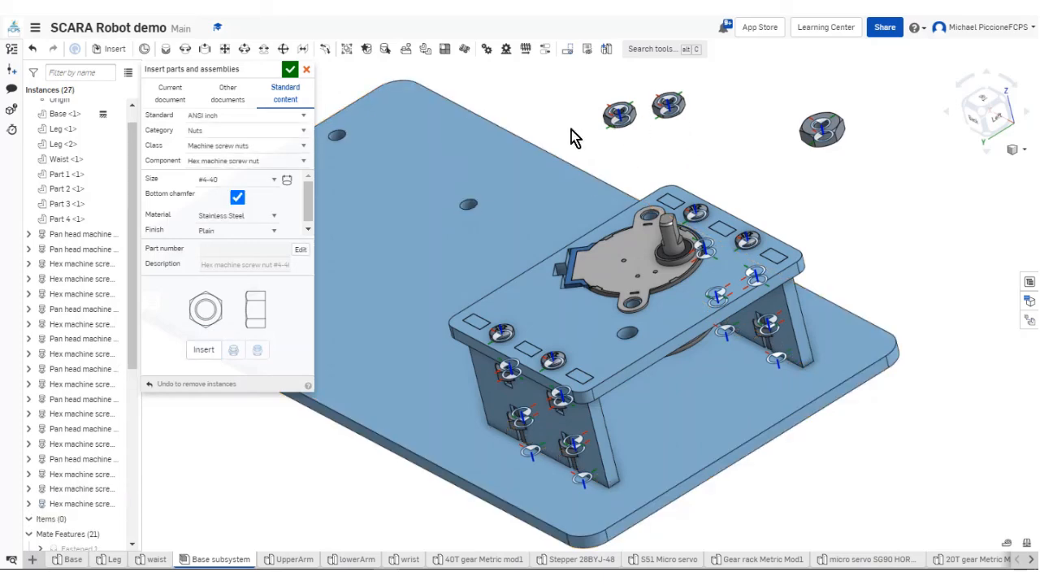
# Step: Insert a #8-32 pan head machine screw with a length of 1.5 from Bolts & screws and place it beside the base
pyautogui.click(232, 133)
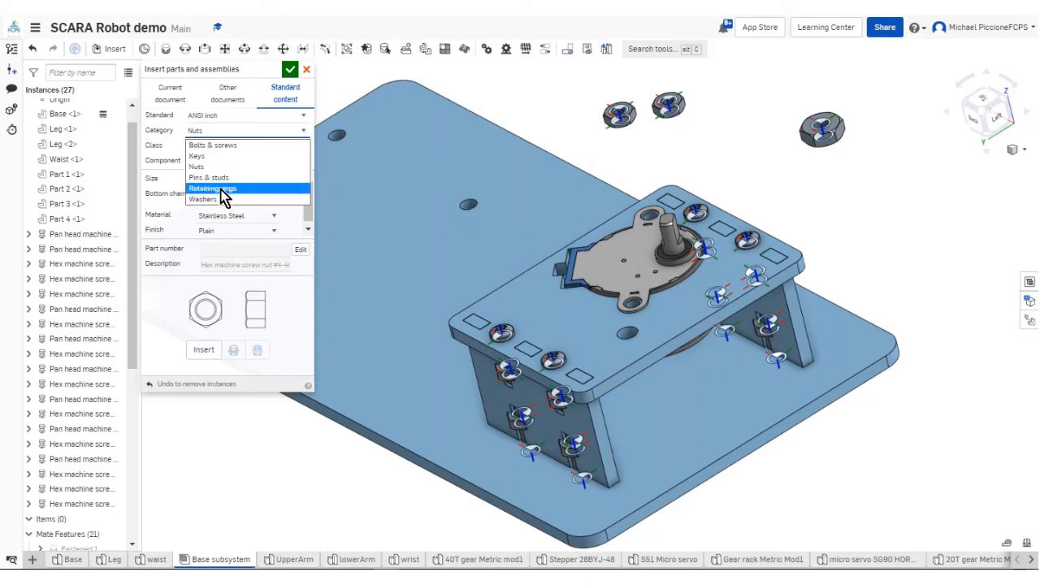
pyautogui.click(228, 147)
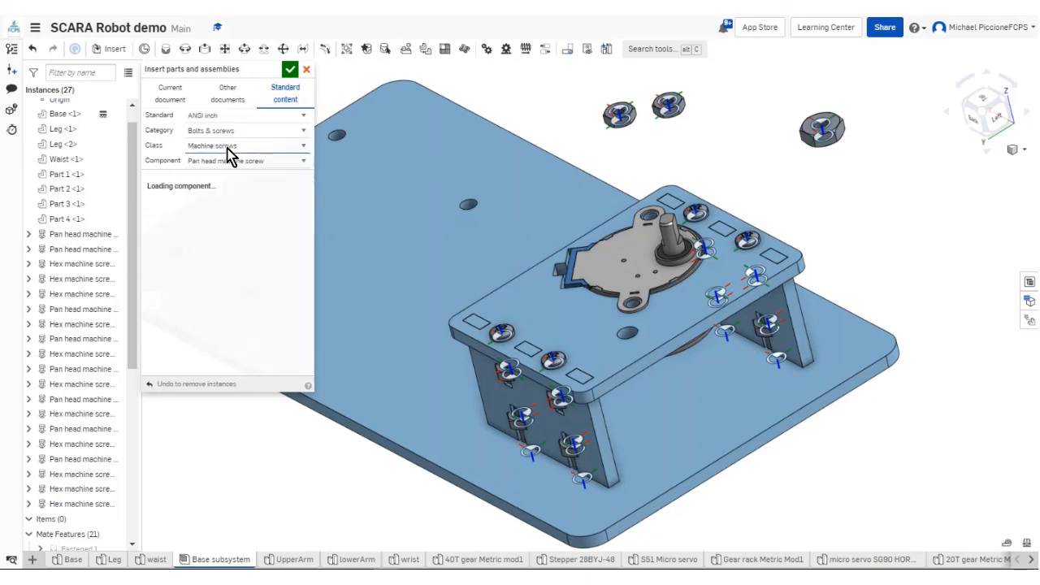
pyautogui.click(230, 179)
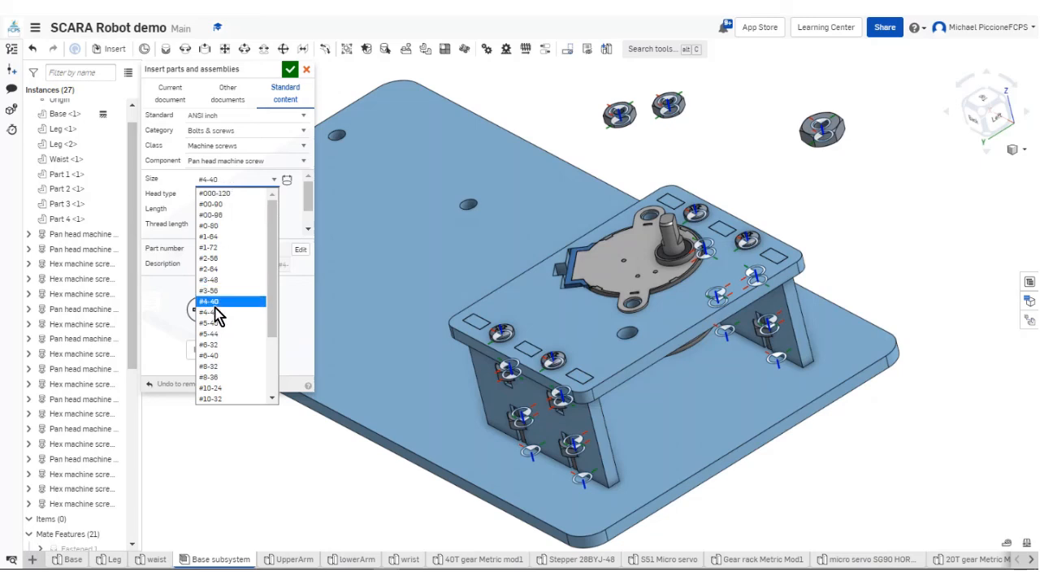
pyautogui.click(233, 375)
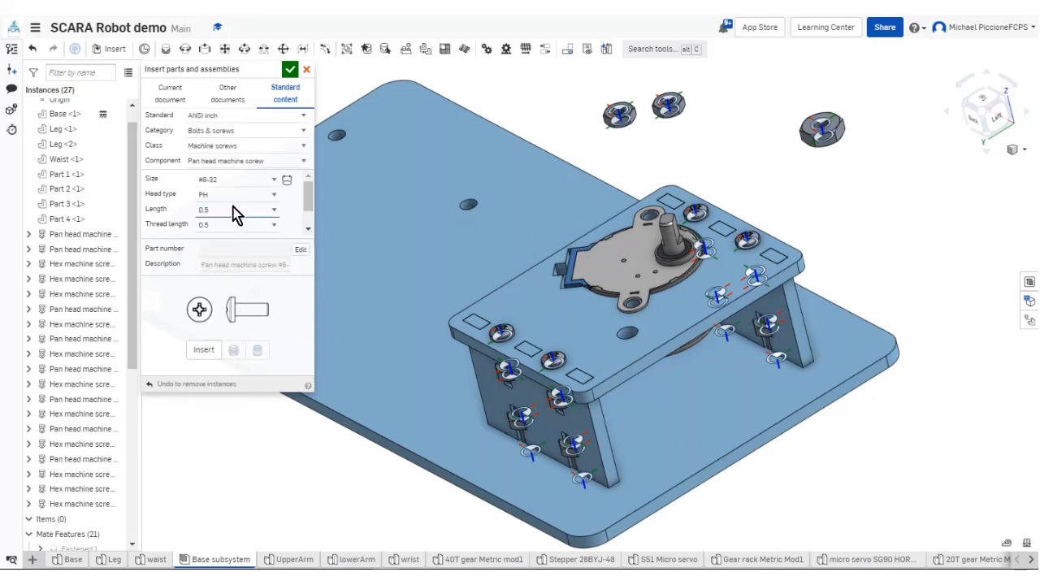
pyautogui.click(234, 210)
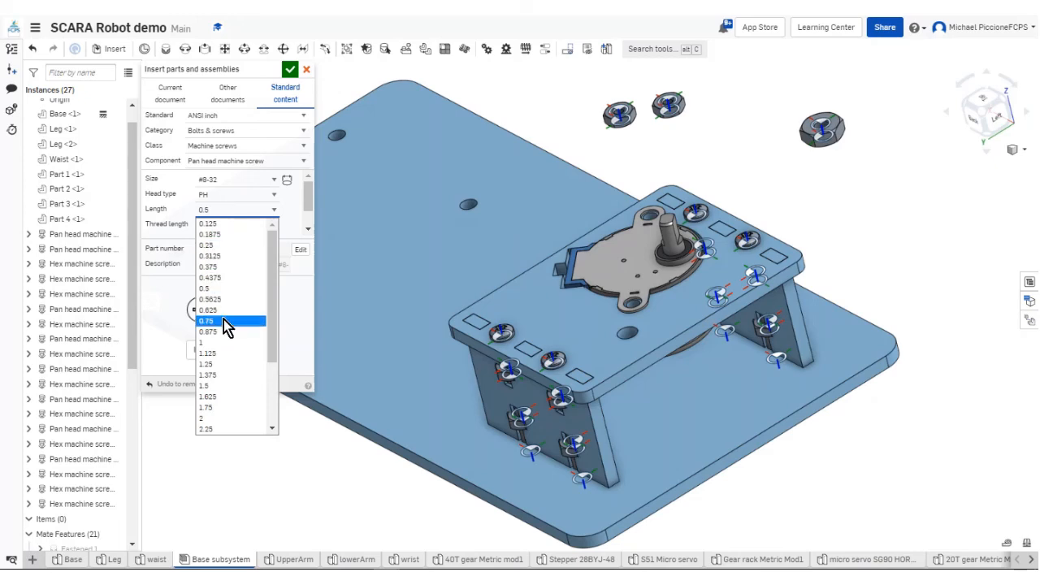
pyautogui.click(237, 386)
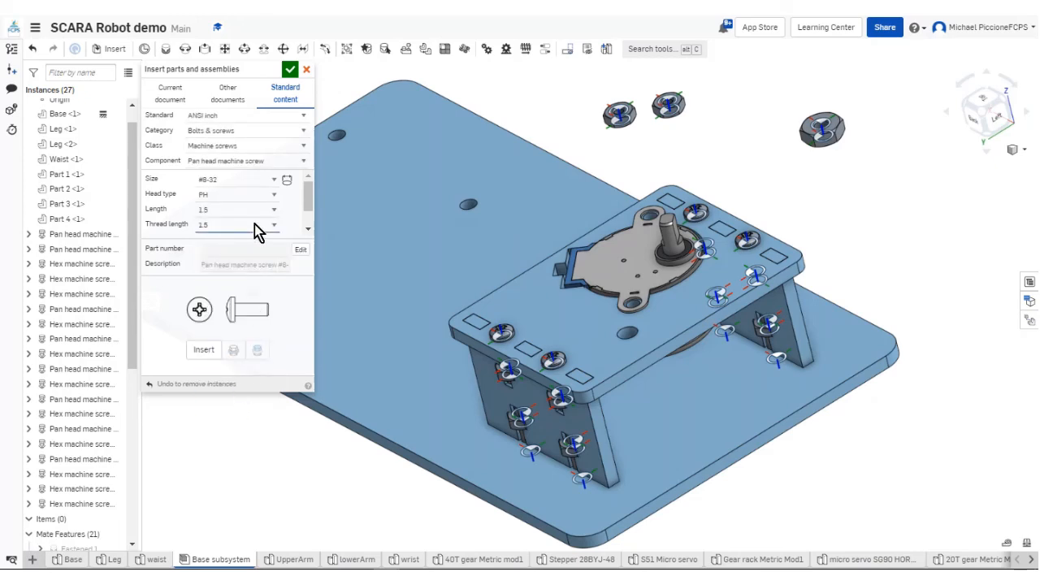
pyautogui.click(204, 349)
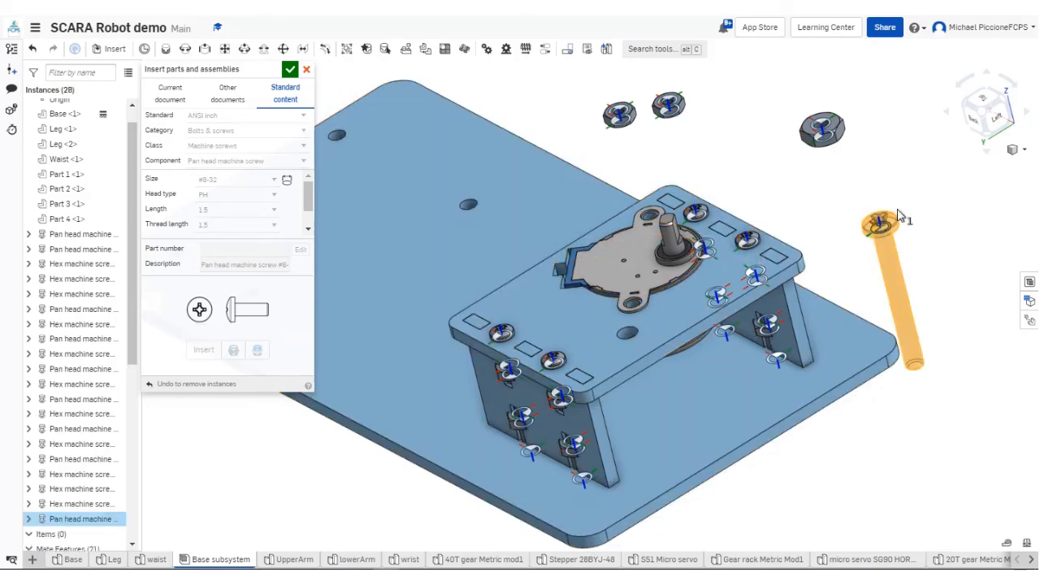
pyautogui.click(897, 199)
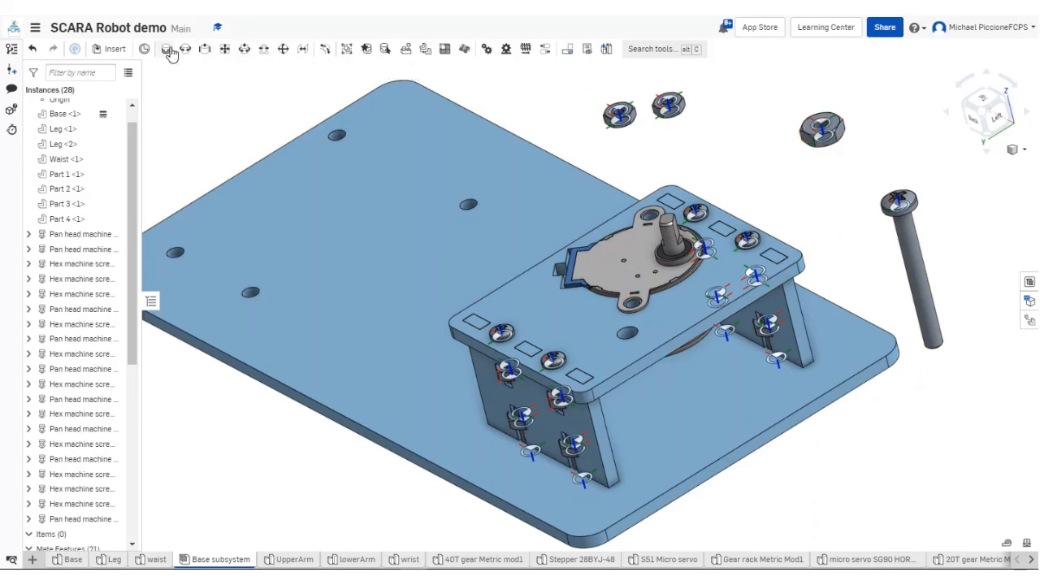
# Step: Fasten the #8-32 screw's head to the underside of the waist's free hole beside the motor, flipped so the shank points upward
pyautogui.click(165, 49)
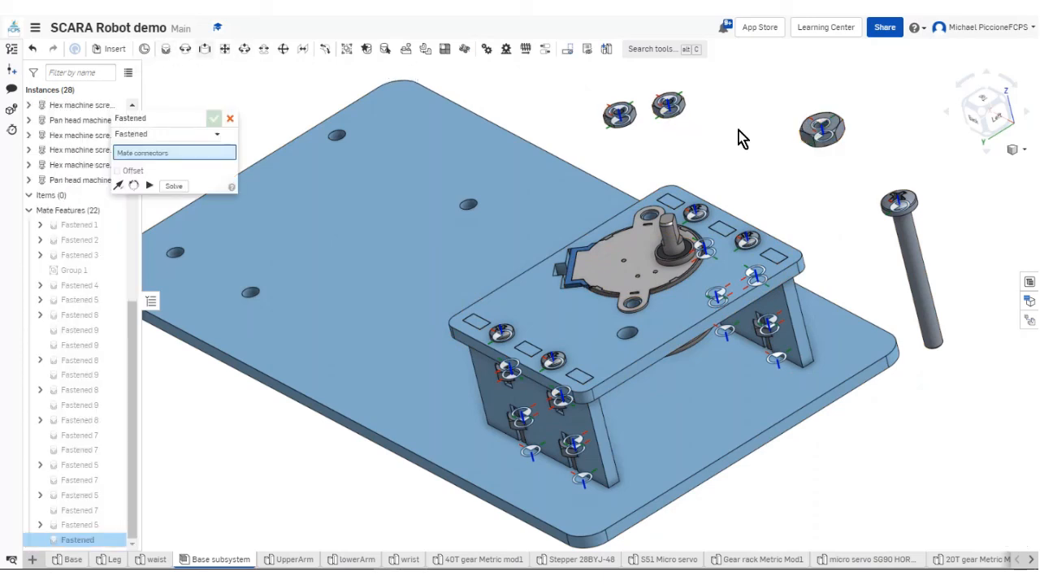
pyautogui.click(896, 197)
pyautogui.moveTo(860, 218); pyautogui.dragTo(843, 170, button='right')
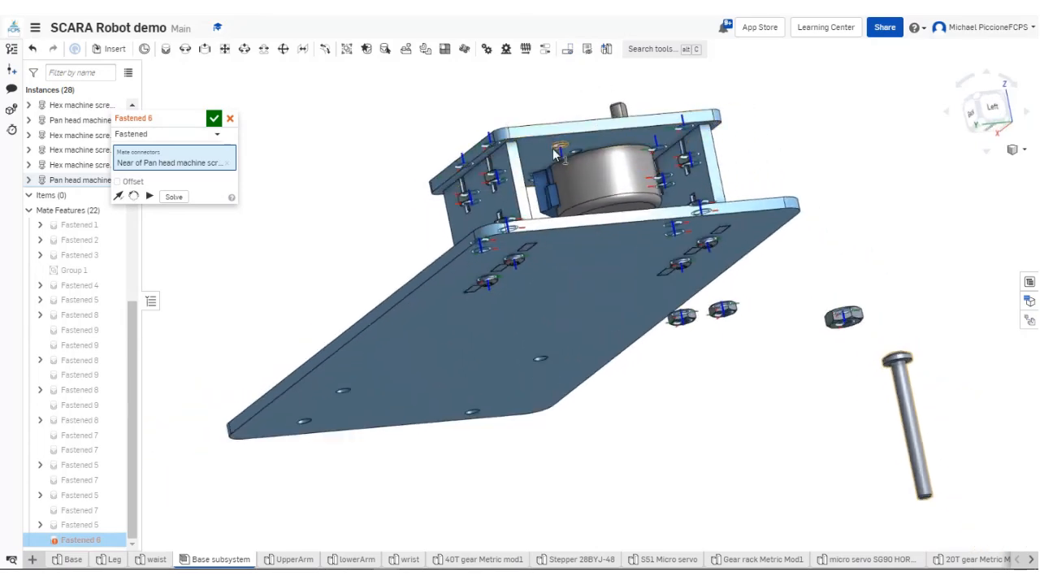
pyautogui.scroll(6, 553, 122)
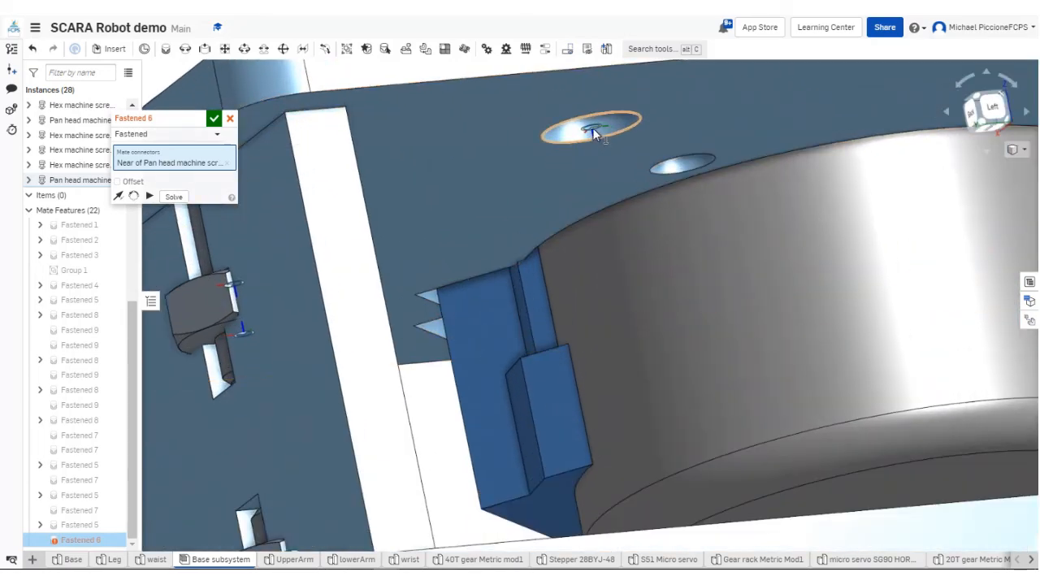
pyautogui.click(594, 134)
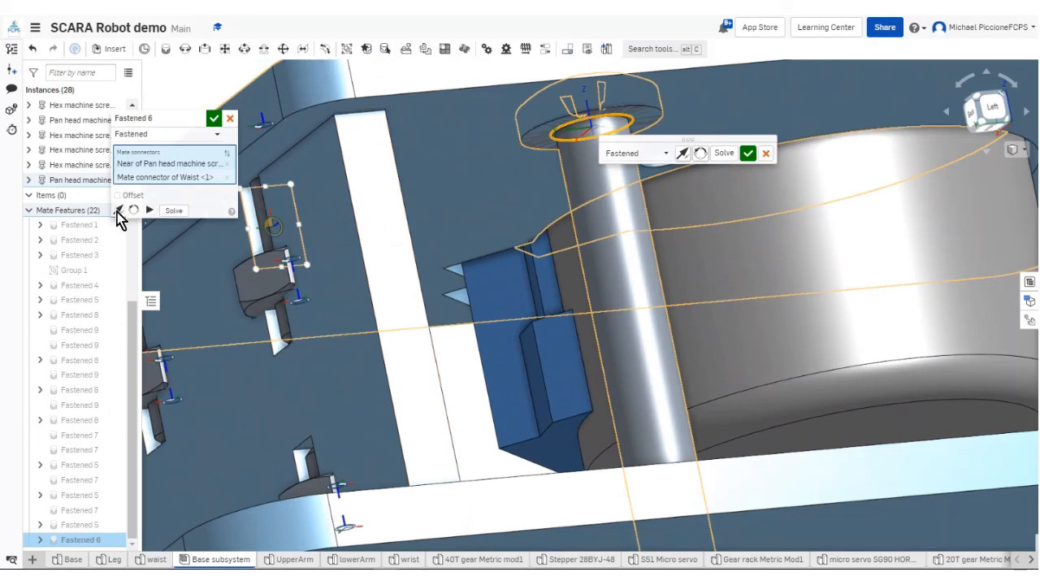
pyautogui.click(118, 211)
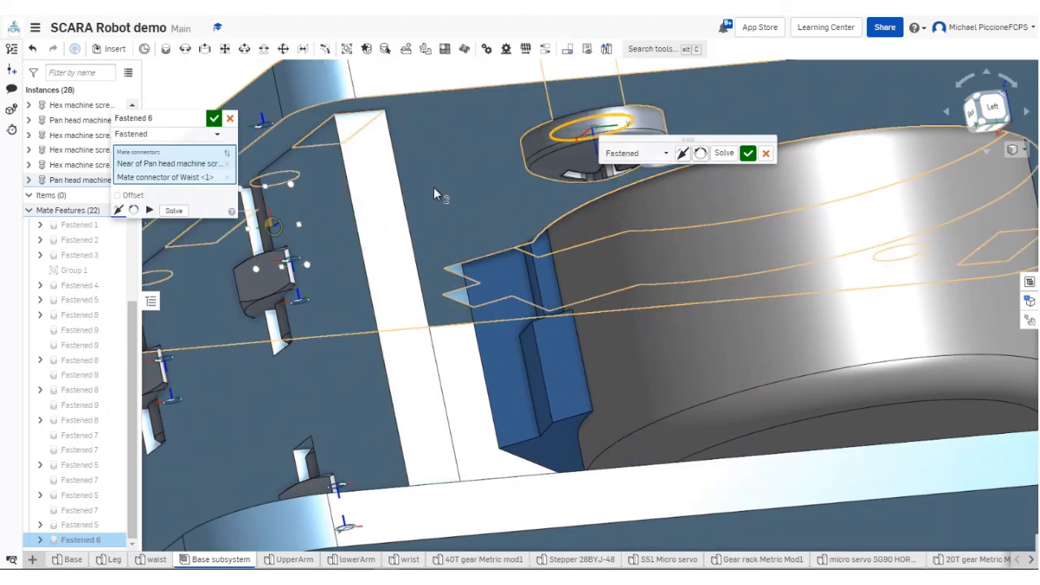
pyautogui.scroll(-6, 470, 193)
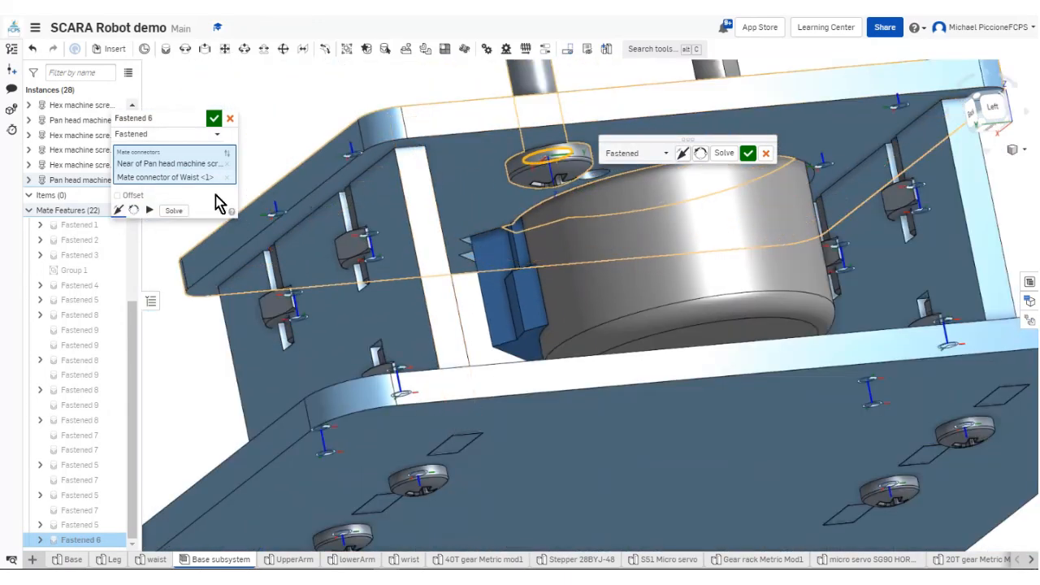
pyautogui.click(748, 153)
# Step: Fasten the loose #8-32 hex nut to the long pan head screw where its shank meets the head at the waist
pyautogui.press('m')
pyautogui.scroll(8, 647, 223)
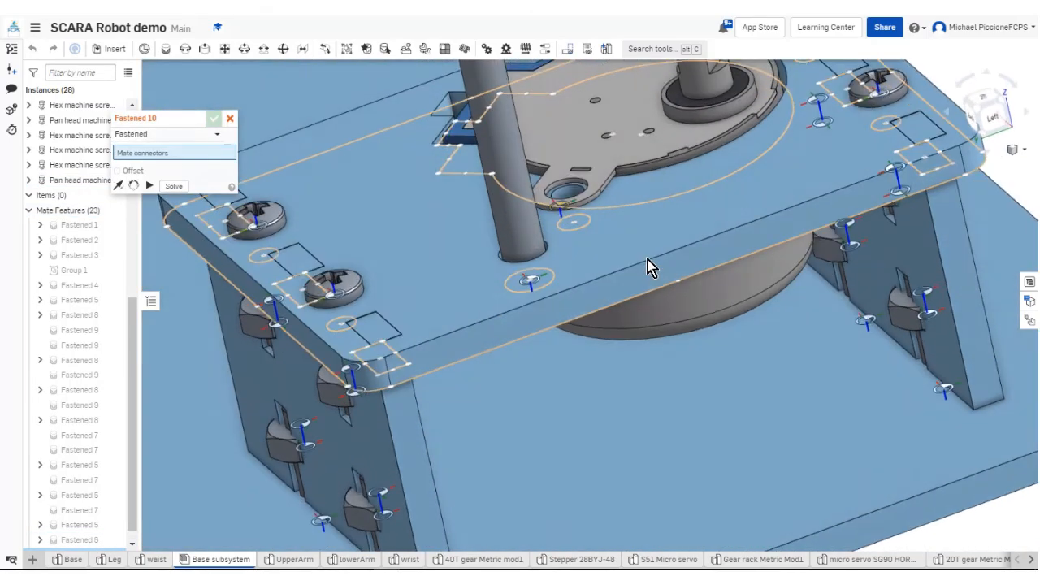
pyautogui.scroll(-8, 649, 270)
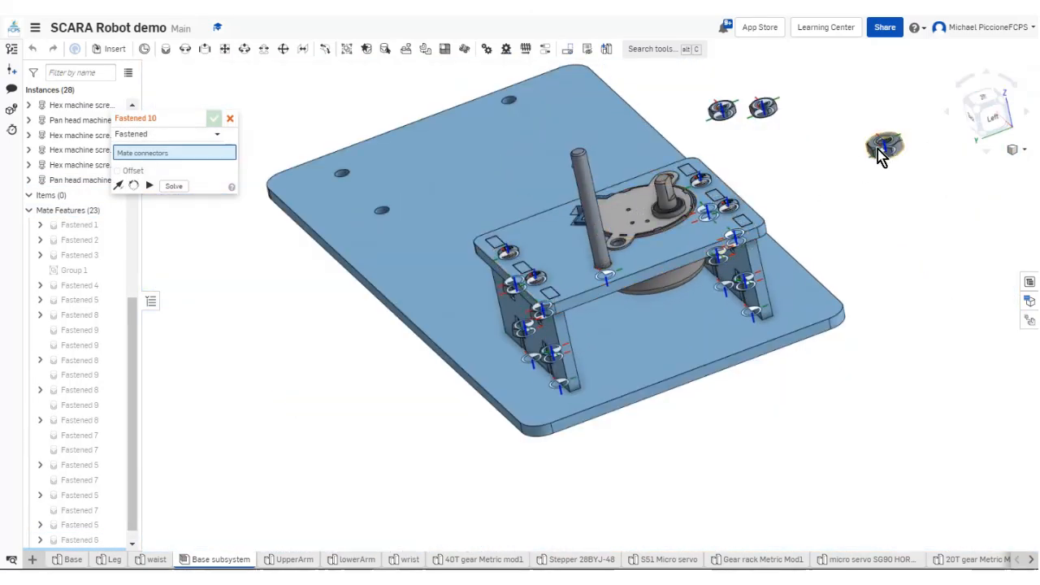
pyautogui.scroll(6, 886, 146)
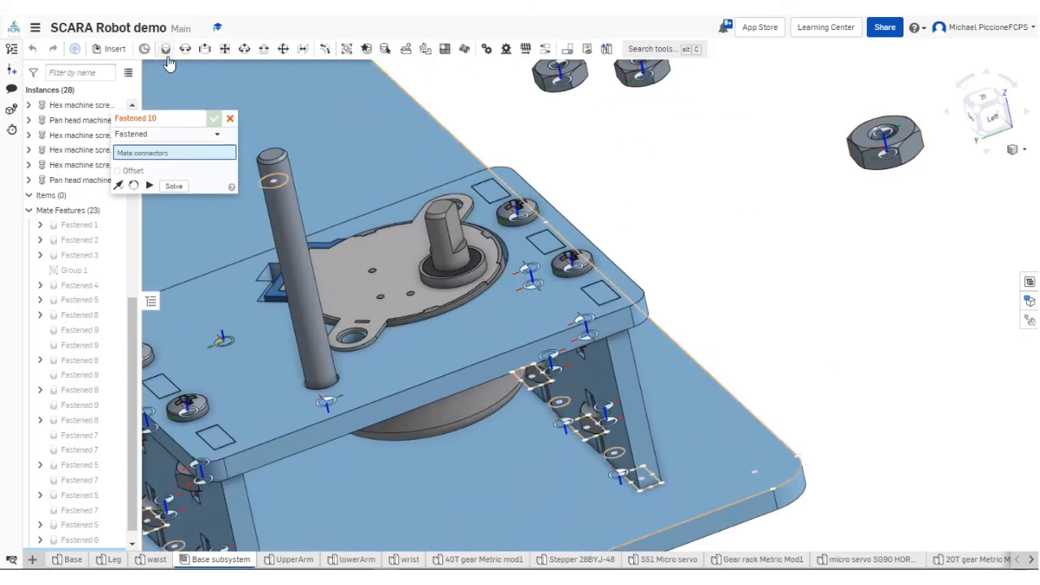
pyautogui.click(886, 165)
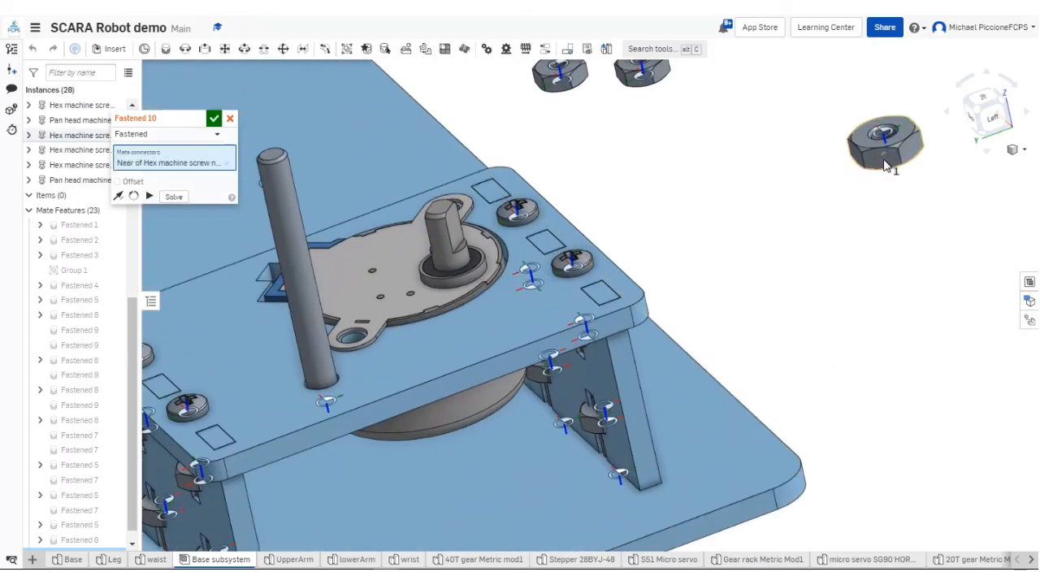
pyautogui.click(323, 402)
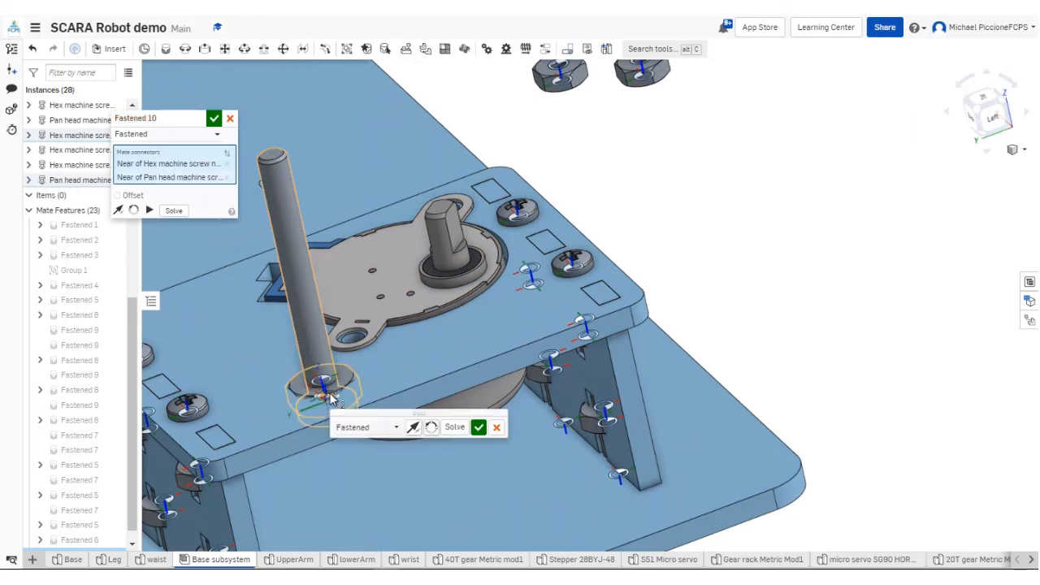
# Step: Offset the nut's fastened mate by 0.125 in along Z so it sits on the waist's upper face, and accept the mate
pyautogui.click(117, 196)
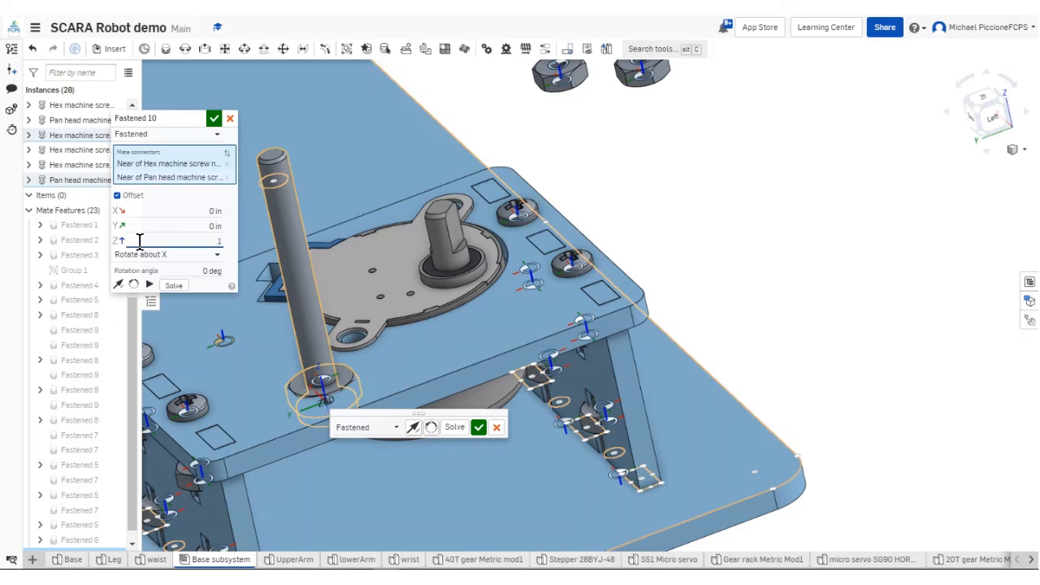
pyautogui.press('Tab')
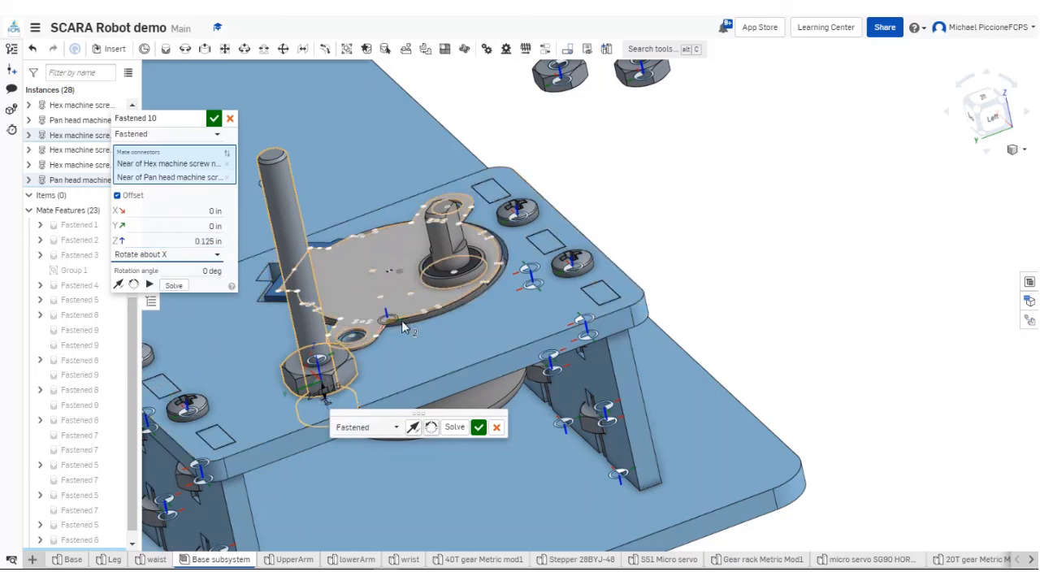
pyautogui.moveTo(401, 320); pyautogui.dragTo(509, 232, button='middle')
pyautogui.moveTo(510, 232); pyautogui.dragTo(505, 212, button='right')
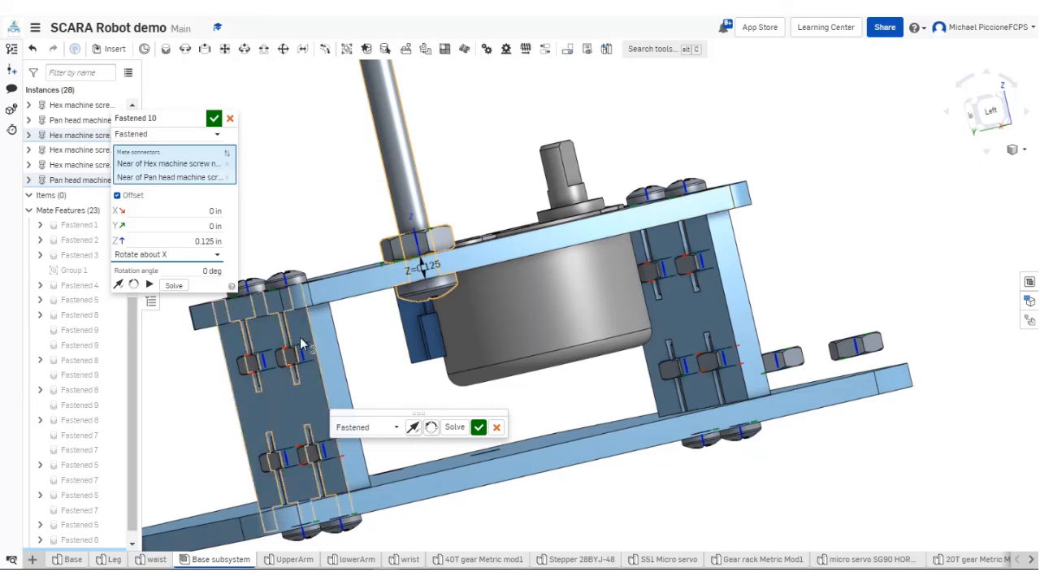
pyautogui.click(478, 427)
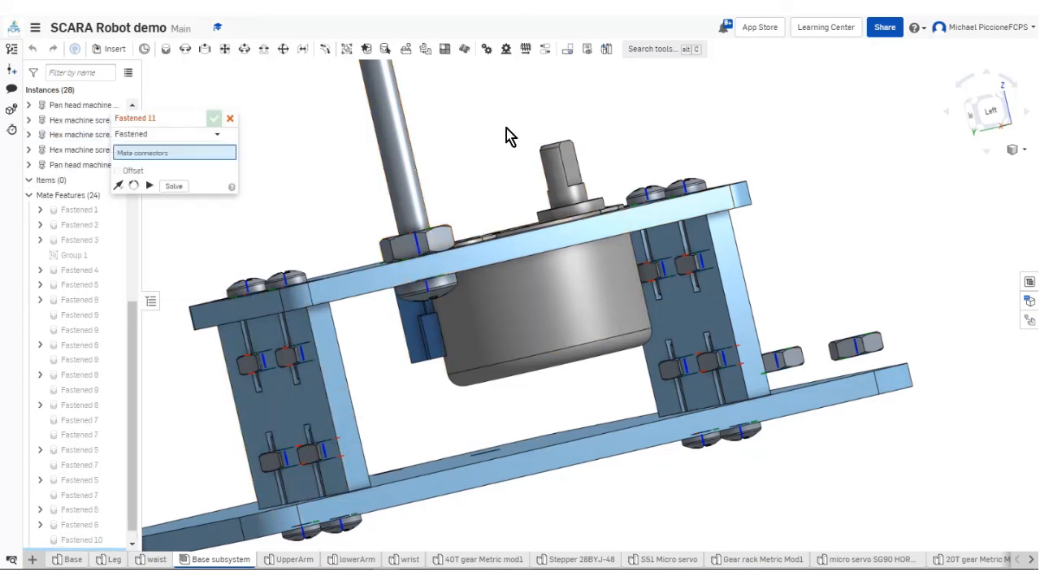
pyautogui.moveTo(499, 126); pyautogui.dragTo(498, 154, button='right')
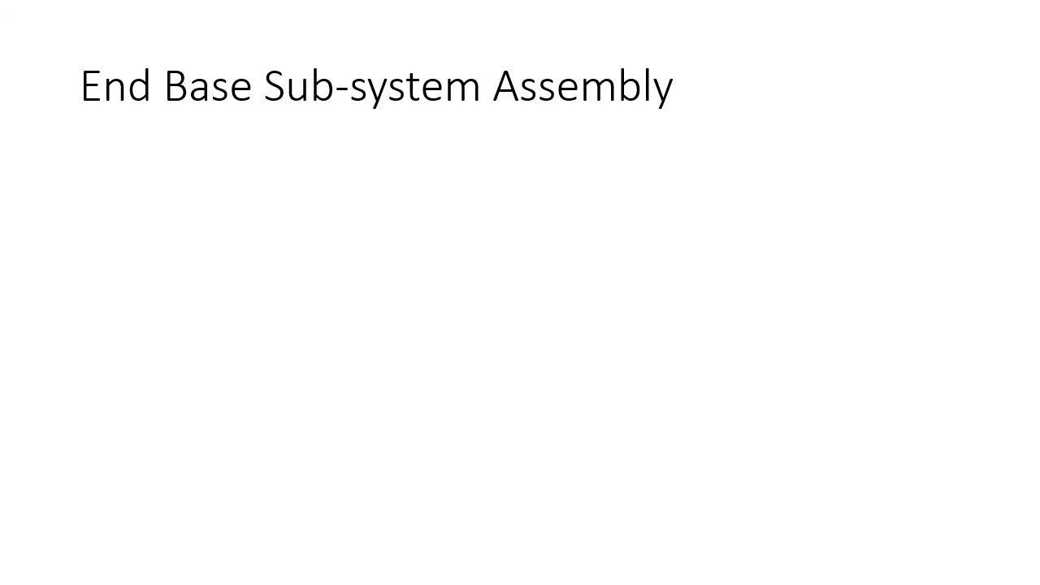
pyautogui.press('Right')
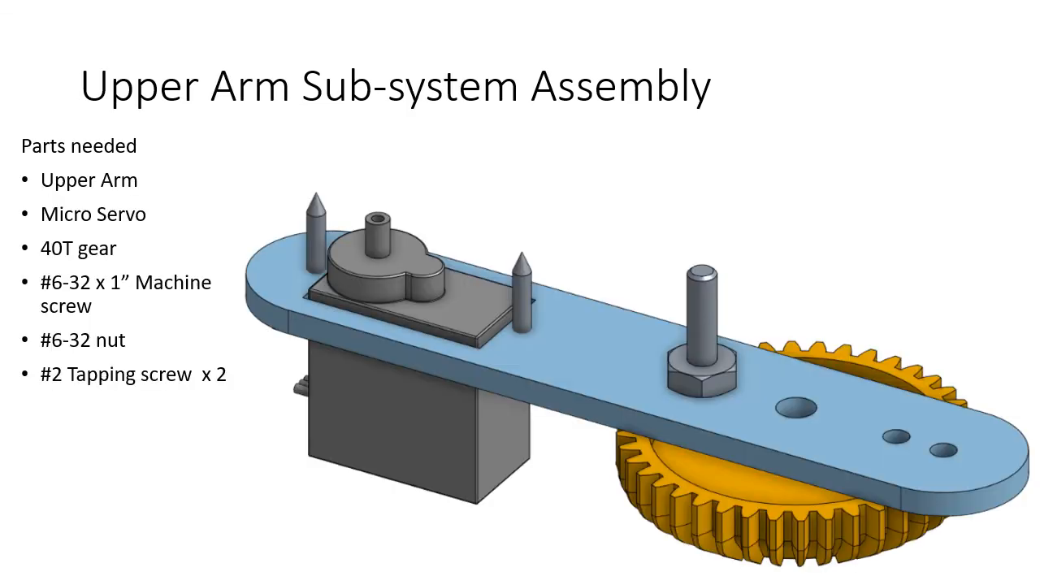
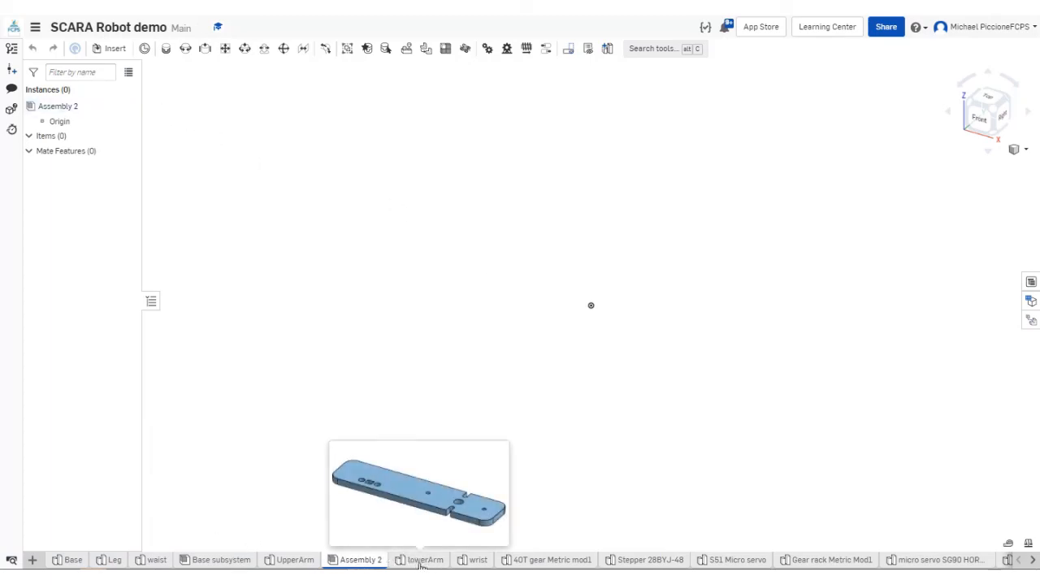
# Step: Rename the Assembly 2 tab as Upper Arm Subsystem
pyautogui.rightClick(374, 560)
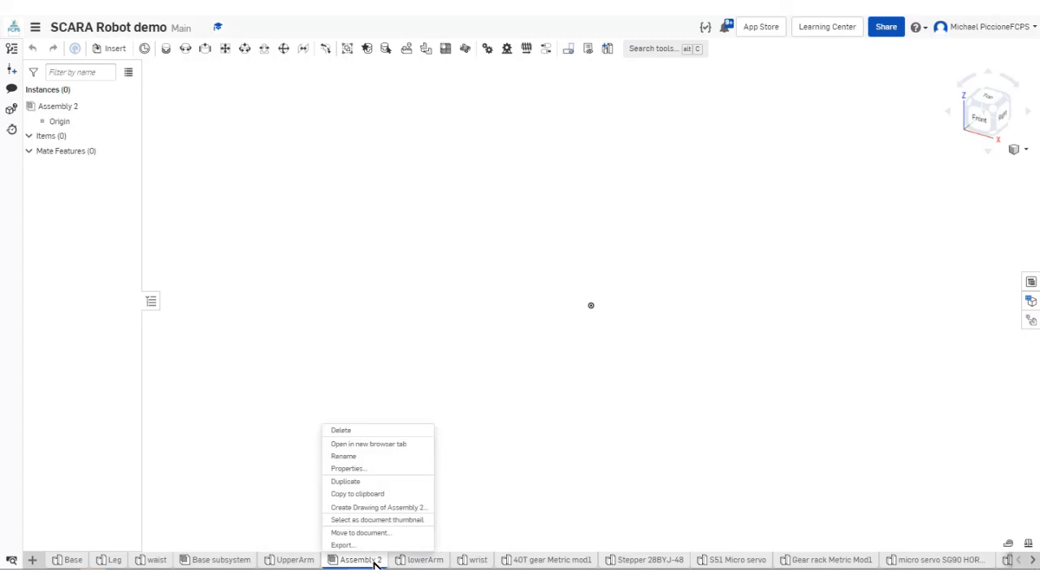
pyautogui.click(360, 456)
pyautogui.write('U')
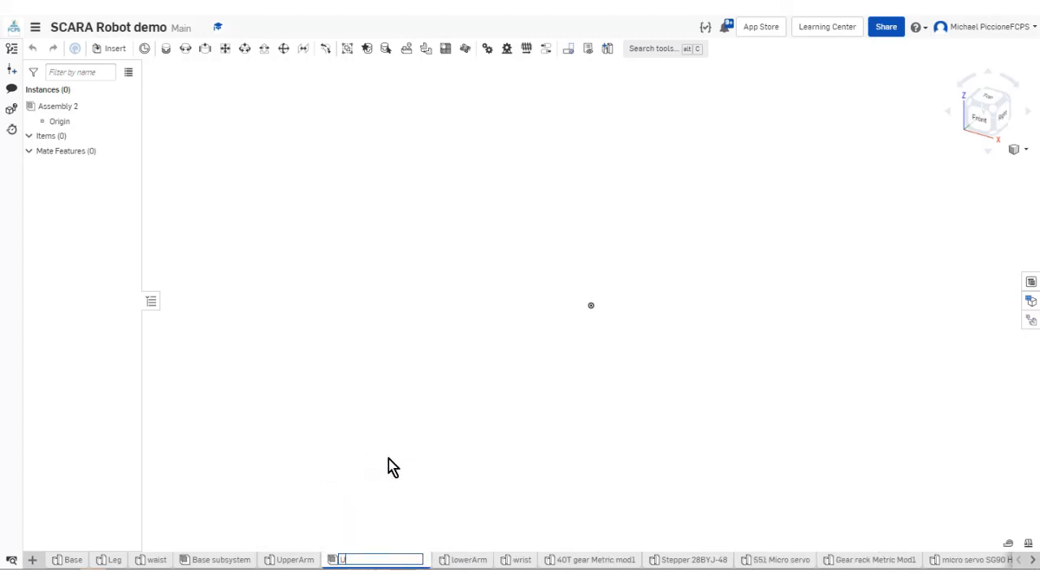
pyautogui.write('pper Arm Subsystem')
pyautogui.press('Return')
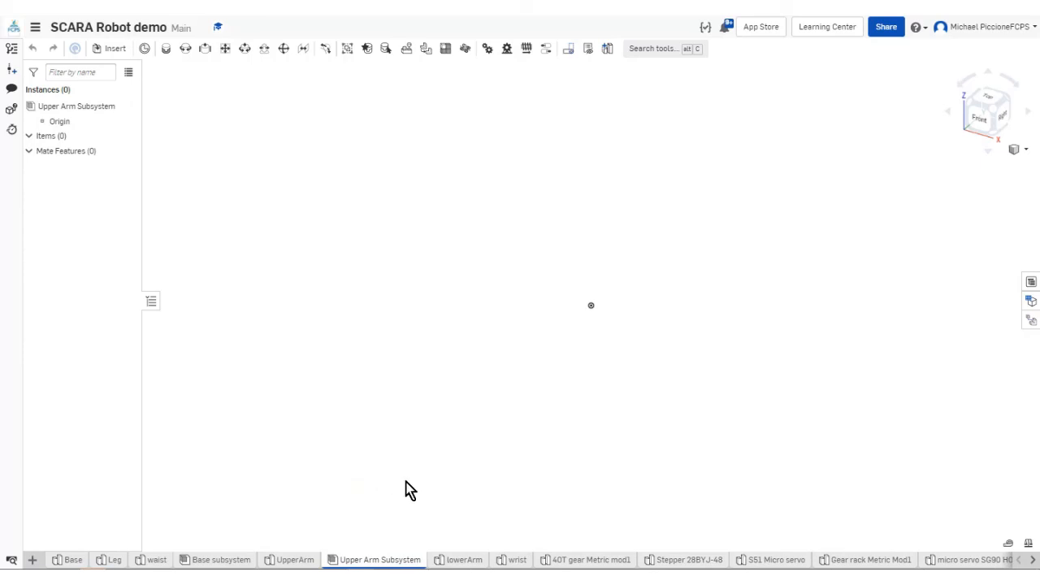
# Step: Insert the UpperArm part and the 40T gear Metric mod1, placing the gear in the empty space behind the arm
pyautogui.click(113, 49)
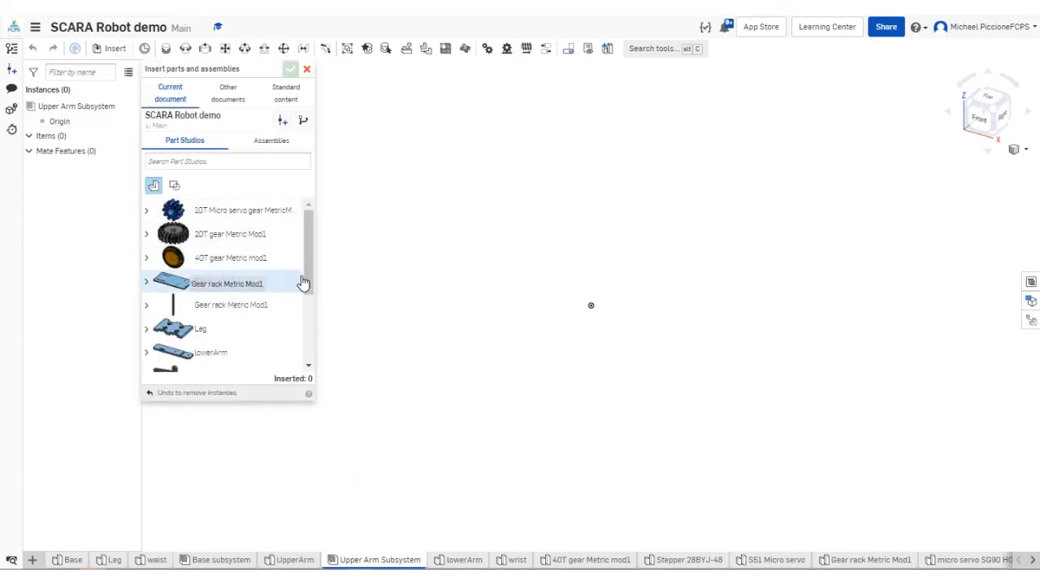
pyautogui.moveTo(309, 273); pyautogui.dragTo(299, 329)
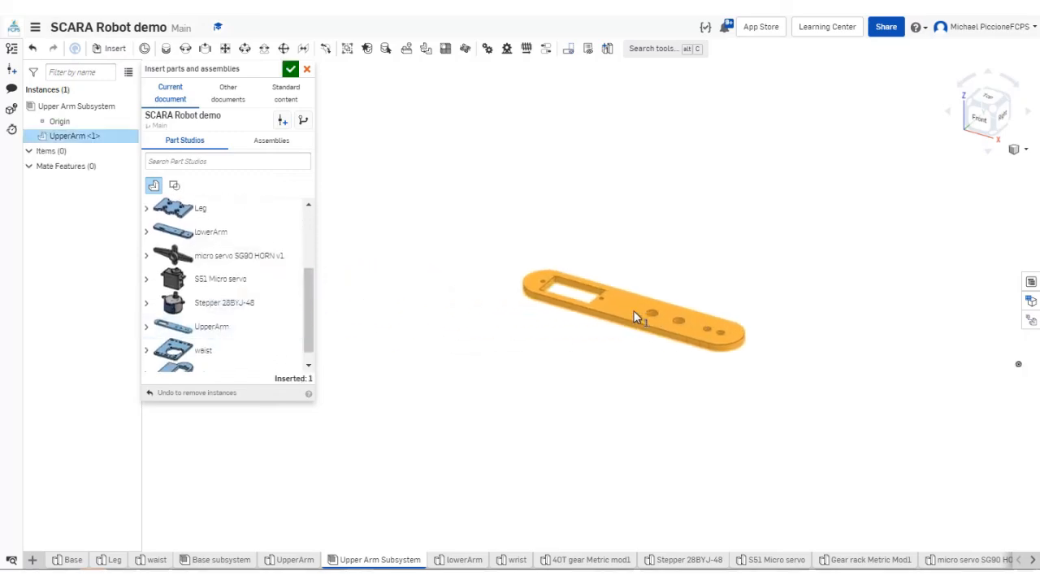
pyautogui.click(636, 317)
pyautogui.moveTo(313, 327); pyautogui.dragTo(304, 254)
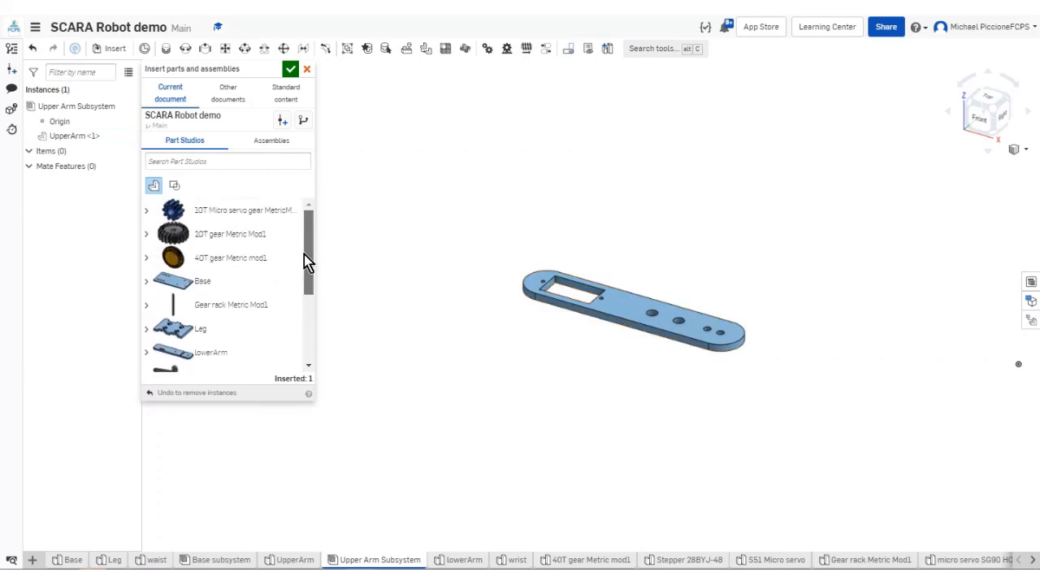
pyautogui.click(257, 271)
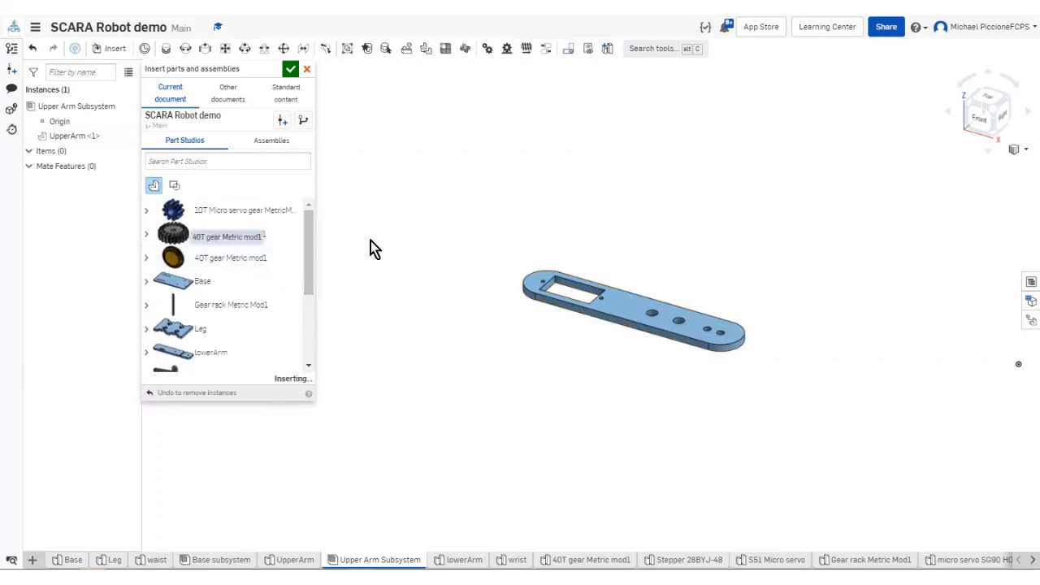
pyautogui.click(709, 227)
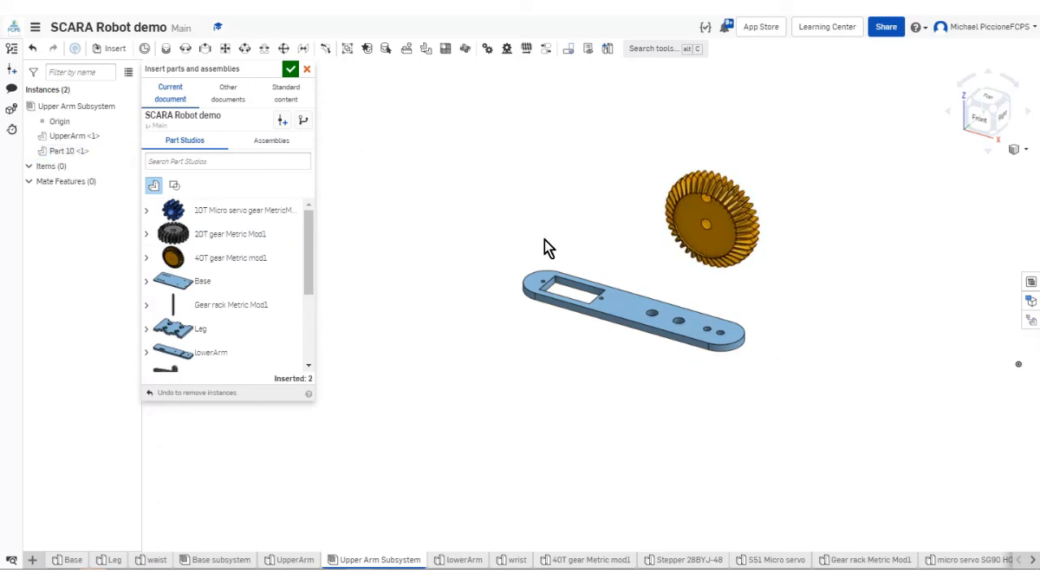
# Step: Insert the S51 Micro servo, place it beside the cutout end of the upper arm, and finish inserting parts
pyautogui.moveTo(309, 259); pyautogui.dragTo(311, 310)
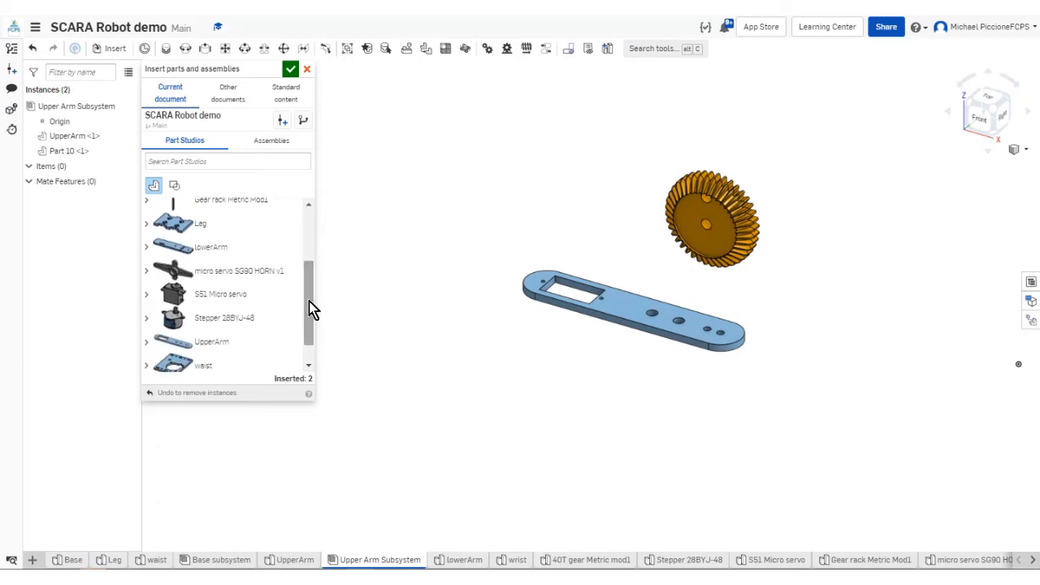
pyautogui.click(257, 301)
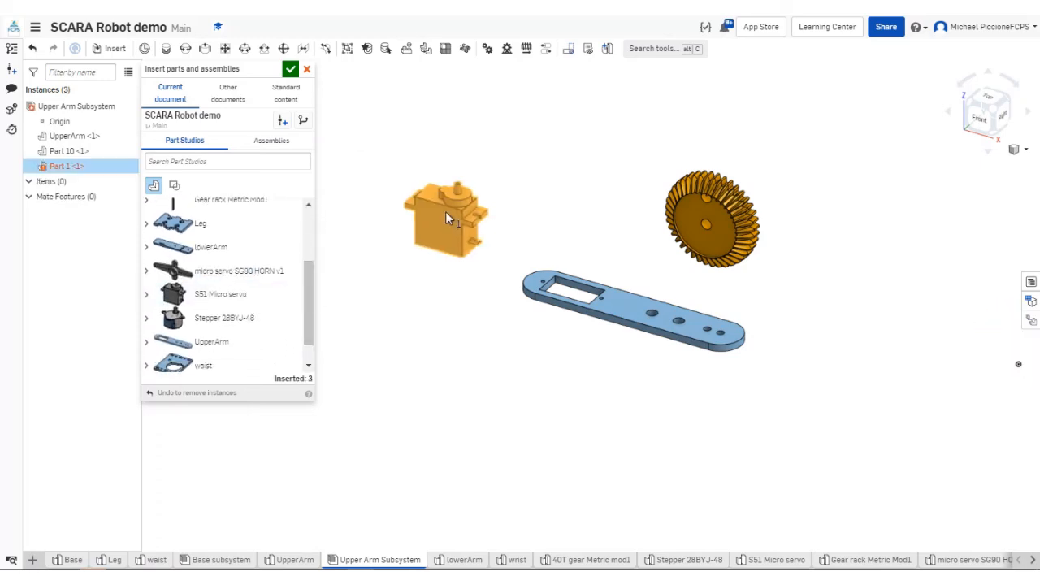
pyautogui.click(446, 213)
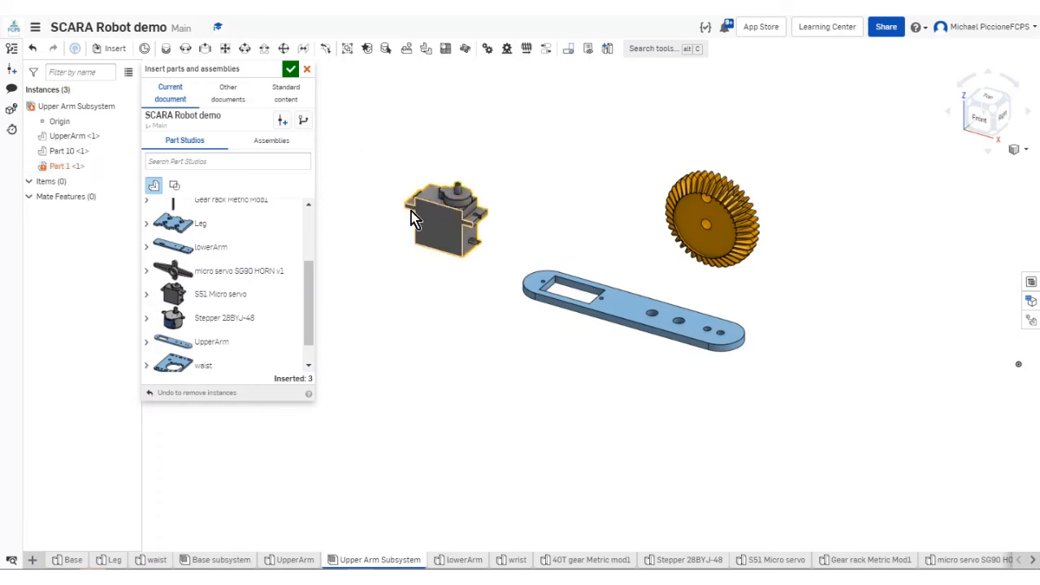
pyautogui.click(292, 70)
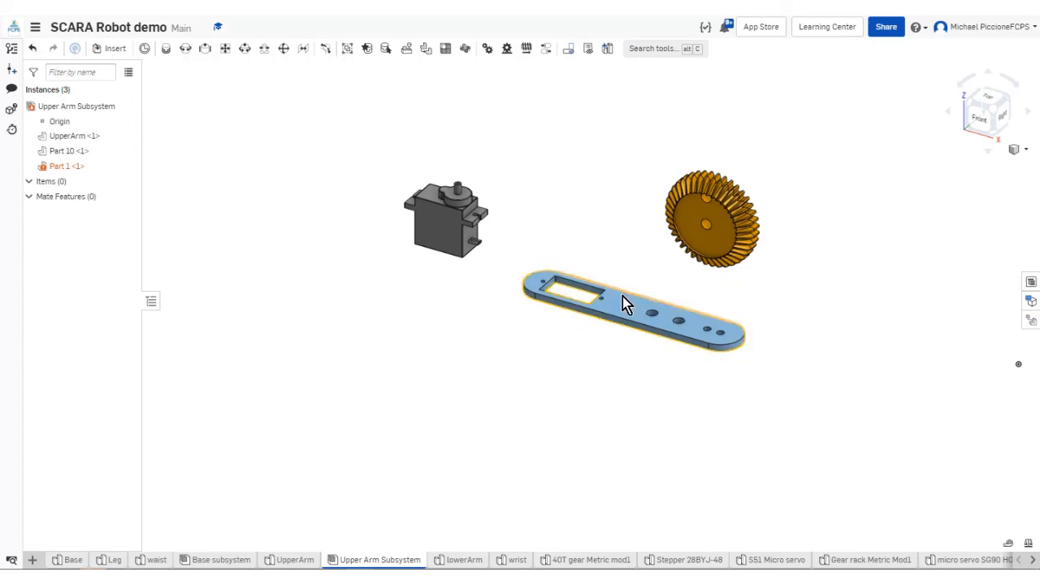
# Step: Start a fastened mate on the underside of the small screw hole between the upper arm's rounded end and its rectangular cutout
pyautogui.scroll(5, 623, 304)
pyautogui.scroll(-2, 591, 309)
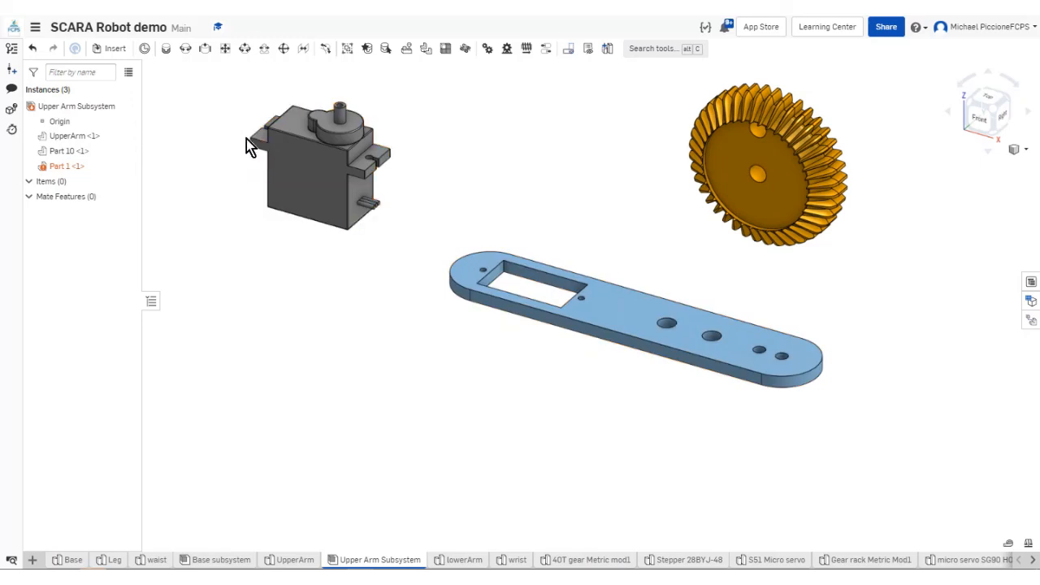
pyautogui.click(166, 50)
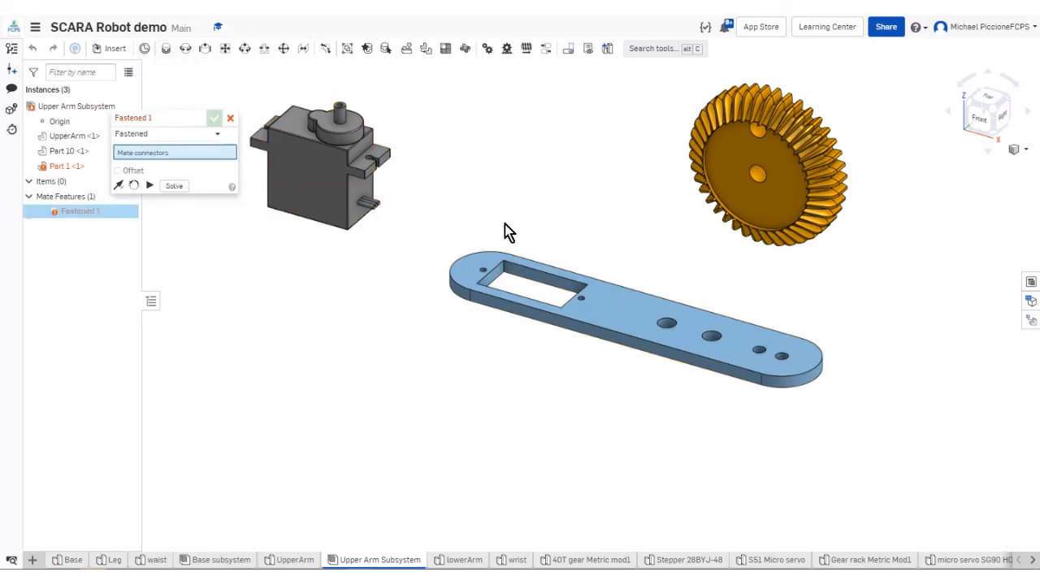
pyautogui.moveTo(505, 223); pyautogui.dragTo(517, 159, button='right')
pyautogui.scroll(6, 480, 341)
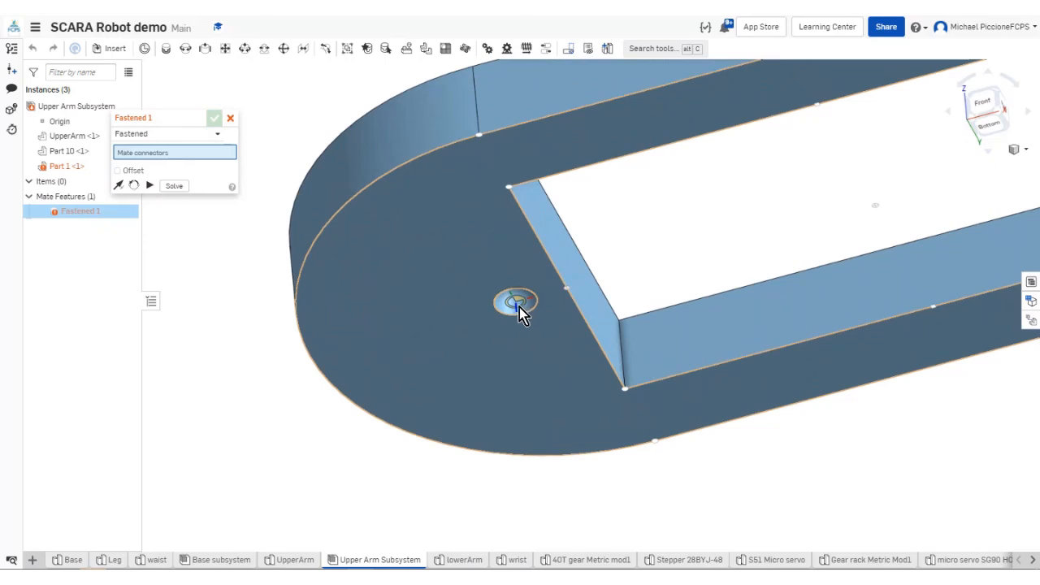
pyautogui.click(519, 307)
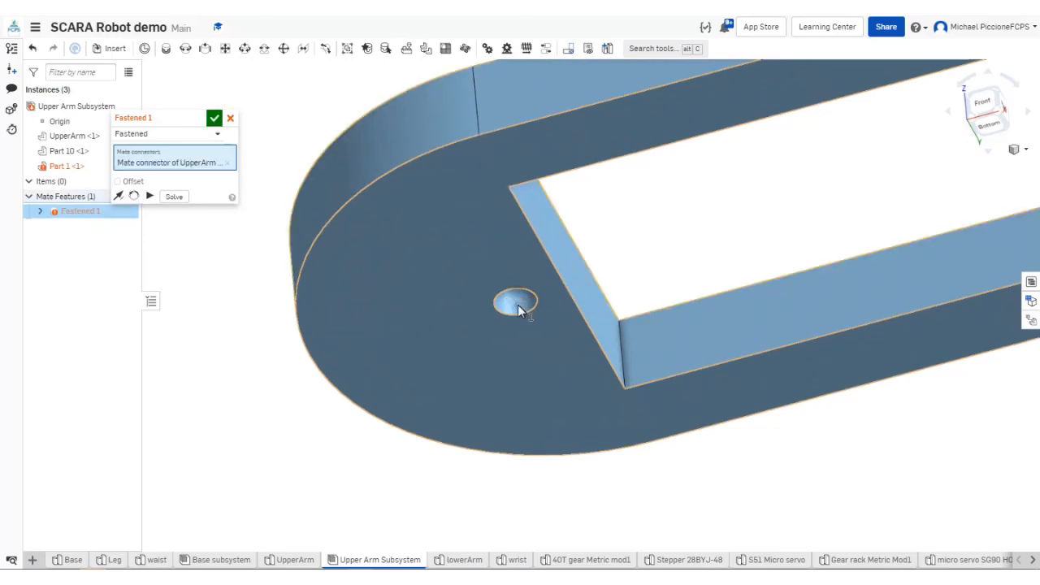
# Step: Mate the arm's screw hole to the upper edge of the hole in the servo's mounting tab on the wire side
pyautogui.scroll(-5, 518, 305)
pyautogui.moveTo(517, 304); pyautogui.dragTo(491, 235, button='right')
pyautogui.scroll(-2, 475, 175)
pyautogui.scroll(8, 418, 95)
pyautogui.moveTo(445, 130); pyautogui.dragTo(460, 246, button='middle')
pyautogui.moveTo(651, 201); pyautogui.dragTo(653, 238, button='right')
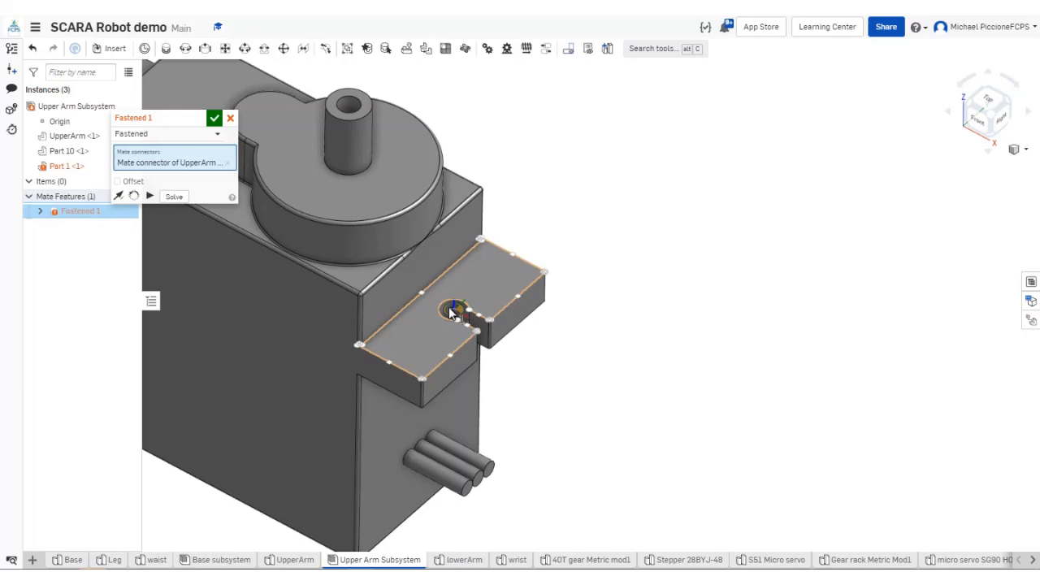
pyautogui.scroll(6, 452, 313)
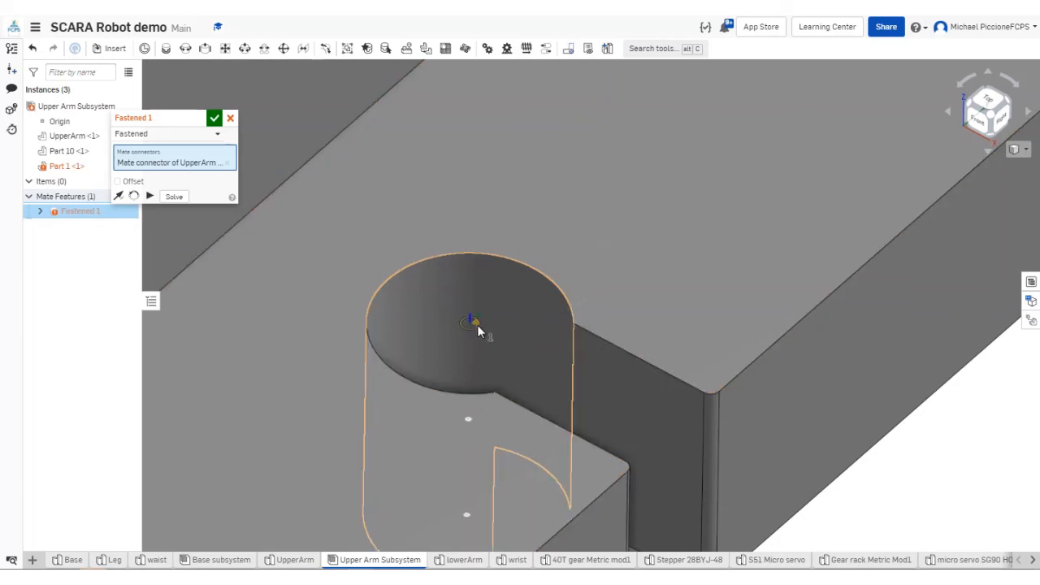
pyautogui.click(552, 283)
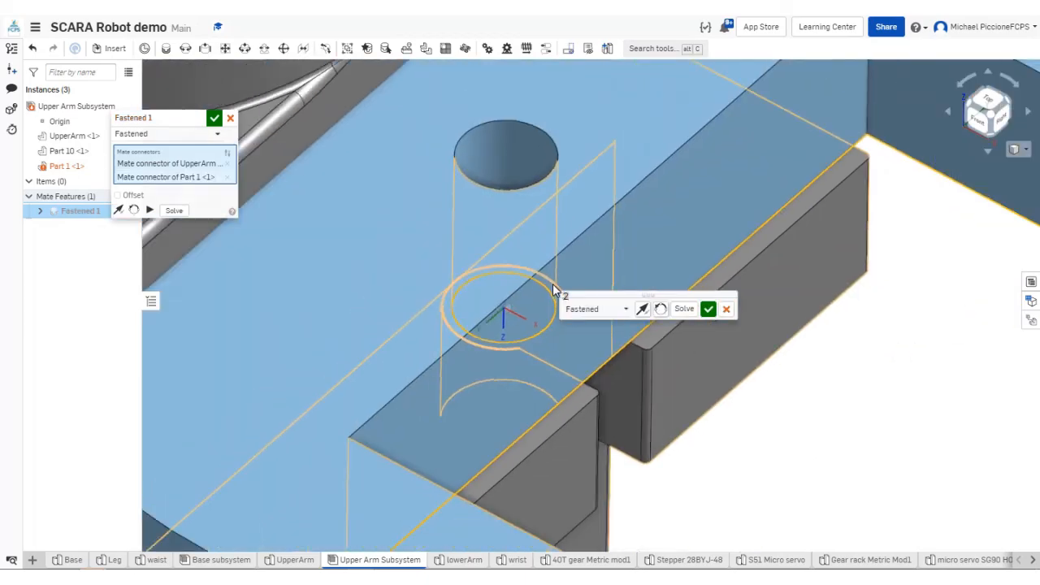
# Step: Rotate the servo's fastened mate about its secondary axis until the servo body sits inside the arm's rectangular cutout, and accept the mate
pyautogui.scroll(-5, 552, 280)
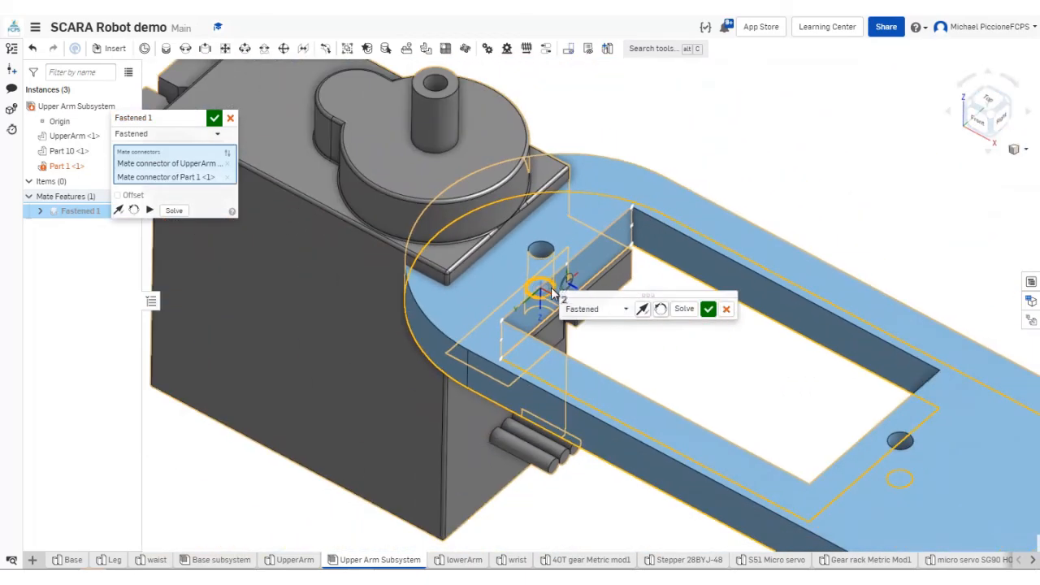
pyautogui.click(134, 210)
pyautogui.click(134, 209)
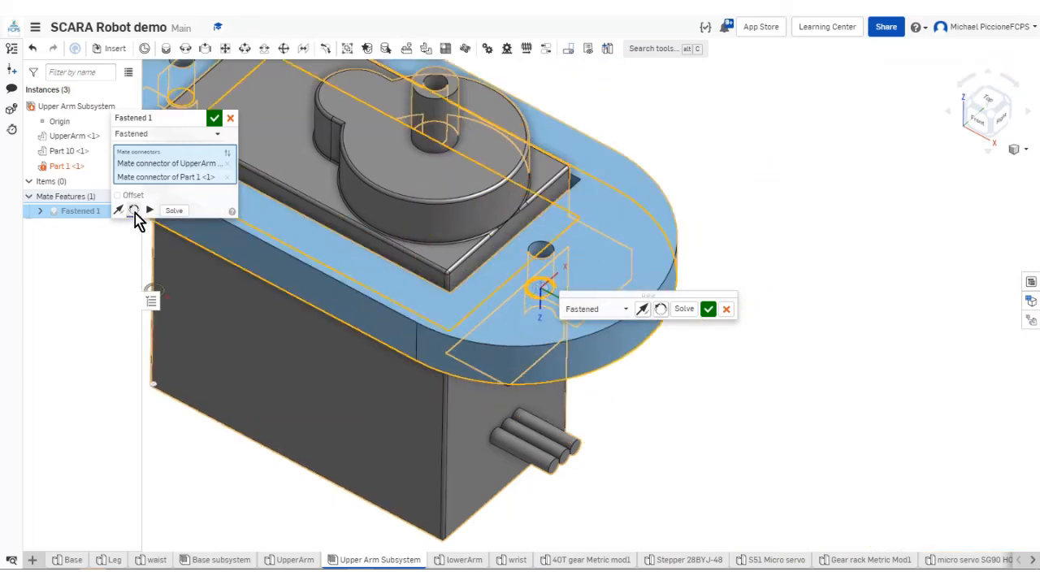
pyautogui.moveTo(544, 213); pyautogui.dragTo(547, 255, button='right')
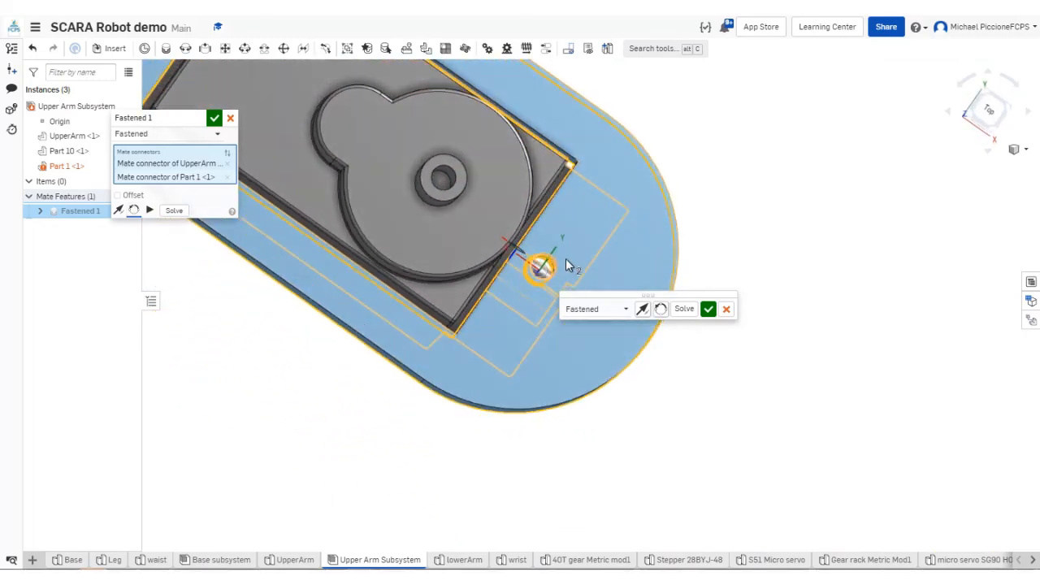
pyautogui.moveTo(546, 235); pyautogui.dragTo(810, 329, button='middle')
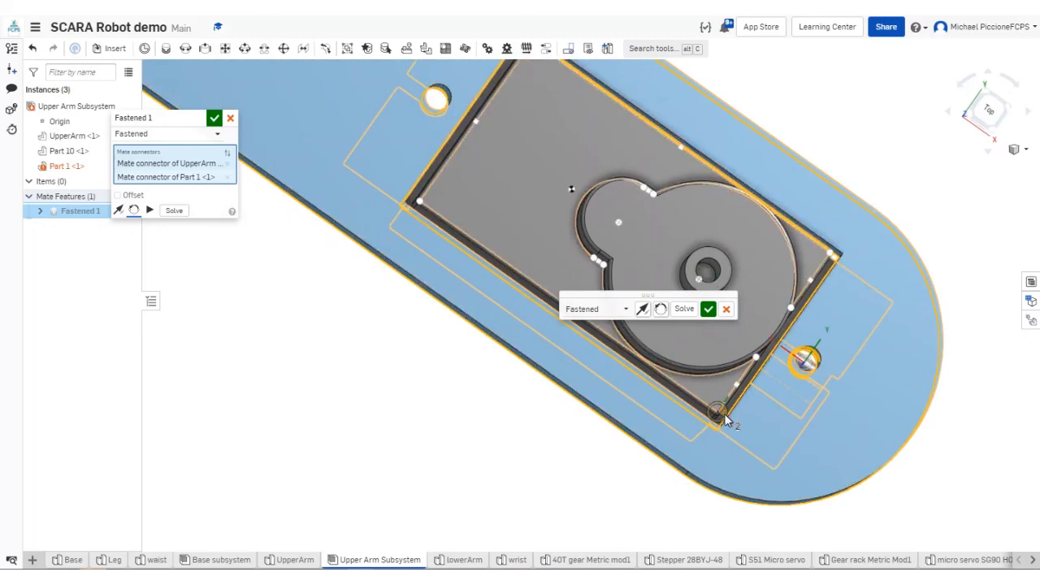
pyautogui.hotkey('shift', '1')
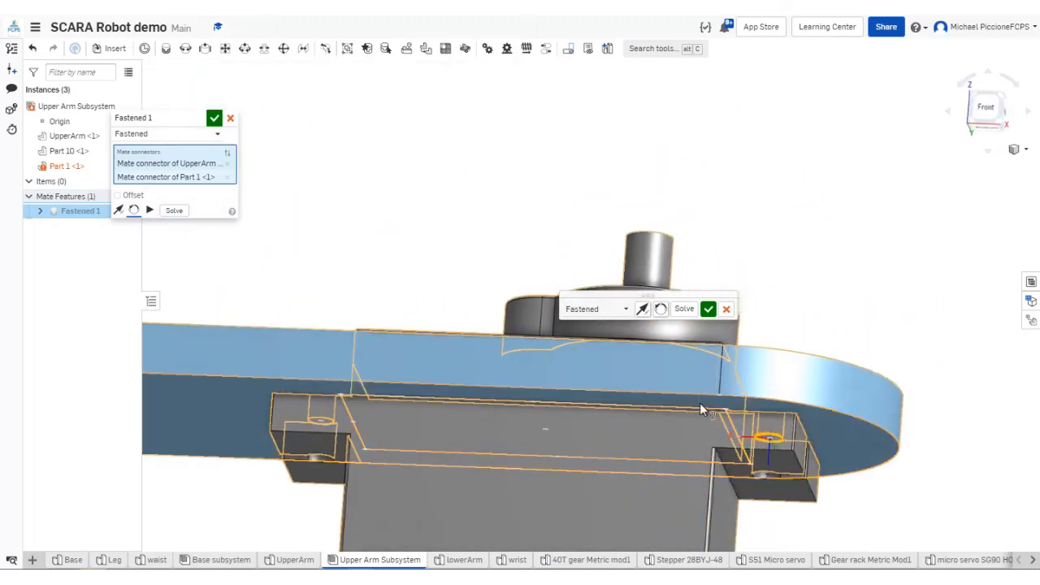
pyautogui.click(708, 310)
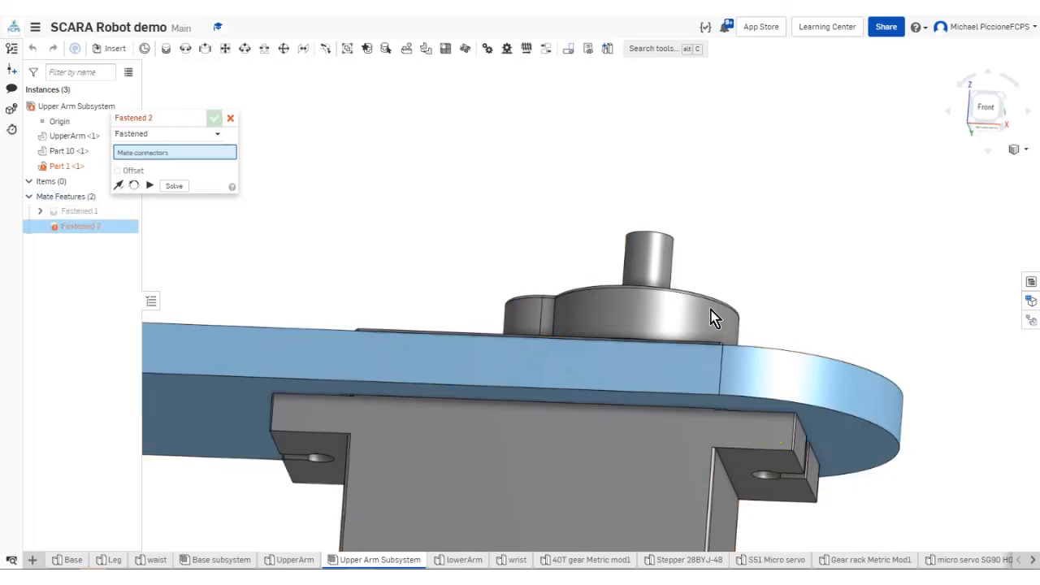
# Step: Move the 40T gear next to the end of the upper arm that has the two small holes
pyautogui.click(1008, 101)
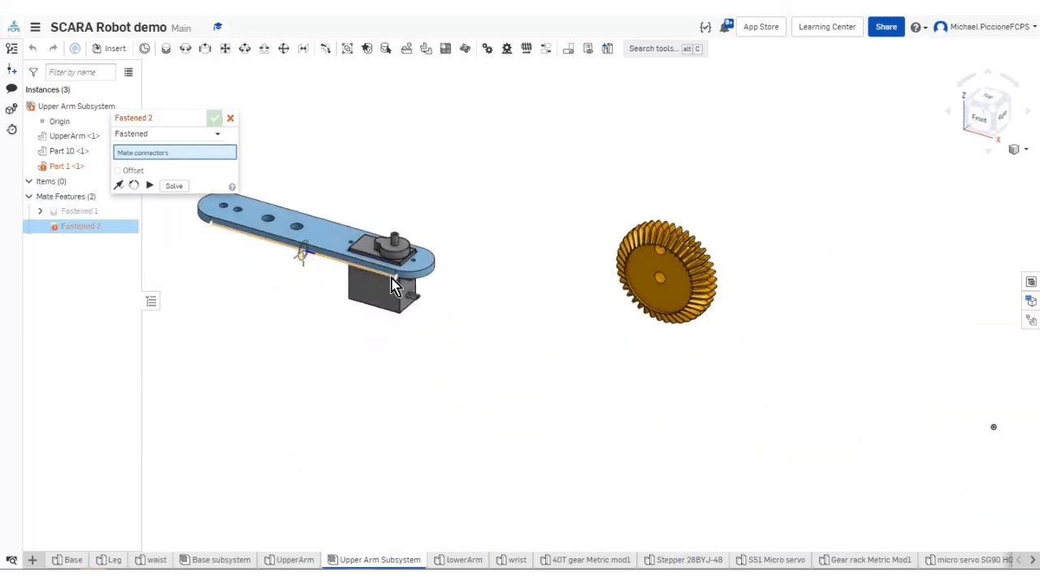
pyautogui.scroll(-3, 561, 319)
pyautogui.scroll(-2, 547, 321)
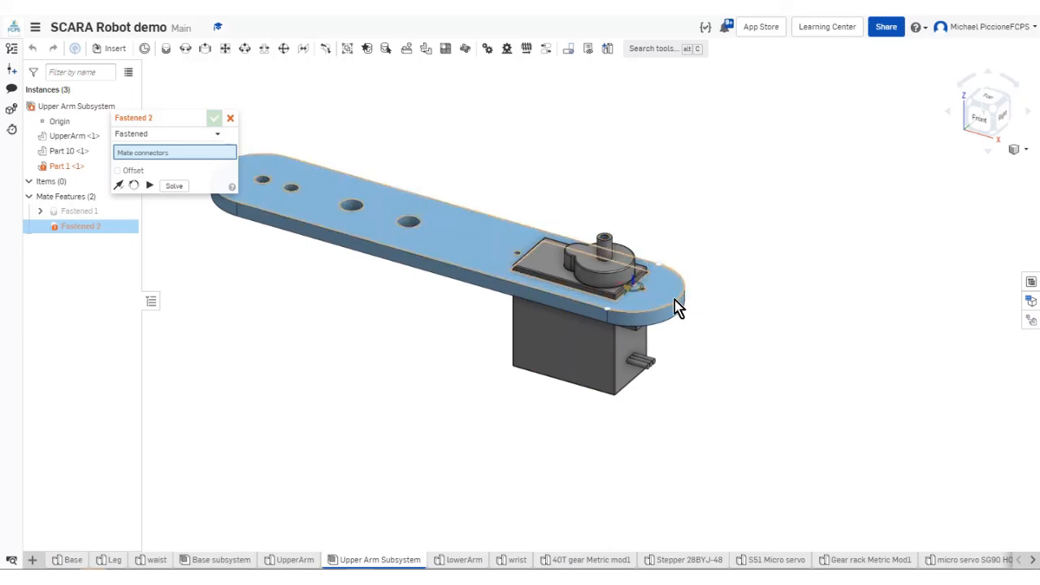
pyautogui.scroll(2, 664, 324)
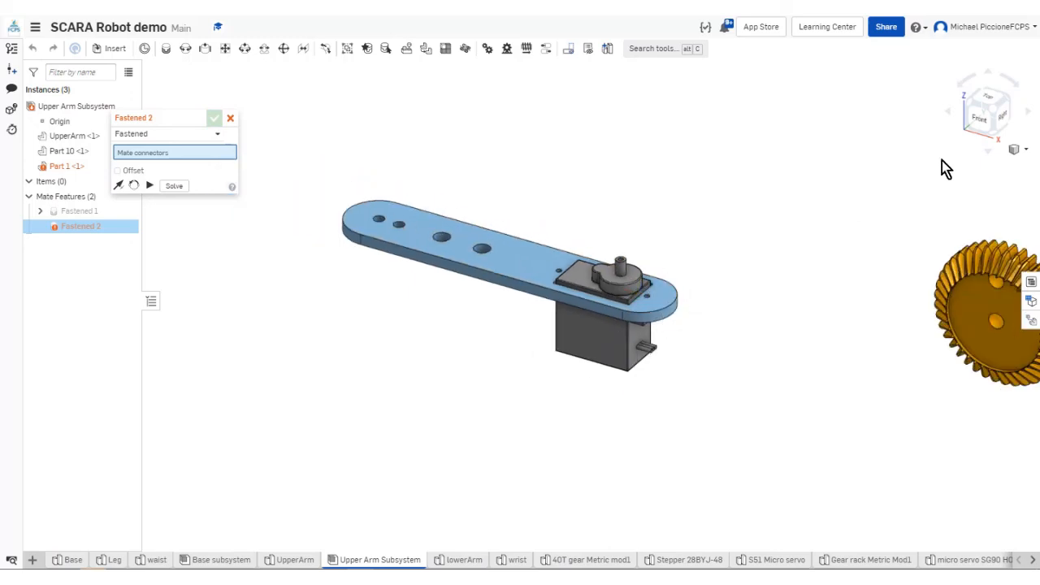
pyautogui.click(1010, 107)
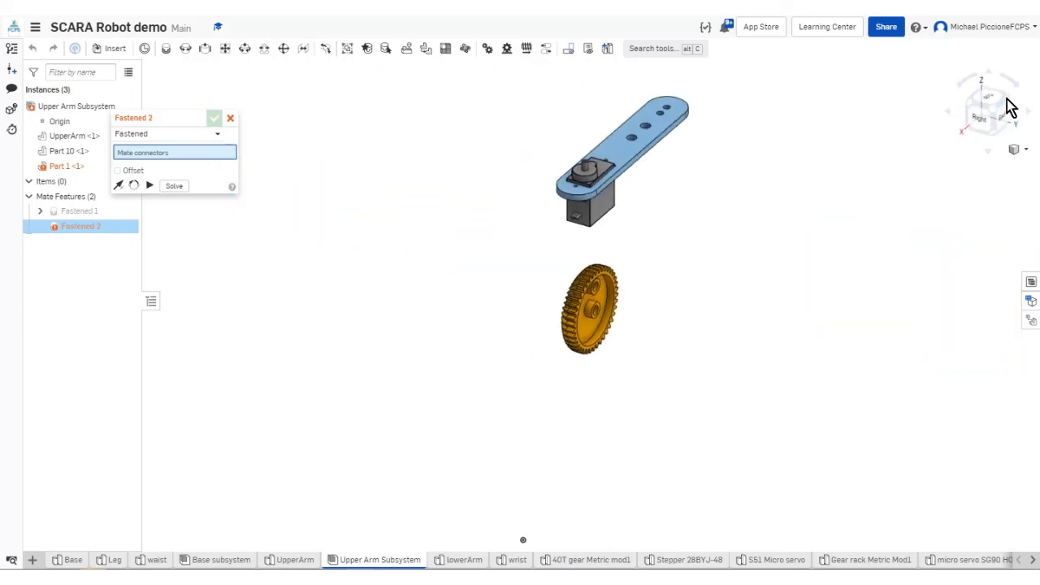
pyautogui.click(1010, 108)
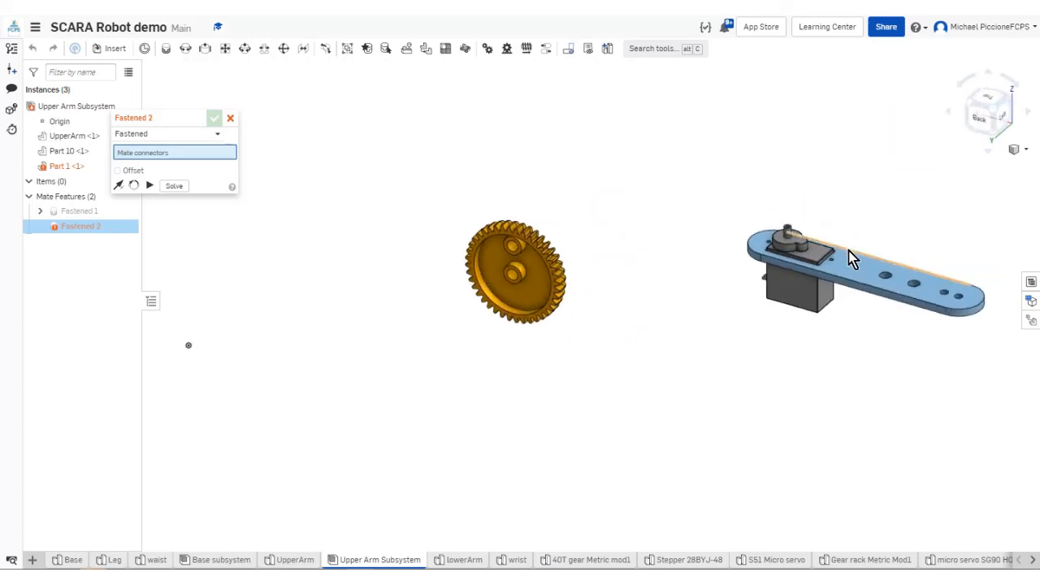
pyautogui.scroll(-2, 851, 260)
pyautogui.moveTo(849, 261); pyautogui.dragTo(573, 298, button='middle')
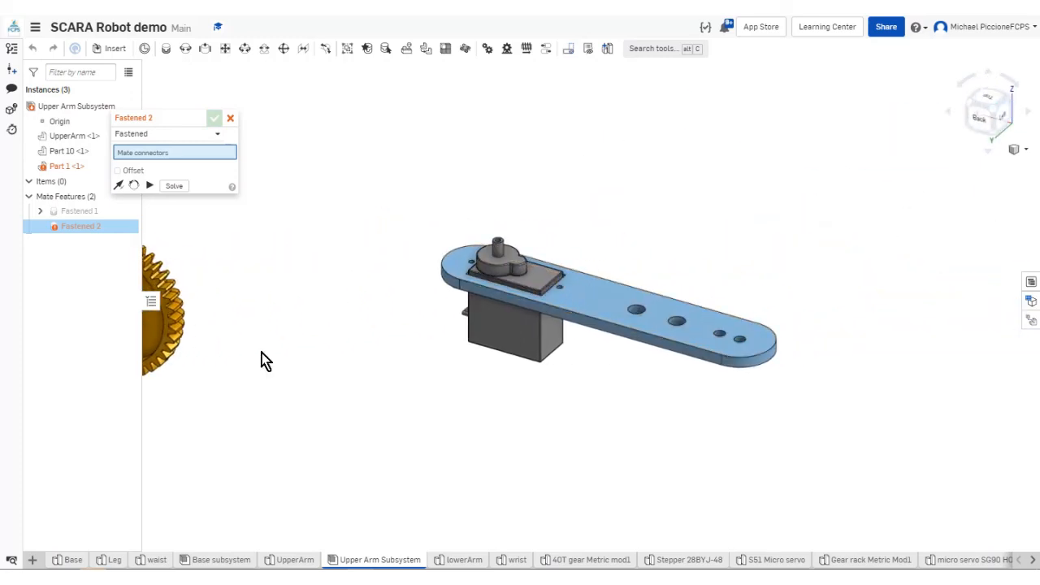
pyautogui.moveTo(158, 346); pyautogui.dragTo(800, 221)
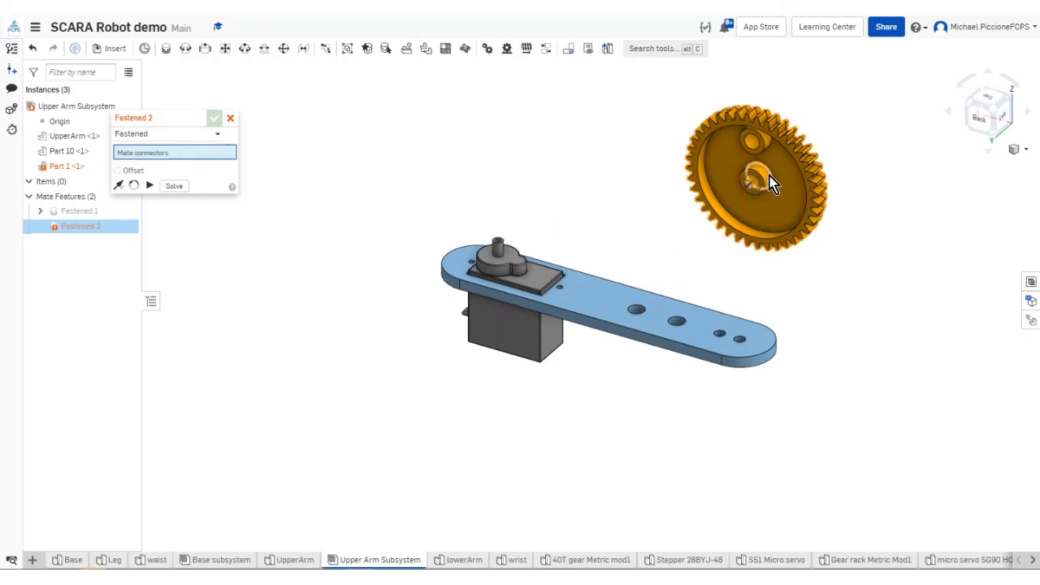
# Step: Fasten the gear's central hub face to the underside of the upper arm's large hole nearer the two small holes
pyautogui.scroll(-3, 770, 180)
pyautogui.scroll(5, 767, 177)
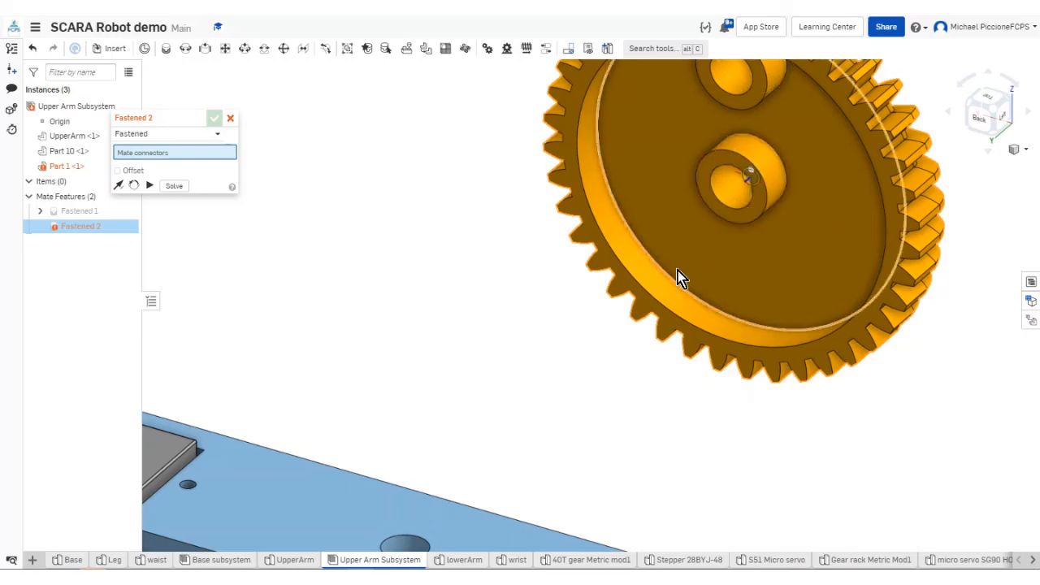
pyautogui.click(729, 192)
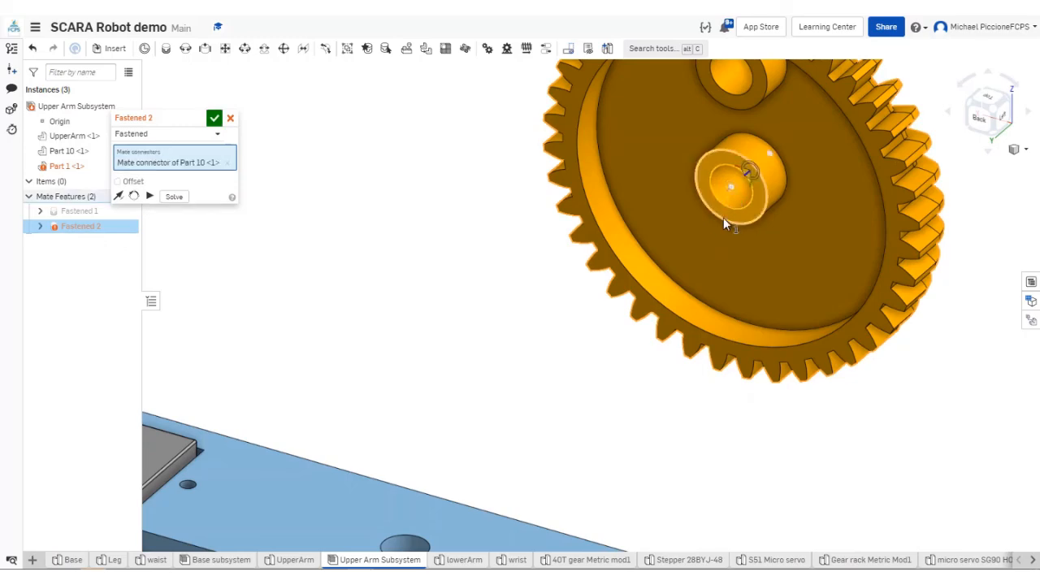
pyautogui.scroll(-5, 568, 287)
pyautogui.moveTo(566, 286); pyautogui.dragTo(564, 221, button='right')
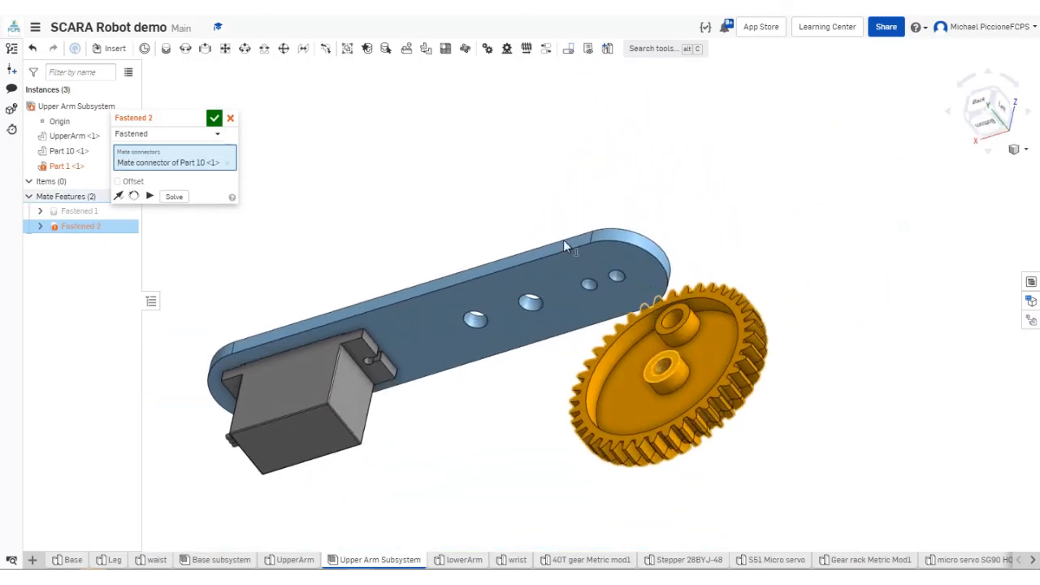
pyautogui.scroll(3, 536, 318)
pyautogui.scroll(2, 535, 318)
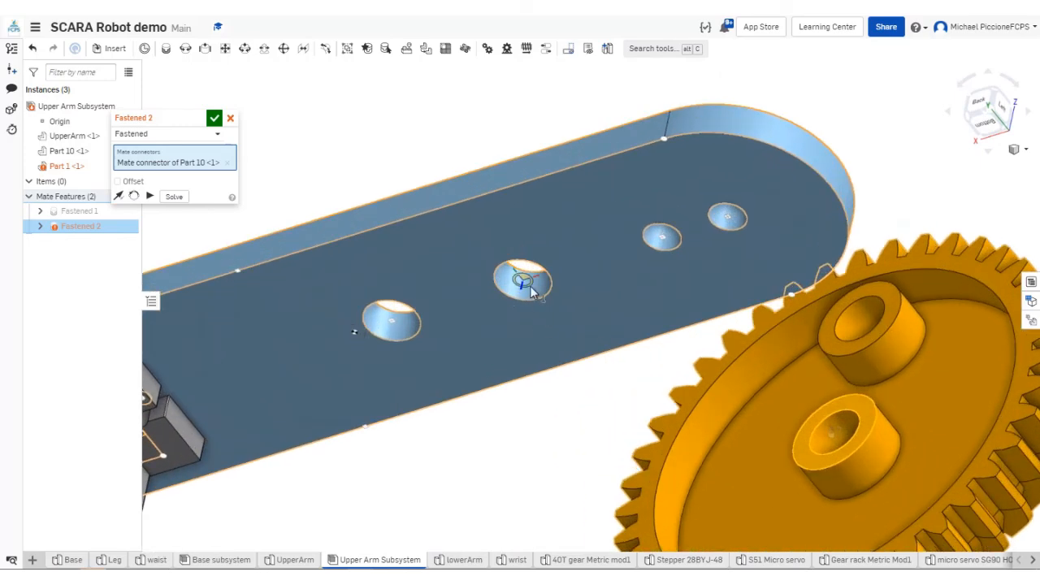
pyautogui.click(526, 288)
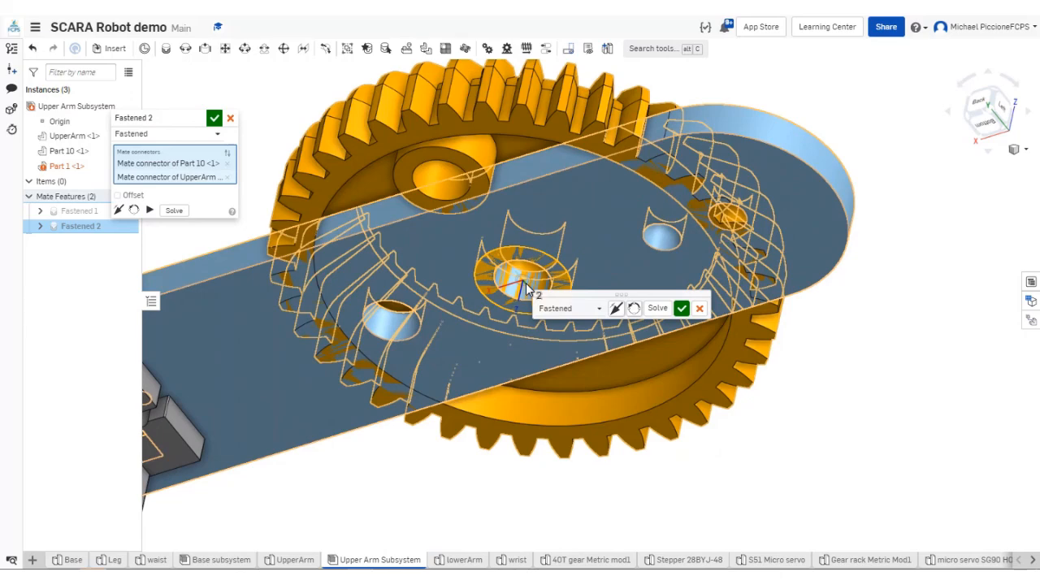
# Step: Flip the gear mate's primary axis so the gear lies beneath the upper arm
pyautogui.scroll(-1, 526, 283)
pyautogui.moveTo(598, 244); pyautogui.dragTo(590, 284, button='right')
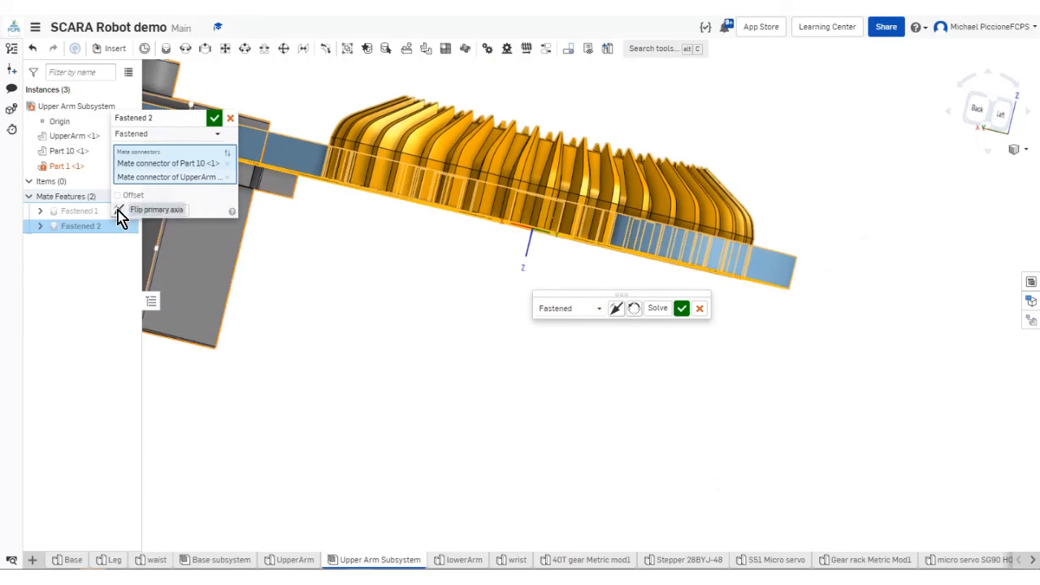
pyautogui.click(117, 210)
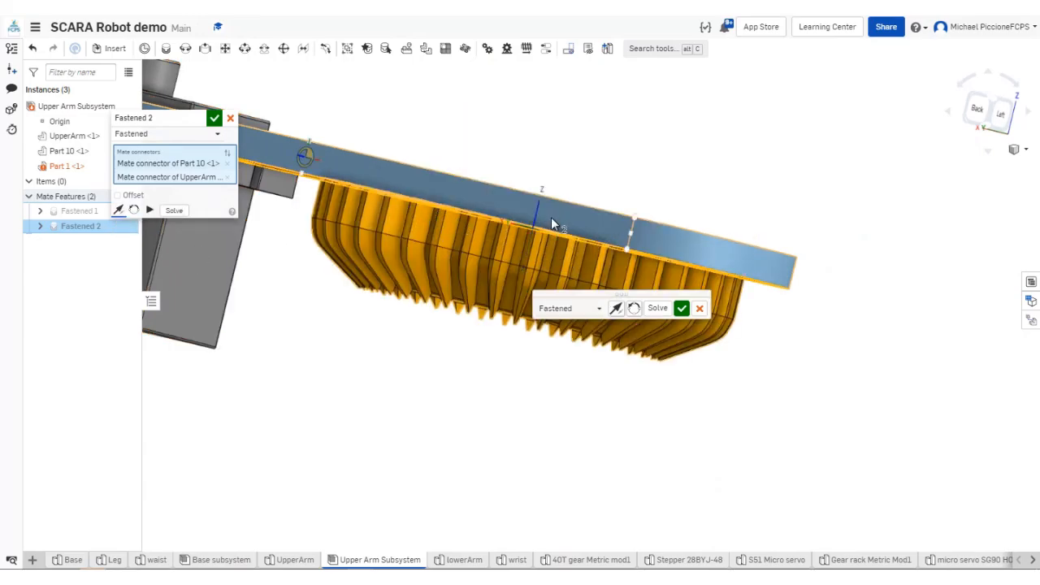
# Step: Rotate the gear mate until the gear's offset hub lines up with the arm's other large hole, and accept the mate
pyautogui.moveTo(705, 159); pyautogui.dragTo(678, 234, button='right')
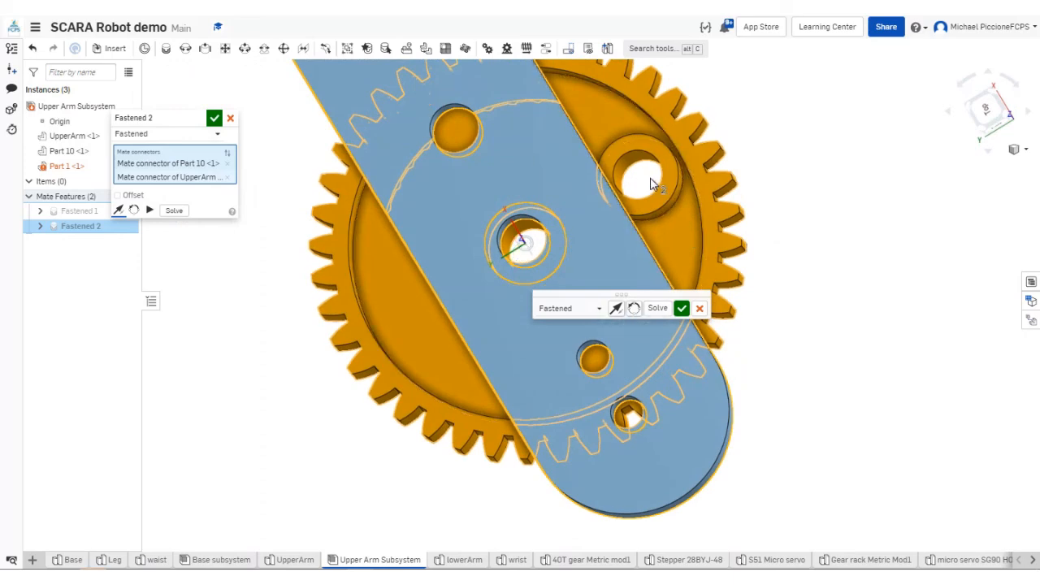
pyautogui.click(634, 310)
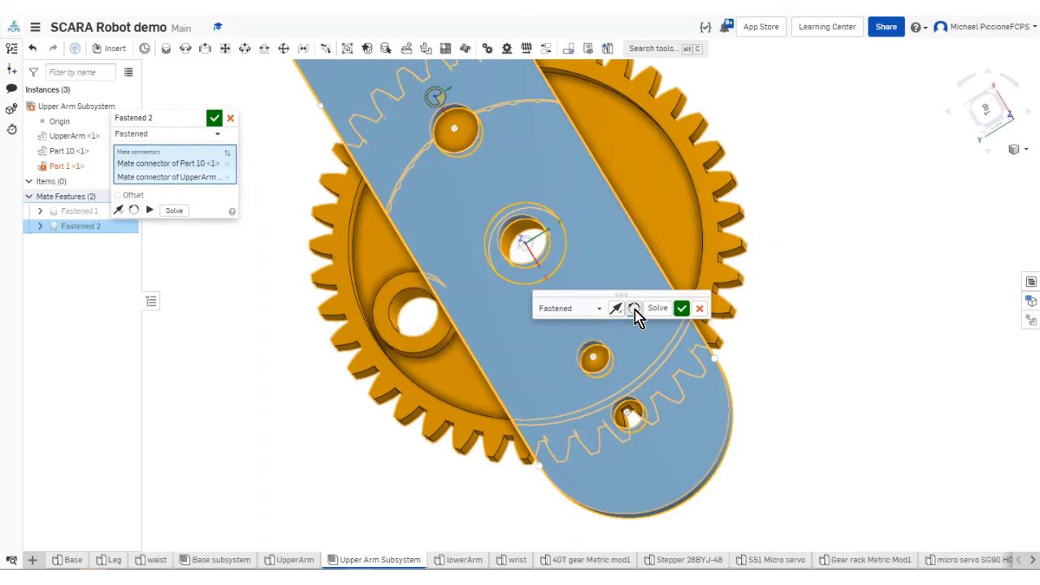
pyautogui.click(635, 309)
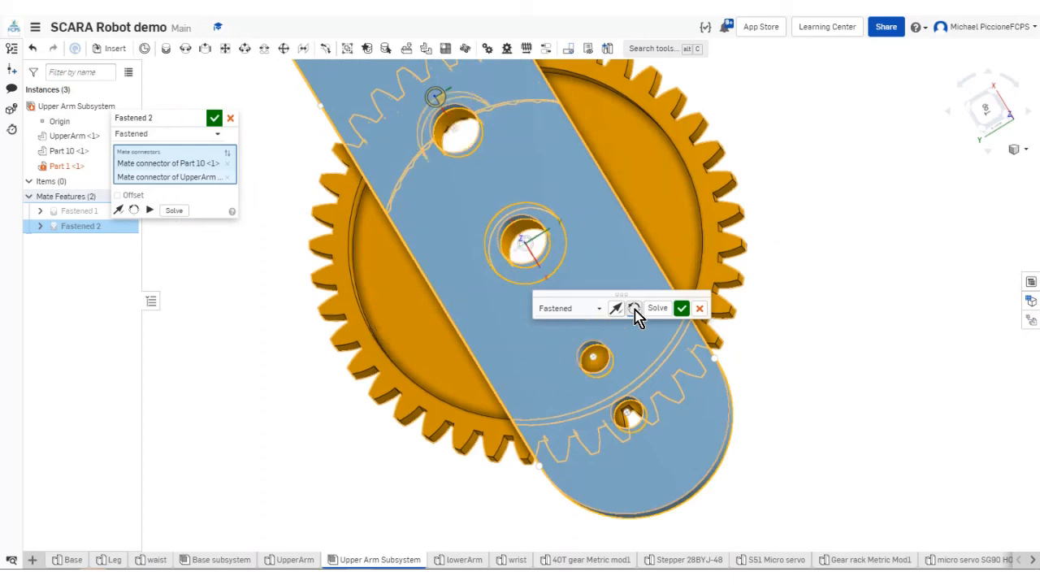
pyautogui.moveTo(597, 269); pyautogui.dragTo(674, 336, button='middle')
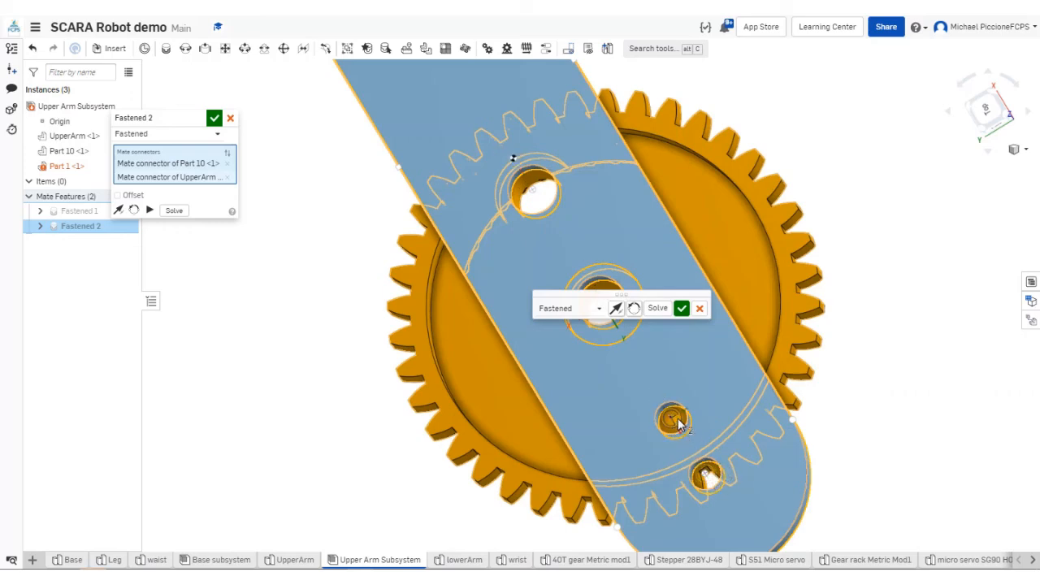
pyautogui.moveTo(681, 423); pyautogui.dragTo(713, 382, button='right')
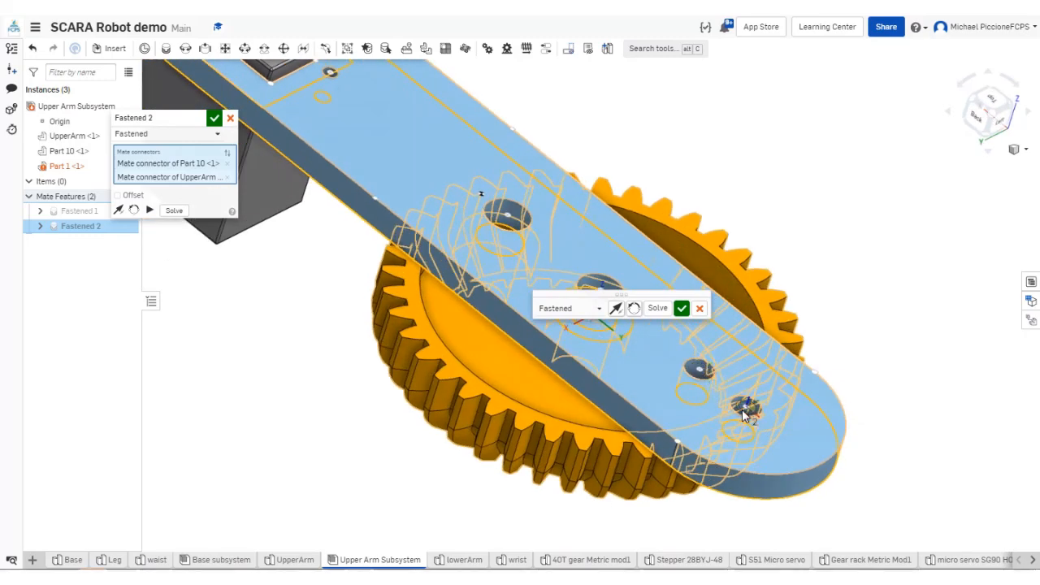
pyautogui.click(682, 312)
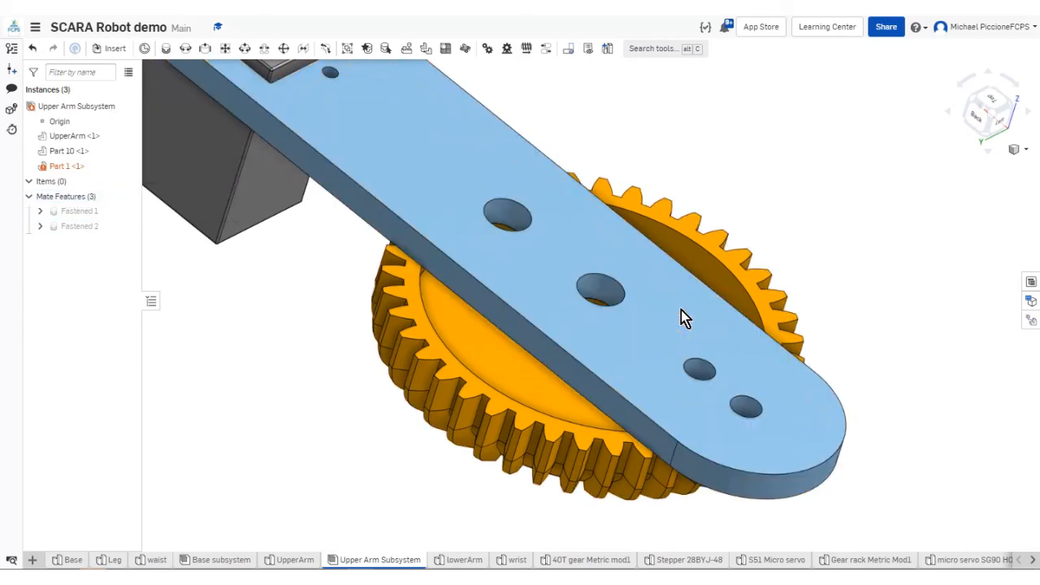
pyautogui.scroll(-3, 507, 235)
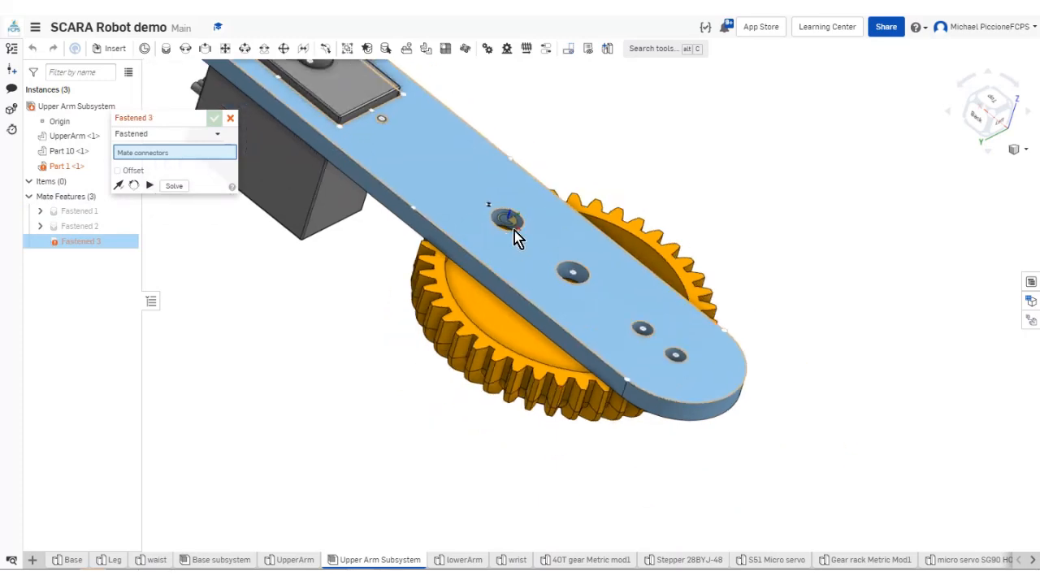
pyautogui.moveTo(520, 230); pyautogui.dragTo(506, 248, button='right')
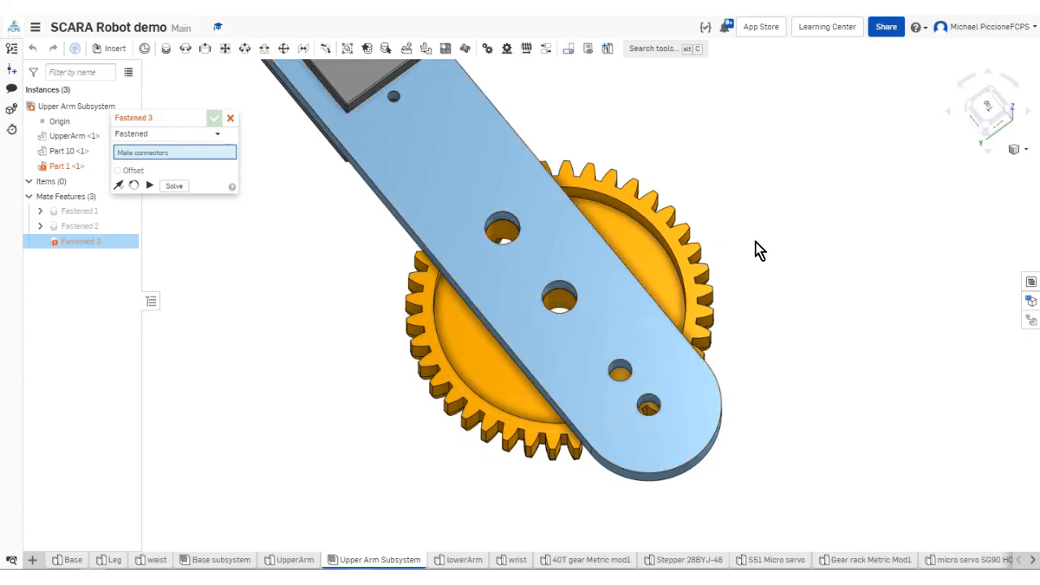
pyautogui.click(991, 133)
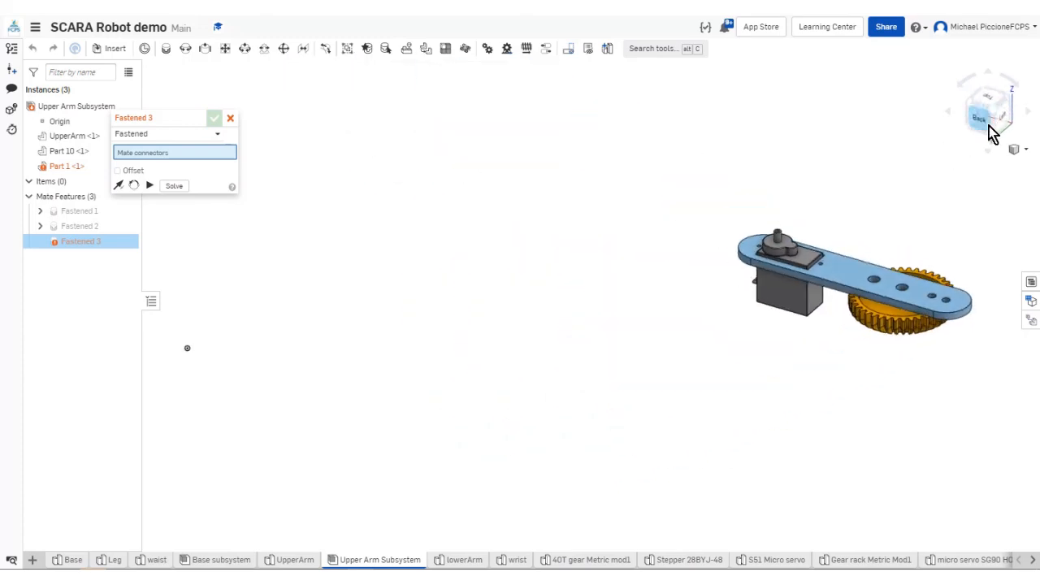
pyautogui.scroll(4, 788, 268)
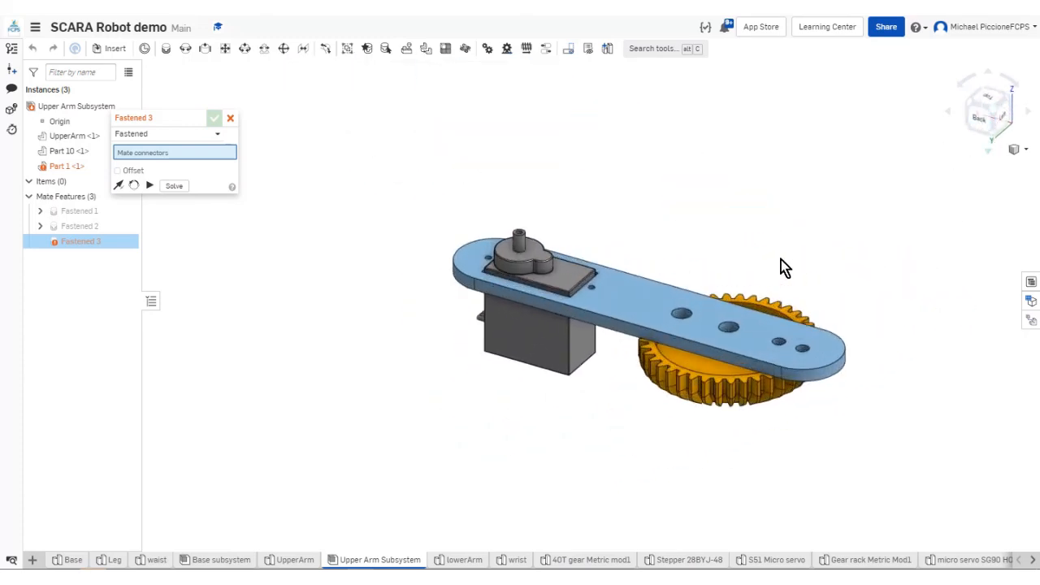
pyautogui.scroll(1, 784, 268)
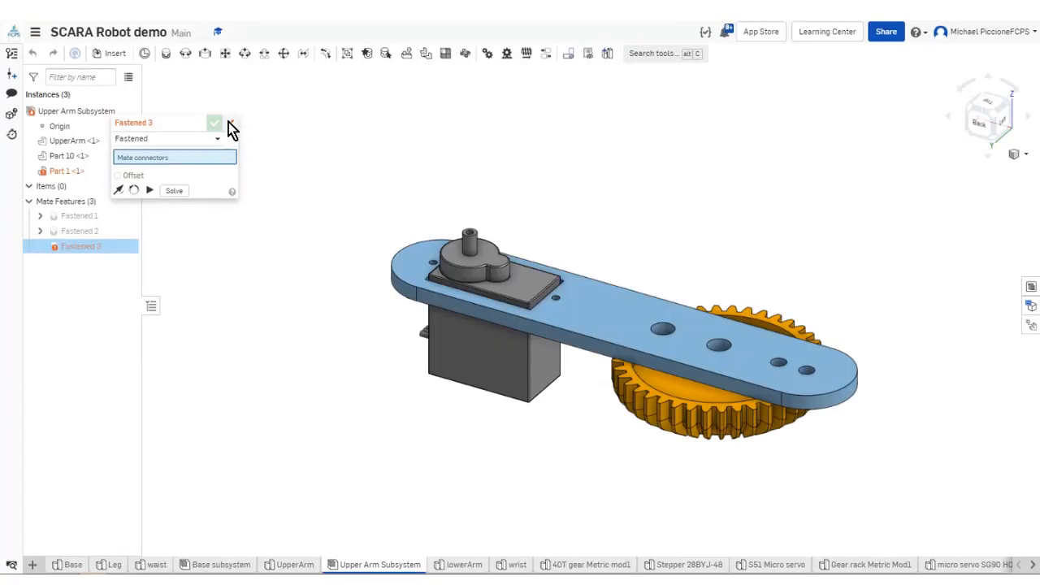
pyautogui.click(229, 121)
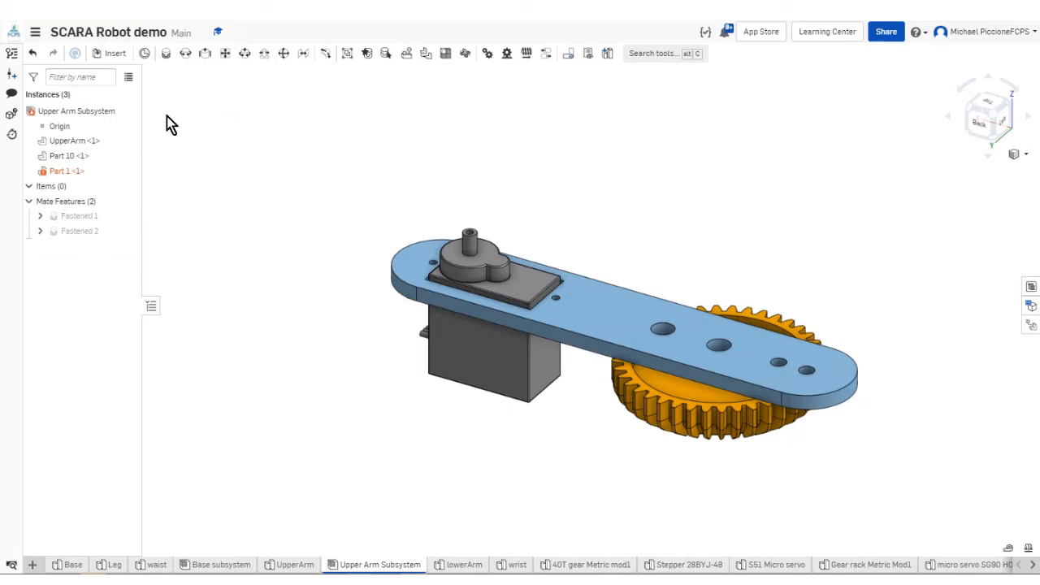
# Step: Insert an ANSI inch pan head machine screw, size #6-32 and length 1, above the upper arm
pyautogui.click(114, 55)
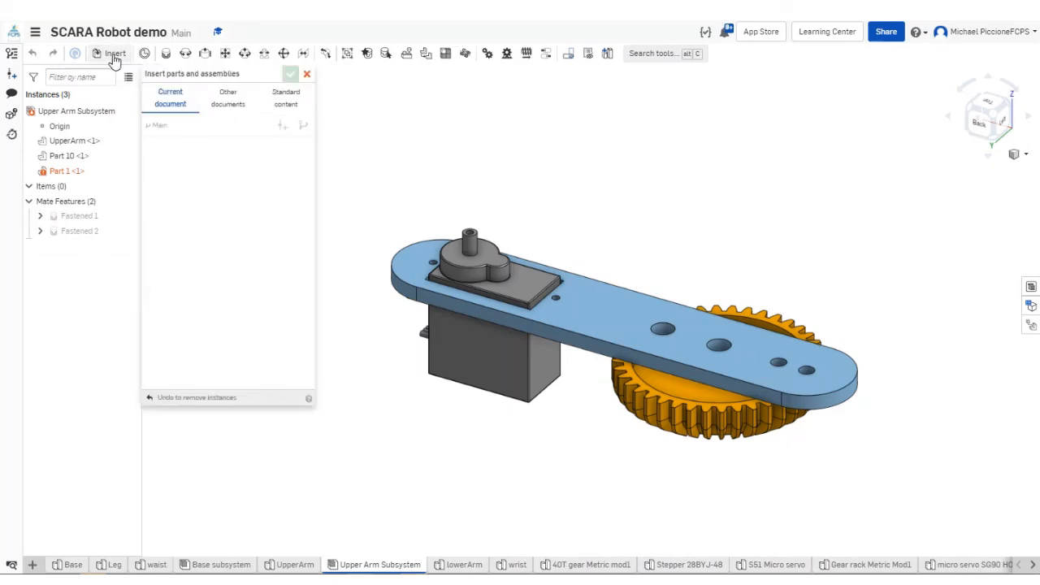
pyautogui.click(281, 99)
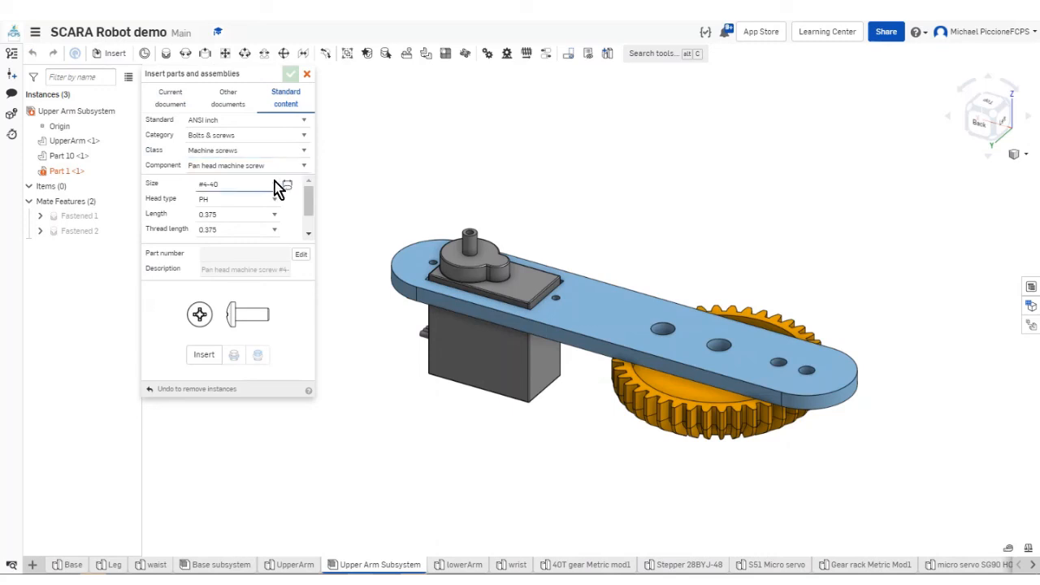
pyautogui.click(272, 184)
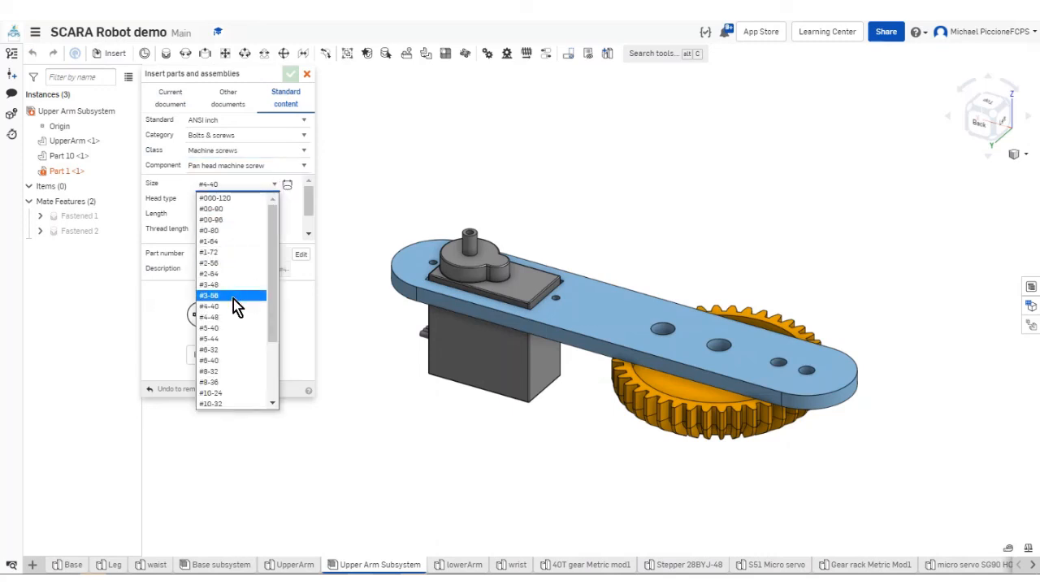
pyautogui.click(233, 348)
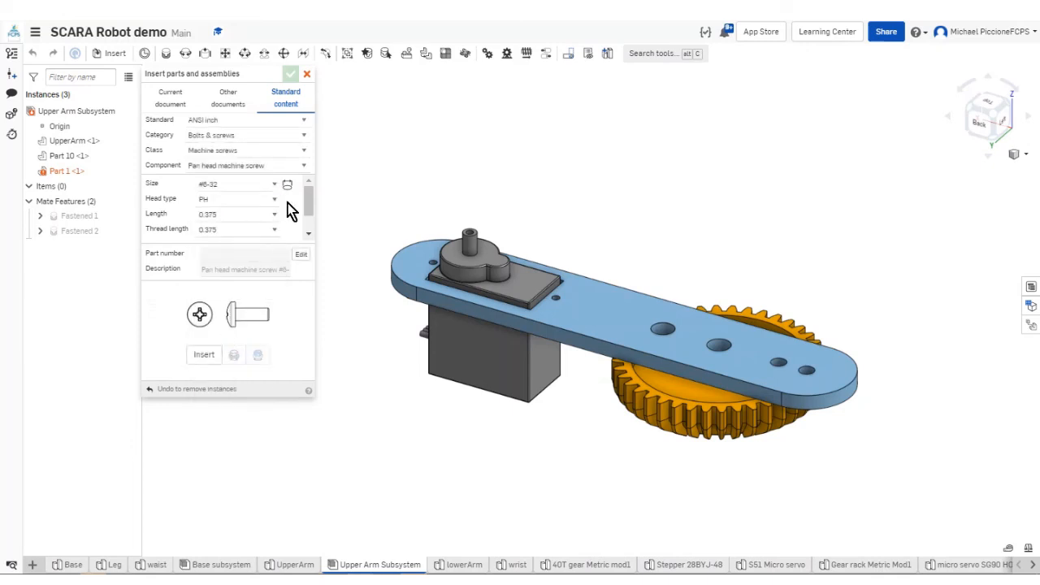
pyautogui.click(270, 205)
pyautogui.click(267, 201)
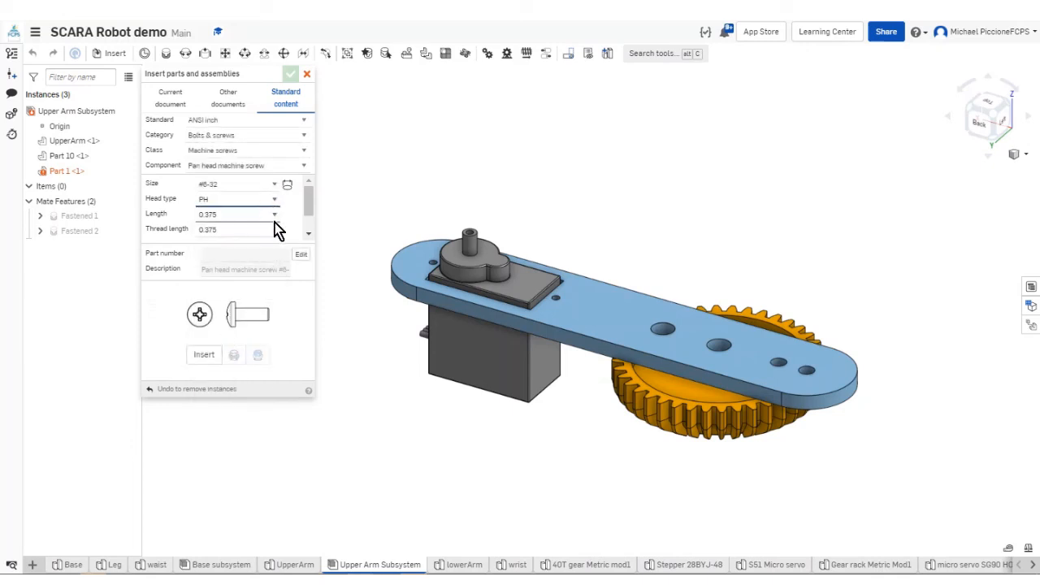
pyautogui.click(275, 216)
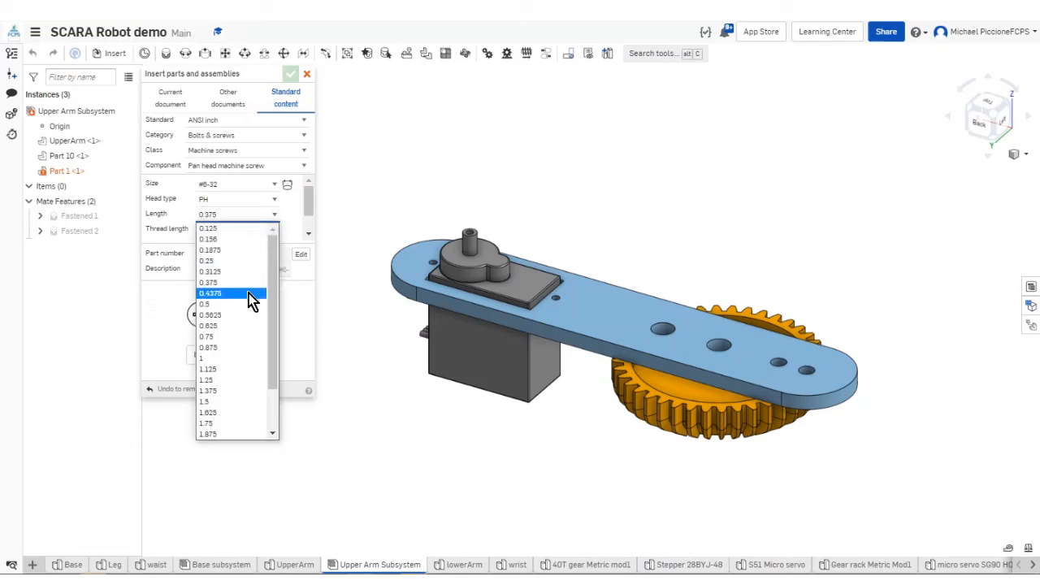
pyautogui.click(244, 358)
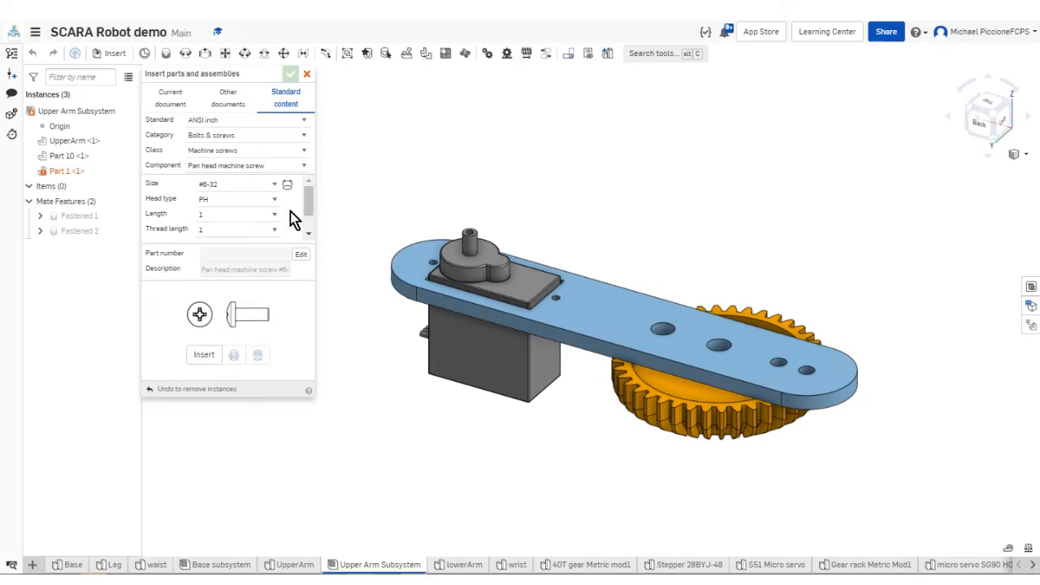
pyautogui.click(204, 354)
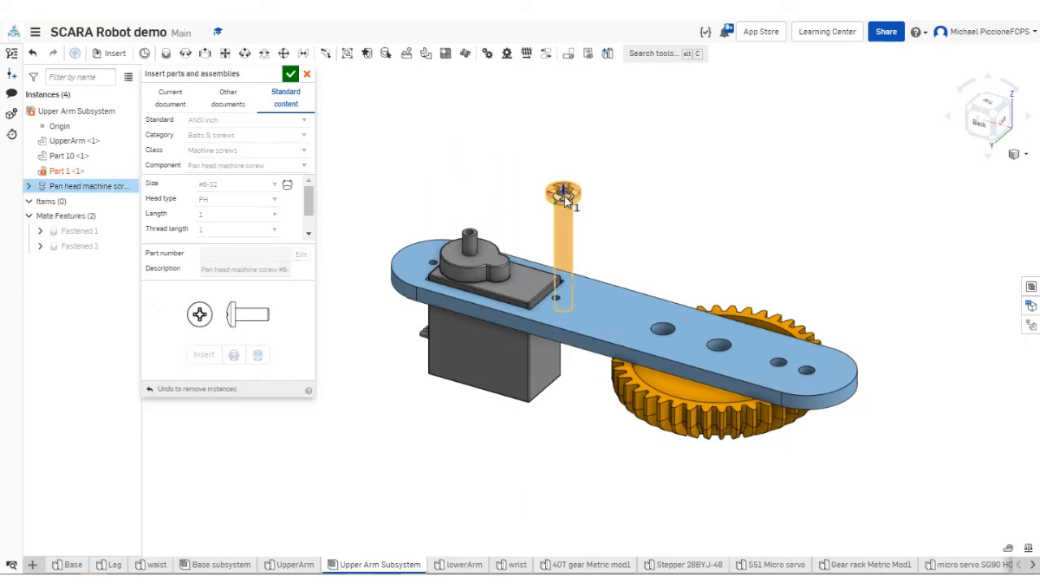
pyautogui.click(625, 142)
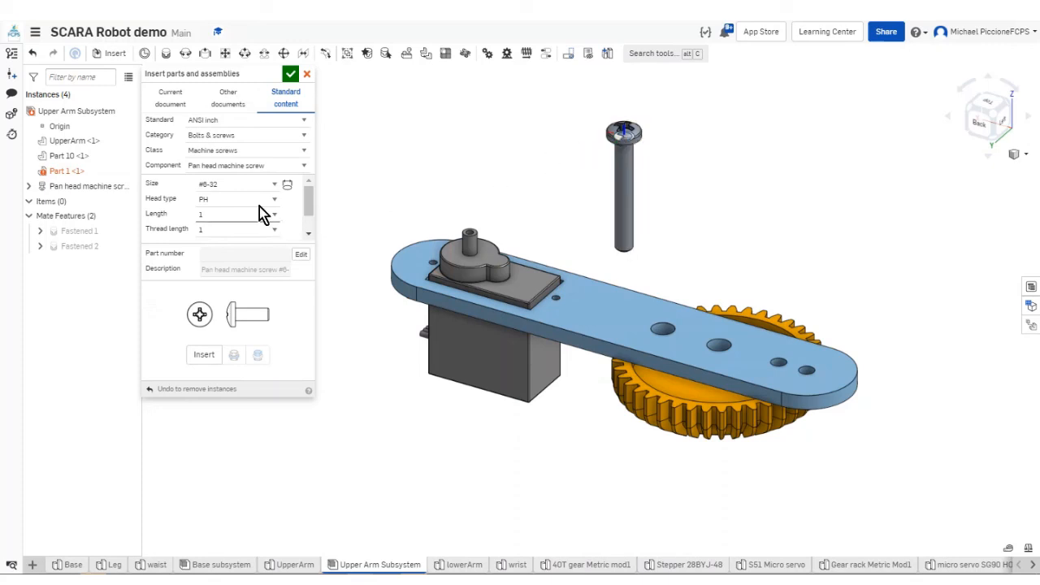
# Step: Insert a #6-32 hex machine screw nut and place it above the micro servo
pyautogui.click(253, 138)
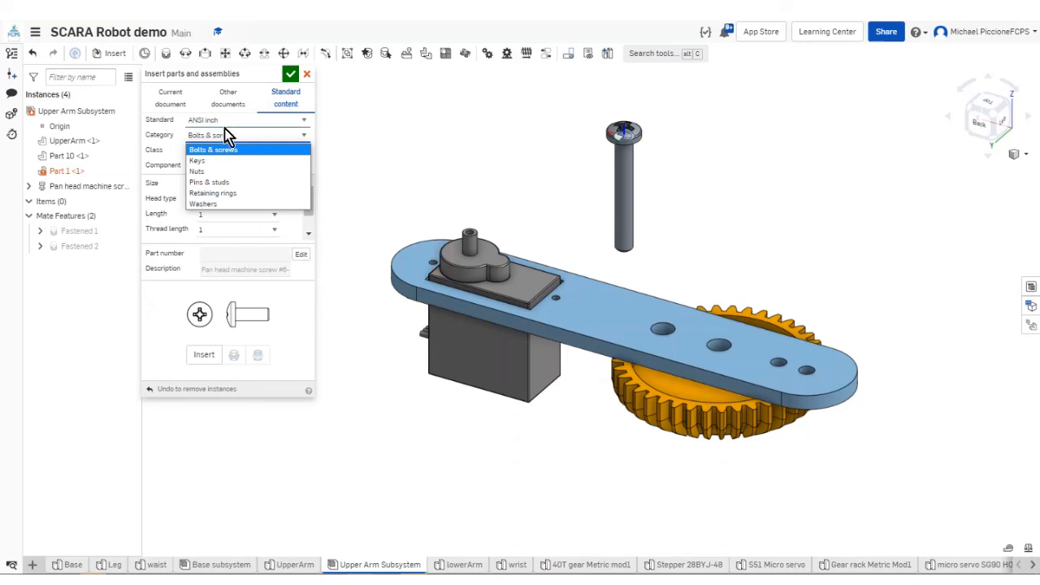
pyautogui.click(202, 172)
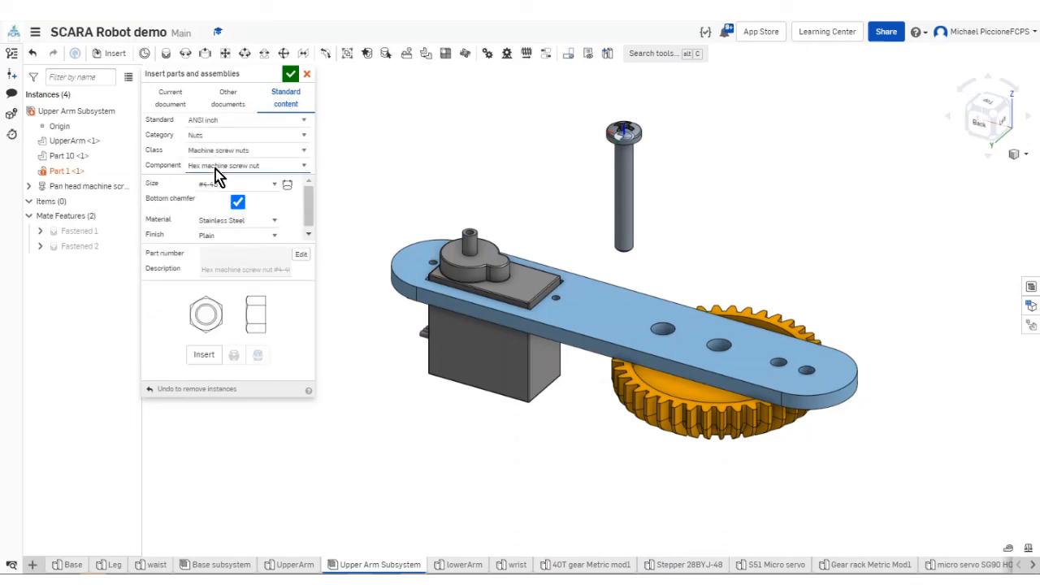
pyautogui.click(227, 186)
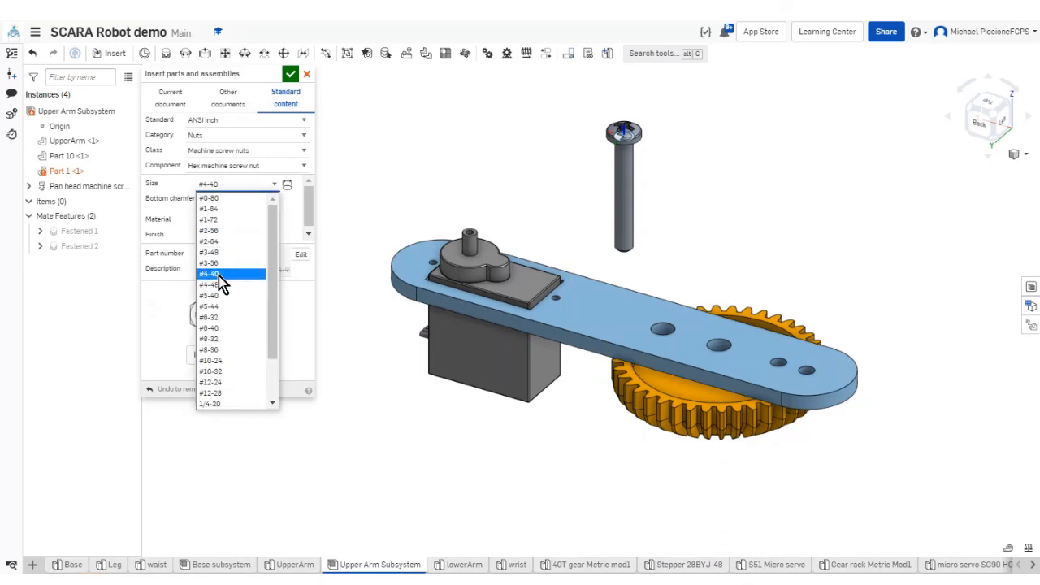
pyautogui.click(223, 317)
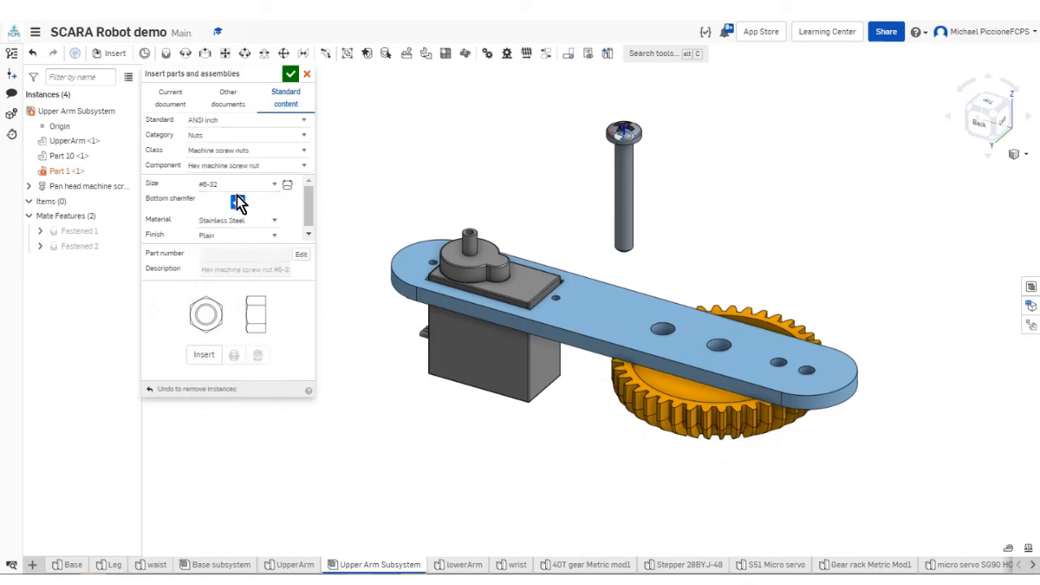
pyautogui.click(204, 355)
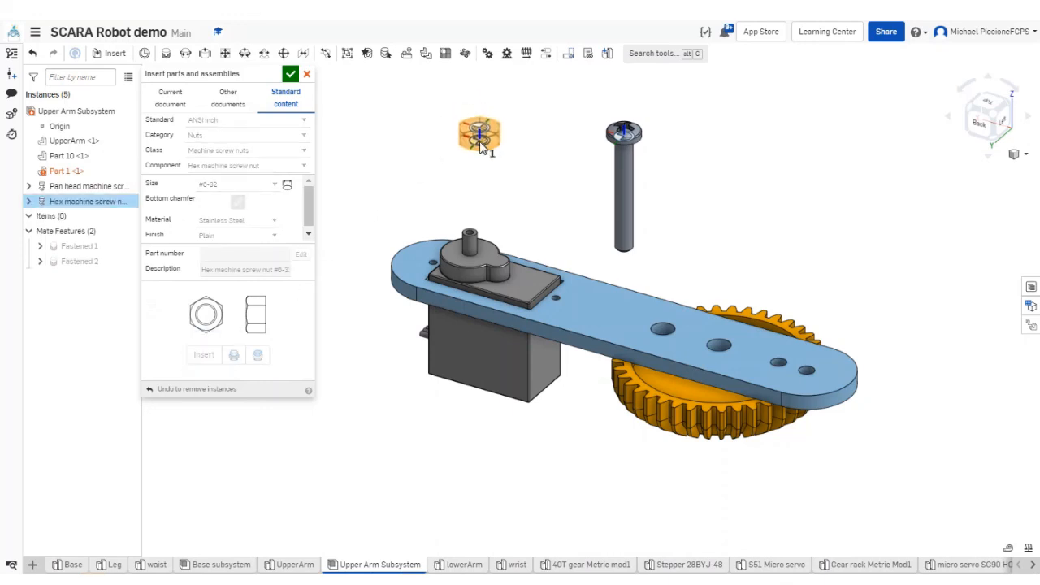
pyautogui.click(484, 154)
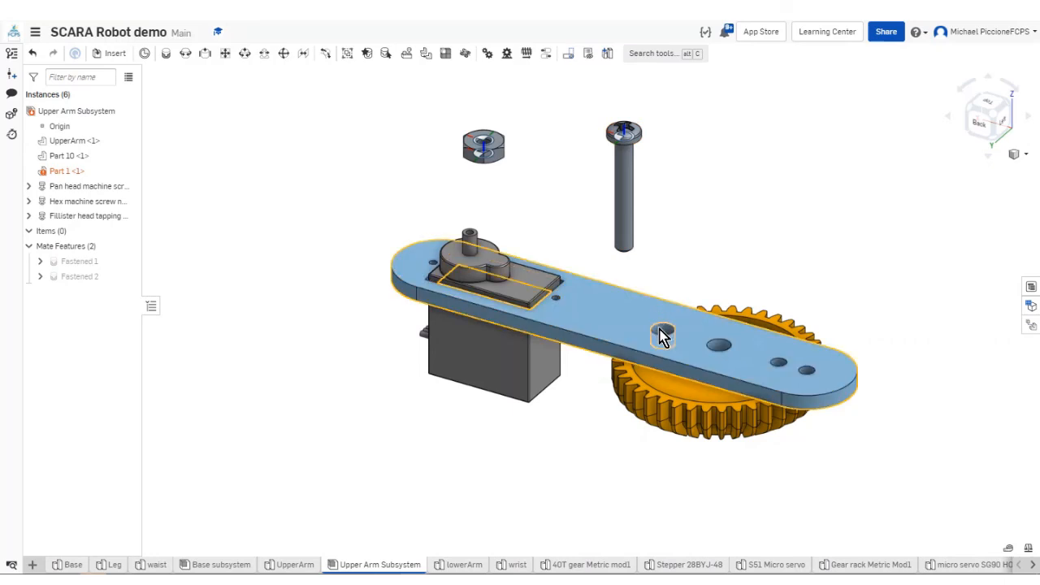
# Step: Fasten the underside of the pan head screw's head to the offset hole on the gear's outer face
pyautogui.moveTo(650, 265); pyautogui.dragTo(650, 210, button='right')
pyautogui.scroll(1, 613, 394)
pyautogui.moveTo(614, 395); pyautogui.dragTo(583, 315, button='middle')
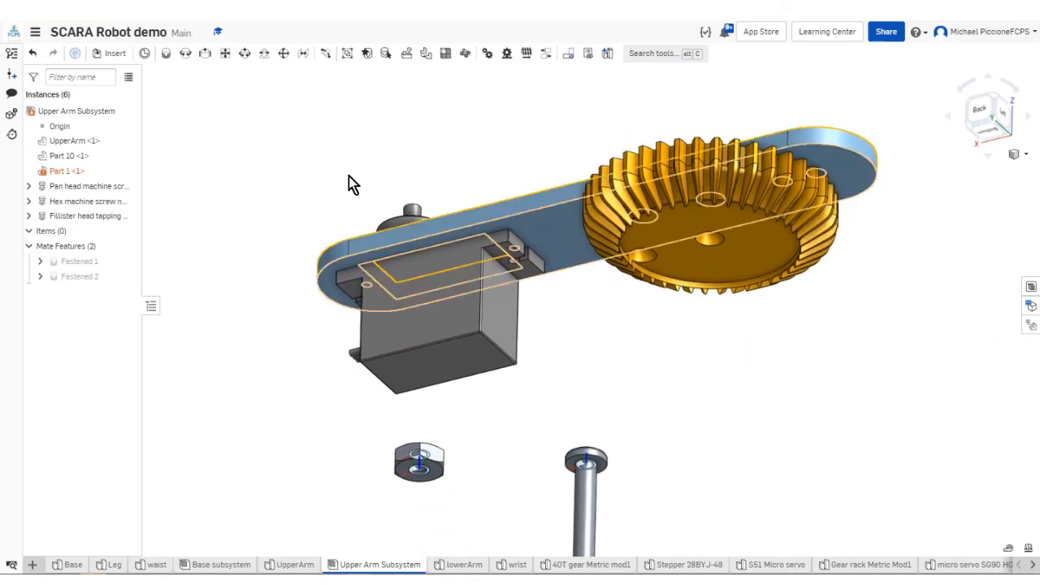
pyautogui.click(112, 53)
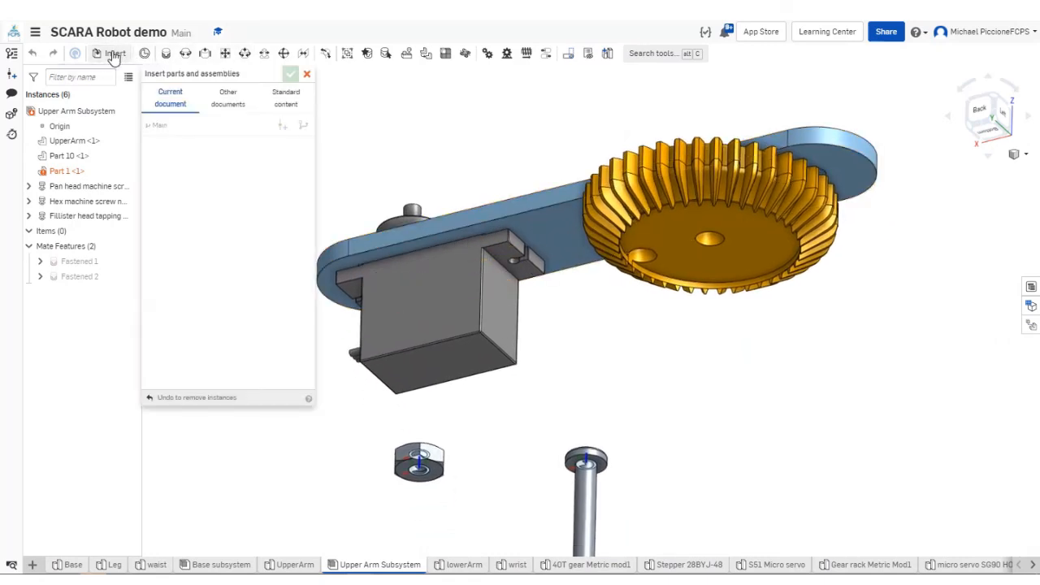
pyautogui.click(306, 74)
pyautogui.click(165, 55)
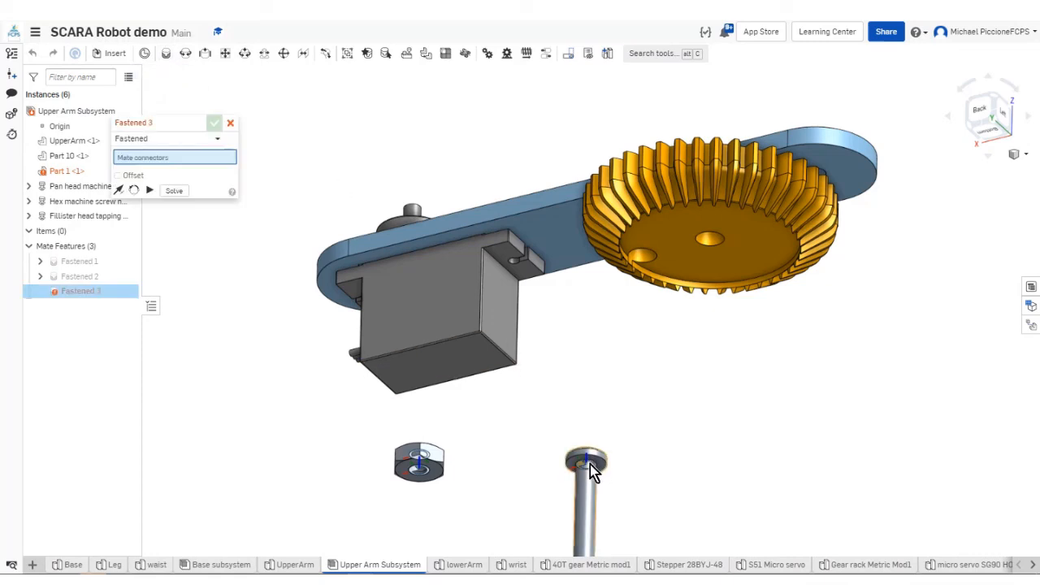
pyautogui.click(590, 464)
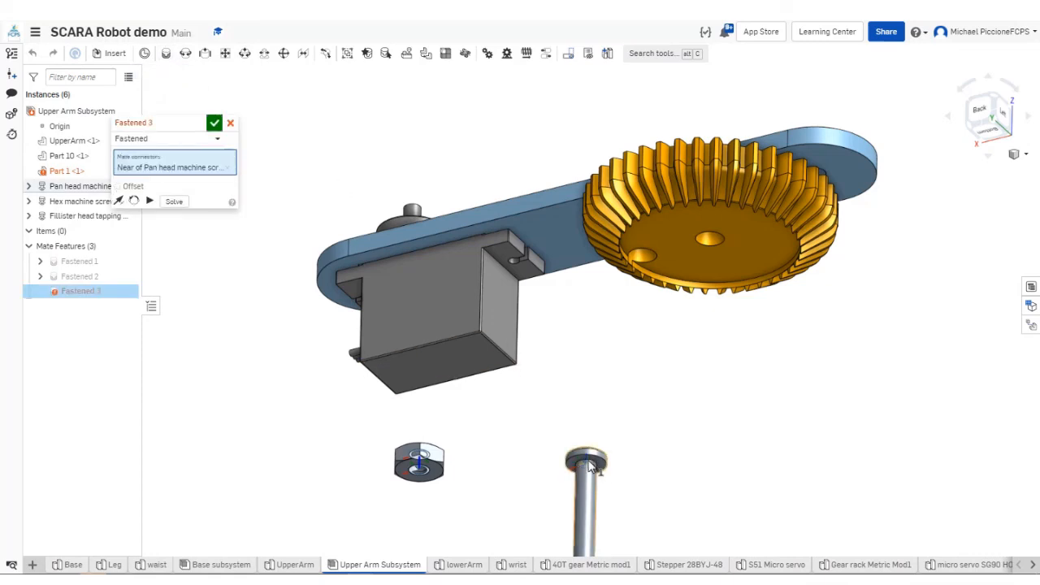
pyautogui.click(643, 260)
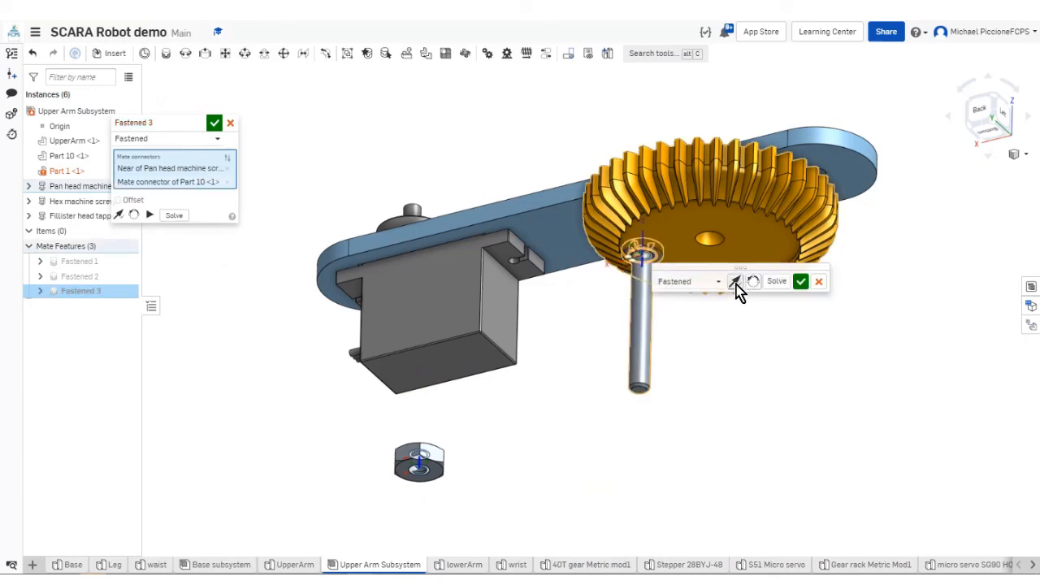
# Step: Flip the screw mate's primary axis so the shank passes through the gear and upper arm, and accept the mate
pyautogui.click(735, 283)
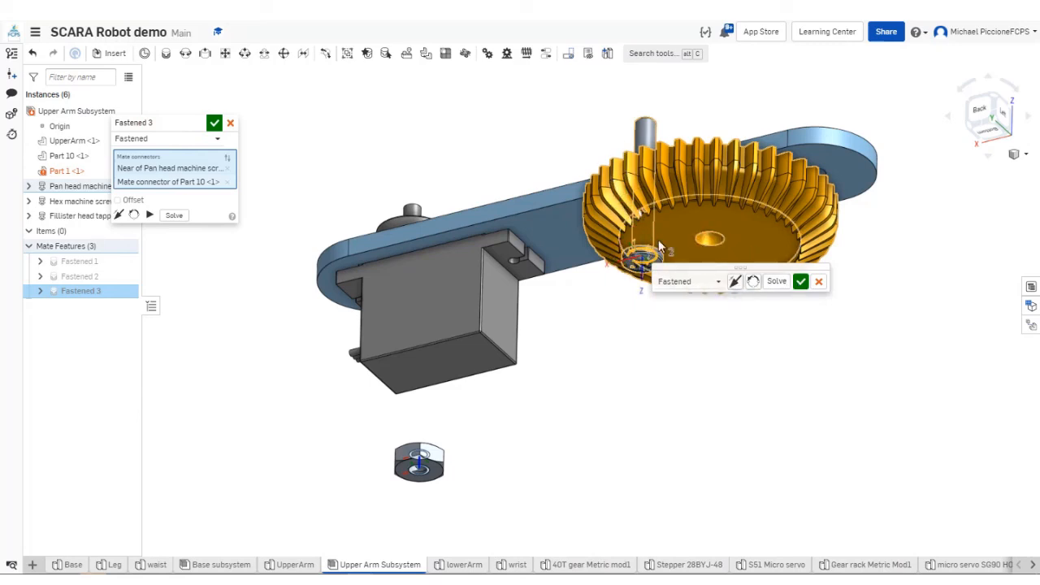
pyautogui.moveTo(663, 232)
pyautogui.mouseDown(button='right')
pyautogui.moveTo(653, 281)
pyautogui.moveTo(664, 284)
pyautogui.moveTo(681, 260)
pyautogui.moveTo(681, 239)
pyautogui.mouseUp(button='right')
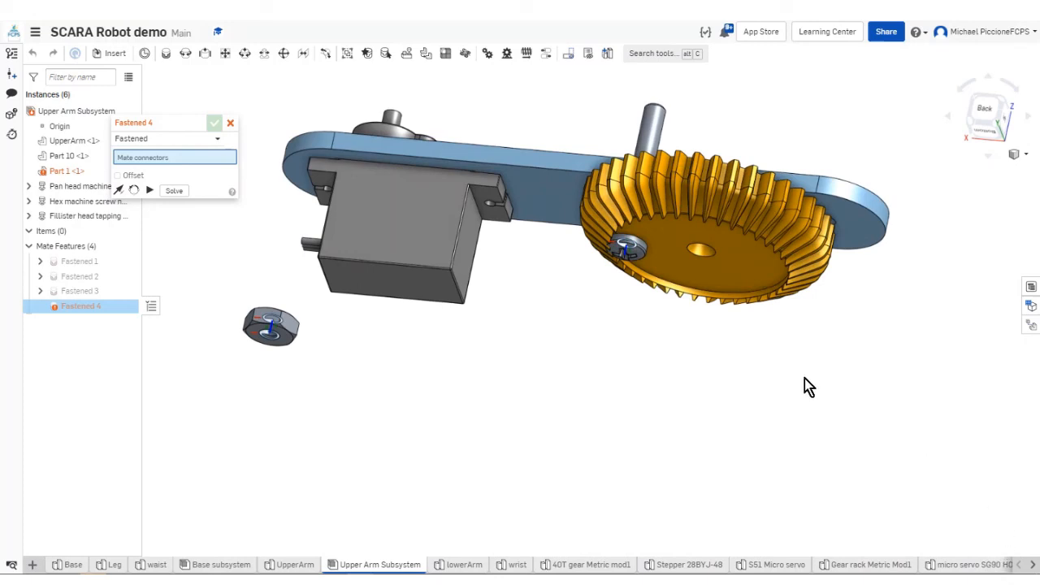
pyautogui.click(228, 122)
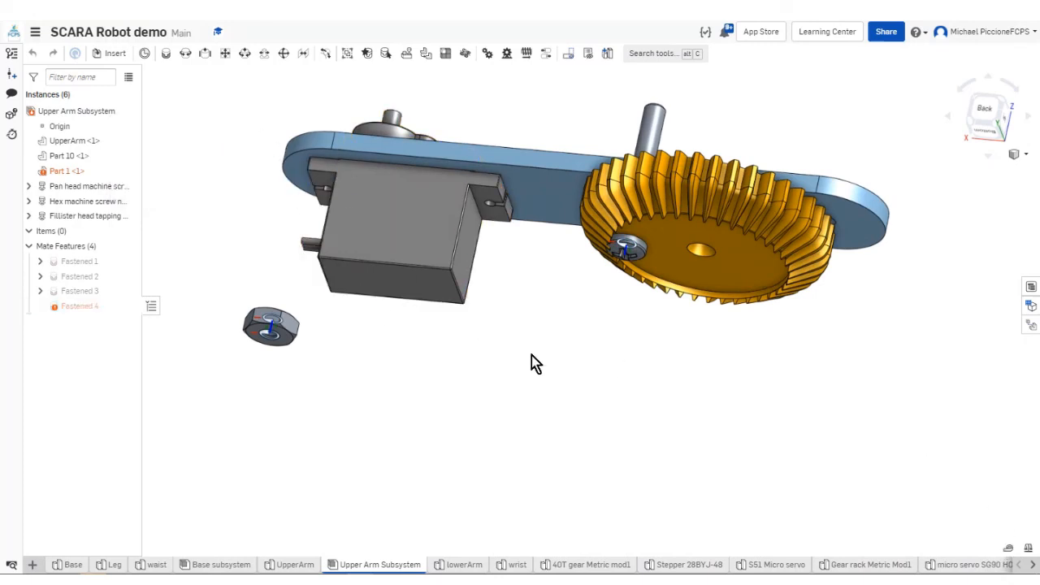
# Step: Measure the distance from the gear's outer face to the upper arm's top face
pyautogui.click(1009, 551)
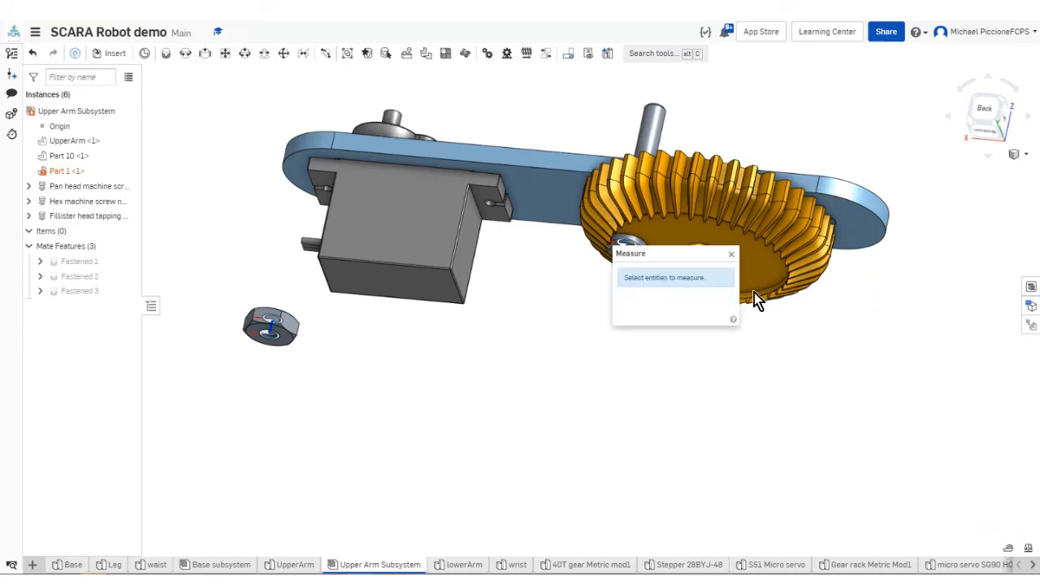
pyautogui.click(753, 270)
pyautogui.moveTo(766, 111); pyautogui.dragTo(681, 206, button='right')
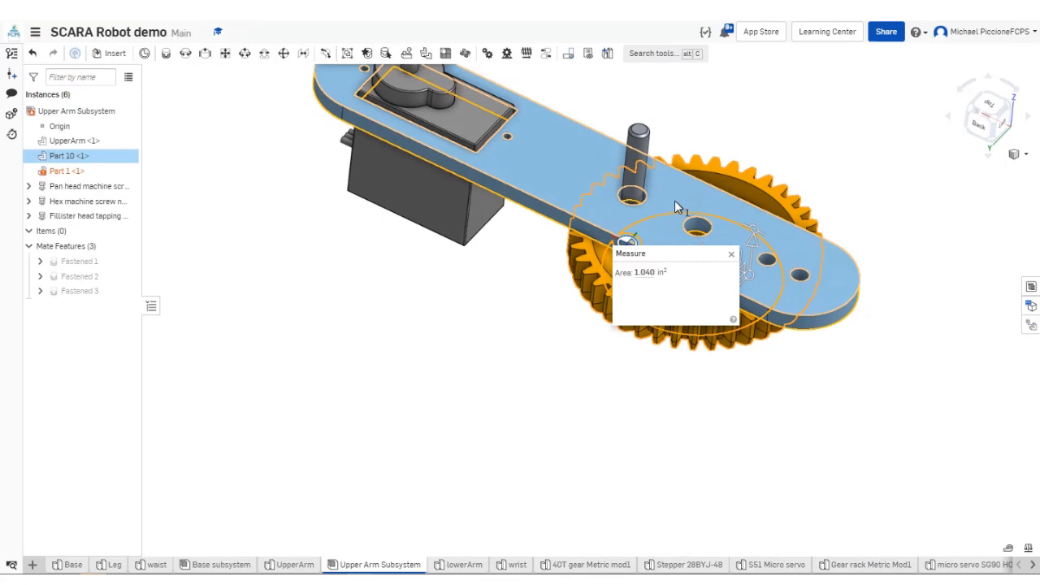
pyautogui.click(675, 203)
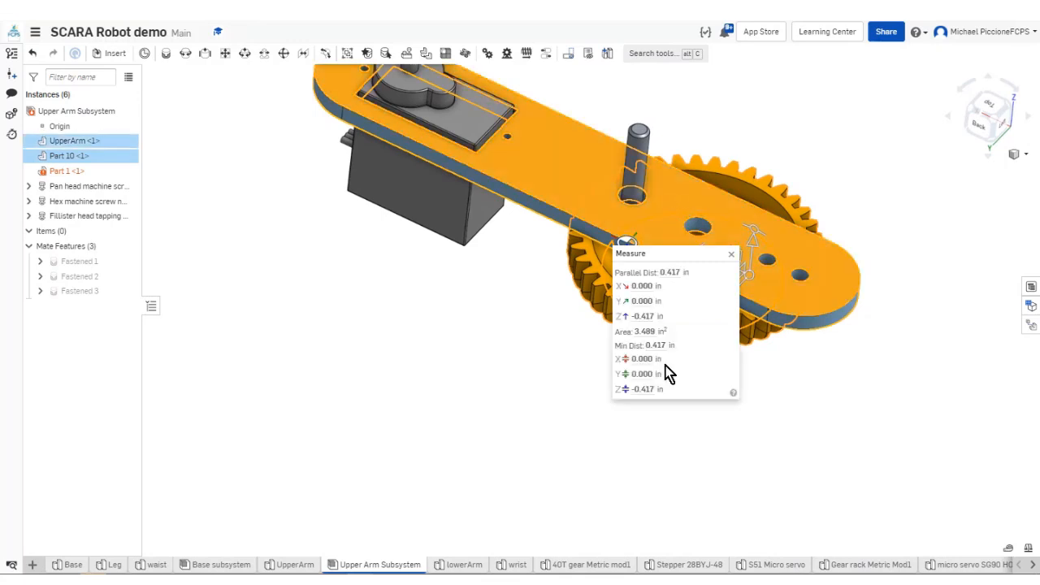
pyautogui.moveTo(644, 318)
pyautogui.scroll(-3, 564, 317)
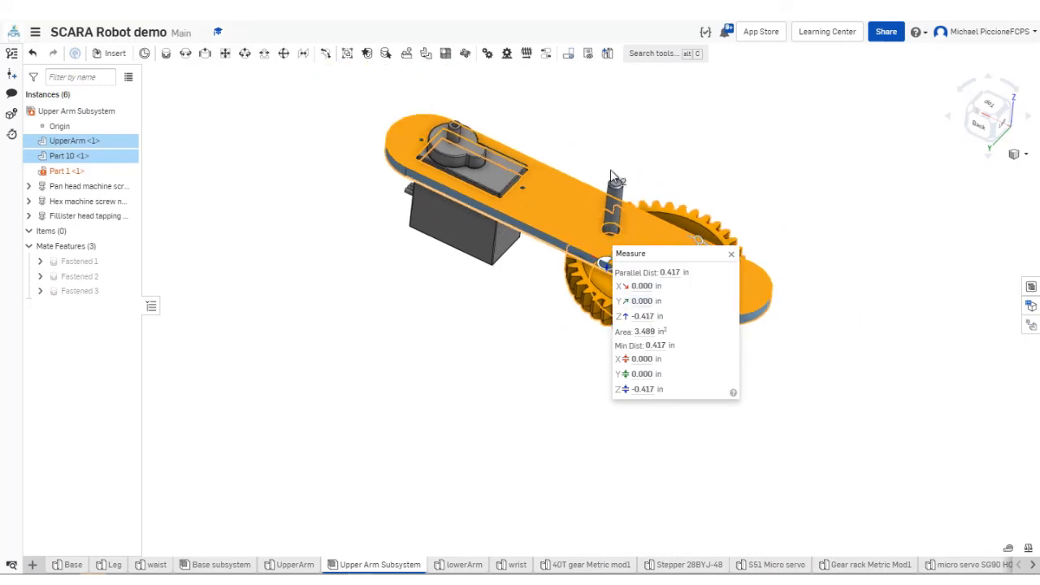
pyautogui.click(647, 144)
# Step: Fasten the underside of the pan head screw's head to the hole centre on the hex nut's lower face and solve the mate
pyautogui.moveTo(648, 144)
pyautogui.mouseDown(button='right')
pyautogui.moveTo(666, 124)
pyautogui.moveTo(633, 129)
pyautogui.mouseUp(button='right')
pyautogui.click(166, 53)
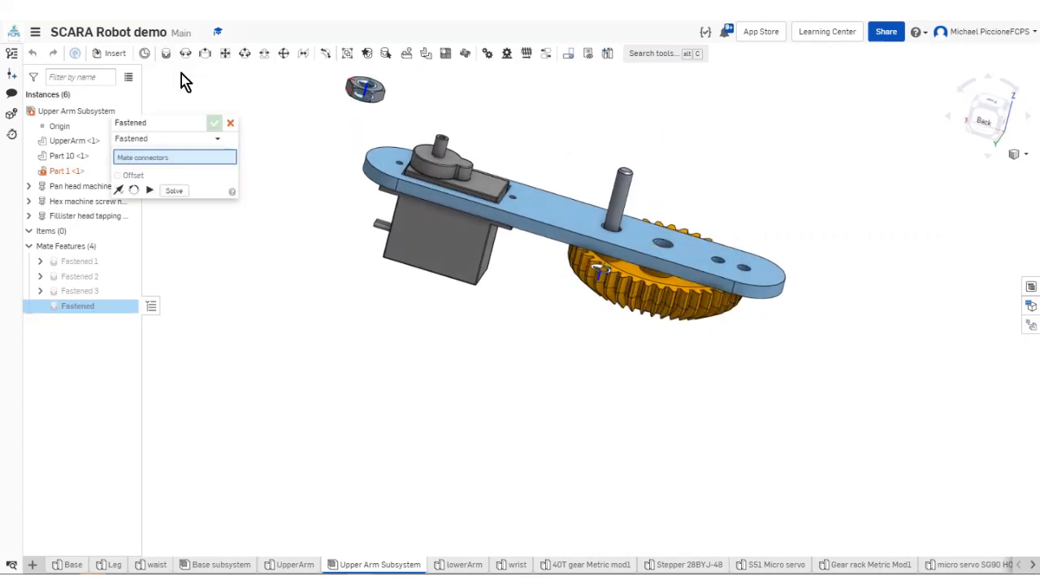
pyautogui.scroll(5, 571, 301)
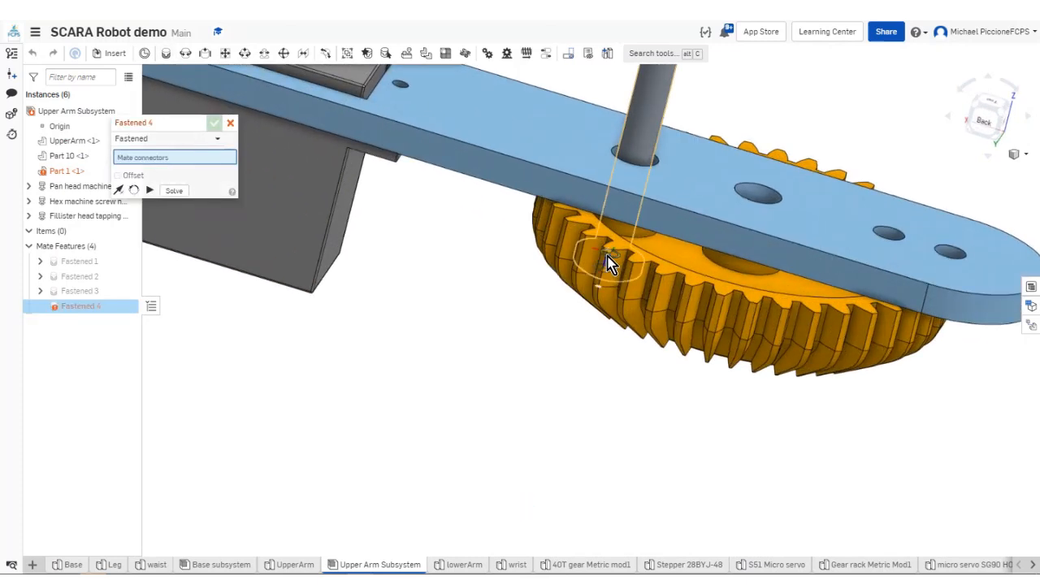
pyautogui.moveTo(611, 263); pyautogui.dragTo(624, 210, button='right')
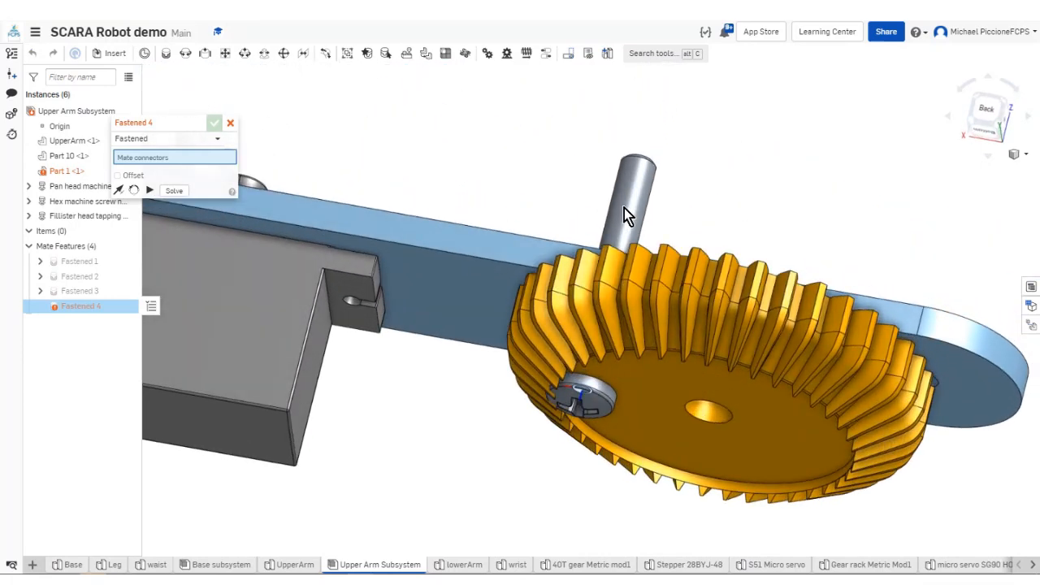
pyautogui.click(583, 399)
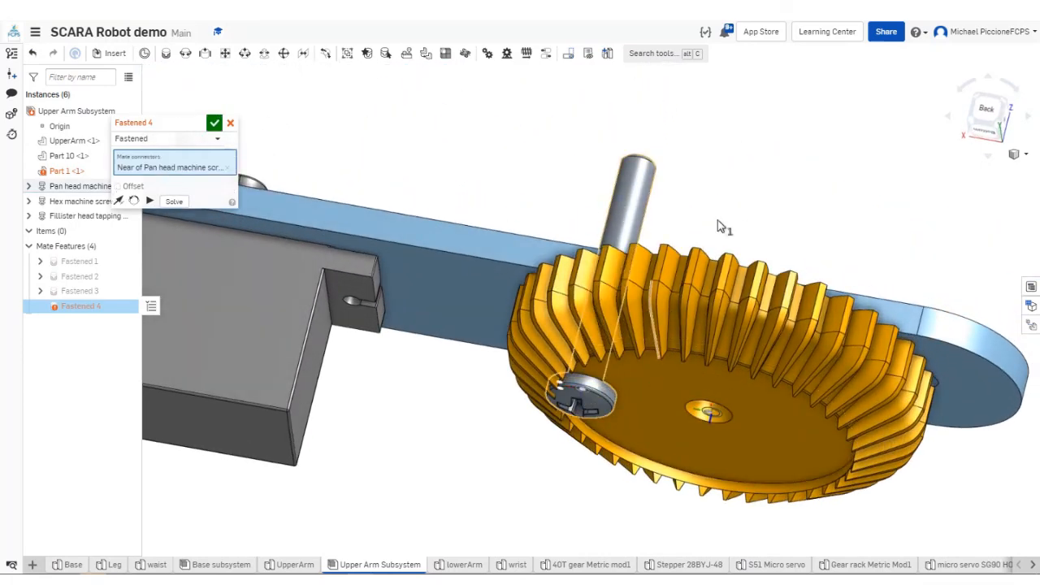
pyautogui.moveTo(738, 204); pyautogui.dragTo(724, 275, button='right')
pyautogui.scroll(3, 518, 280)
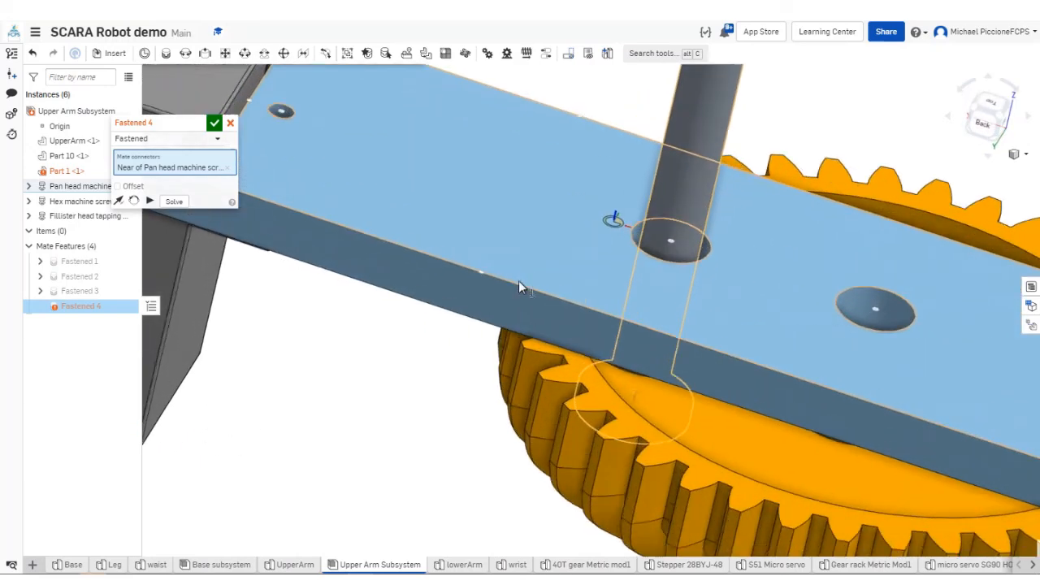
pyautogui.scroll(-5, 519, 280)
pyautogui.moveTo(330, 204); pyautogui.dragTo(508, 276, button='middle')
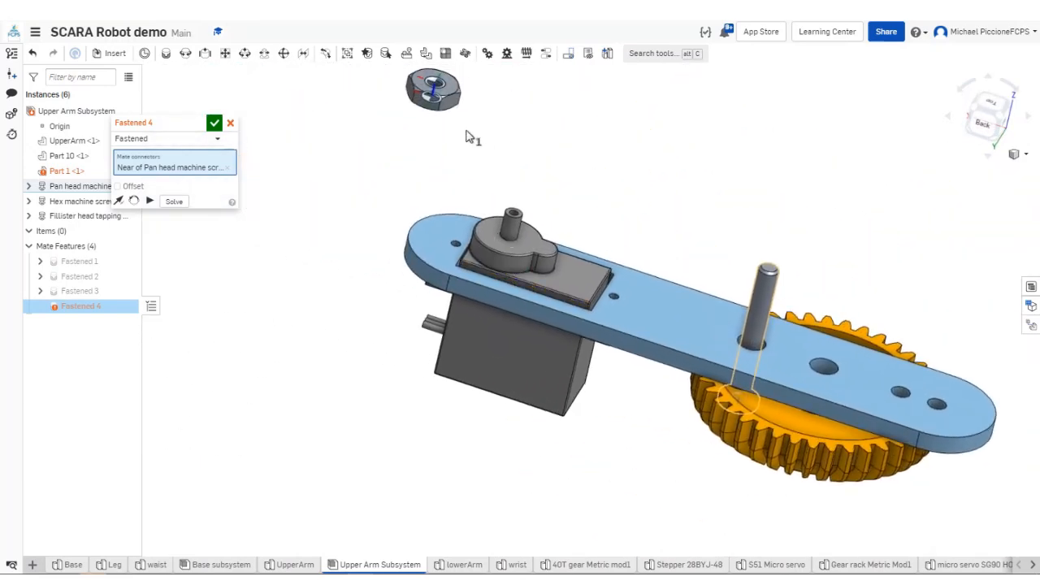
pyautogui.scroll(5, 424, 108)
pyautogui.moveTo(455, 152); pyautogui.dragTo(490, 137, button='right')
pyautogui.moveTo(394, 296); pyautogui.dragTo(486, 286, button='right')
pyautogui.moveTo(424, 311); pyautogui.dragTo(333, 382, button='right')
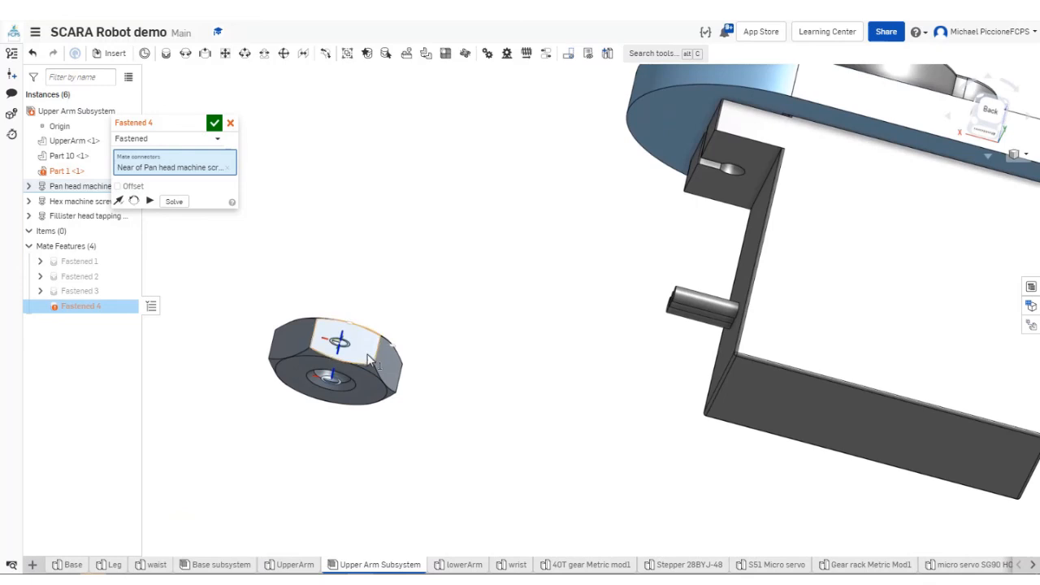
pyautogui.click(334, 388)
pyautogui.scroll(-5, 341, 389)
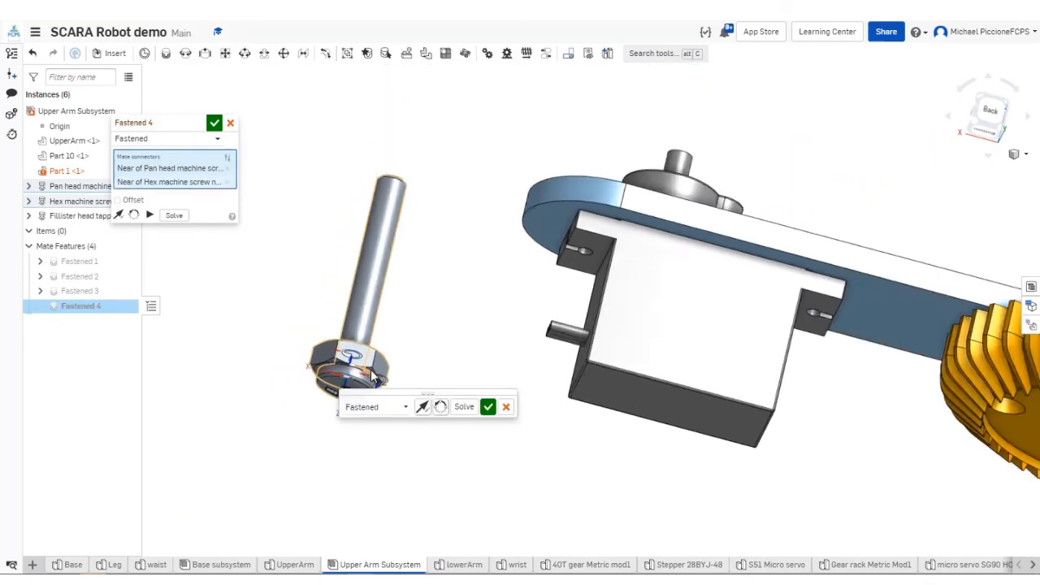
pyautogui.click(464, 408)
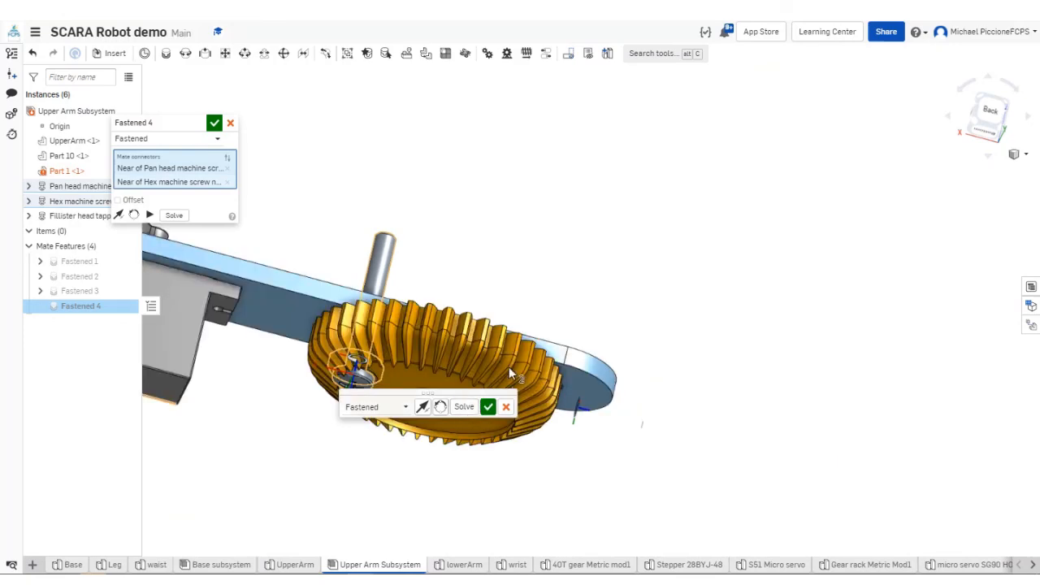
# Step: Offset the nut's fastened mate by 0.417 in along Z so it seats on the upper arm's top face, and accept it
pyautogui.moveTo(439, 283); pyautogui.dragTo(419, 310, button='right')
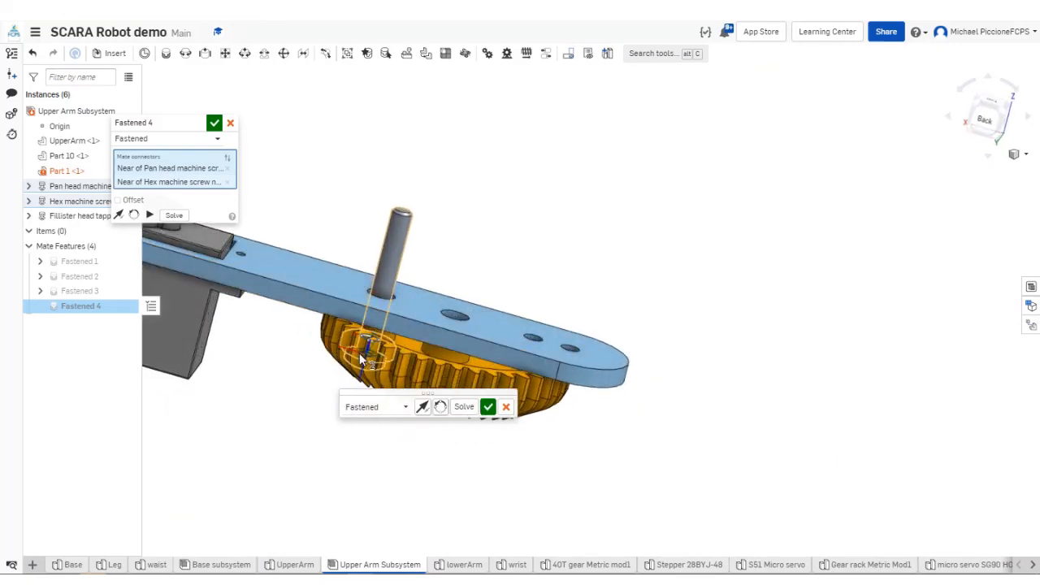
pyautogui.scroll(4, 361, 356)
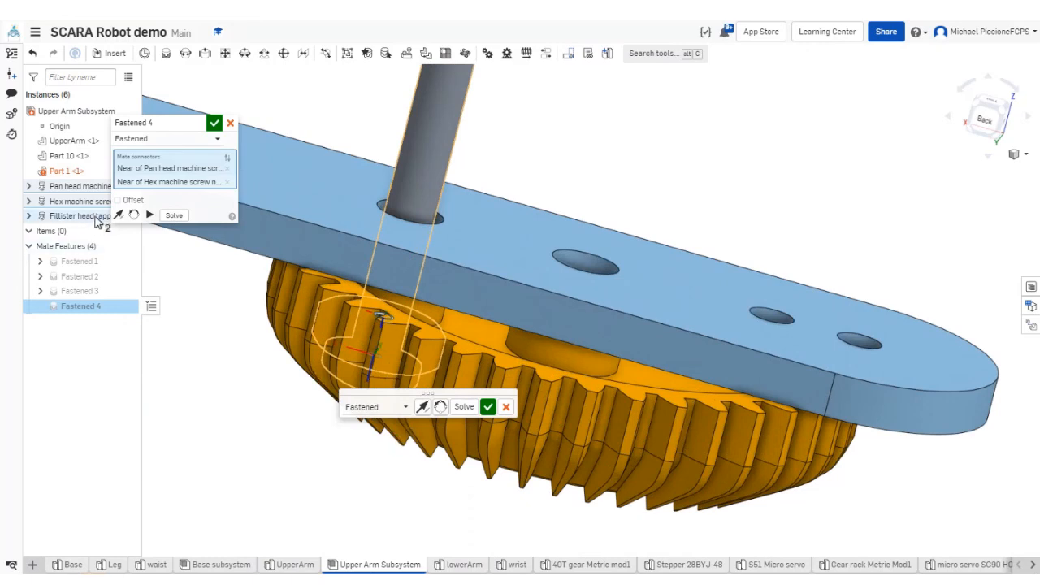
pyautogui.click(118, 200)
pyautogui.click(158, 247)
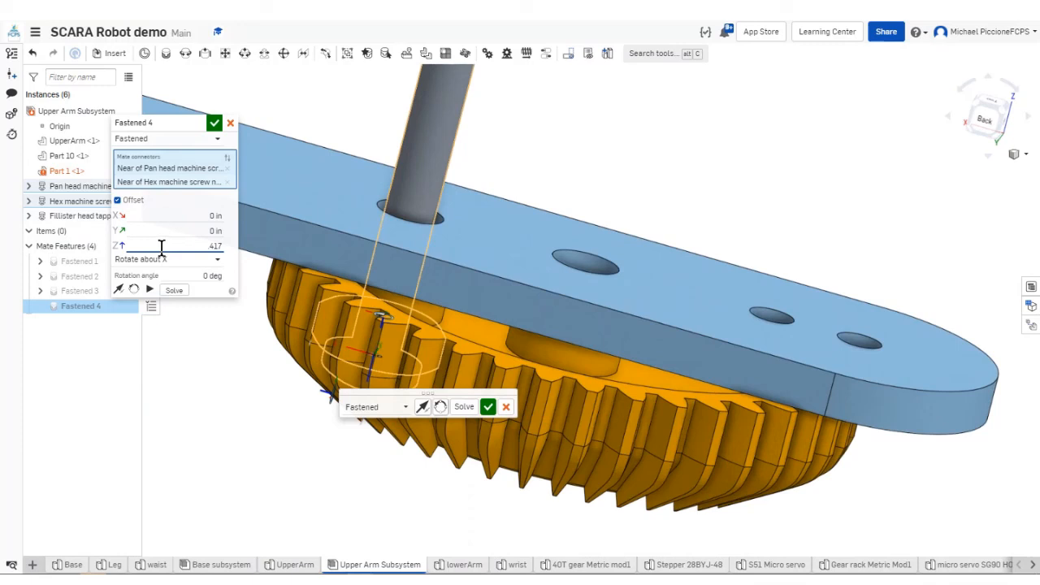
pyautogui.press('Tab')
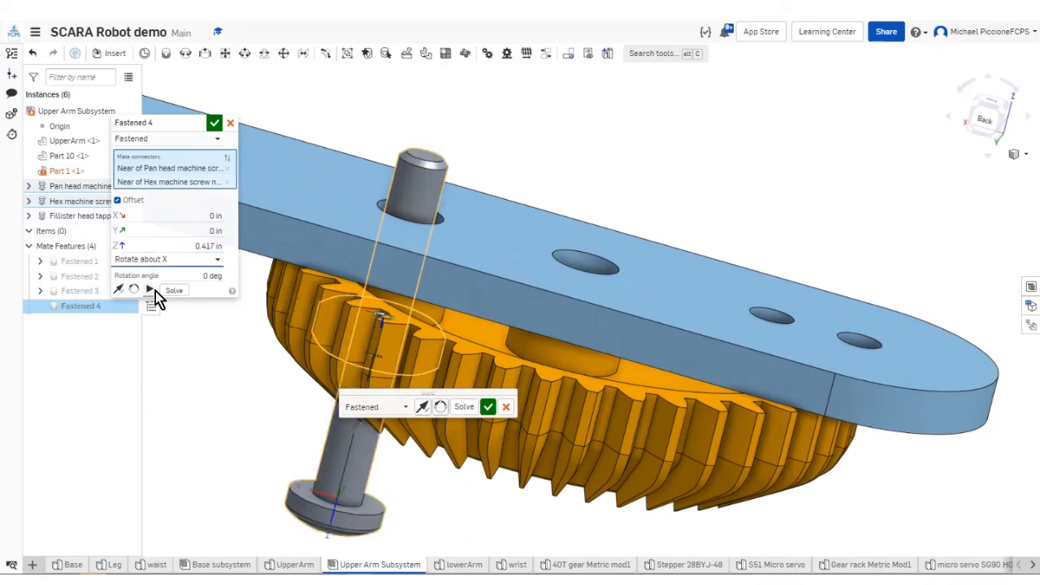
pyautogui.click(171, 291)
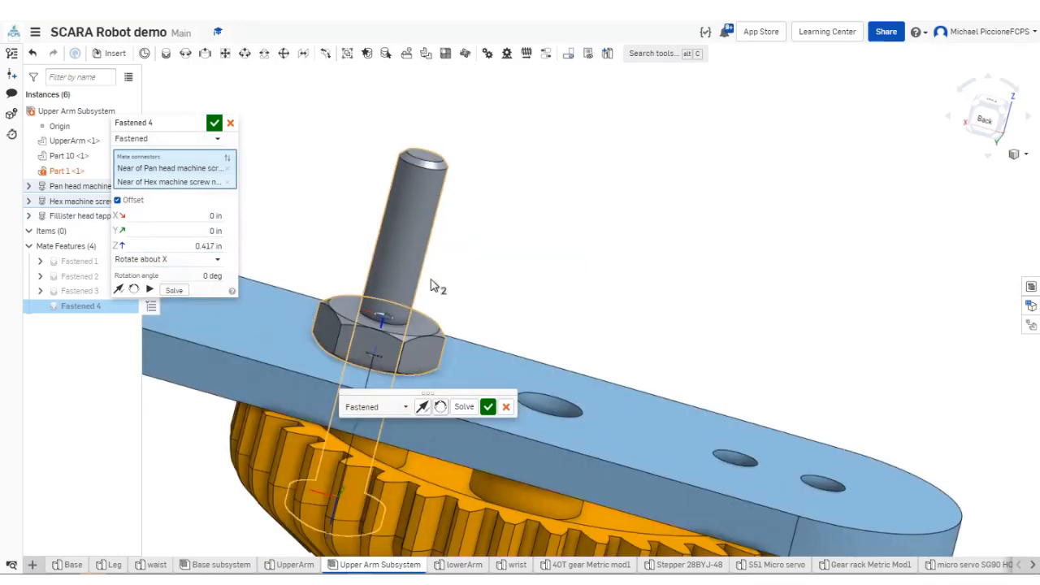
pyautogui.moveTo(447, 219); pyautogui.dragTo(747, 109, button='middle')
pyautogui.moveTo(693, 159); pyautogui.dragTo(668, 166, button='right')
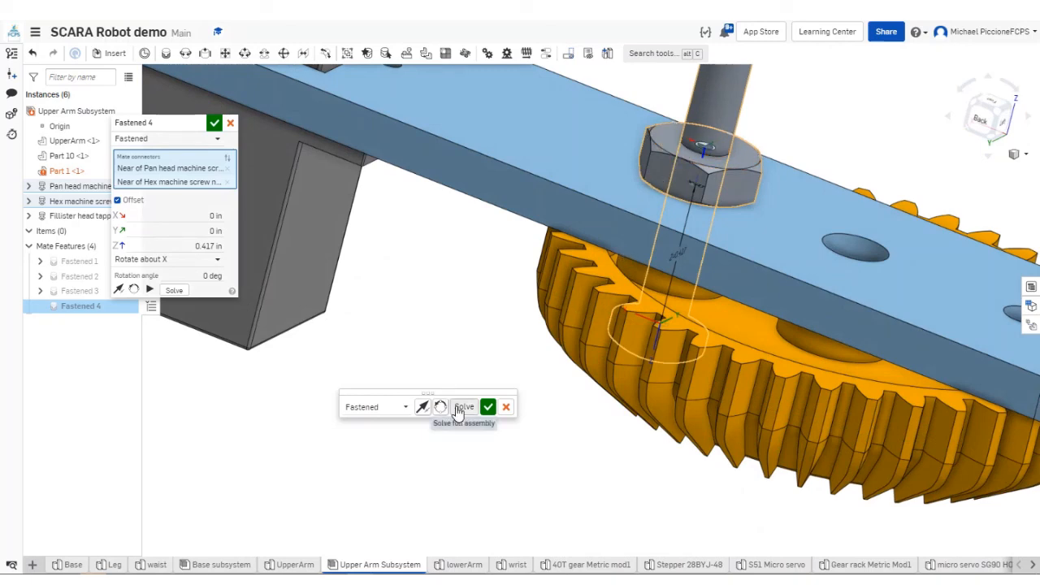
pyautogui.click(487, 408)
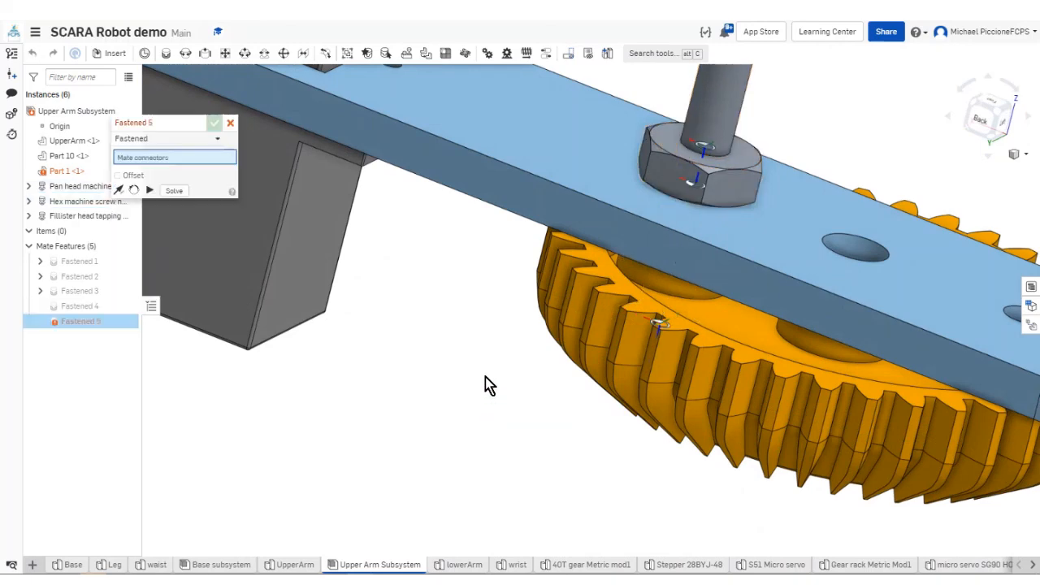
# Step: Examine the gear's screw and nut from both sides and the servo's mounting holes, leaving the mate command
pyautogui.scroll(-4, 485, 377)
pyautogui.moveTo(413, 303); pyautogui.dragTo(436, 271, button='right')
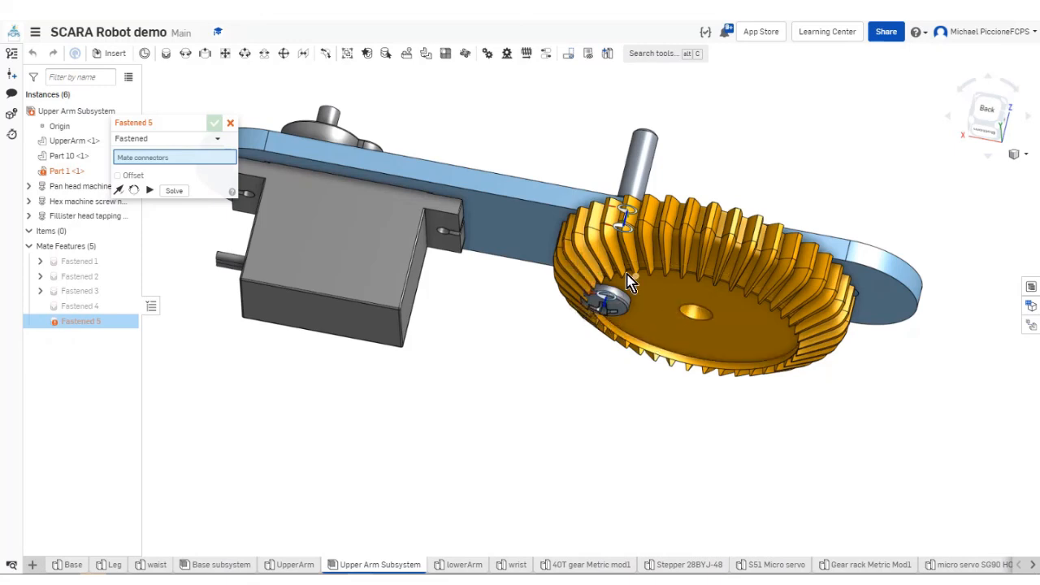
pyautogui.scroll(-1, 623, 282)
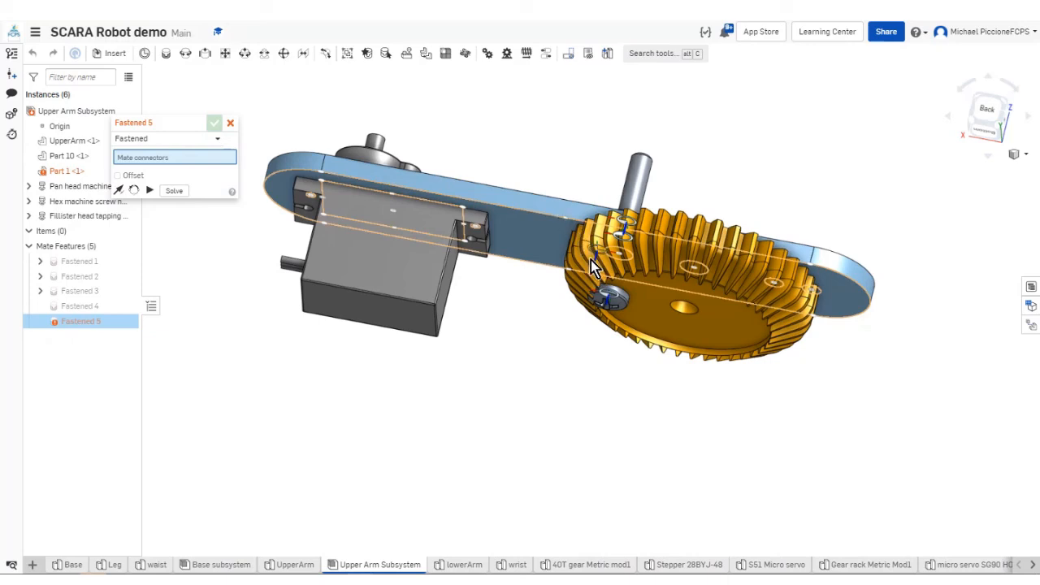
pyautogui.moveTo(612, 233); pyautogui.dragTo(586, 268, button='right')
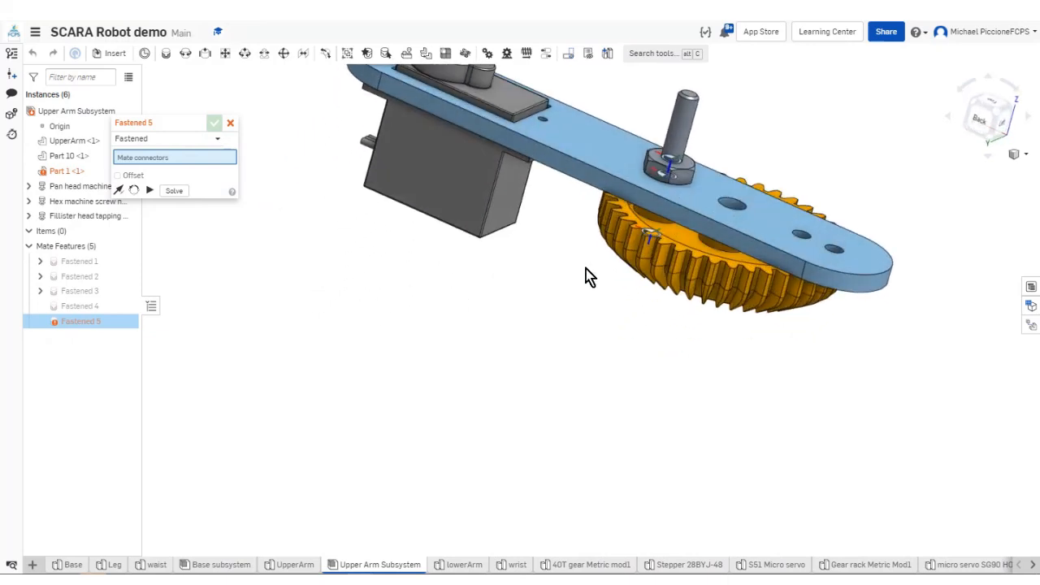
pyautogui.moveTo(646, 175); pyautogui.dragTo(599, 219, button='right')
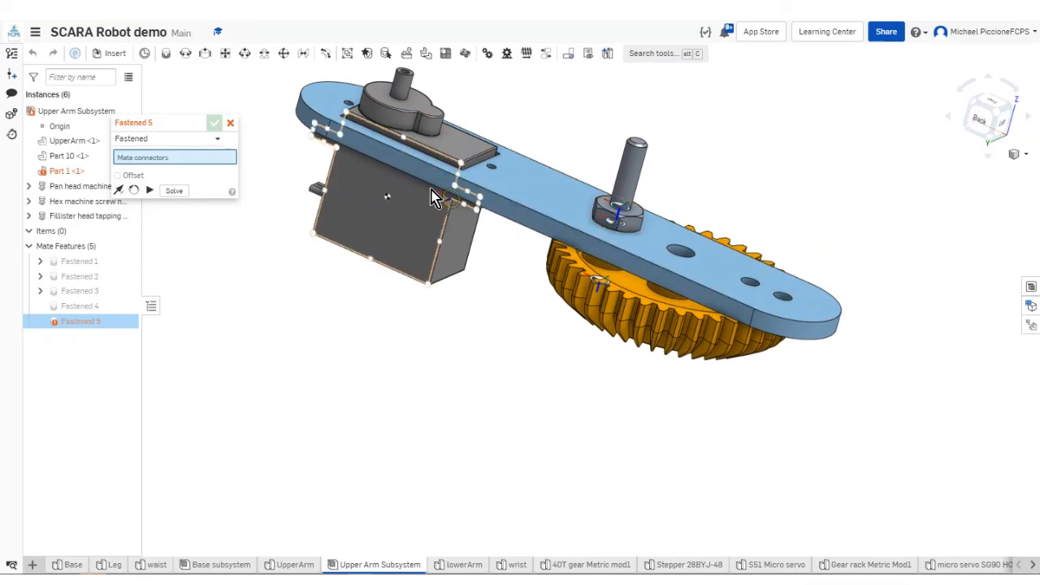
pyautogui.scroll(2, 443, 169)
pyautogui.moveTo(434, 175); pyautogui.dragTo(598, 295, button='middle')
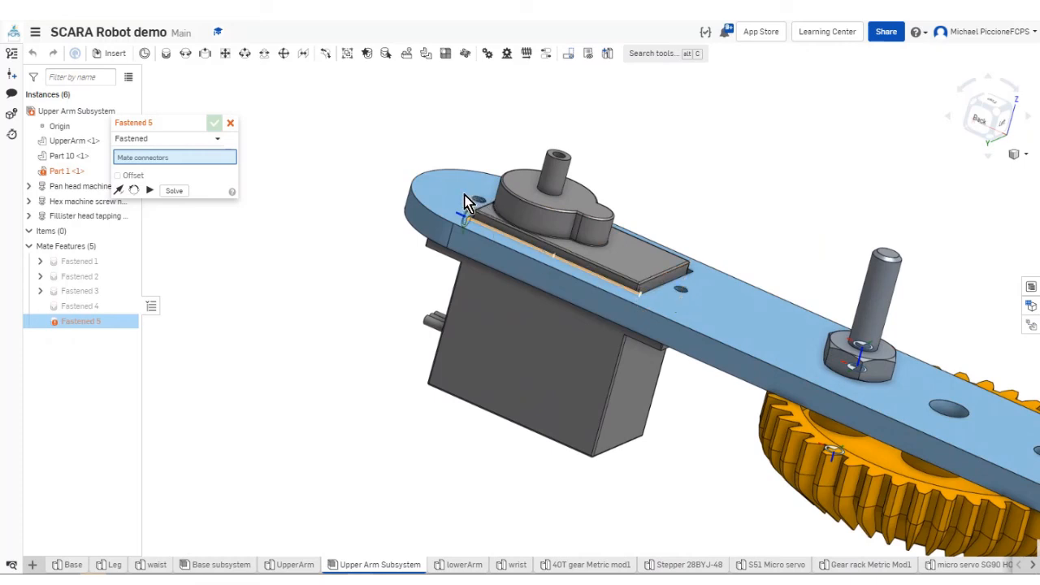
pyautogui.click(231, 126)
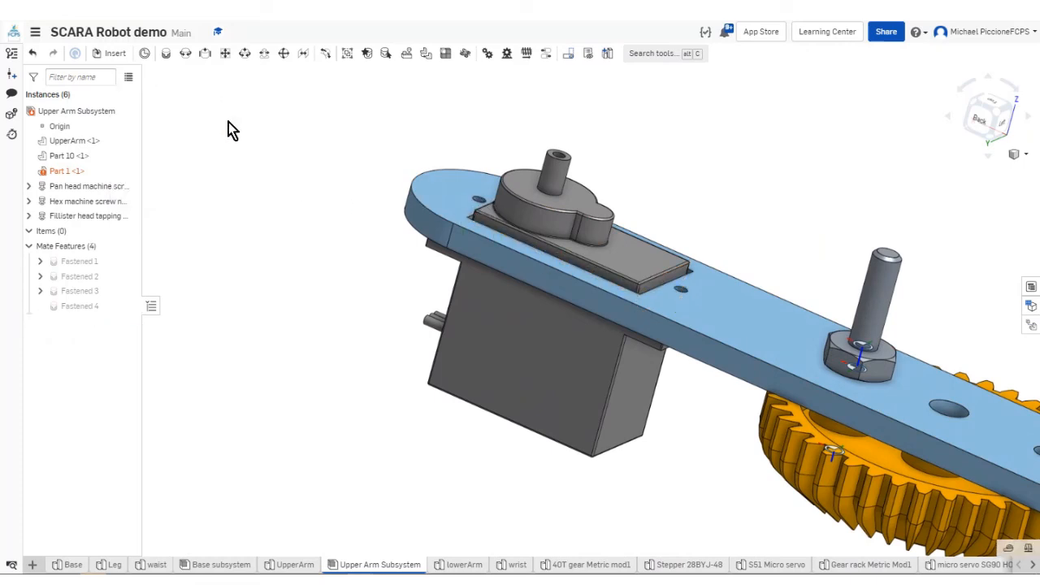
# Step: Choose the pan head tapping screw from the ANSI inch standard content, under bolts and screws, tapping screws
pyautogui.click(118, 54)
pyautogui.click(288, 101)
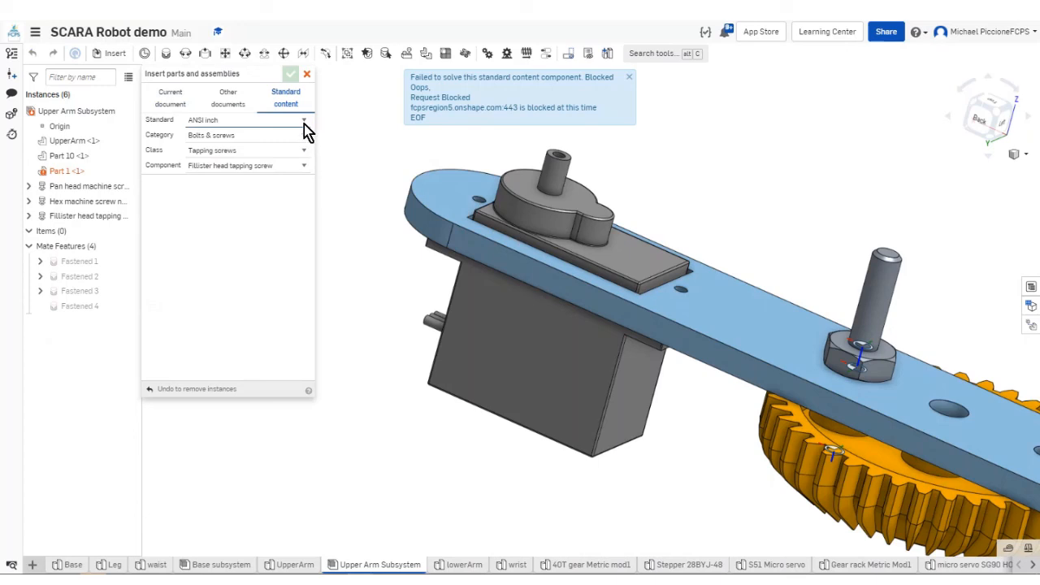
pyautogui.click(304, 122)
pyautogui.click(304, 132)
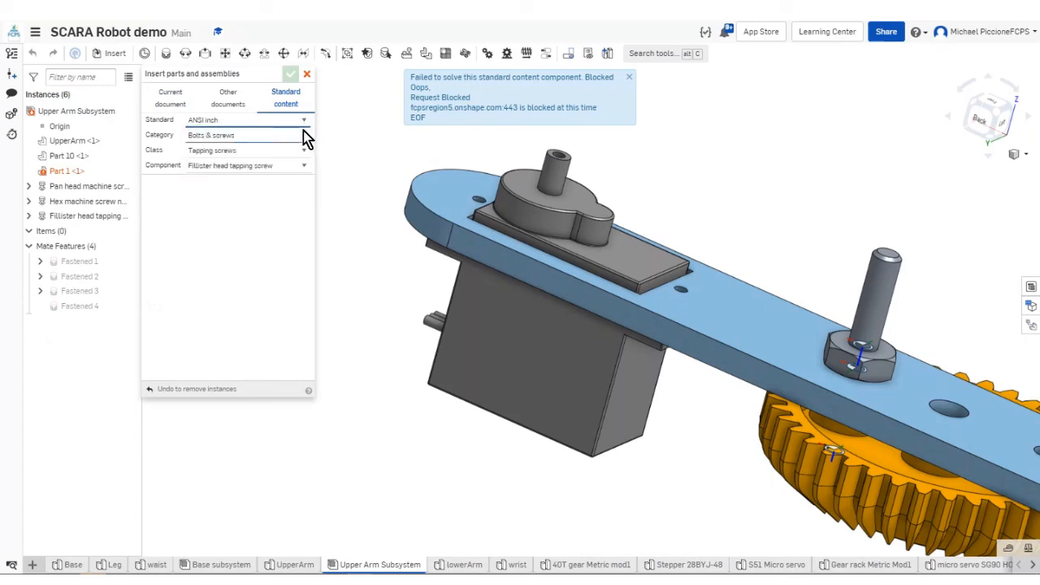
pyautogui.click(303, 135)
pyautogui.click(294, 151)
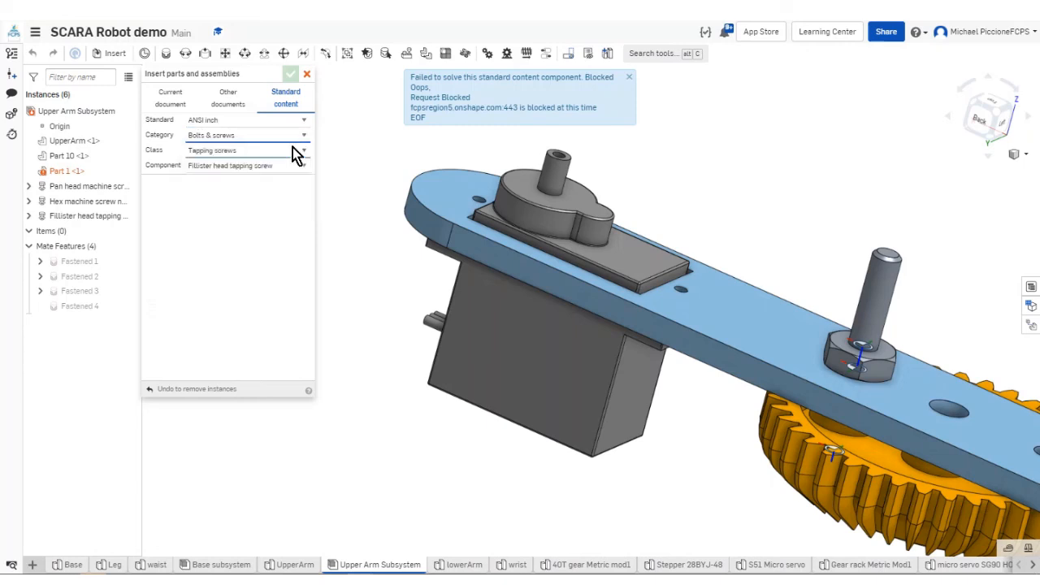
pyautogui.click(303, 151)
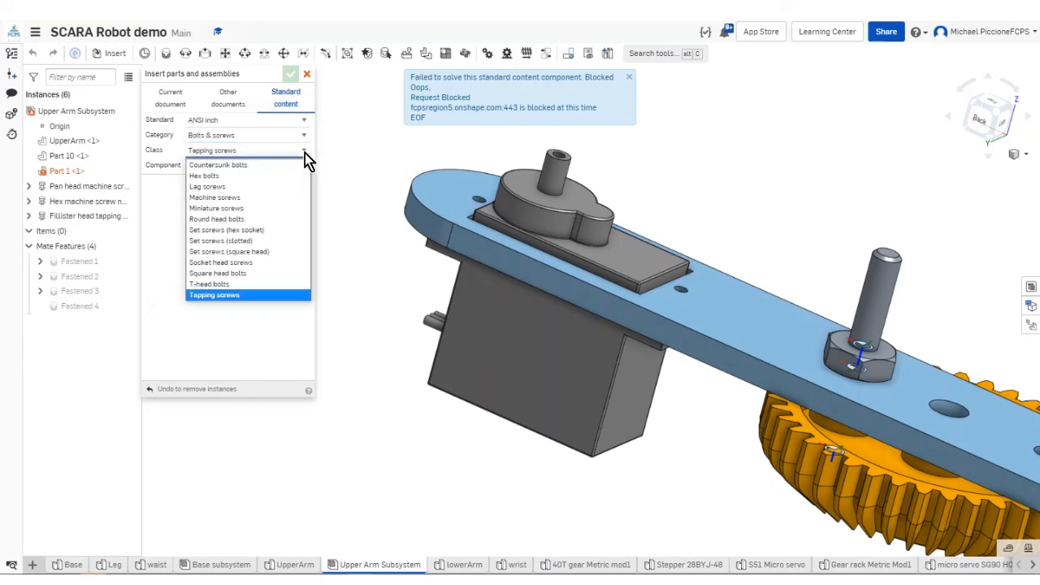
pyautogui.click(243, 297)
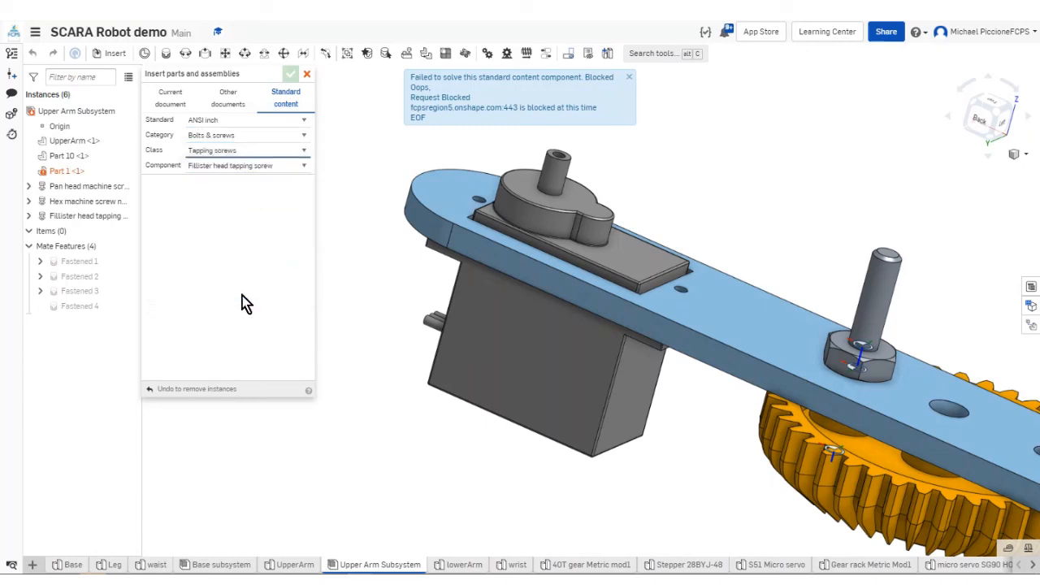
pyautogui.click(305, 168)
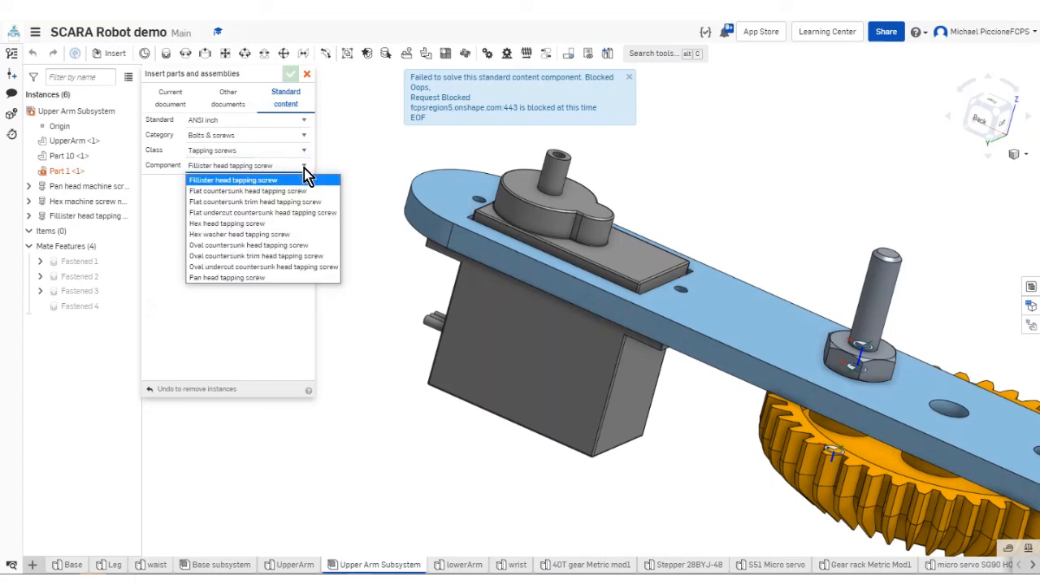
pyautogui.click(271, 278)
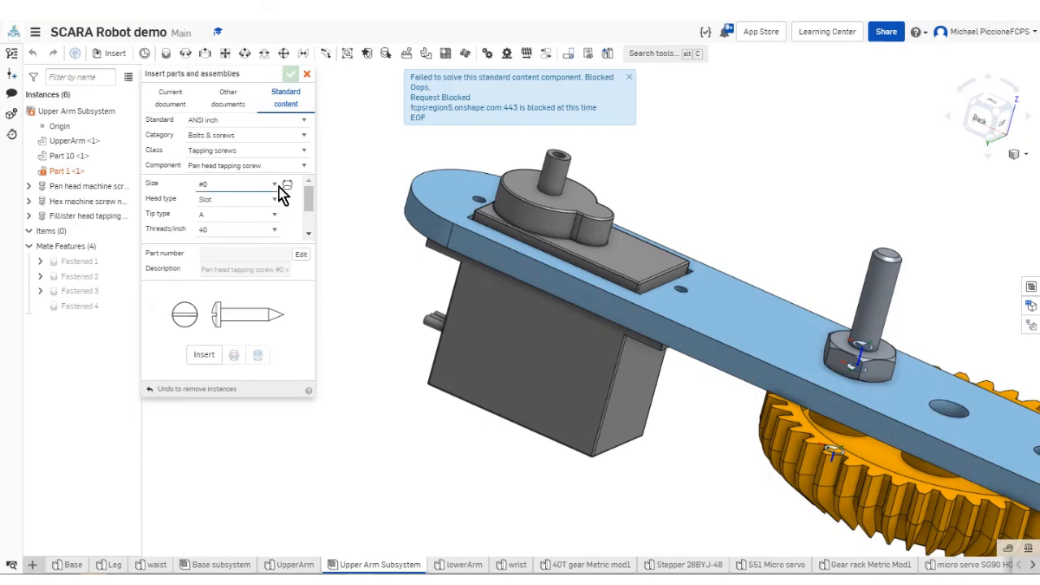
# Step: Set the pan head tapping screw to size #2 with a slot head and insert it into the assembly
pyautogui.click(276, 187)
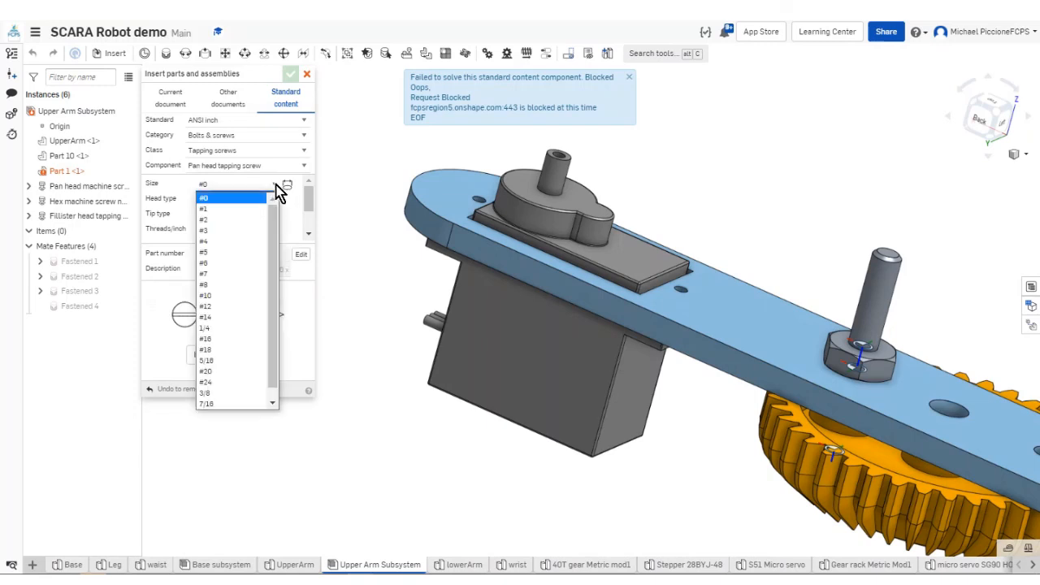
pyautogui.click(214, 221)
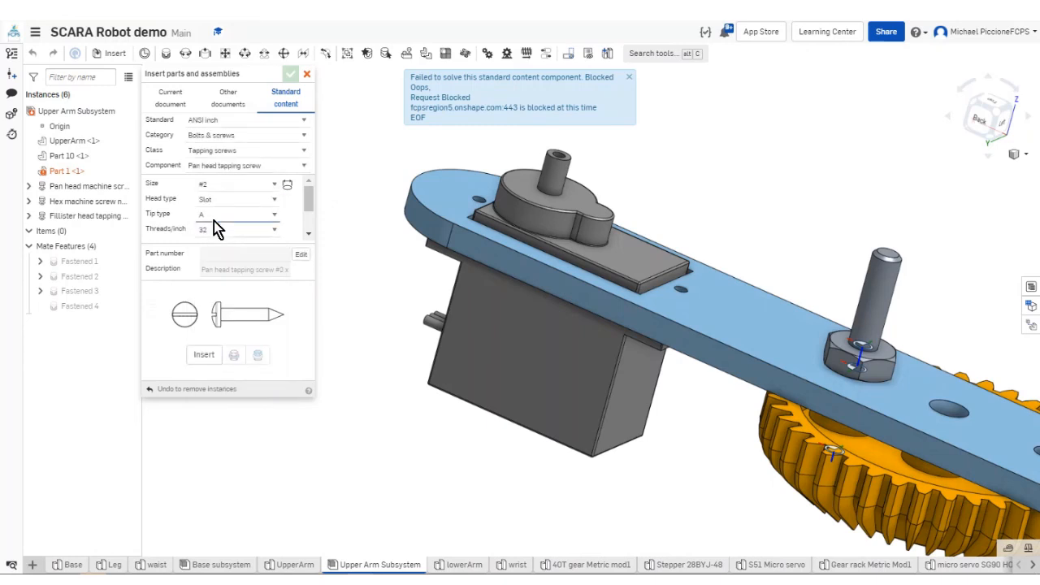
pyautogui.click(223, 201)
pyautogui.click(222, 199)
pyautogui.moveTo(372, 190); pyautogui.dragTo(419, 199, button='right')
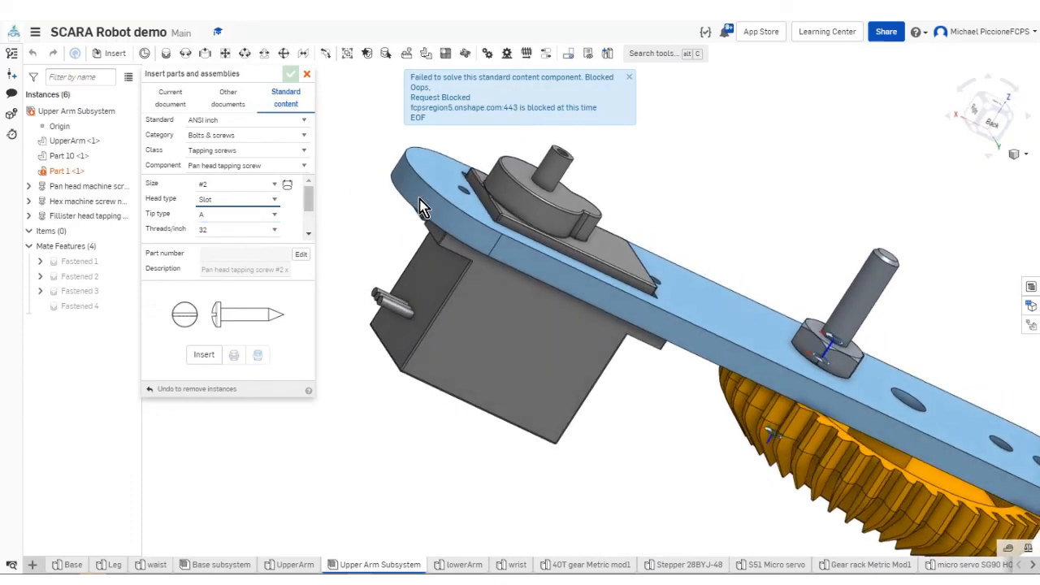
pyautogui.click(206, 354)
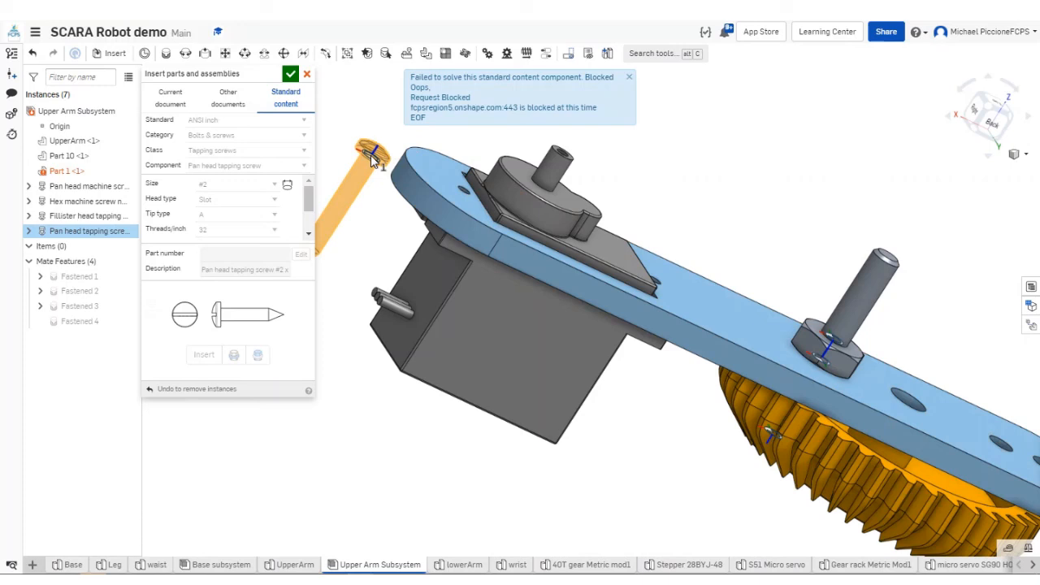
# Step: Place the tapping screw in the servo's mounting hole on the cable side, with its head against the flange's underside
pyautogui.moveTo(374, 160); pyautogui.dragTo(383, 152, button='right')
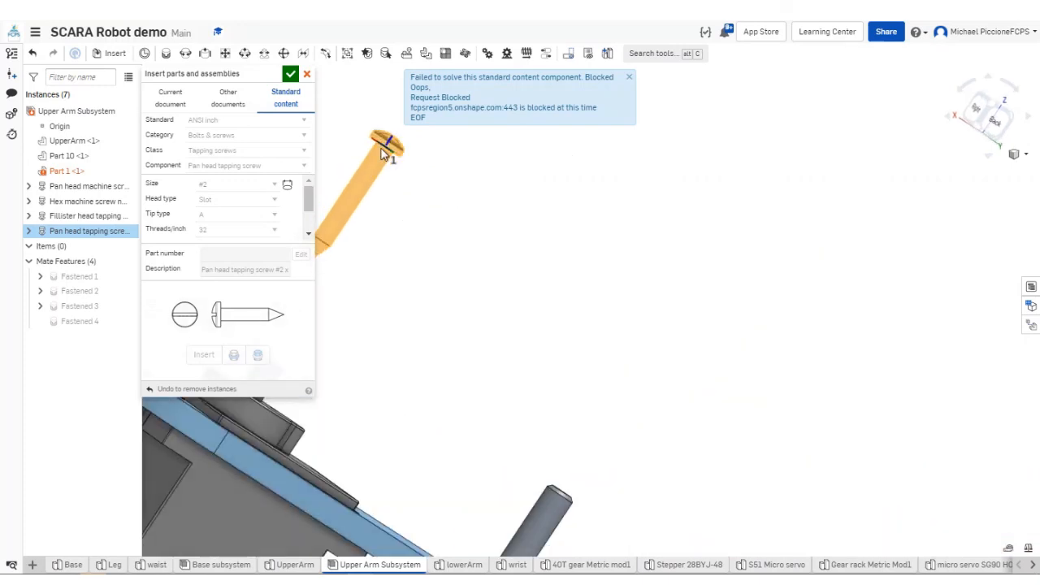
pyautogui.moveTo(432, 238); pyautogui.dragTo(792, 142, button='middle')
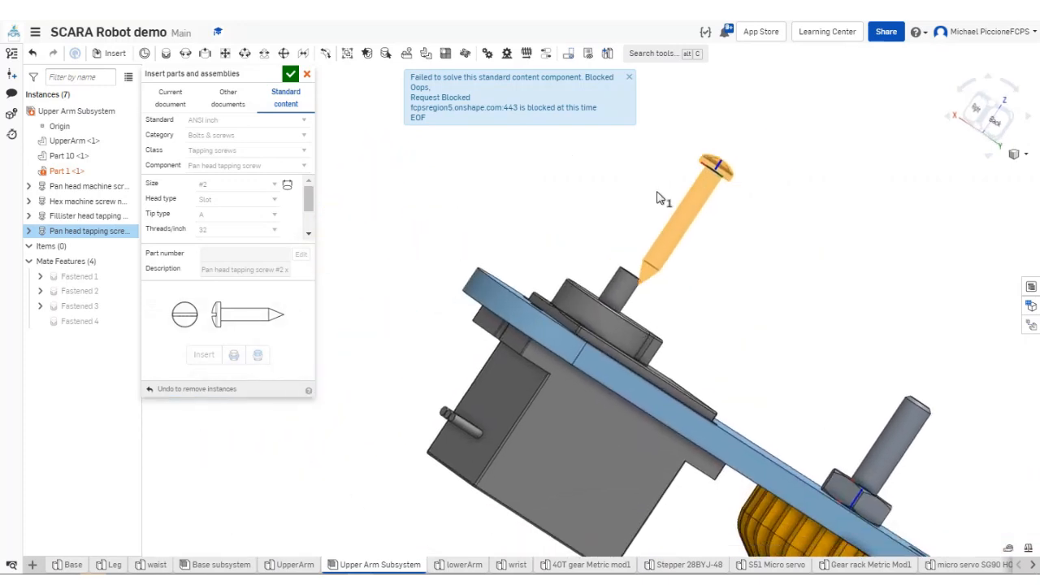
pyautogui.scroll(6, 508, 236)
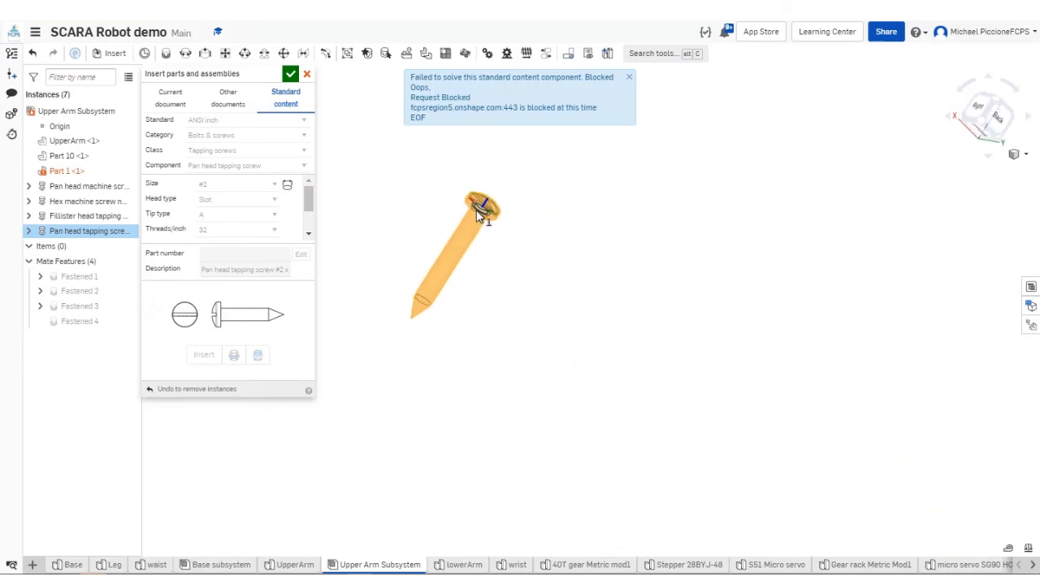
pyautogui.scroll(-6, 507, 276)
pyautogui.scroll(4, 370, 421)
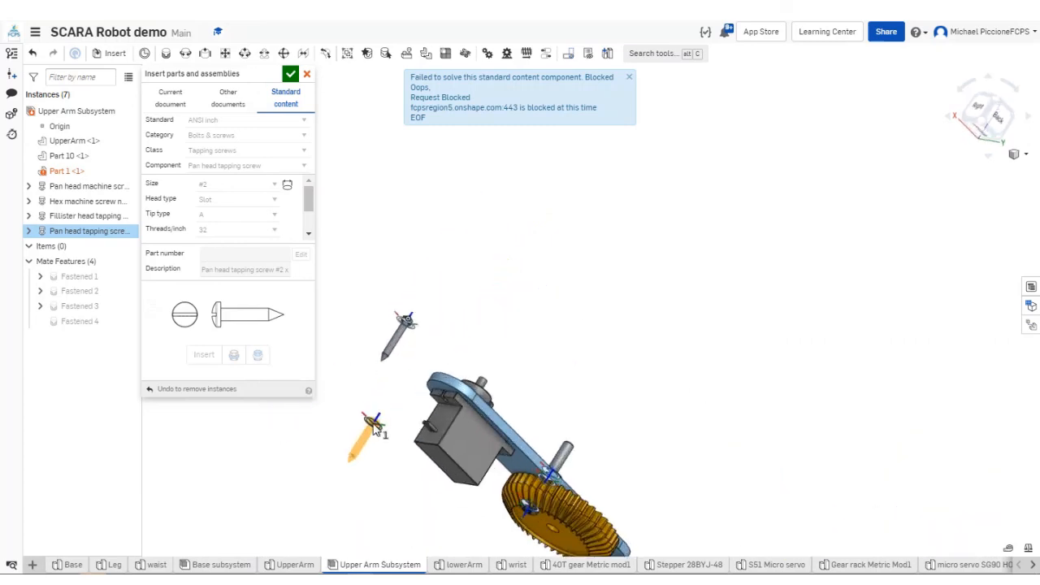
pyautogui.scroll(5, 382, 423)
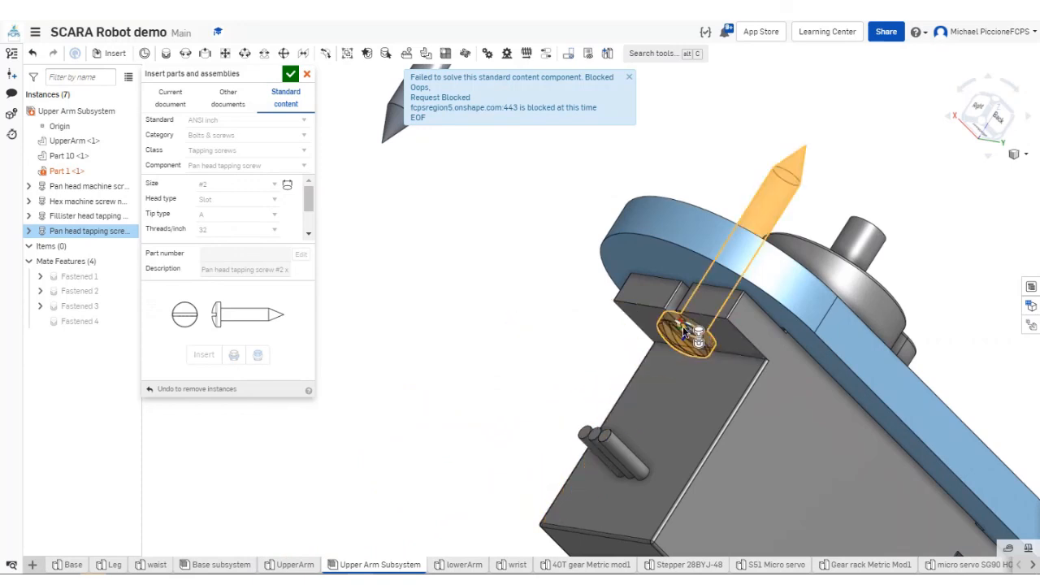
pyautogui.scroll(5, 680, 328)
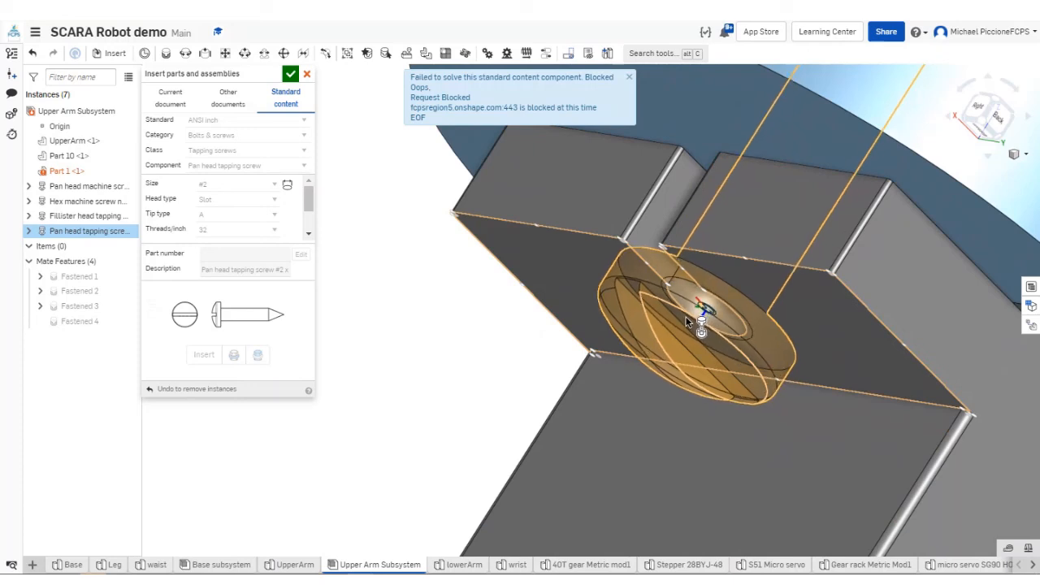
pyautogui.click(688, 322)
pyautogui.scroll(-5, 690, 323)
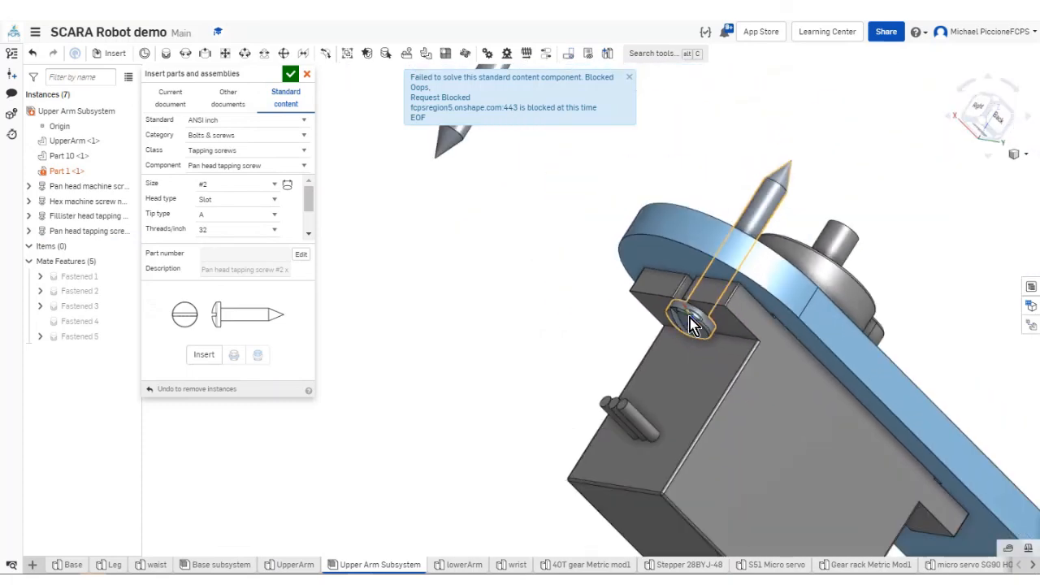
# Step: Insert a second #2 pan head tapping screw into the servo's mounting hole nearest the gear, from the flange's underside, and accept the insertion
pyautogui.moveTo(751, 279); pyautogui.dragTo(805, 220, button='right')
pyautogui.scroll(-3, 798, 248)
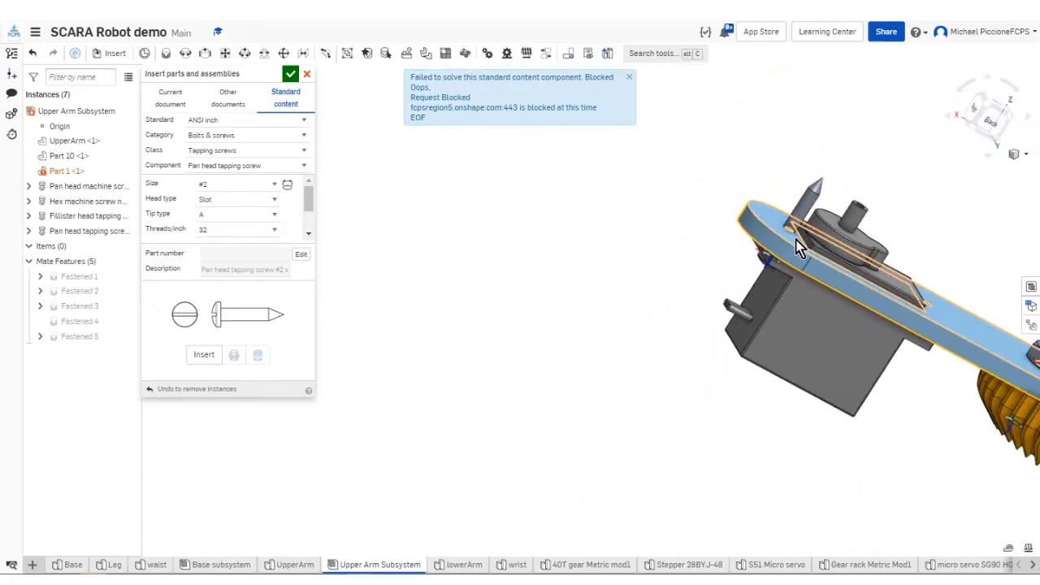
pyautogui.moveTo(813, 249); pyautogui.dragTo(702, 240, button='middle')
pyautogui.click(204, 358)
pyautogui.moveTo(830, 374); pyautogui.dragTo(821, 356, button='right')
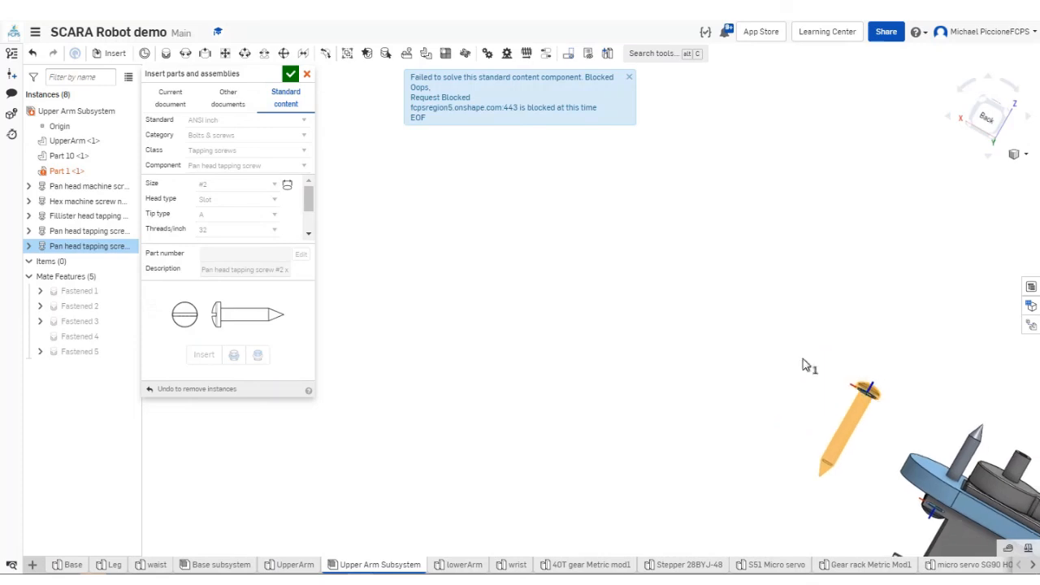
pyautogui.moveTo(811, 368); pyautogui.dragTo(426, 198, button='middle')
pyautogui.moveTo(827, 374); pyautogui.dragTo(788, 318, button='right')
pyautogui.scroll(6, 811, 354)
pyautogui.scroll(-15, 804, 360)
pyautogui.scroll(12, 871, 449)
pyautogui.moveTo(779, 278); pyautogui.dragTo(723, 454, button='middle')
pyautogui.scroll(5, 691, 382)
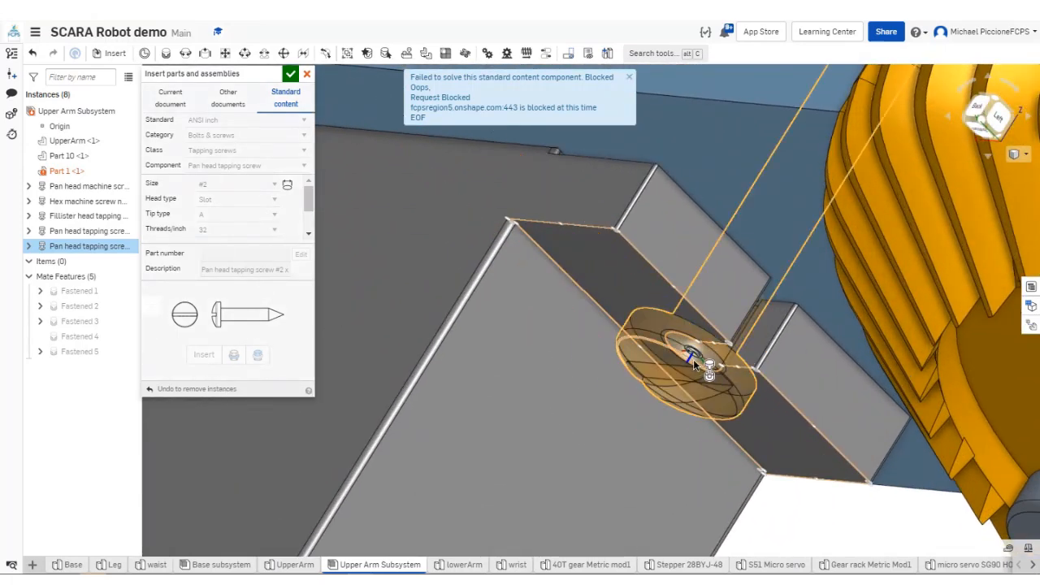
pyautogui.click(693, 359)
pyautogui.scroll(-5, 697, 366)
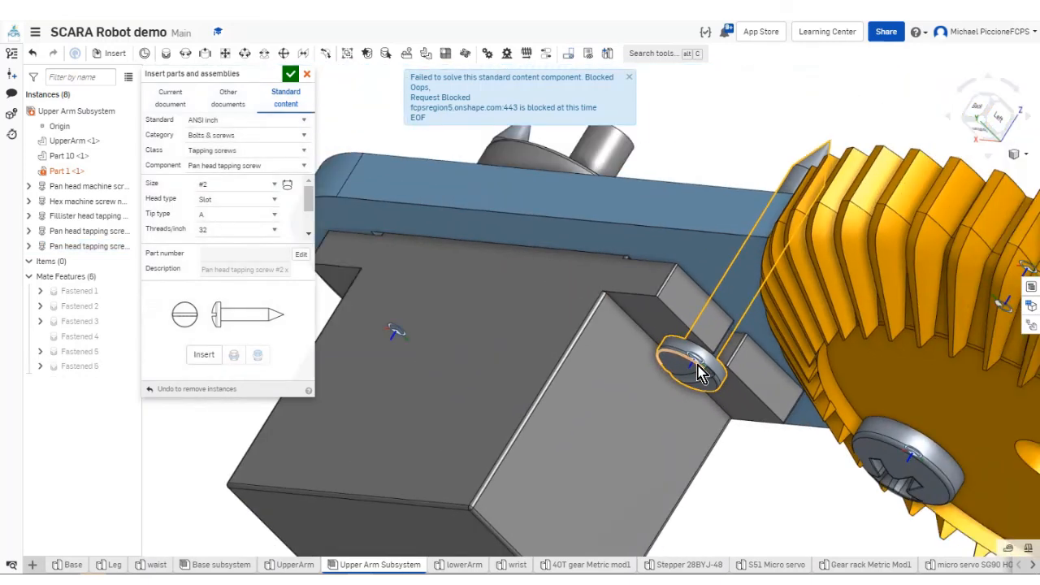
pyautogui.moveTo(690, 260); pyautogui.dragTo(701, 437, button='right')
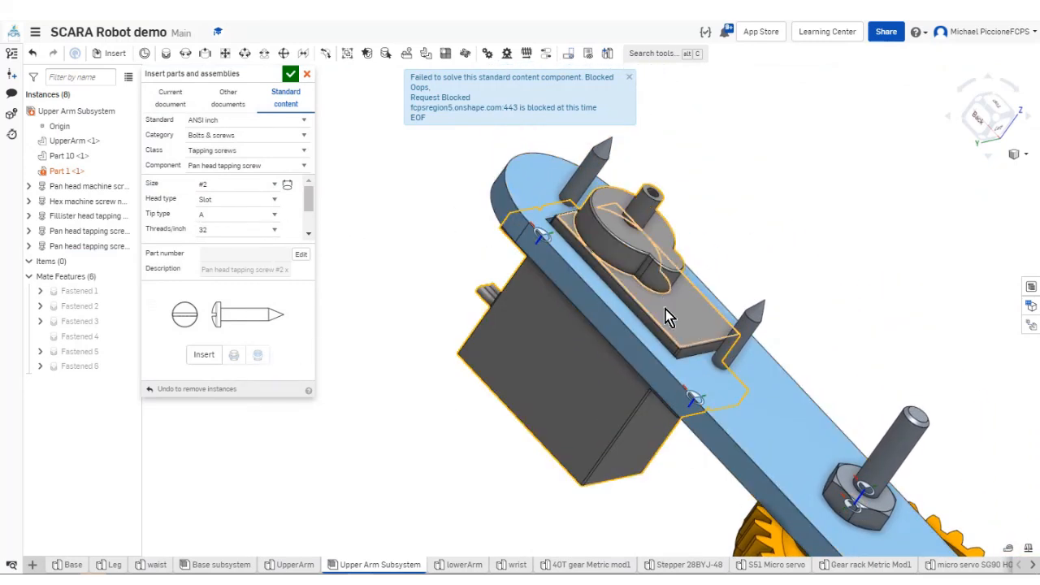
pyautogui.click(290, 75)
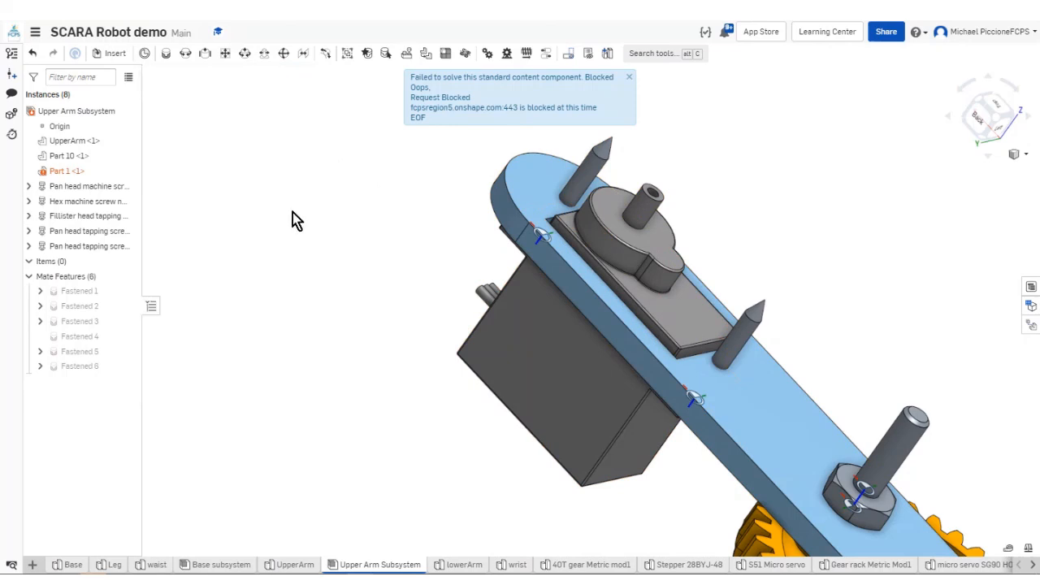
# Step: Delete the stray fillister head tapping screw floating away from the upper arm
pyautogui.press('f')
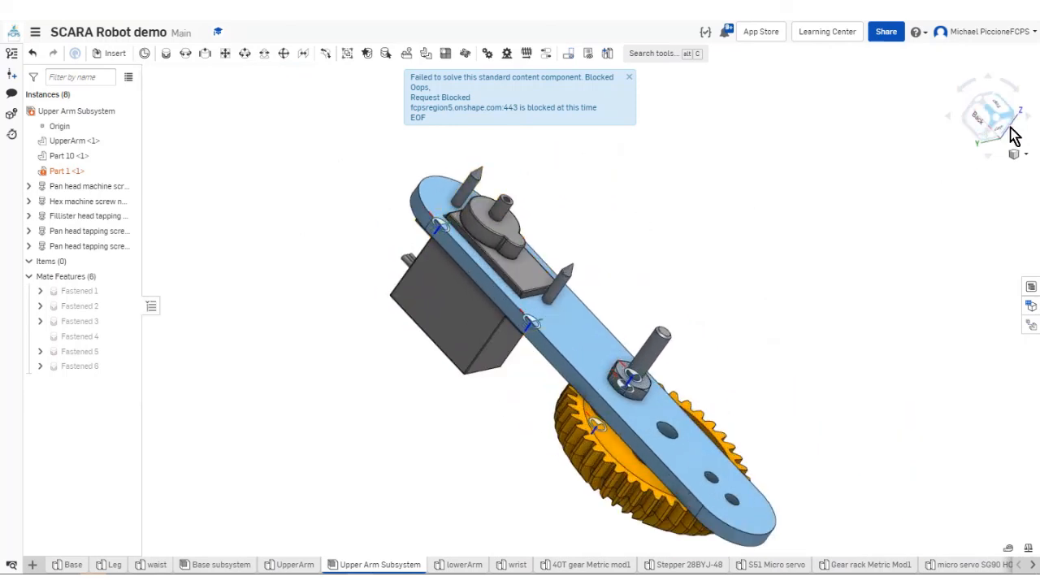
pyautogui.click(996, 121)
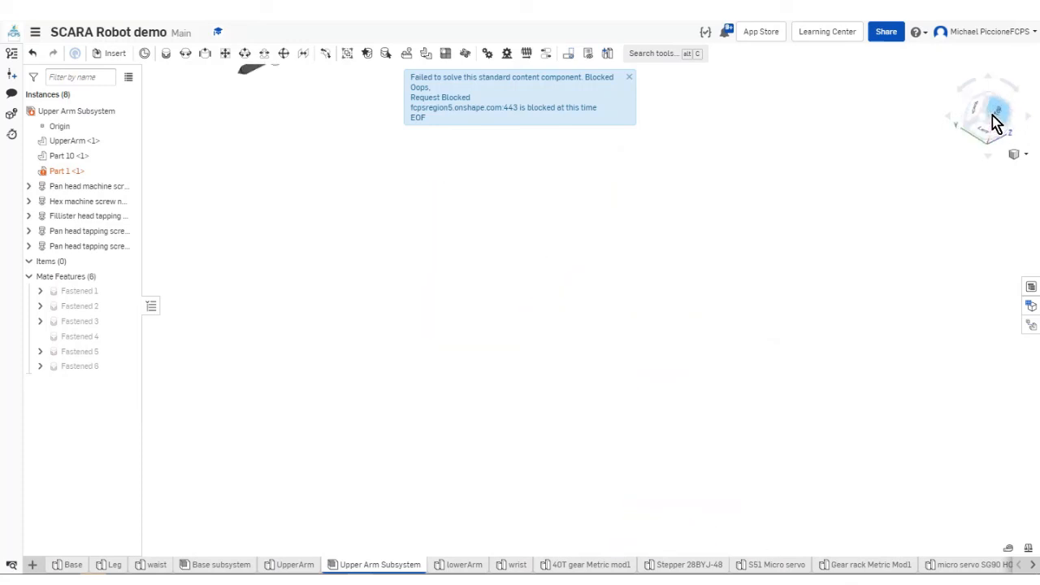
pyautogui.click(981, 137)
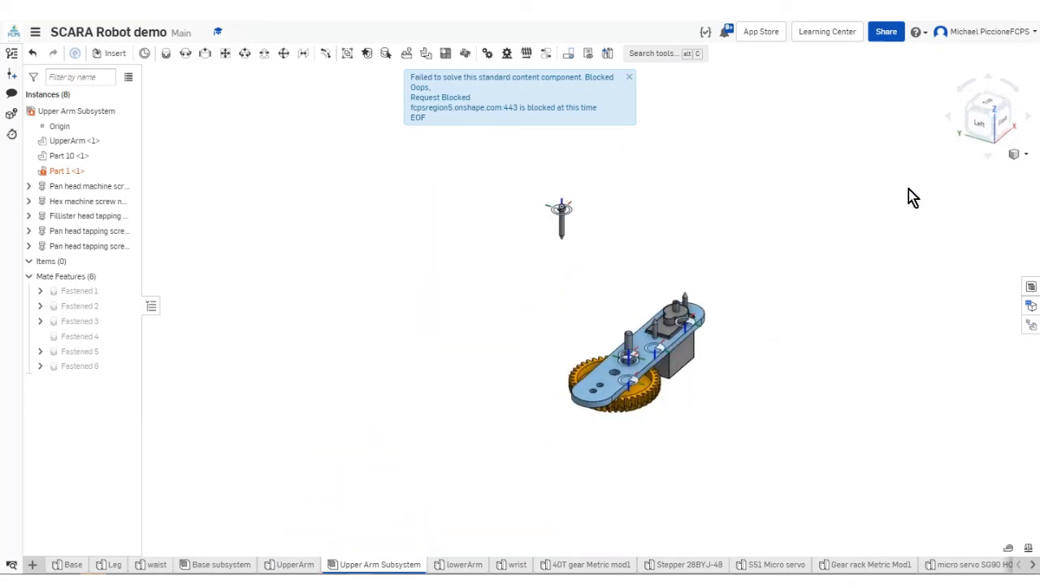
pyautogui.click(567, 225)
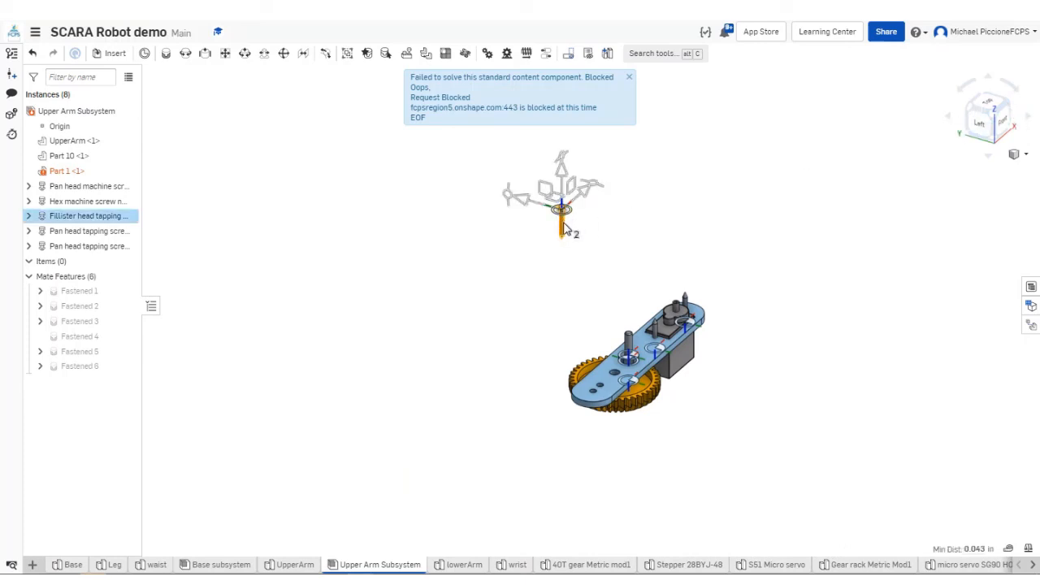
pyautogui.press('Delete')
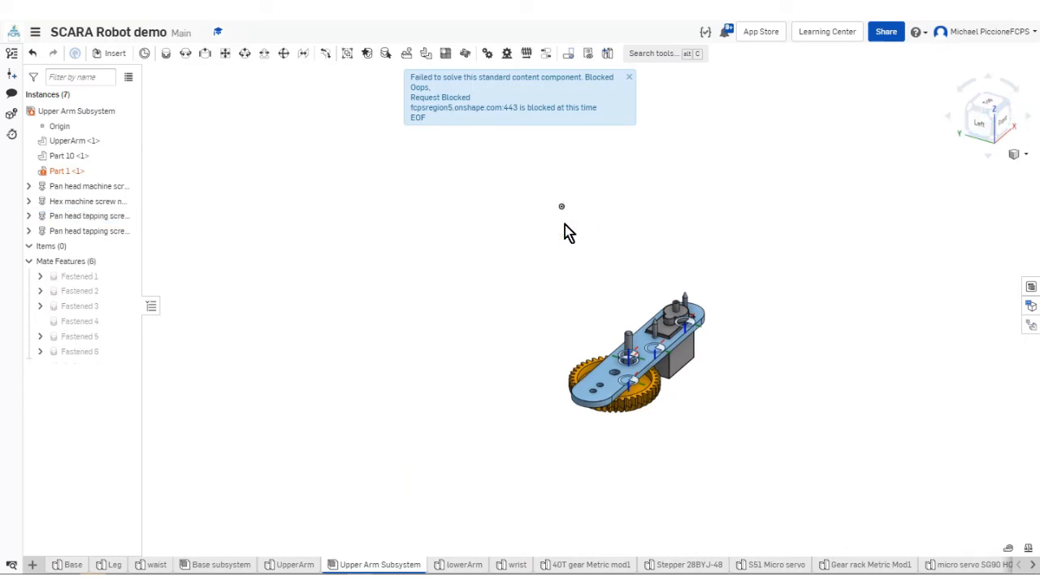
# Step: Hide the Near mate connectors of both pan head tapping screws in the servo
pyautogui.click(1010, 103)
pyautogui.scroll(-2, 414, 301)
pyautogui.scroll(5, 383, 311)
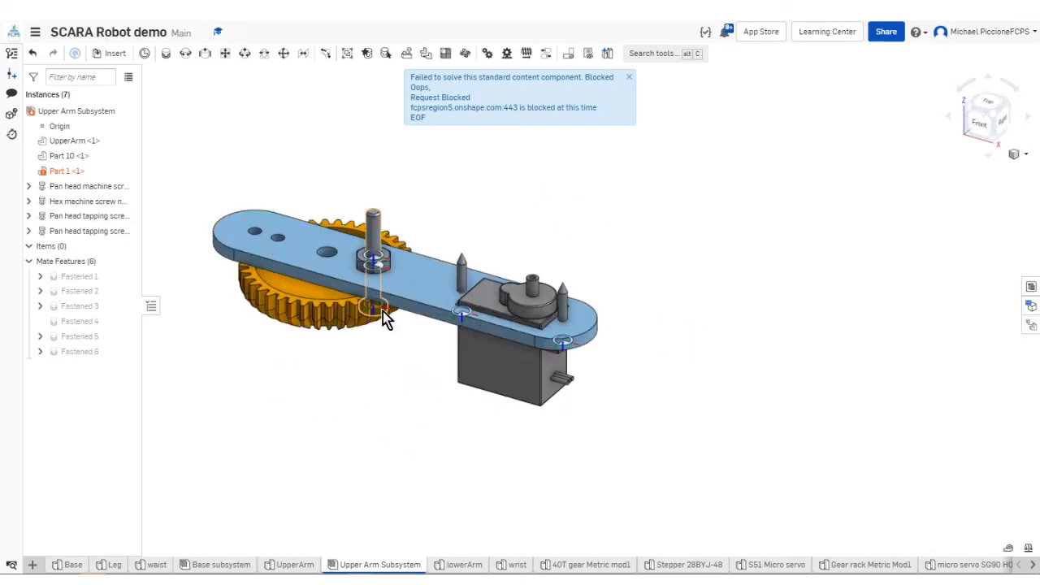
pyautogui.scroll(3, 383, 312)
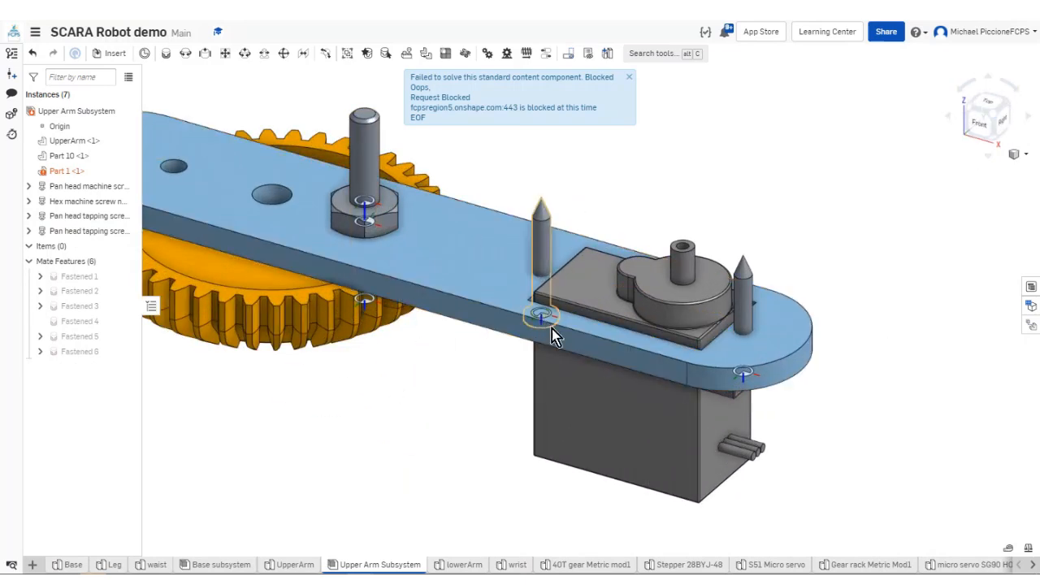
pyautogui.click(29, 232)
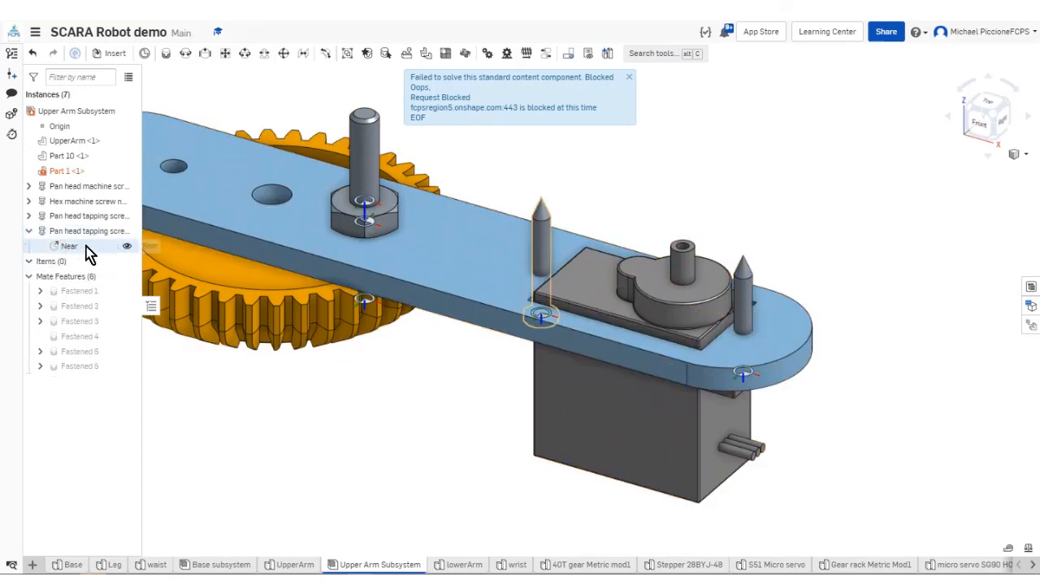
pyautogui.click(29, 217)
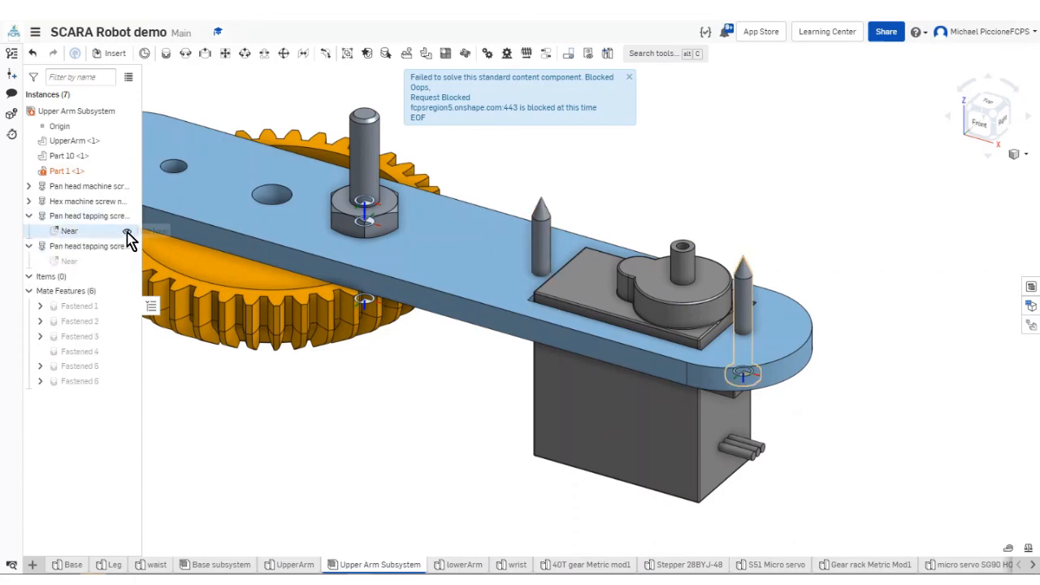
# Step: Hide the hex nut's Near and Far mate connectors and the pan head machine screw's Near mate connector
pyautogui.click(29, 201)
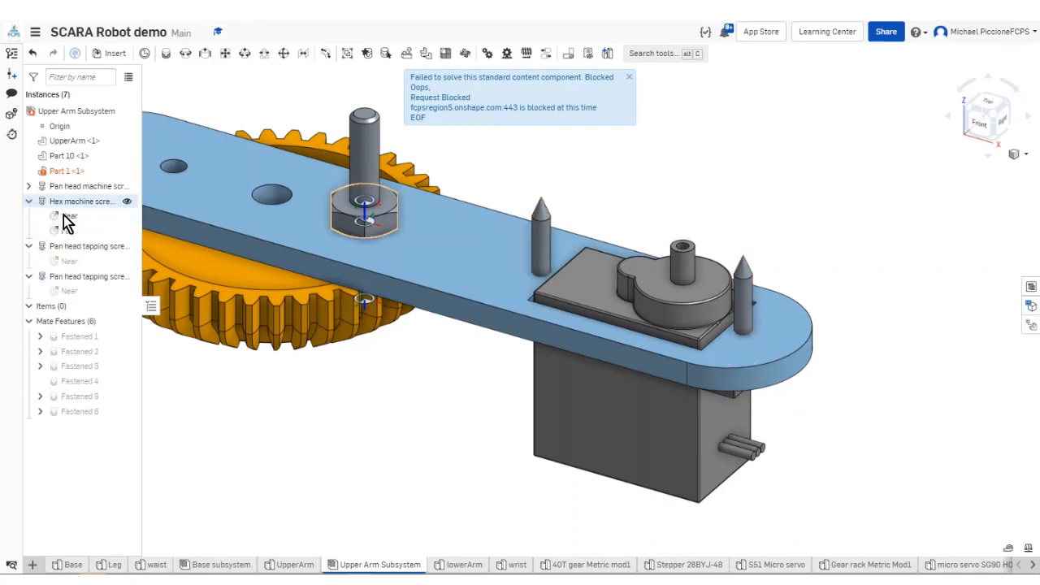
pyautogui.click(126, 231)
pyautogui.click(127, 215)
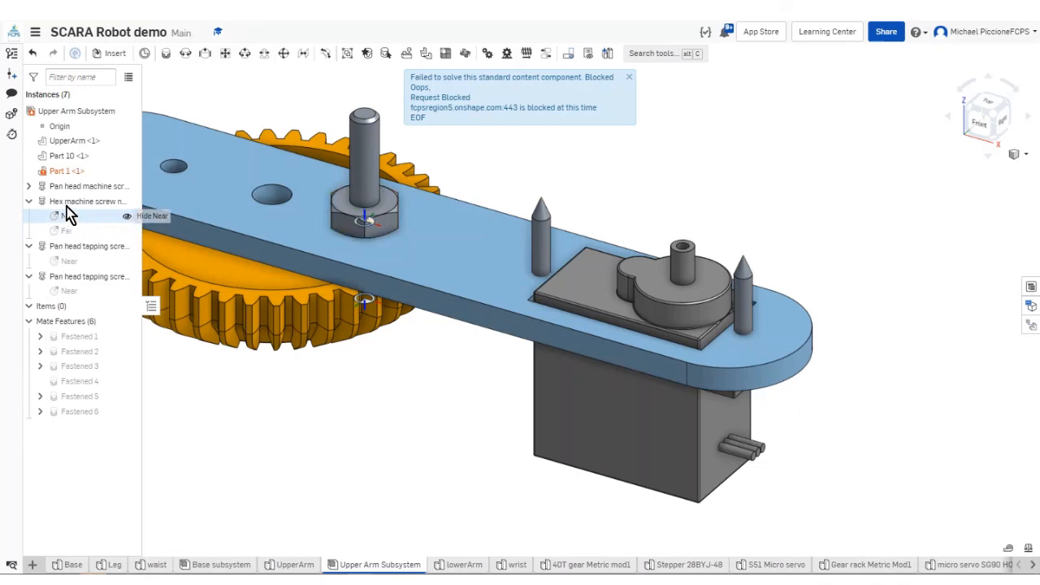
pyautogui.click(29, 188)
pyautogui.click(127, 201)
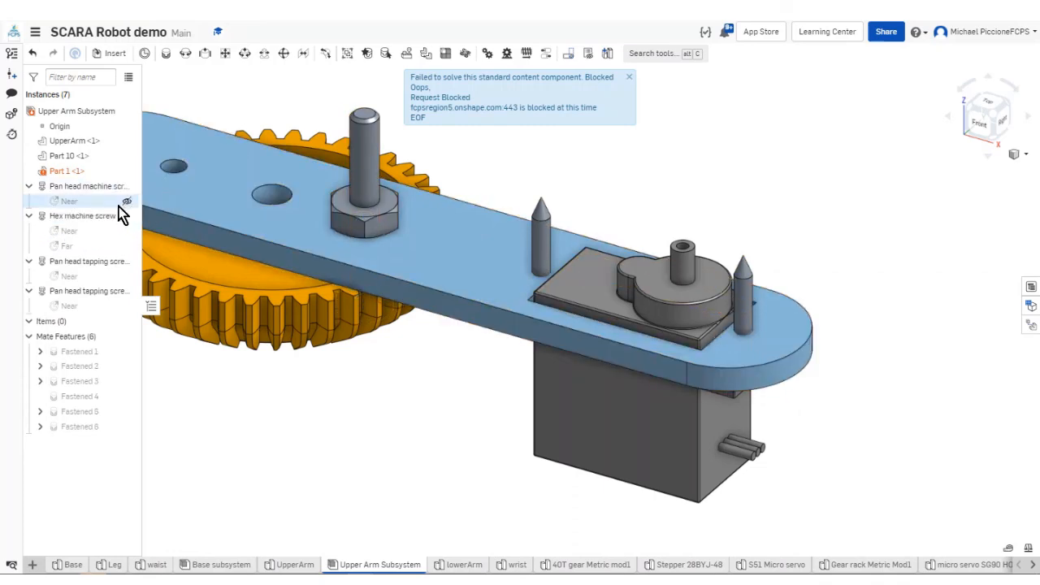
pyautogui.scroll(-1, 188, 291)
pyautogui.moveTo(189, 291); pyautogui.dragTo(350, 314, button='middle')
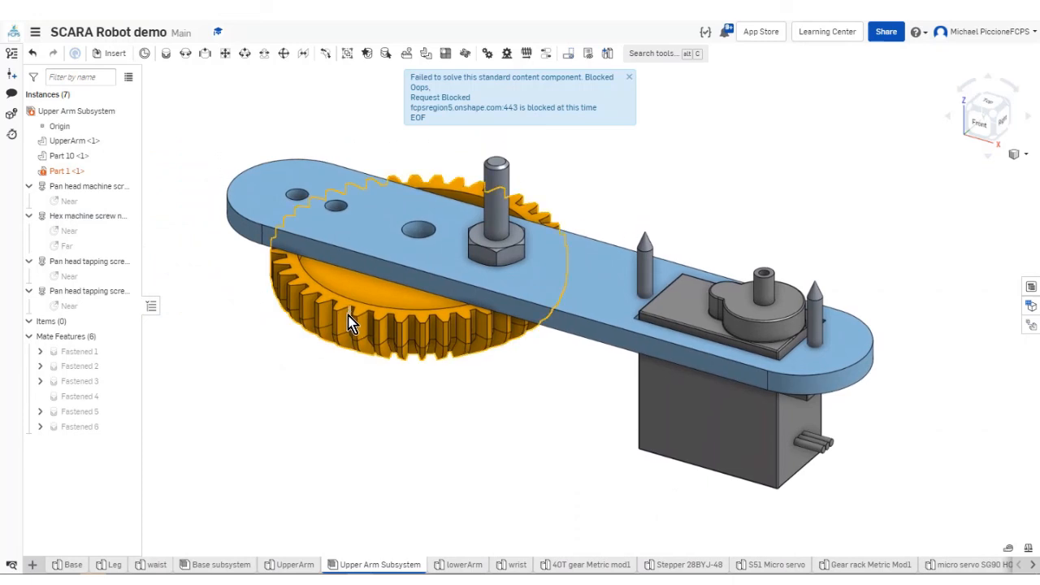
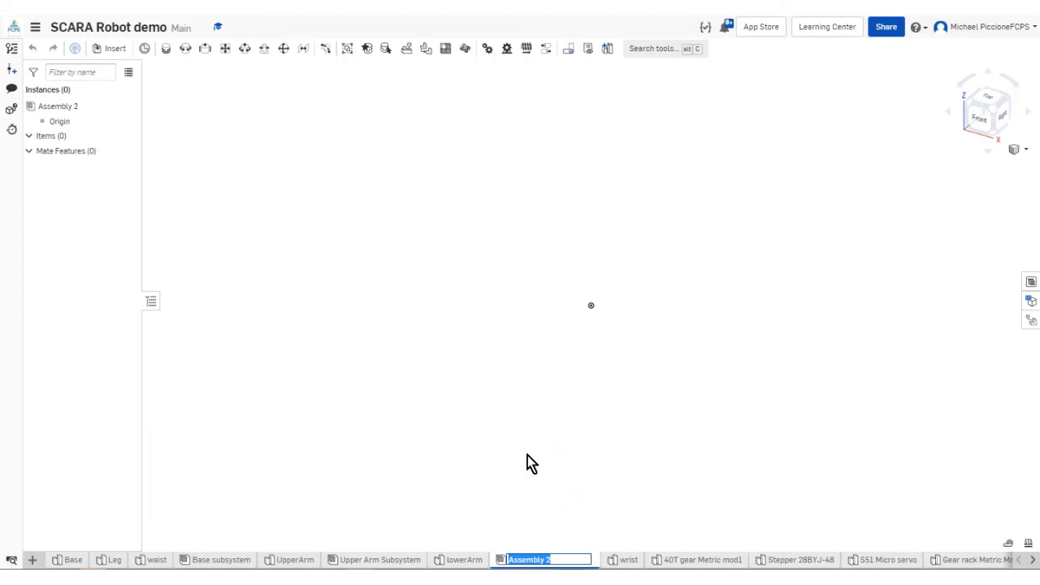
# Step: Name the new assembly "LowerArm Subsystem"
pyautogui.press('BackSpace')
pyautogui.write('LowerArm Sub')
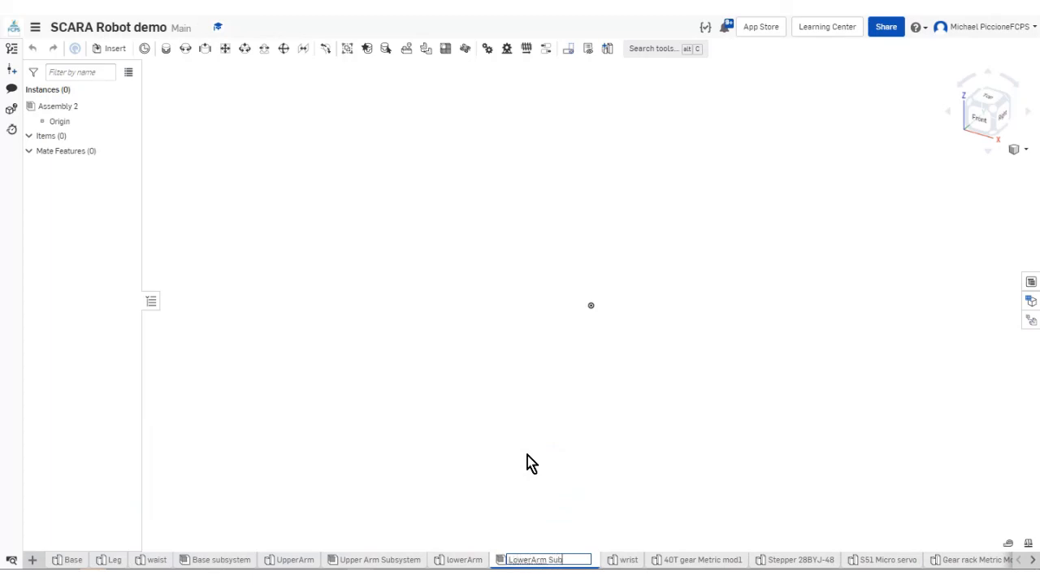
pyautogui.write('system')
pyautogui.press('Return')
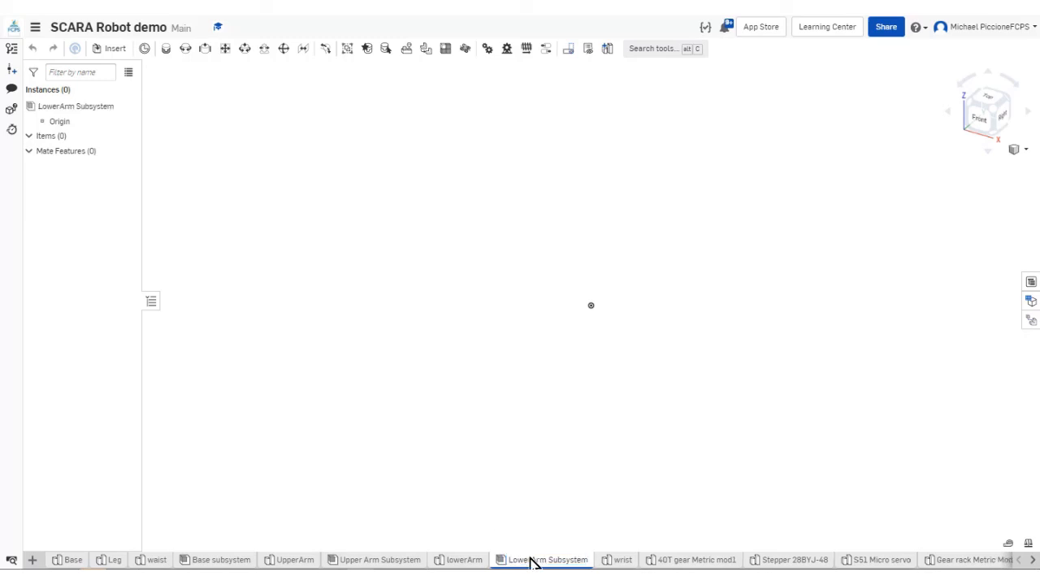
# Step: Insert the lower arm and the S51 micro servo into the assembly, placing the servo beside the arm
pyautogui.click(117, 49)
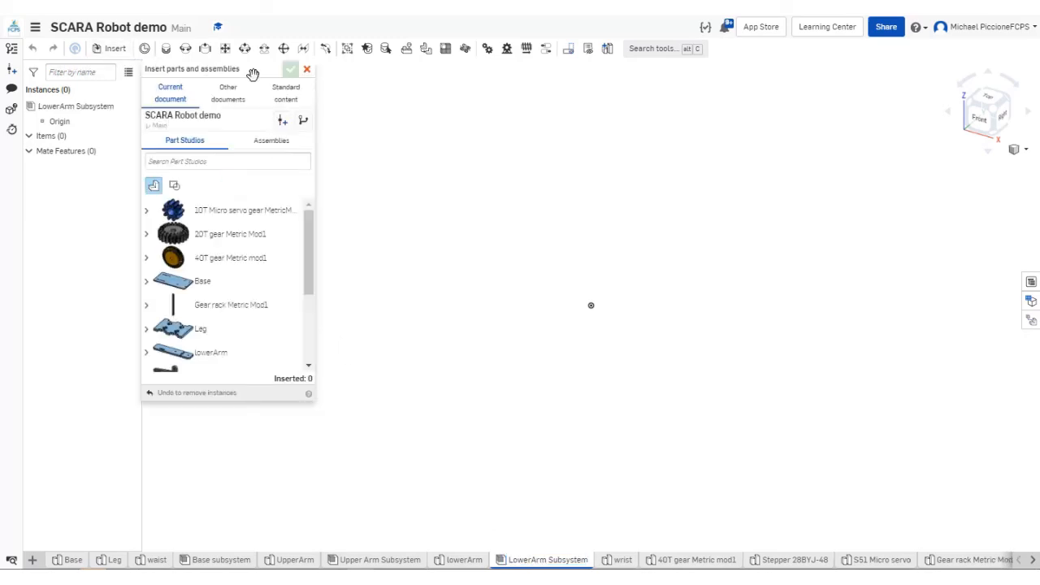
pyautogui.moveTo(309, 283); pyautogui.dragTo(309, 309)
pyautogui.click(255, 305)
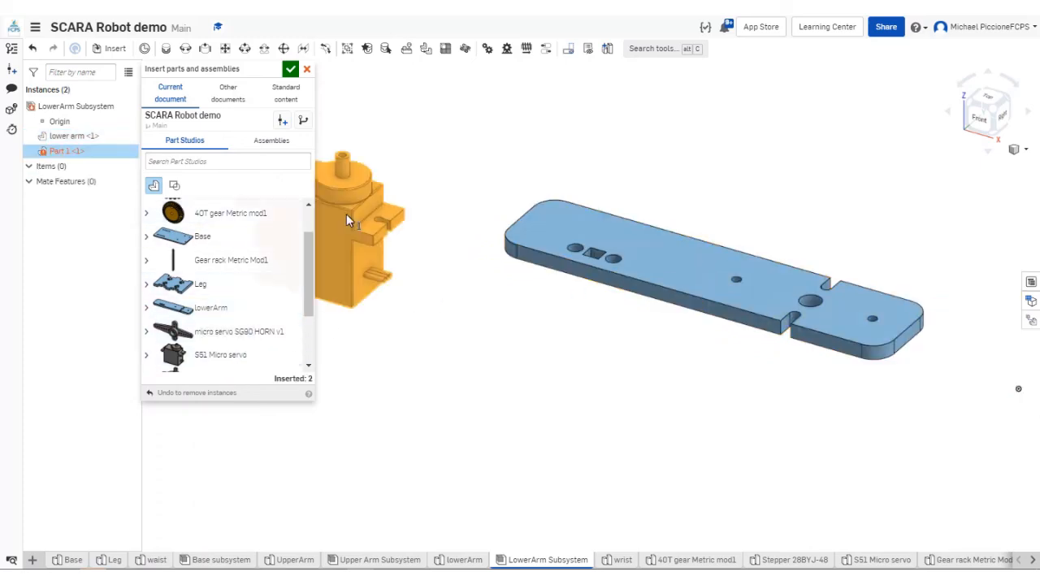
pyautogui.click(398, 191)
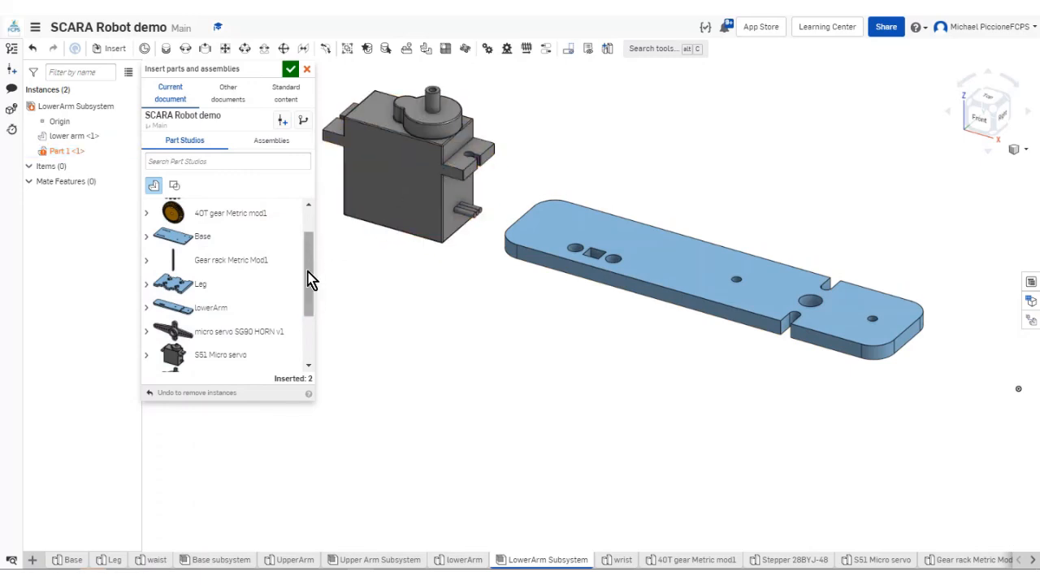
# Step: Insert the wrist and the micro servo SG90 horn, placing both in free space around the lower arm
pyautogui.moveTo(308, 278); pyautogui.dragTo(300, 338)
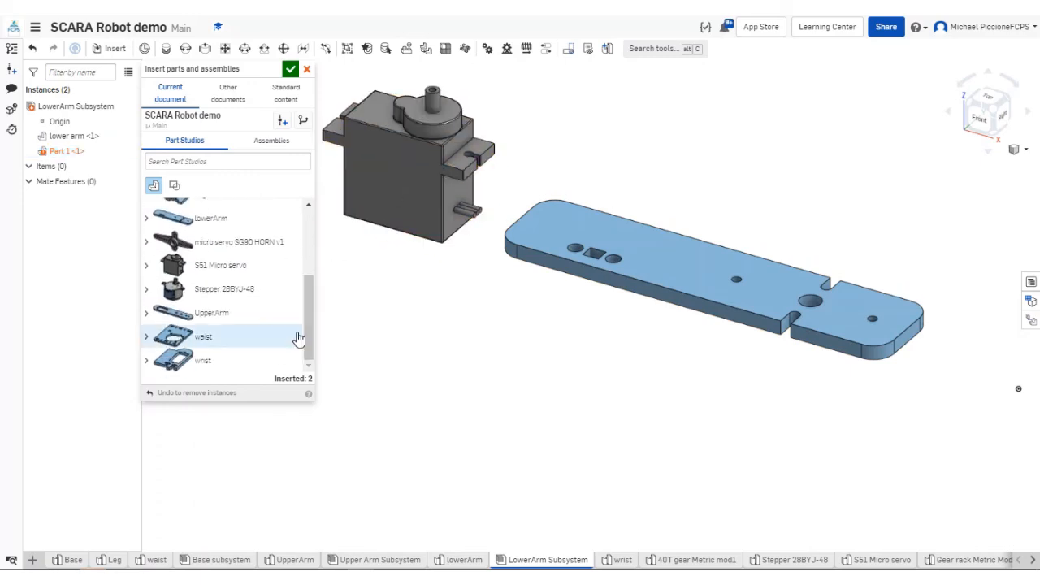
pyautogui.click(202, 359)
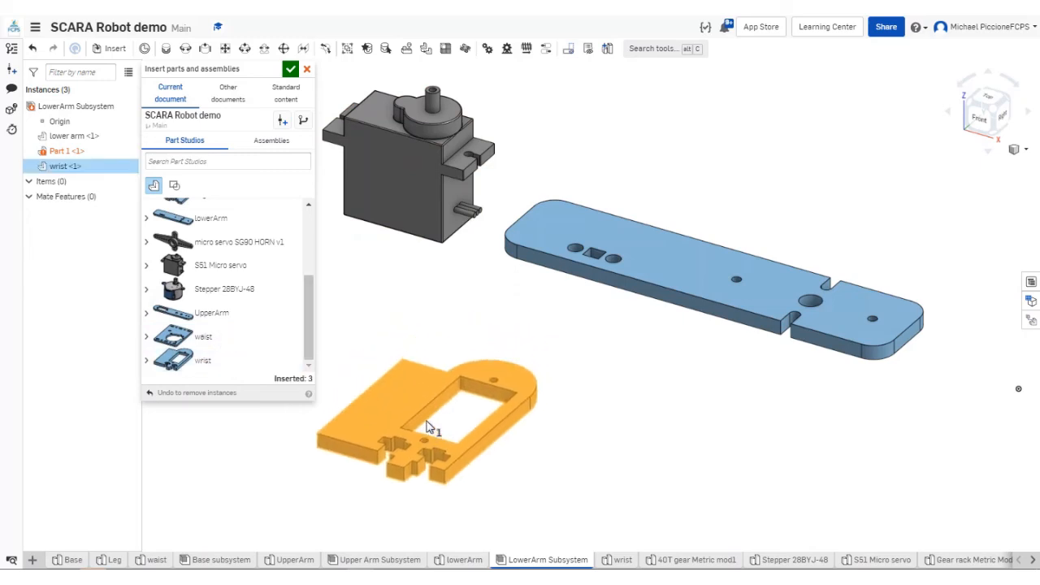
pyautogui.click(439, 424)
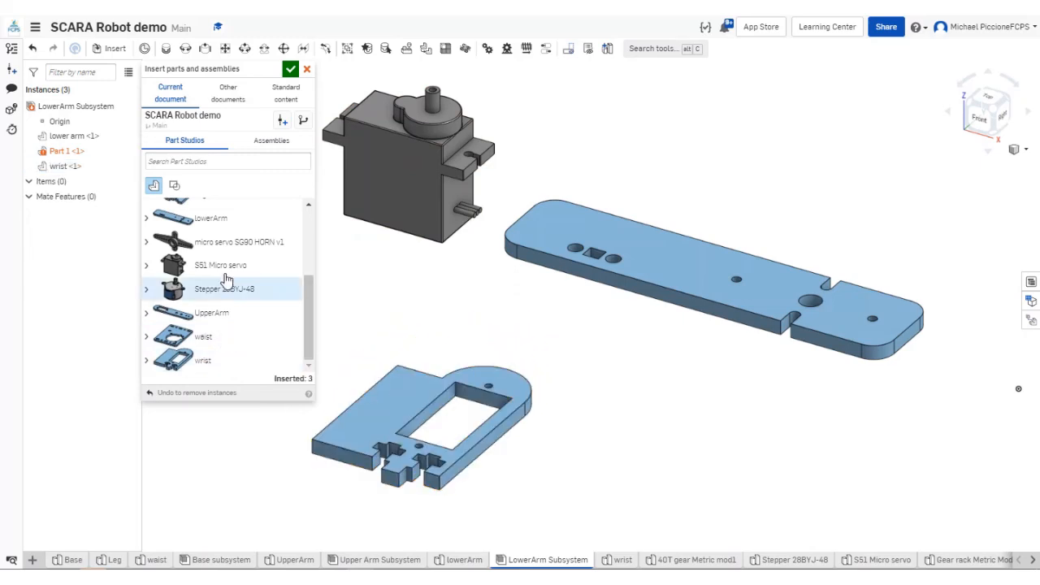
pyautogui.click(219, 242)
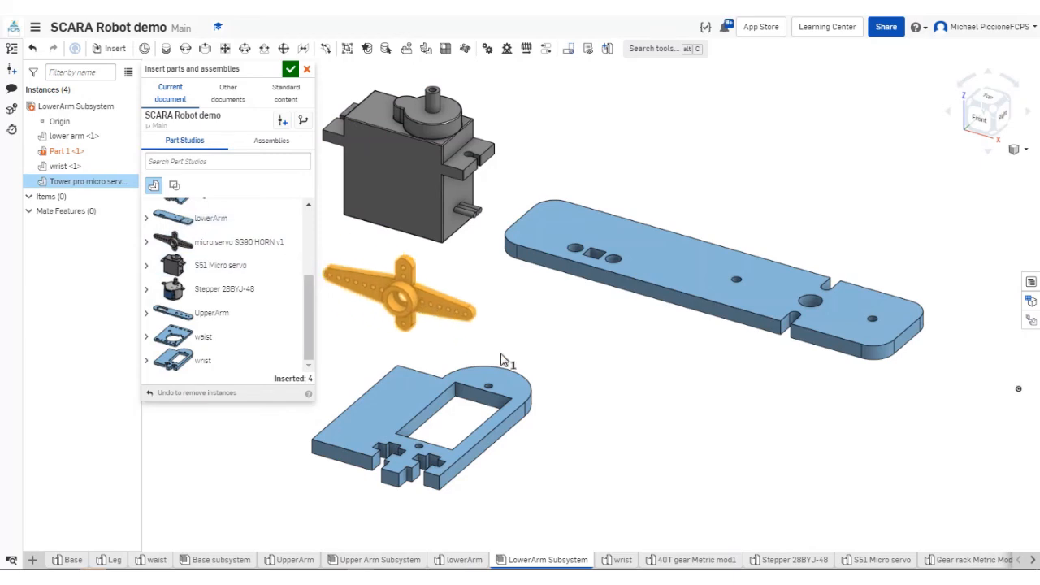
pyautogui.click(755, 486)
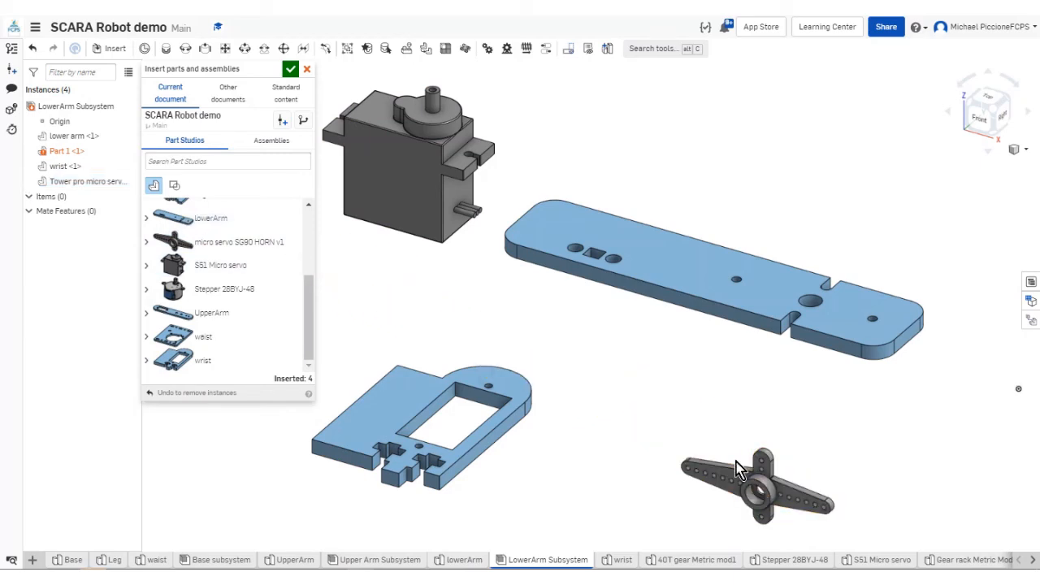
pyautogui.click(290, 69)
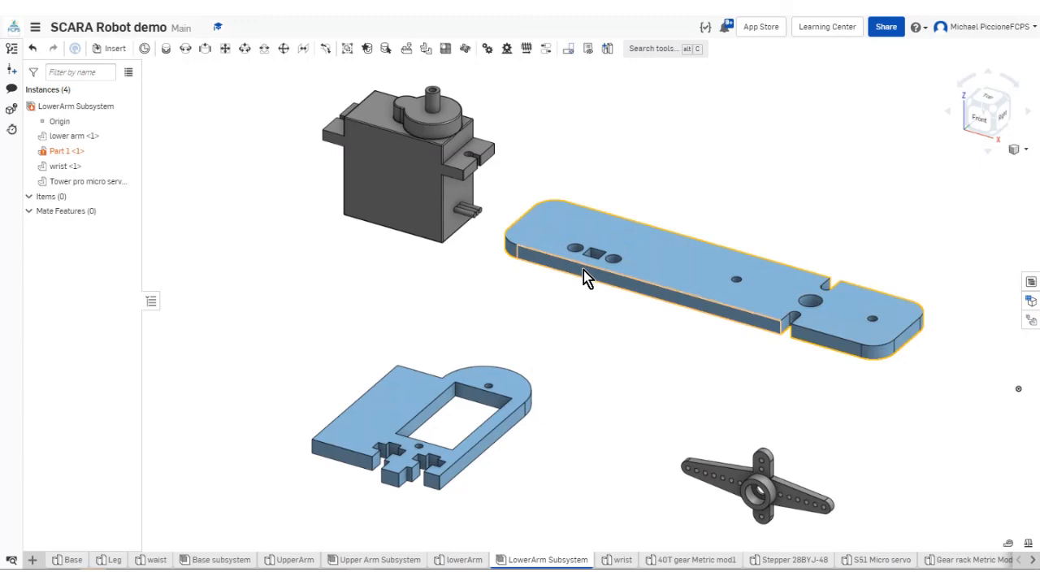
# Step: Add a Fastened mate joining the servo horn's central hole to the lower arm's large round hole on the underside
pyautogui.click(164, 52)
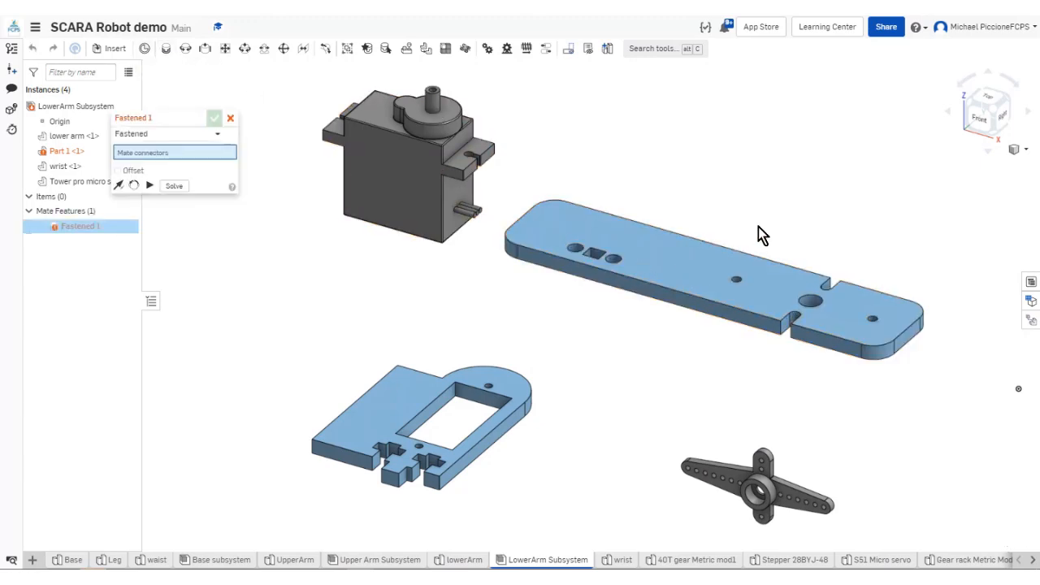
pyautogui.moveTo(756, 234); pyautogui.dragTo(698, 316, button='right')
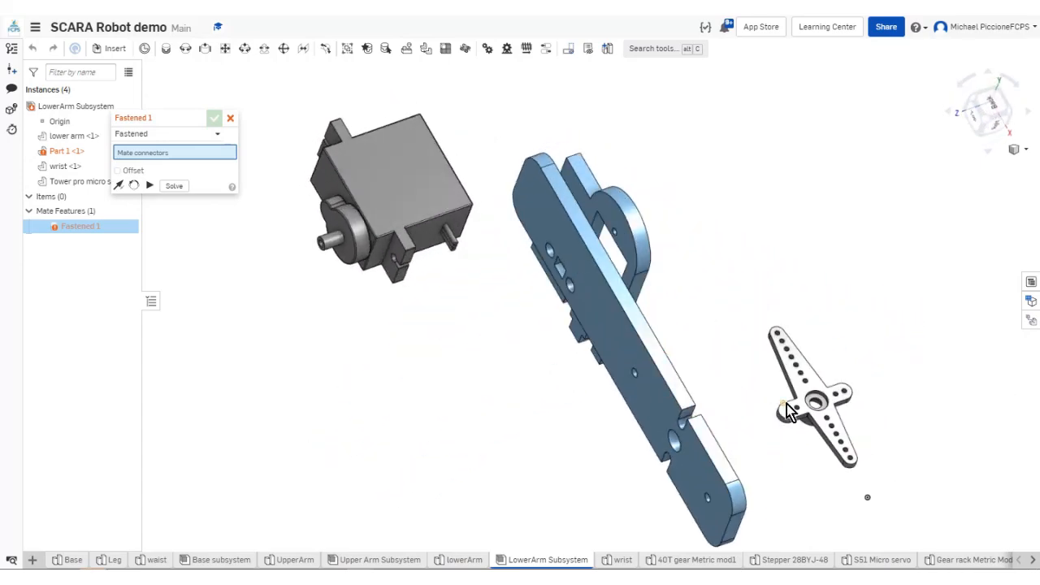
pyautogui.scroll(5, 818, 414)
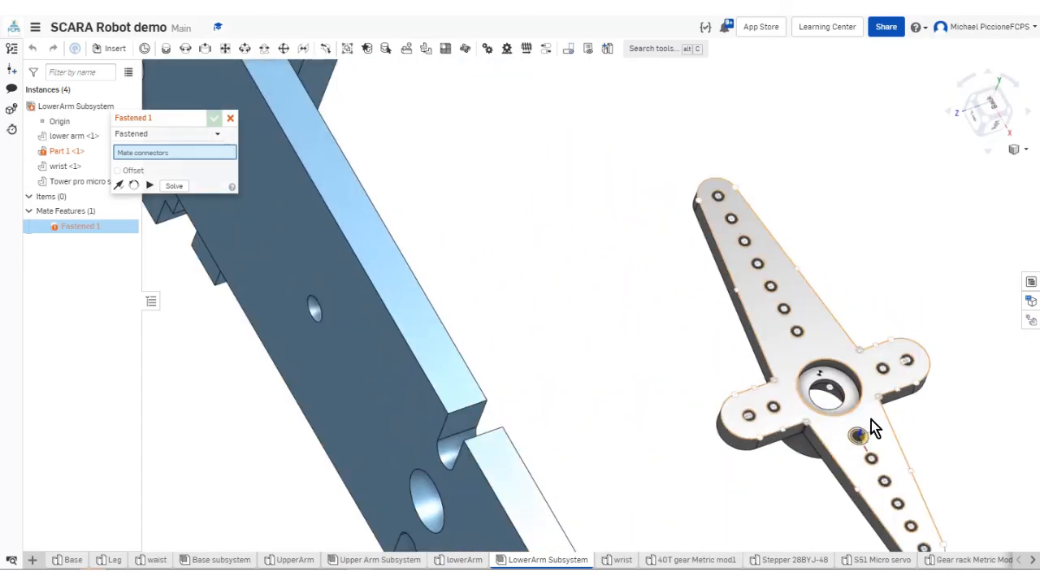
pyautogui.click(833, 392)
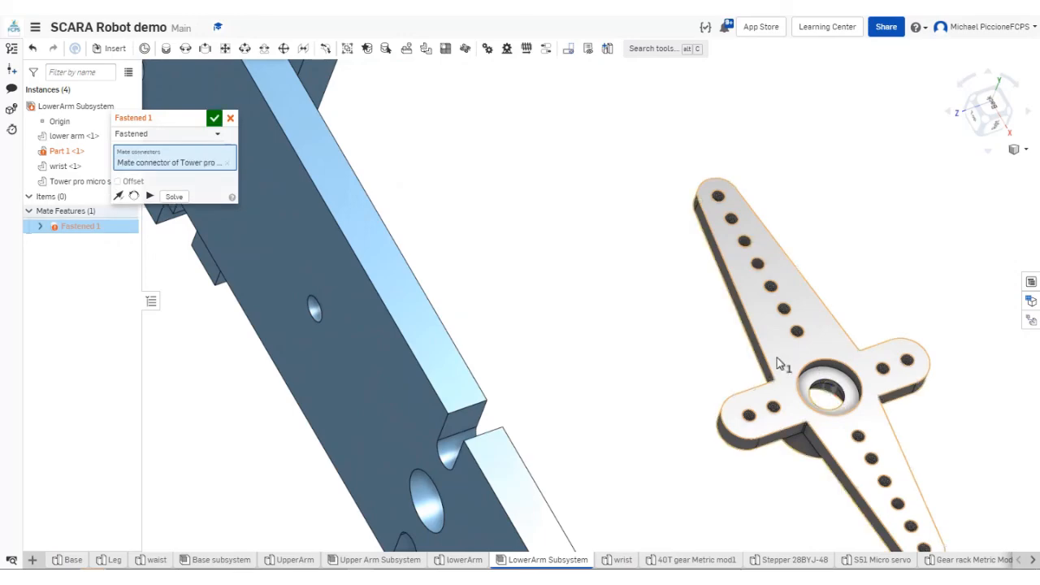
pyautogui.moveTo(713, 319); pyautogui.dragTo(577, 190, button='right')
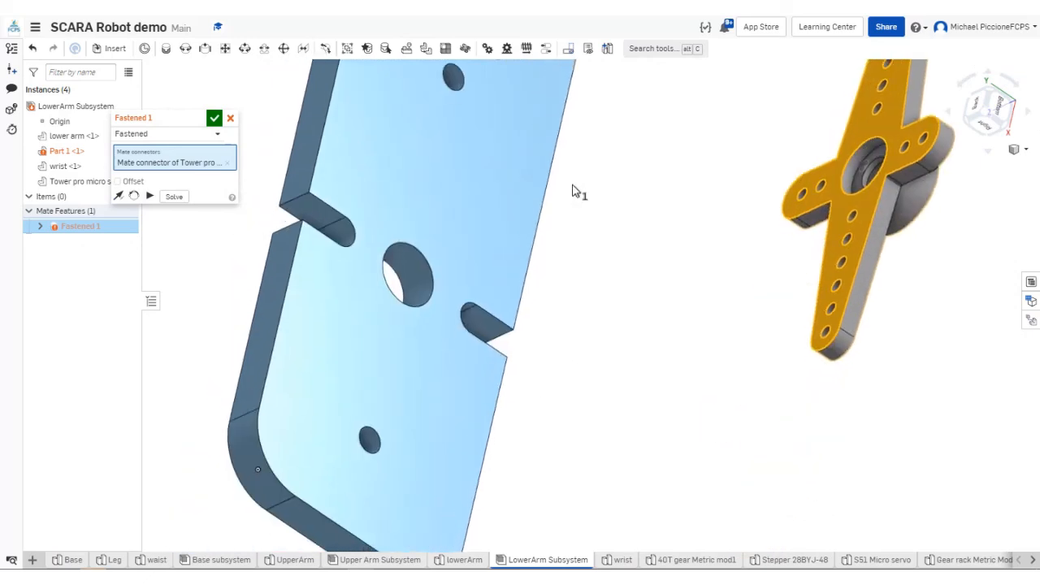
pyautogui.scroll(5, 455, 323)
pyautogui.scroll(-5, 455, 323)
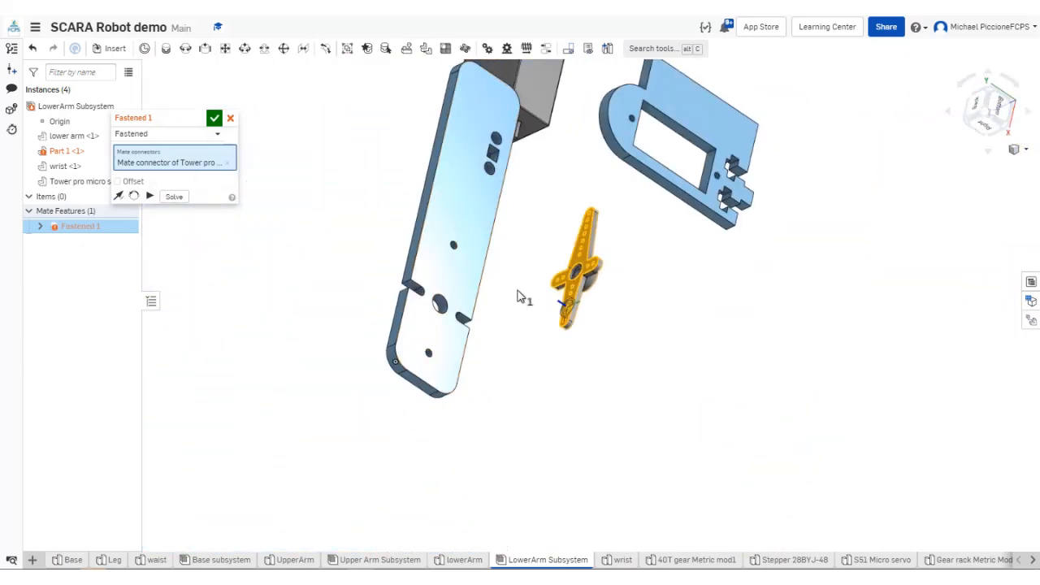
pyautogui.moveTo(518, 295); pyautogui.dragTo(603, 50, button='right')
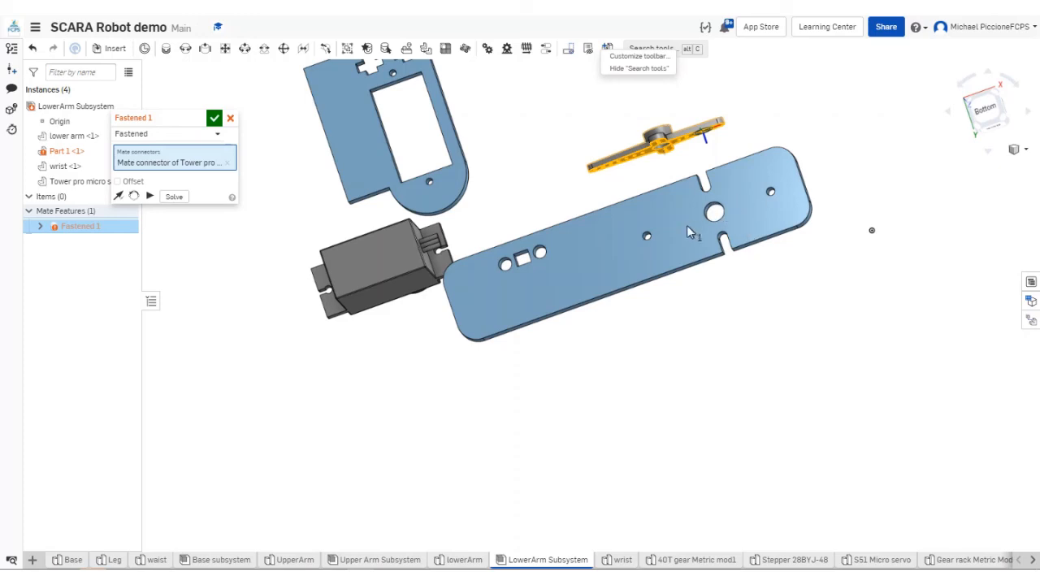
pyautogui.scroll(5, 707, 218)
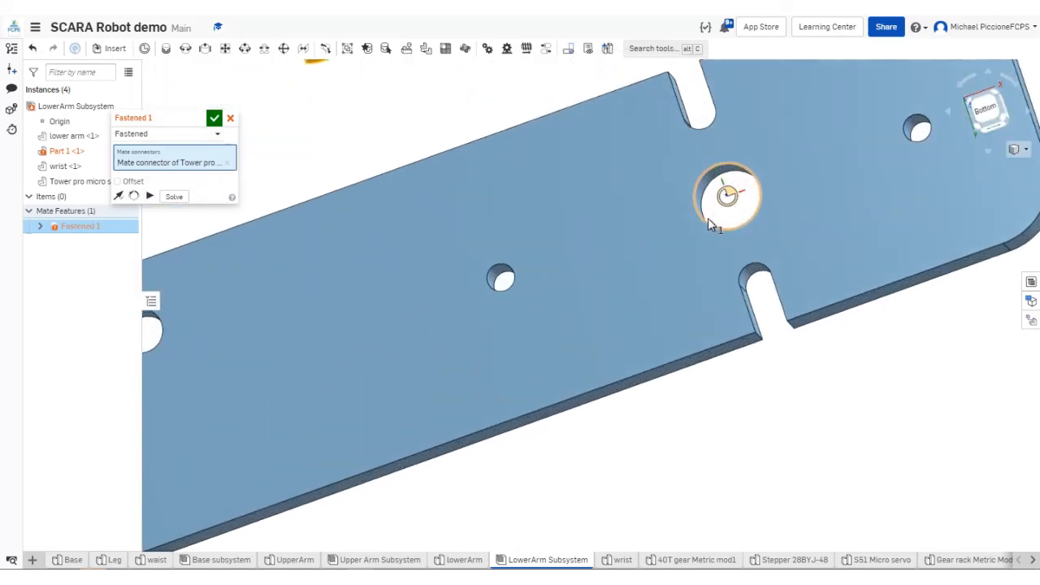
pyautogui.scroll(-5, 708, 218)
pyautogui.scroll(5, 691, 218)
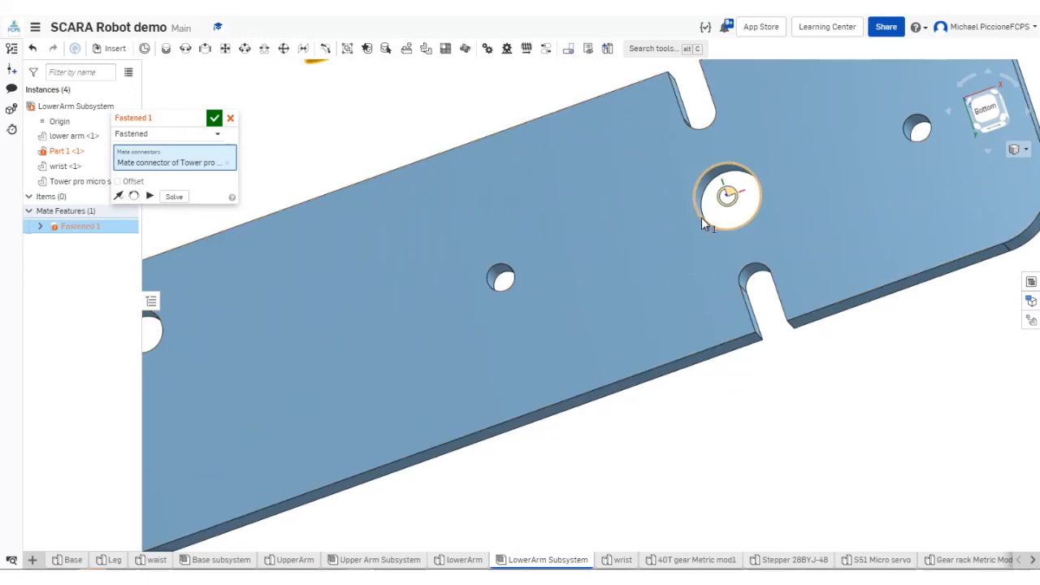
pyautogui.scroll(-3, 703, 221)
pyautogui.click(705, 224)
pyautogui.scroll(-2, 734, 224)
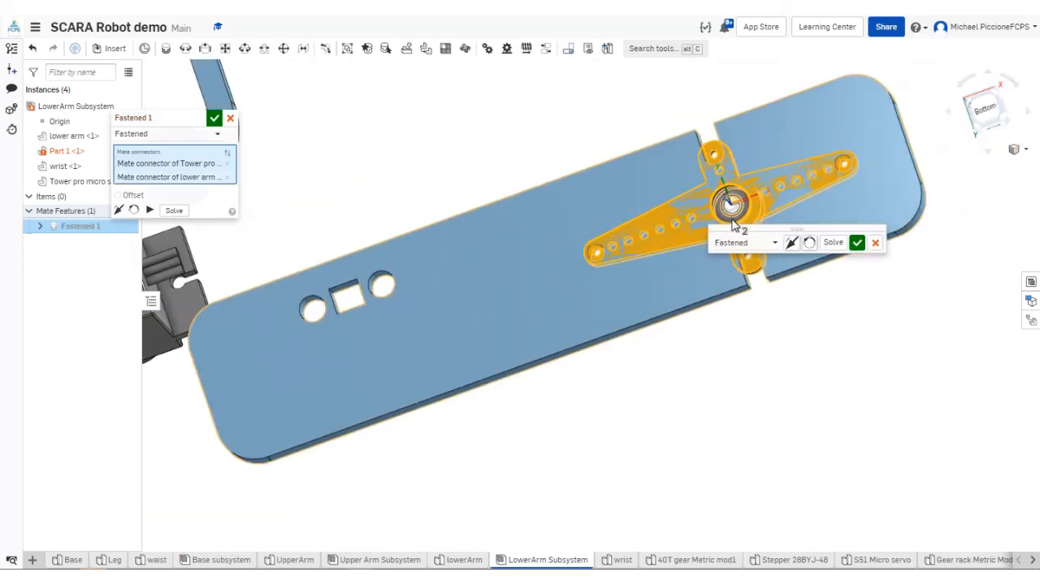
# Step: Flip the horn's mate direction, cycle its rotation until its long arms fit the lower arm's recess, and accept the mate
pyautogui.click(791, 244)
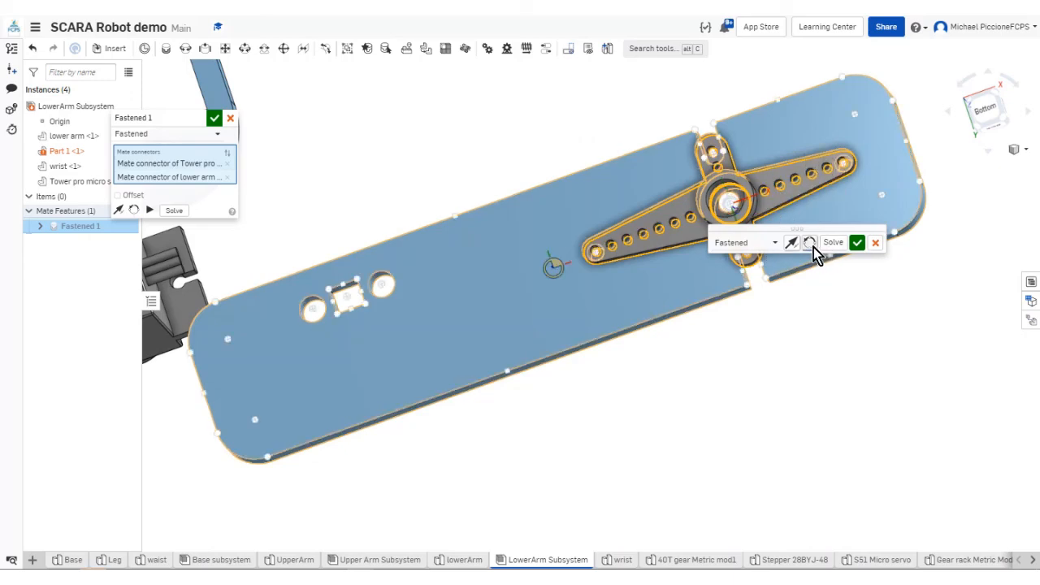
pyautogui.click(813, 247)
pyautogui.click(812, 247)
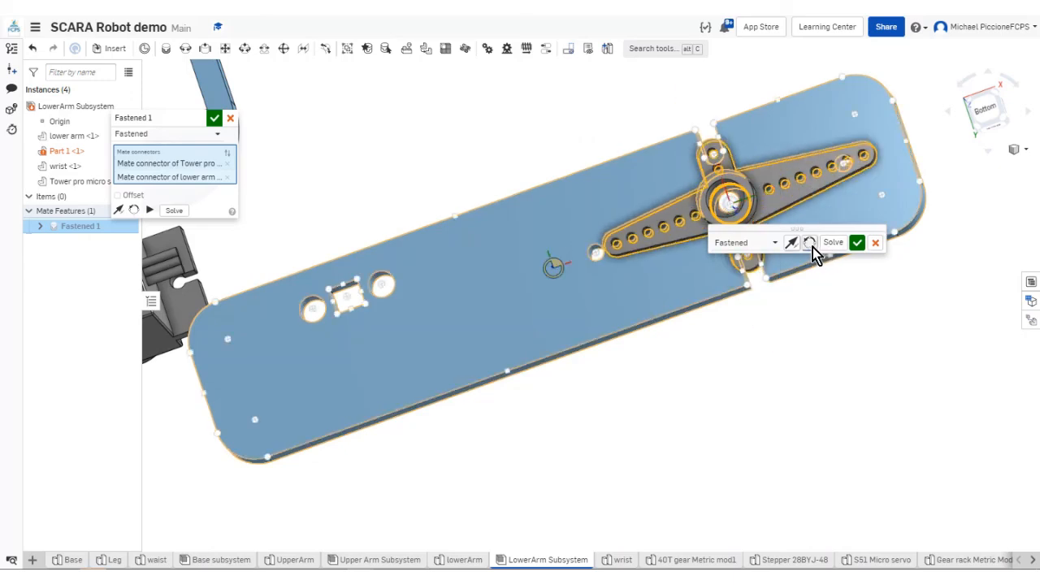
pyautogui.click(812, 247)
pyautogui.click(812, 247)
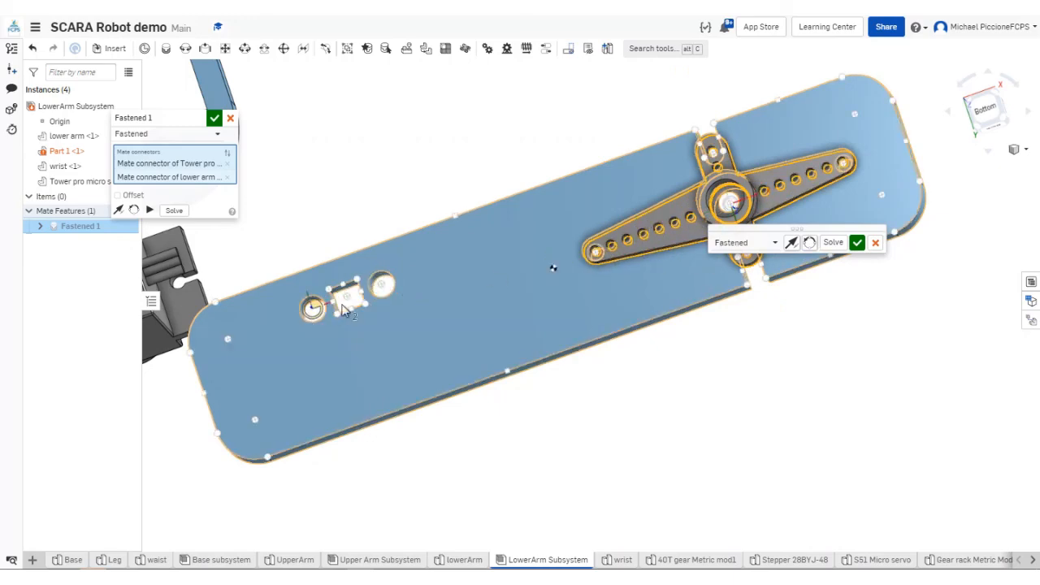
pyautogui.click(983, 111)
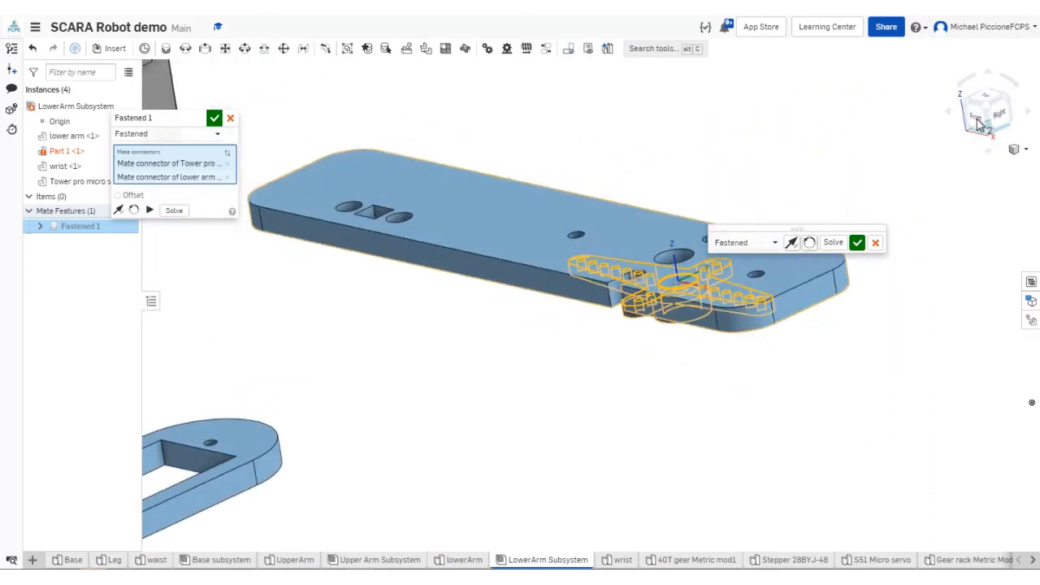
pyautogui.click(985, 111)
pyautogui.scroll(3, 715, 284)
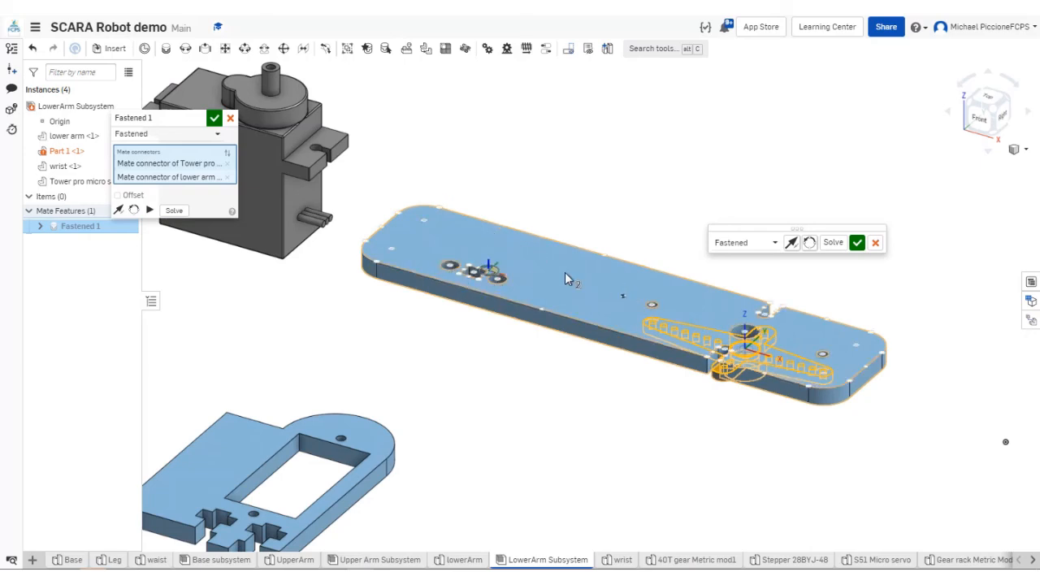
pyautogui.click(855, 246)
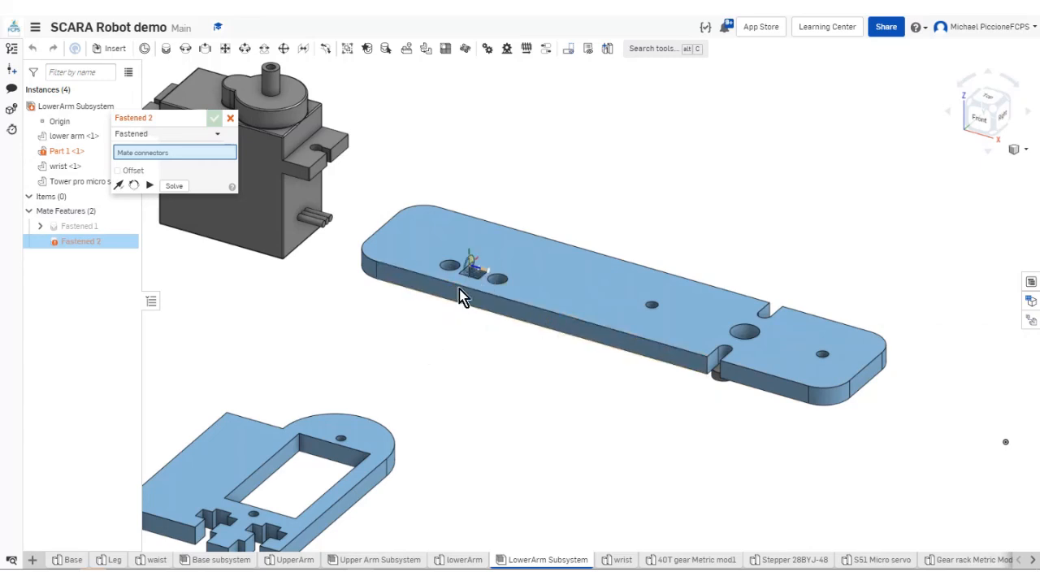
# Step: Join the end face of the wrist's middle tab to the lower arm's square hole on the underside with the Fastened mate
pyautogui.scroll(-1, 437, 320)
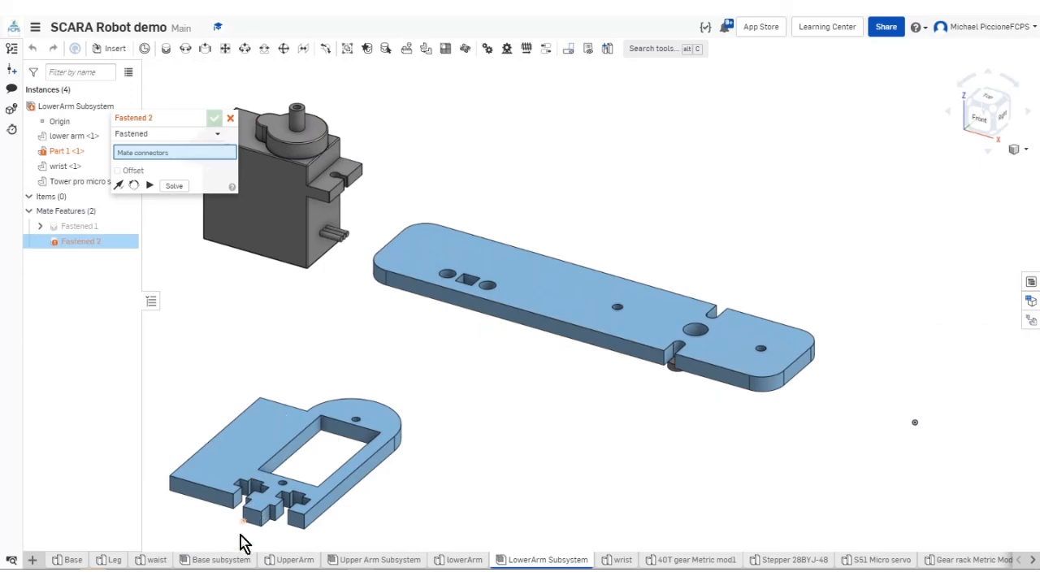
pyautogui.scroll(3, 243, 541)
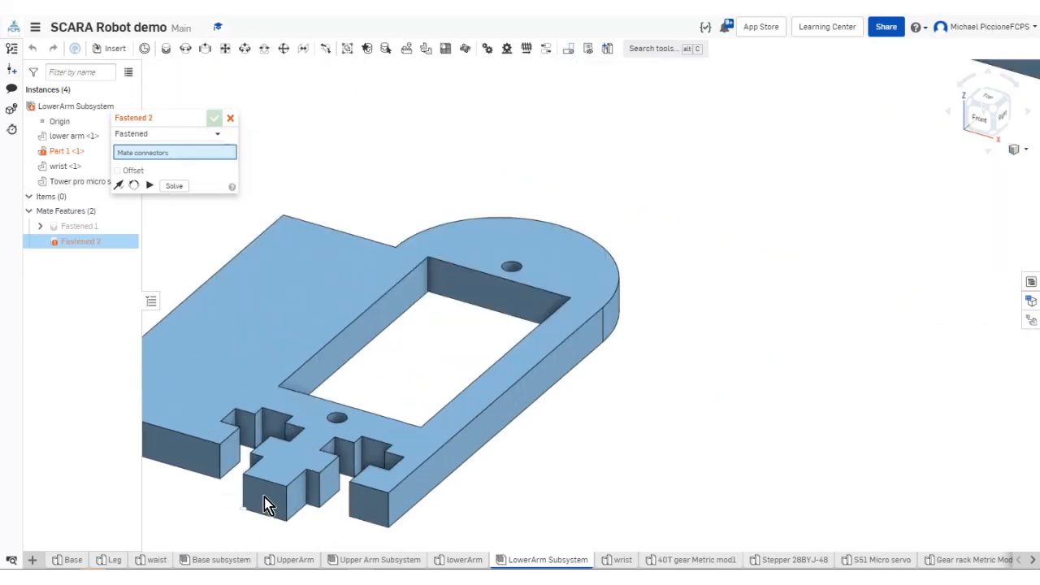
pyautogui.scroll(1, 267, 500)
pyautogui.moveTo(268, 497); pyautogui.dragTo(406, 389, button='middle')
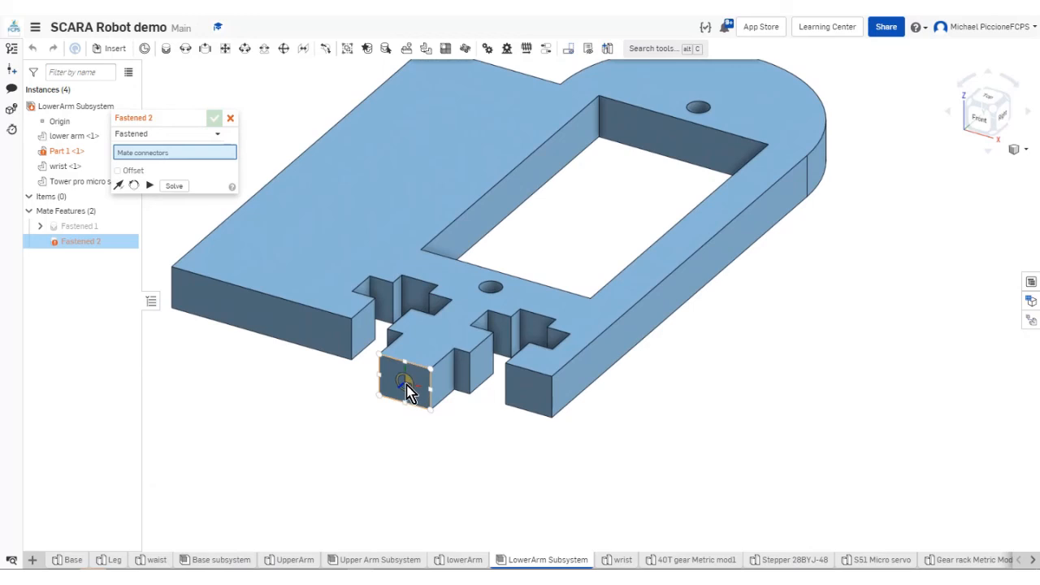
pyautogui.click(407, 385)
pyautogui.scroll(-5, 409, 382)
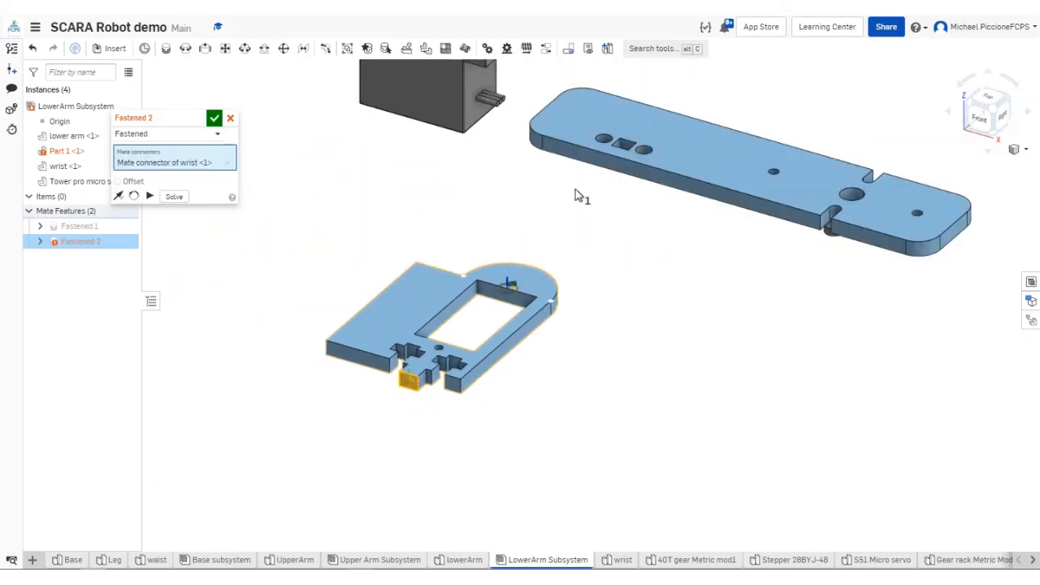
pyautogui.moveTo(575, 189); pyautogui.dragTo(592, 118, button='right')
pyautogui.scroll(8, 597, 249)
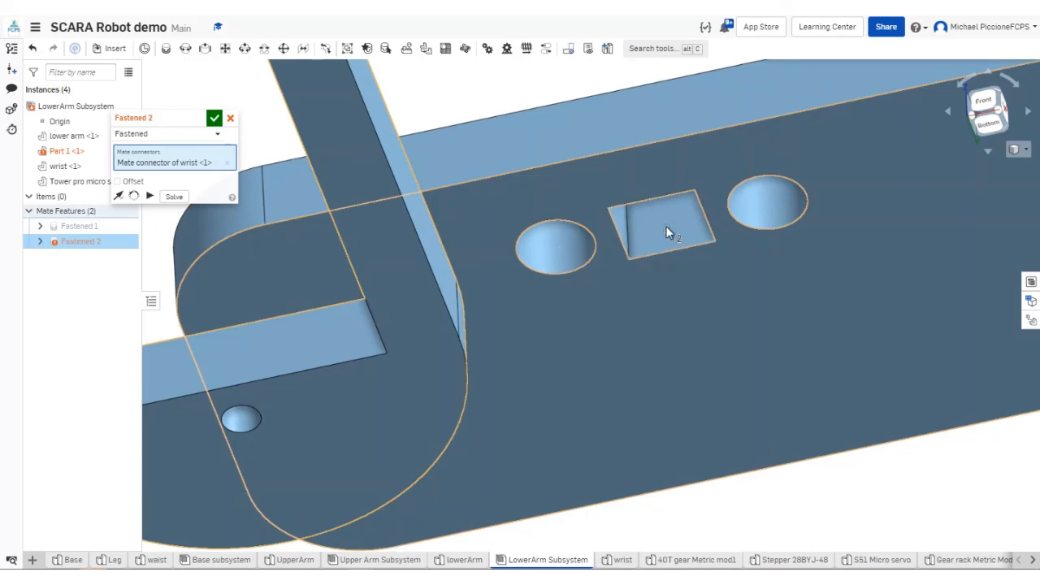
pyautogui.click(666, 230)
pyautogui.scroll(-5, 667, 231)
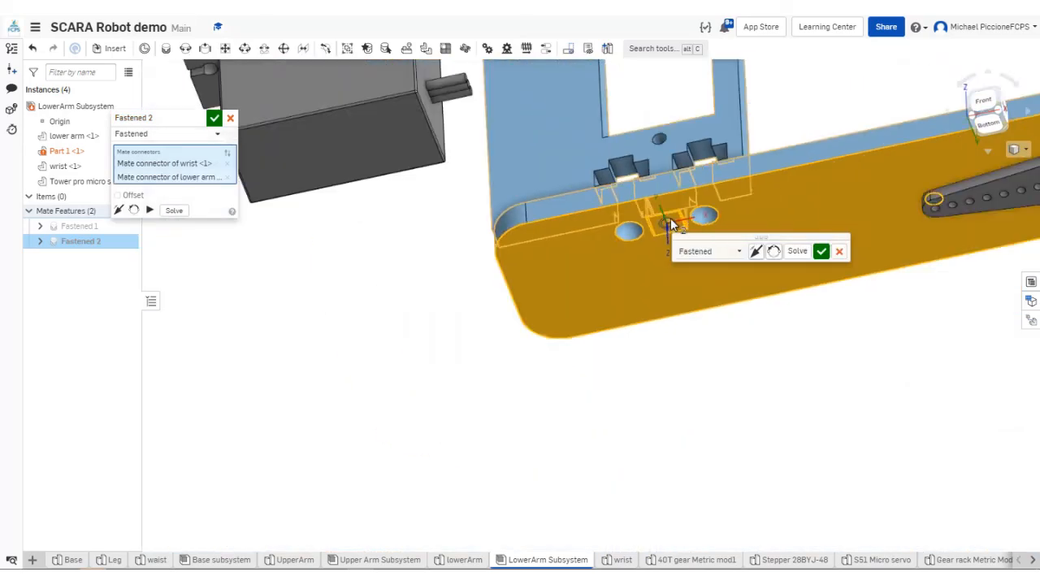
# Step: Check how the wrist's tab sits in the lower arm's square hole, accept the mate and fit the assembly in view
pyautogui.moveTo(724, 184); pyautogui.dragTo(712, 260, button='right')
pyautogui.scroll(5, 674, 151)
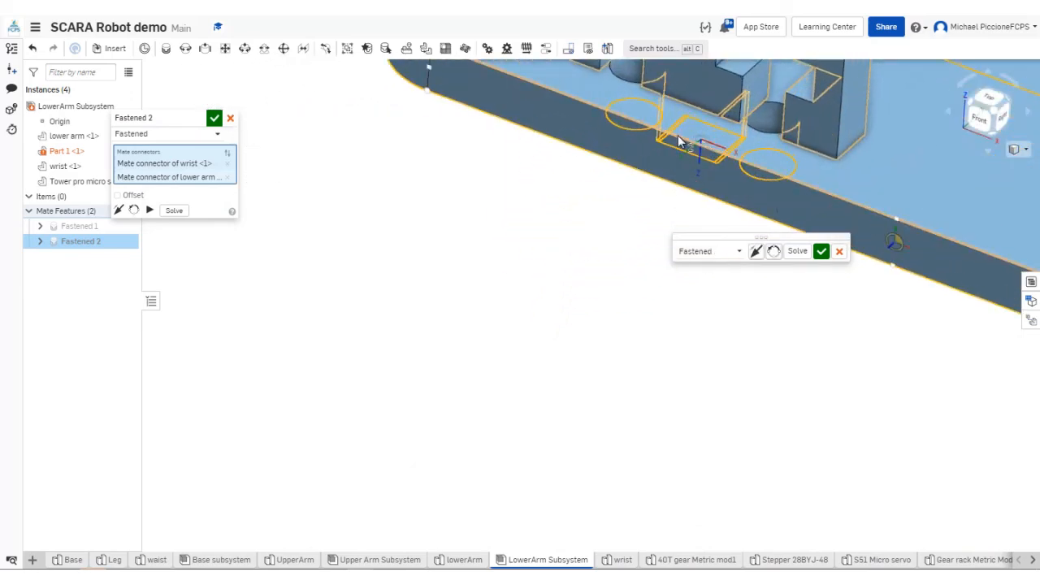
pyautogui.moveTo(686, 135); pyautogui.dragTo(528, 244, button='middle')
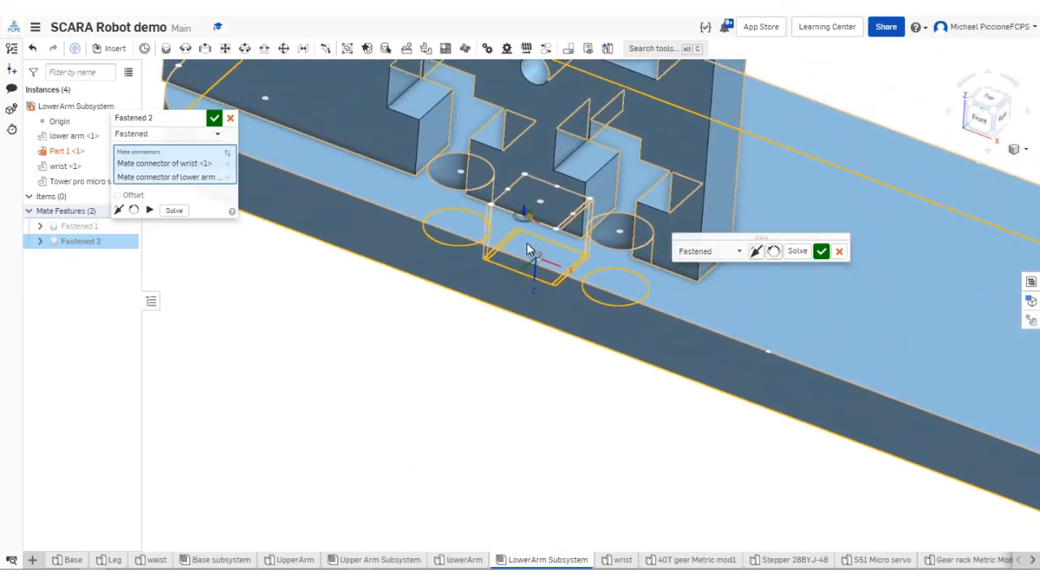
pyautogui.scroll(-1, 527, 243)
pyautogui.scroll(-3, 401, 230)
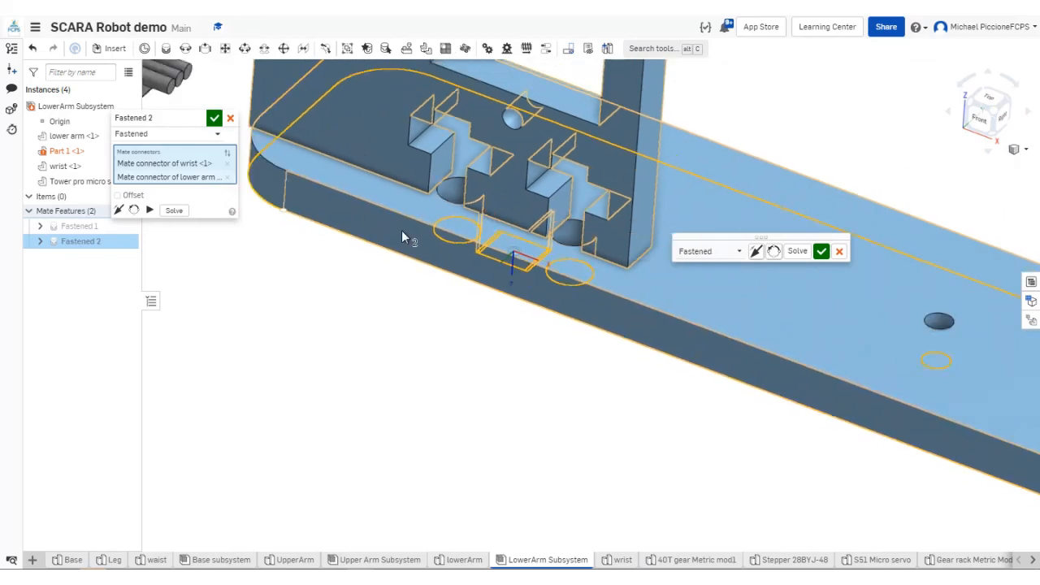
pyautogui.scroll(-5, 401, 230)
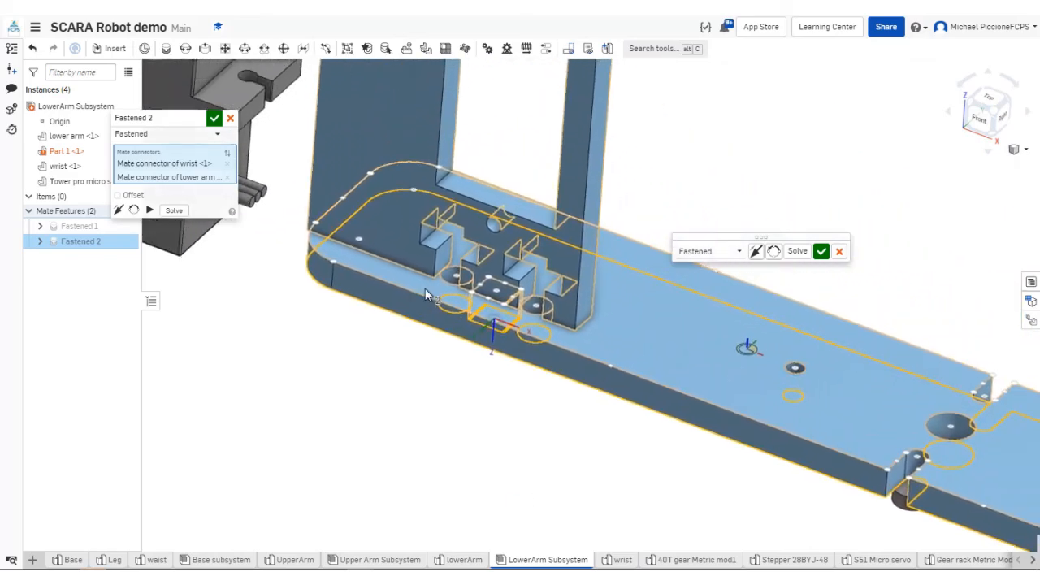
pyautogui.scroll(-2, 426, 295)
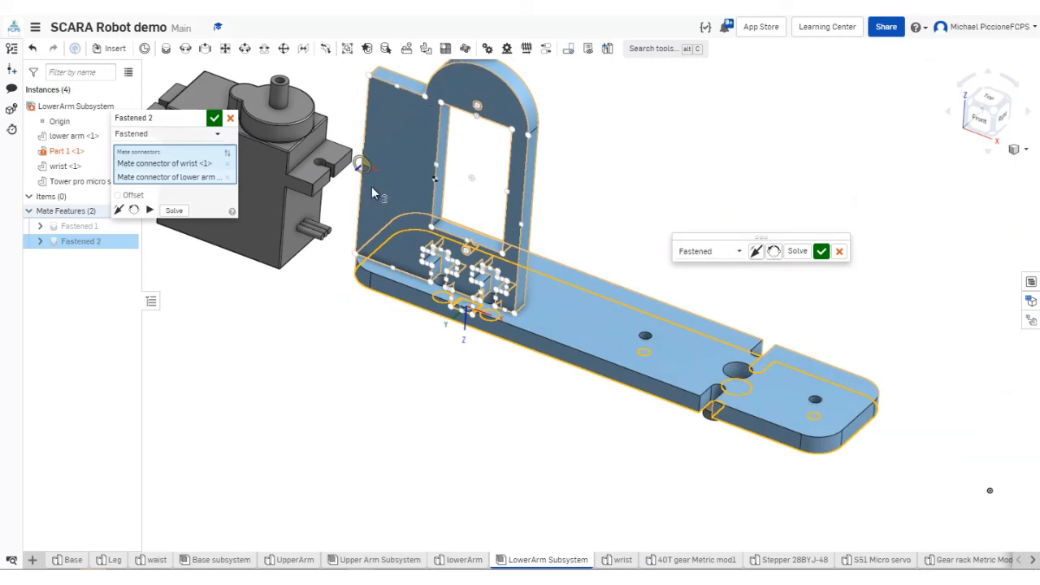
pyautogui.click(214, 120)
pyautogui.press('f')
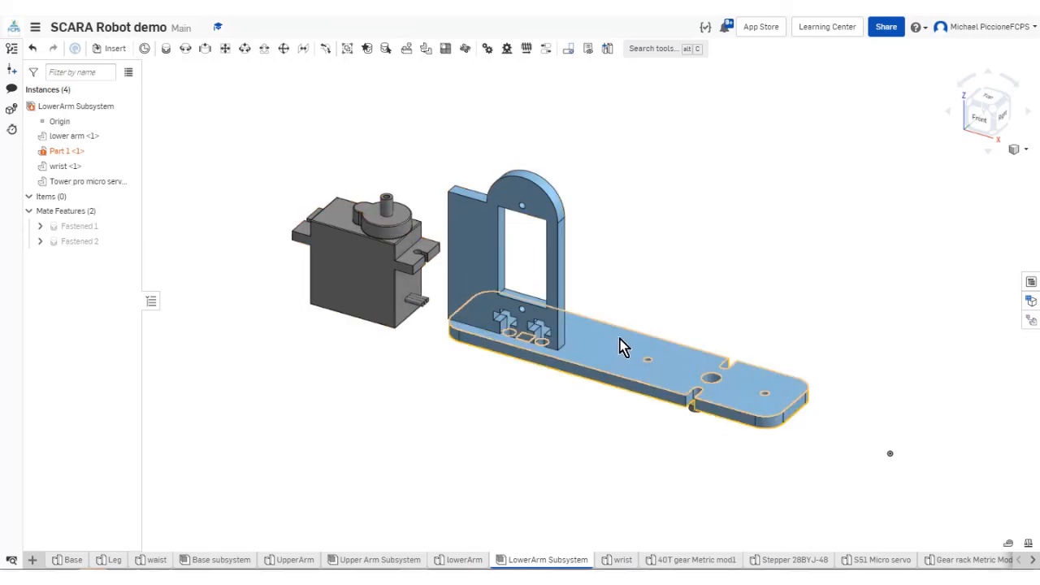
# Step: Add a Fastened mate joining the small hole in the wrist's rounded end to the slotted hole in the servo's mounting flange
pyautogui.click(166, 50)
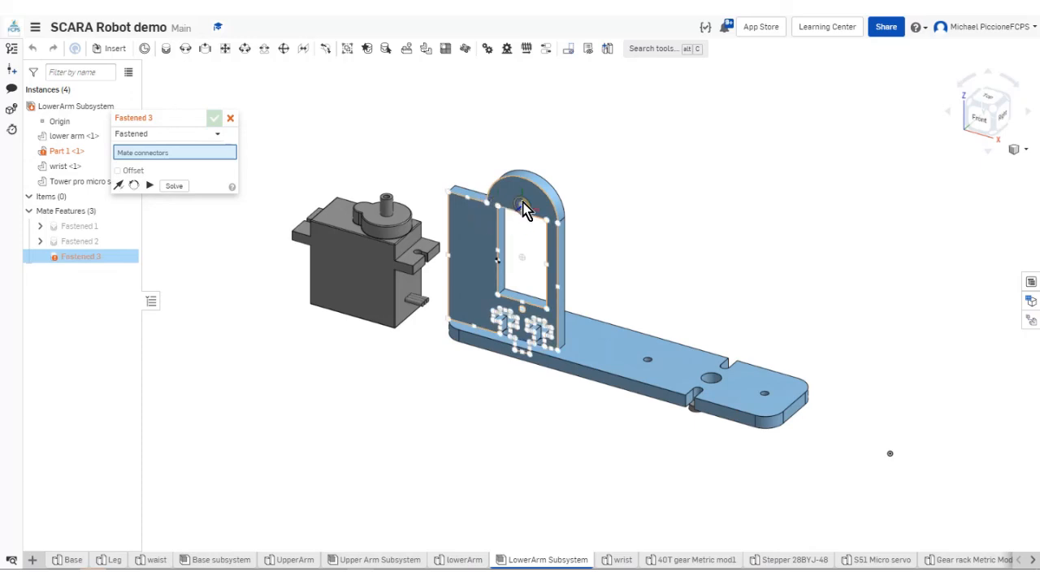
pyautogui.scroll(5, 528, 215)
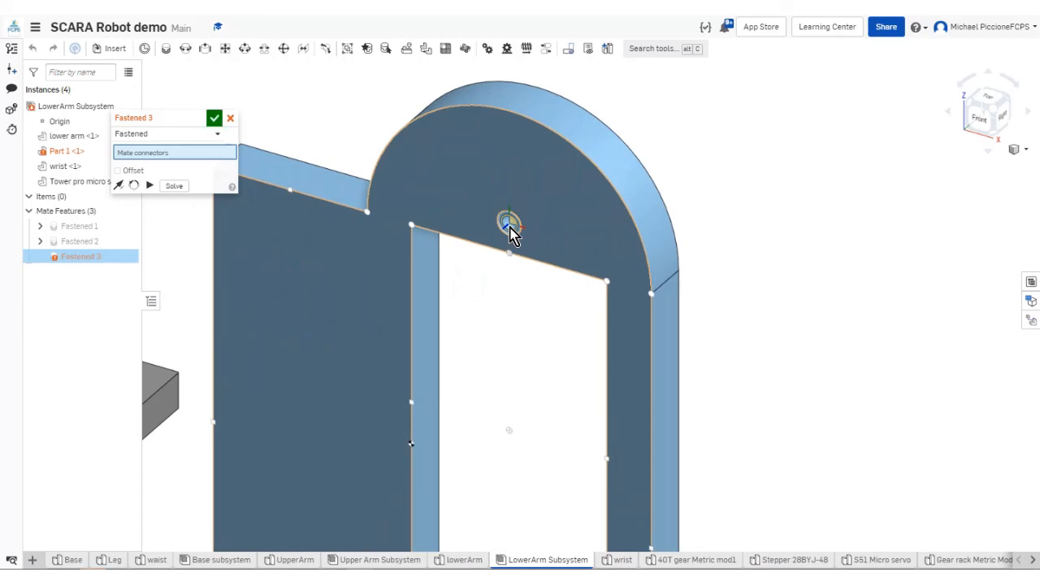
pyautogui.scroll(-5, 509, 234)
pyautogui.scroll(5, 270, 249)
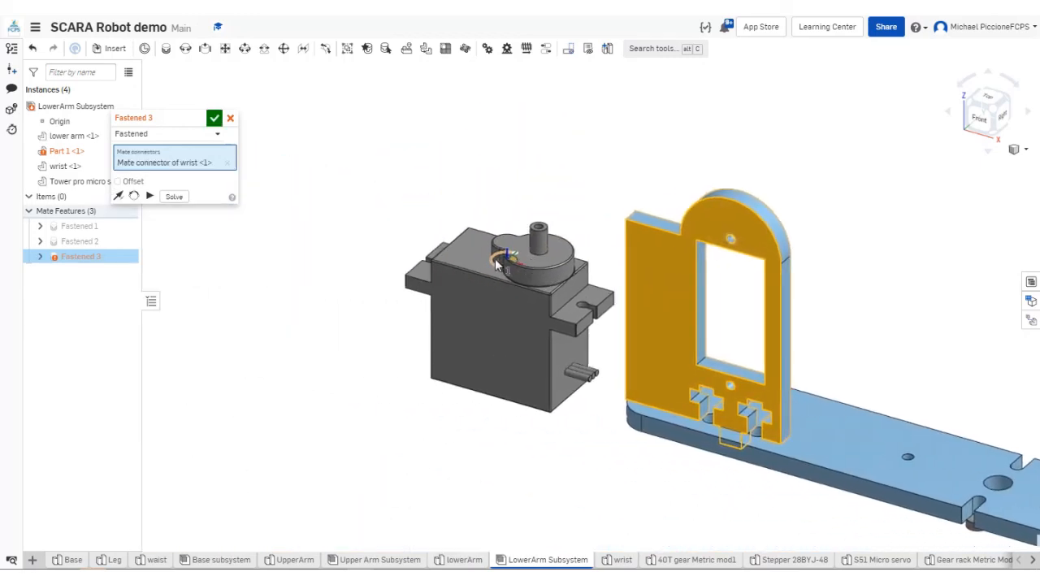
pyautogui.moveTo(421, 238); pyautogui.dragTo(431, 260, button='right')
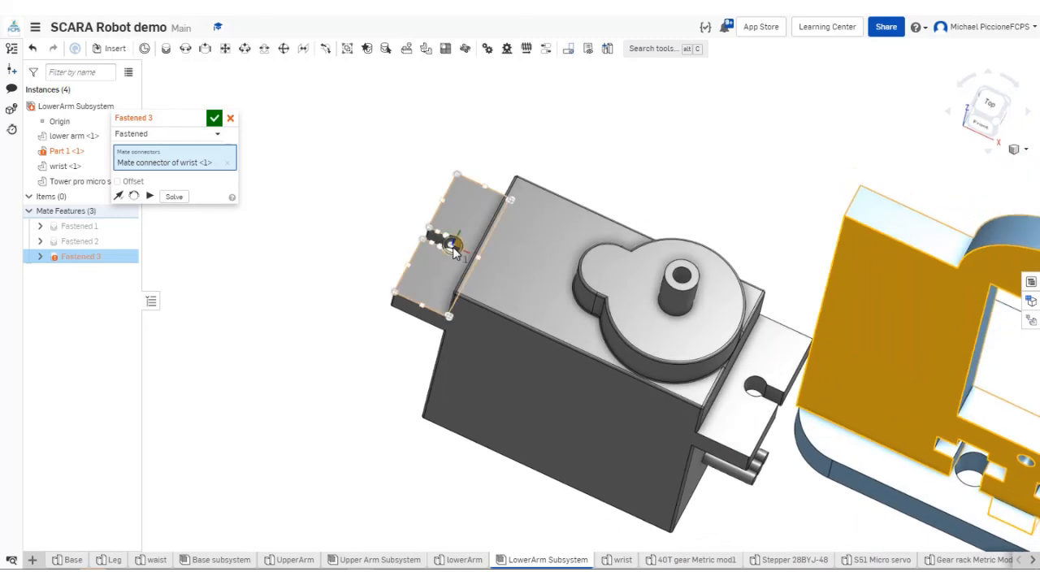
pyautogui.scroll(6, 451, 251)
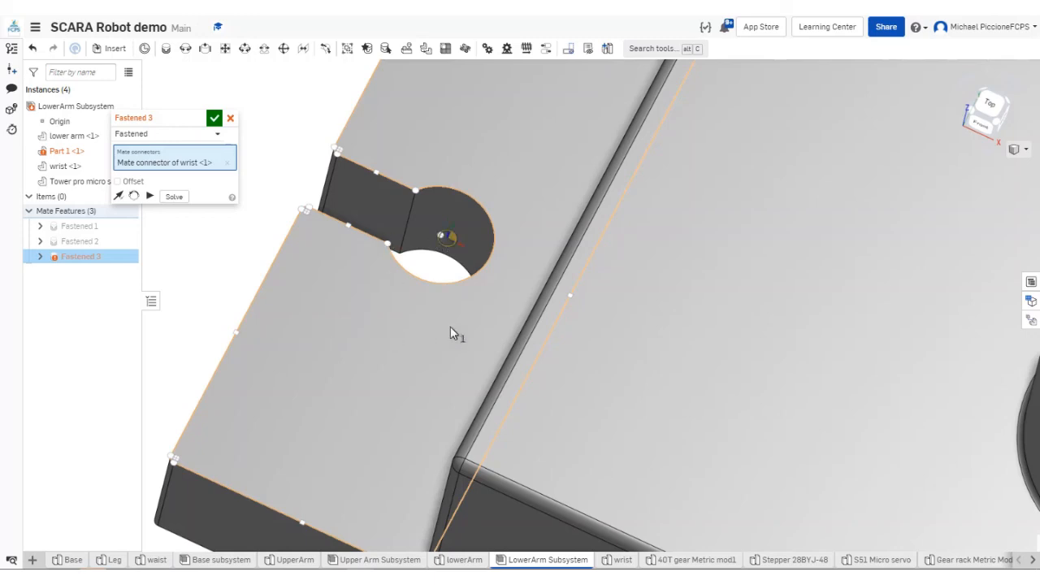
pyautogui.click(451, 189)
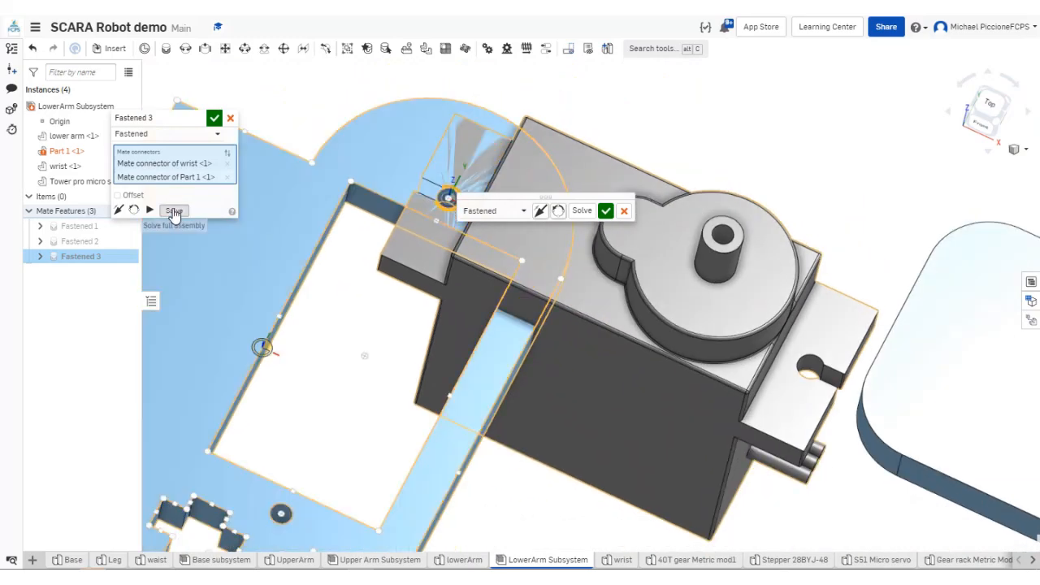
# Step: Flip the primary axis of the wrist-to-servo mate and solve the full assembly
pyautogui.click(174, 210)
pyautogui.moveTo(672, 221); pyautogui.dragTo(269, 132, button='middle')
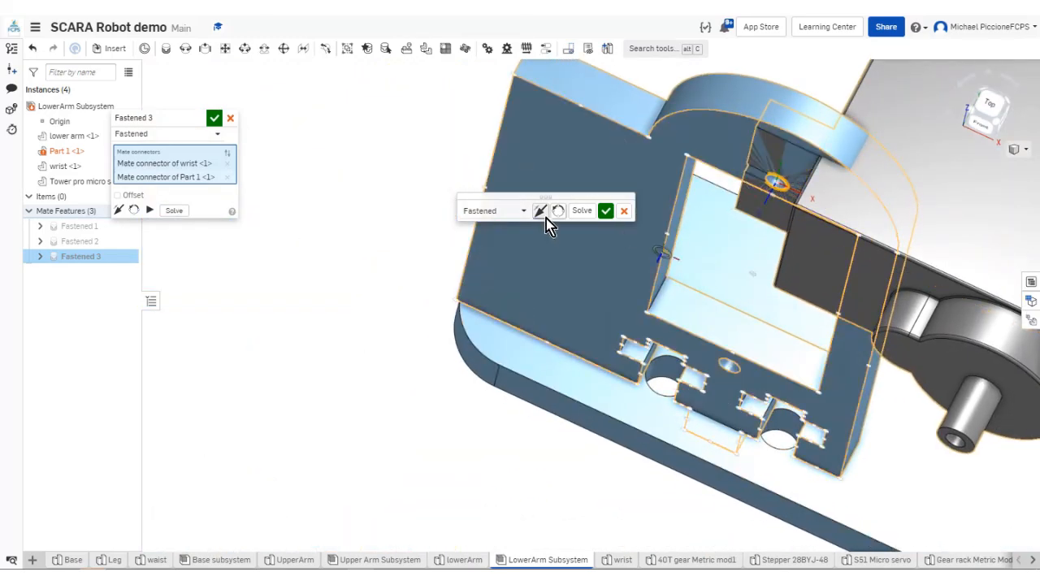
pyautogui.click(540, 211)
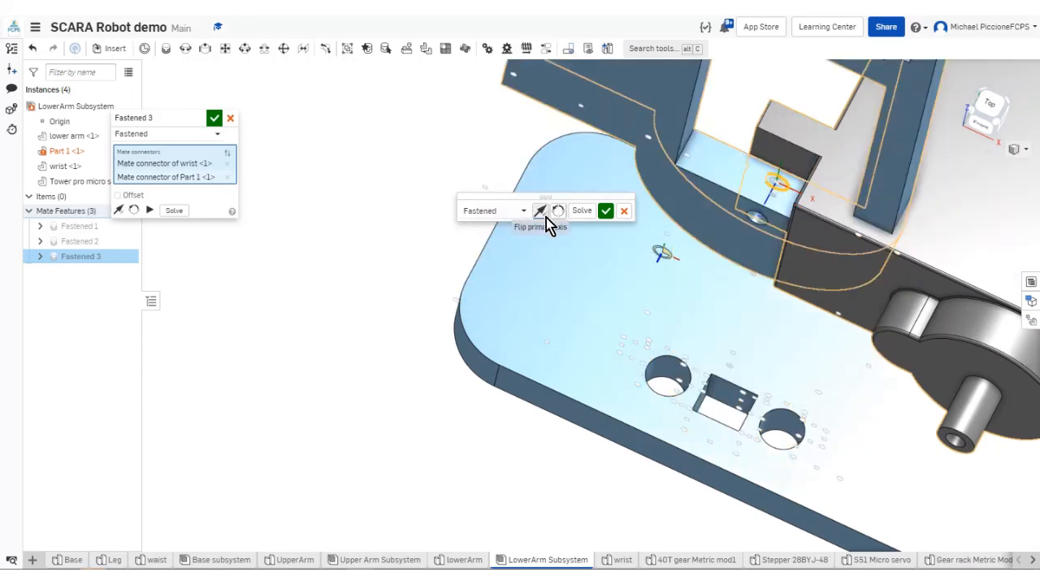
pyautogui.click(581, 212)
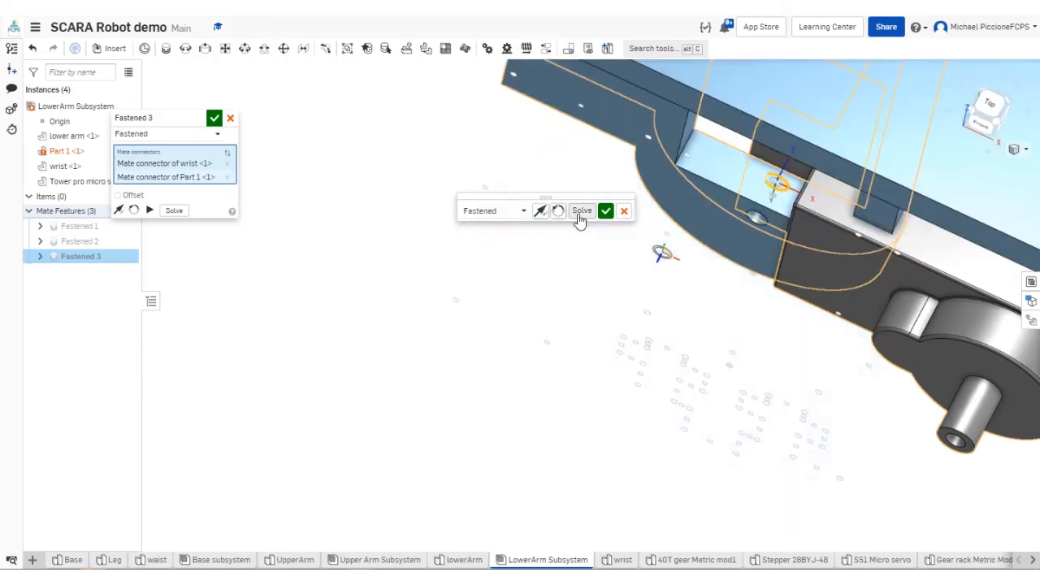
pyautogui.moveTo(818, 178); pyautogui.dragTo(599, 306, button='middle')
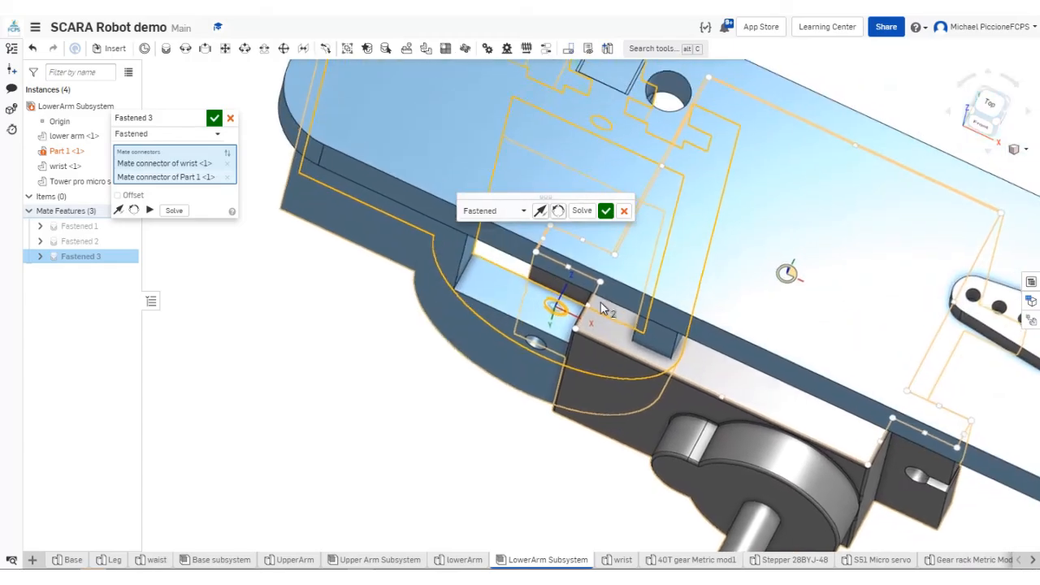
# Step: Cycle the mate's rotation until the servo fits the wrist's rectangular opening, solve the full assembly and accept the mate
pyautogui.moveTo(682, 261); pyautogui.dragTo(659, 353, button='right')
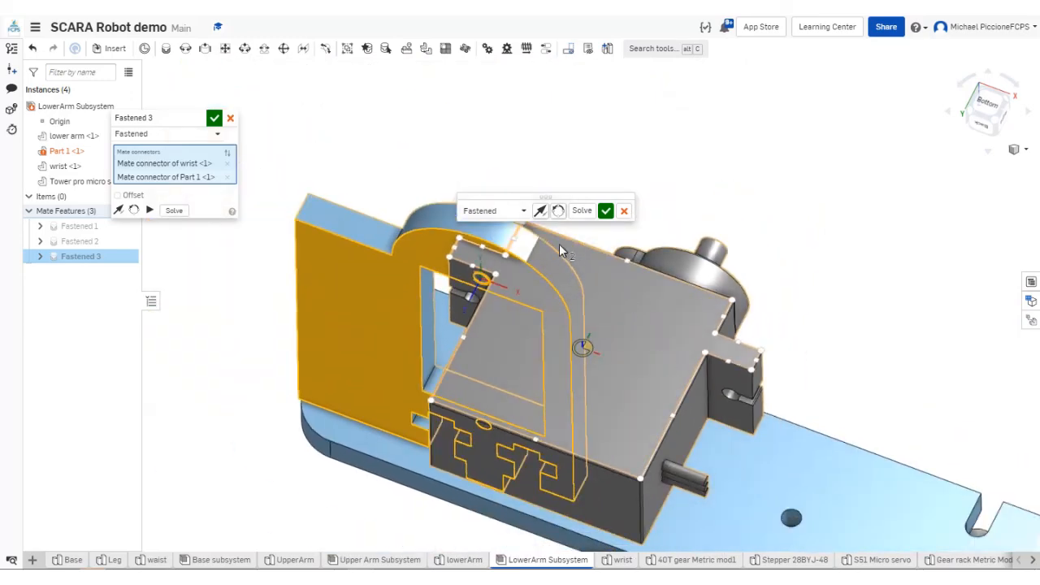
pyautogui.click(557, 213)
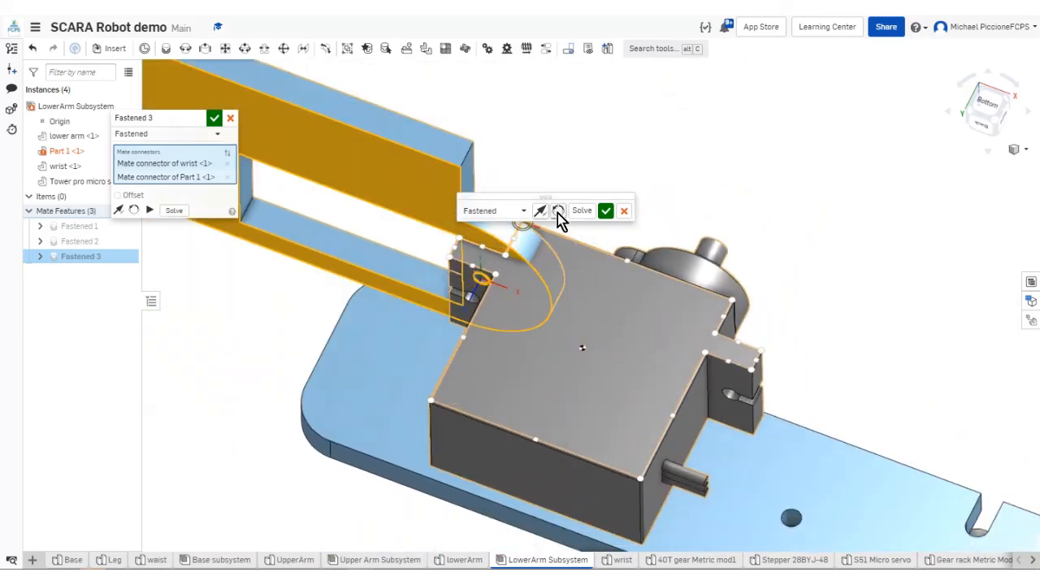
pyautogui.click(557, 212)
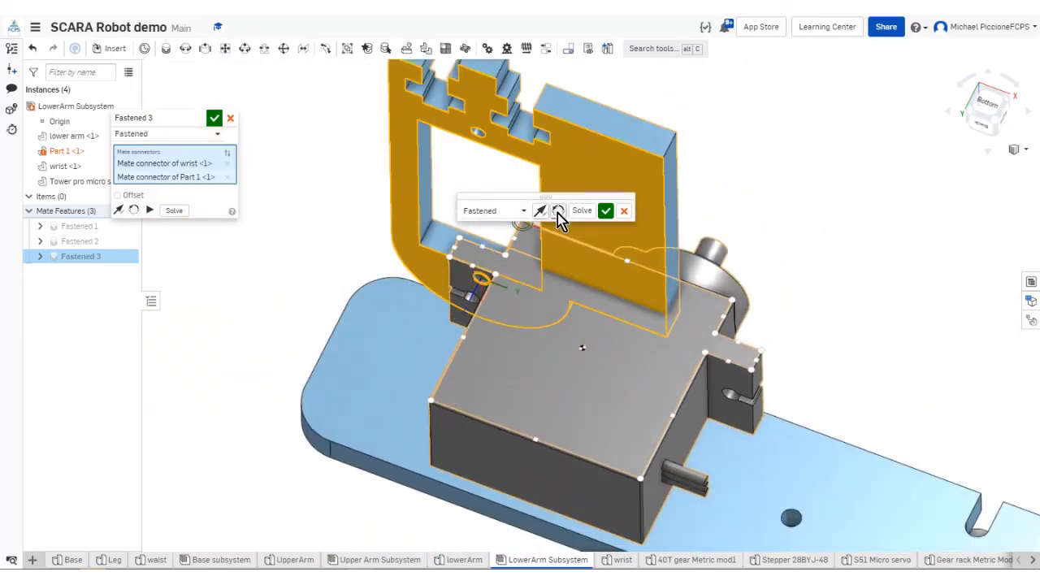
pyautogui.click(557, 212)
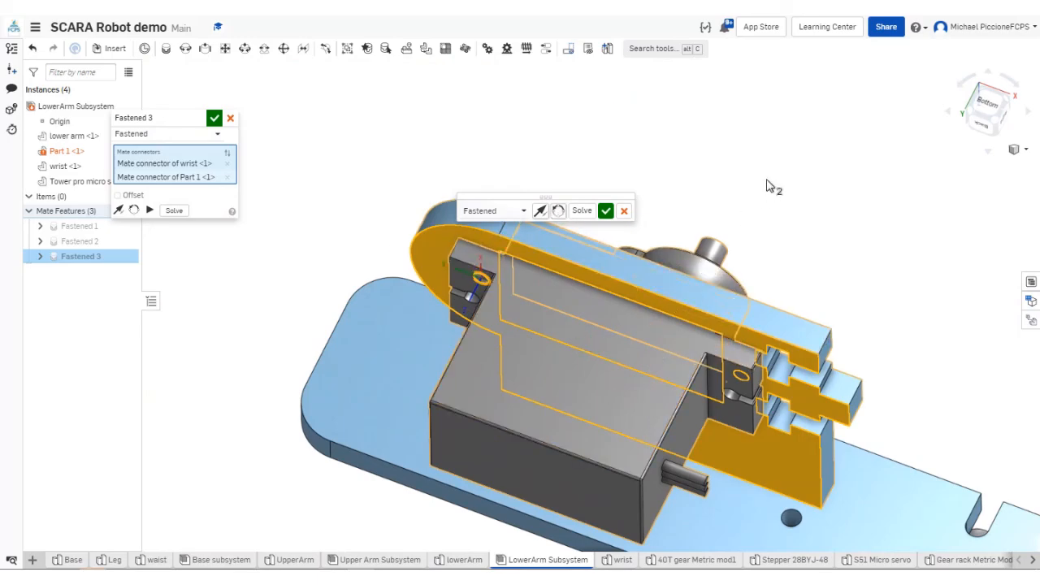
pyautogui.moveTo(780, 170); pyautogui.dragTo(691, 251, button='right')
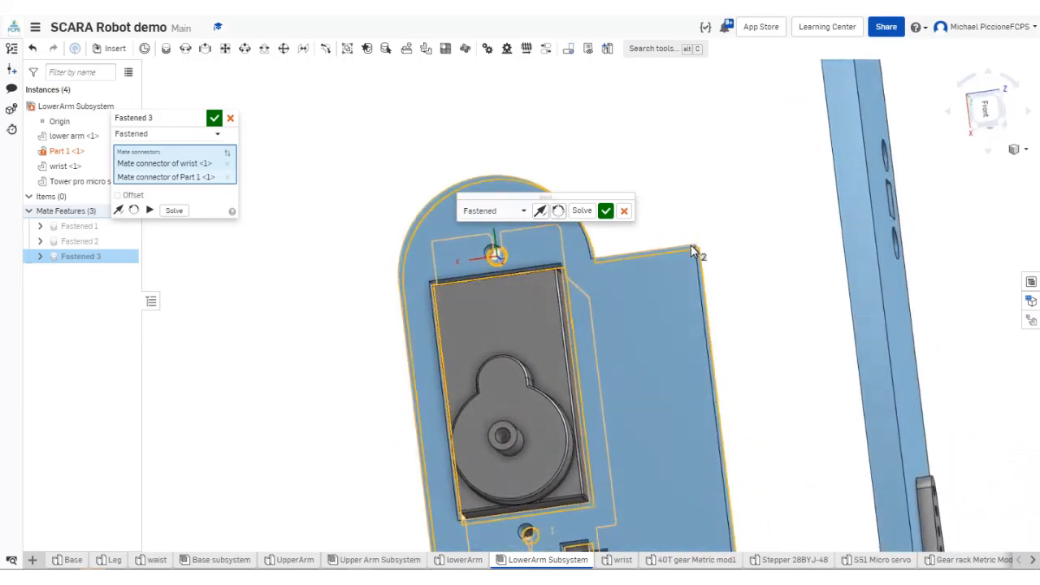
pyautogui.click(582, 213)
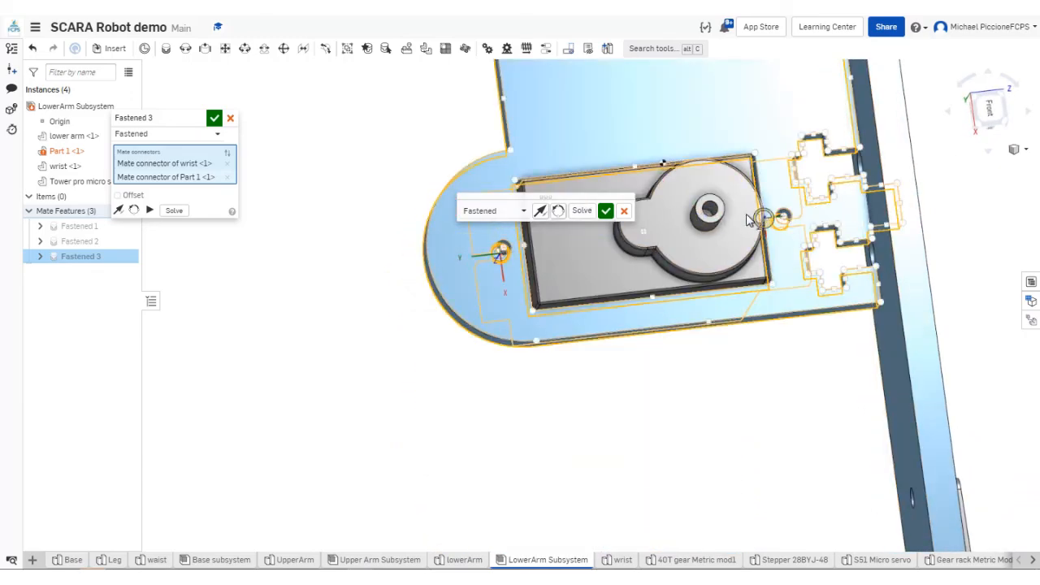
pyautogui.moveTo(749, 221); pyautogui.dragTo(796, 211, button='right')
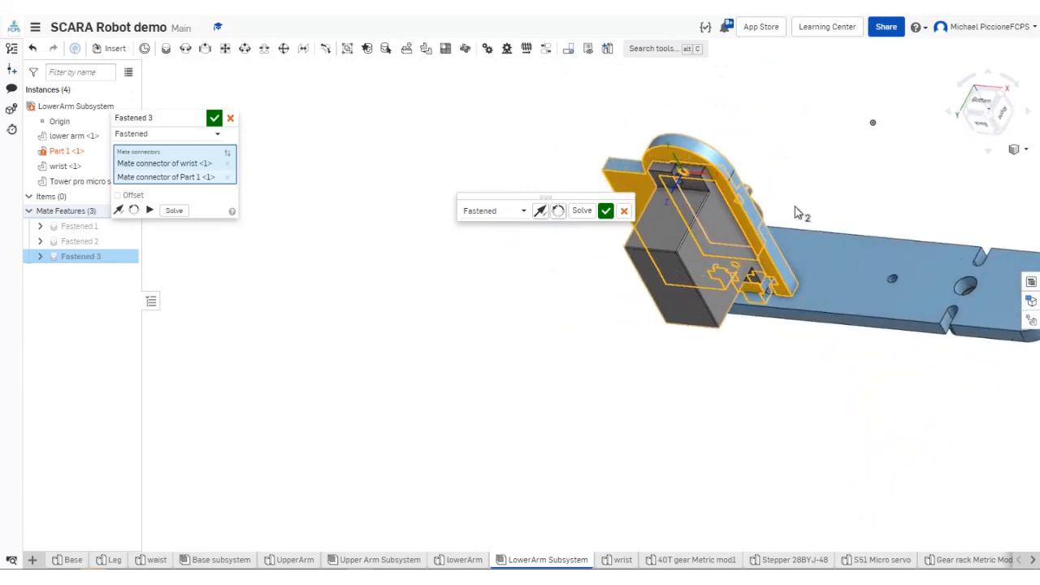
pyautogui.moveTo(796, 212); pyautogui.dragTo(531, 327, button='middle')
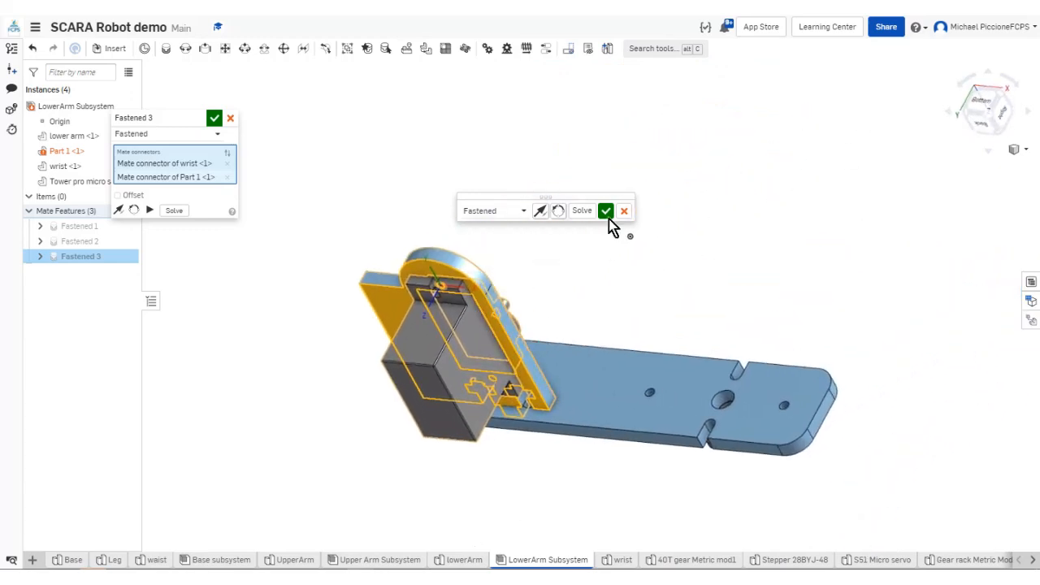
pyautogui.click(607, 214)
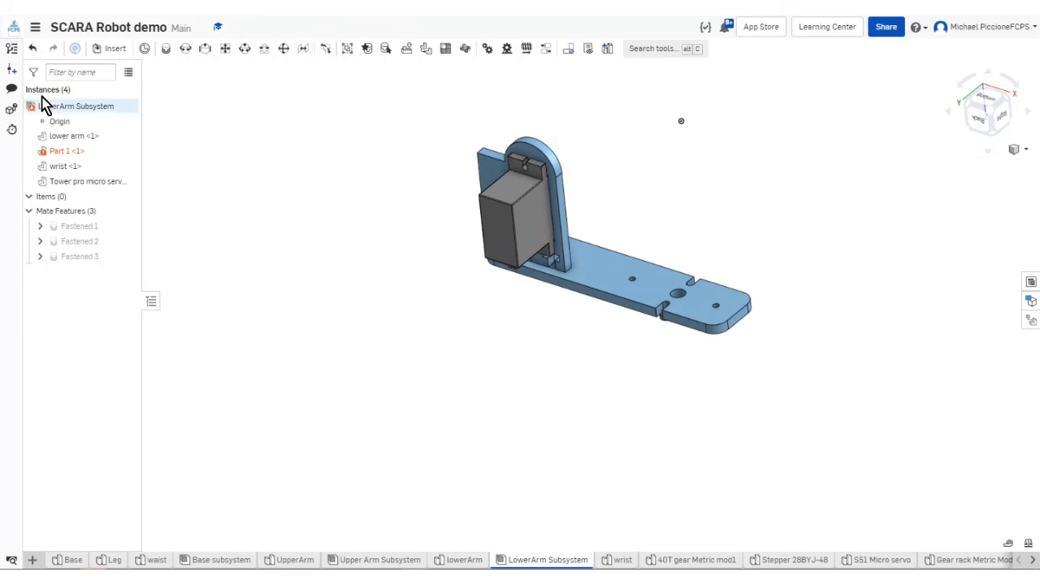
# Step: Start inserting a standard content part from the Bolts & screws category and set its class to Machine screws
pyautogui.click(115, 48)
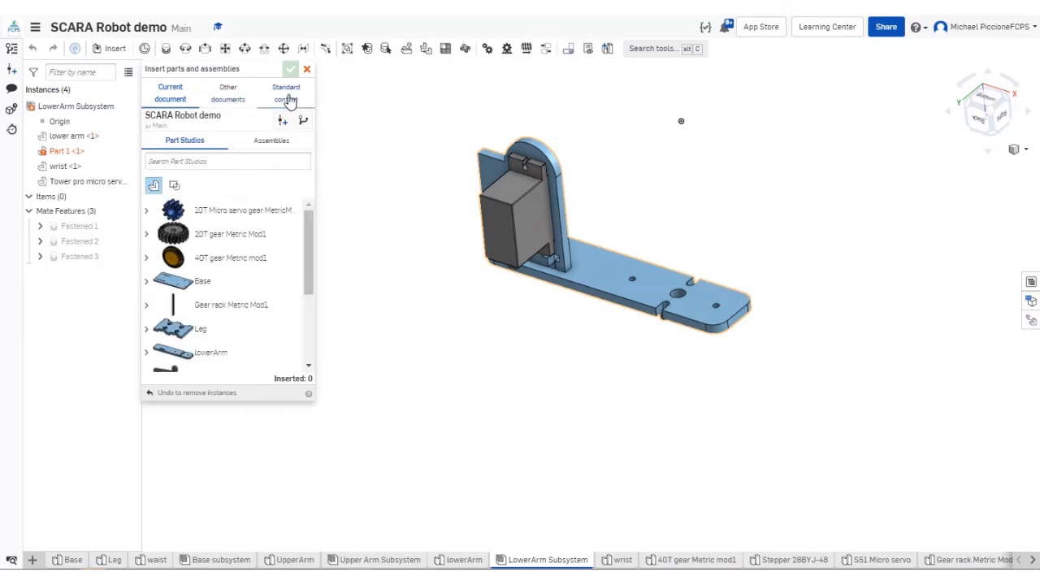
pyautogui.click(289, 99)
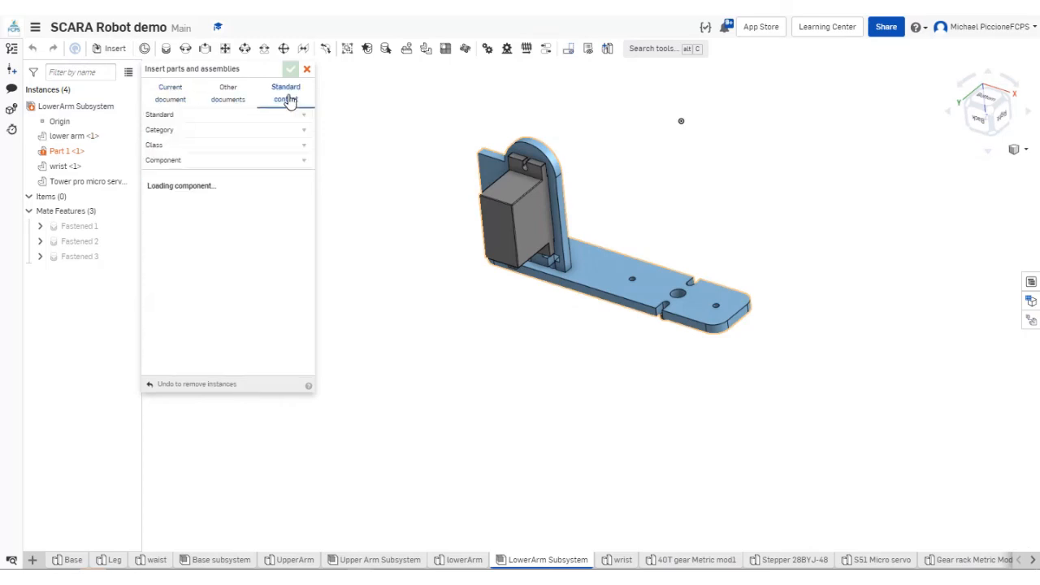
pyautogui.click(240, 131)
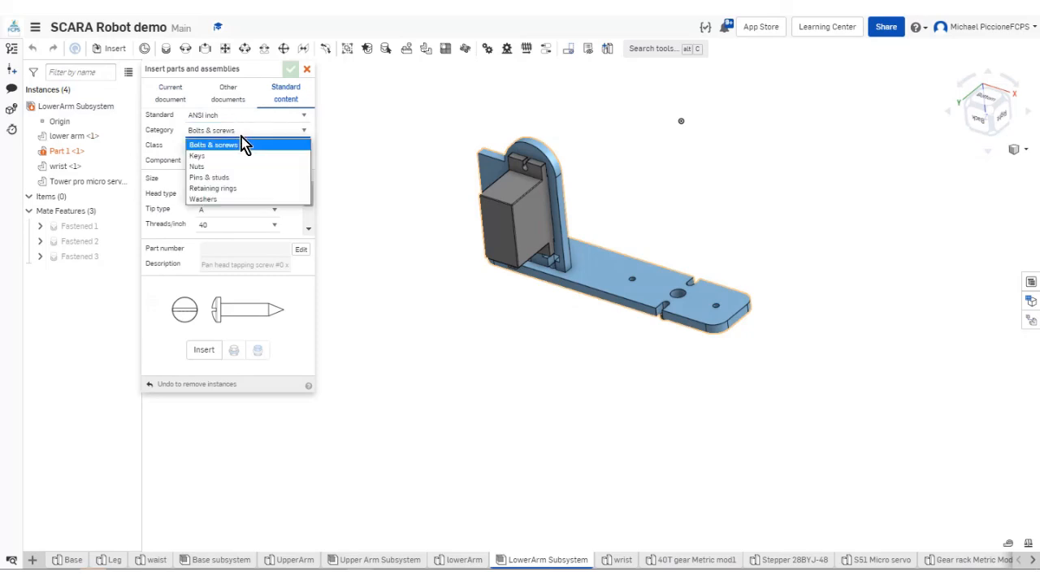
pyautogui.click(241, 136)
pyautogui.click(241, 145)
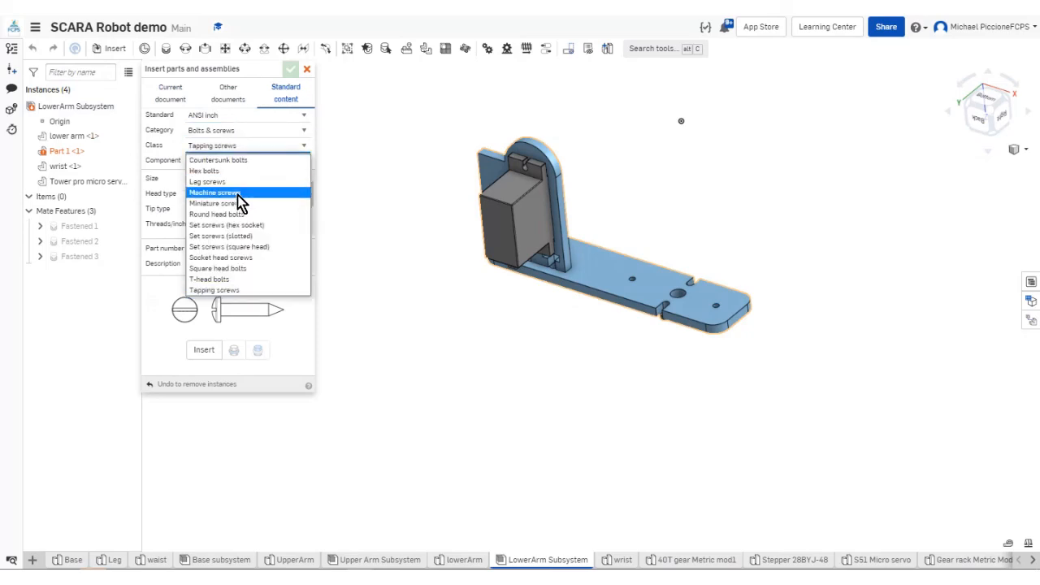
pyautogui.click(238, 195)
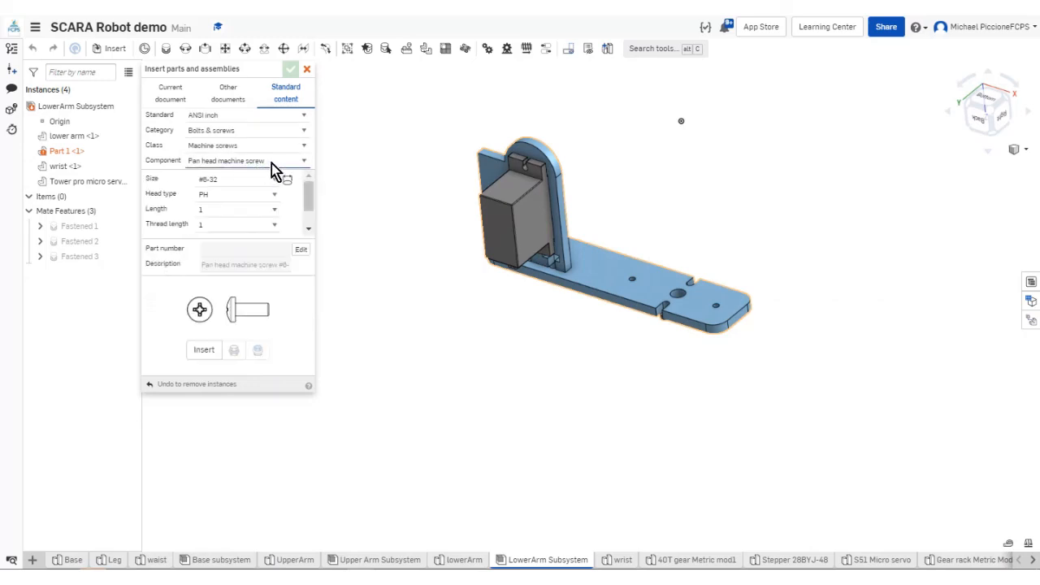
# Step: Set the pan head machine screw's size to #4-40 and open its length choices
pyautogui.click(272, 180)
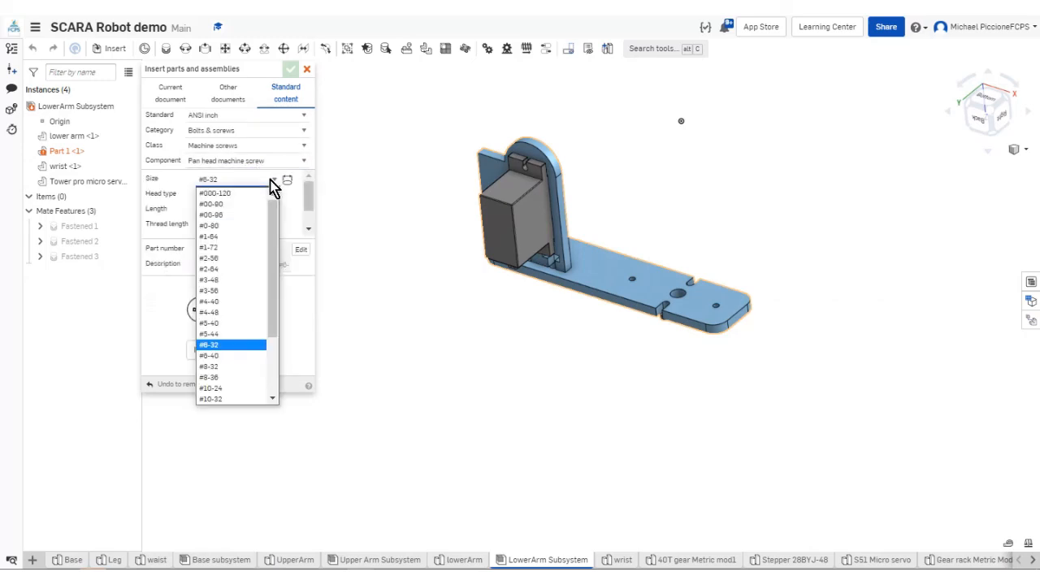
pyautogui.click(223, 302)
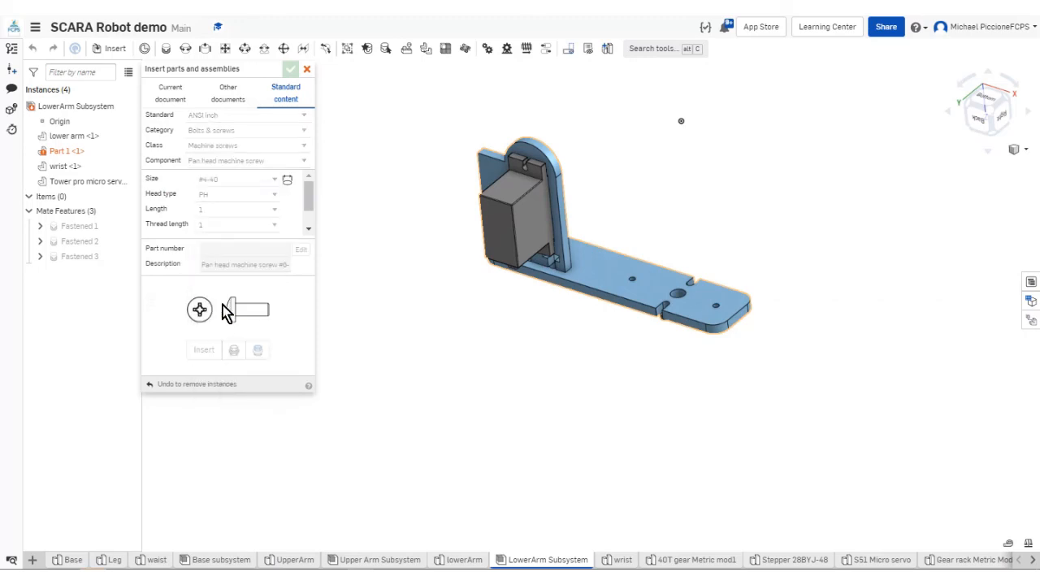
pyautogui.click(229, 211)
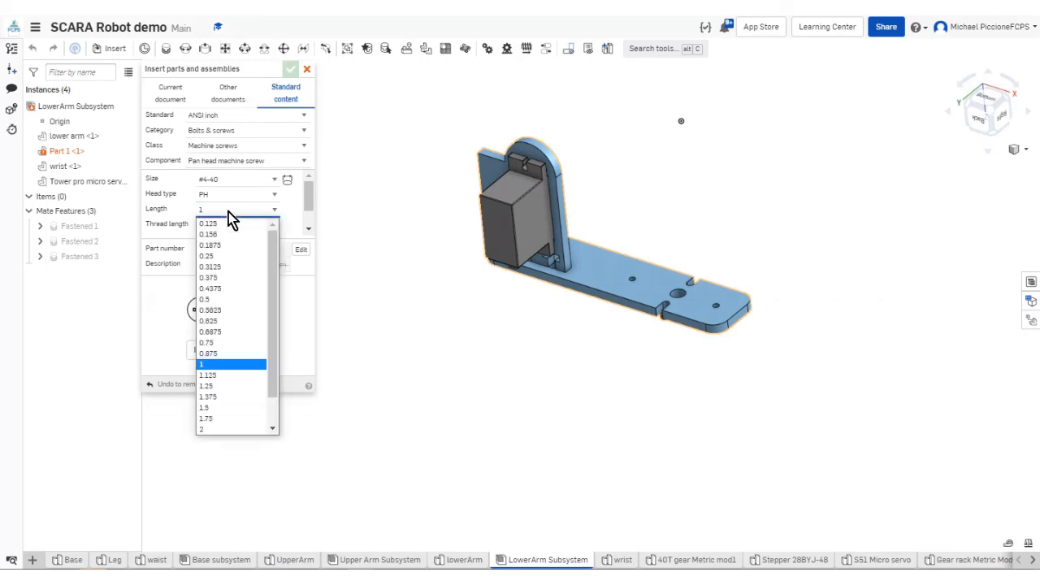
# Step: Insert an ANSI inch #4-40 pan head machine screw with a length of 0.375 beside the arm assembly
pyautogui.click(230, 278)
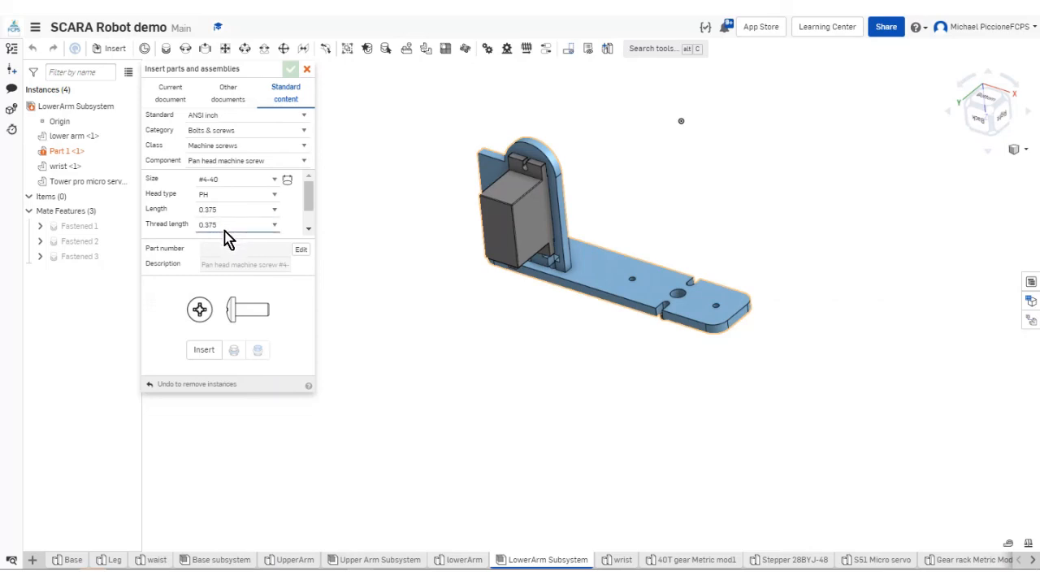
pyautogui.click(205, 350)
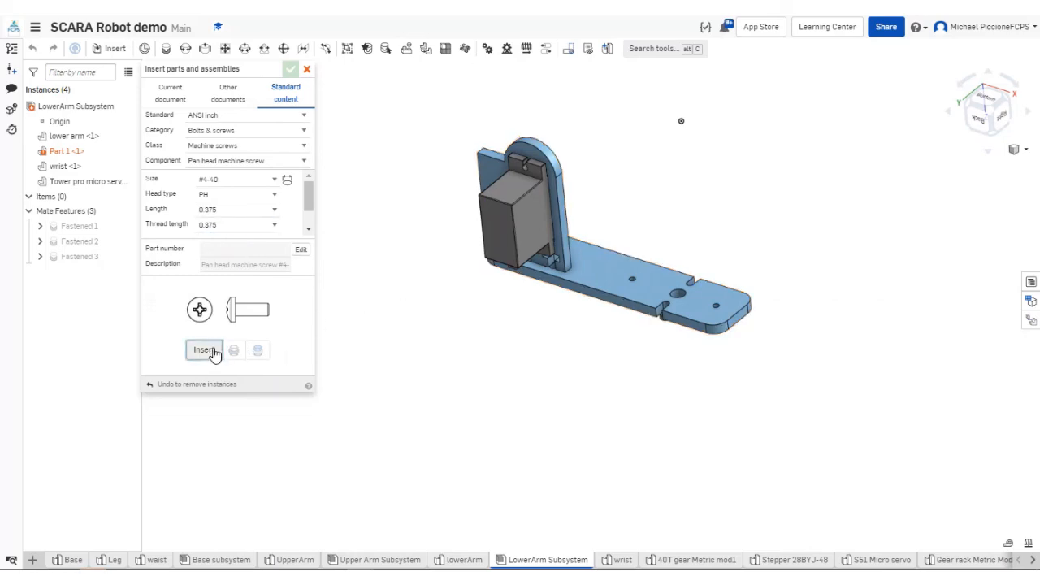
pyautogui.click(375, 283)
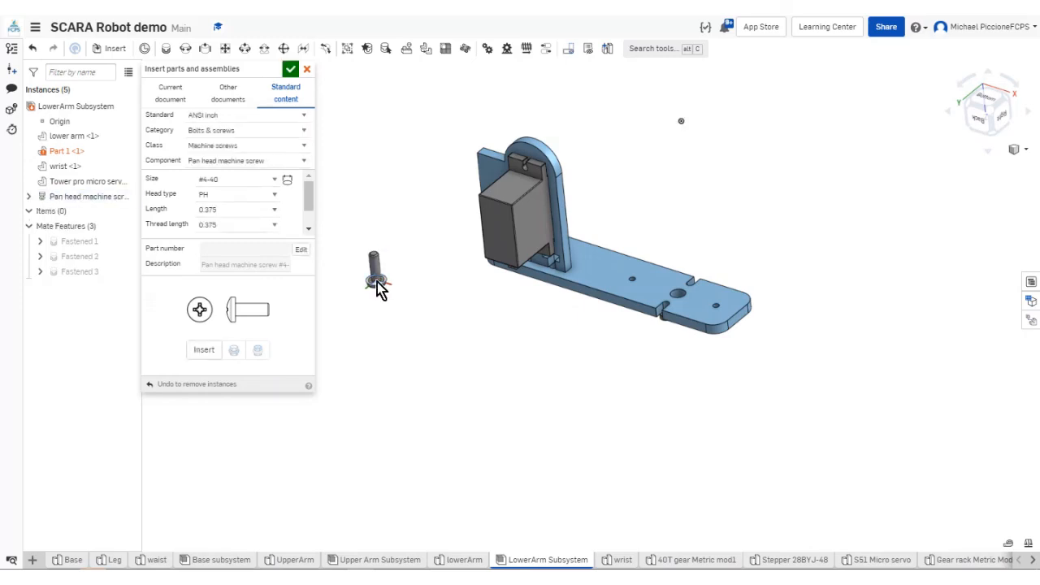
pyautogui.click(293, 75)
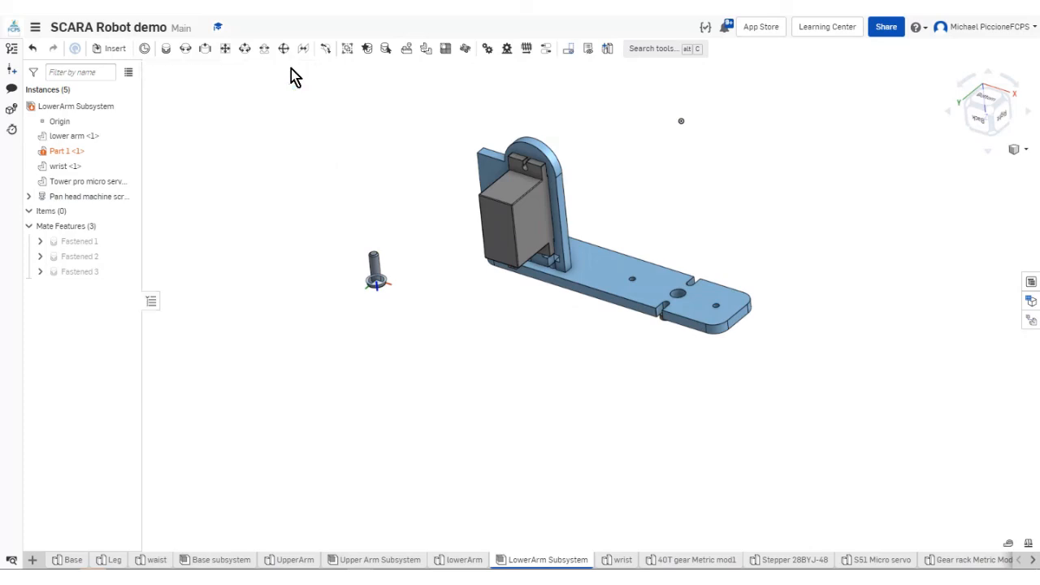
# Step: Fasten the underside of the pan head screw's head to a screw hole on the lower arm's bottom face with a Fastened mate
pyautogui.moveTo(477, 283); pyautogui.dragTo(485, 236, button='right')
pyautogui.moveTo(486, 236); pyautogui.dragTo(497, 319, button='middle')
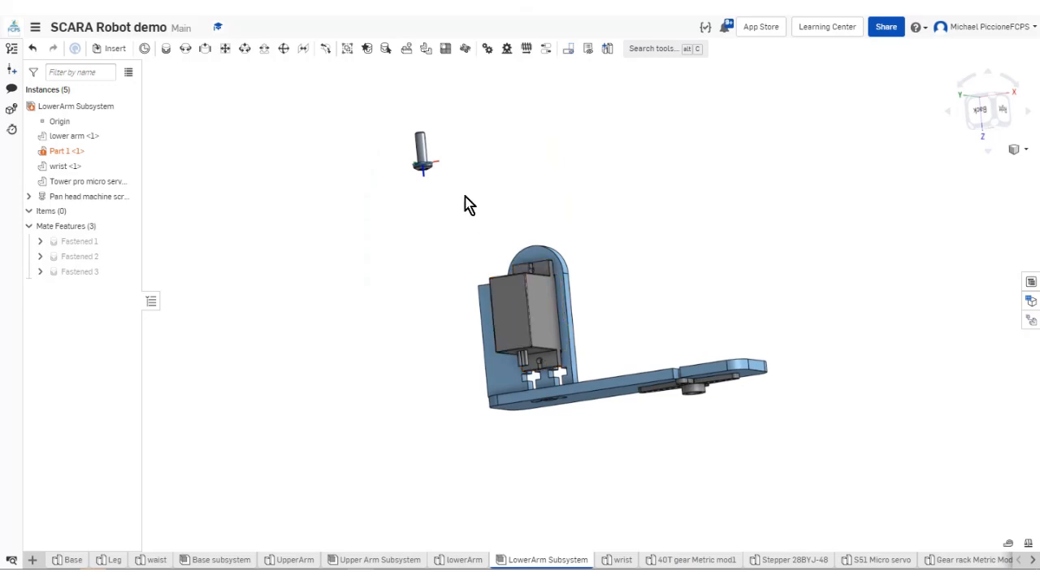
pyautogui.click(166, 52)
pyautogui.scroll(5, 438, 171)
pyautogui.scroll(3, 460, 179)
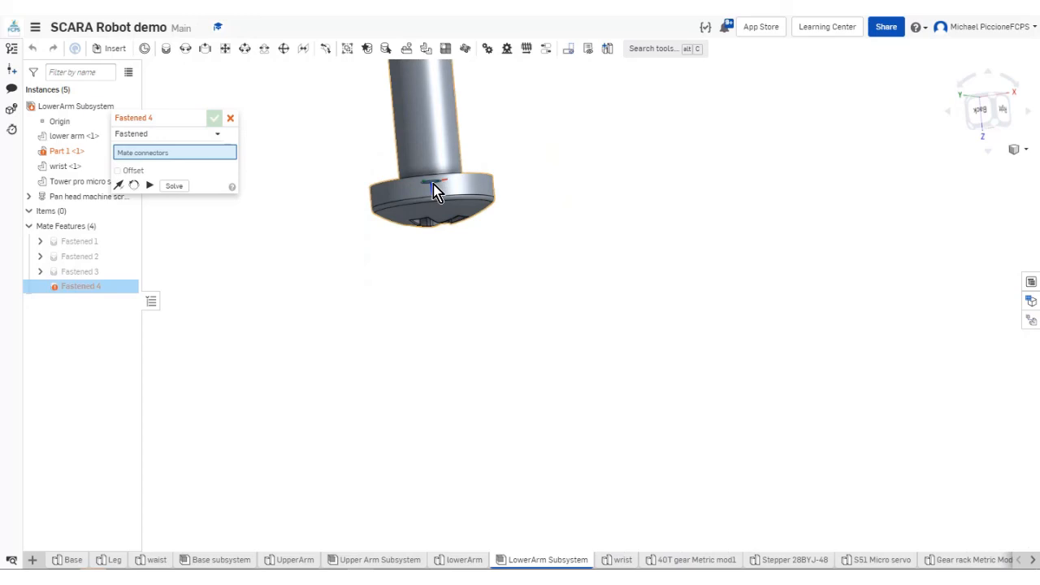
pyautogui.moveTo(433, 184); pyautogui.dragTo(481, 206, button='right')
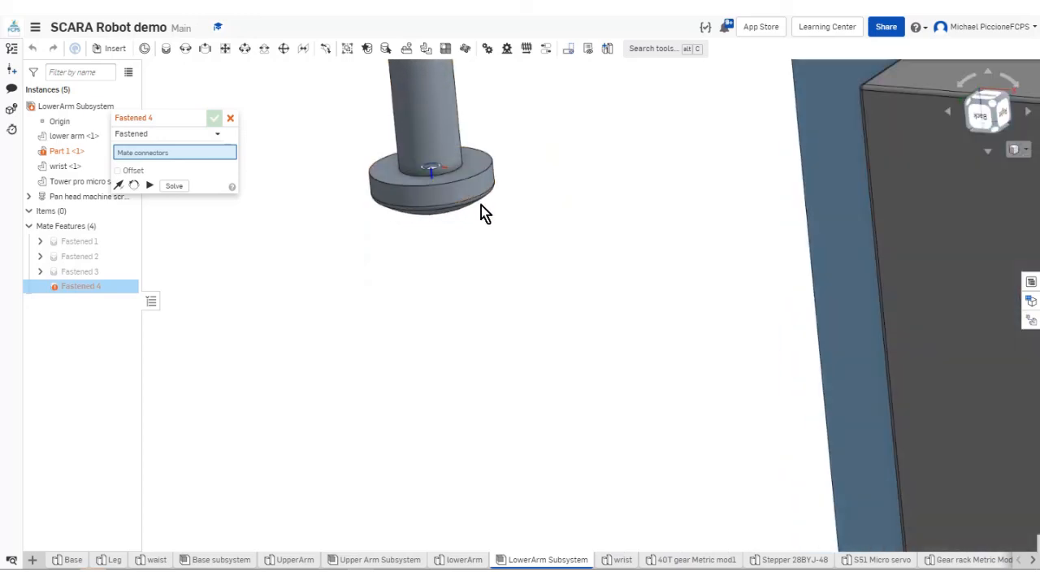
pyautogui.click(429, 170)
pyautogui.scroll(-4, 429, 170)
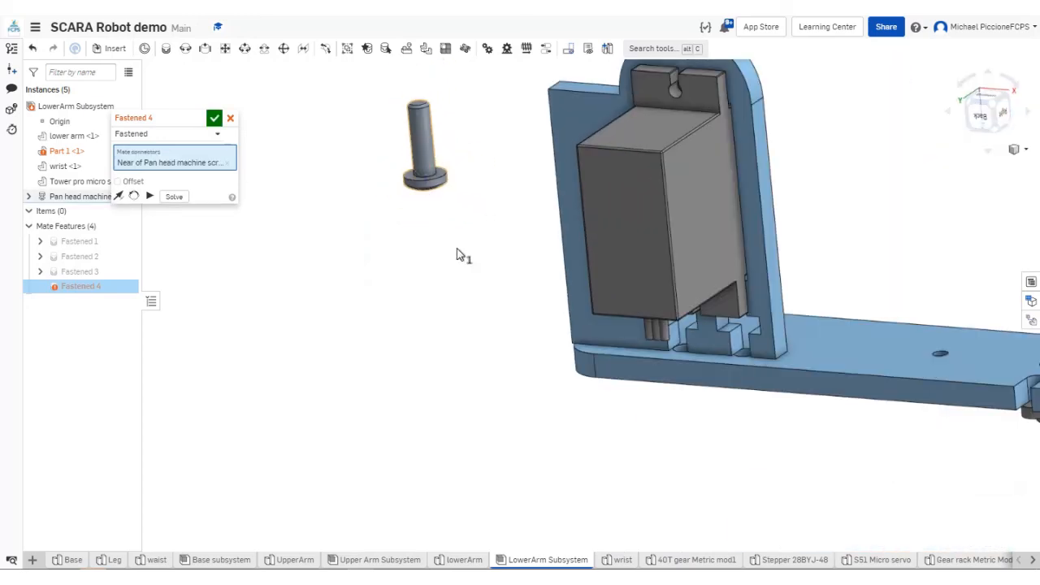
pyautogui.moveTo(457, 254); pyautogui.dragTo(471, 235, button='right')
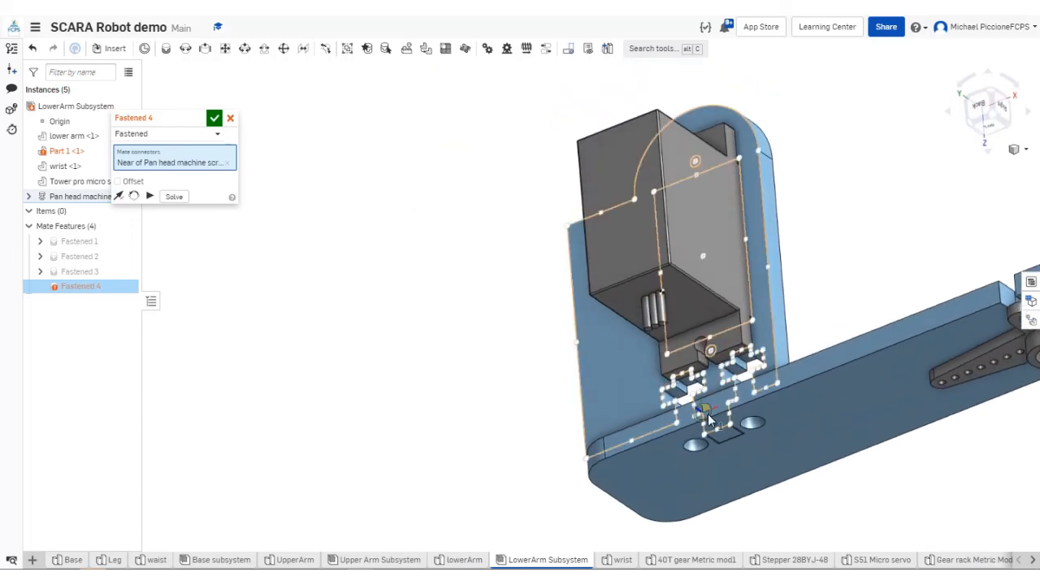
pyautogui.click(755, 426)
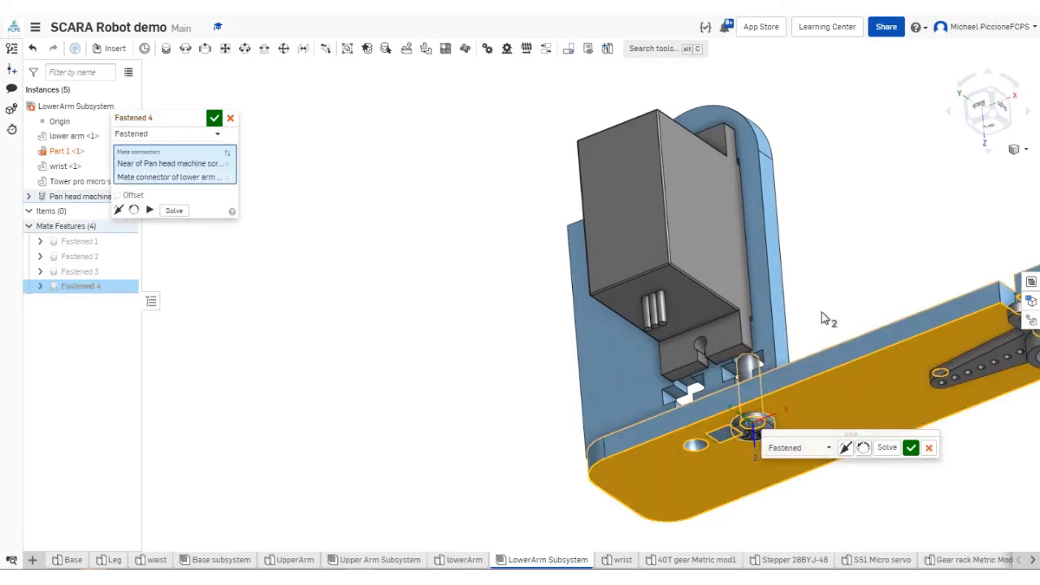
pyautogui.moveTo(824, 318); pyautogui.dragTo(685, 332, button='right')
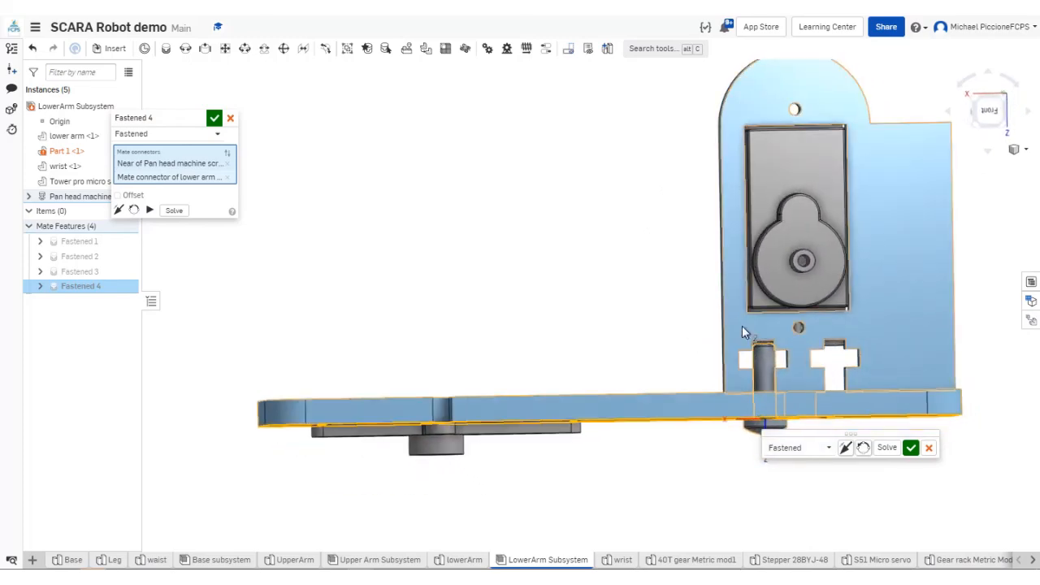
pyautogui.scroll(5, 759, 337)
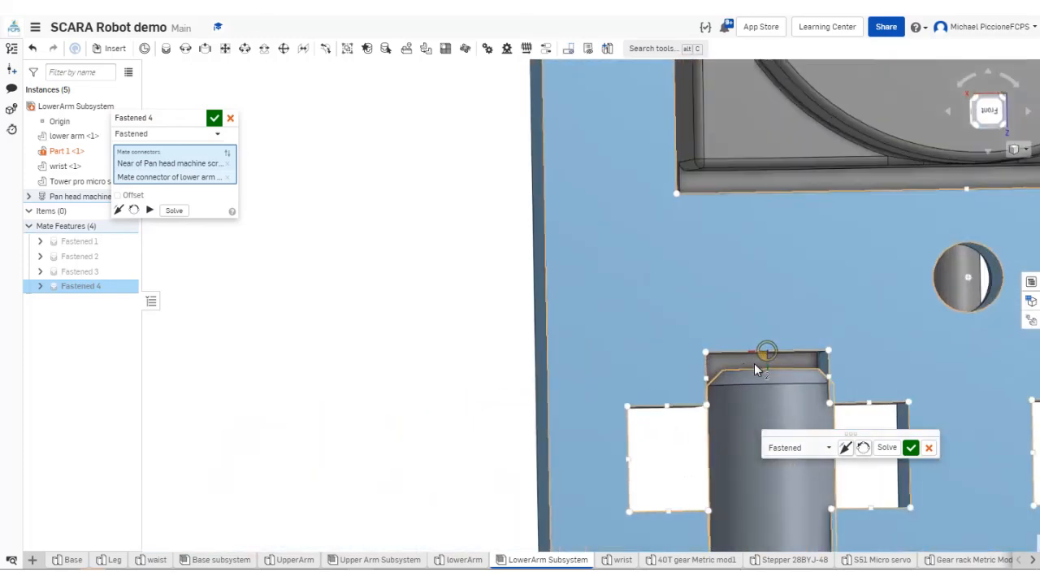
pyautogui.scroll(-4, 754, 363)
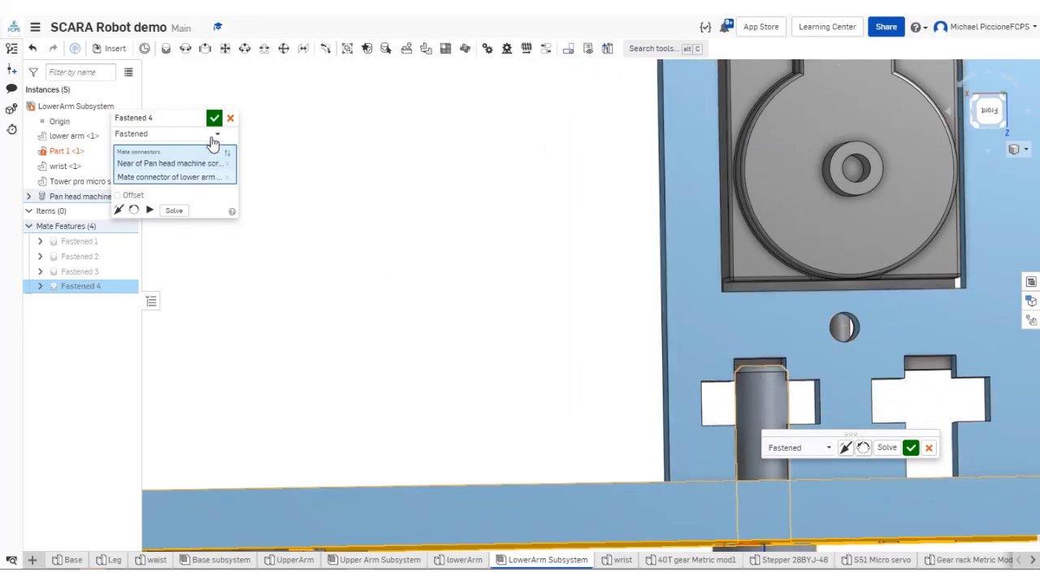
pyautogui.click(212, 121)
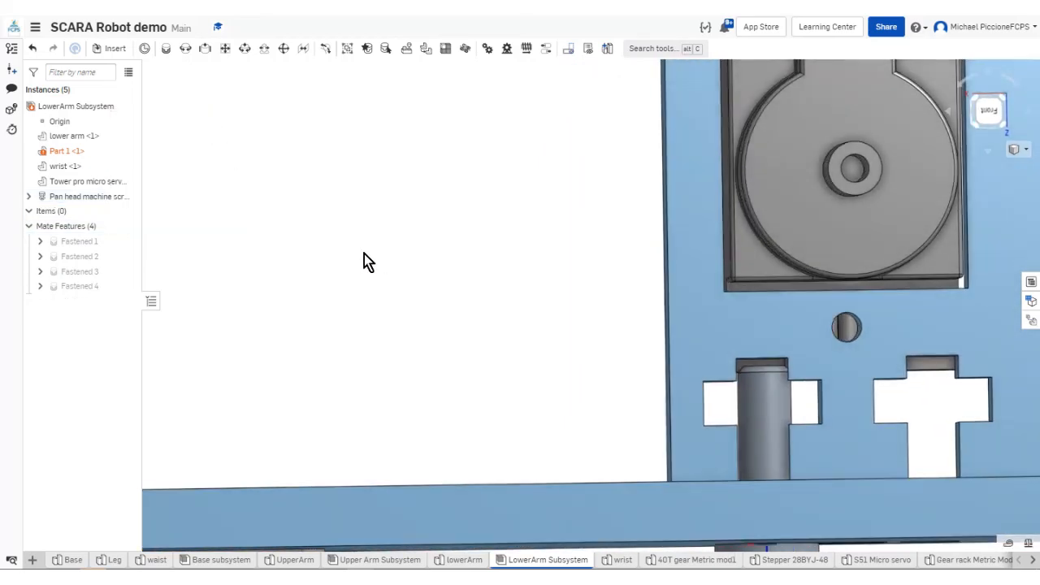
# Step: Insert a second #4-40 pan head machine screw, 0.375 long, directly into the other screw hole on the lower arm's bottom face
pyautogui.moveTo(364, 254); pyautogui.dragTo(600, 478, button='right')
pyautogui.moveTo(452, 97); pyautogui.dragTo(504, 17, button='right')
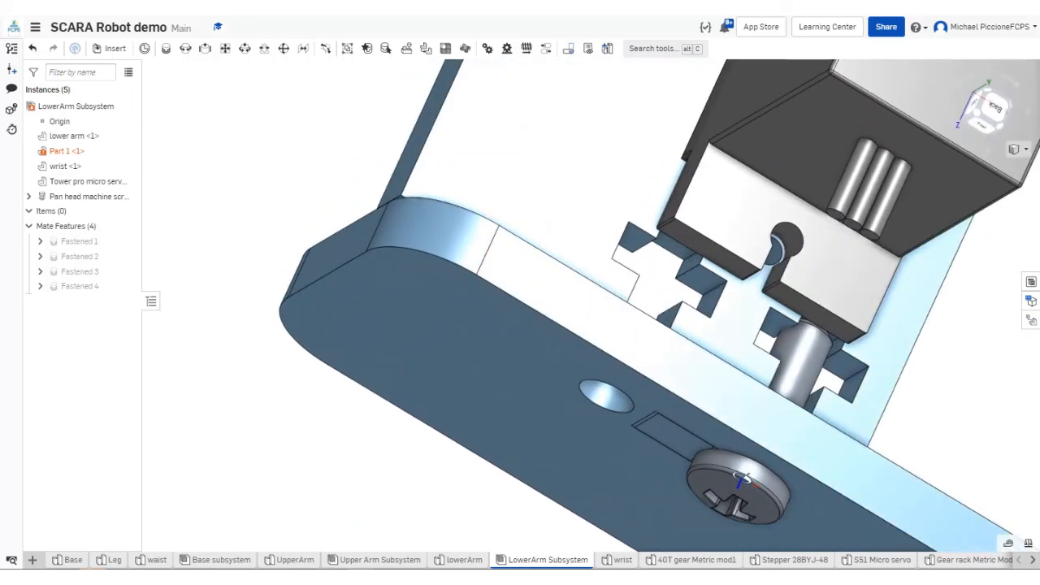
pyautogui.click(112, 49)
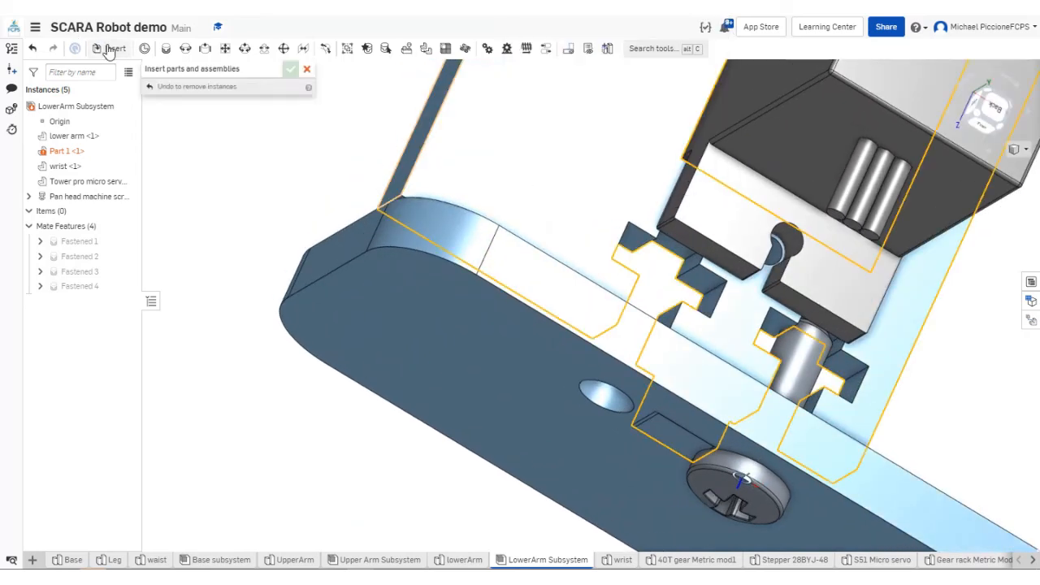
pyautogui.click(291, 97)
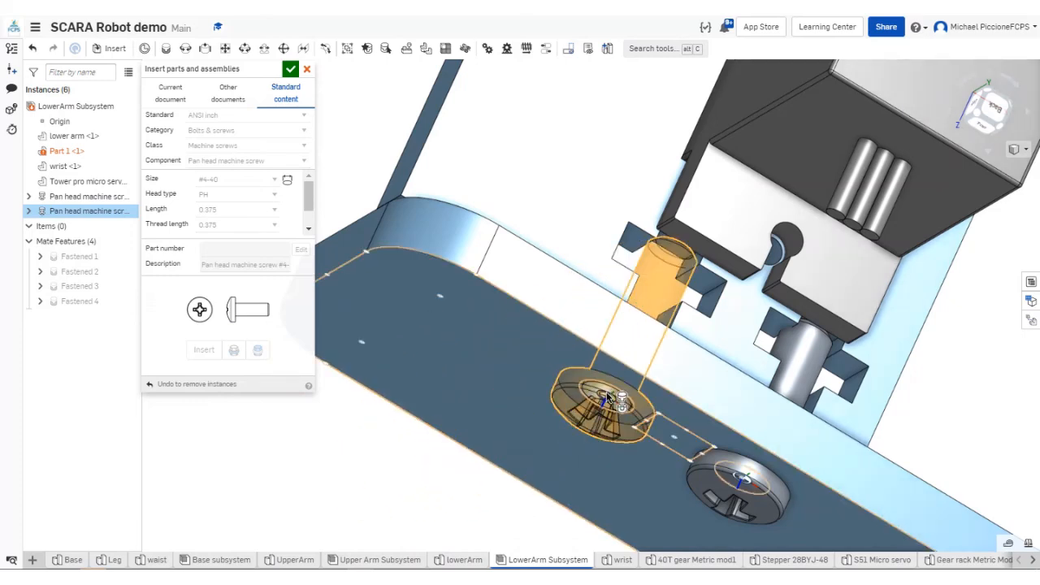
pyautogui.click(607, 396)
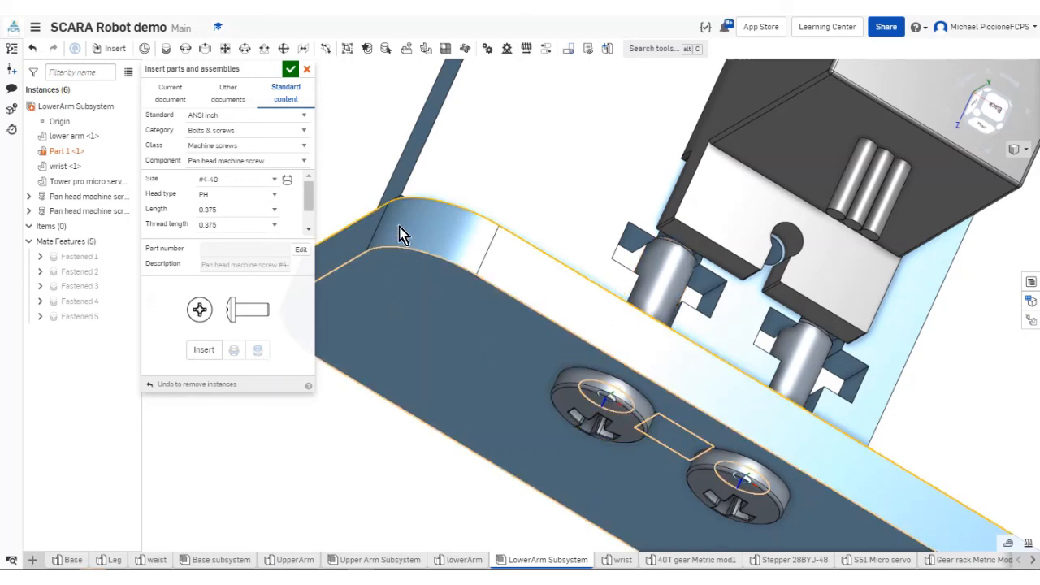
pyautogui.click(291, 72)
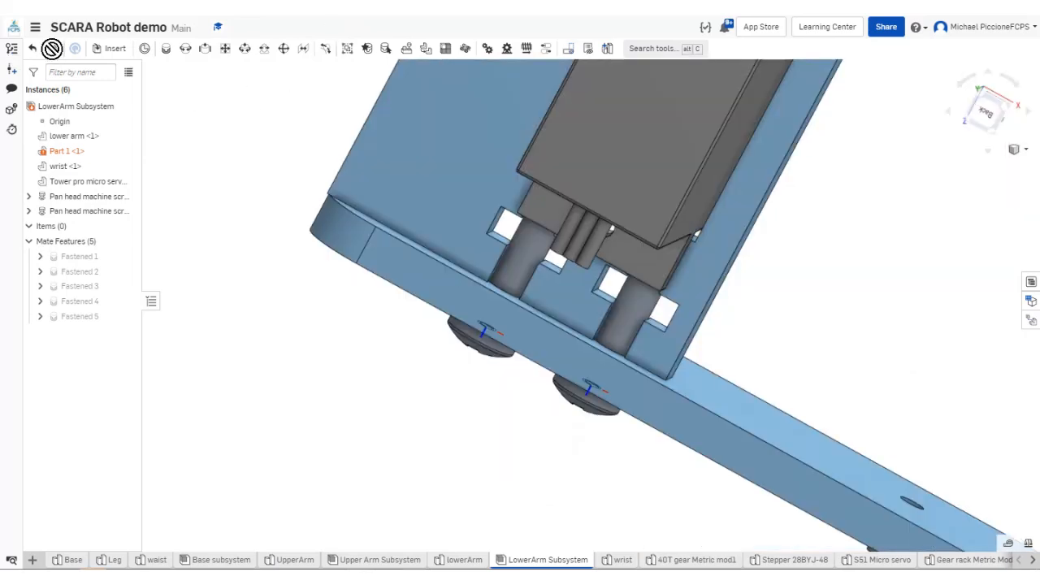
pyautogui.click(106, 50)
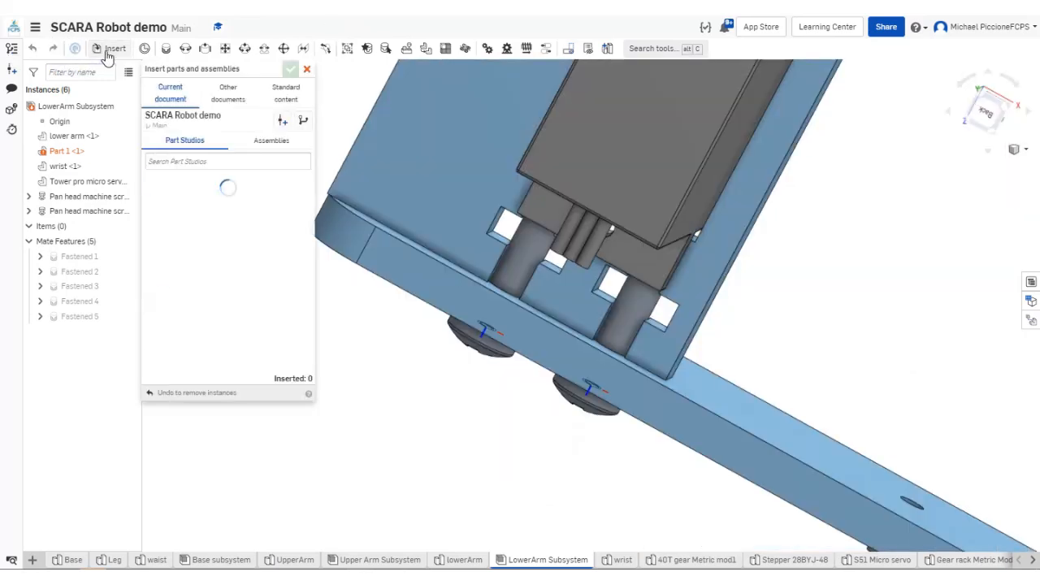
pyautogui.click(289, 97)
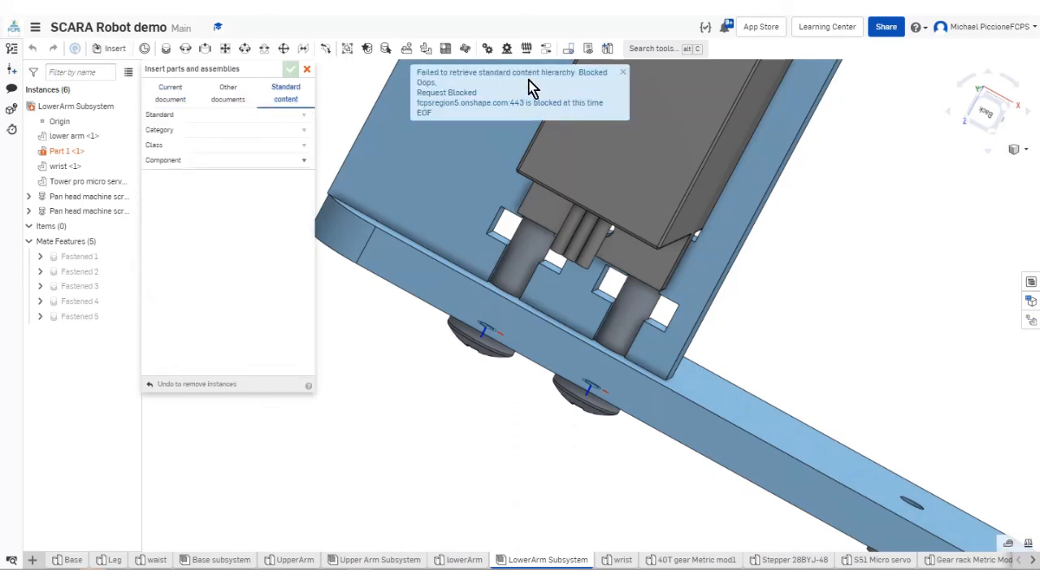
pyautogui.click(621, 73)
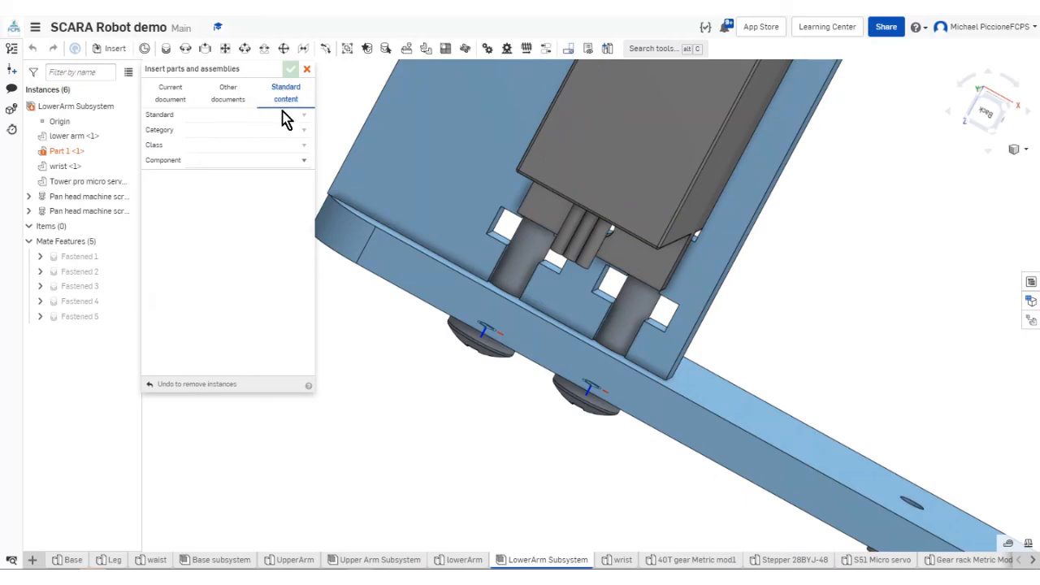
pyautogui.click(307, 70)
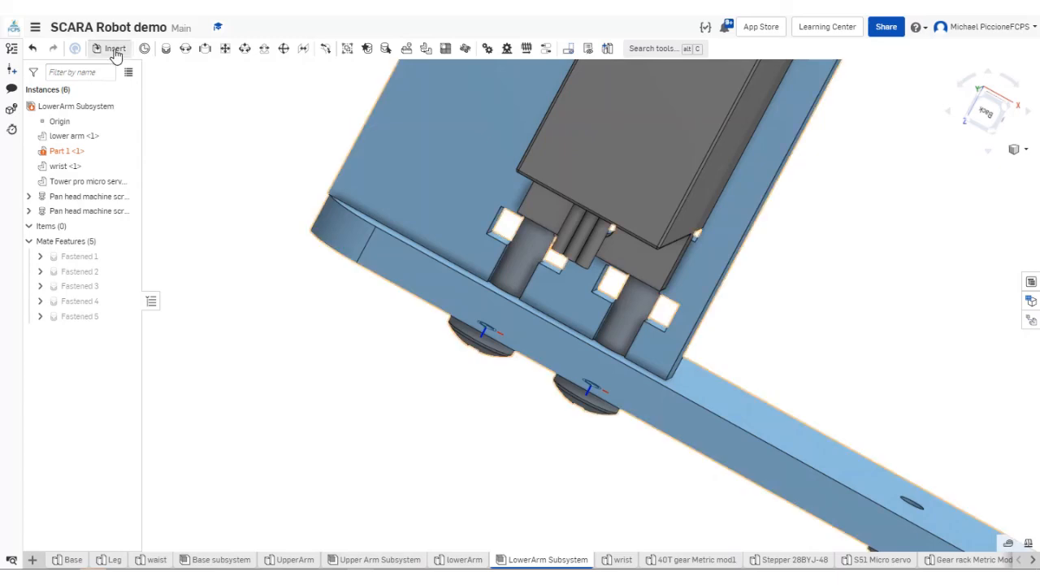
# Step: Insert two ANSI inch #4-40 hex machine screw nuts from the standard content and place them in free space below the lower arm
pyautogui.click(113, 49)
pyautogui.click(287, 99)
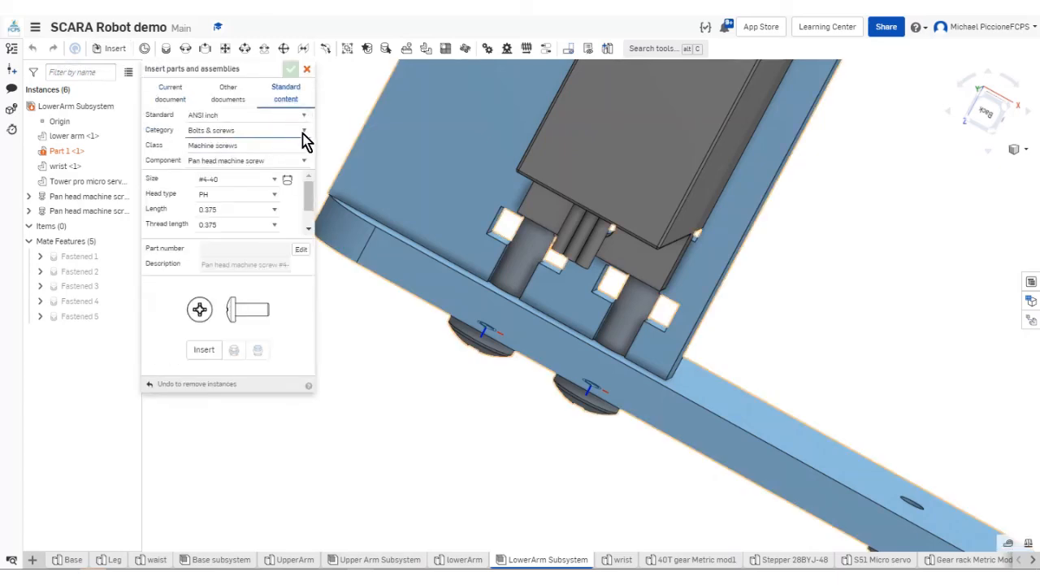
pyautogui.click(303, 132)
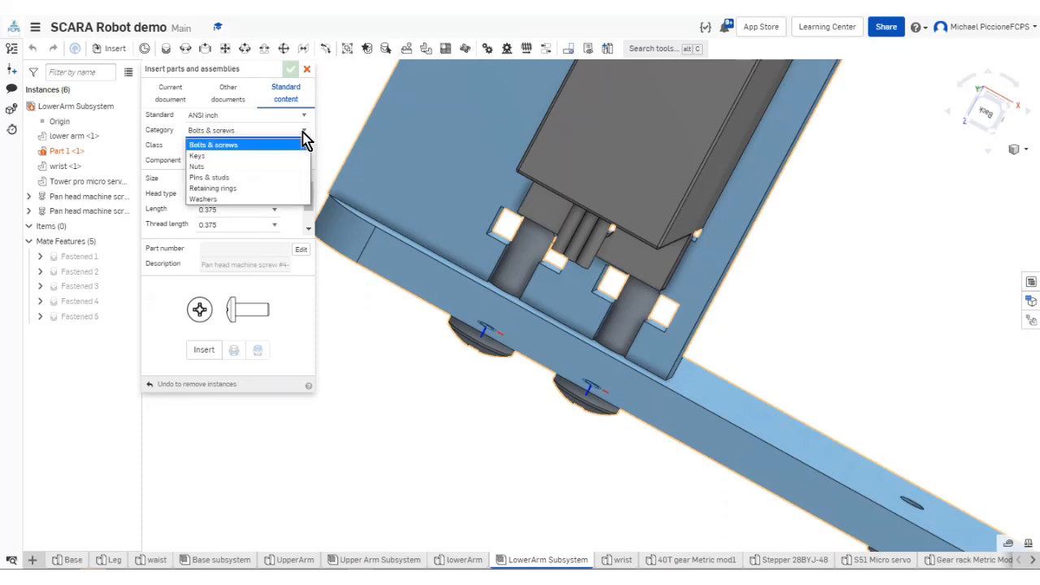
pyautogui.click(265, 167)
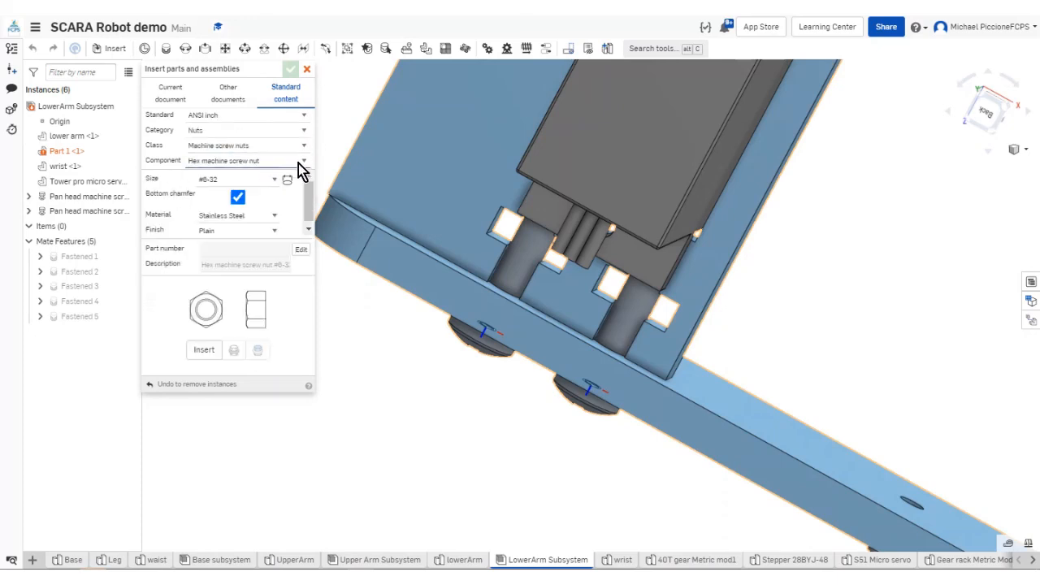
pyautogui.click(264, 181)
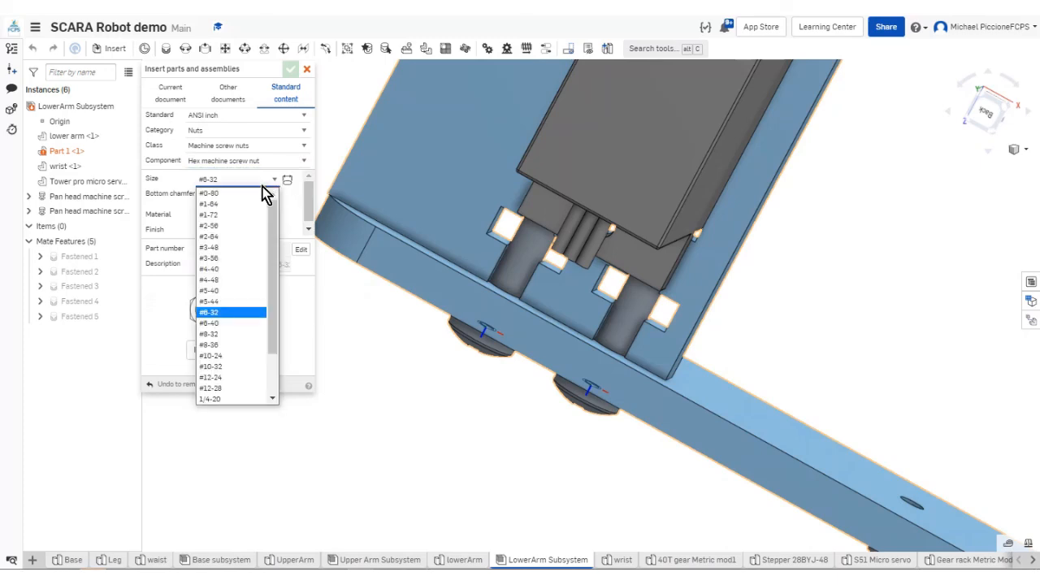
pyautogui.click(232, 274)
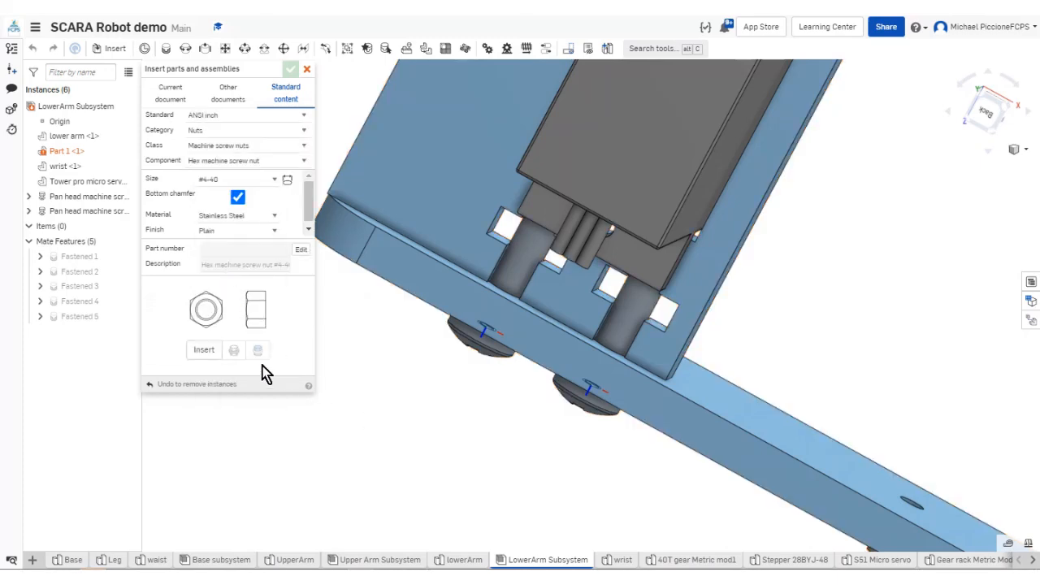
pyautogui.click(204, 354)
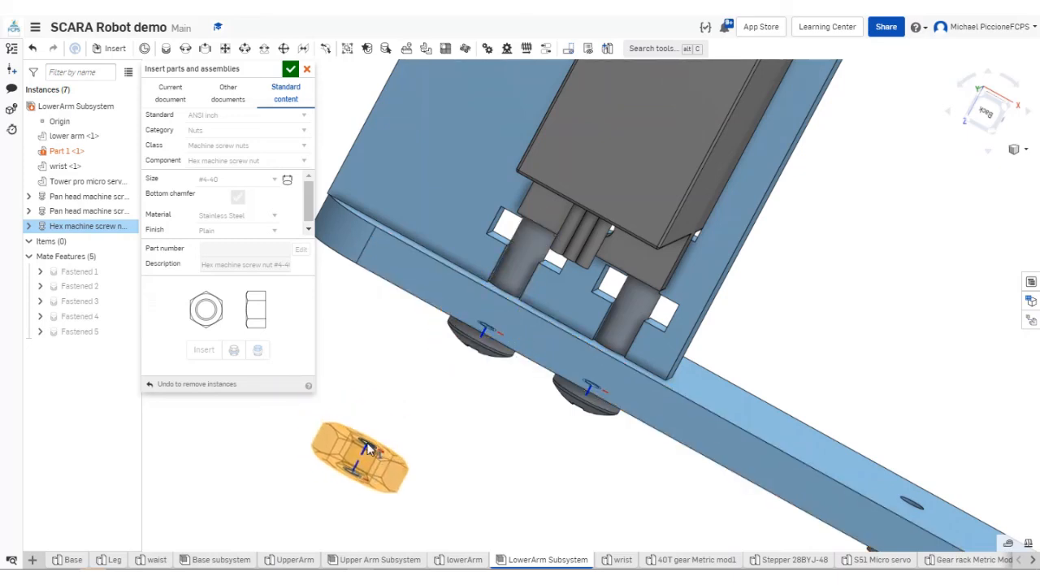
pyautogui.click(367, 452)
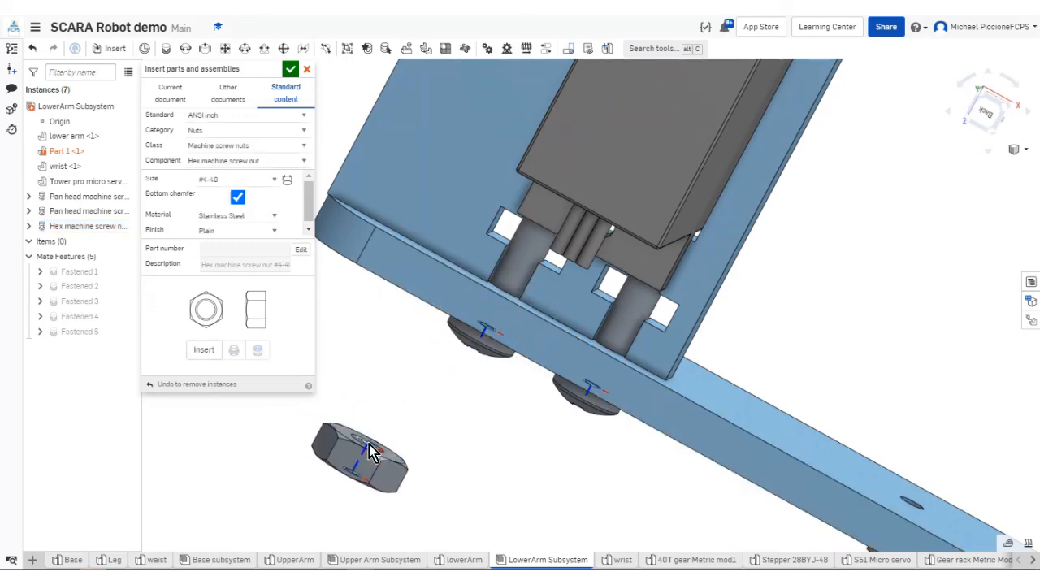
pyautogui.click(207, 352)
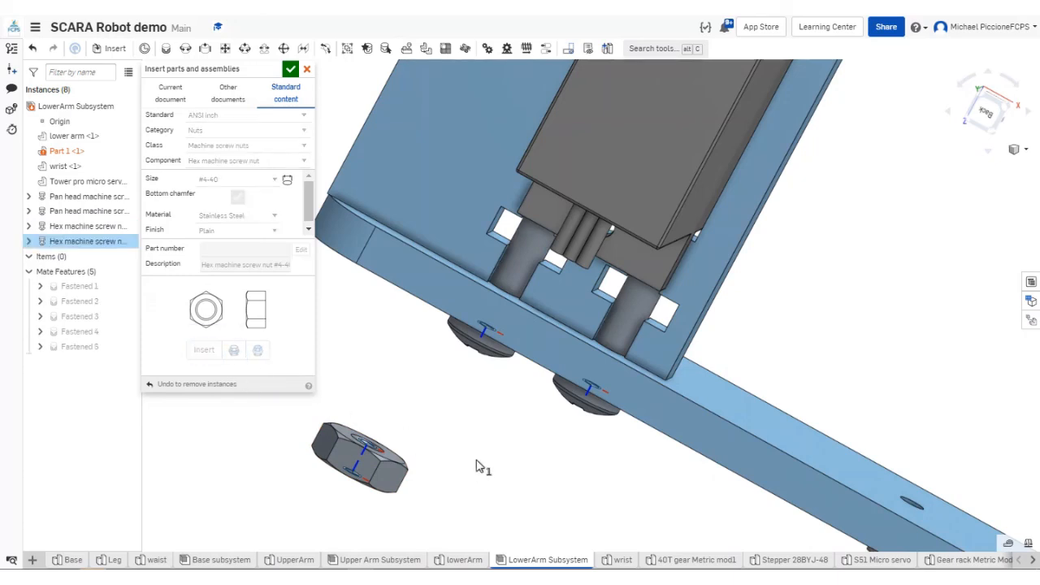
pyautogui.click(501, 471)
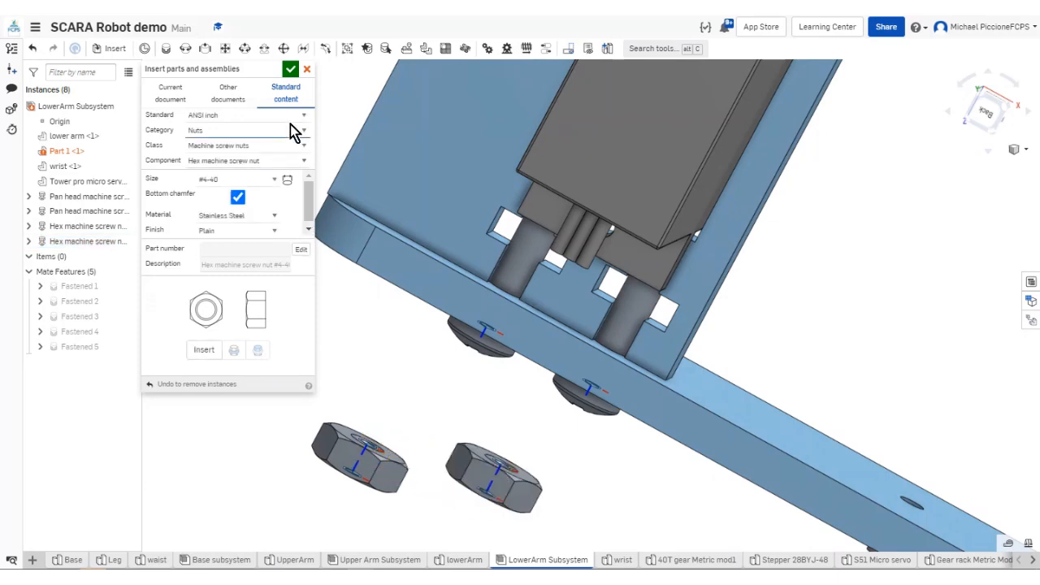
pyautogui.click(290, 69)
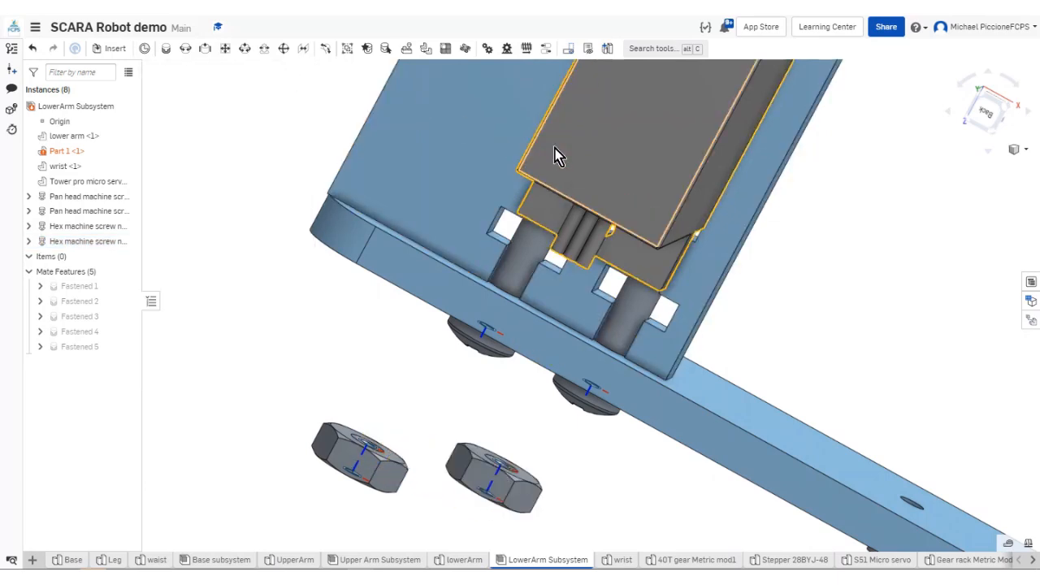
# Step: Measure the distance from the lower arm's bottom face to the lower face of a nut slot in the upright wrist plate
pyautogui.click(1008, 544)
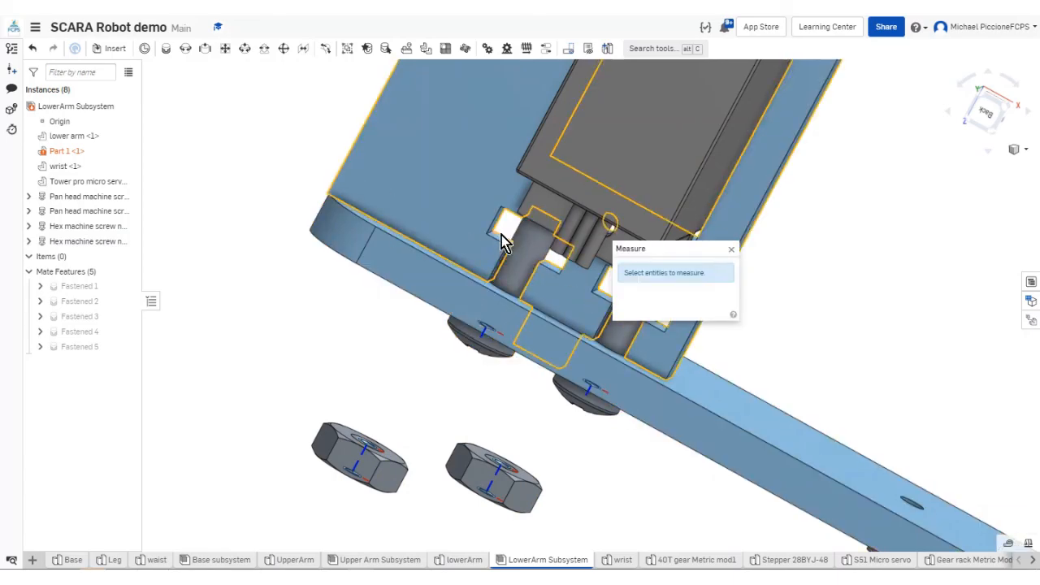
pyautogui.scroll(5, 502, 235)
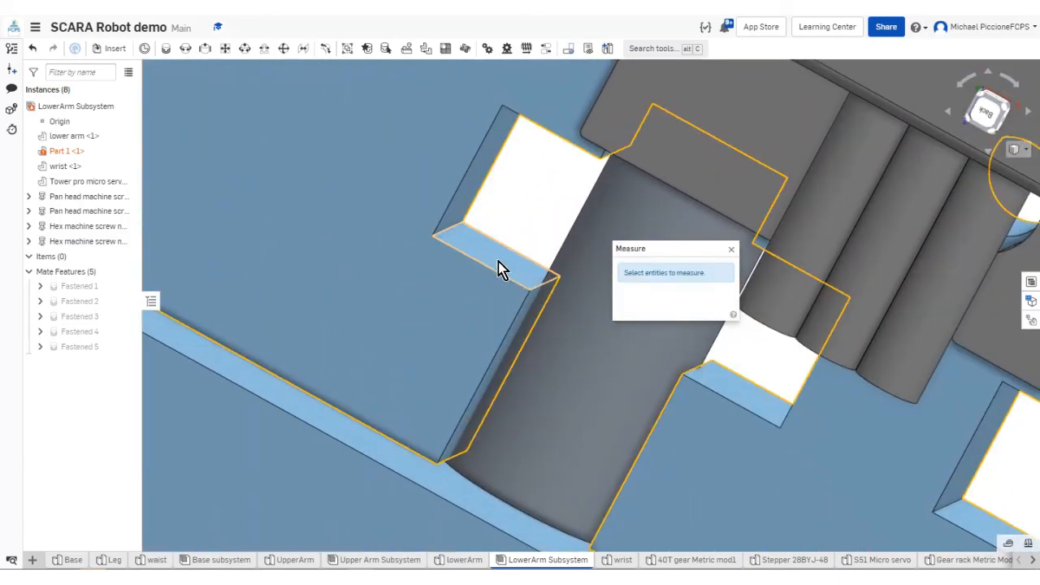
pyautogui.scroll(-5, 498, 273)
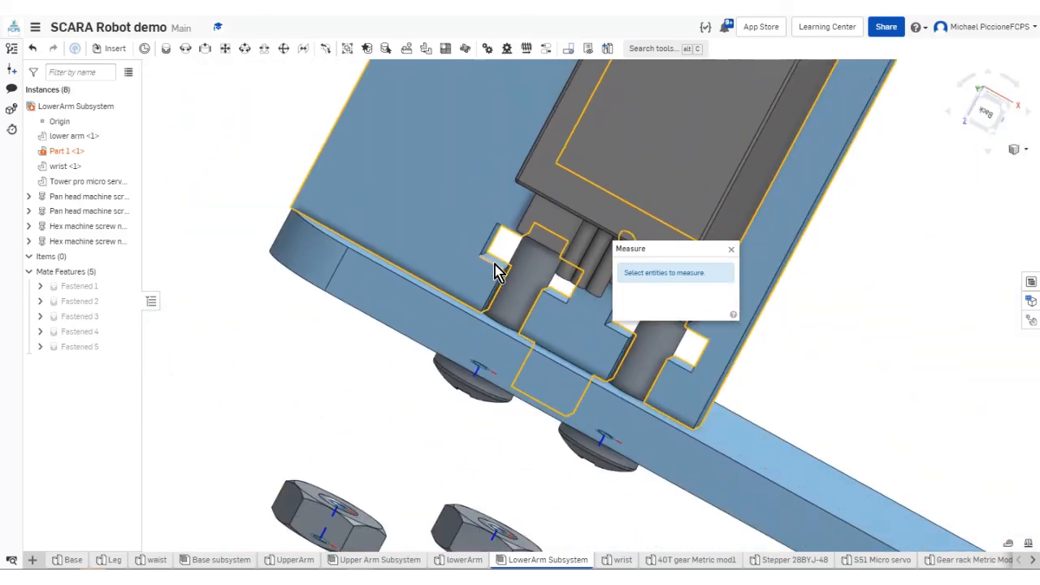
pyautogui.moveTo(496, 269); pyautogui.dragTo(427, 310, button='right')
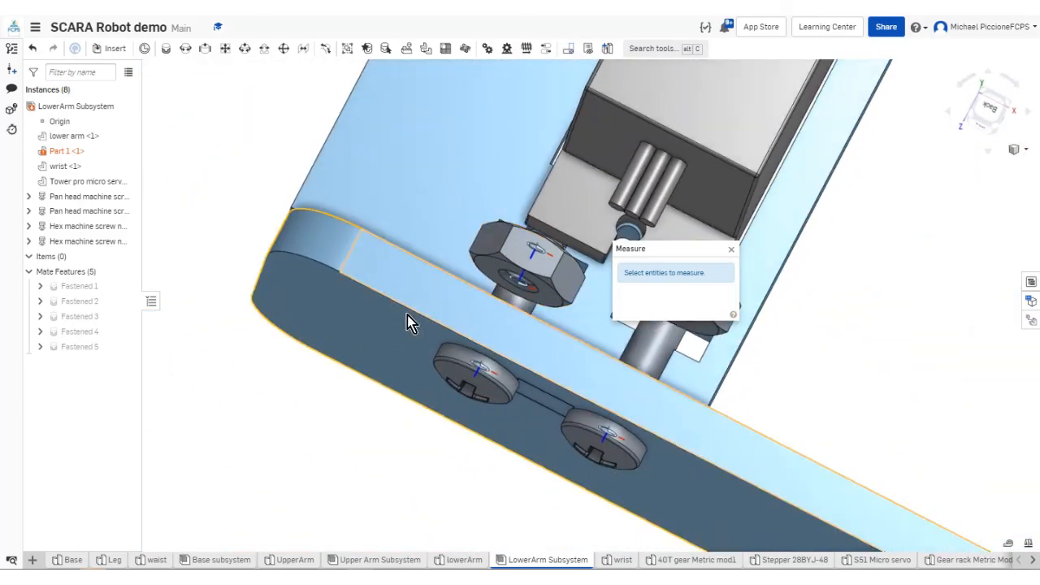
pyautogui.click(393, 341)
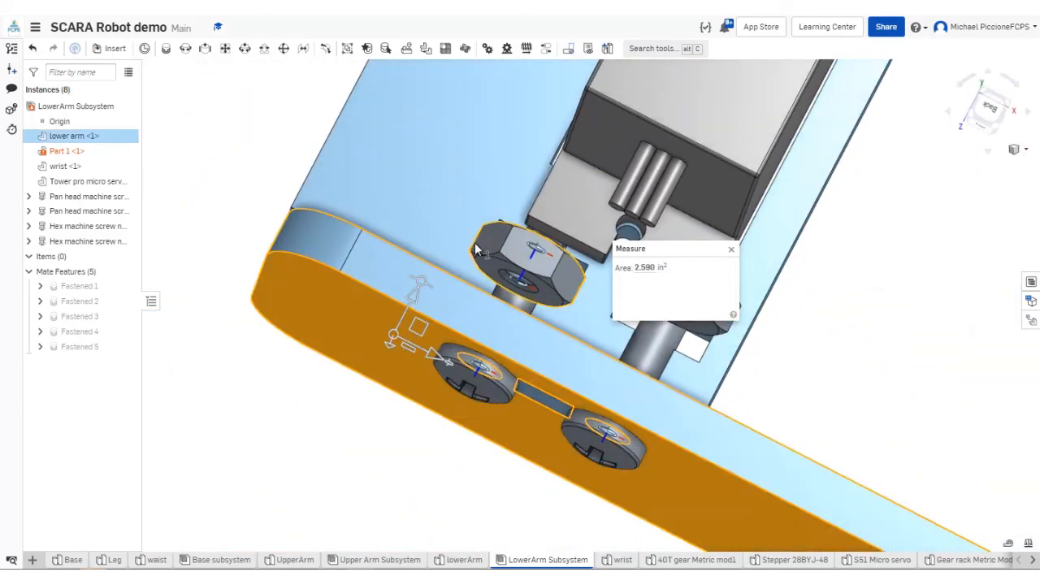
pyautogui.moveTo(450, 225); pyautogui.dragTo(461, 255, button='right')
pyautogui.scroll(5, 479, 256)
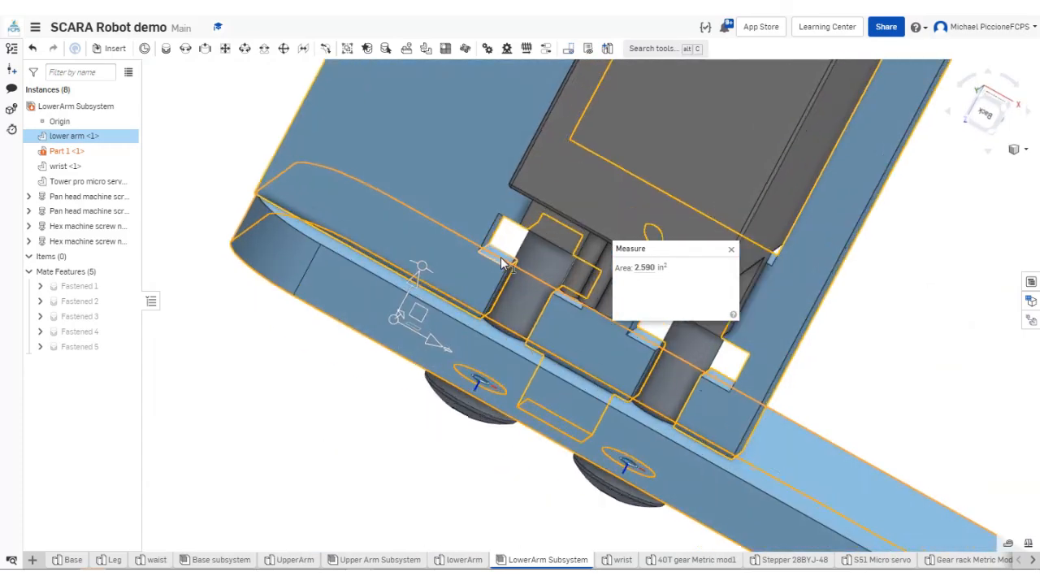
pyautogui.click(503, 257)
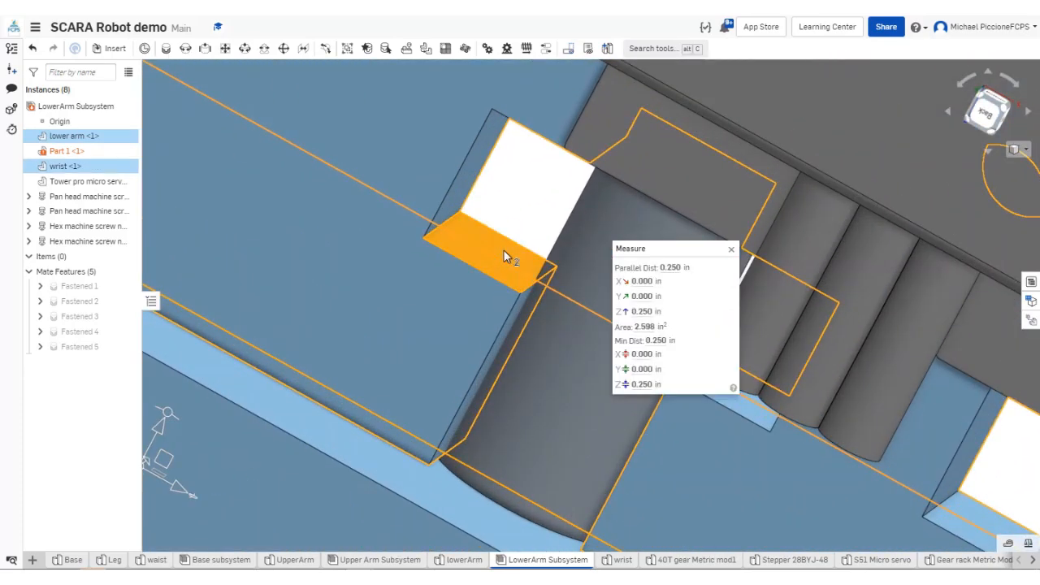
pyautogui.moveTo(644, 311)
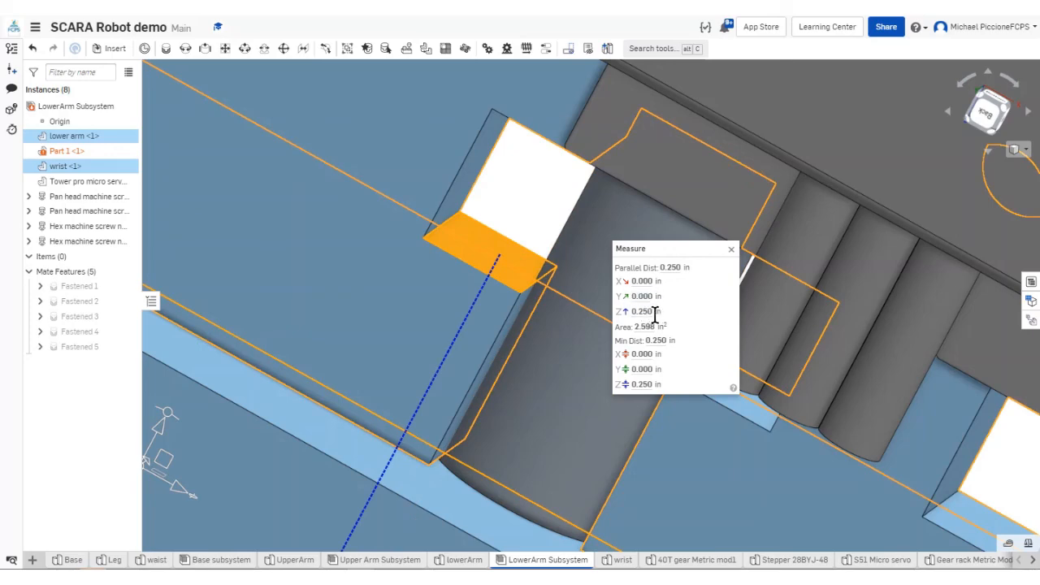
pyautogui.click(517, 197)
pyautogui.scroll(-6, 517, 197)
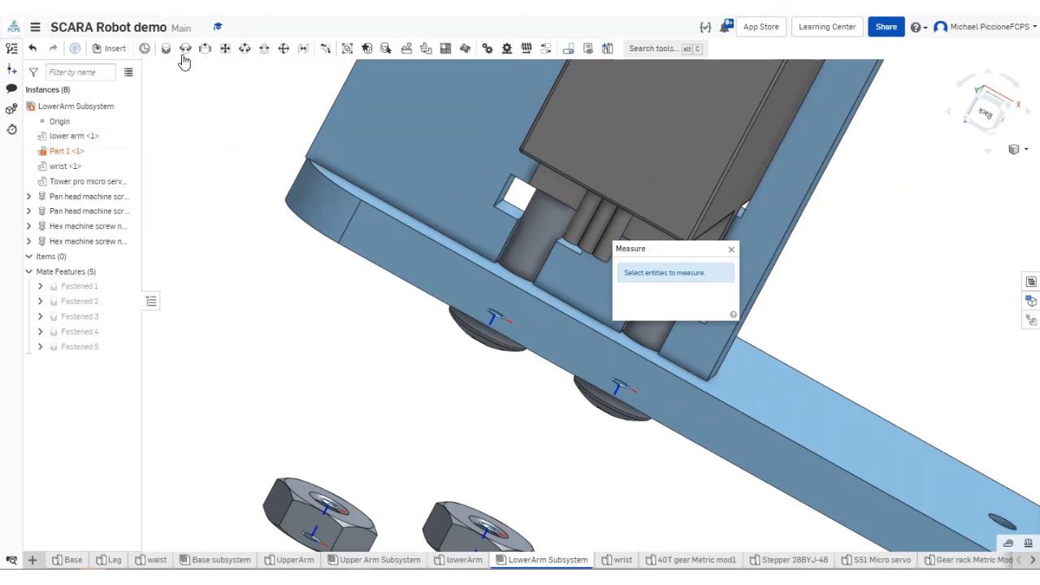
# Step: Mate the far face of one hex nut to the underside of the first pan head machine screw's head with a Fastened mate
pyautogui.click(166, 53)
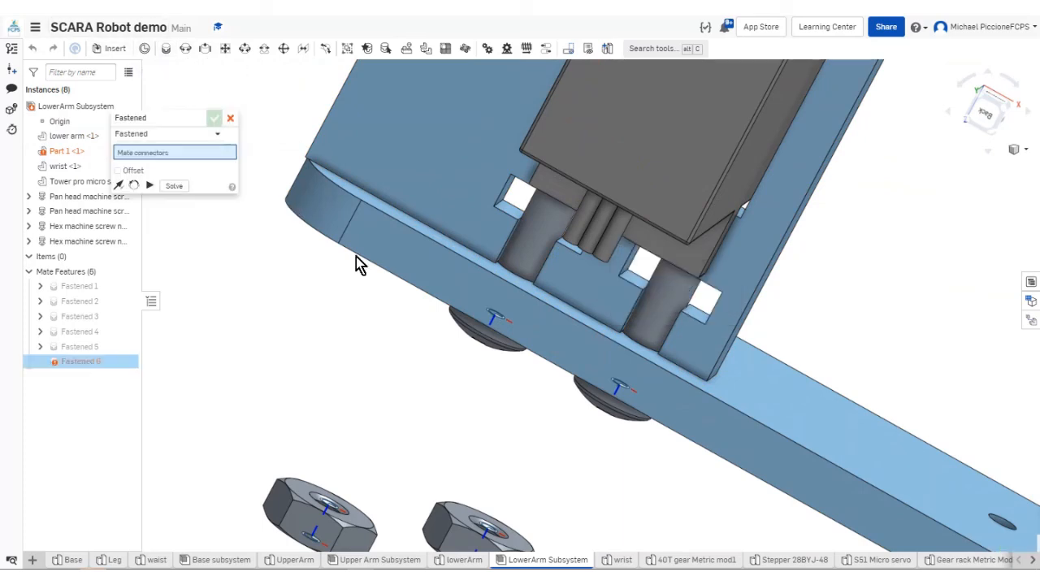
pyautogui.click(497, 316)
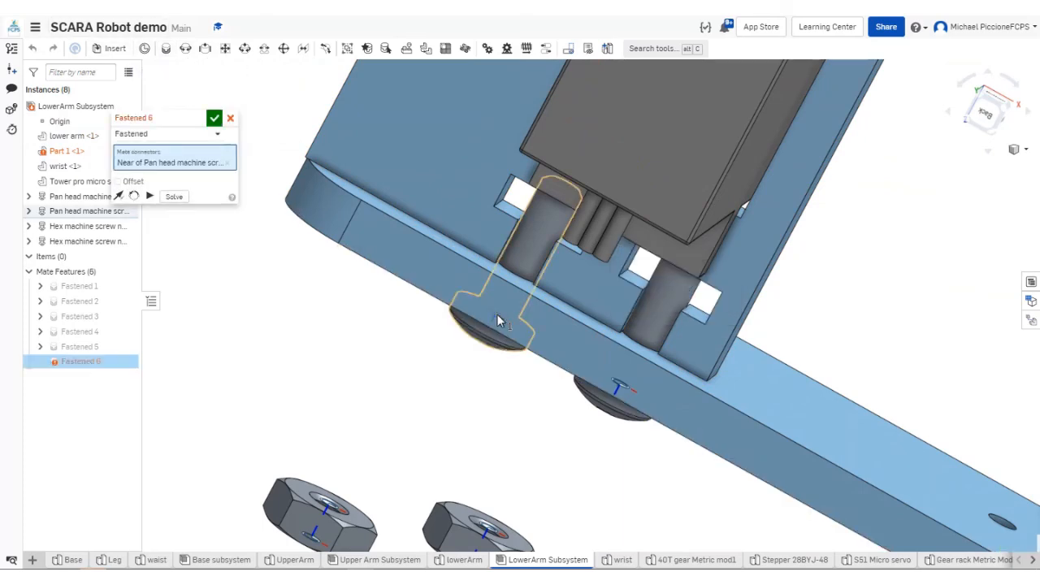
pyautogui.click(311, 542)
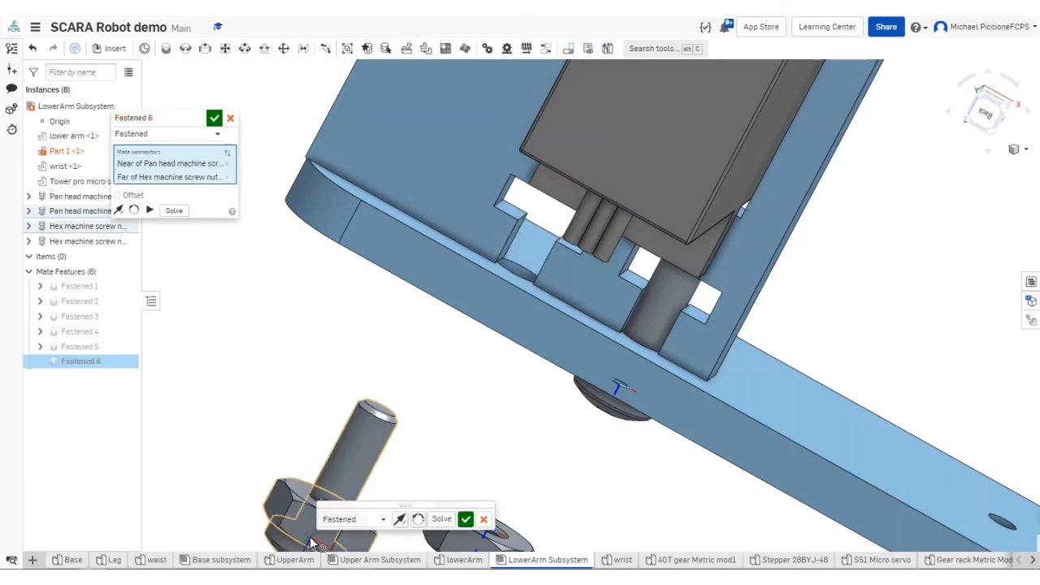
pyautogui.click(441, 520)
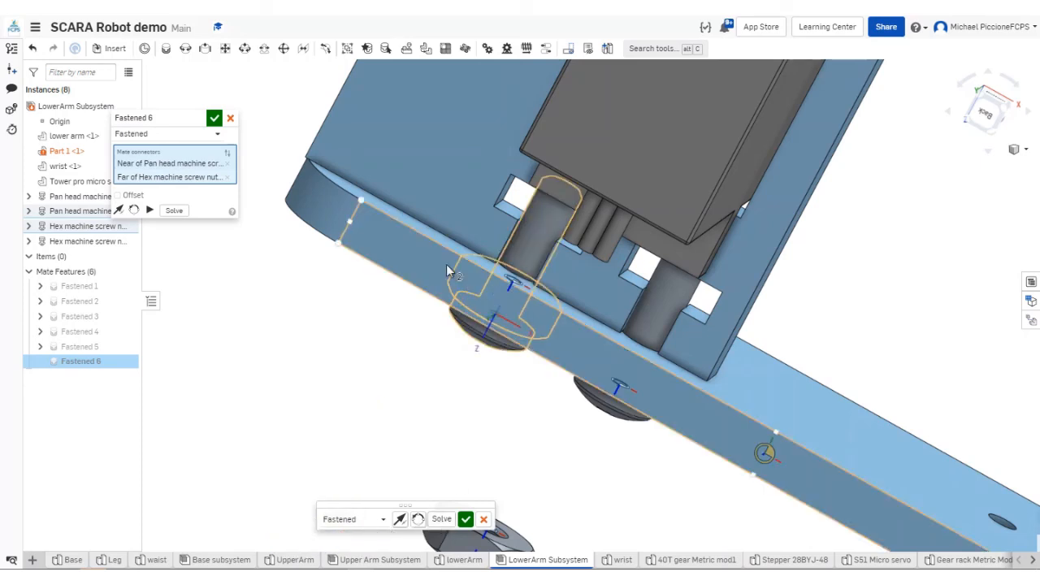
# Step: Offset the nut's Fastened mate by 0.25 in along Z and solve it to position the nut at the plate's slot
pyautogui.click(117, 195)
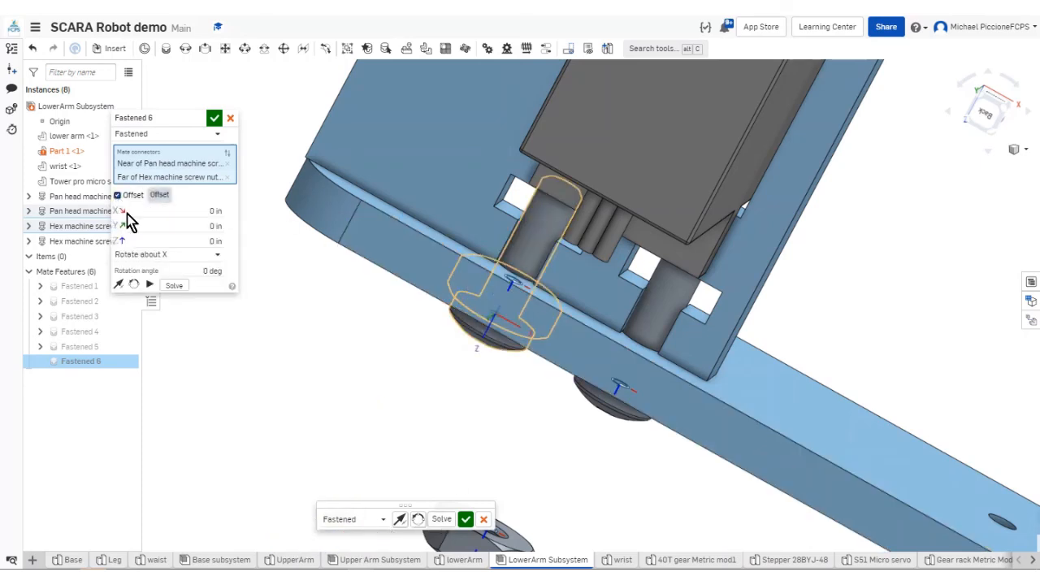
pyautogui.click(167, 287)
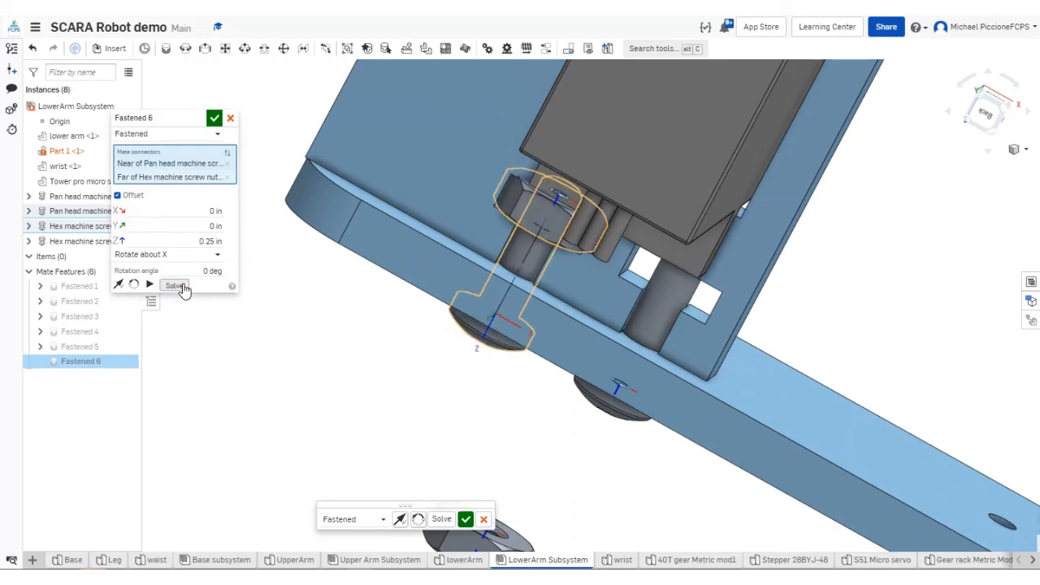
pyautogui.click(183, 287)
# Step: Reorient the mate's secondary axis to turn the hex nut so its flats line up with the plate's slot, and accept the mate
pyautogui.moveTo(442, 224); pyautogui.dragTo(450, 219, button='right')
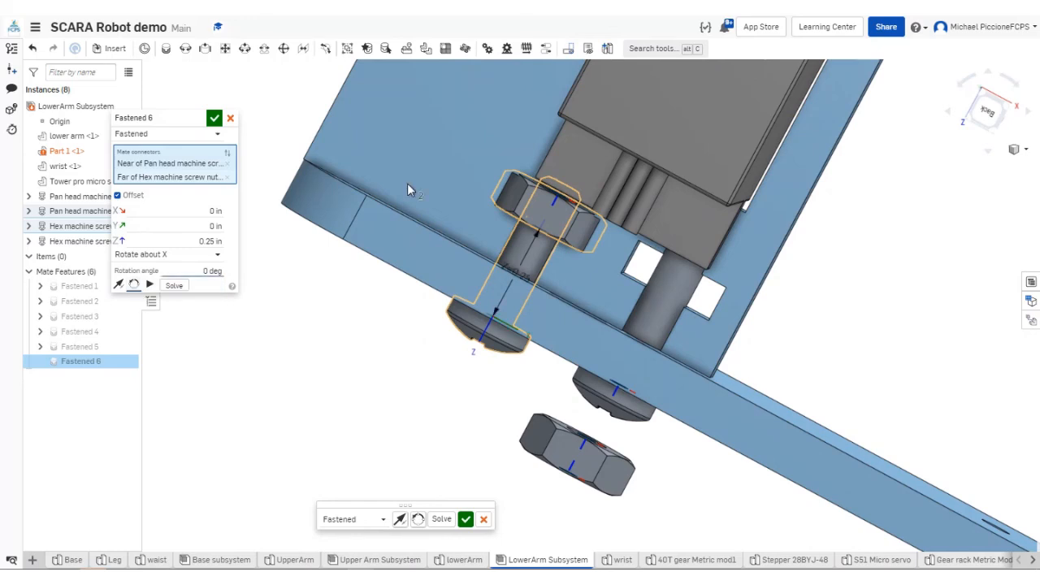
pyautogui.click(134, 285)
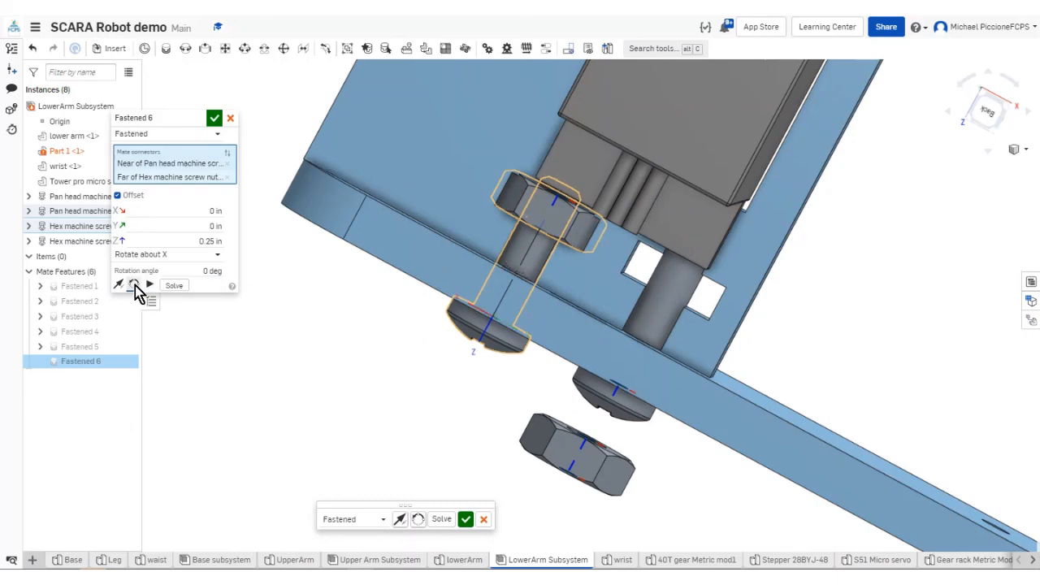
pyautogui.click(178, 287)
pyautogui.click(133, 286)
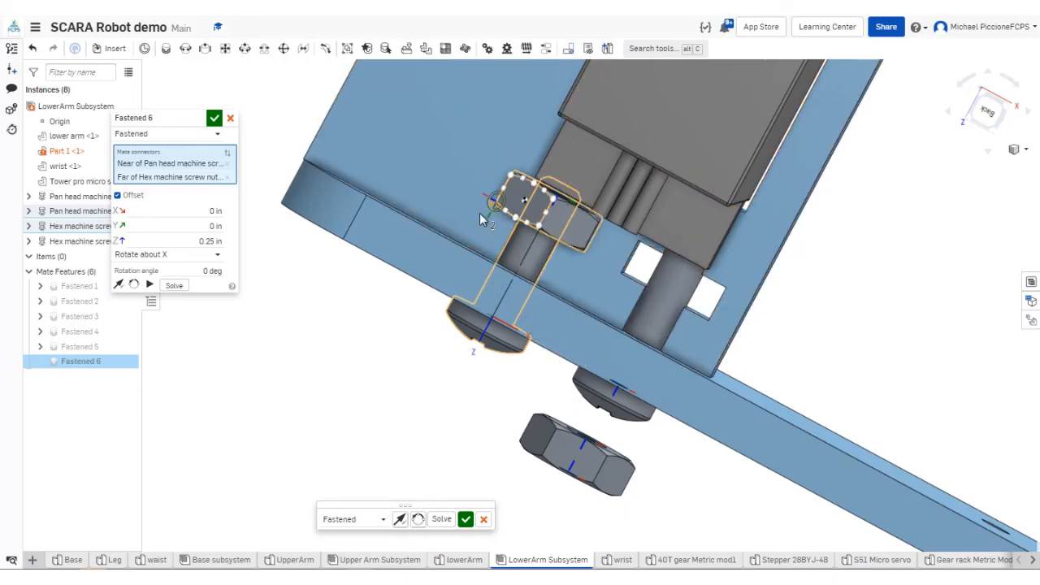
pyautogui.click(213, 119)
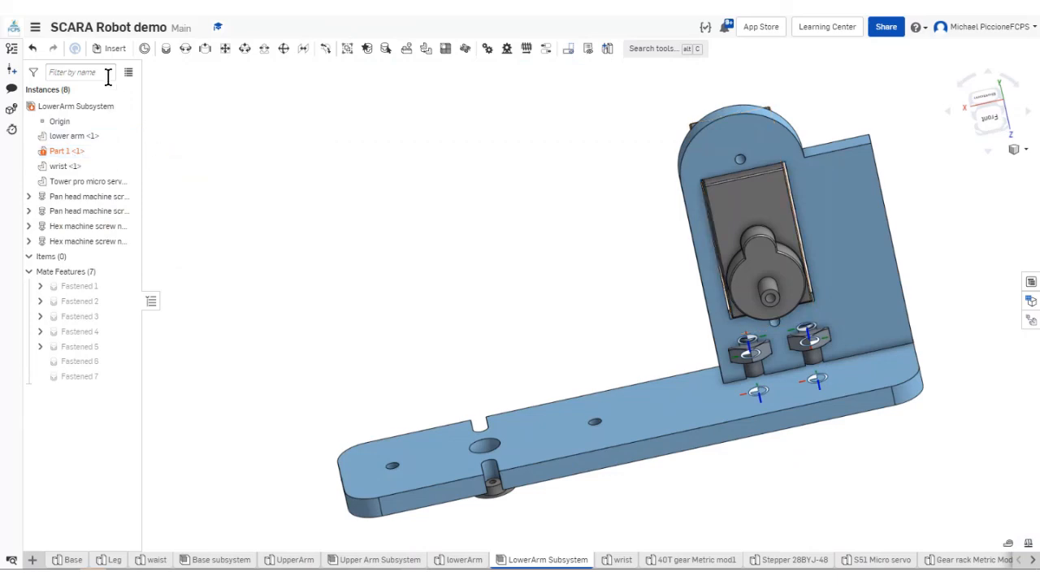
# Step: Configure a standard content part for insertion: ANSI inch bolts & screws, tapping screws, pan head tapping screw, size #2
pyautogui.click(114, 50)
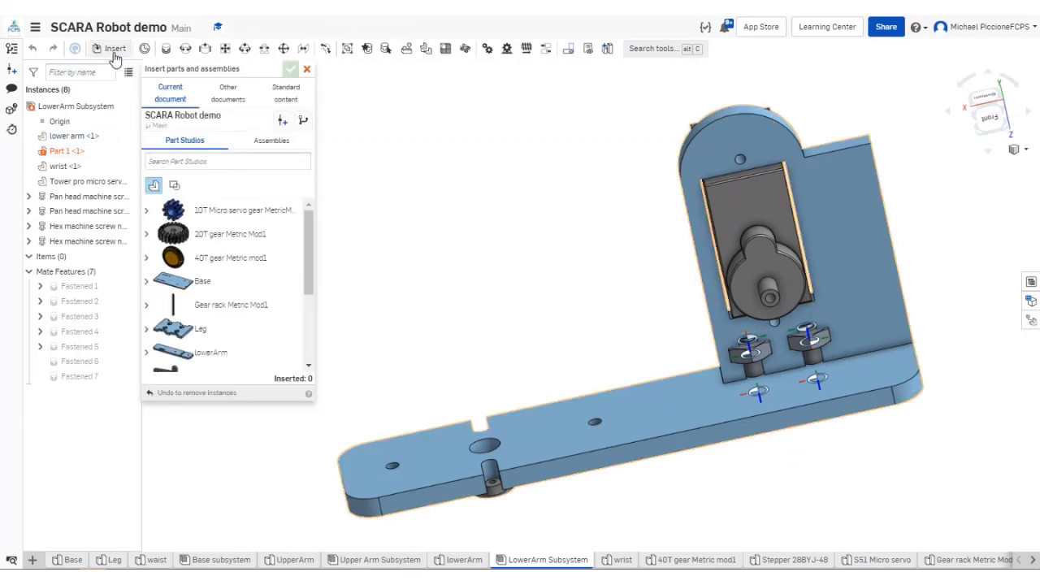
pyautogui.click(283, 98)
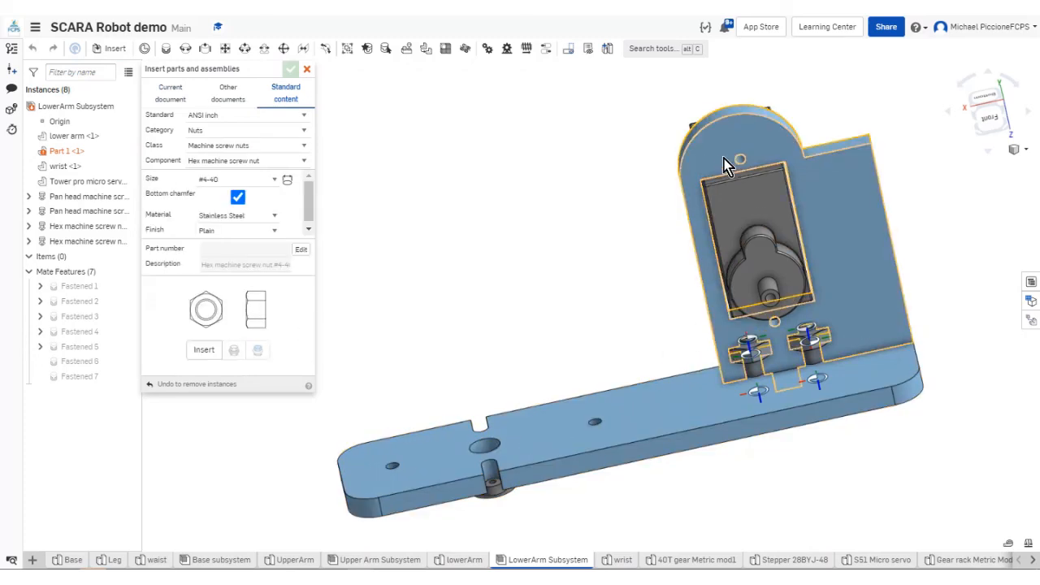
pyautogui.click(226, 130)
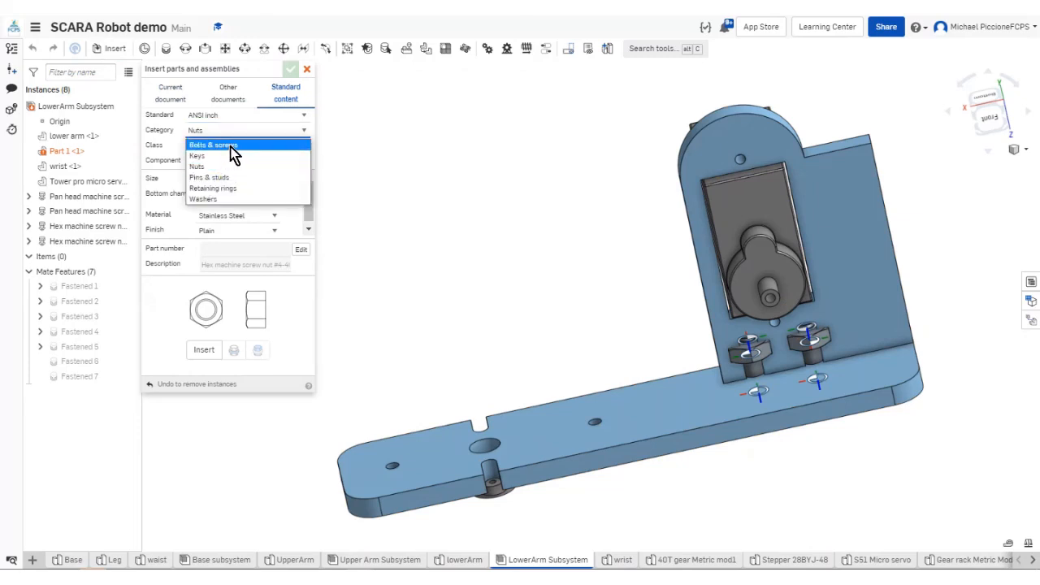
pyautogui.click(228, 144)
pyautogui.click(239, 146)
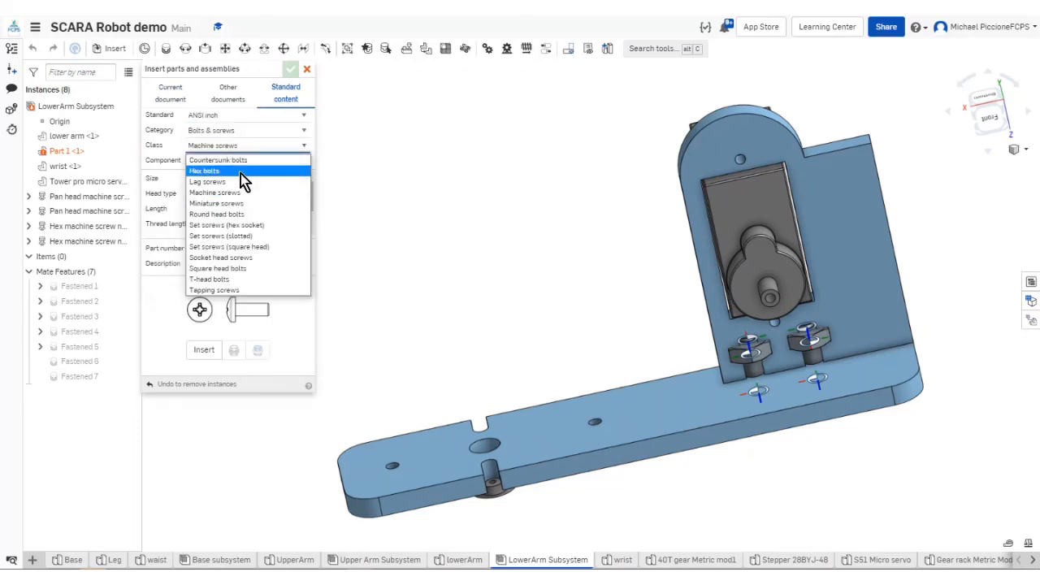
pyautogui.click(246, 290)
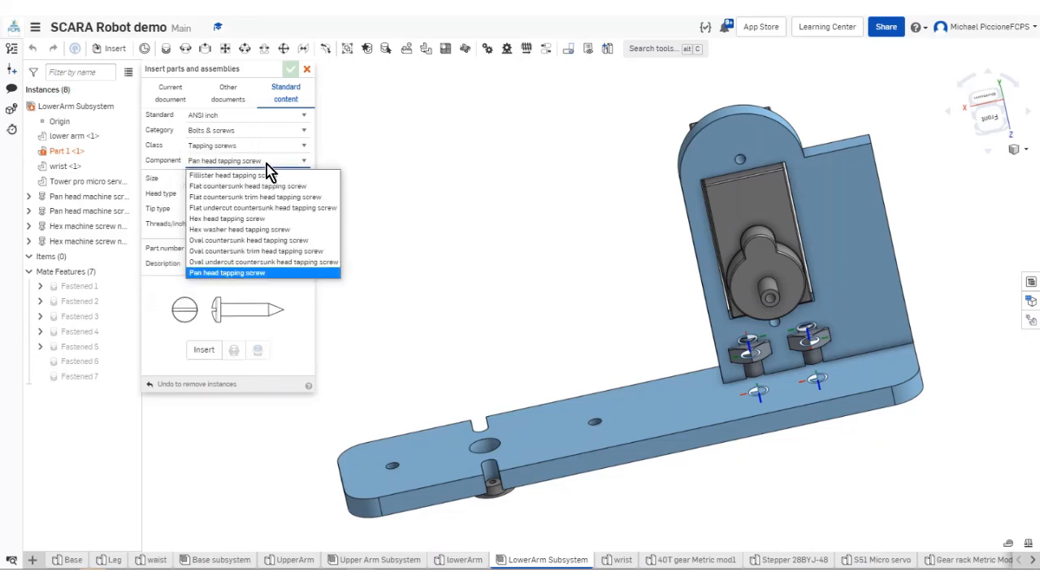
pyautogui.click(267, 164)
pyautogui.click(273, 186)
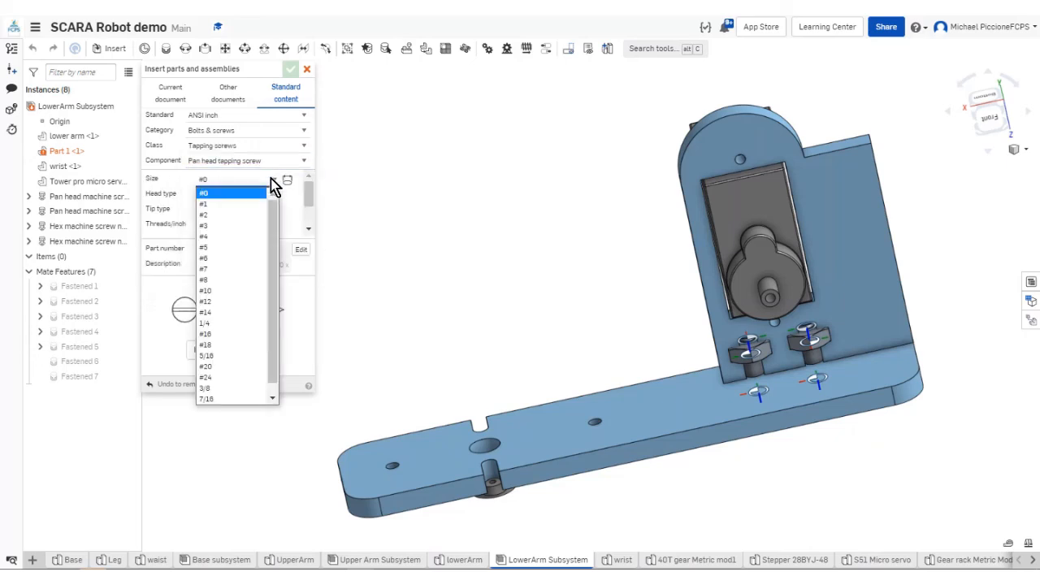
pyautogui.click(253, 220)
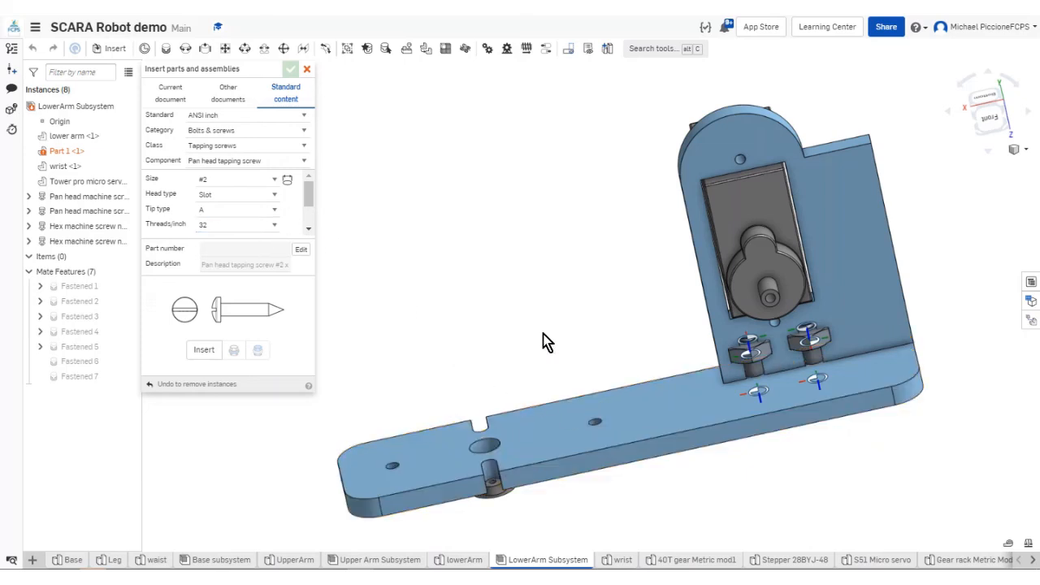
# Step: Insert the #2 pan head tapping screw directly into the small hole near the middle of the lower arm
pyautogui.click(207, 350)
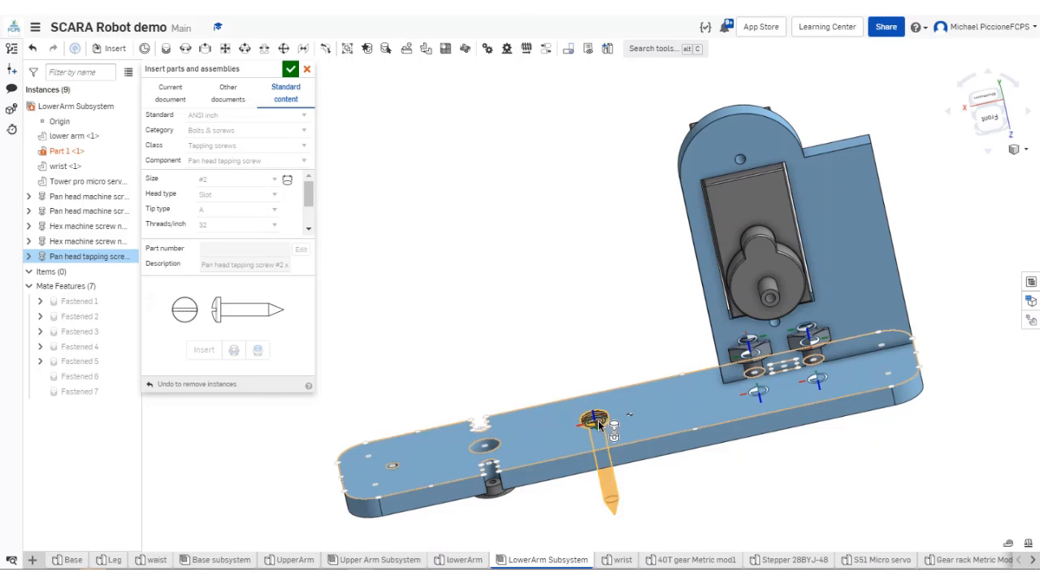
pyautogui.scroll(5, 598, 420)
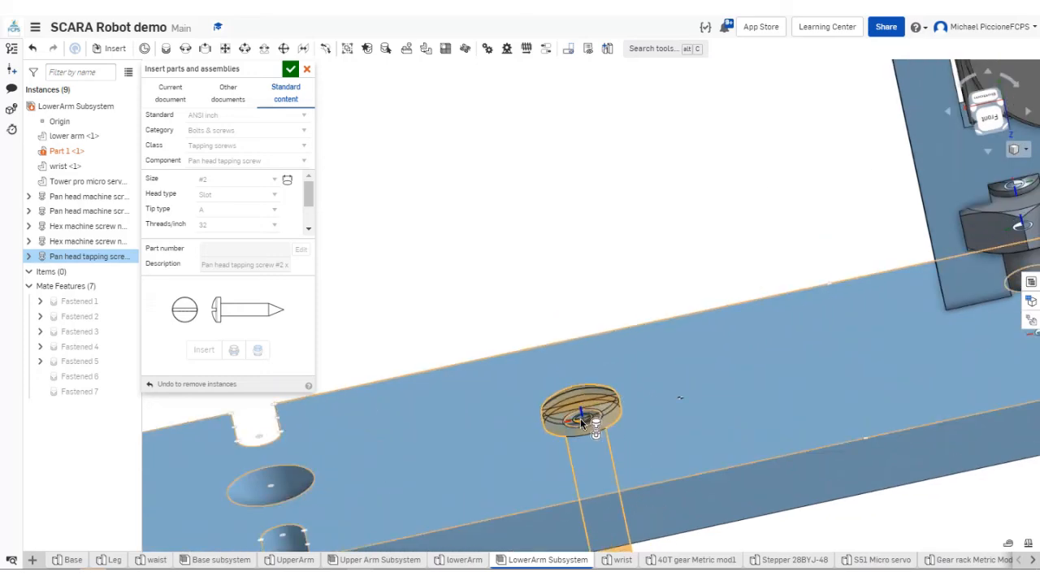
pyautogui.moveTo(581, 418); pyautogui.dragTo(580, 236, button='right')
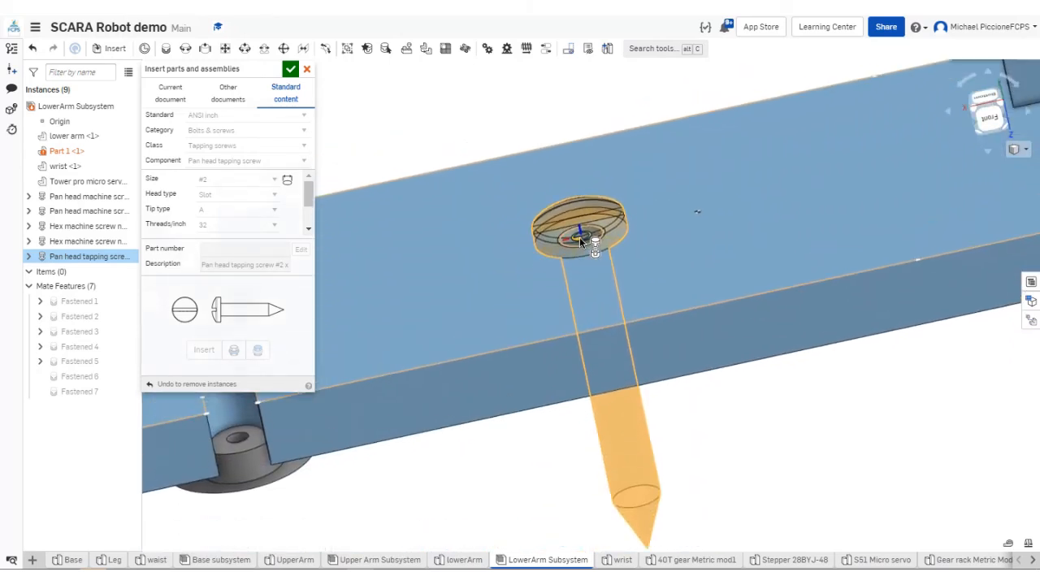
pyautogui.click(580, 237)
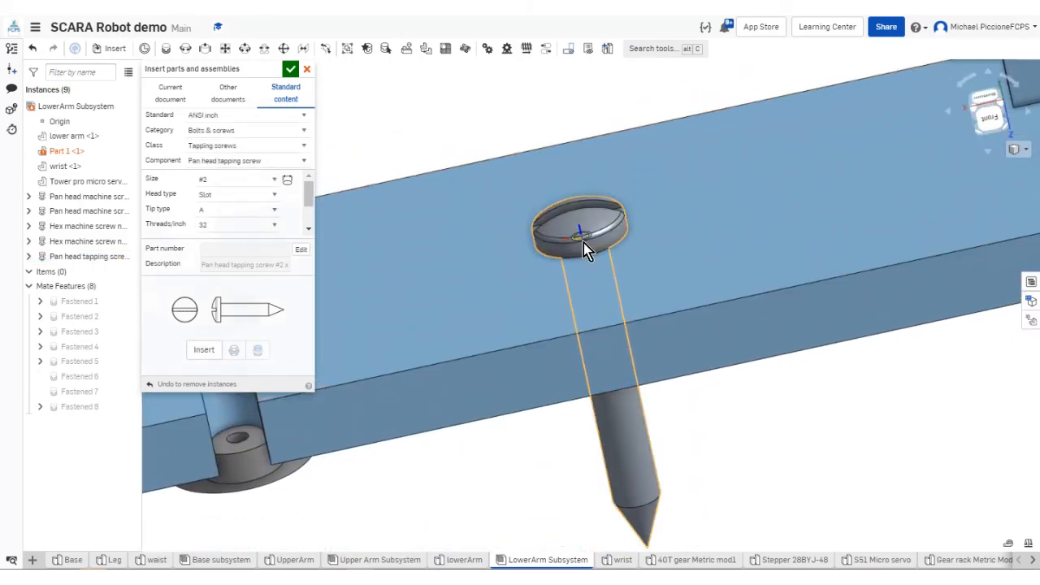
# Step: Place a second #2 pan head tapping screw in free space above the rounded end of the lower arm
pyautogui.scroll(-3, 435, 321)
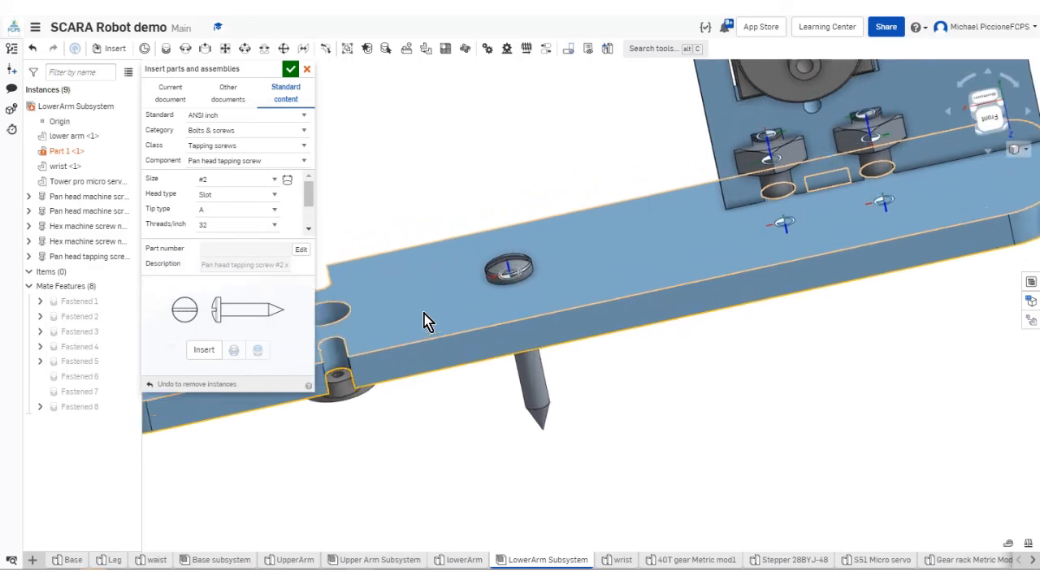
pyautogui.scroll(-2, 650, 301)
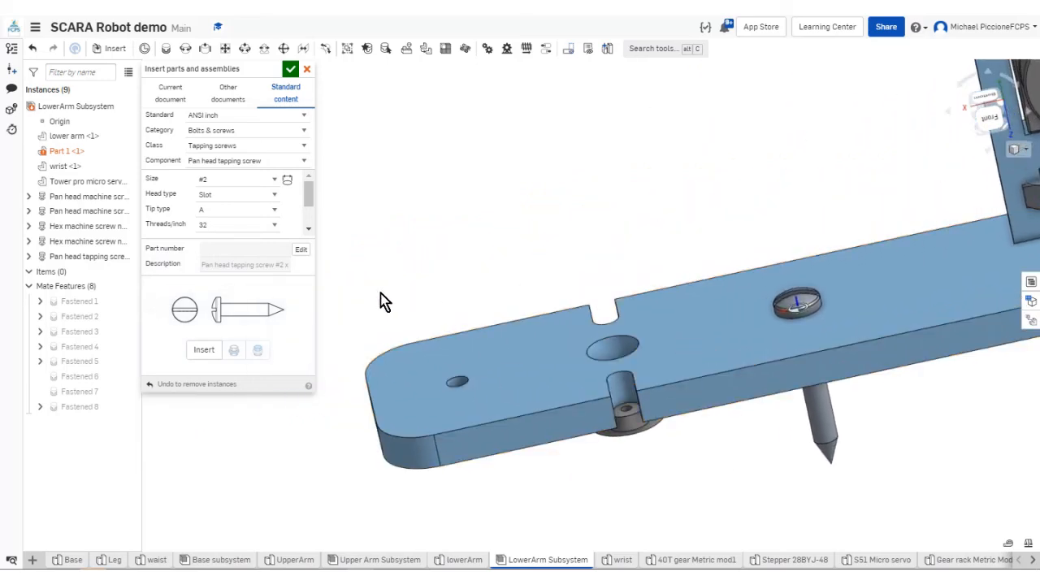
pyautogui.click(427, 228)
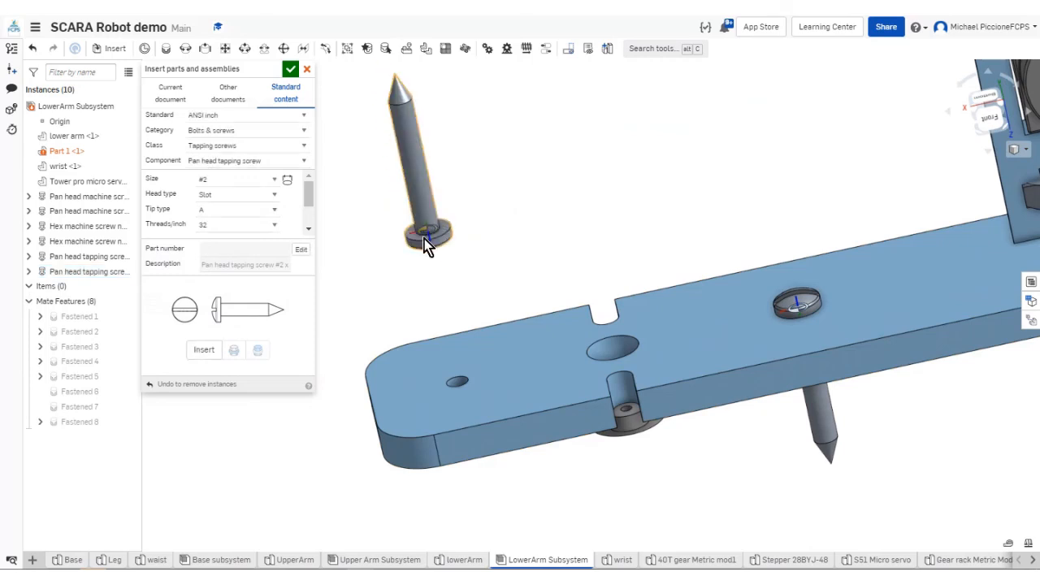
# Step: Fasten the loose #2 tapping screw's head to the small hole at the lower arm's rounded end, flipped so the tip points through the arm
pyautogui.click(166, 50)
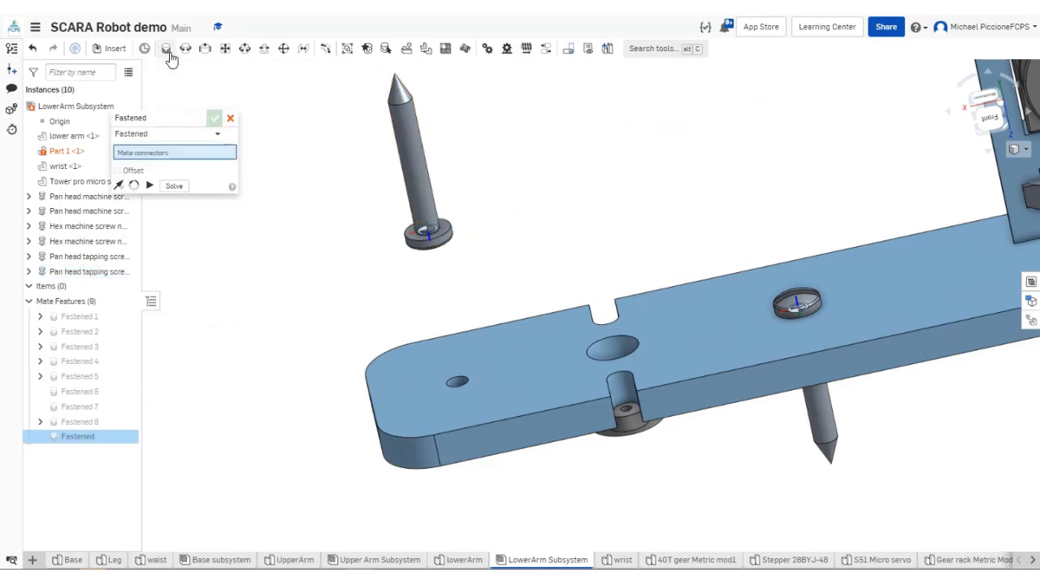
pyautogui.click(428, 231)
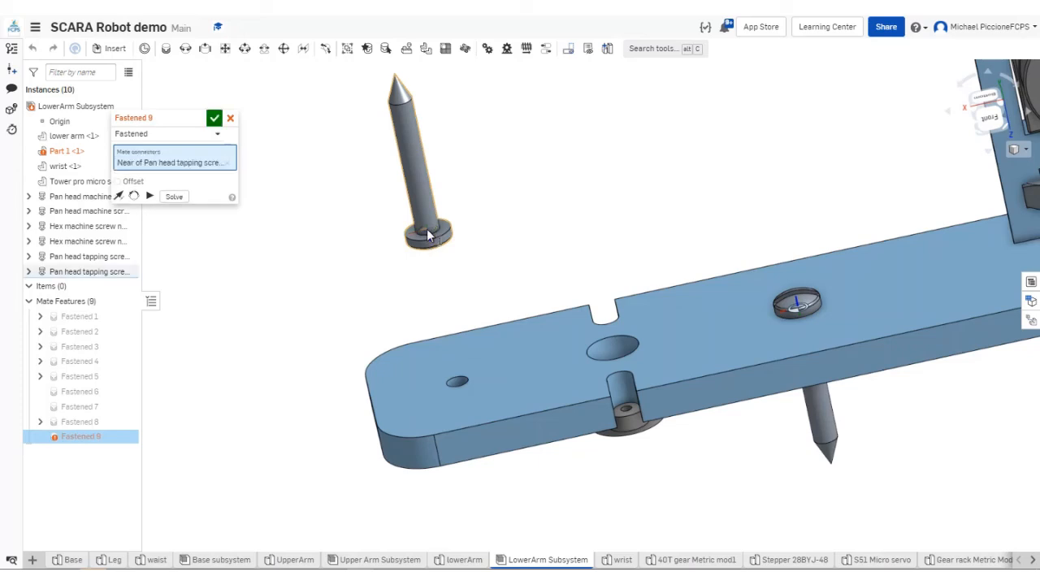
pyautogui.click(457, 383)
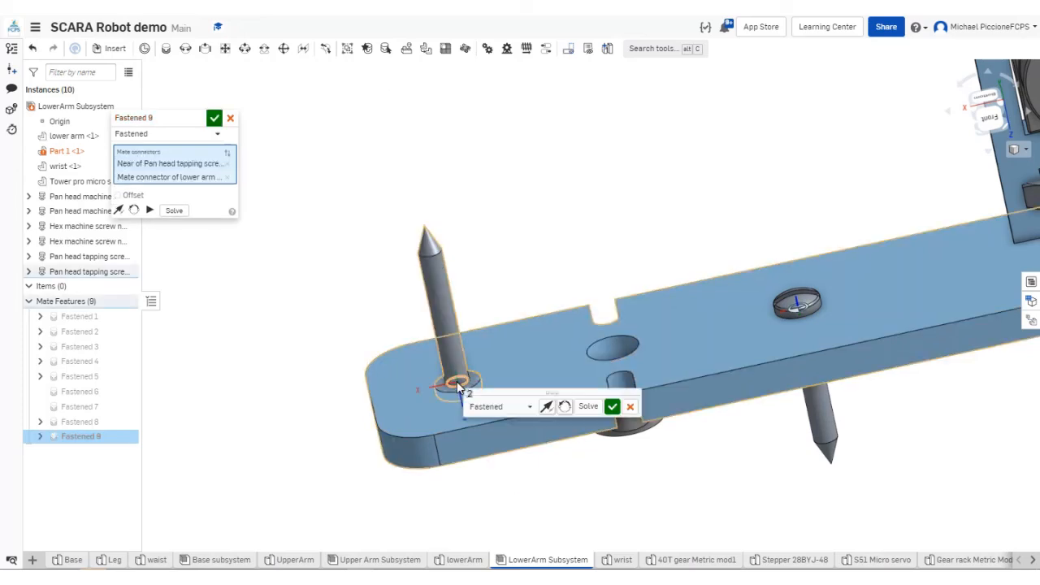
pyautogui.click(545, 404)
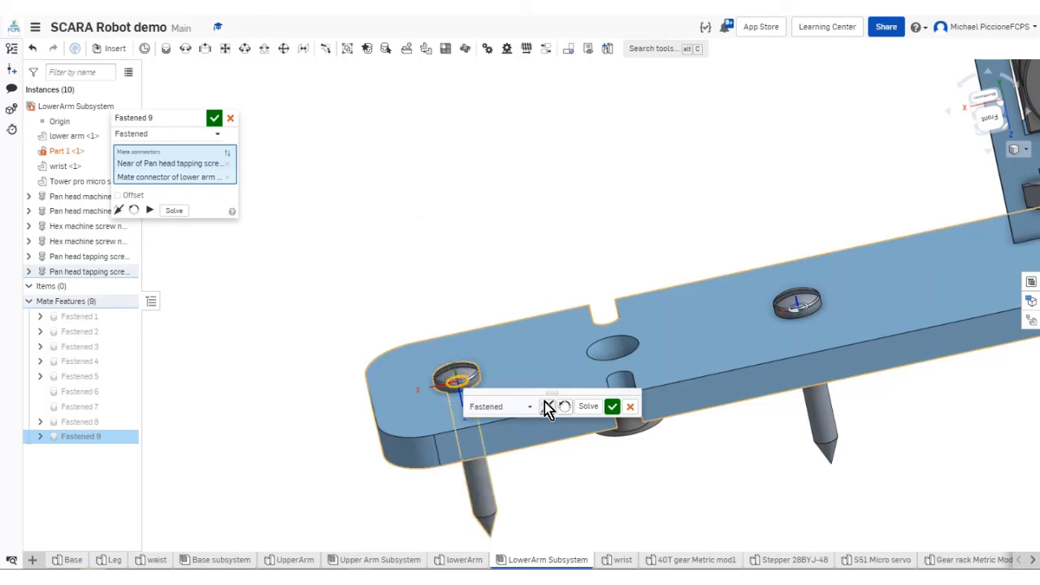
pyautogui.click(613, 406)
pyautogui.scroll(-3, 581, 359)
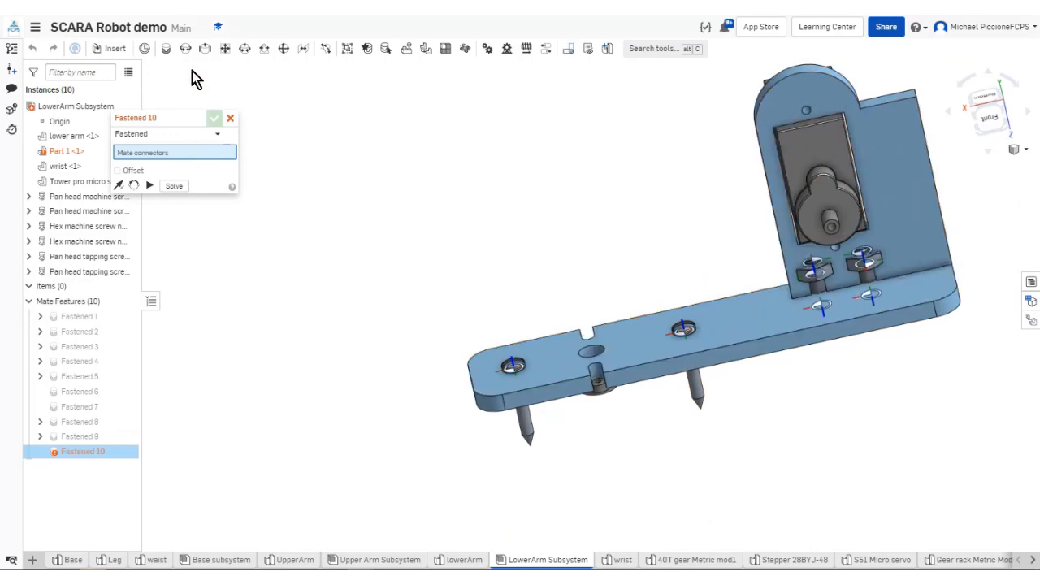
pyautogui.click(230, 119)
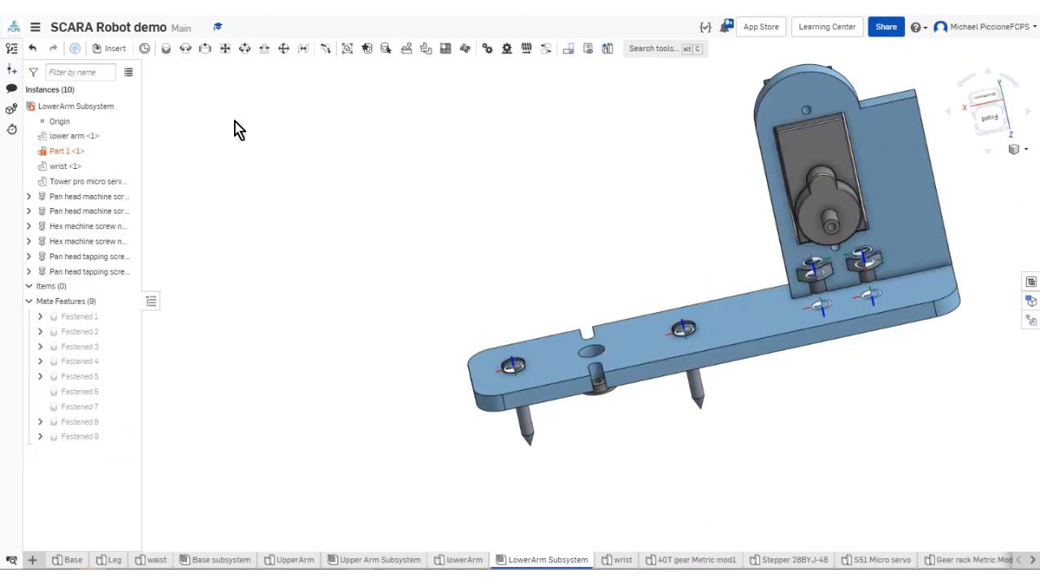
# Step: Insert a #2 pan head tapping screw from the standard content directly into the servo's upper mounting hole on the upright plate
pyautogui.click(119, 49)
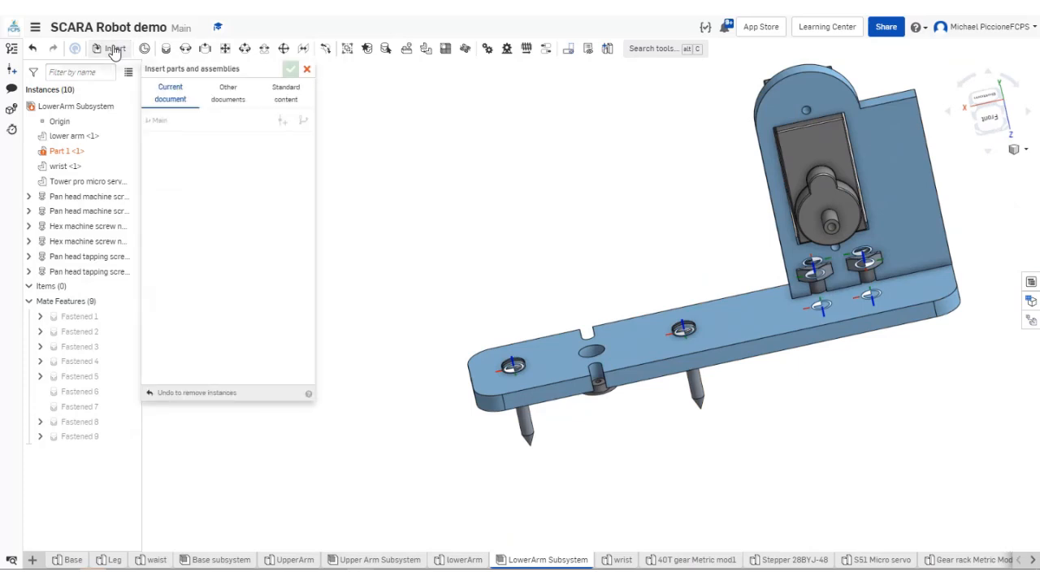
pyautogui.click(289, 96)
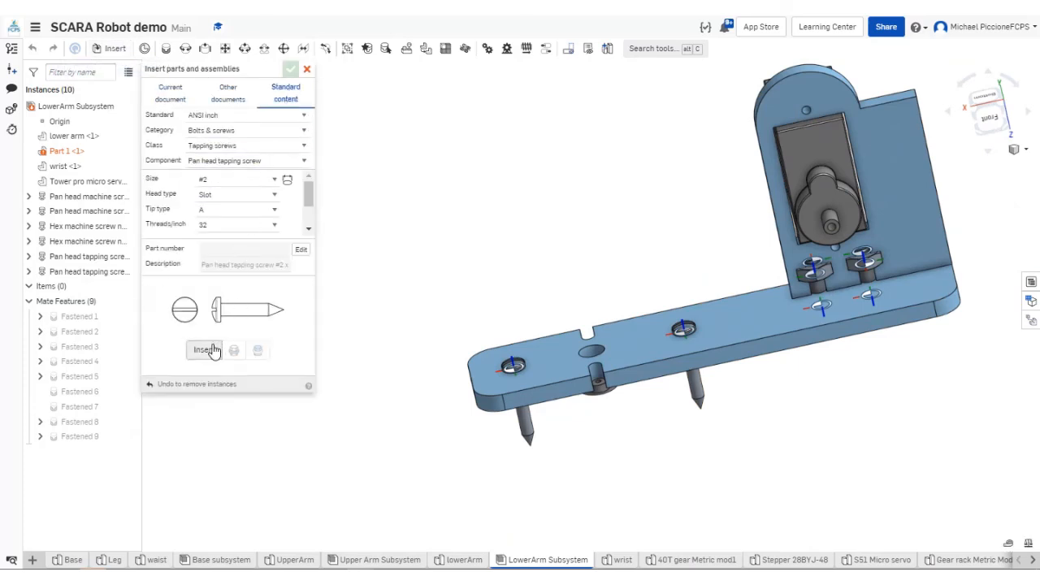
pyautogui.click(210, 349)
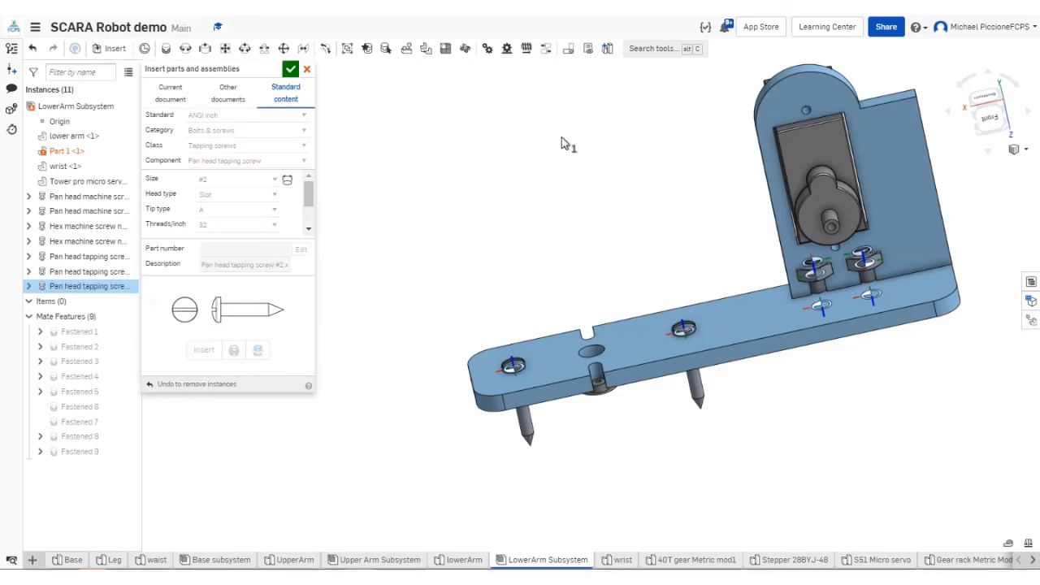
pyautogui.moveTo(563, 140); pyautogui.dragTo(495, 200, button='middle')
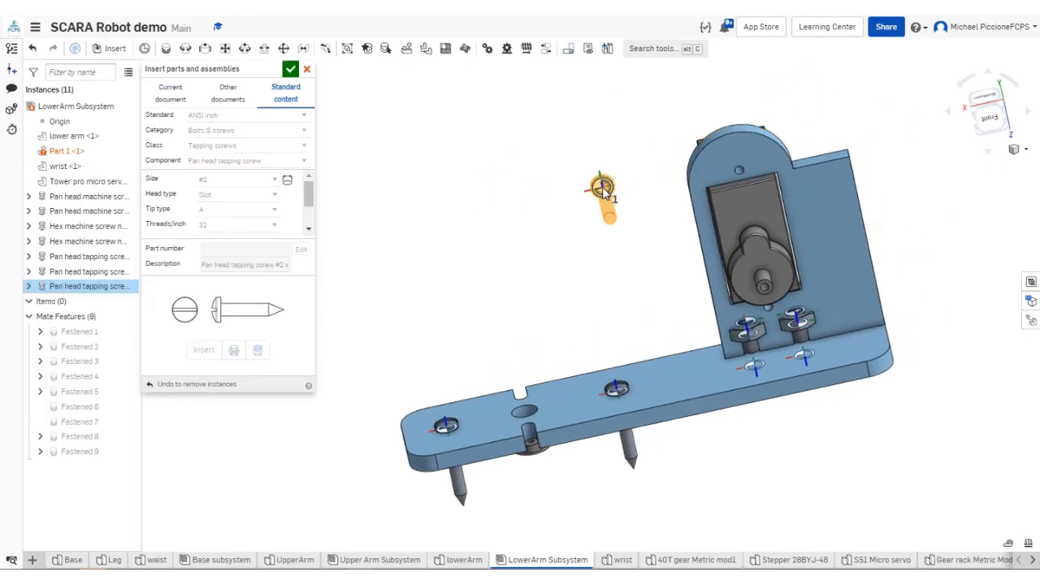
pyautogui.moveTo(601, 188); pyautogui.dragTo(721, 206, button='right')
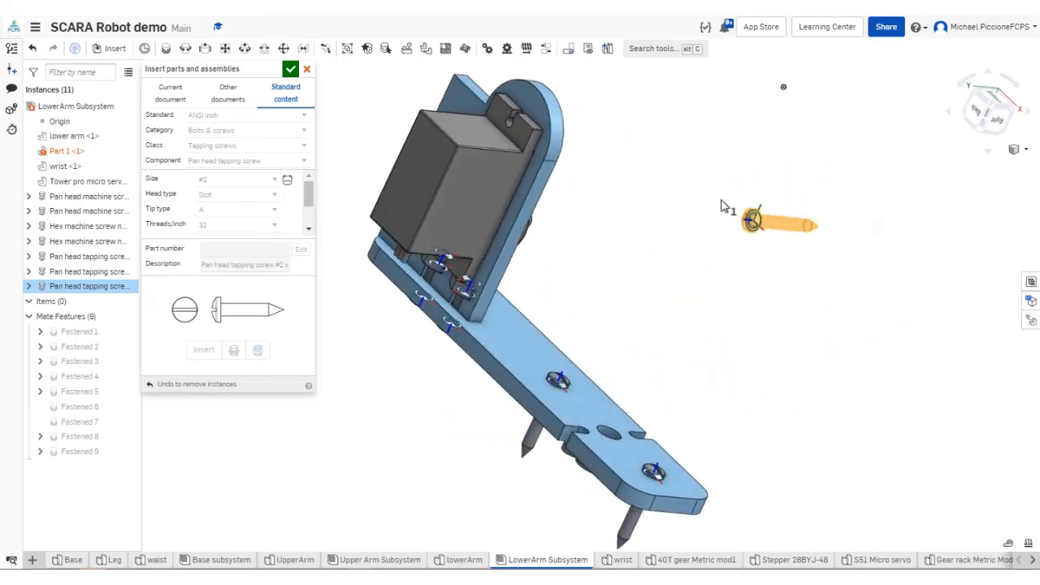
pyautogui.scroll(5, 500, 116)
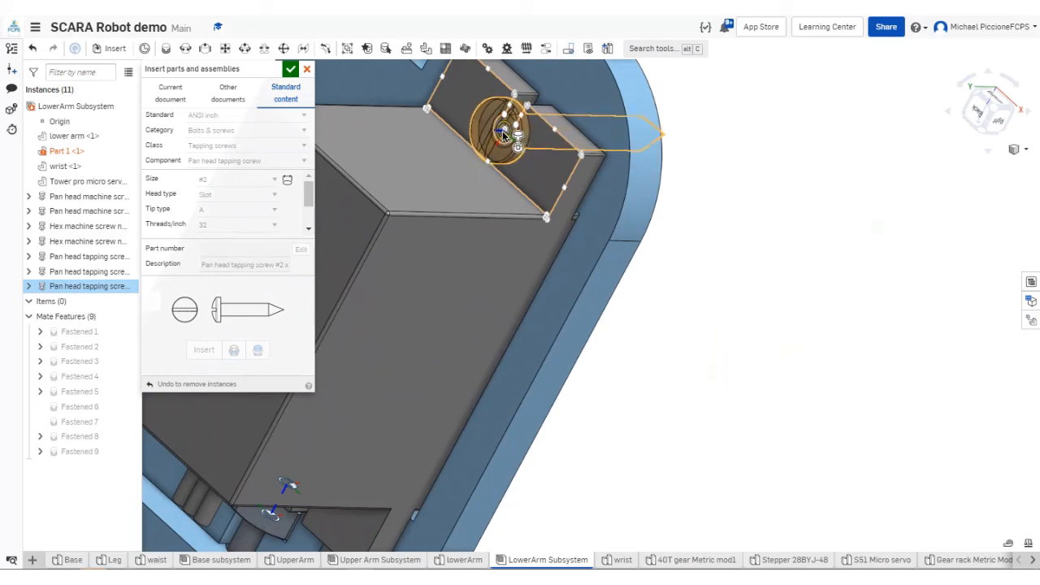
pyautogui.click(505, 132)
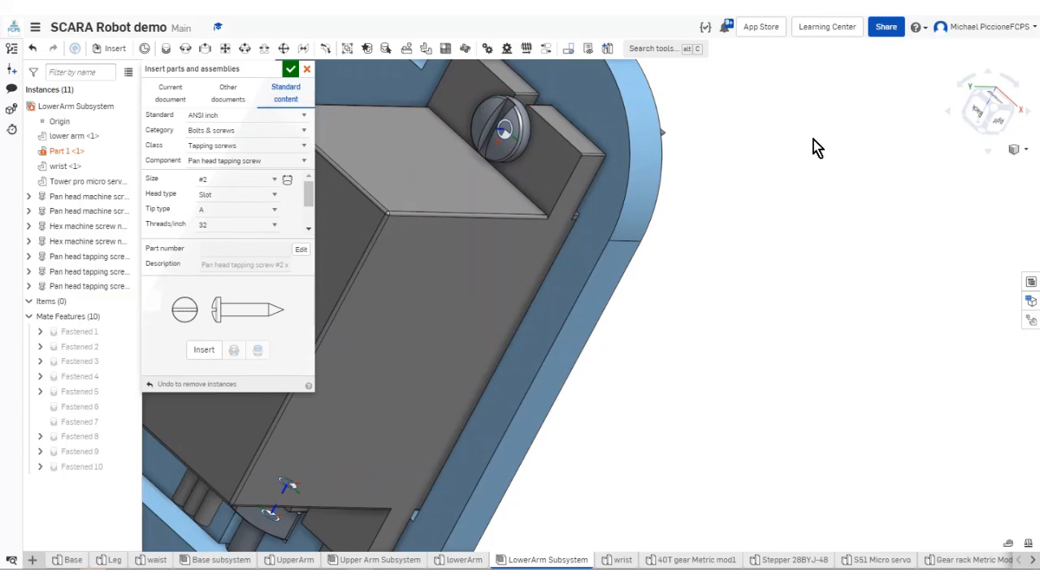
# Step: Insert another #2 pan head tapping screw into the servo's lower mounting hole and finish inserting parts
pyautogui.moveTo(813, 140); pyautogui.dragTo(746, 141, button='right')
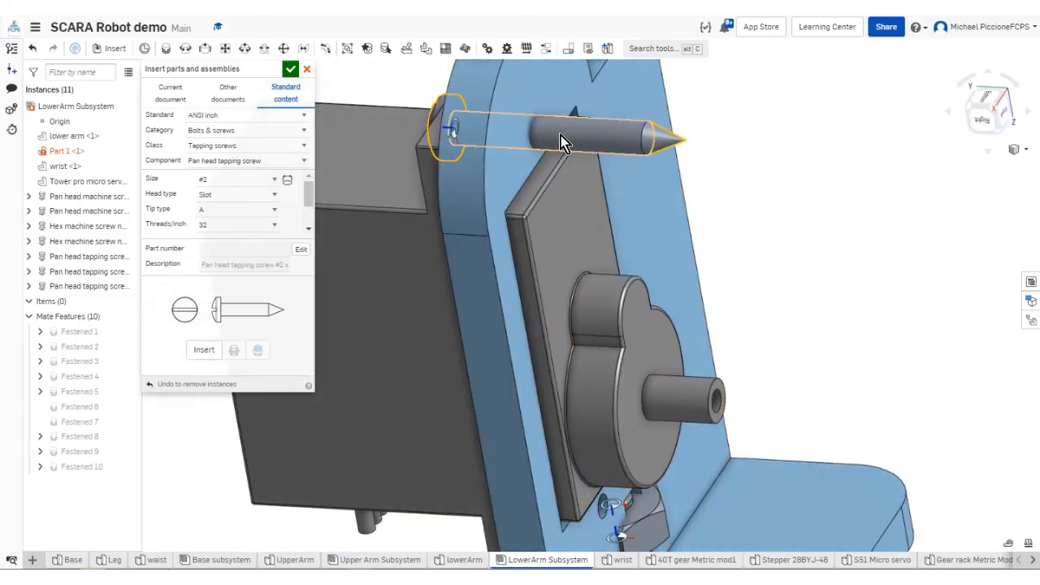
pyautogui.moveTo(544, 154); pyautogui.dragTo(613, 37, button='middle')
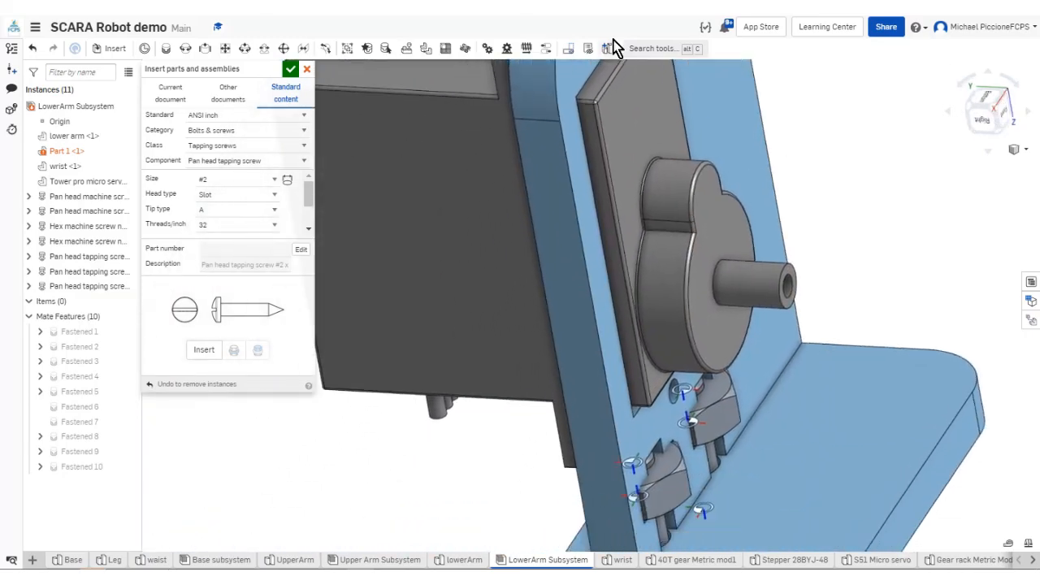
pyautogui.moveTo(504, 388); pyautogui.dragTo(304, 324, button='right')
pyautogui.click(204, 349)
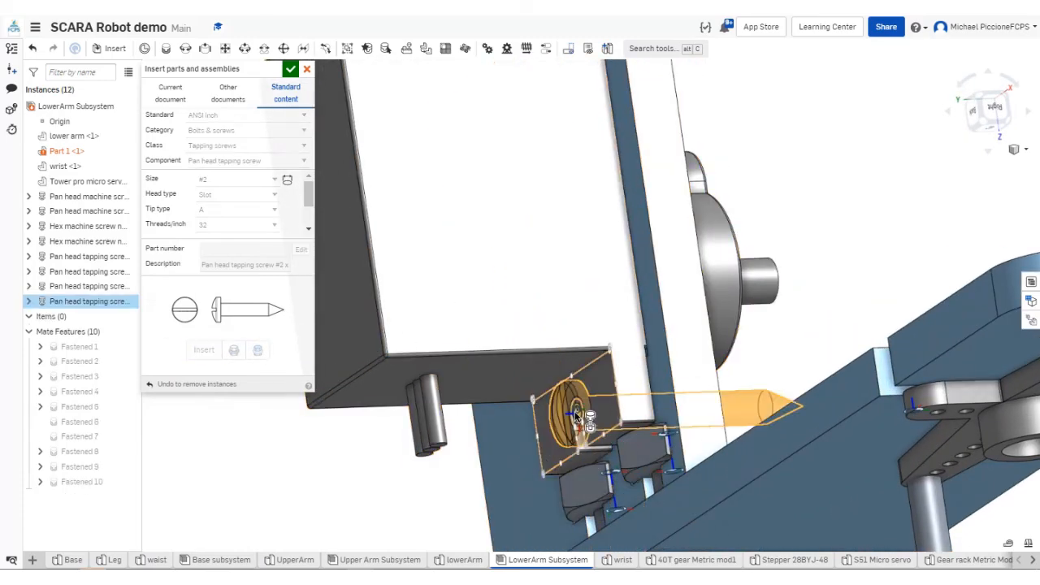
pyautogui.click(576, 416)
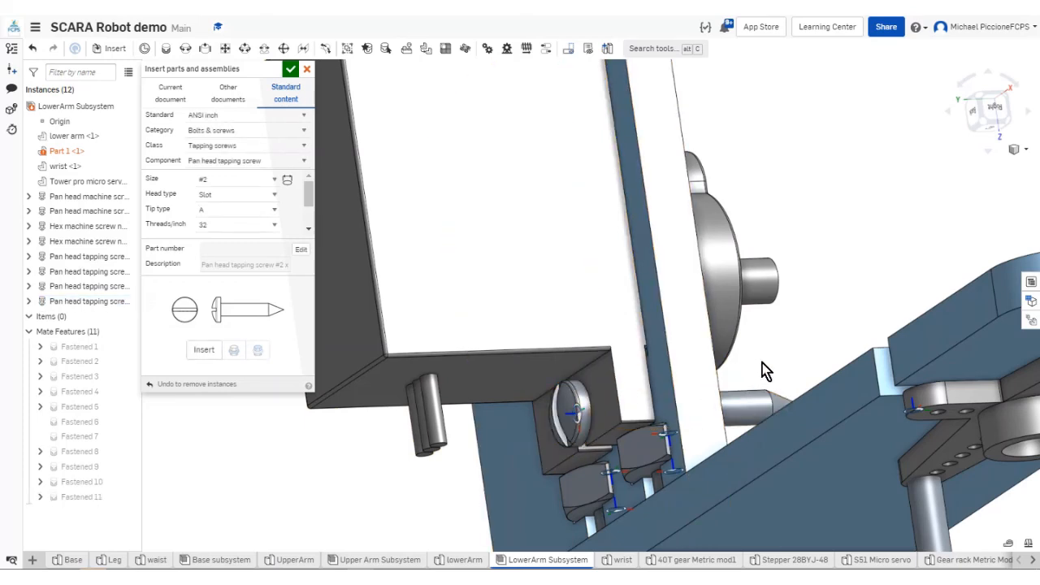
pyautogui.click(291, 69)
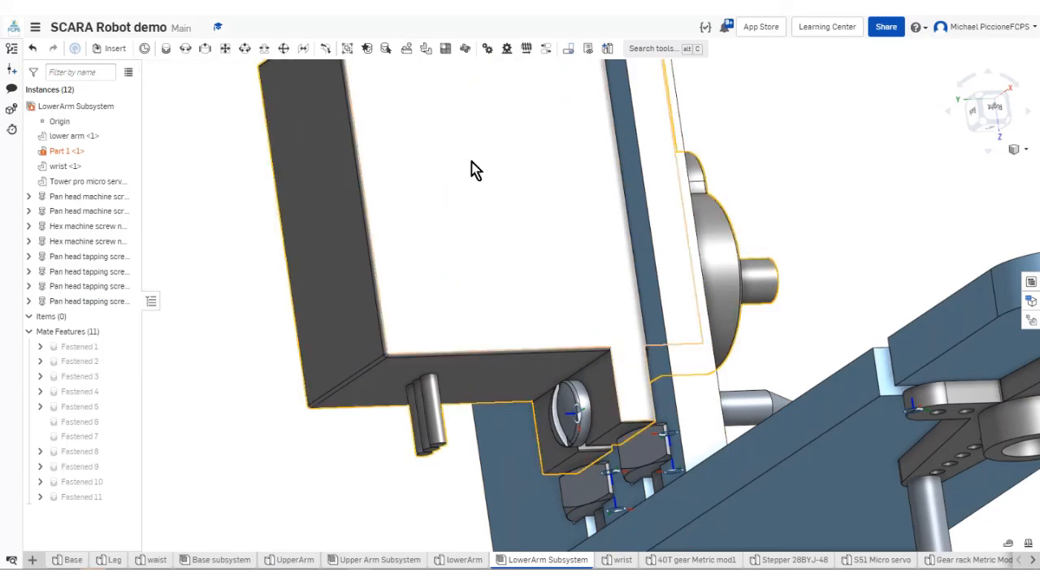
pyautogui.moveTo(915, 225); pyautogui.dragTo(875, 257, button='right')
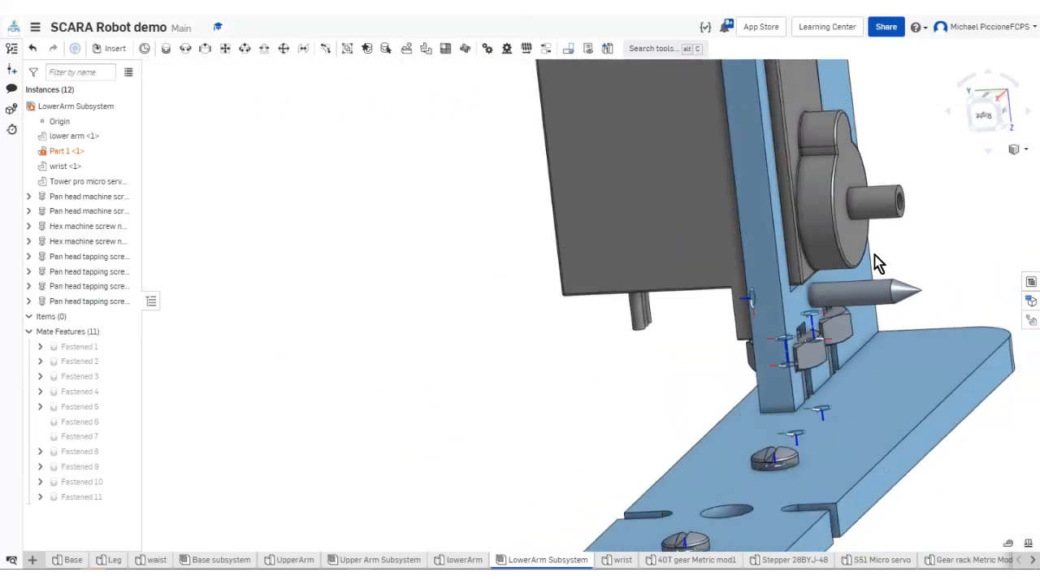
pyautogui.scroll(-5, 879, 255)
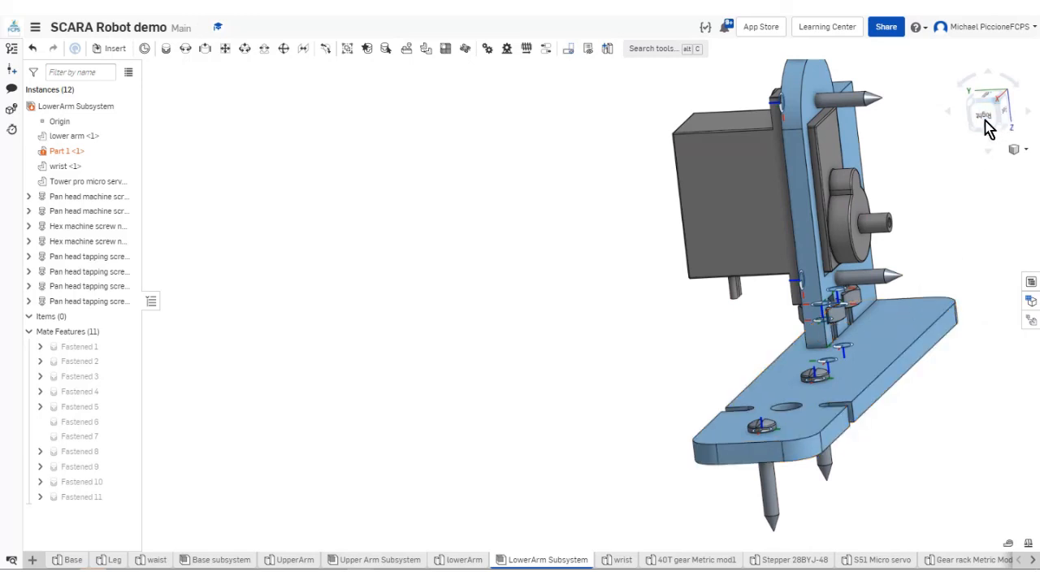
pyautogui.moveTo(802, 434); pyautogui.dragTo(590, 323, button='right')
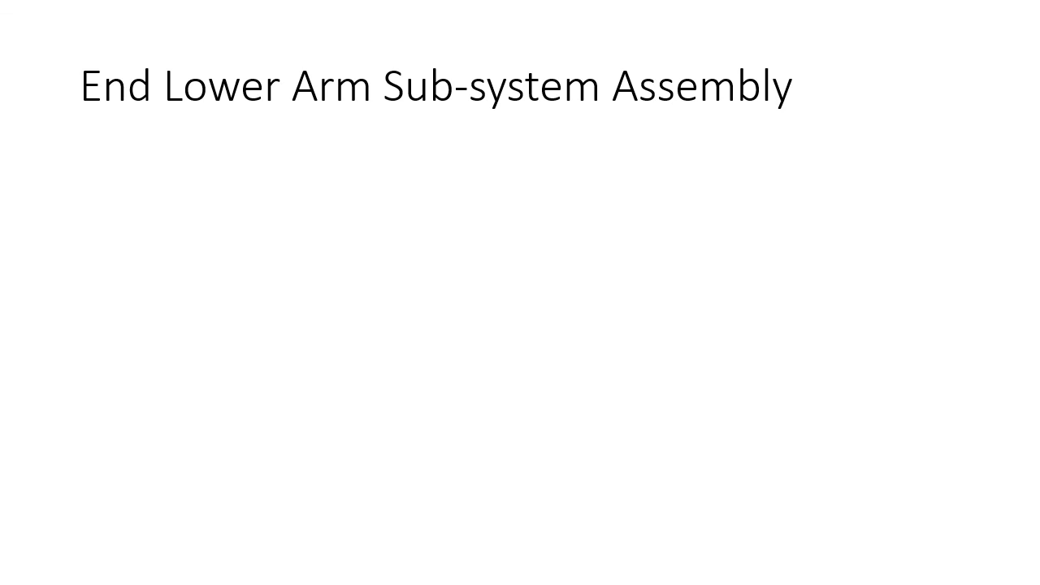
pyautogui.press('Right')
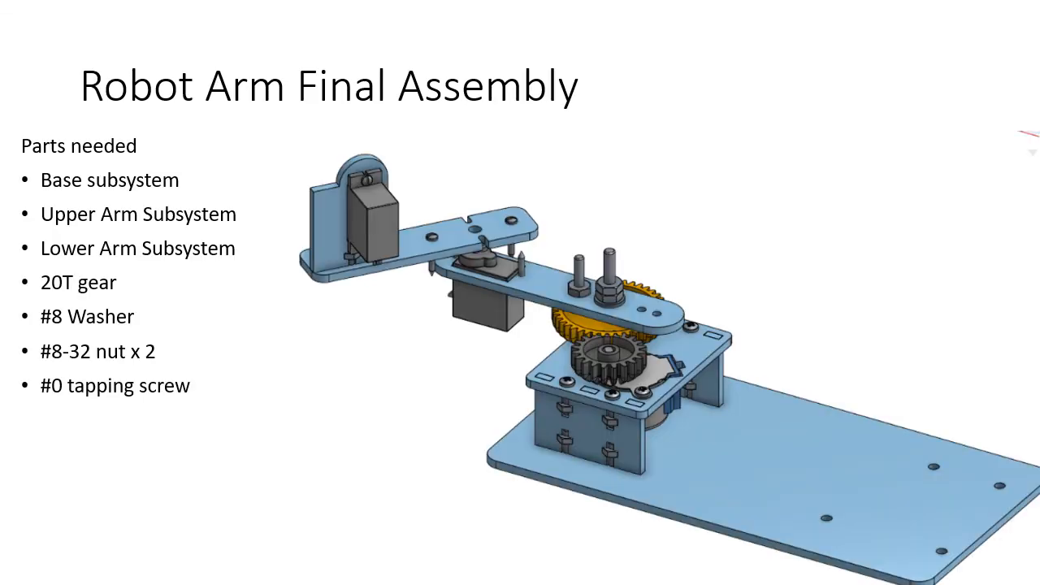
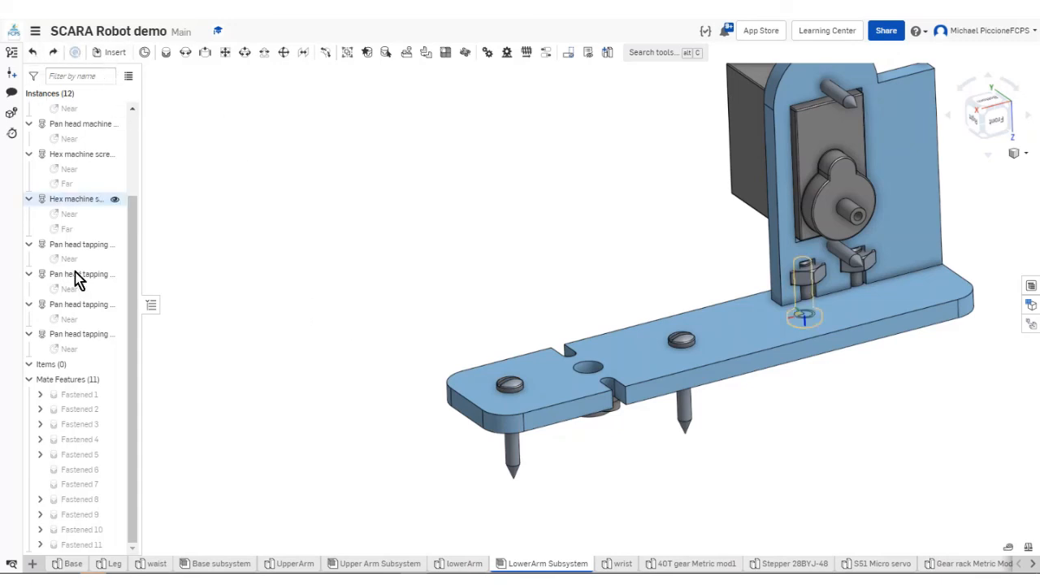
# Step: Create a new assembly in the document and rename it "Robot Final assembly"
pyautogui.click(32, 564)
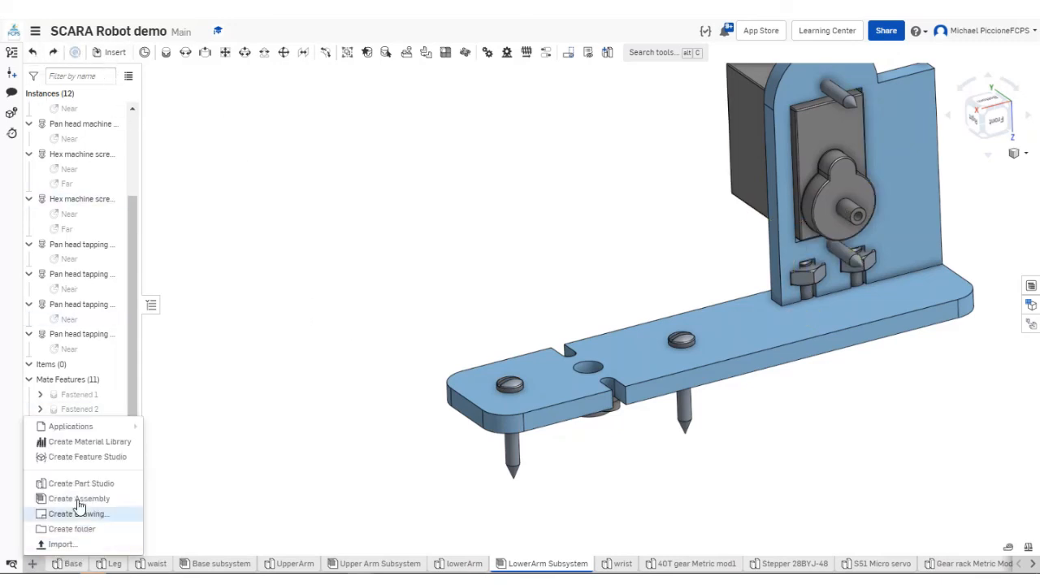
pyautogui.click(106, 500)
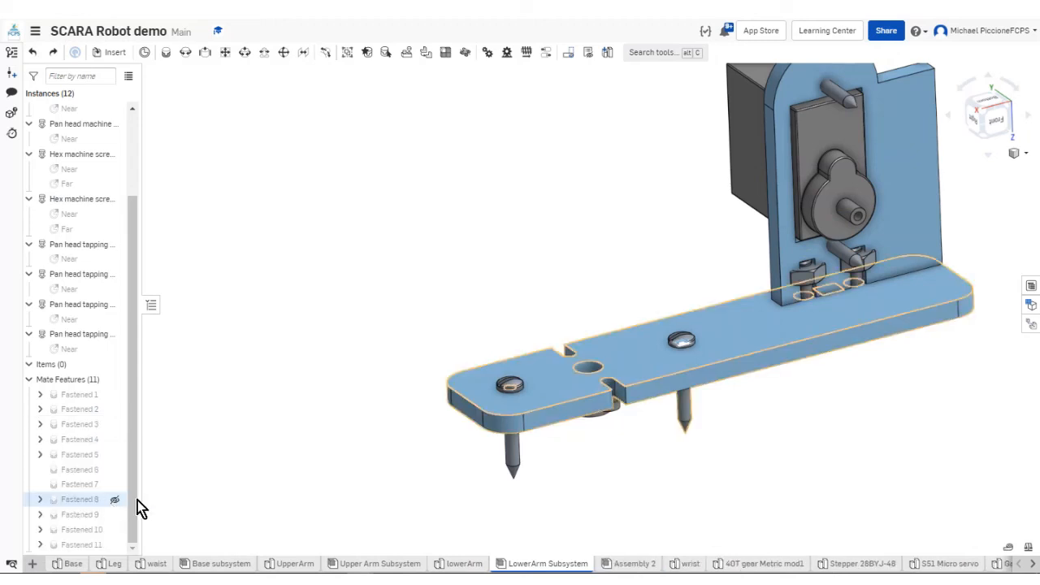
pyautogui.rightClick(625, 566)
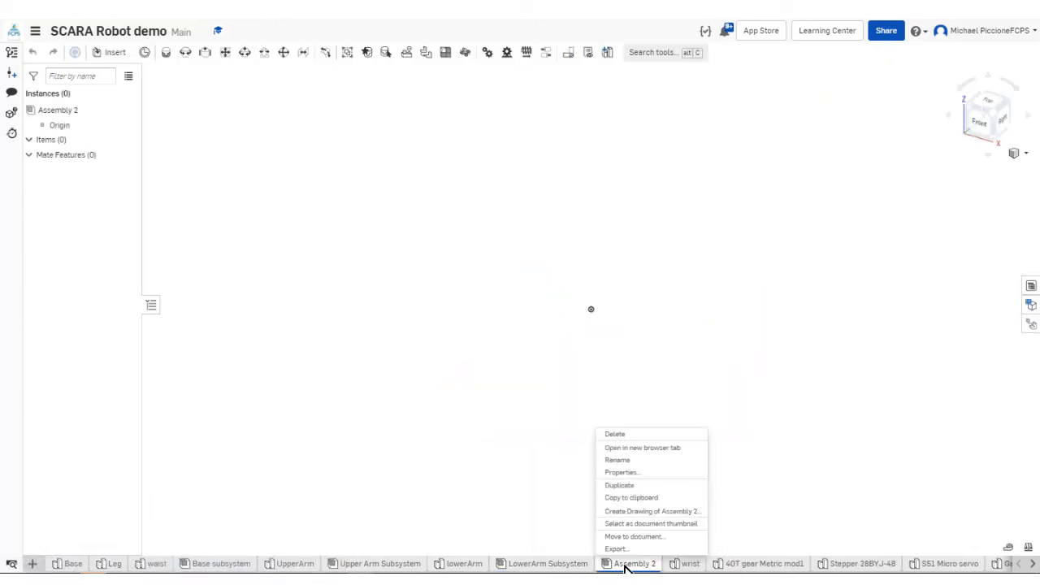
pyautogui.click(628, 459)
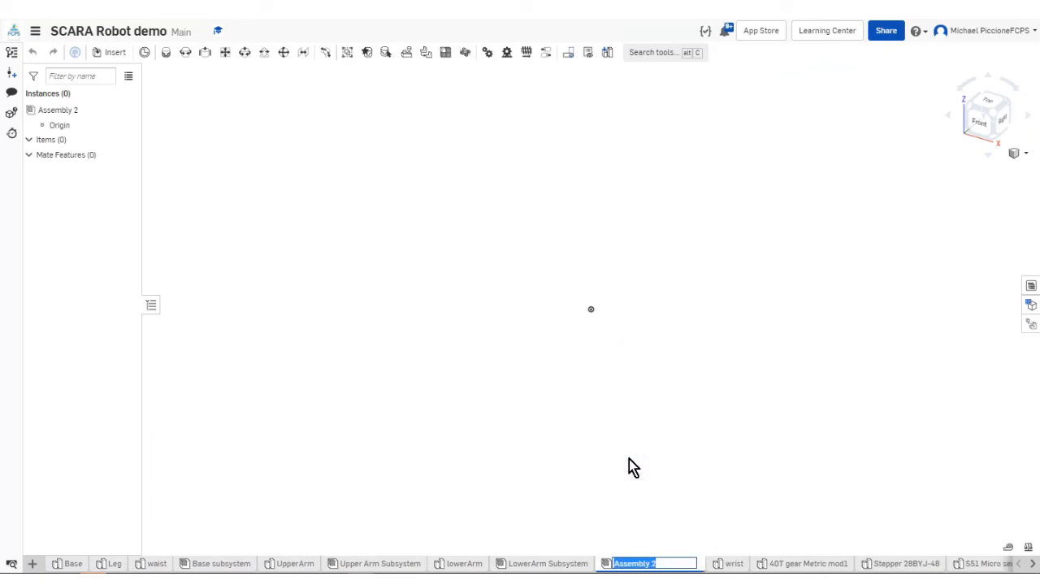
pyautogui.write('Robot Final assemb')
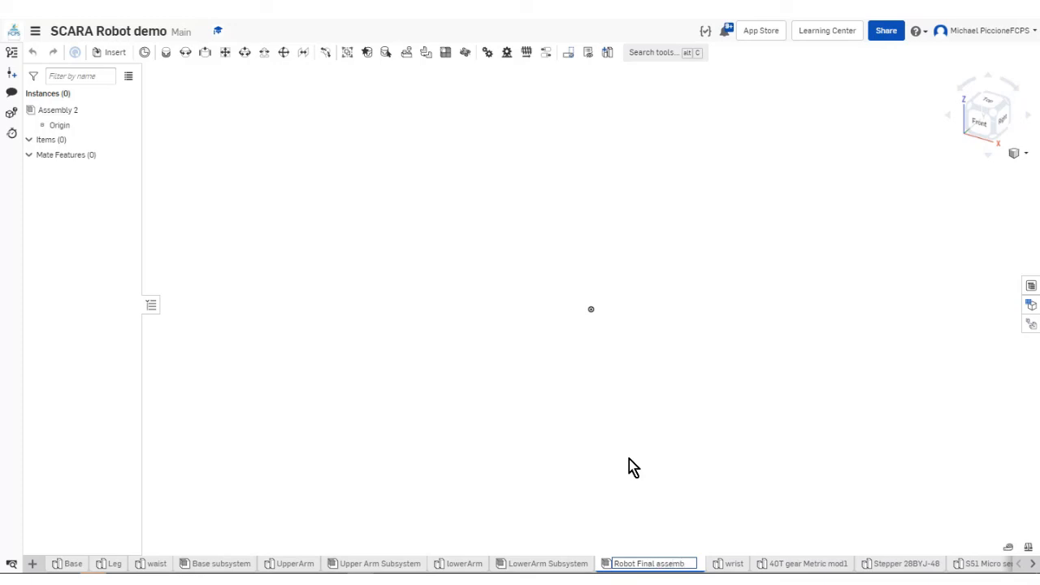
pyautogui.write('ly')
pyautogui.press('Return')
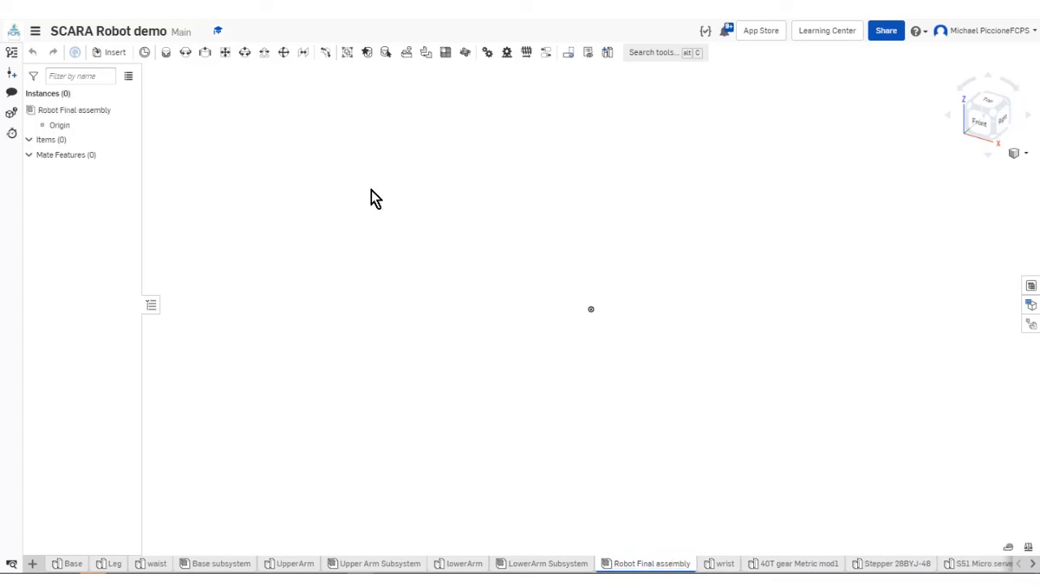
# Step: Insert the Base subsystem from the current document's assemblies into the empty assembly
pyautogui.click(115, 54)
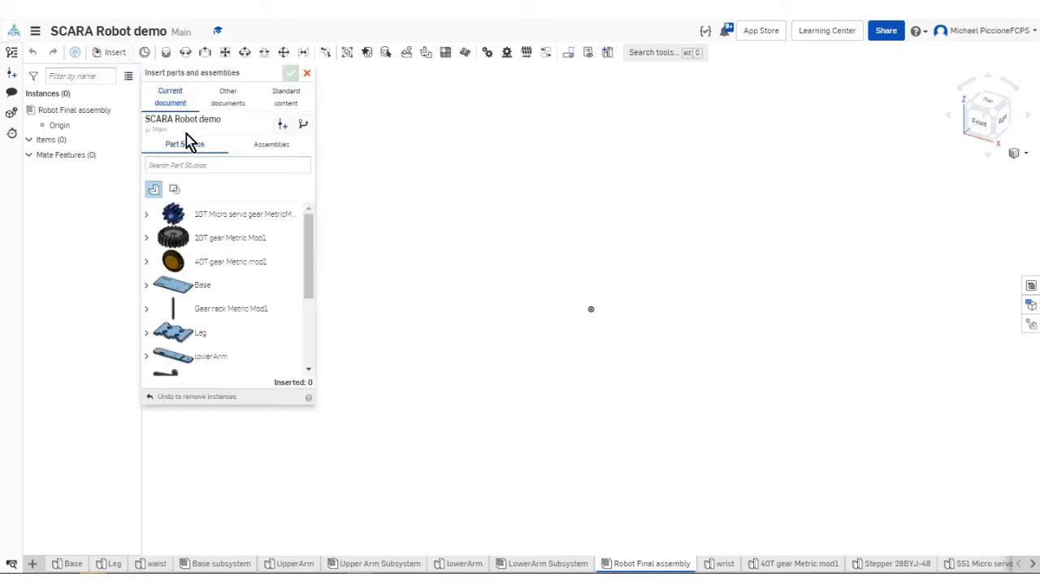
pyautogui.click(270, 154)
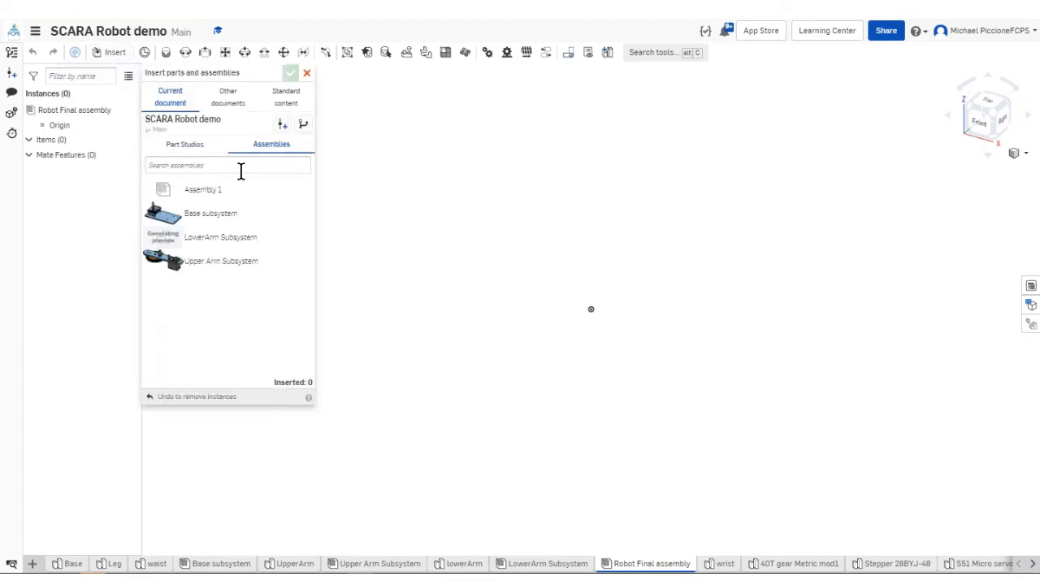
pyautogui.click(209, 223)
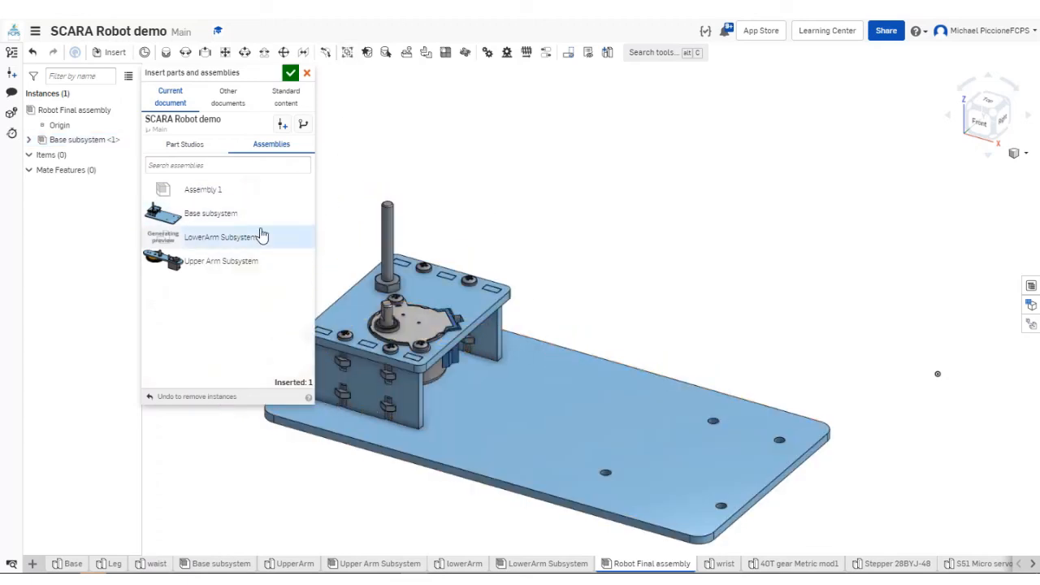
# Step: Insert the LowerArm Subsystem and the Upper Arm Subsystem from the current document's assemblies, placing them freely beside and above the base
pyautogui.click(227, 245)
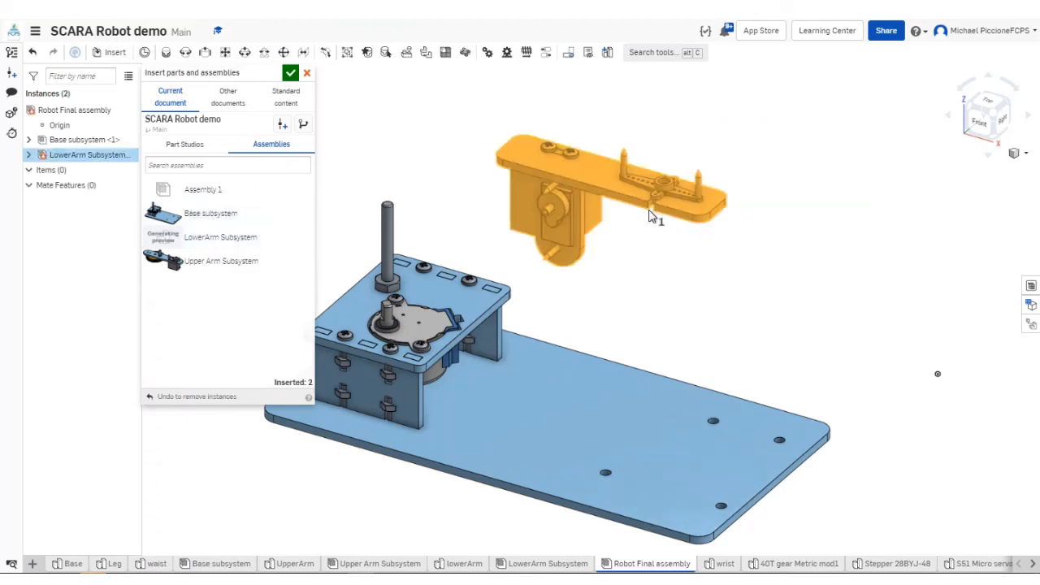
pyautogui.click(900, 241)
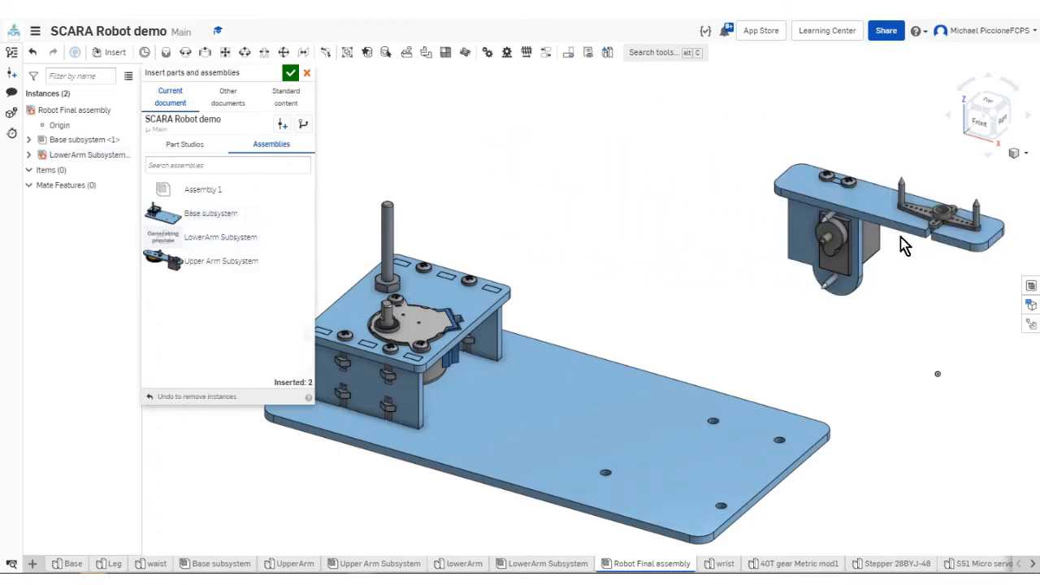
pyautogui.click(218, 269)
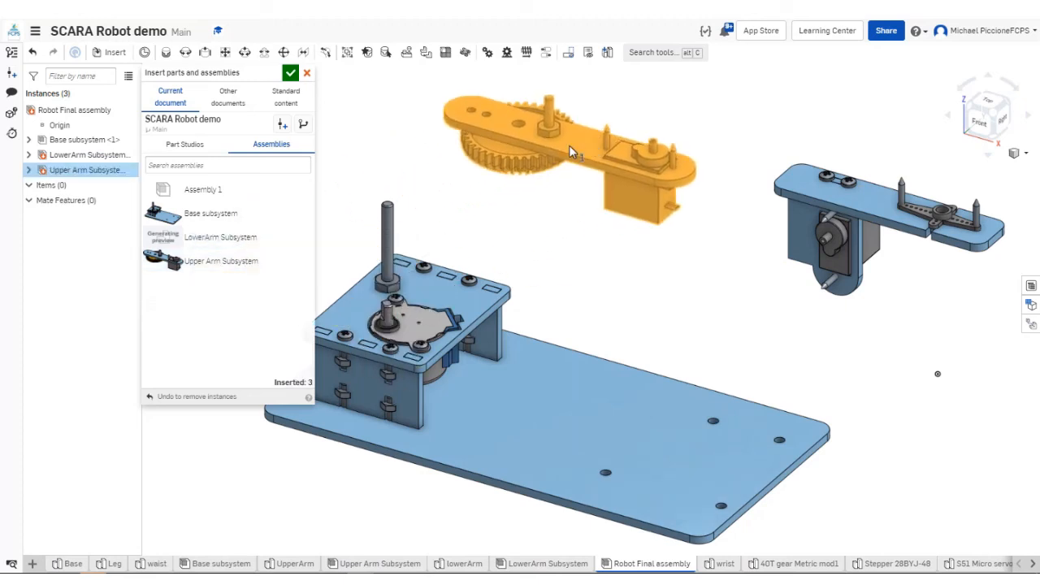
pyautogui.click(570, 148)
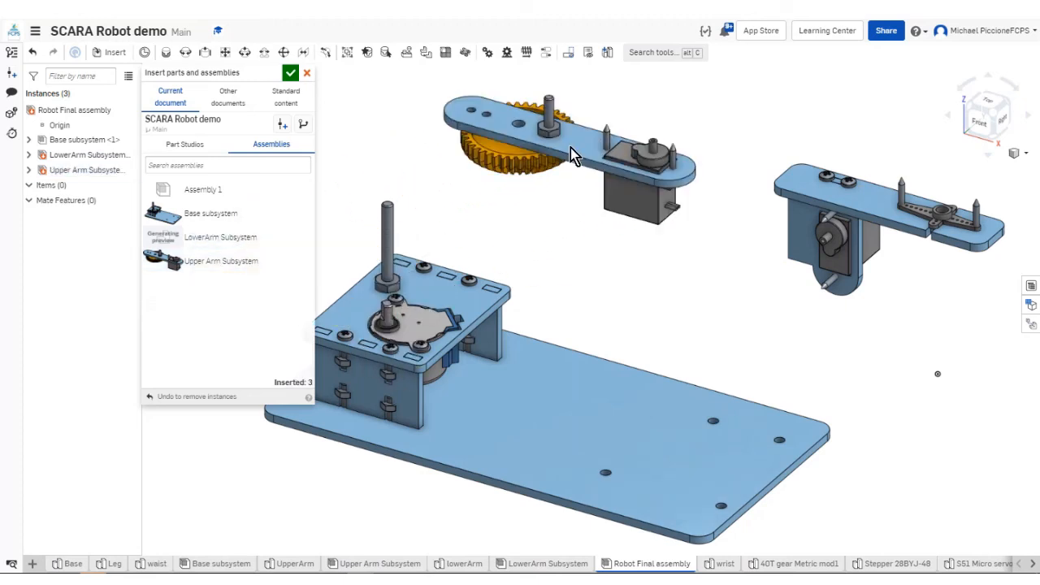
# Step: Insert the 20T gear Metric Mod1 part beside the base plate and leave part insertion, restoring the cancelled insertions
pyautogui.click(166, 144)
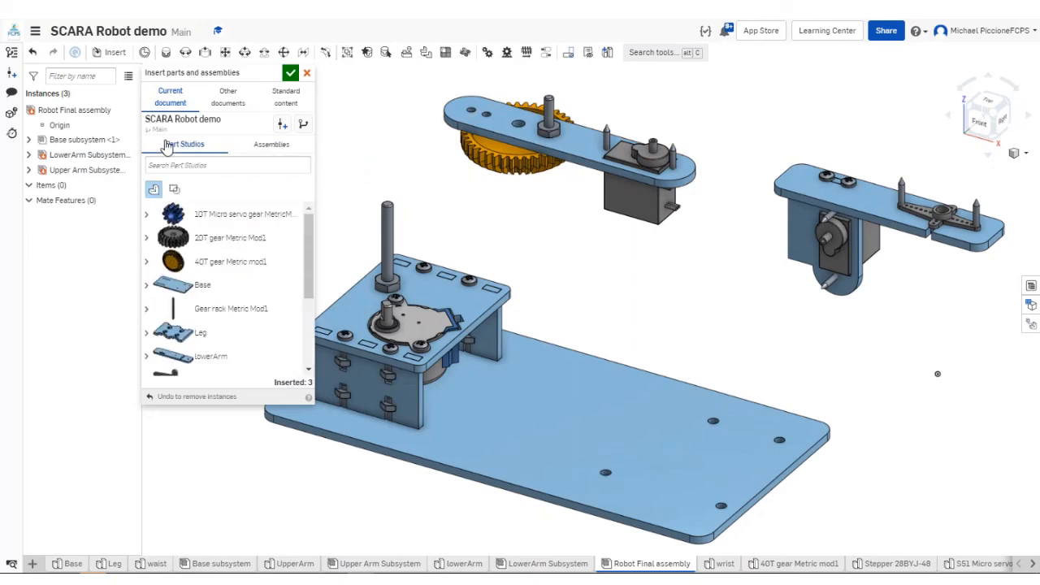
pyautogui.click(210, 241)
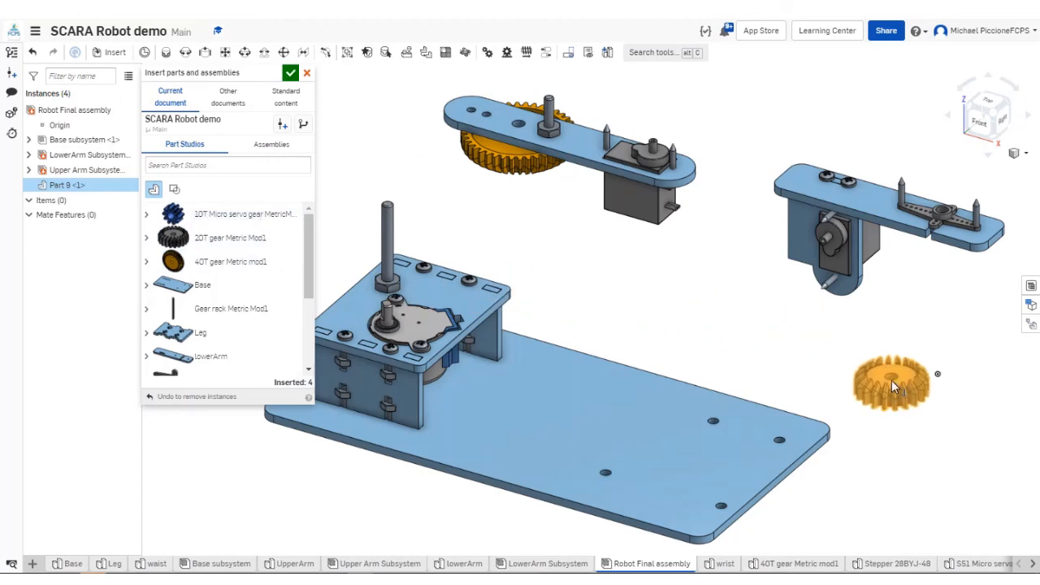
pyautogui.click(891, 383)
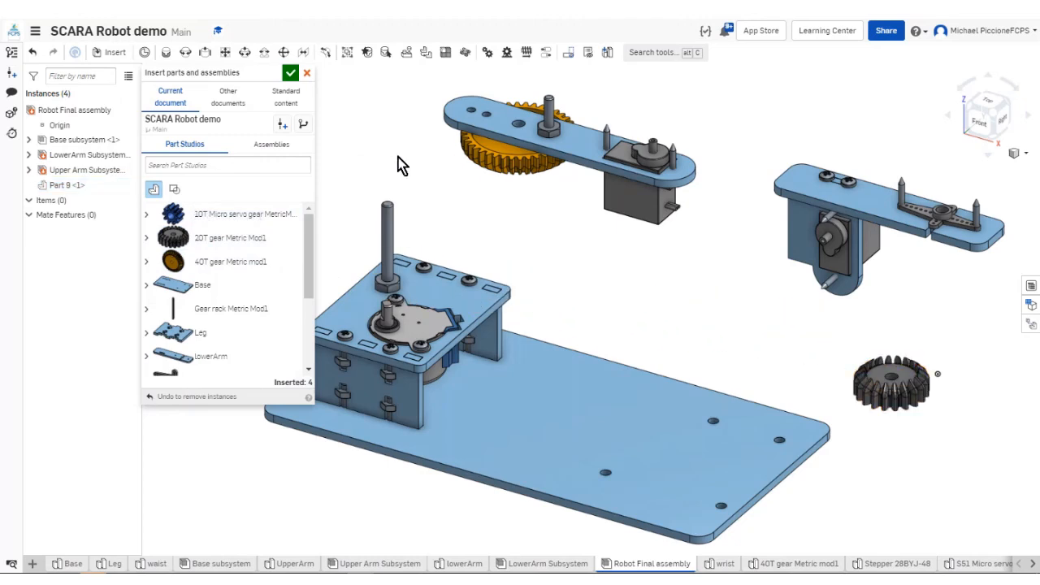
pyautogui.click(307, 74)
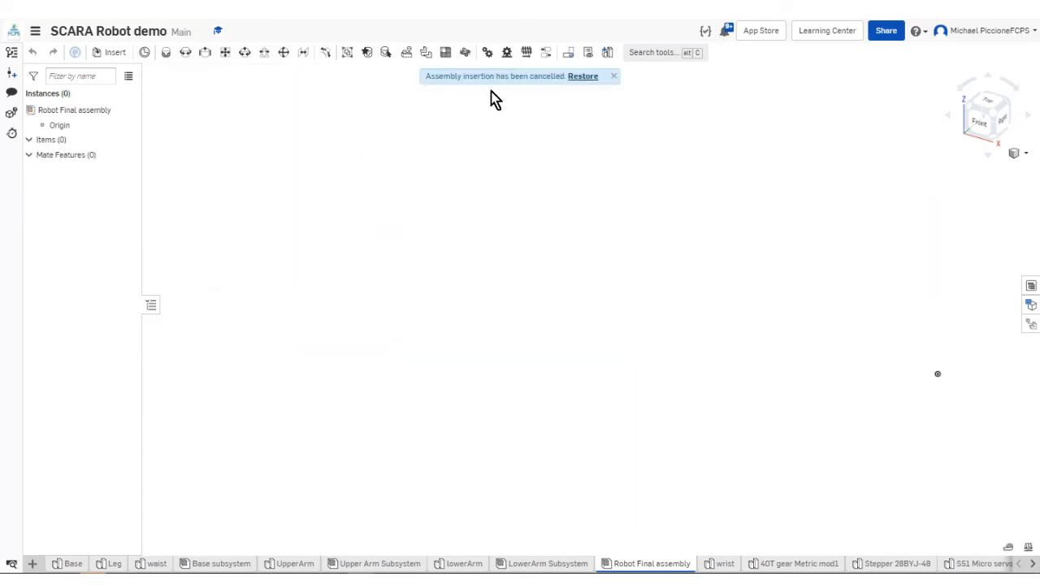
pyautogui.click(585, 76)
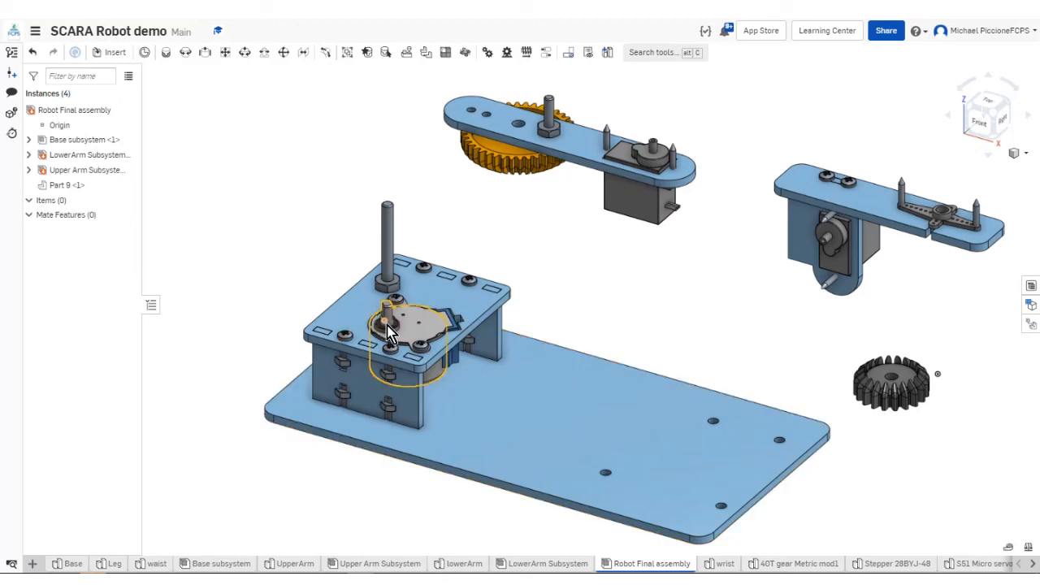
# Step: Start a Revolute mate using the centre of the 20T gear's hub bore as its first mate connector
pyautogui.click(186, 54)
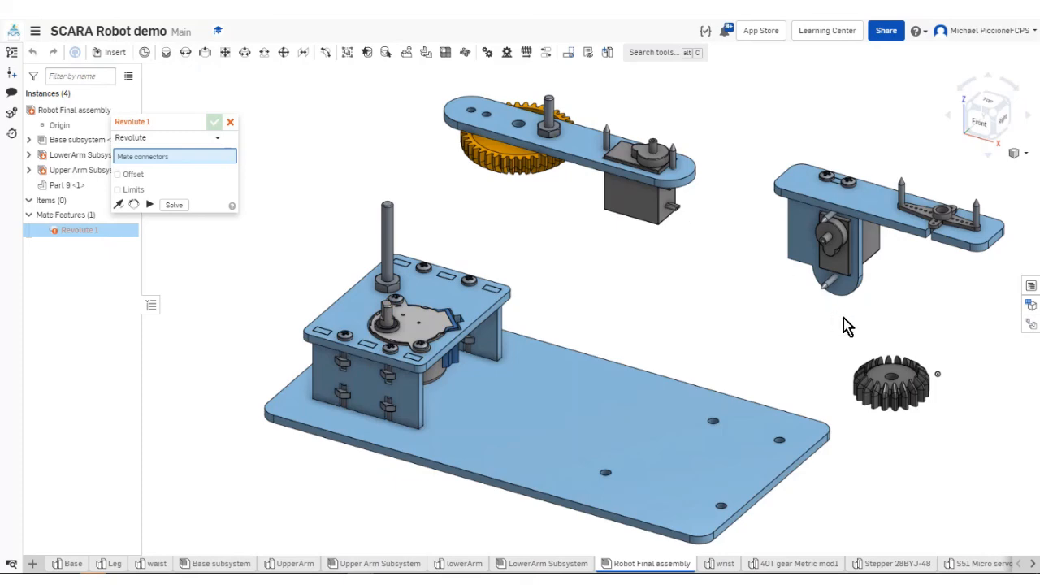
pyautogui.moveTo(900, 340); pyautogui.dragTo(878, 229, button='right')
pyautogui.scroll(2, 876, 232)
pyautogui.scroll(-4, 875, 239)
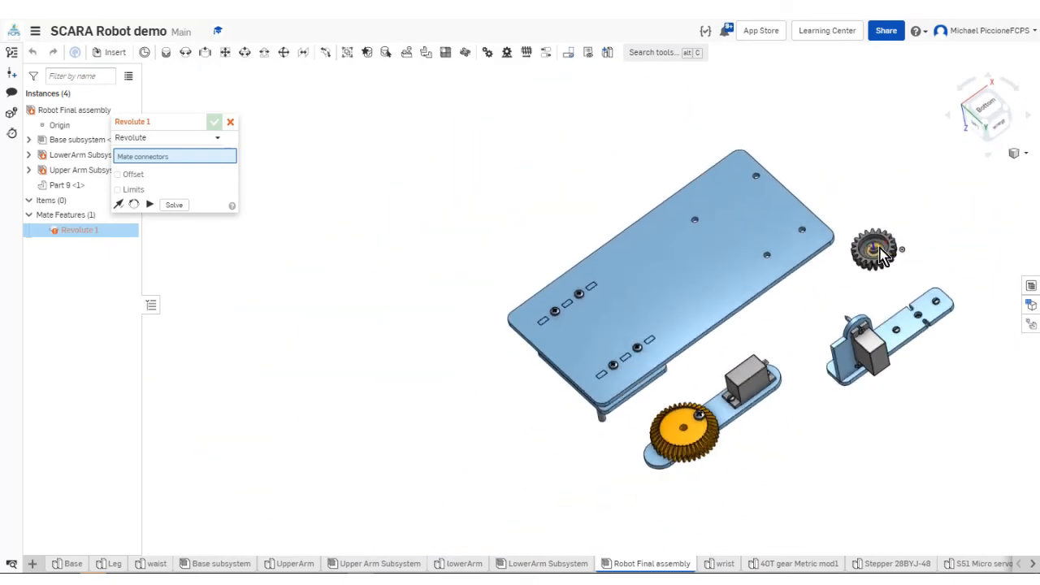
pyautogui.scroll(8, 871, 252)
pyautogui.scroll(2, 869, 255)
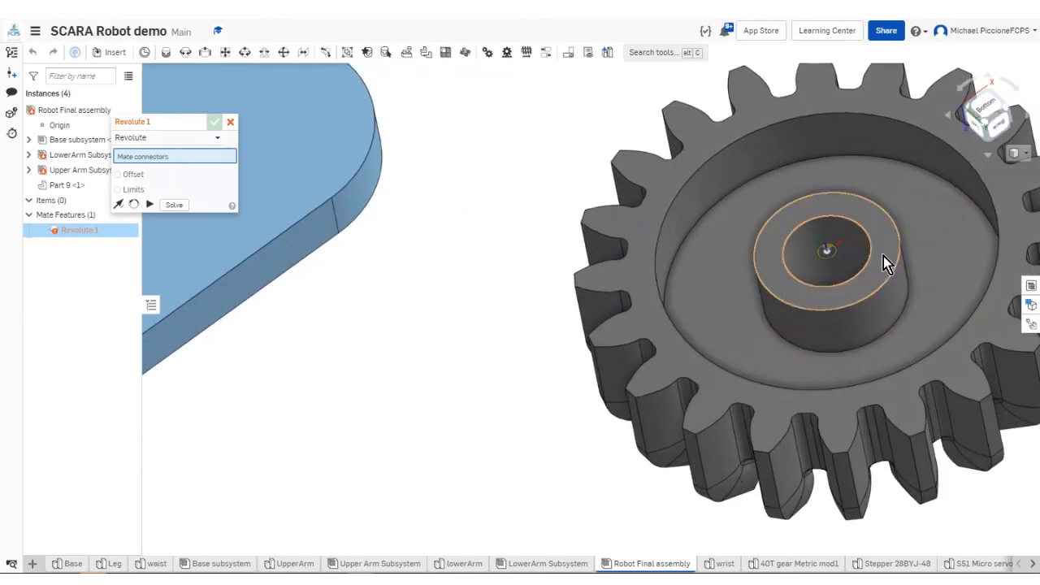
pyautogui.click(830, 251)
pyautogui.scroll(-5, 829, 248)
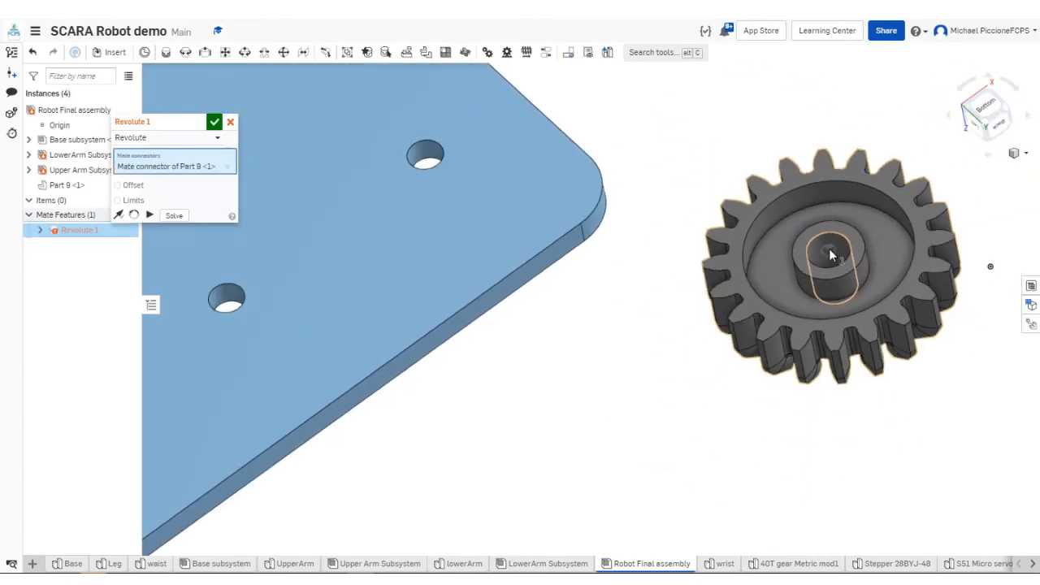
# Step: Mate the gear to the centre of the stepper motor shaft's top face and flip the gear's primary axis
pyautogui.scroll(-3, 829, 248)
pyautogui.moveTo(792, 207); pyautogui.dragTo(789, 352, button='right')
pyautogui.scroll(-5, 685, 318)
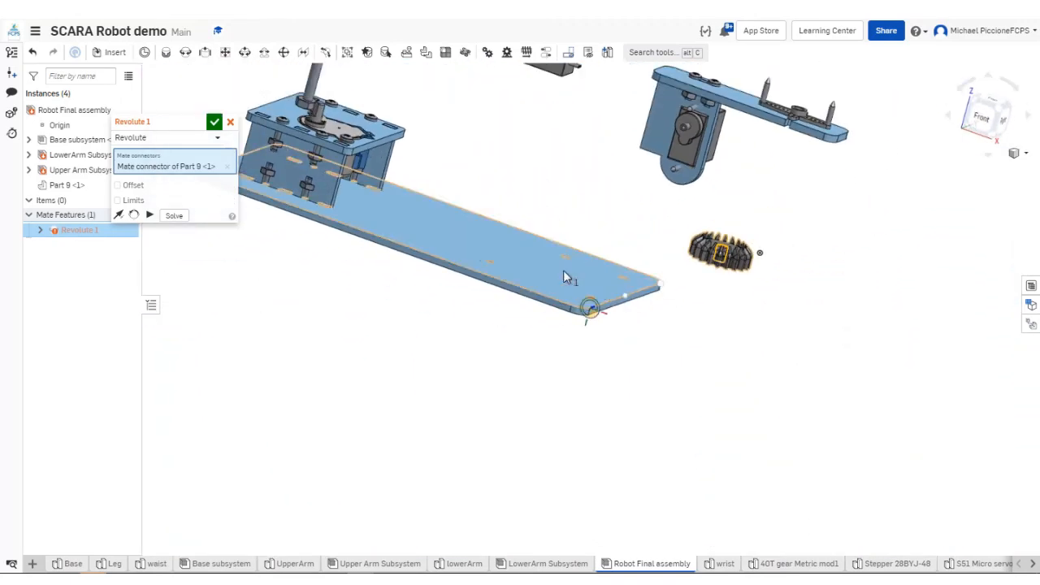
pyautogui.scroll(5, 398, 105)
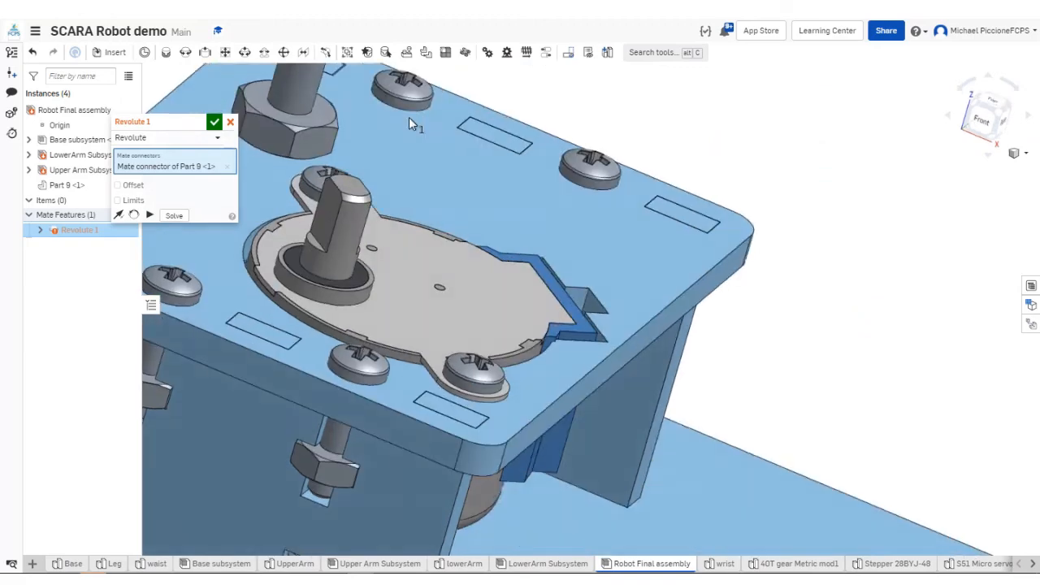
pyautogui.moveTo(409, 122); pyautogui.dragTo(407, 130, button='right')
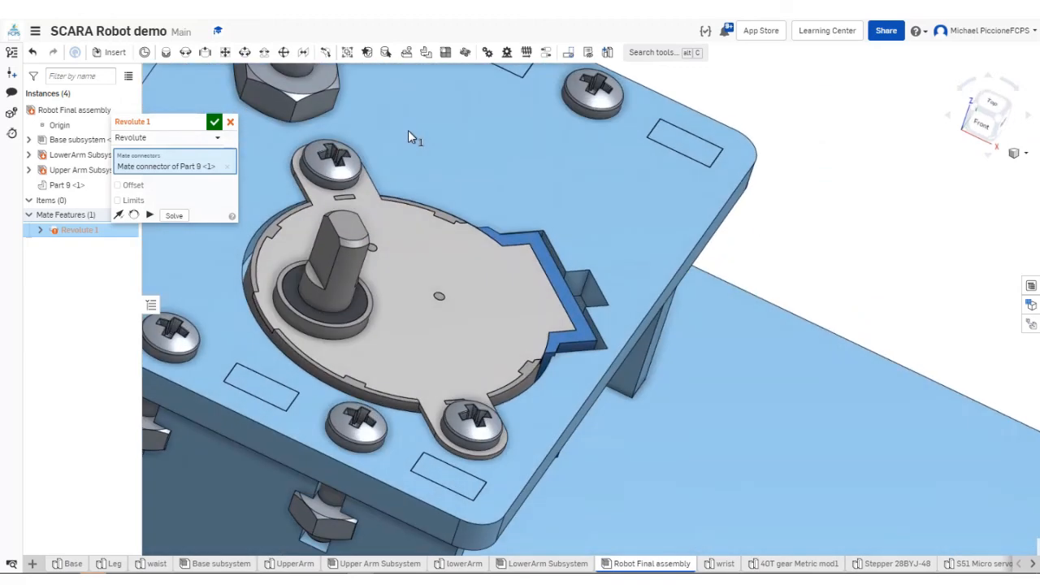
pyautogui.click(348, 230)
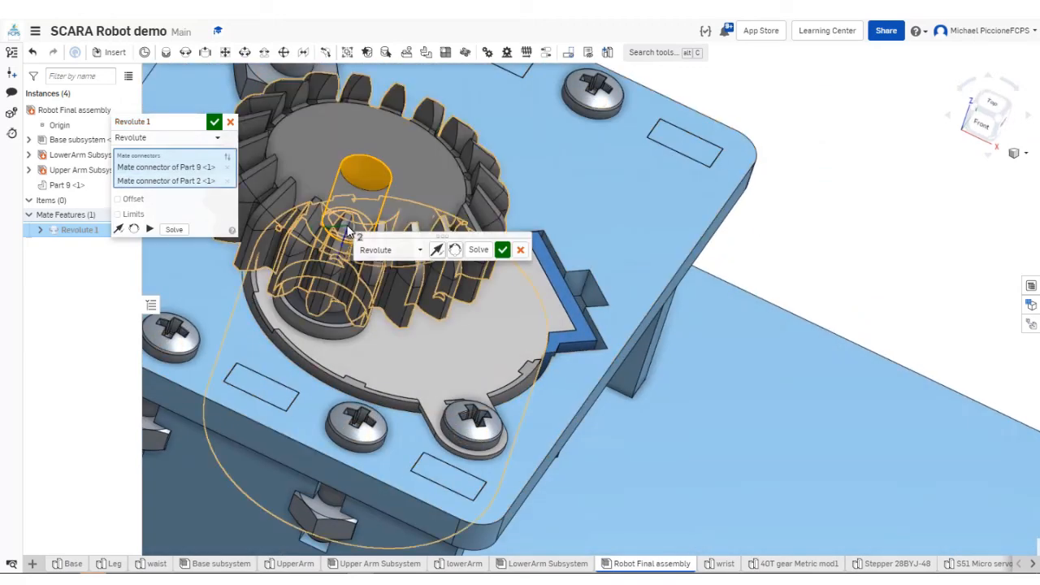
pyautogui.click(121, 229)
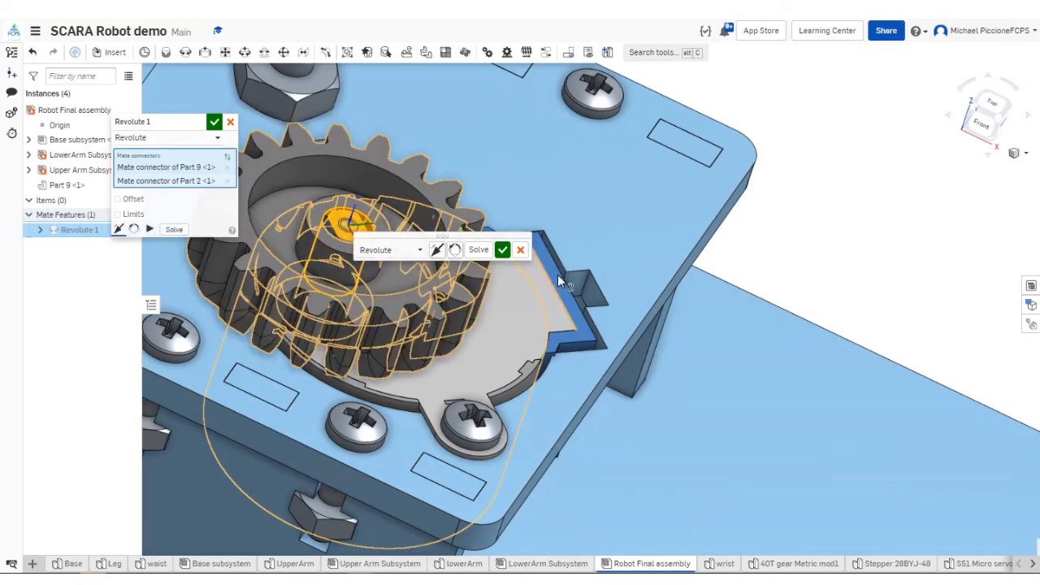
# Step: Check the gap between the gear teeth and the motor's mounting plate from the side and accept the Revolute mate
pyautogui.moveTo(558, 275); pyautogui.dragTo(563, 237, button='right')
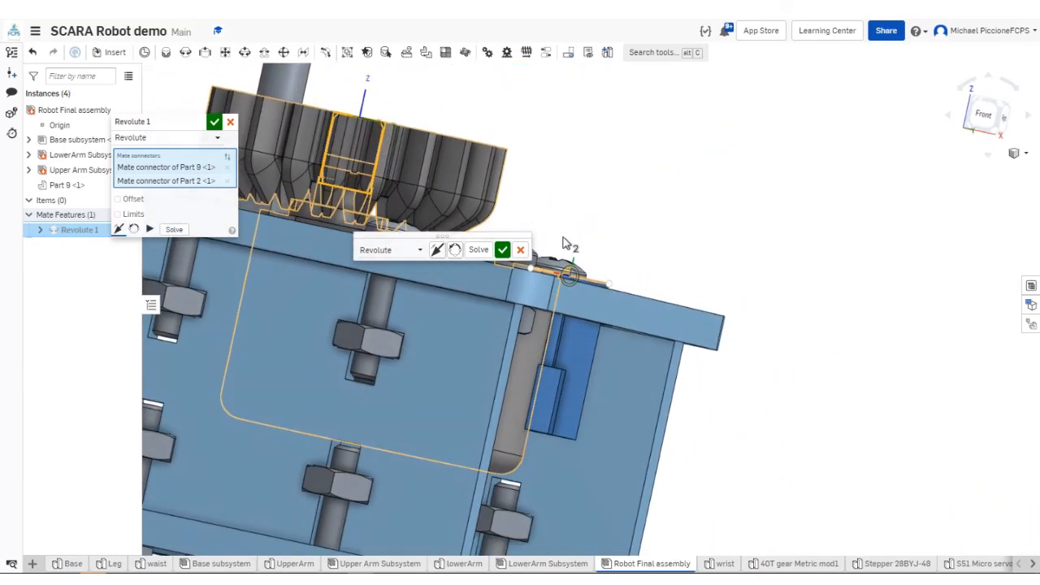
pyautogui.scroll(3, 333, 219)
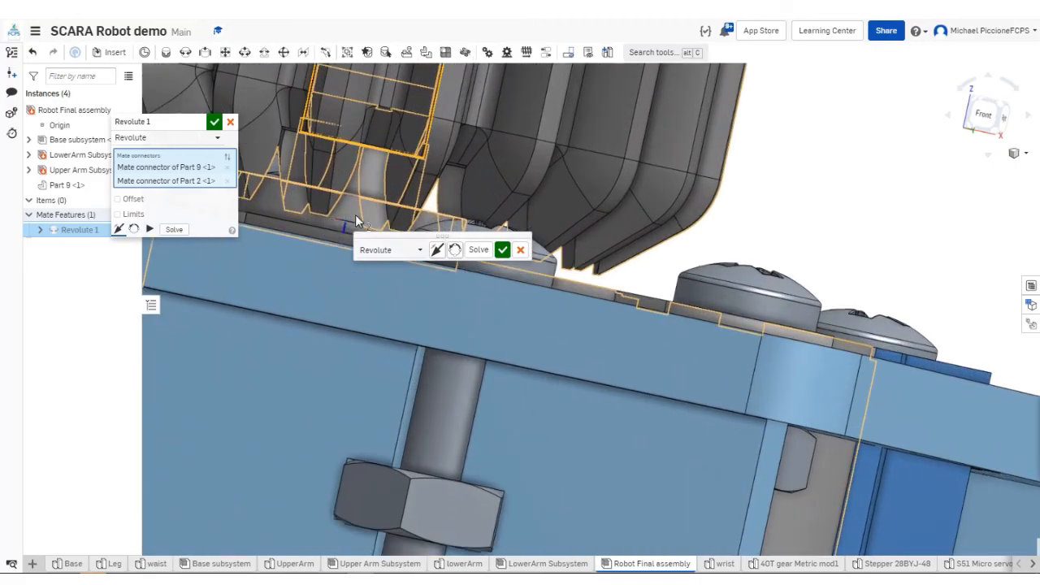
pyautogui.moveTo(356, 221); pyautogui.dragTo(454, 237, button='right')
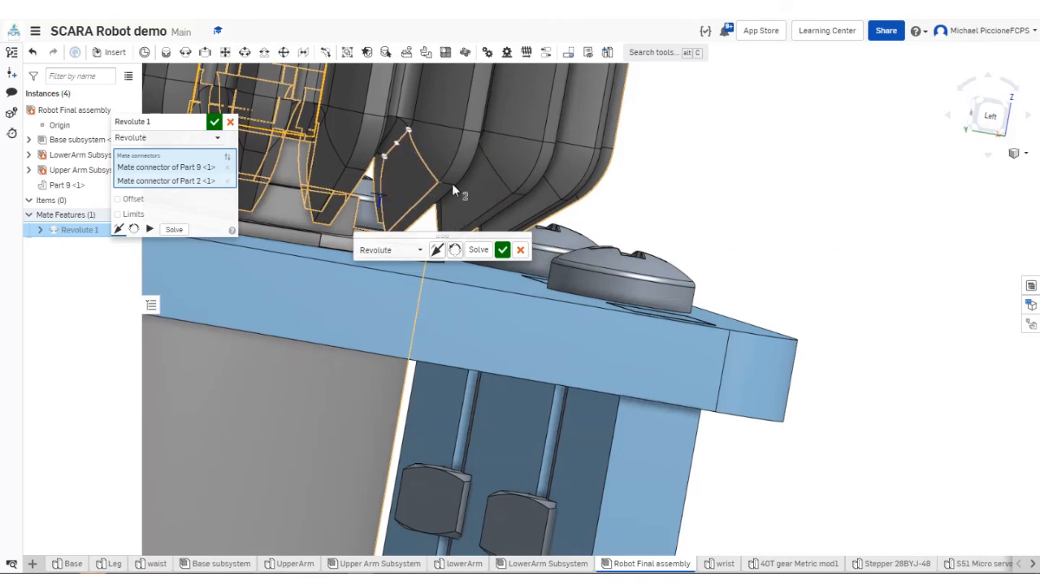
pyautogui.moveTo(452, 184); pyautogui.dragTo(699, 208, button='right')
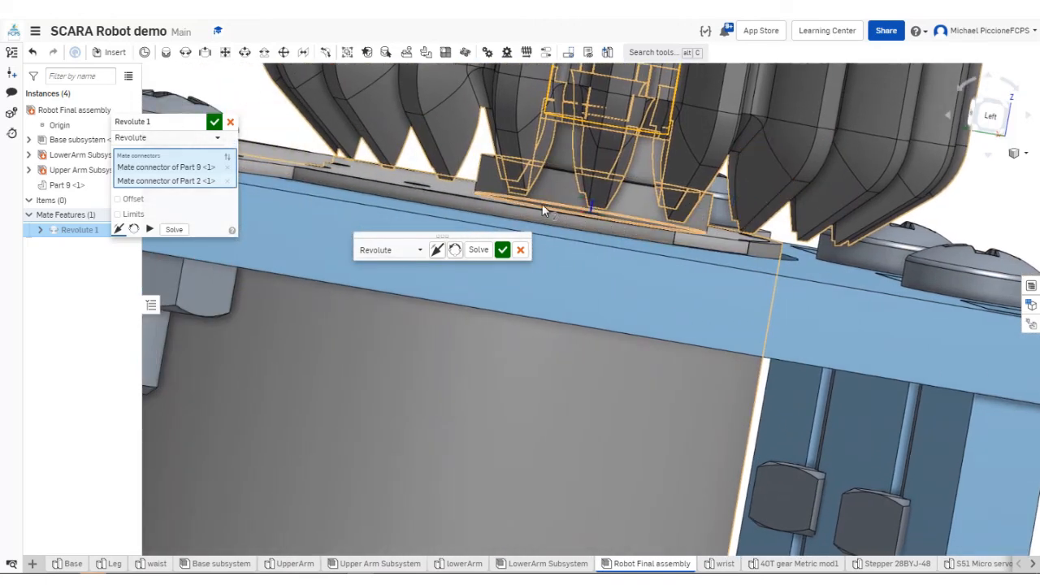
pyautogui.scroll(2, 484, 190)
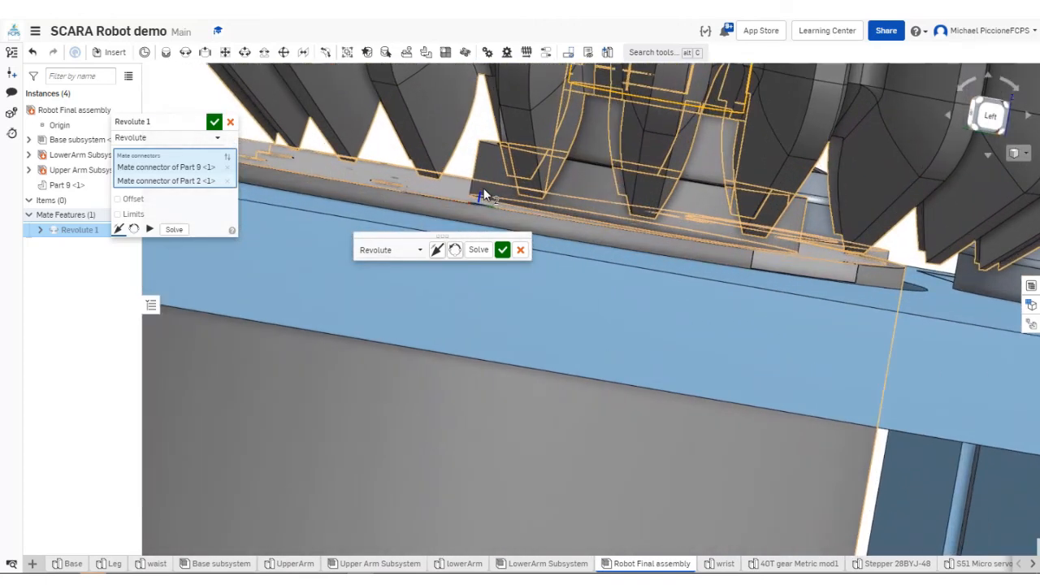
pyautogui.scroll(-4, 482, 196)
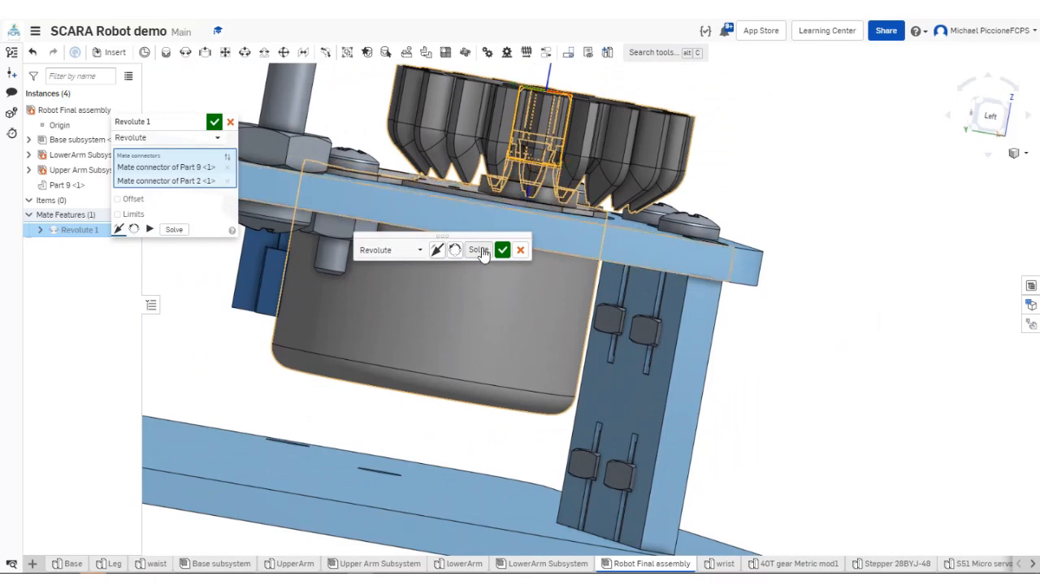
pyautogui.click(503, 250)
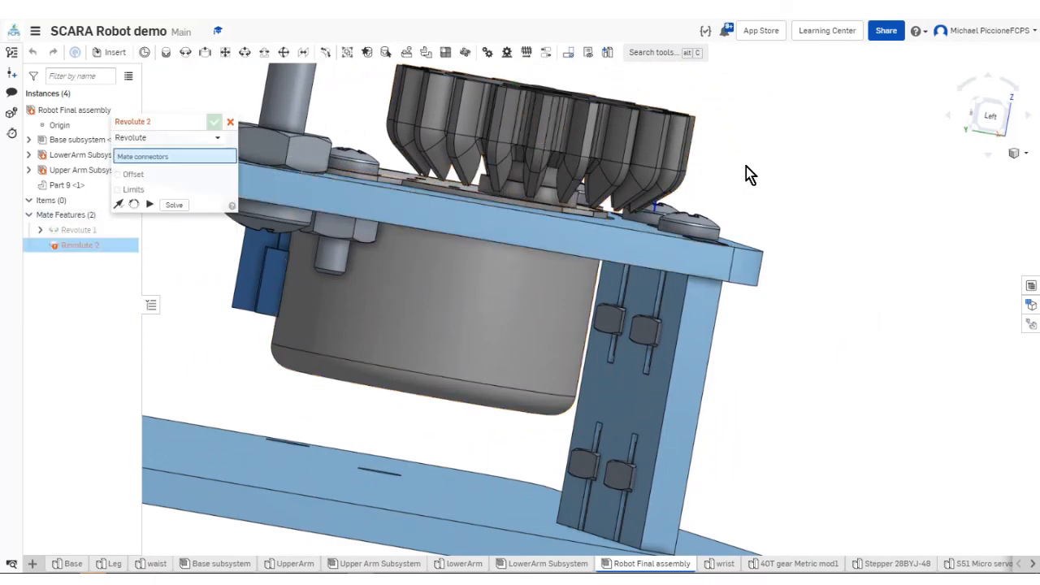
pyautogui.moveTo(747, 167); pyautogui.dragTo(719, 186, button='right')
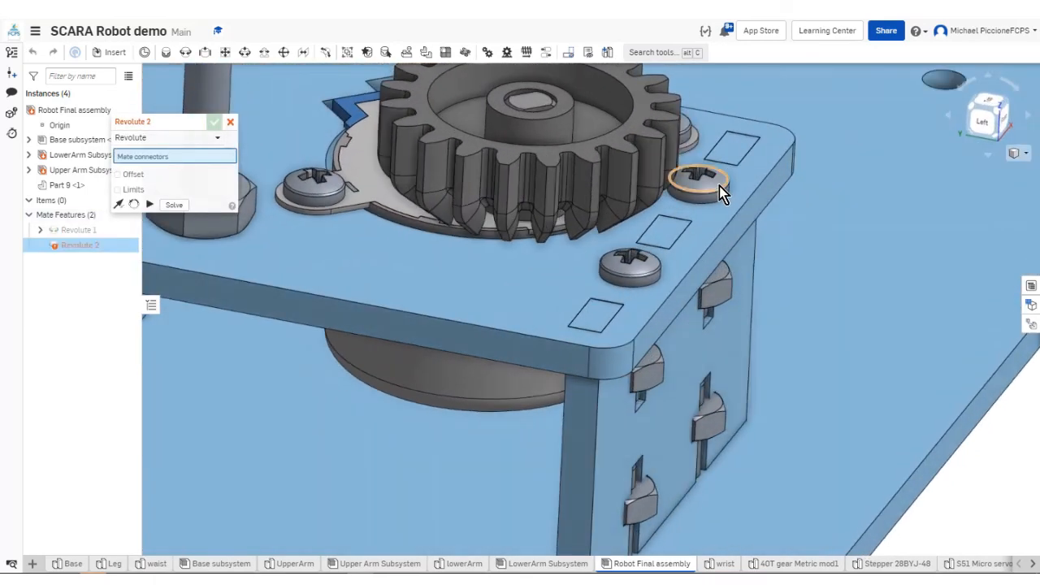
pyautogui.moveTo(625, 168); pyautogui.dragTo(547, 209, button='middle')
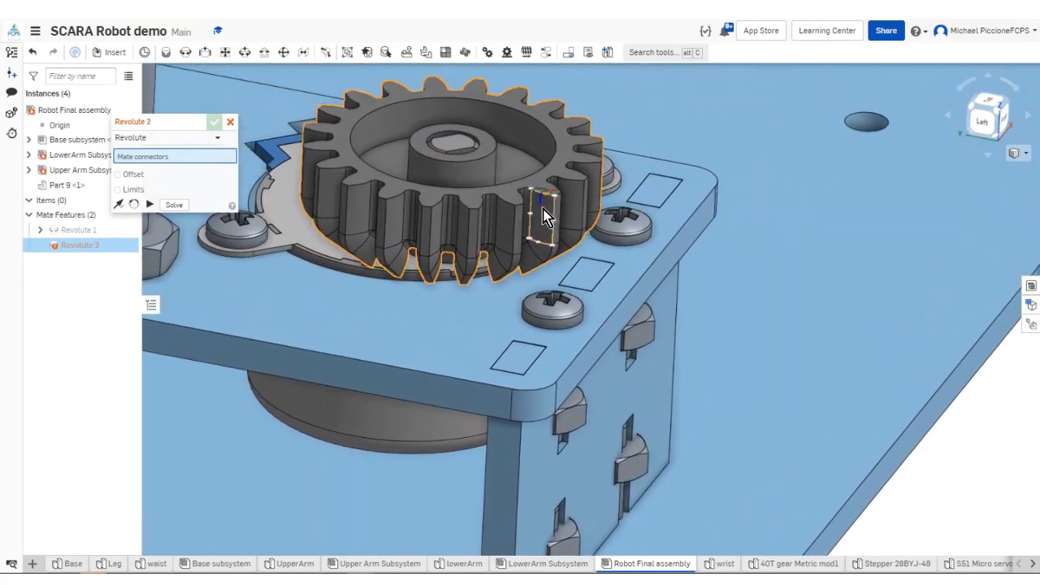
pyautogui.scroll(-5, 542, 209)
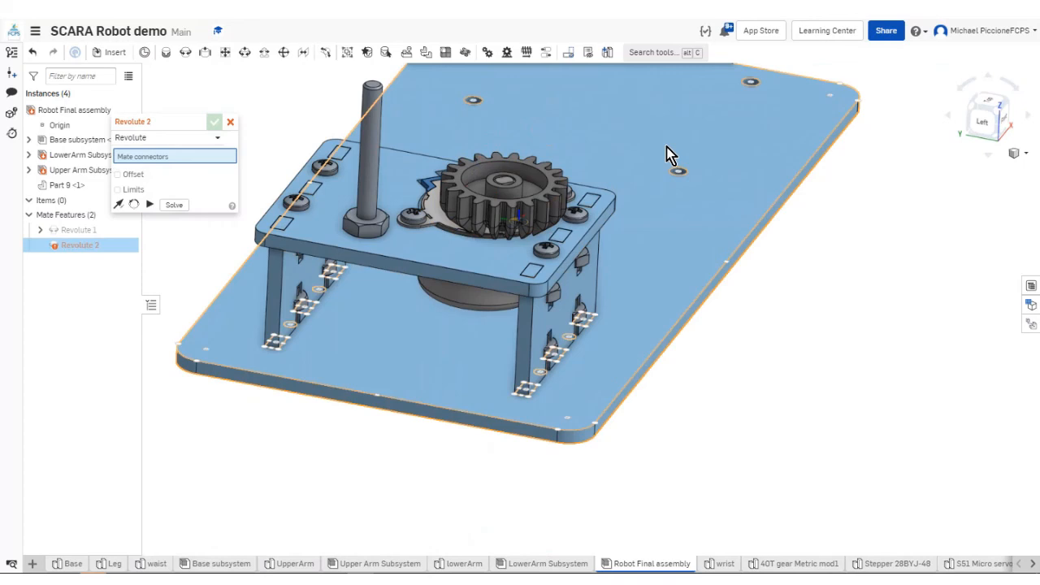
pyautogui.click(667, 153)
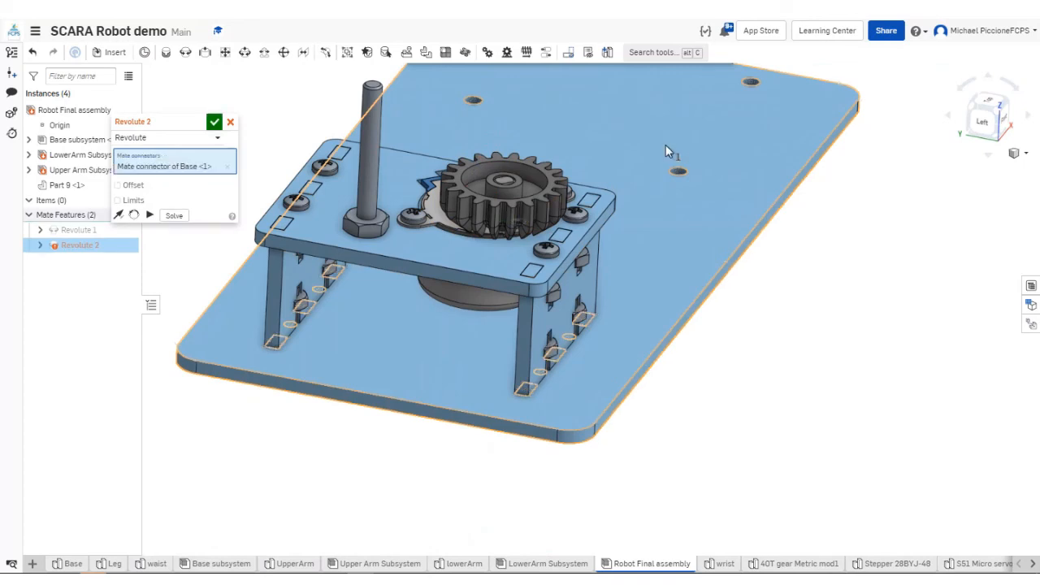
pyautogui.click(218, 123)
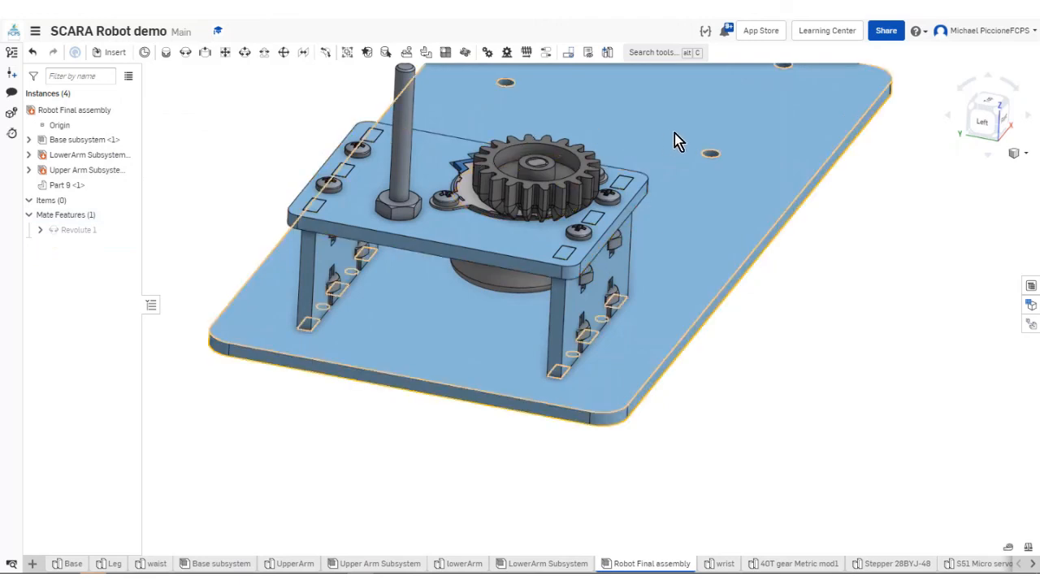
# Step: Fix the Base subsystem in place and turn the 20T gear on the motor shaft to test its rotation
pyautogui.rightClick(675, 133)
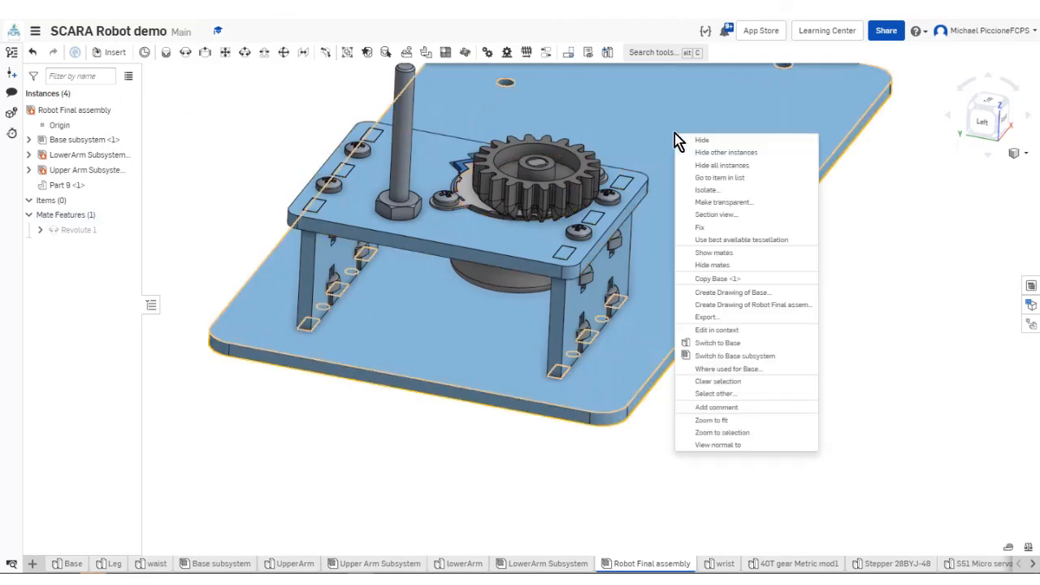
pyautogui.click(701, 230)
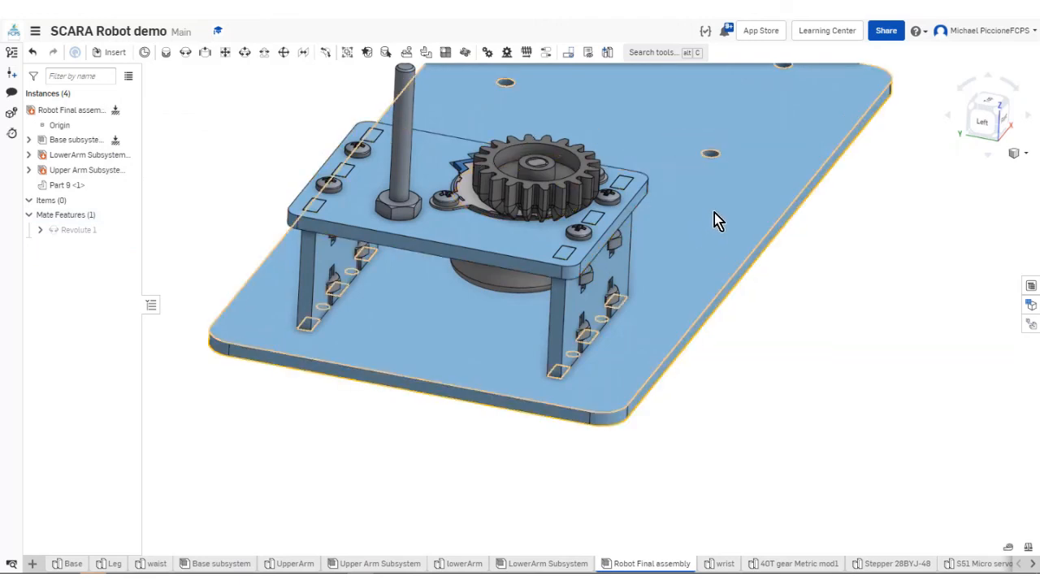
pyautogui.scroll(-2, 702, 160)
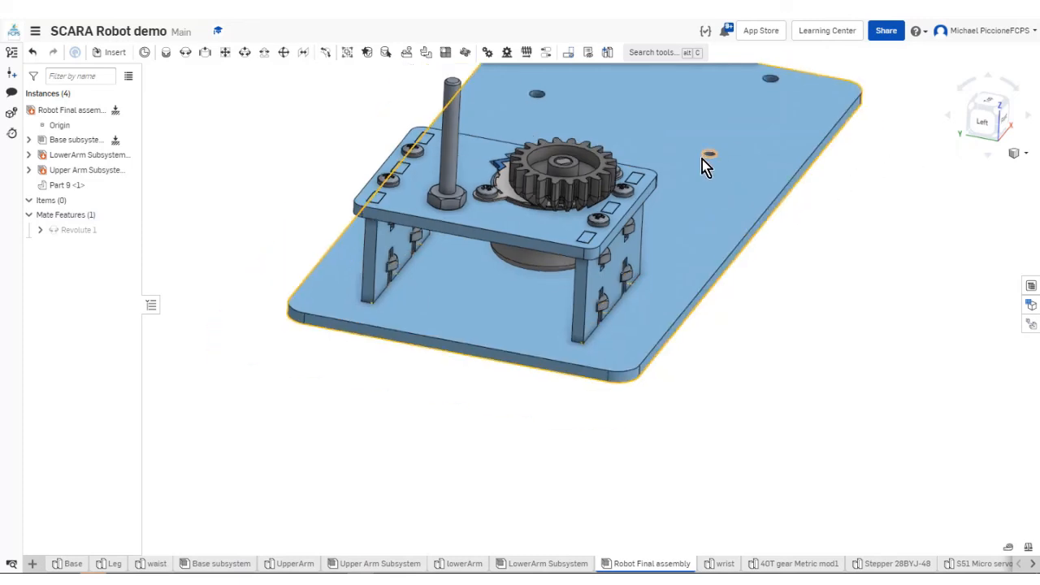
pyautogui.moveTo(570, 189)
pyautogui.mouseDown()
pyautogui.moveTo(525, 193)
pyautogui.moveTo(550, 200)
pyautogui.moveTo(632, 179)
pyautogui.moveTo(583, 186)
pyautogui.mouseUp()
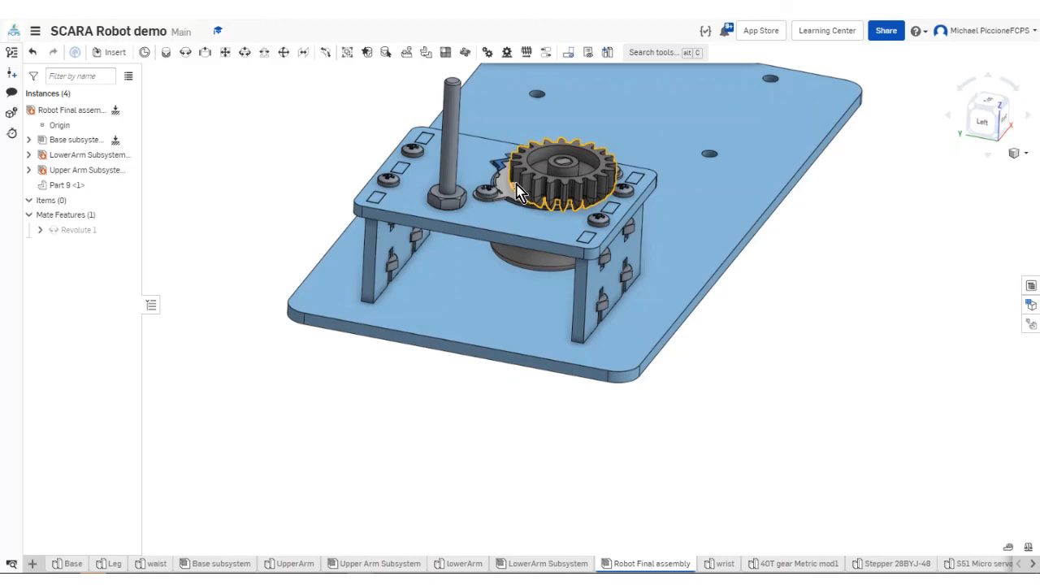
pyautogui.scroll(-5, 524, 189)
pyautogui.moveTo(523, 182); pyautogui.dragTo(660, 319, button='middle')
pyautogui.scroll(3, 666, 315)
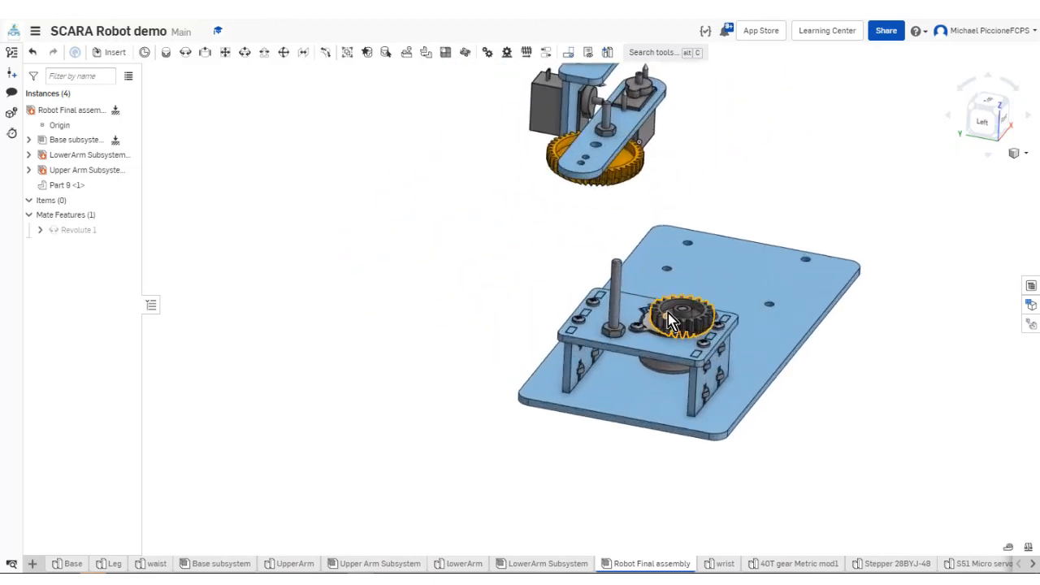
# Step: Start a Revolute mate using the centre hole on the underside of the upper arm's orange gear as its first mate connector
pyautogui.moveTo(668, 242); pyautogui.dragTo(676, 297, button='middle')
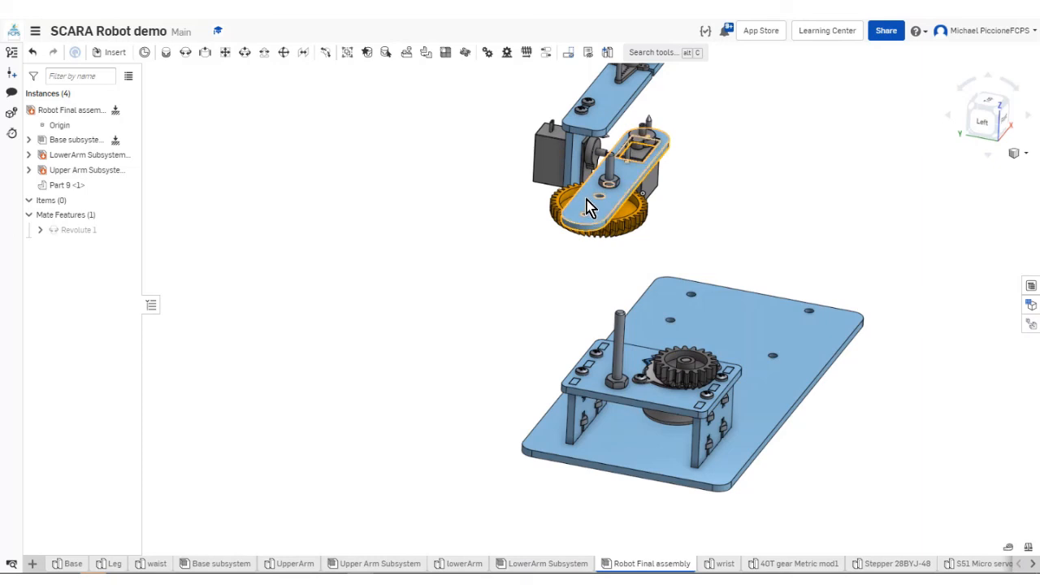
pyautogui.click(186, 52)
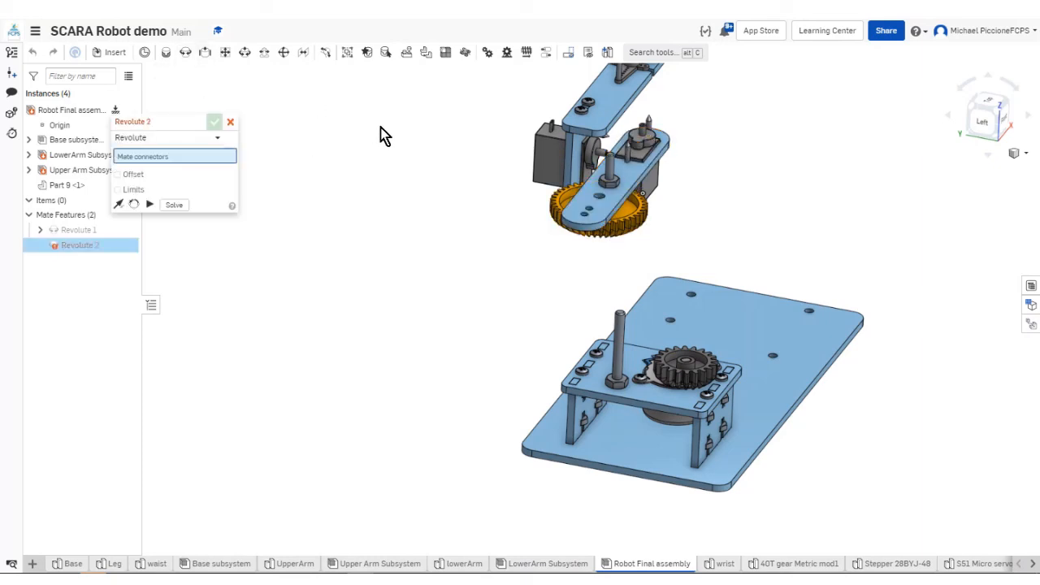
pyautogui.moveTo(380, 126)
pyautogui.mouseDown(button='middle')
pyautogui.moveTo(375, 116)
pyautogui.moveTo(371, 125)
pyautogui.mouseUp(button='middle')
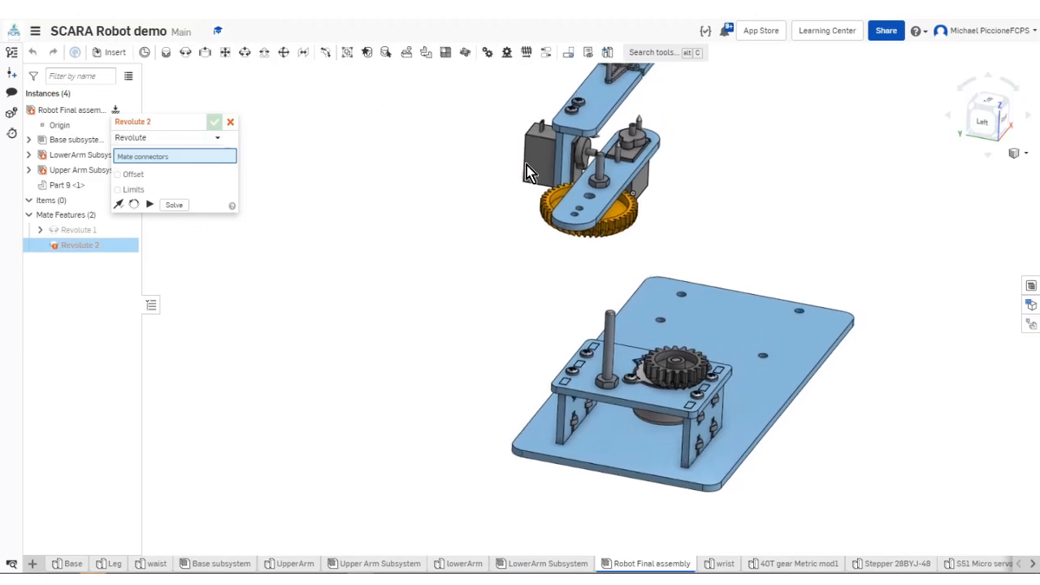
pyautogui.scroll(-3, 557, 132)
pyautogui.scroll(7, 559, 179)
pyautogui.scroll(3, 573, 195)
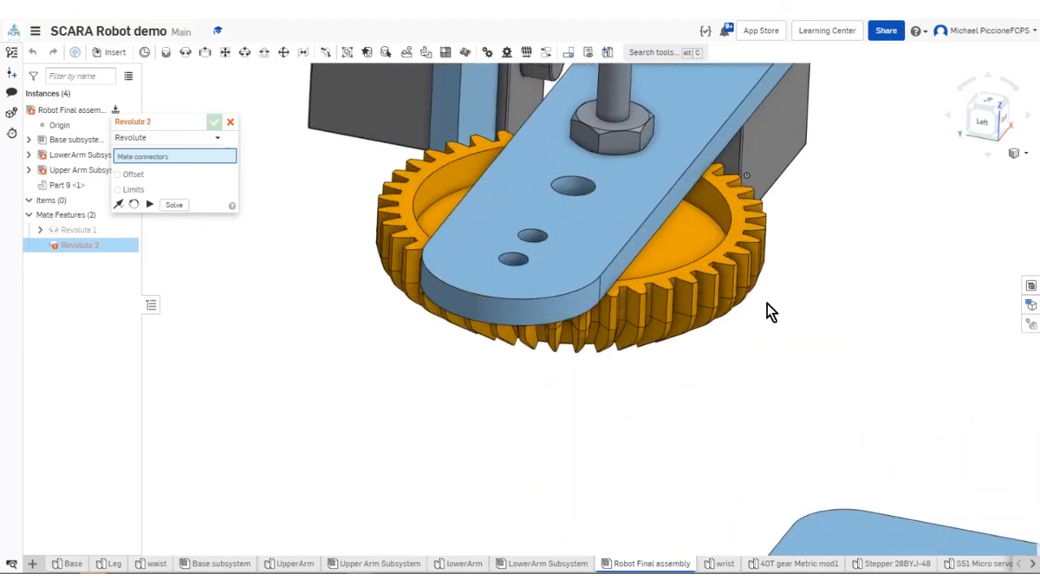
pyautogui.moveTo(767, 303); pyautogui.dragTo(766, 265, button='right')
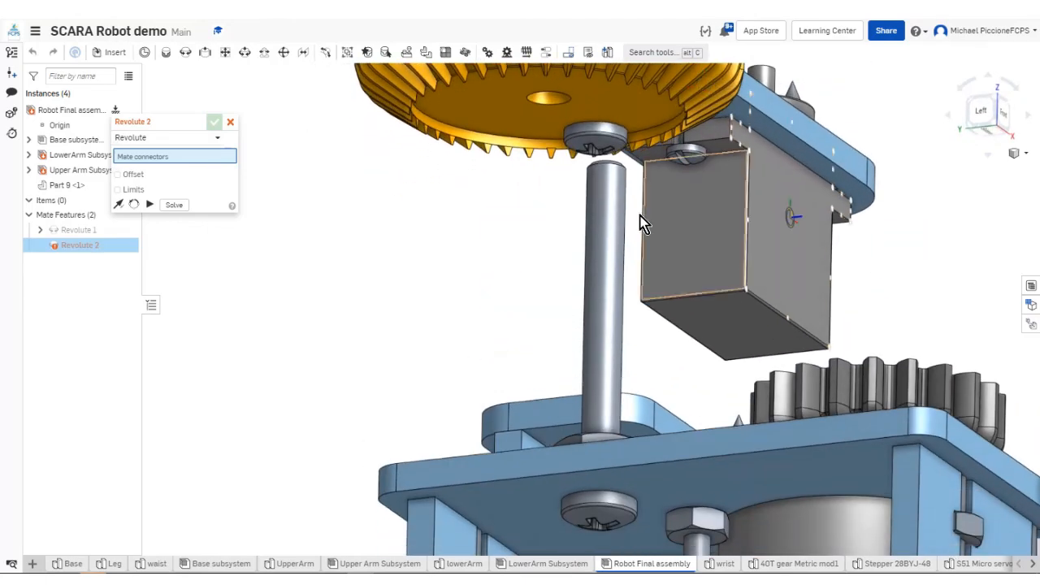
pyautogui.click(548, 99)
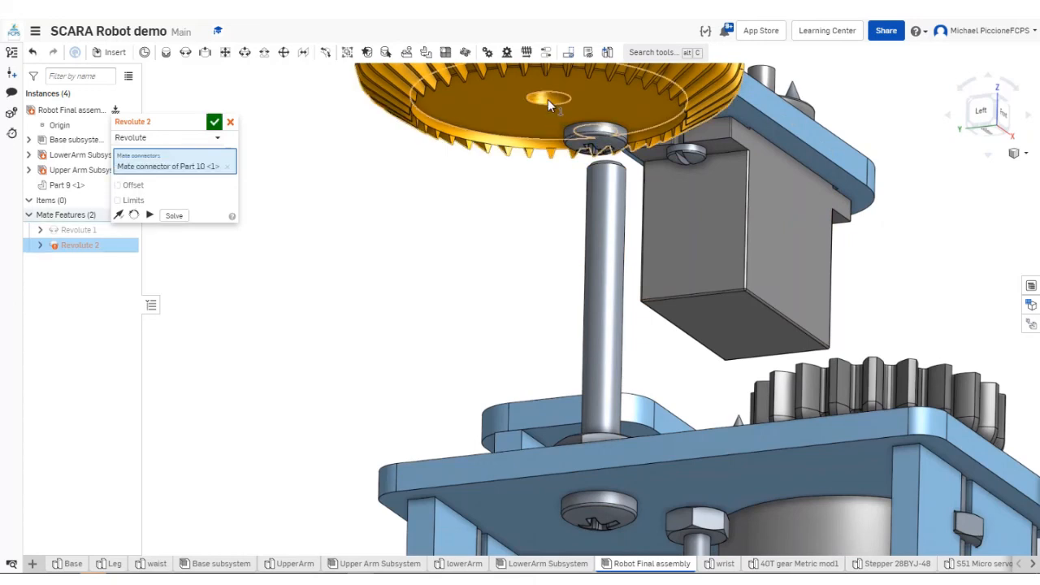
# Step: Mate the orange gear to the centre of the hex nut's top face on the base's tall screw
pyautogui.moveTo(475, 204); pyautogui.dragTo(475, 248, button='right')
pyautogui.moveTo(552, 314); pyautogui.dragTo(567, 118, button='middle')
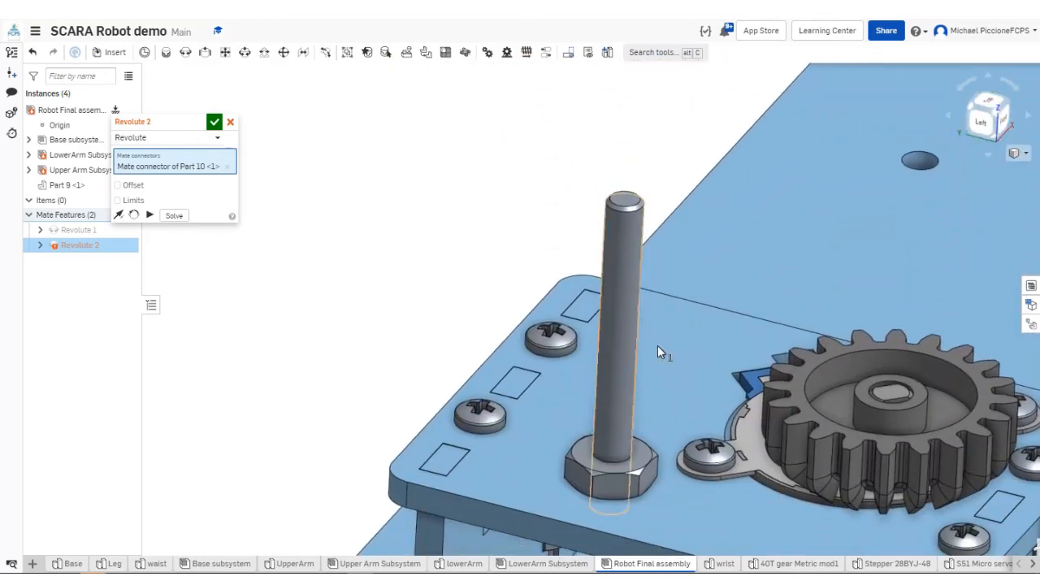
pyautogui.click(615, 466)
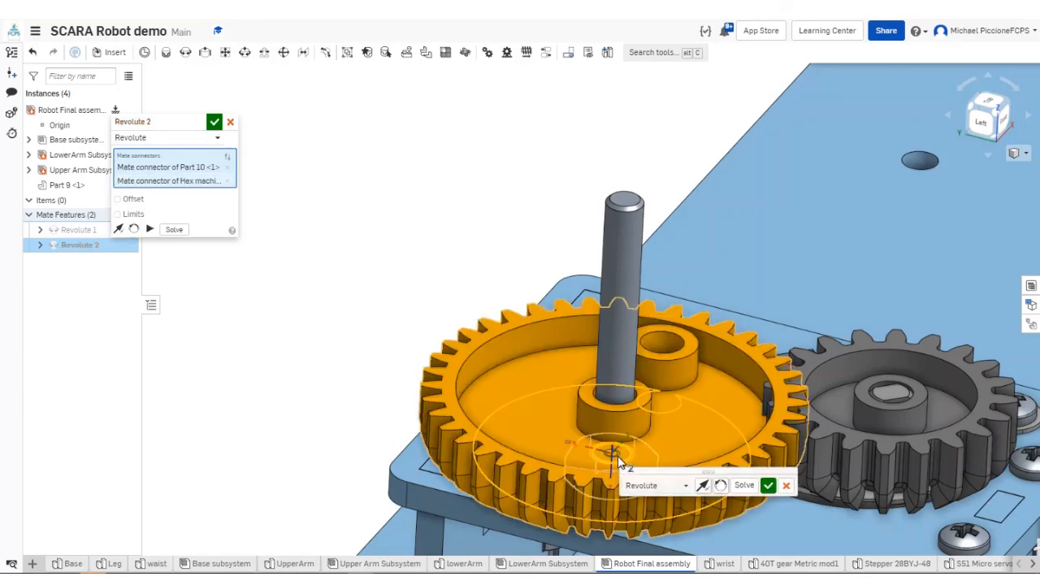
# Step: Check the orange gear's clearance above the waist plate and its alignment with the 20T gear, solve the Revolute mate and accept it
pyautogui.moveTo(610, 410); pyautogui.dragTo(599, 388, button='right')
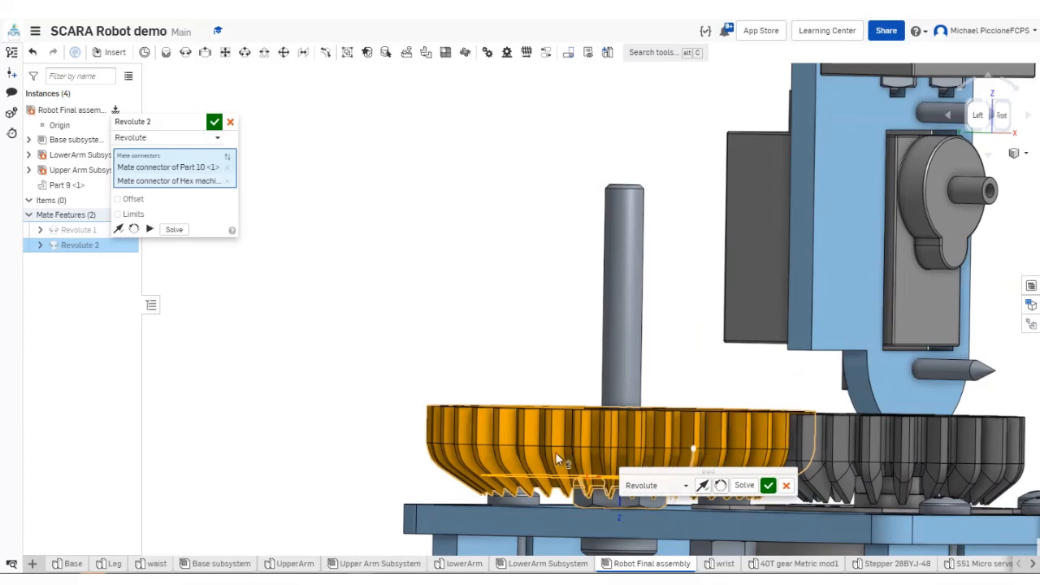
pyautogui.moveTo(509, 420)
pyautogui.mouseDown(button='right')
pyautogui.moveTo(562, 417)
pyautogui.moveTo(492, 424)
pyautogui.moveTo(479, 351)
pyautogui.mouseUp(button='right')
pyautogui.scroll(5, 480, 351)
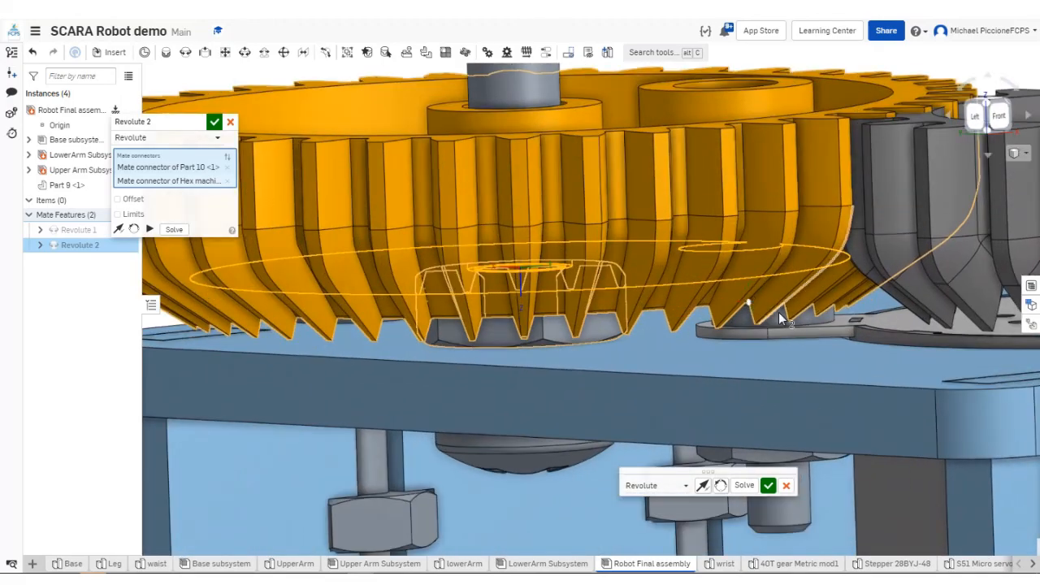
pyautogui.moveTo(780, 314); pyautogui.dragTo(642, 342, button='right')
pyautogui.scroll(-10, 533, 344)
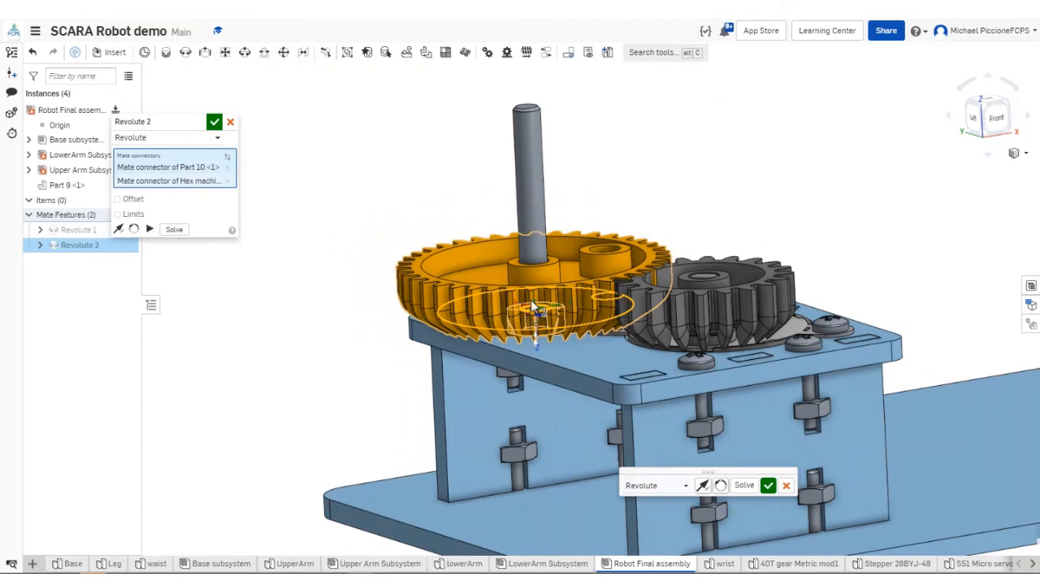
pyautogui.moveTo(490, 259); pyautogui.dragTo(460, 295, button='middle')
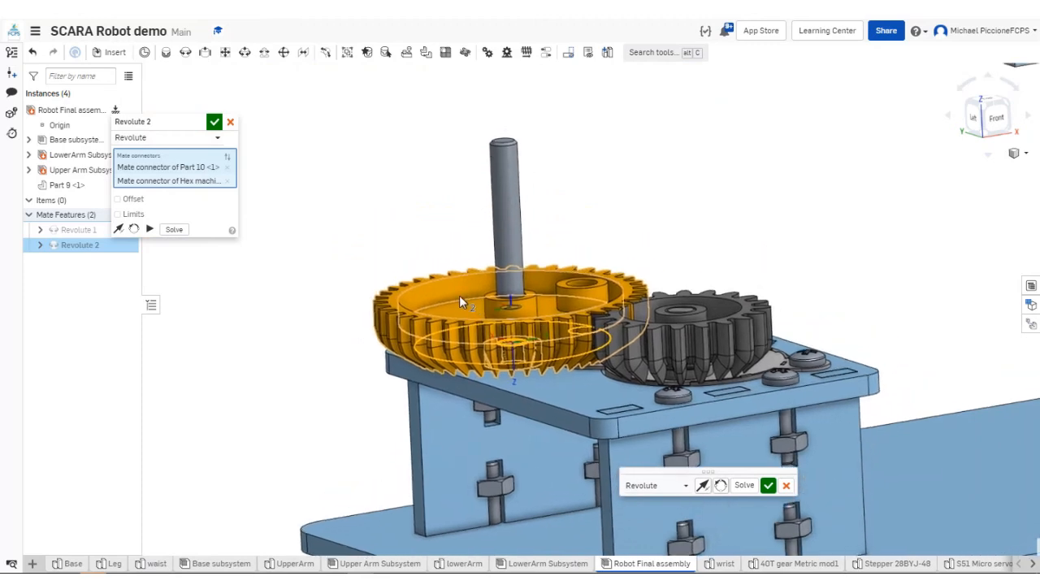
pyautogui.click(173, 232)
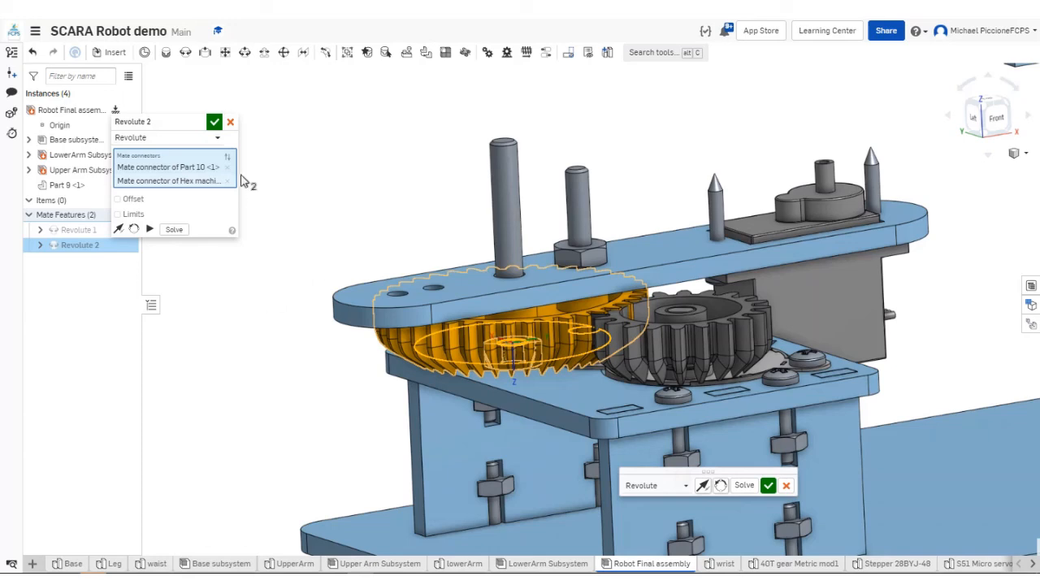
pyautogui.click(214, 121)
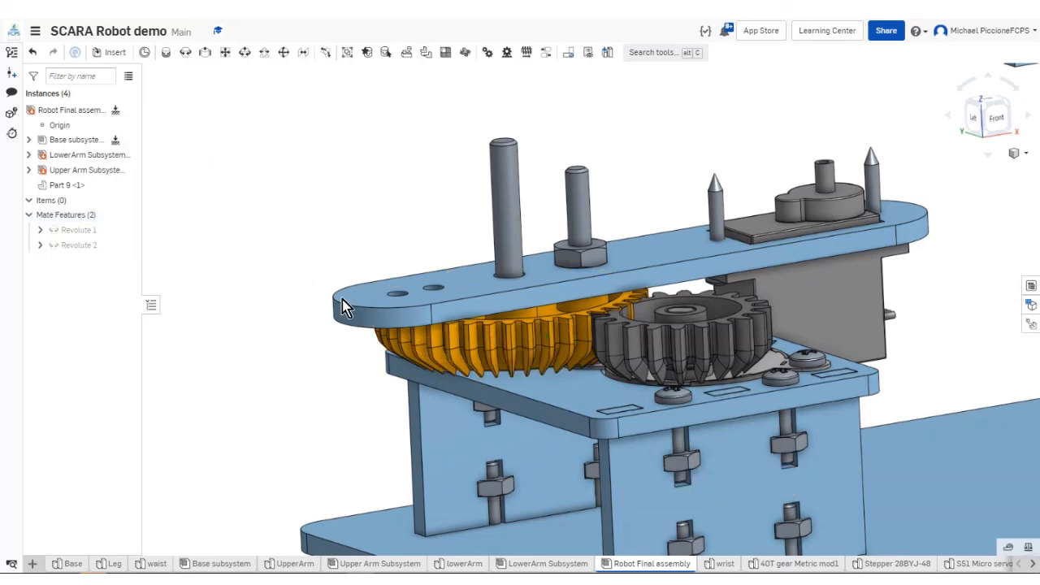
# Step: Swing the upper arm around the tall screw to test its rotation and examine how the two gears mesh from above
pyautogui.moveTo(353, 303); pyautogui.dragTo(663, 311)
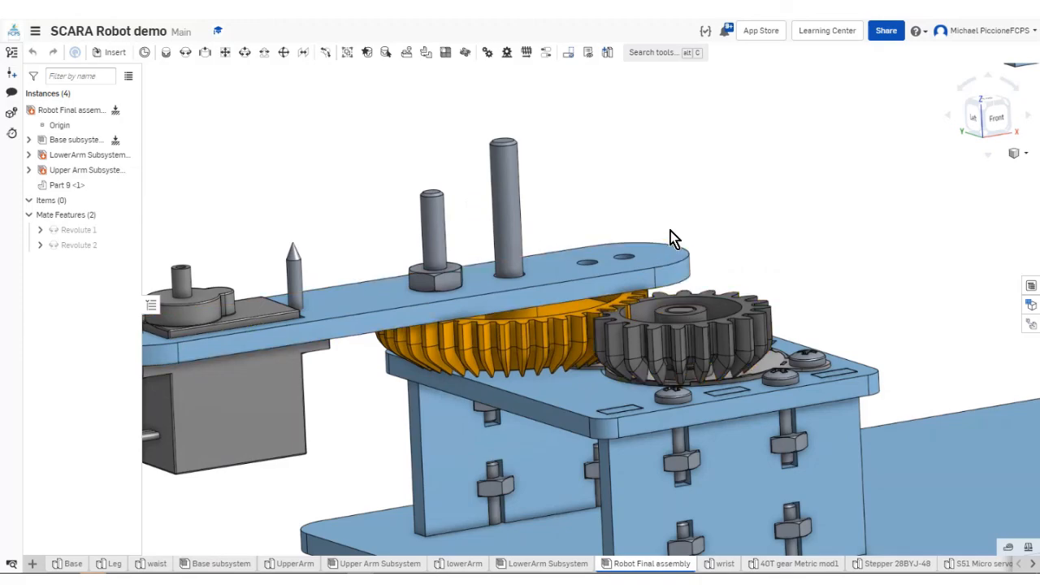
pyautogui.scroll(4, 671, 231)
pyautogui.scroll(-6, 672, 230)
pyautogui.moveTo(671, 238); pyautogui.dragTo(638, 351, button='right')
pyautogui.scroll(5, 637, 351)
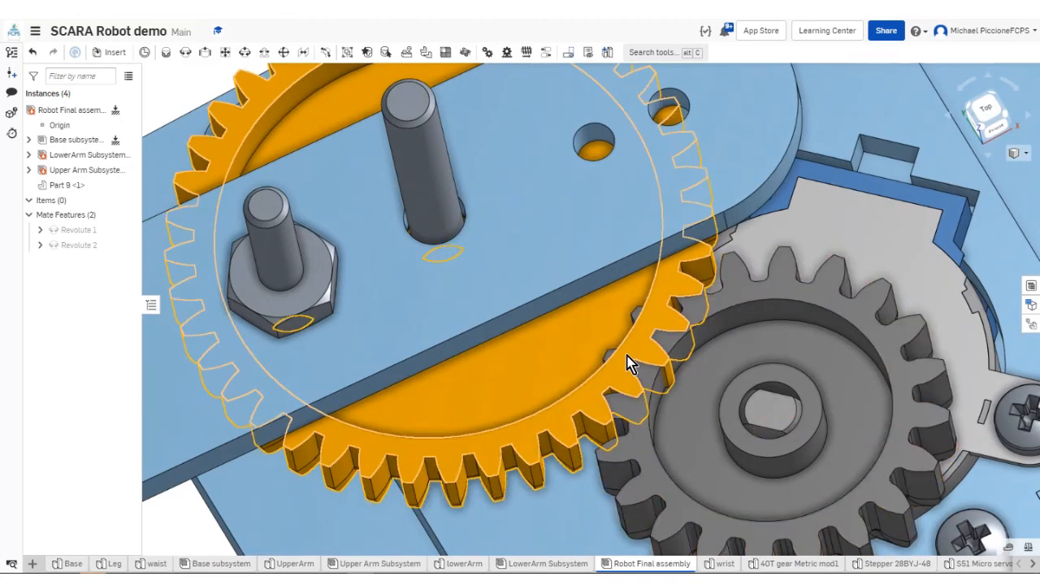
pyautogui.scroll(-10, 616, 360)
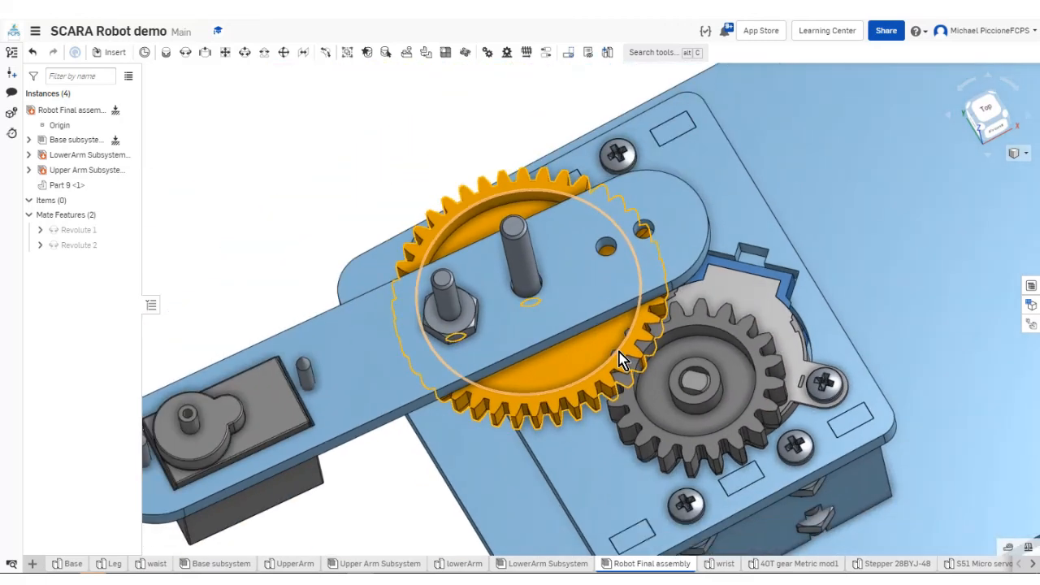
pyautogui.scroll(-1, 618, 351)
pyautogui.scroll(1, 616, 348)
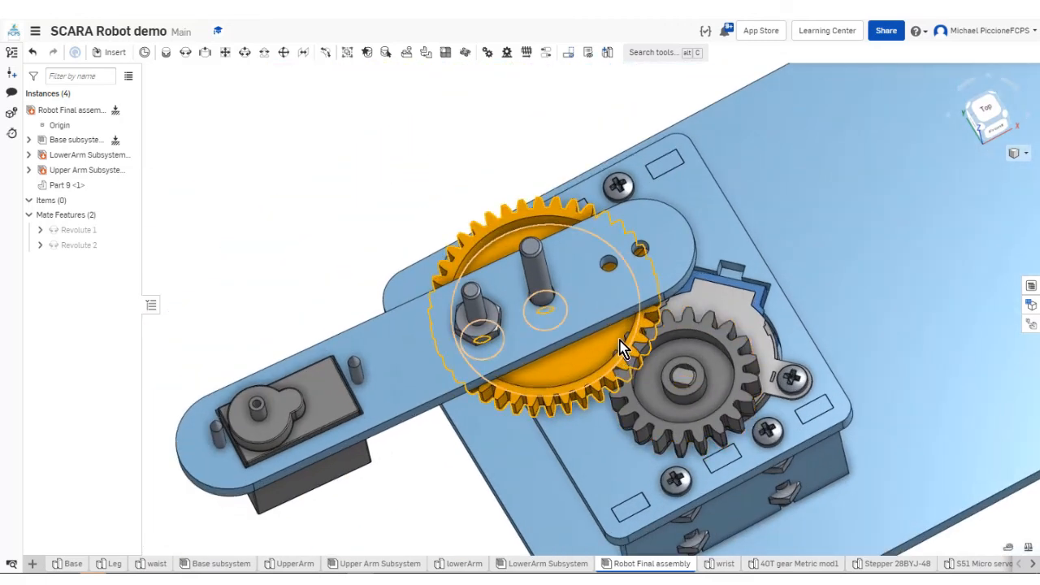
pyautogui.moveTo(620, 338); pyautogui.dragTo(622, 321, button='right')
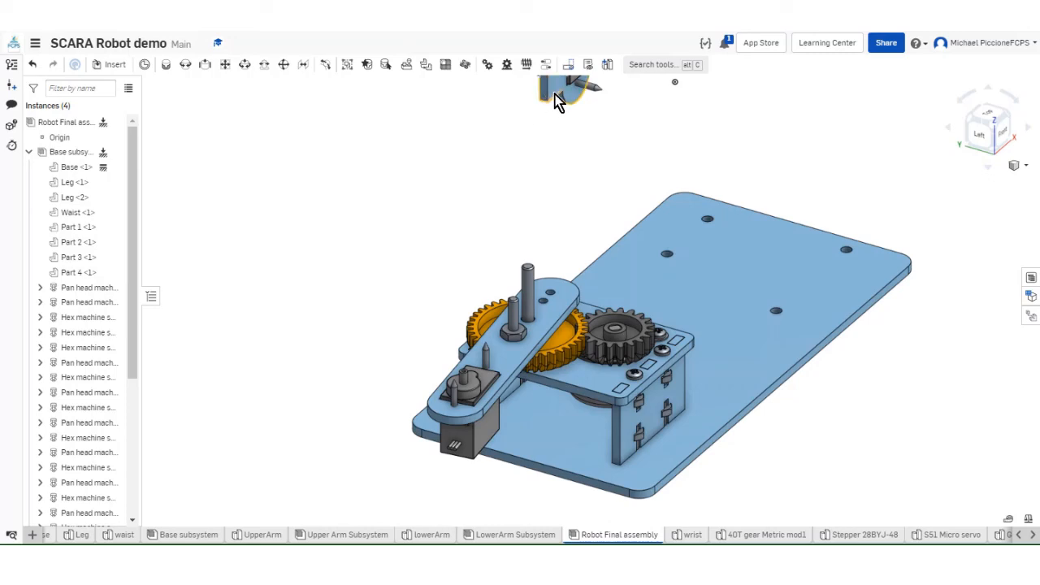
# Step: Move the lower arm subsystem into the open space beside the upper arm and base
pyautogui.moveTo(557, 102); pyautogui.dragTo(235, 339)
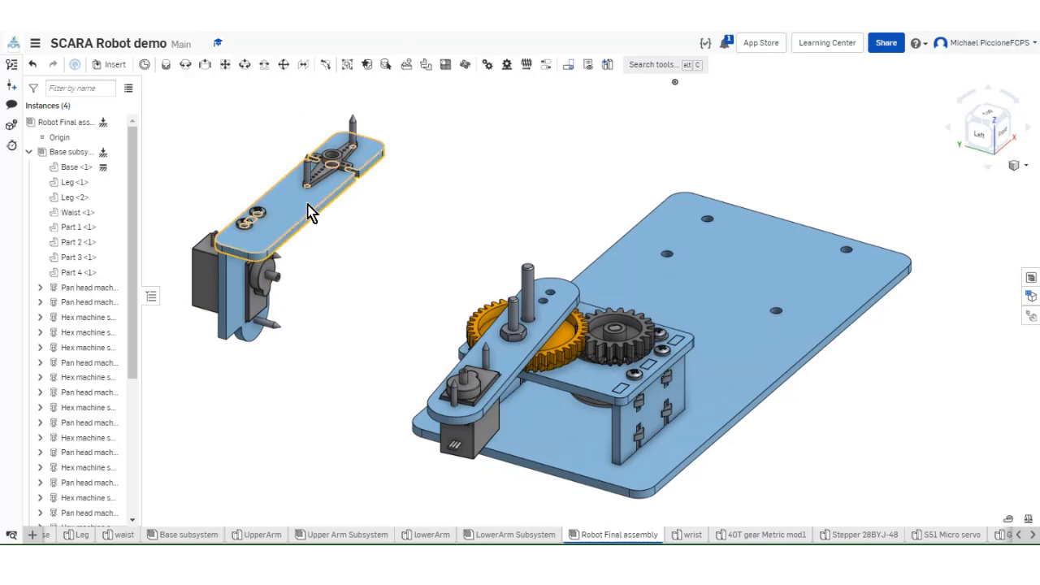
pyautogui.scroll(-1, 277, 252)
pyautogui.scroll(1, 277, 252)
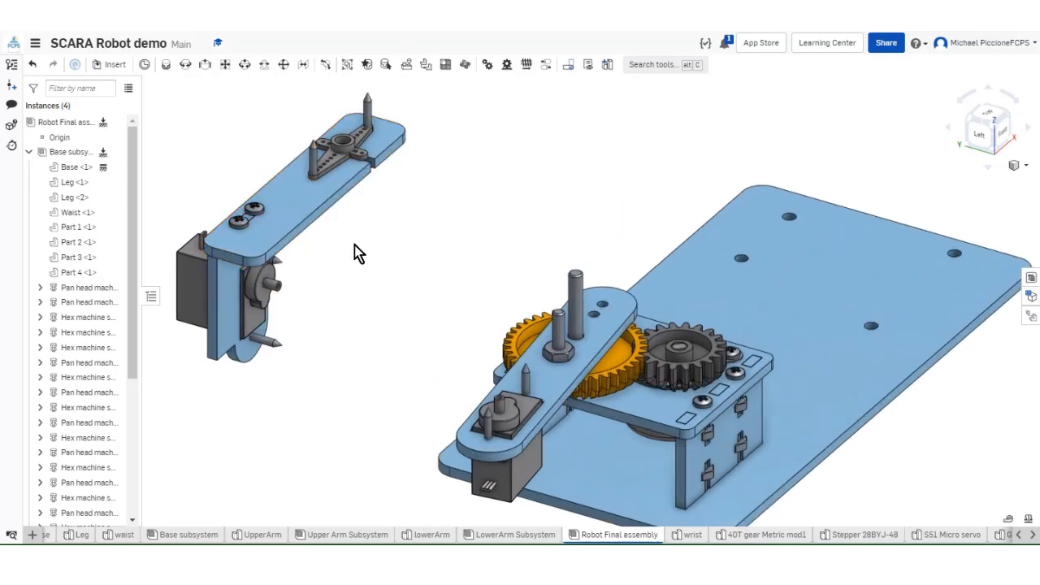
pyautogui.scroll(1, 407, 246)
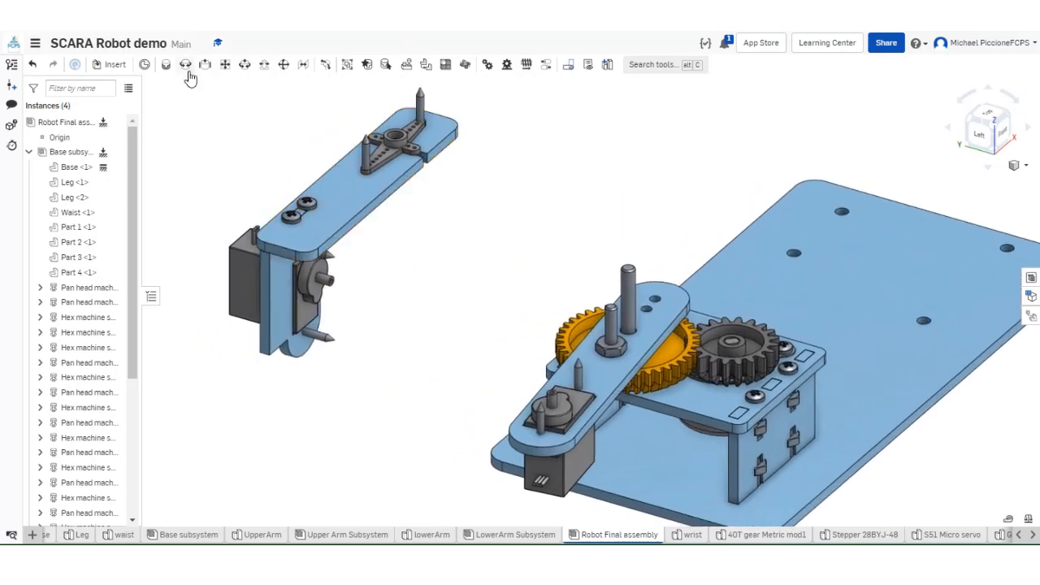
# Step: Start another Revolute mate using the centre of the recessed face inside the lower arm's servo horn hub as its first connector
pyautogui.click(186, 65)
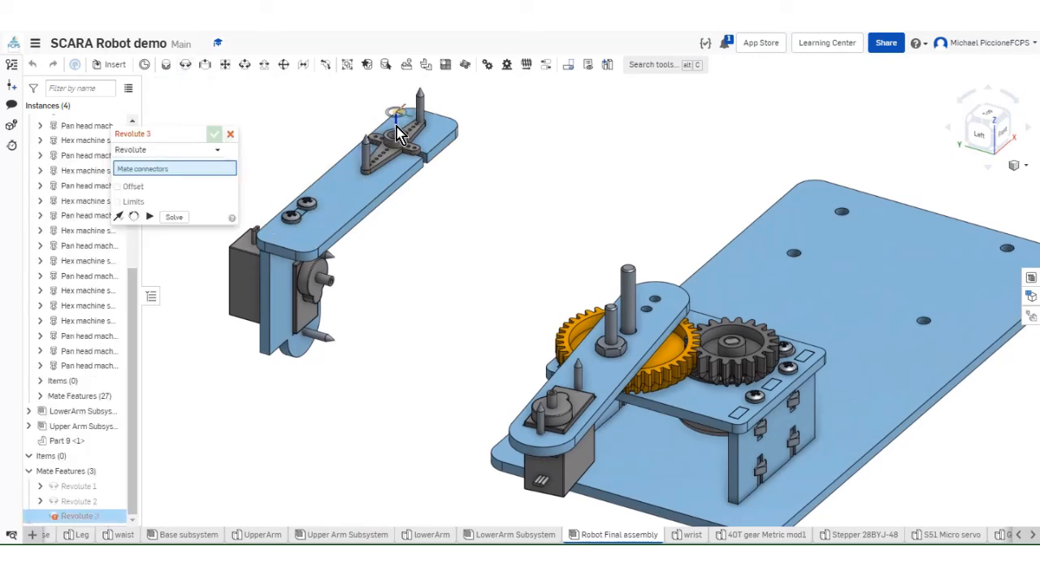
pyautogui.scroll(5, 398, 142)
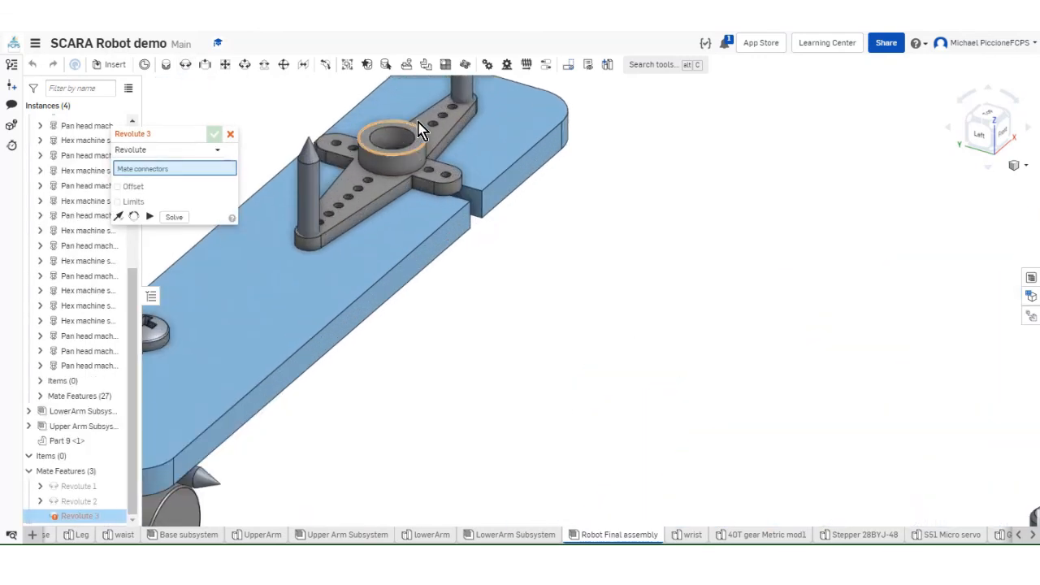
pyautogui.scroll(2, 410, 151)
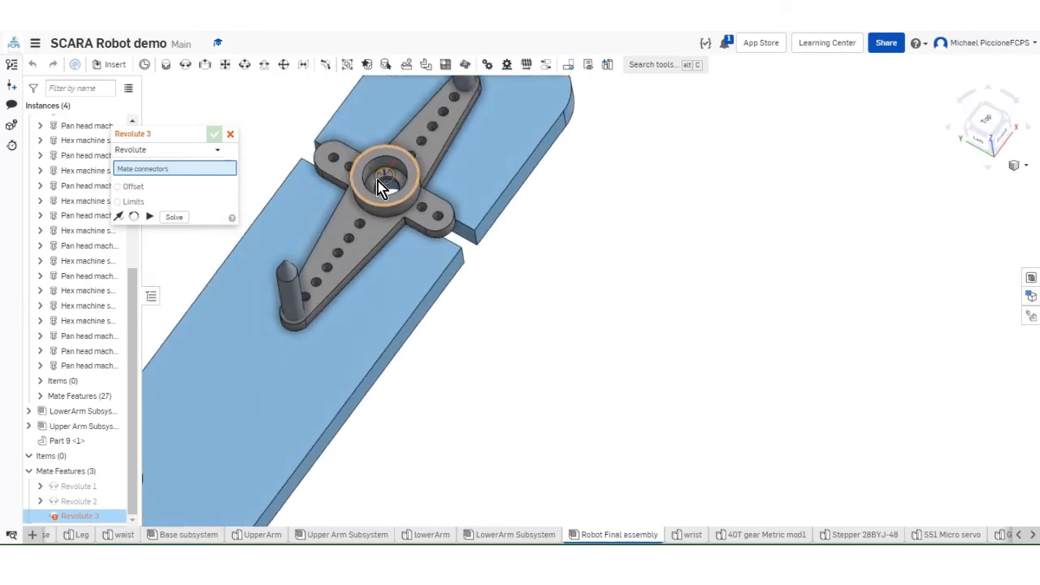
pyautogui.scroll(3, 374, 181)
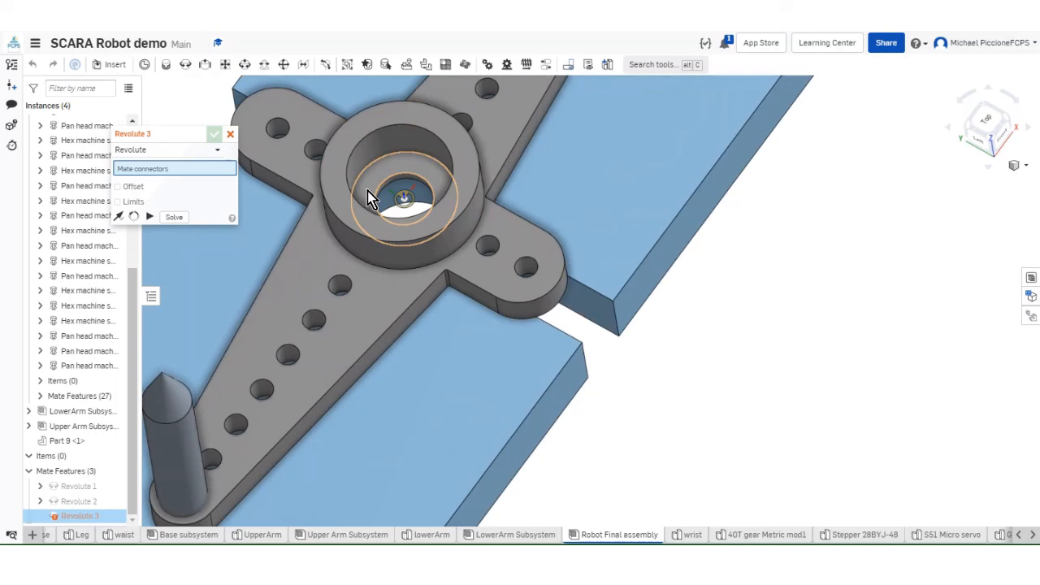
pyautogui.click(367, 191)
# Step: Mate the servo horn to the centre of the top face of the upper arm's servo shaft
pyautogui.scroll(-6, 368, 192)
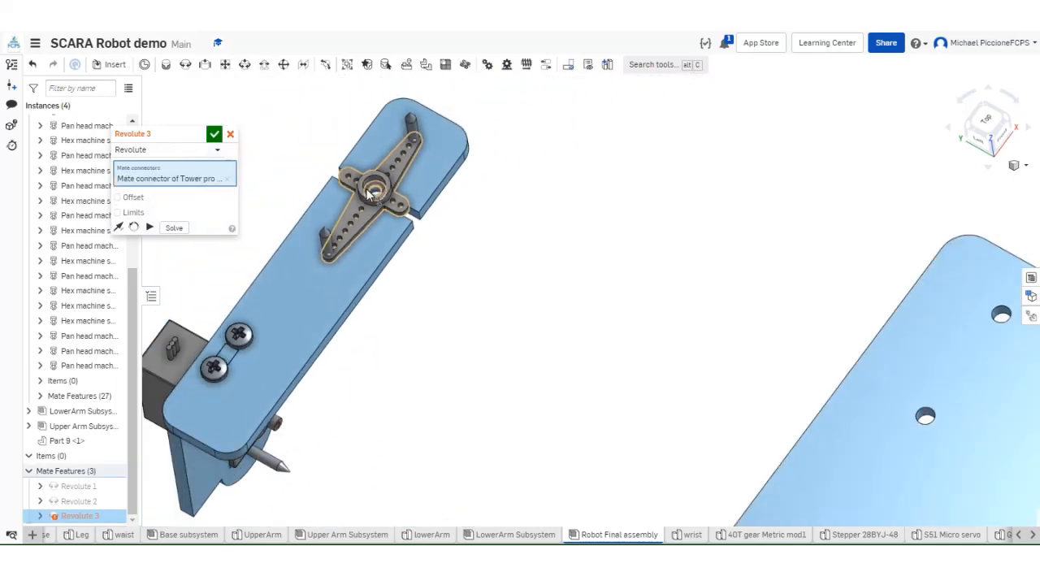
pyautogui.scroll(-2, 435, 229)
pyautogui.scroll(-2, 512, 243)
pyautogui.moveTo(515, 245); pyautogui.dragTo(538, 79, button='middle')
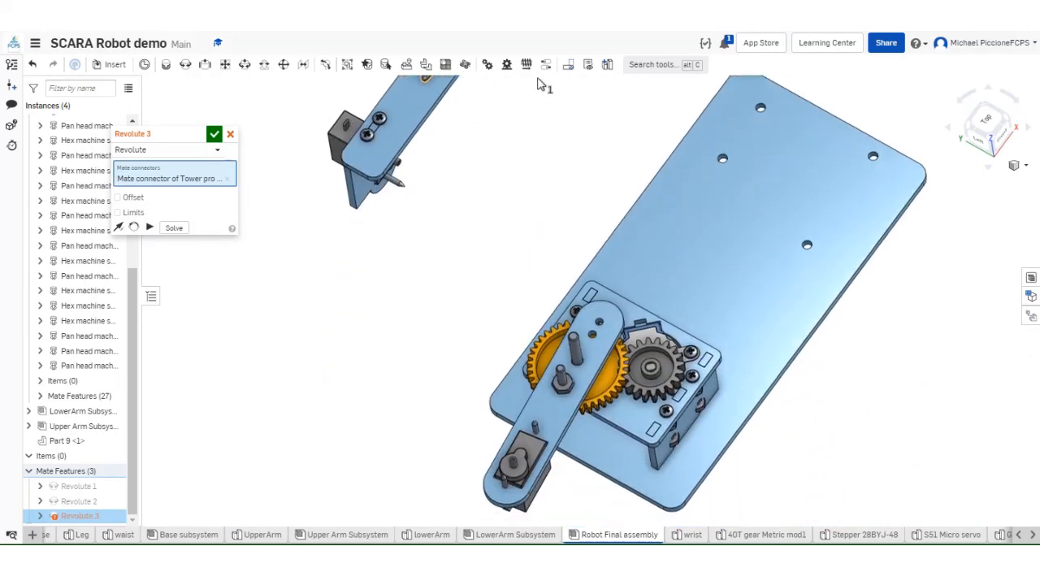
pyautogui.scroll(1, 459, 342)
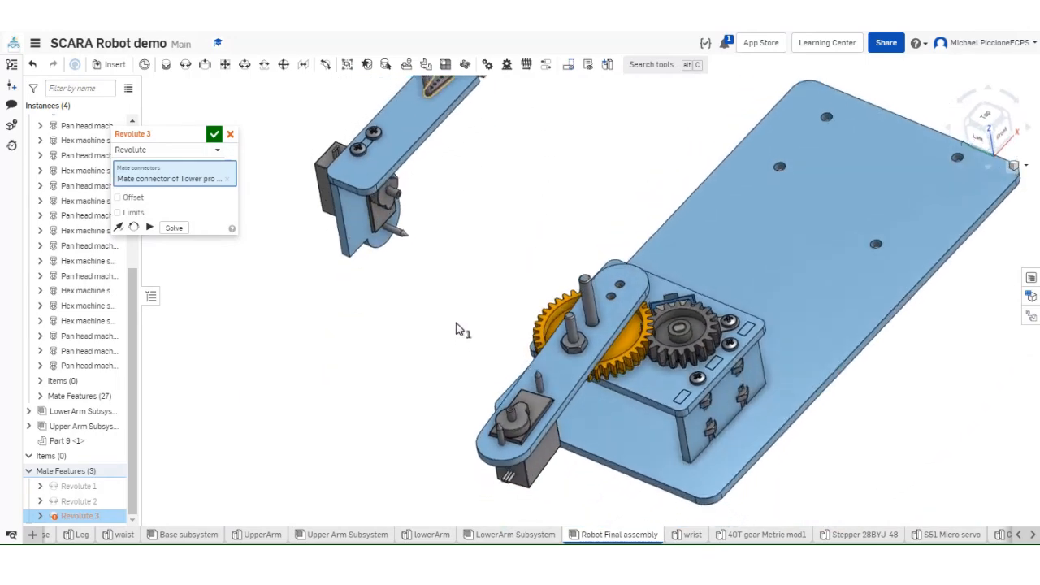
pyautogui.scroll(3, 502, 389)
pyautogui.scroll(2, 502, 391)
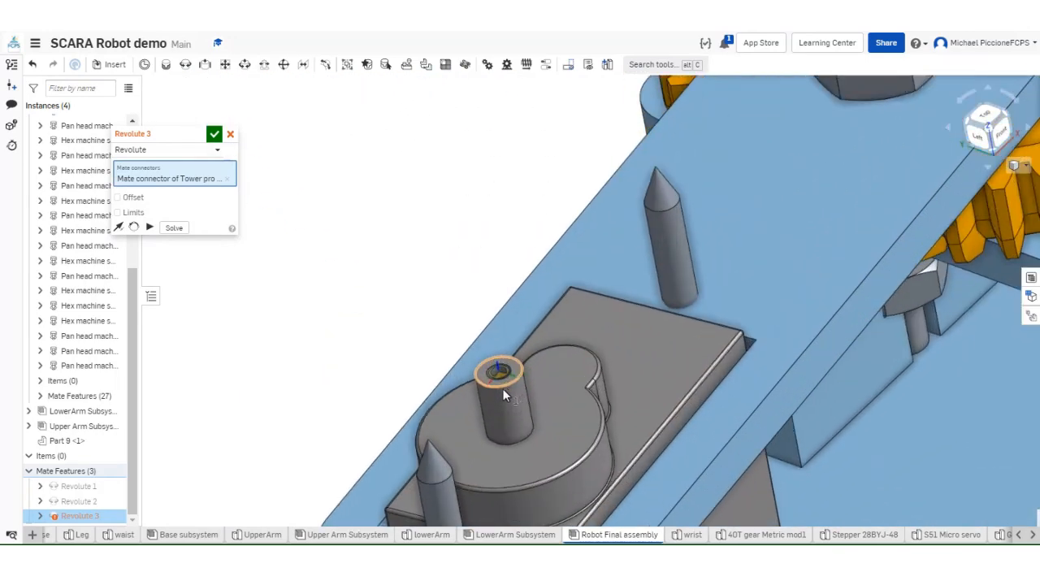
pyautogui.click(504, 374)
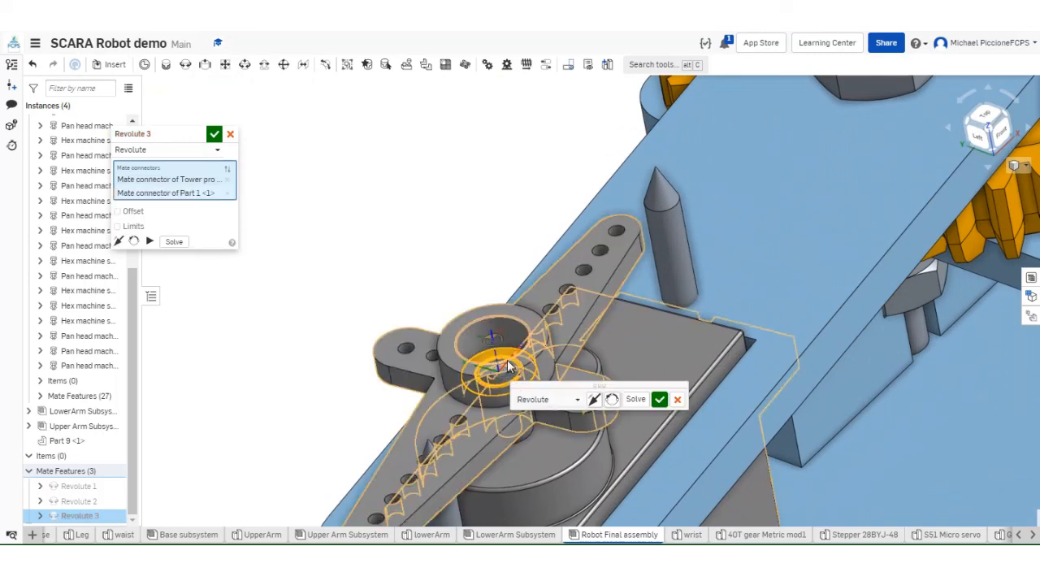
# Step: Flip the mate's primary axis, solve it, check the servo horn's fit from the side and accept the Revolute mate
pyautogui.click(117, 241)
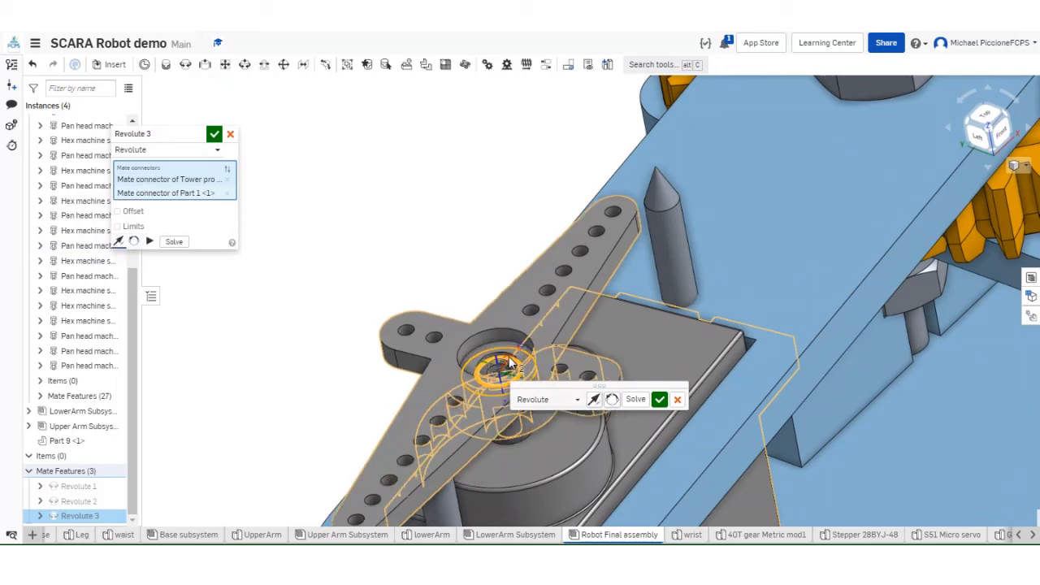
pyautogui.click(633, 401)
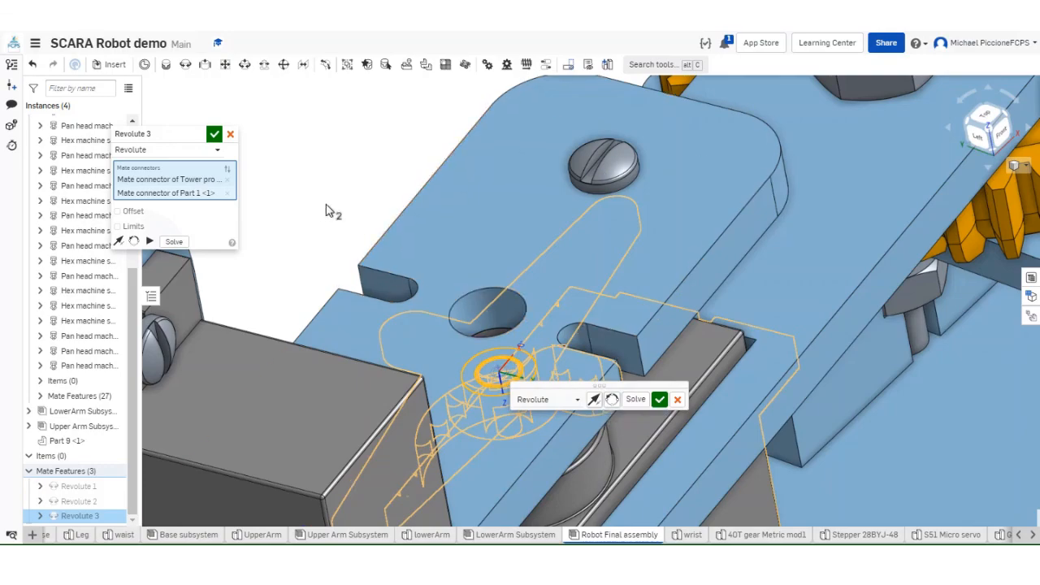
pyautogui.scroll(-3, 317, 200)
pyautogui.moveTo(316, 200); pyautogui.dragTo(300, 183, button='right')
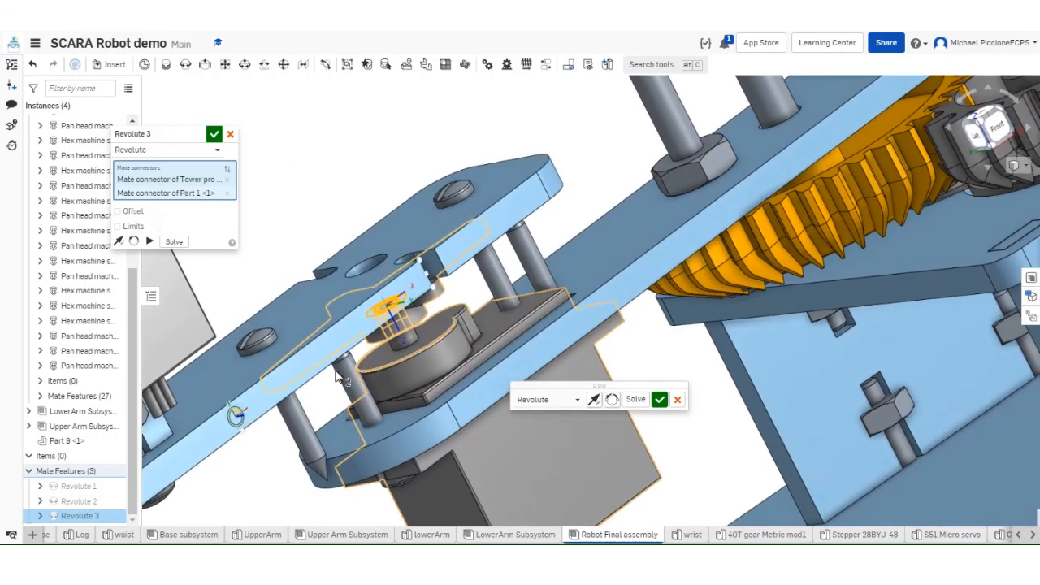
pyautogui.click(214, 137)
pyautogui.scroll(-4, 284, 199)
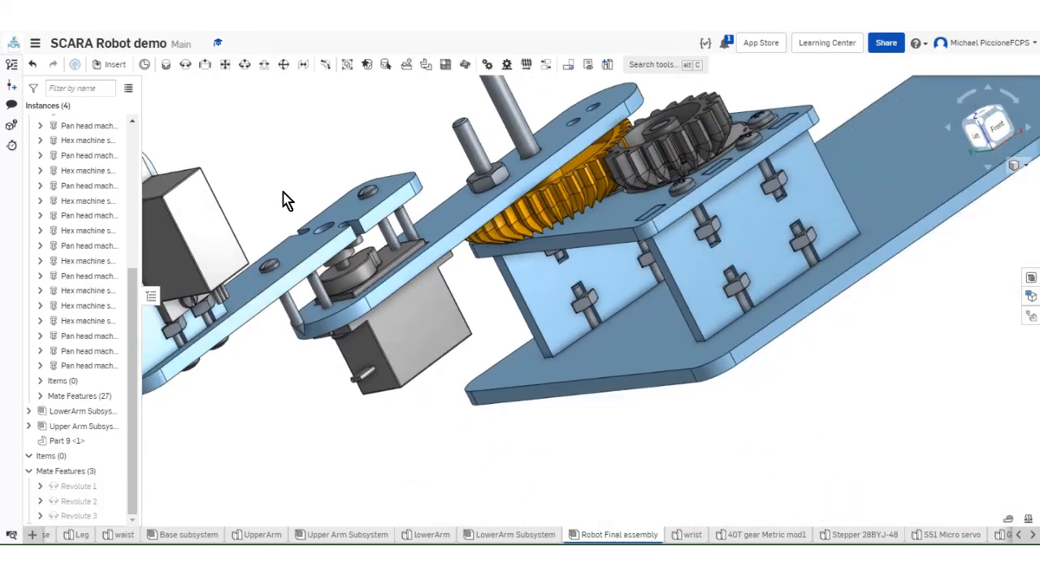
# Step: Swing the lower arm about the servo joint and inspect how it sits on the upper arm
pyautogui.moveTo(283, 199); pyautogui.dragTo(293, 260, button='right')
pyautogui.moveTo(236, 342); pyautogui.dragTo(356, 326)
pyautogui.scroll(-1, 355, 158)
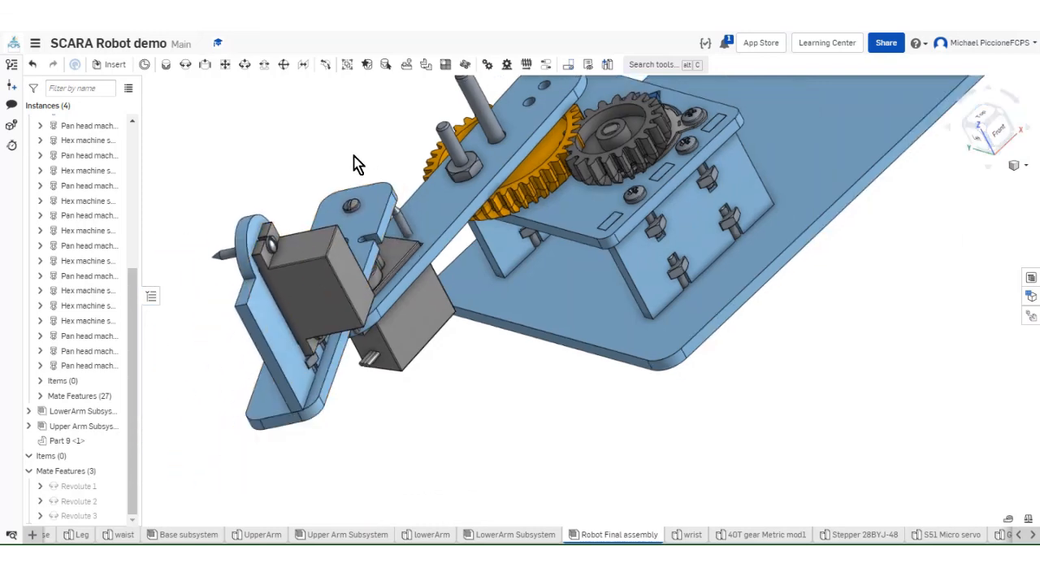
pyautogui.moveTo(351, 156); pyautogui.dragTo(486, 260, button='middle')
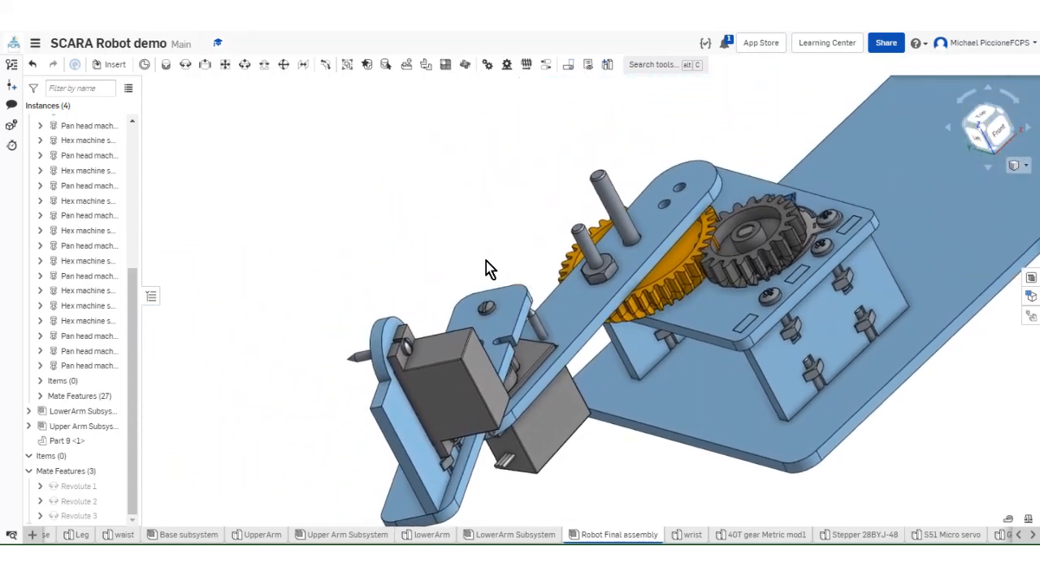
pyautogui.moveTo(975, 162); pyautogui.dragTo(683, 219, button='right')
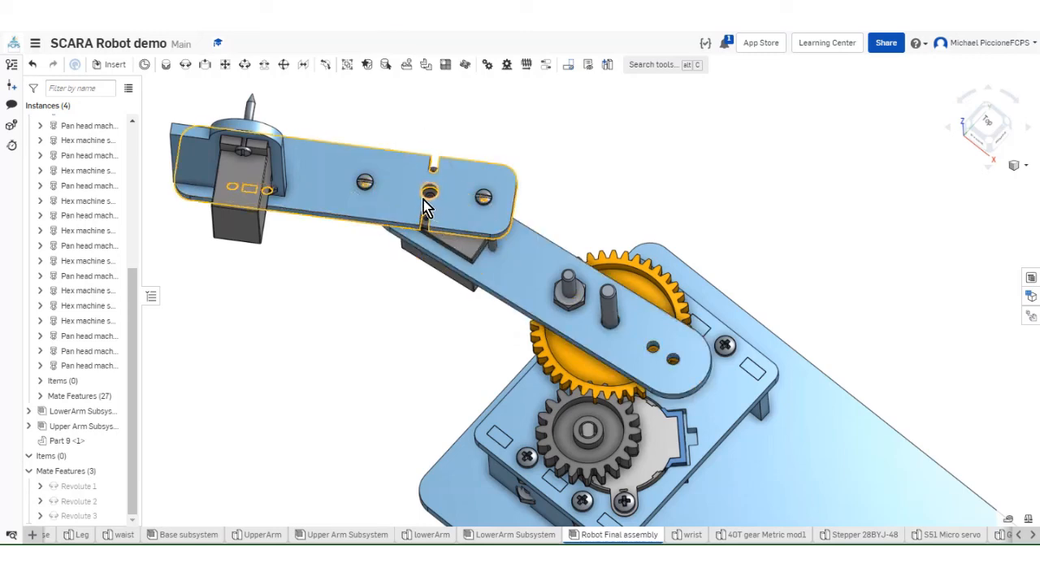
# Step: Fix the upper arm in place and swing the lower arm around its servo joint to test its rotation
pyautogui.rightClick(521, 275)
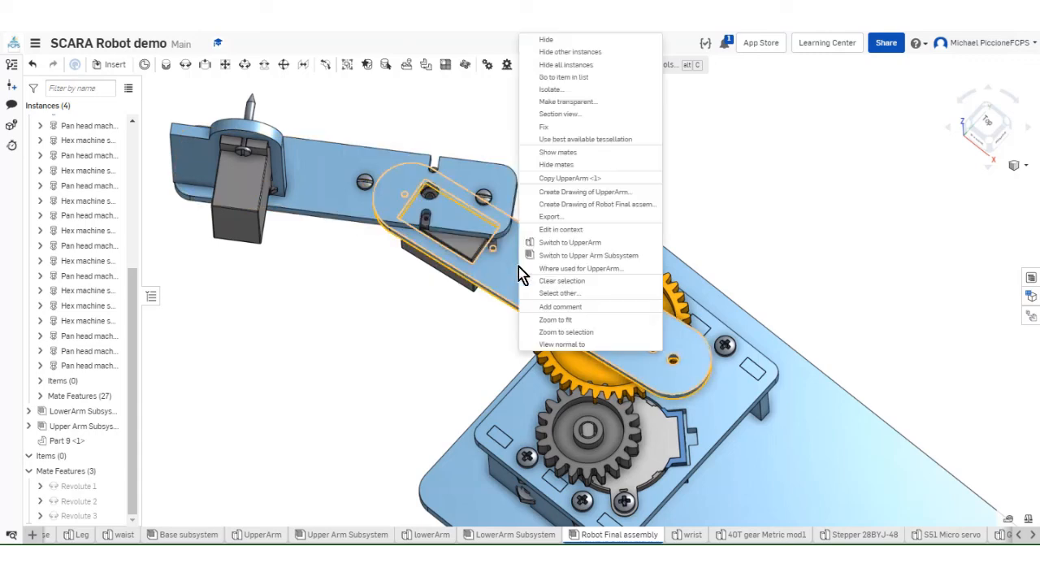
pyautogui.click(547, 130)
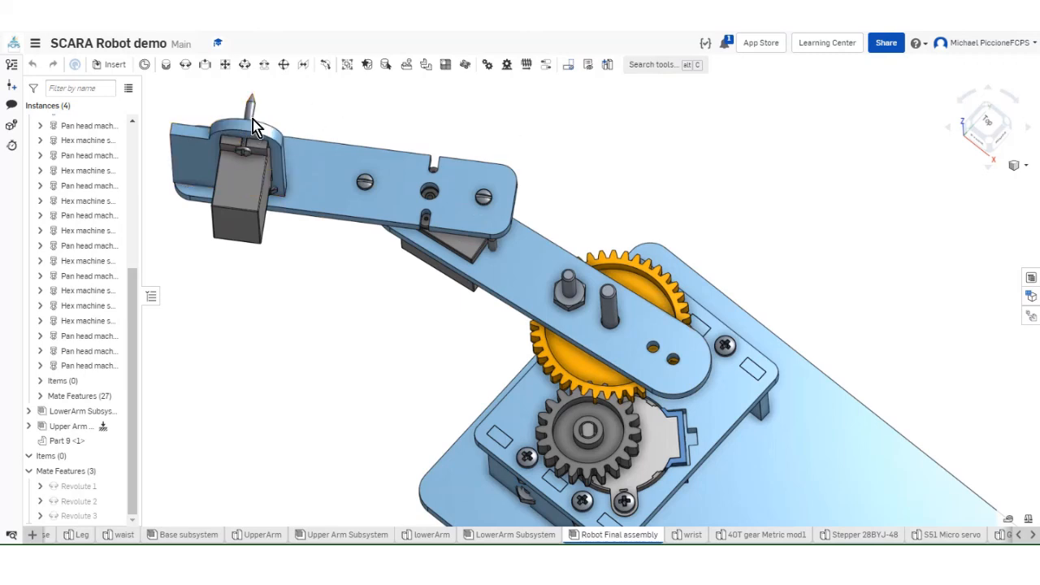
pyautogui.moveTo(253, 119); pyautogui.dragTo(303, 103)
pyautogui.moveTo(455, 147); pyautogui.dragTo(557, 105)
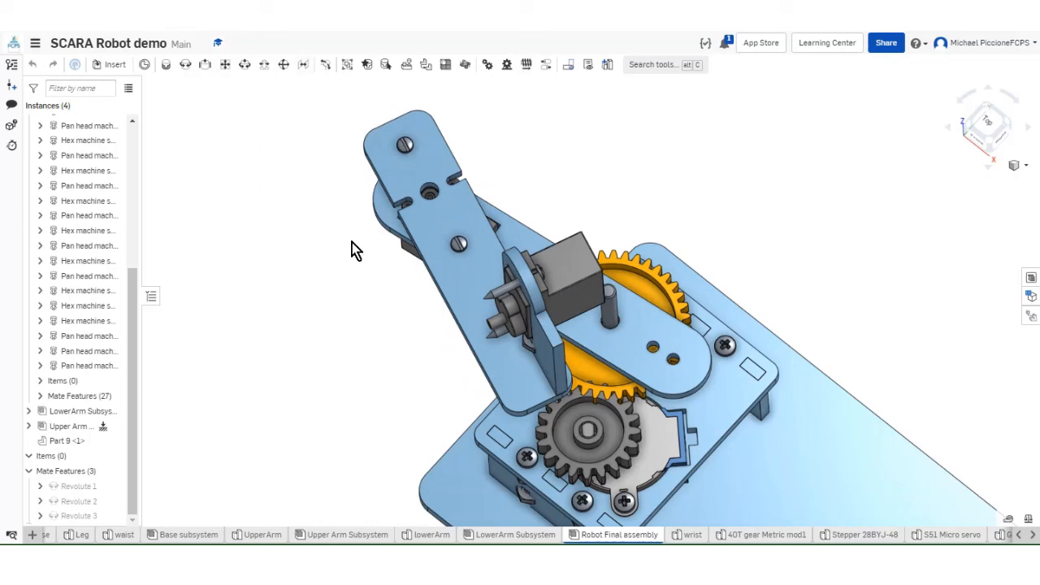
pyautogui.moveTo(353, 246); pyautogui.dragTo(327, 276)
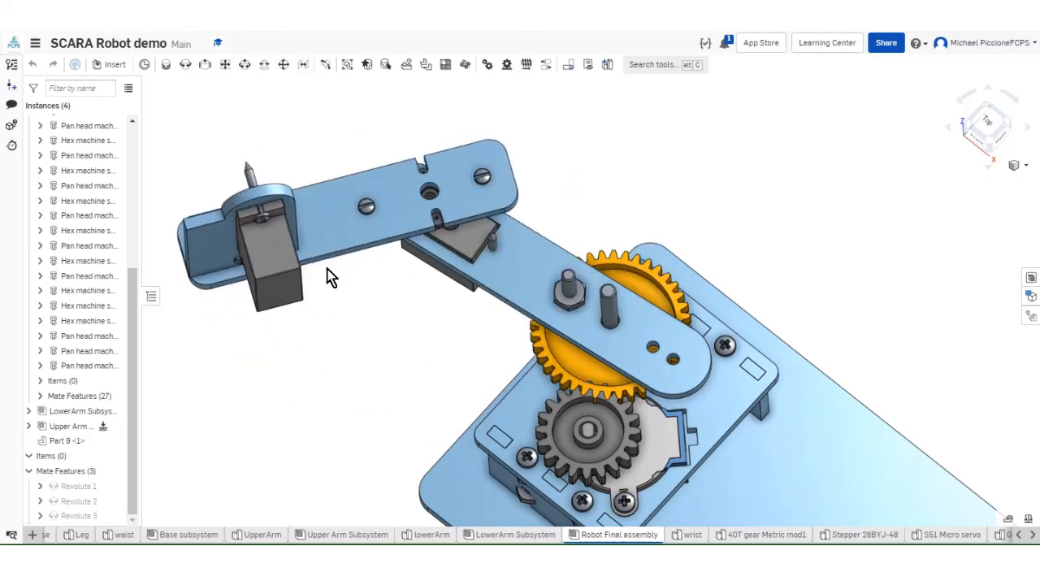
# Step: Open the Revolute 3 mate for editing and swing the lower arm into line with the upper arm
pyautogui.moveTo(80, 520)
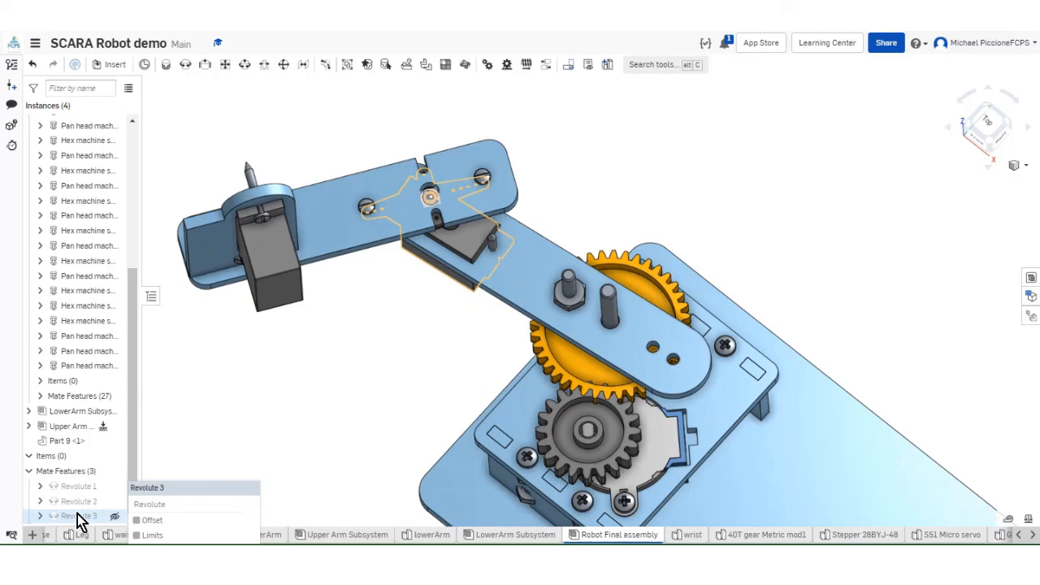
pyautogui.doubleClick(80, 517)
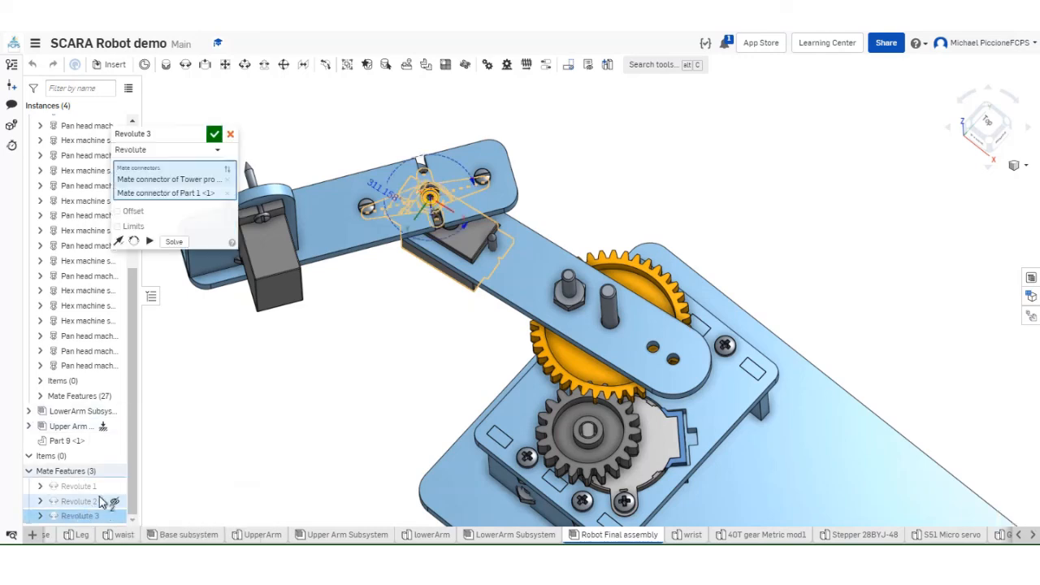
pyautogui.click(173, 242)
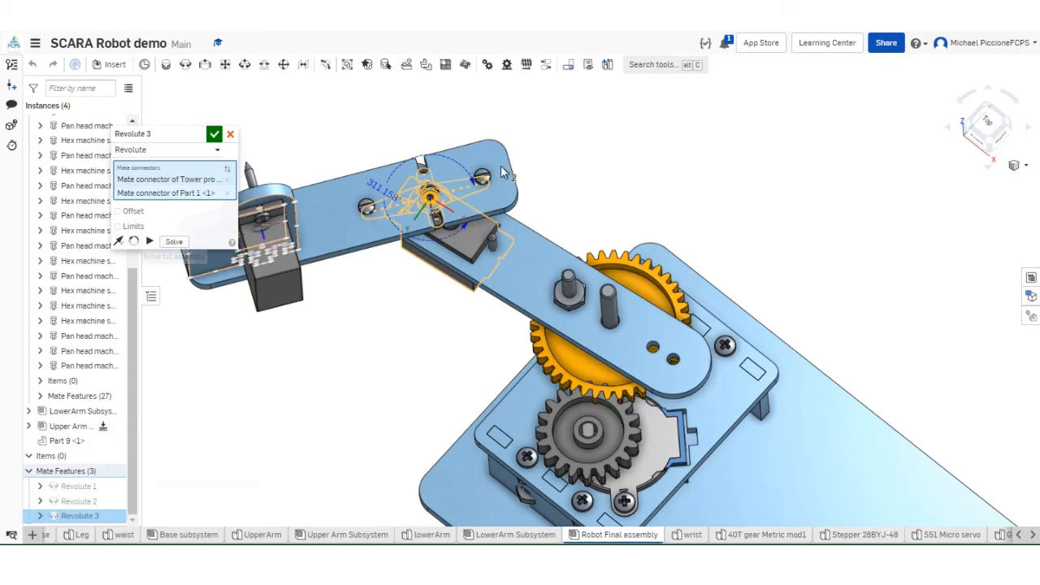
pyautogui.click(987, 120)
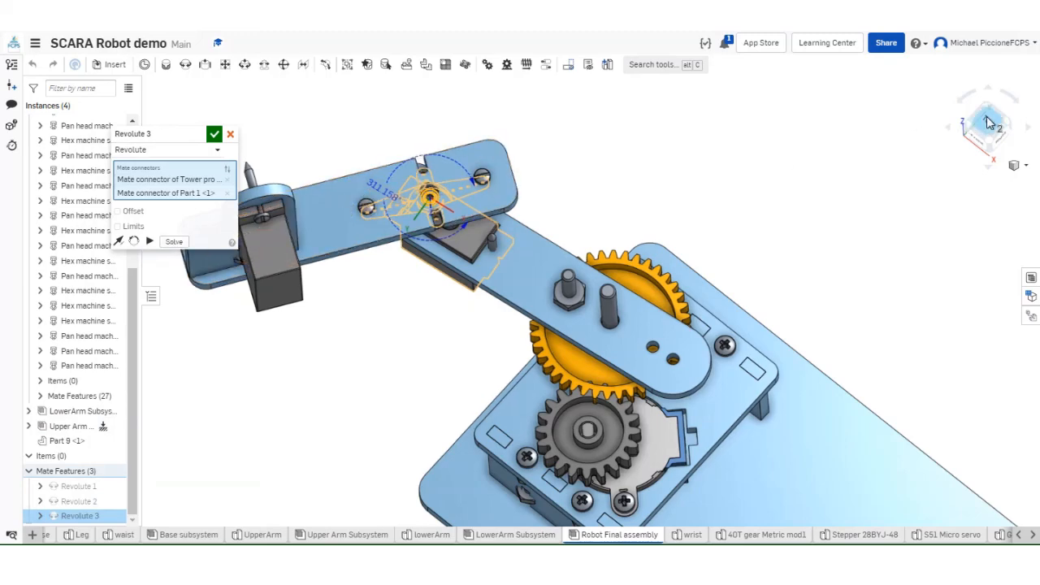
pyautogui.moveTo(240, 284); pyautogui.dragTo(490, 243, button='middle')
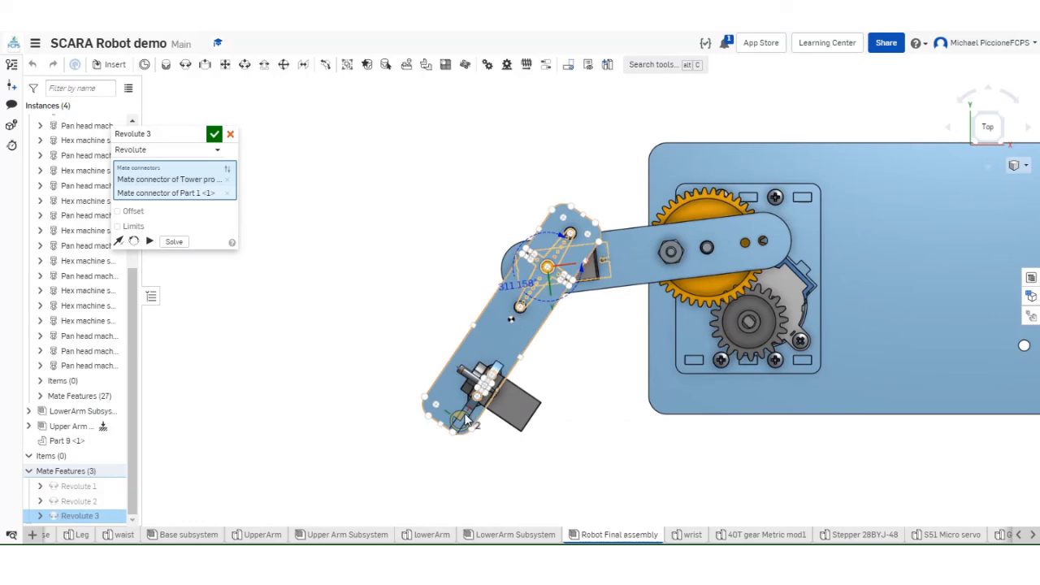
pyautogui.moveTo(444, 394); pyautogui.dragTo(410, 293)
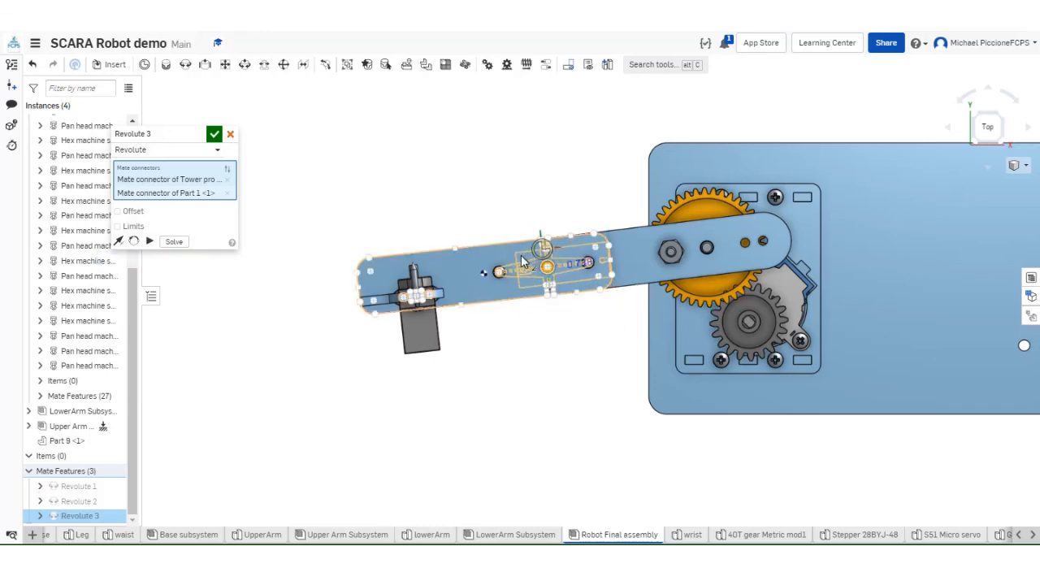
# Step: Enable limits on the Revolute 3 mate with a minimum of -60 deg and a maximum of 60 deg, and solve it
pyautogui.click(117, 227)
pyautogui.click(149, 239)
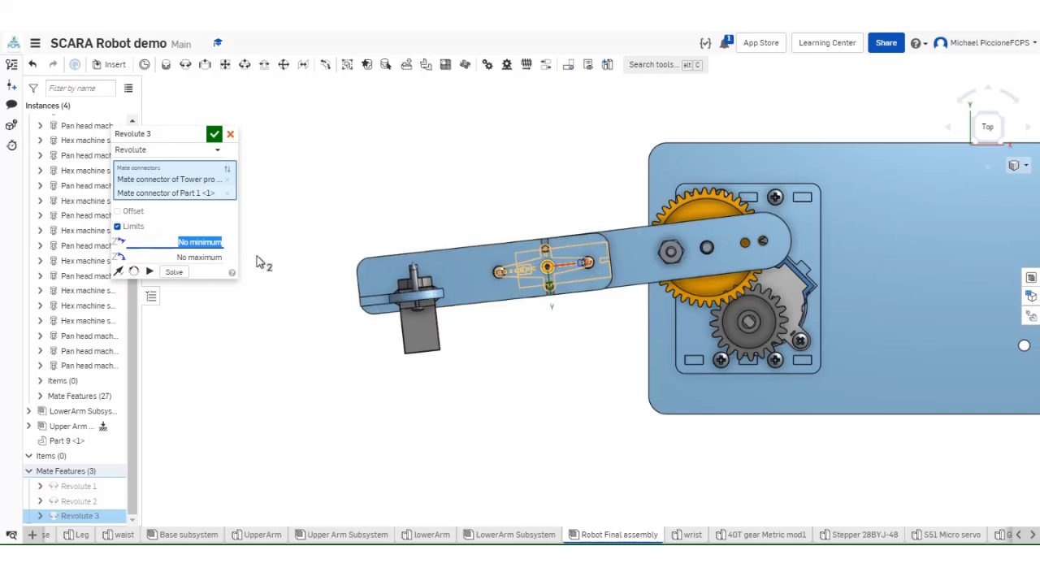
pyautogui.write('-60')
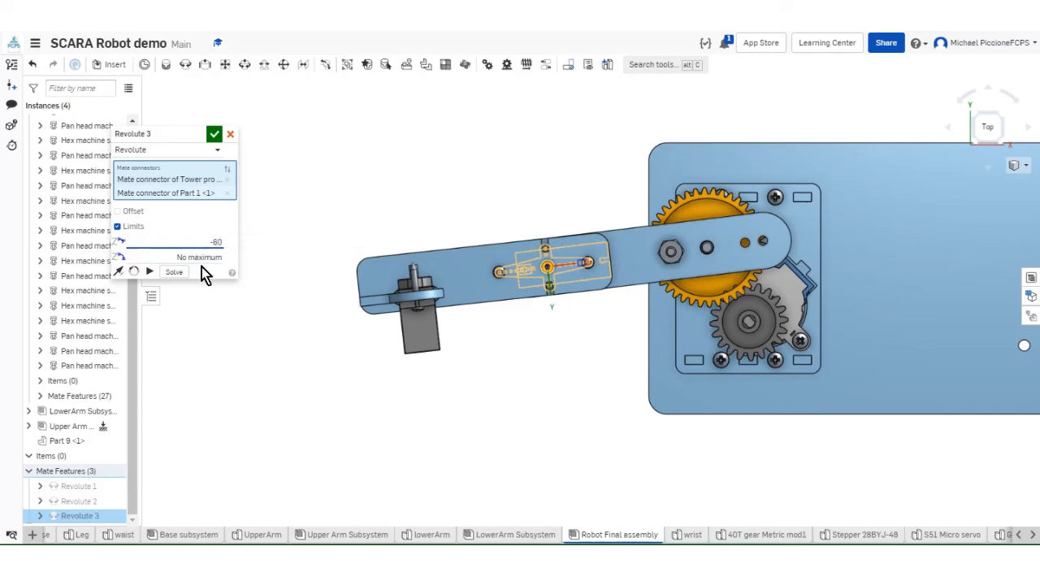
pyautogui.click(200, 257)
pyautogui.write('60')
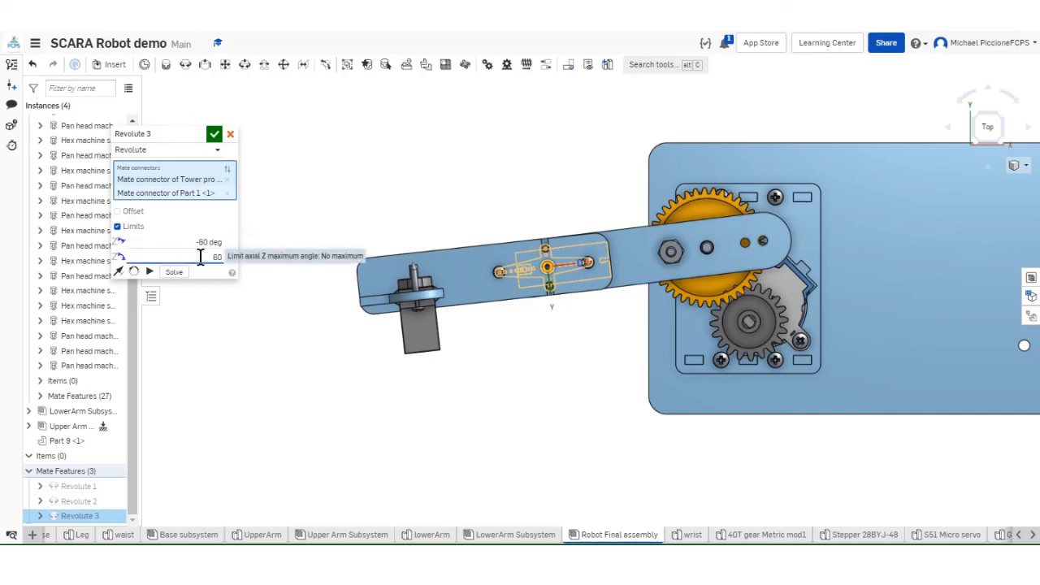
pyautogui.click(175, 273)
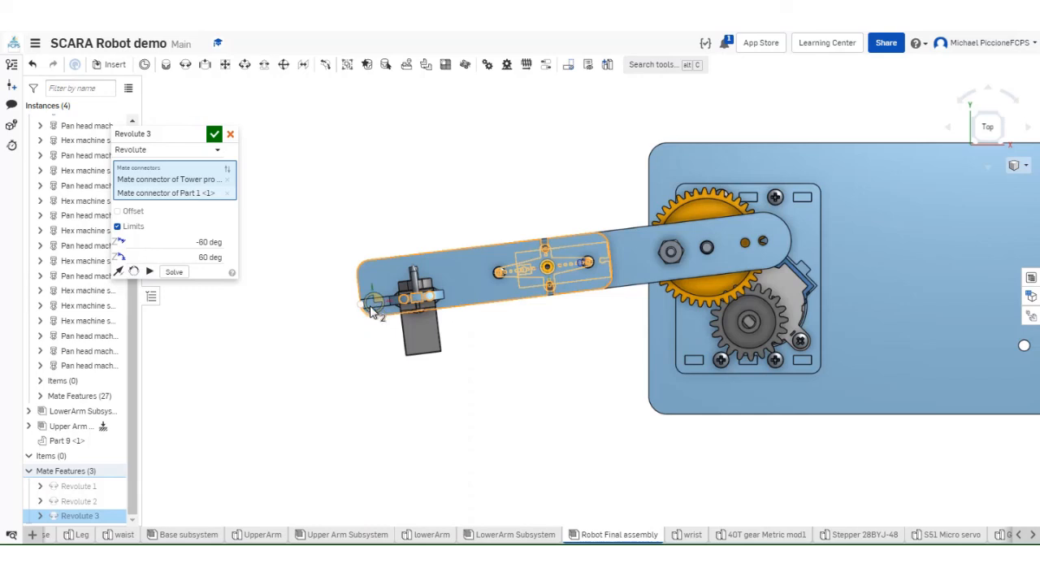
# Step: Swing the lower arm to its rotation limit and back near the upper arm's line, and accept the Revolute 3 mate
pyautogui.moveTo(371, 312); pyautogui.dragTo(578, 181)
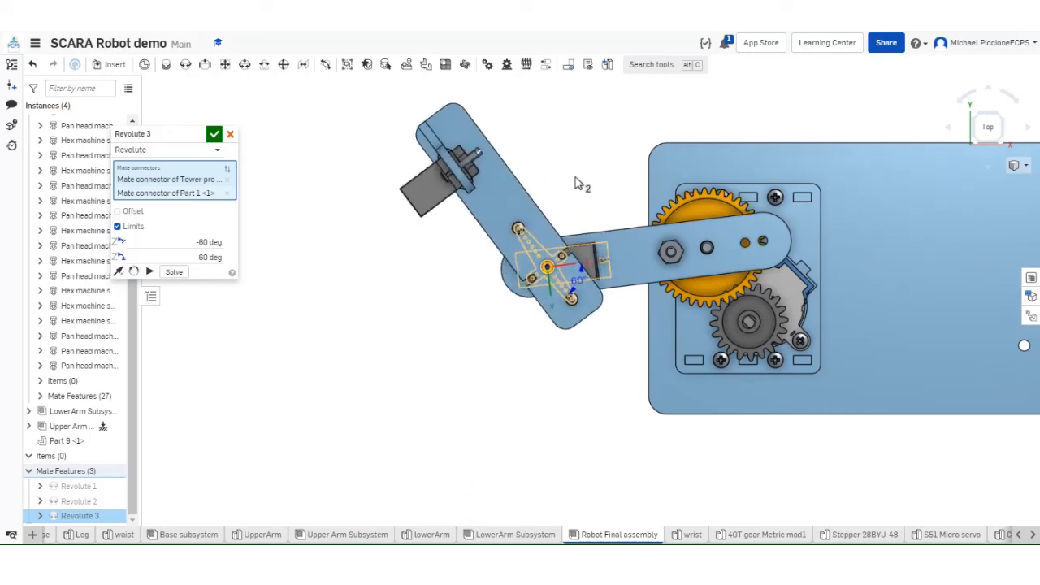
pyautogui.moveTo(463, 173); pyautogui.dragTo(376, 284)
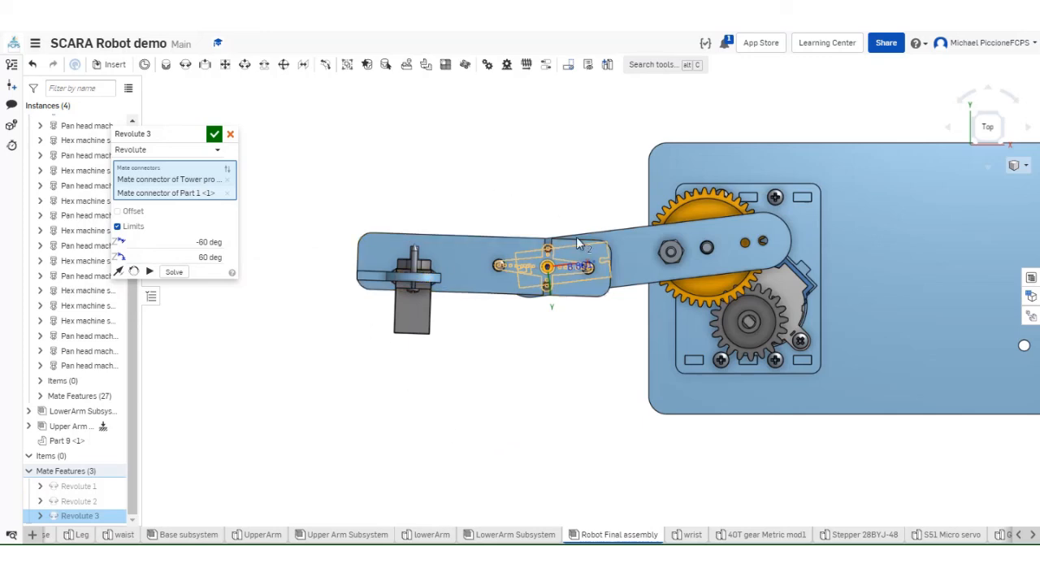
pyautogui.click(213, 135)
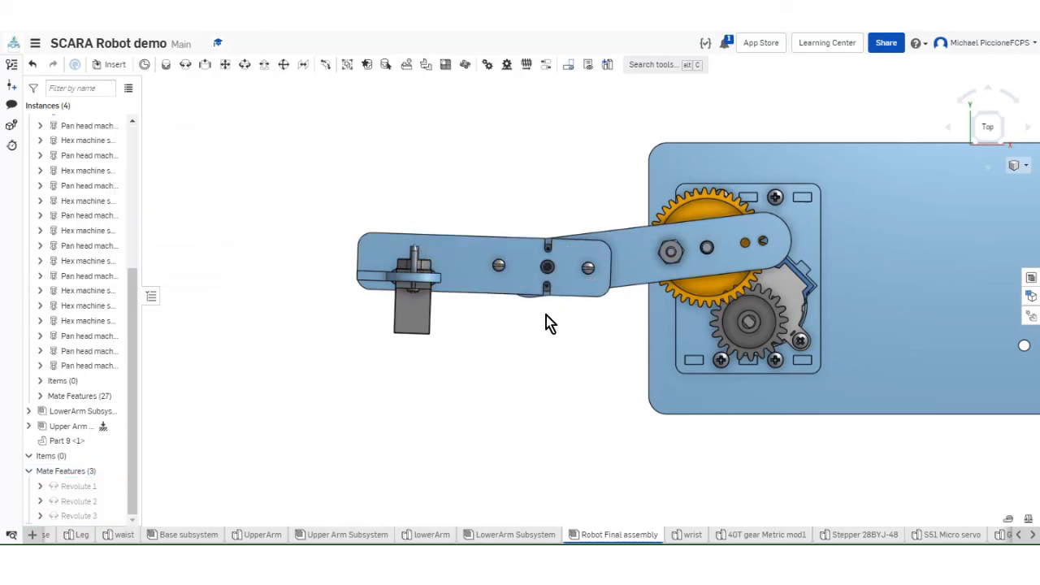
# Step: Unfix the upper arm and try to swing it about the large gear's joint
pyautogui.click(74, 430)
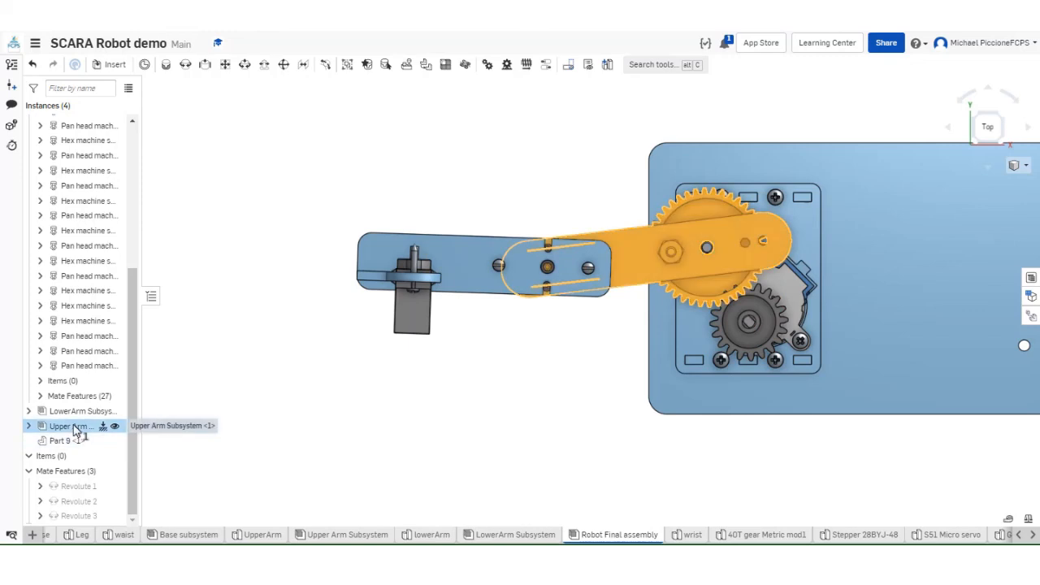
pyautogui.rightClick(74, 430)
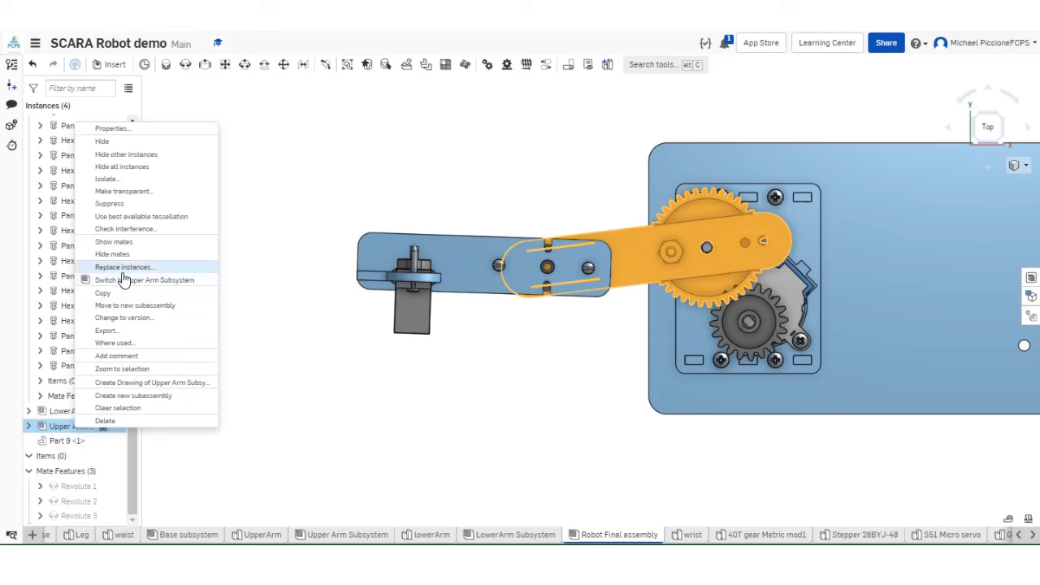
pyautogui.click(297, 395)
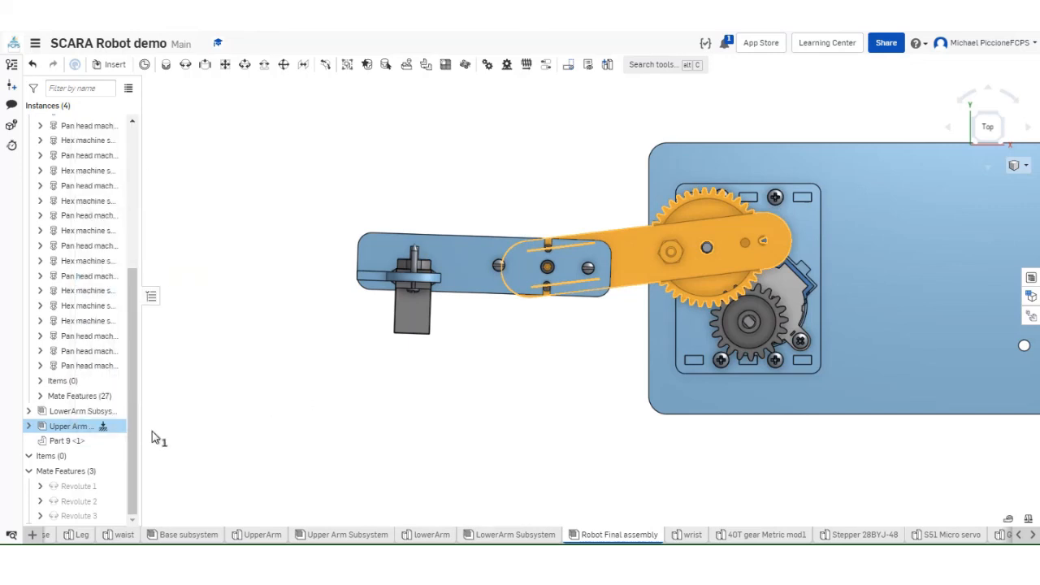
pyautogui.moveTo(105, 429)
pyautogui.rightClick(105, 433)
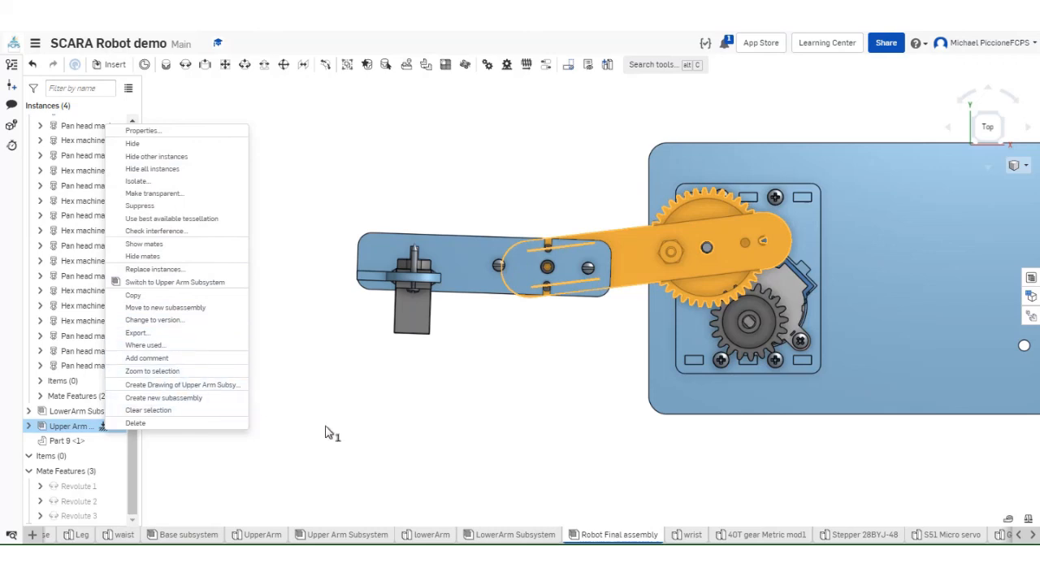
pyautogui.rightClick(649, 270)
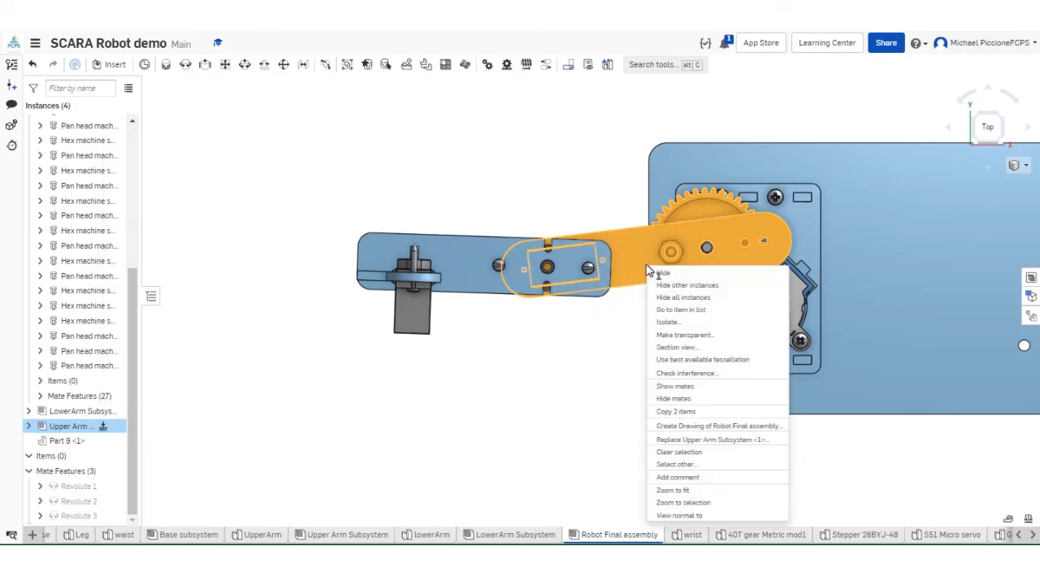
pyautogui.click(595, 400)
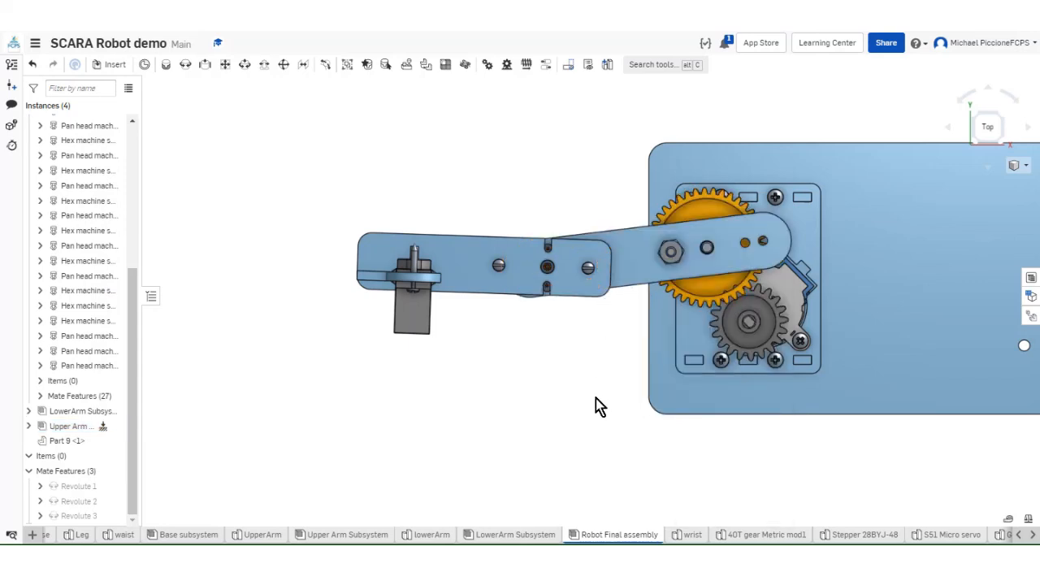
pyautogui.rightClick(634, 263)
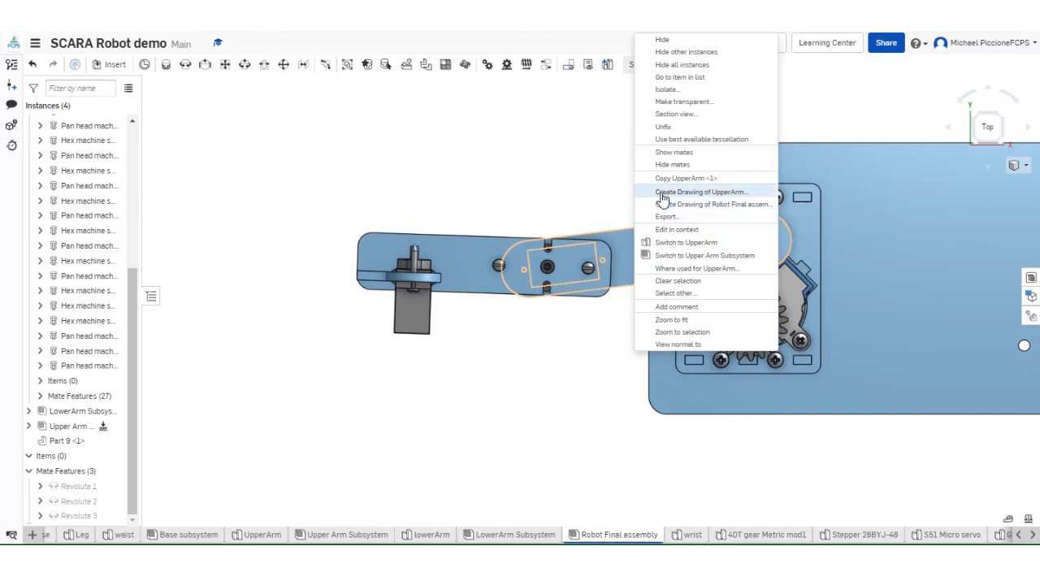
pyautogui.click(663, 127)
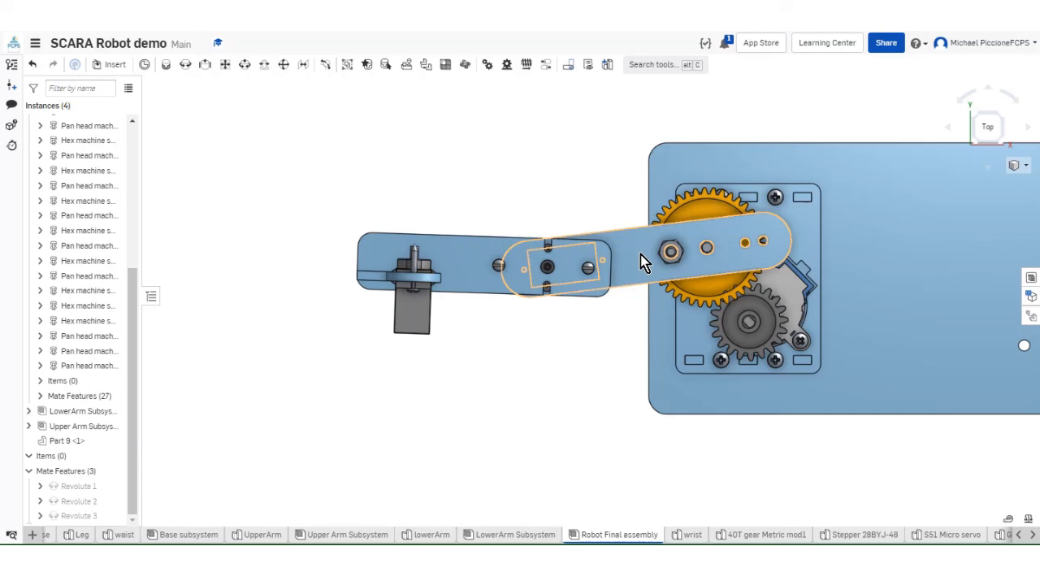
pyautogui.moveTo(639, 262); pyautogui.dragTo(626, 299)
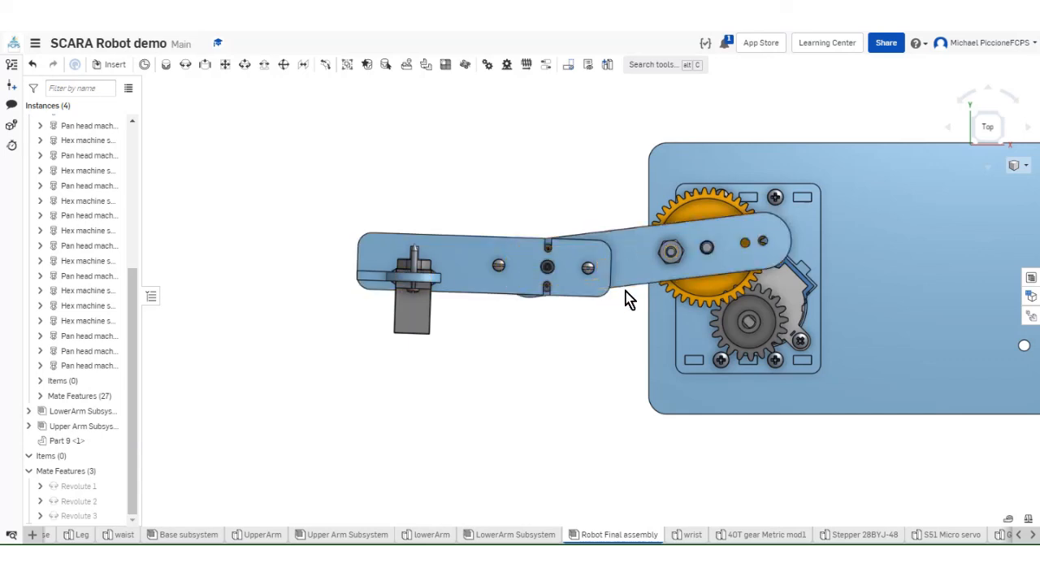
# Step: Edit the Revolute 2 mate of the upper arm's gear, limiting rotation to between -60 and 60 deg, and solve it
pyautogui.click(73, 501)
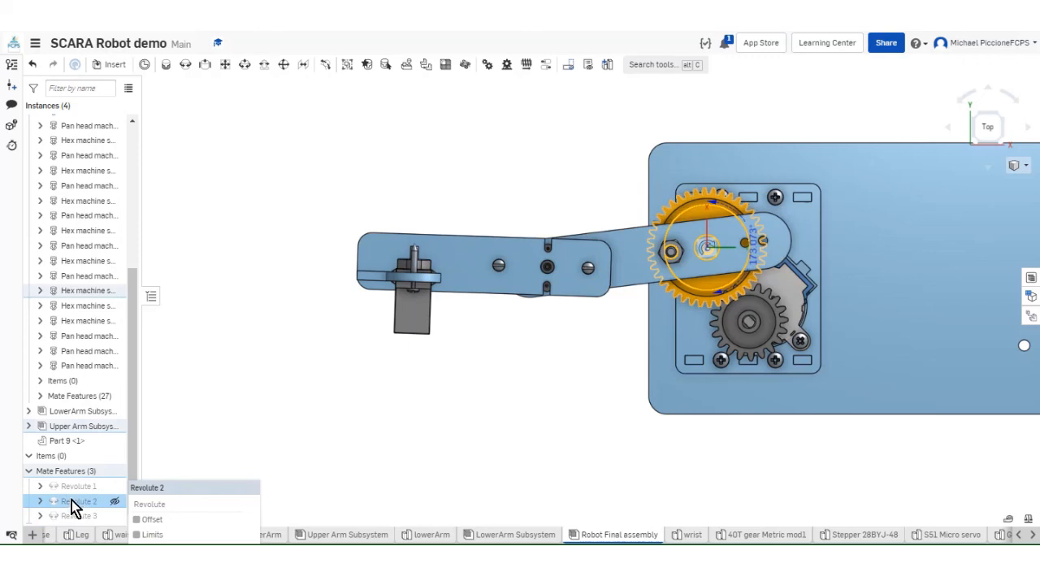
pyautogui.doubleClick(72, 501)
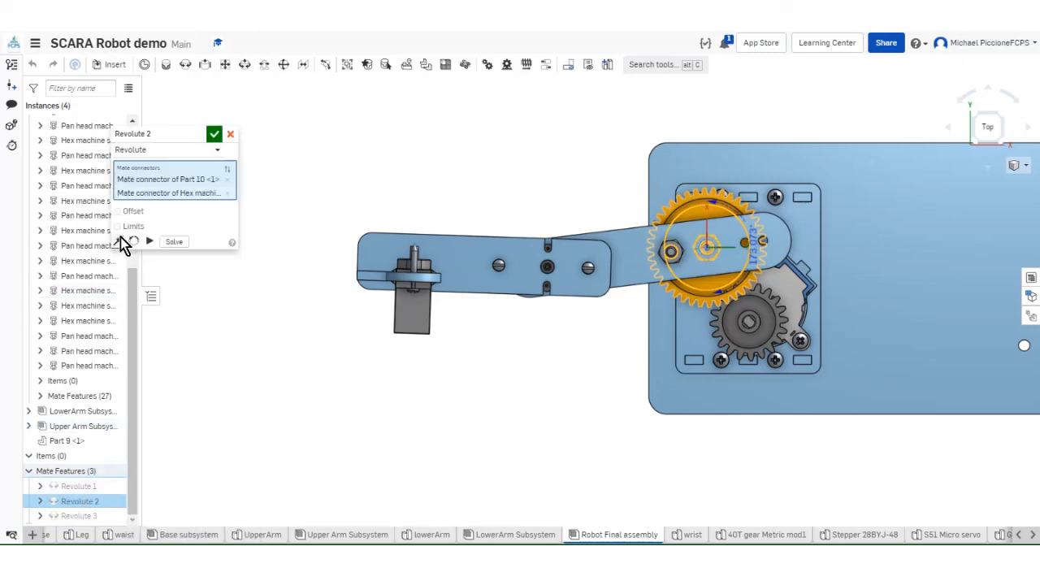
pyautogui.click(118, 227)
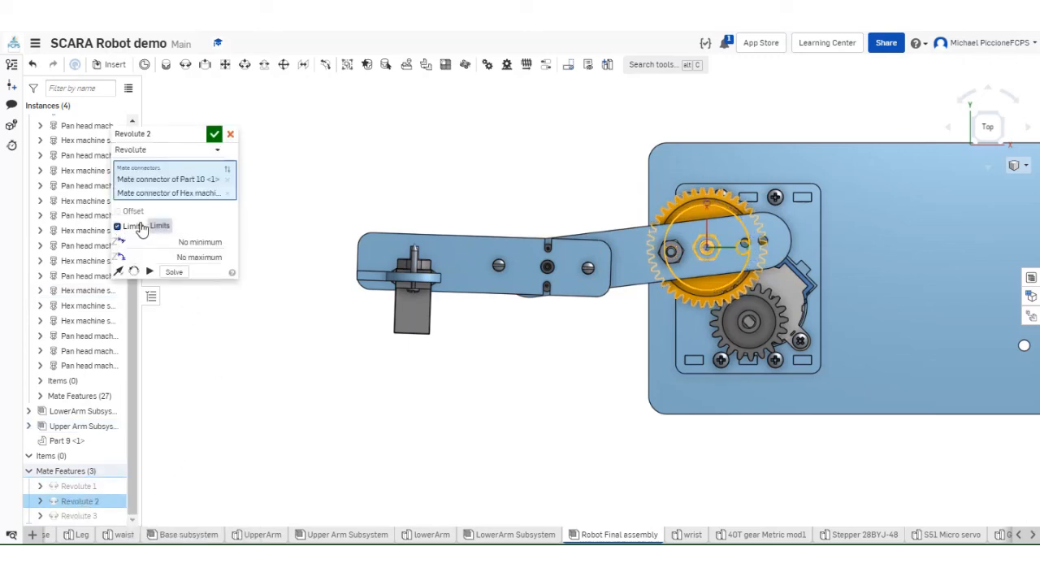
pyautogui.click(173, 241)
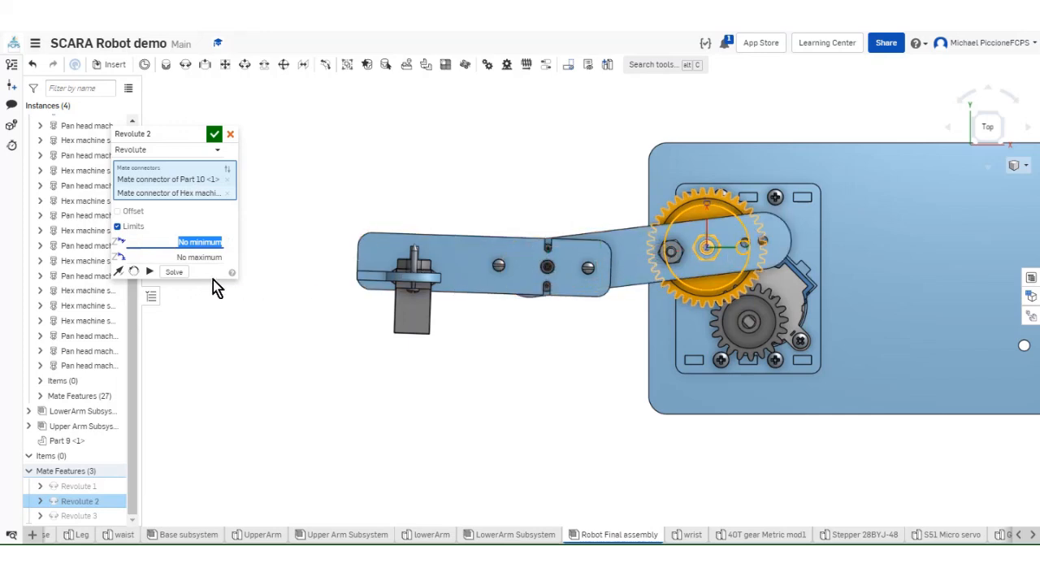
pyautogui.write('-60')
pyautogui.click(200, 254)
pyautogui.write('60')
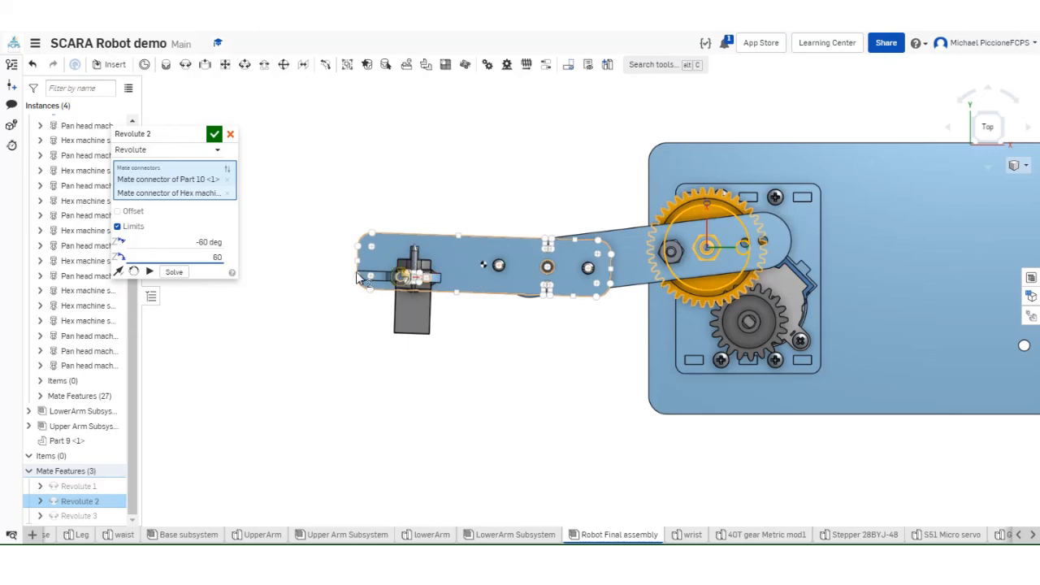
pyautogui.click(174, 273)
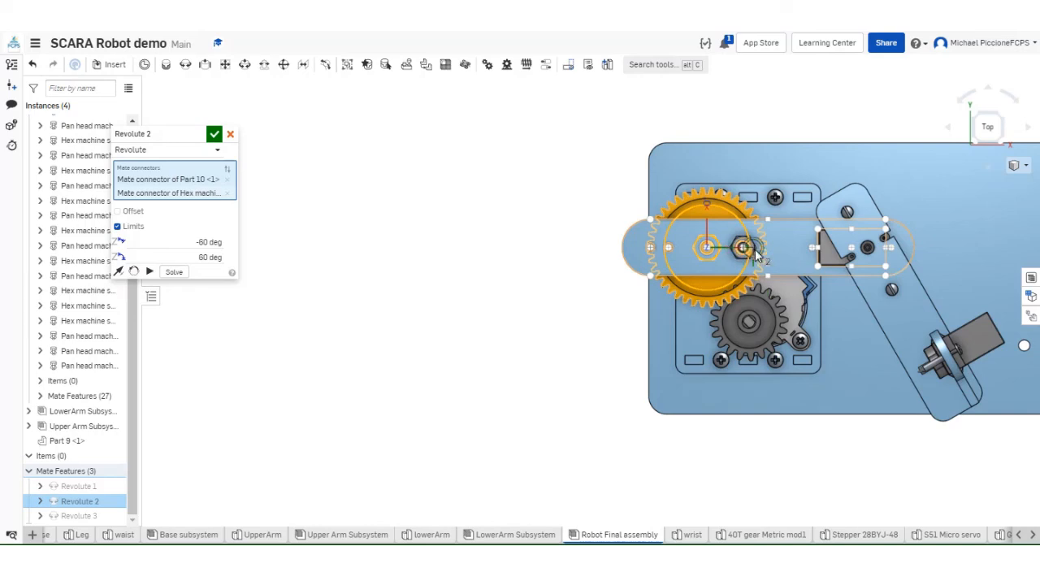
# Step: Swing the upper arm about the large gear in both directions to check its rotation limits
pyautogui.moveTo(782, 249); pyautogui.dragTo(696, 363)
pyautogui.moveTo(779, 266); pyautogui.dragTo(659, 127)
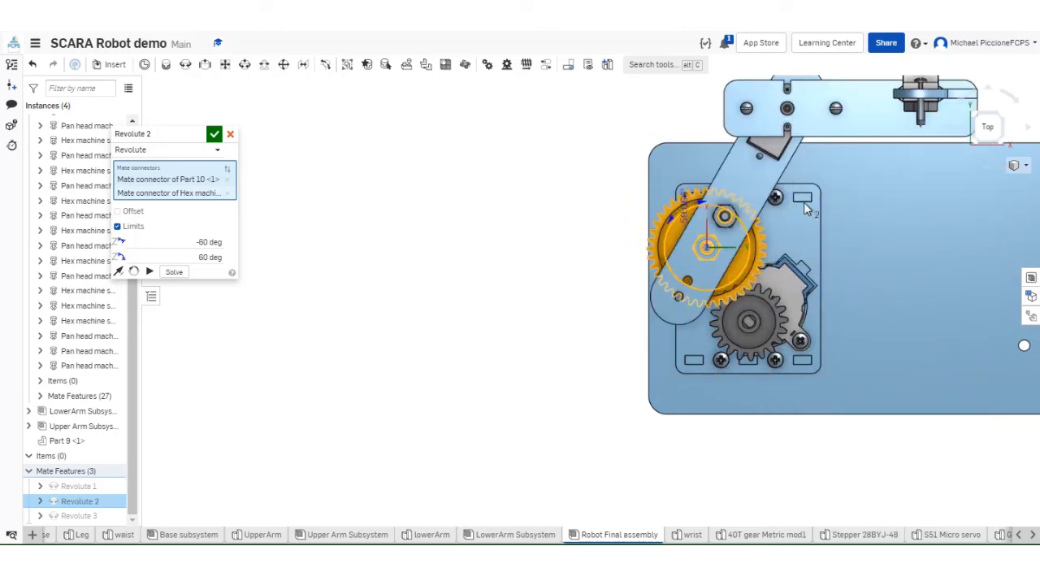
pyautogui.moveTo(805, 205); pyautogui.dragTo(836, 240)
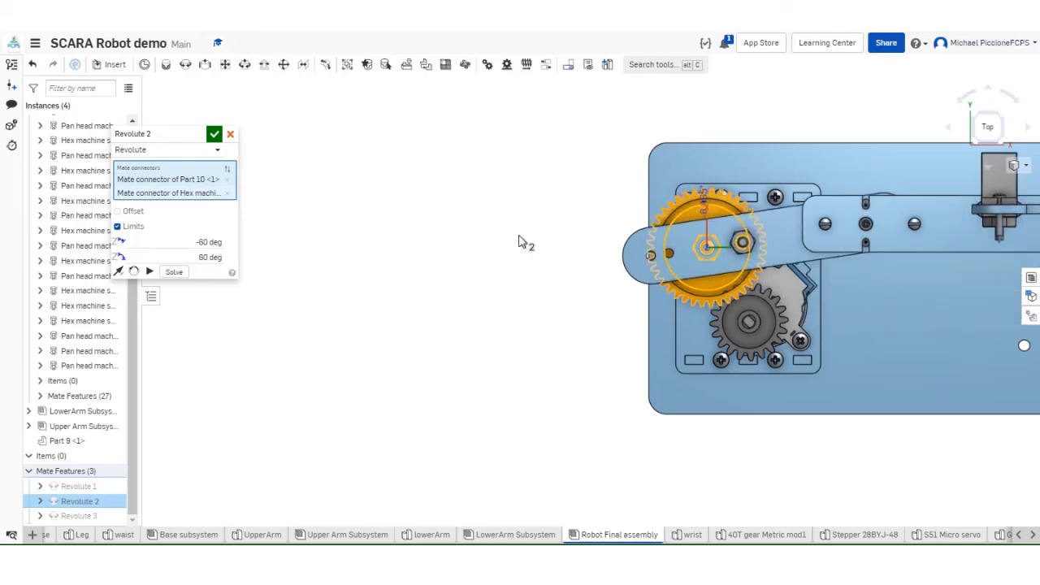
# Step: Set the Revolute 2 rotation limits to a minimum of 120 deg and a maximum of 240 deg, and solve the mate
pyautogui.click(199, 242)
pyautogui.click(200, 254)
pyautogui.write('240')
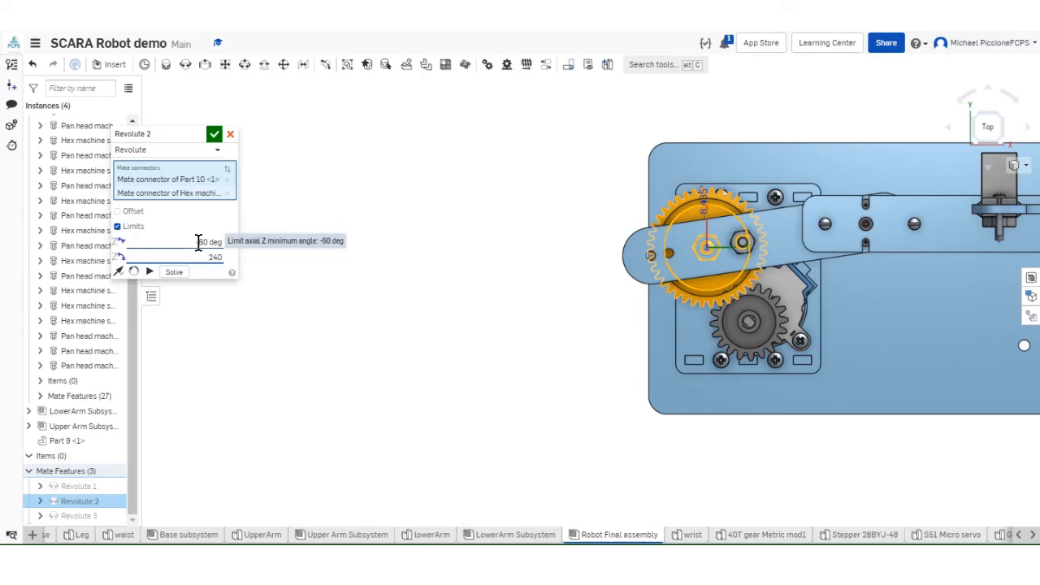
pyautogui.click(207, 242)
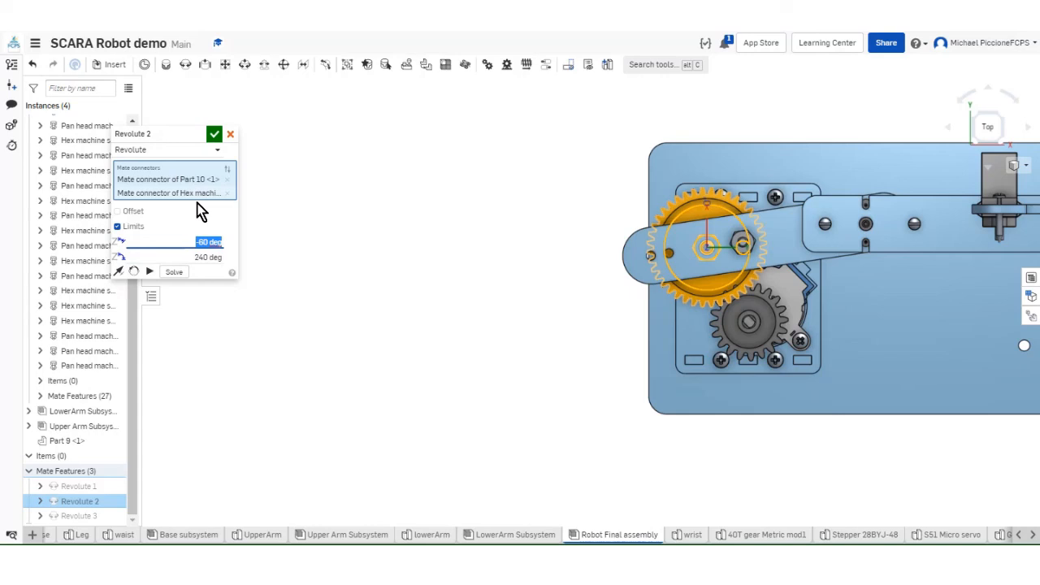
pyautogui.write('120')
pyautogui.click(173, 274)
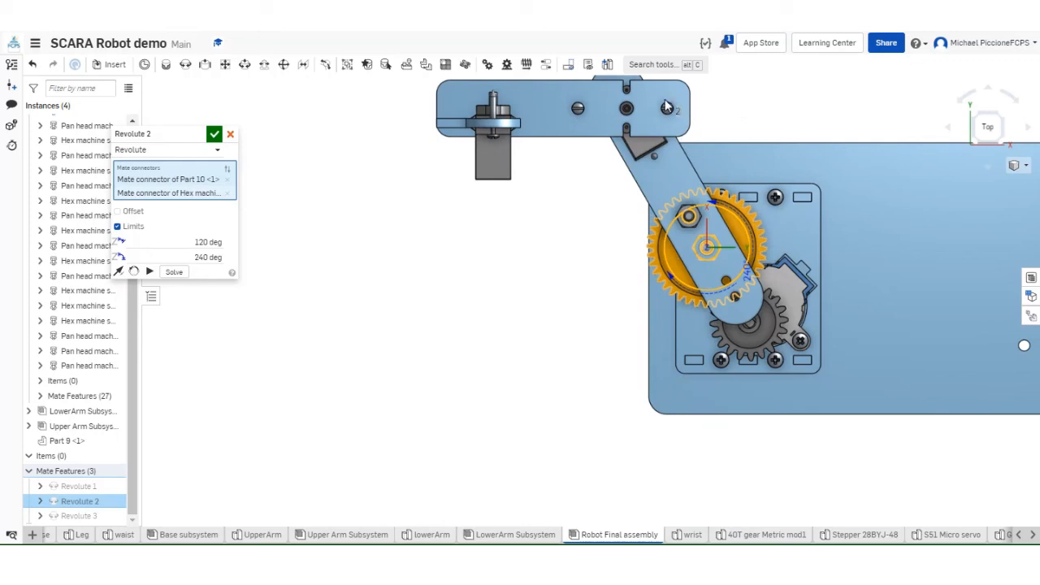
# Step: Swing the arms between both new Revolute 2 limits and examine their clearance from the base
pyautogui.moveTo(626, 120); pyautogui.dragTo(693, 354)
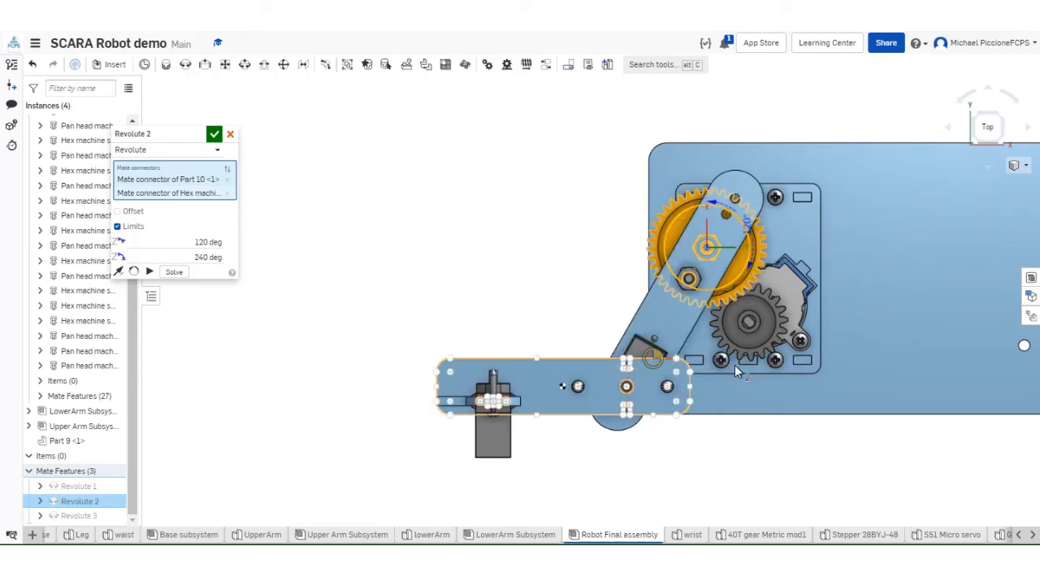
pyautogui.moveTo(751, 392); pyautogui.dragTo(723, 335, button='right')
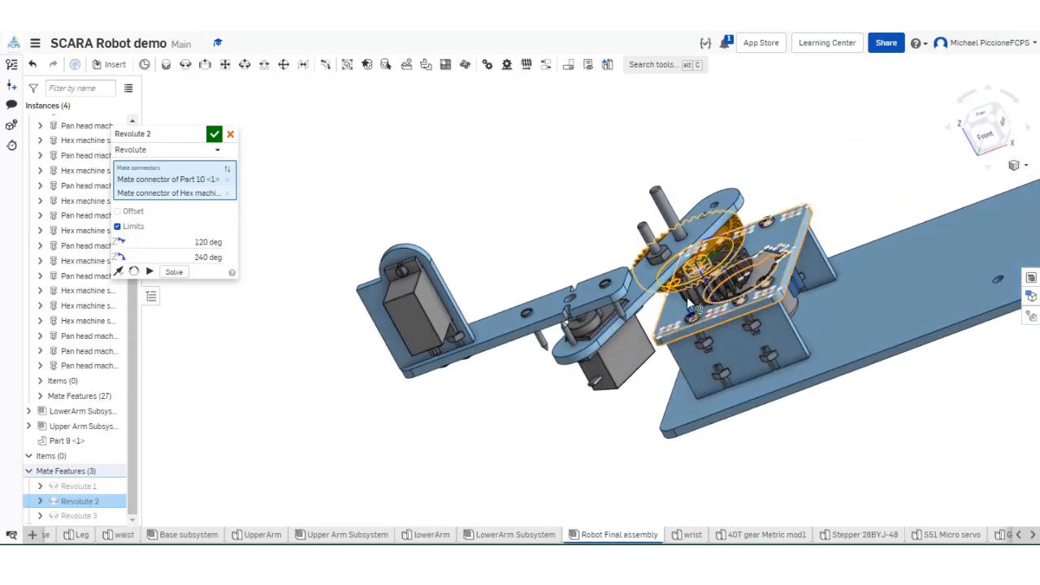
pyautogui.hotkey('shift', '5')
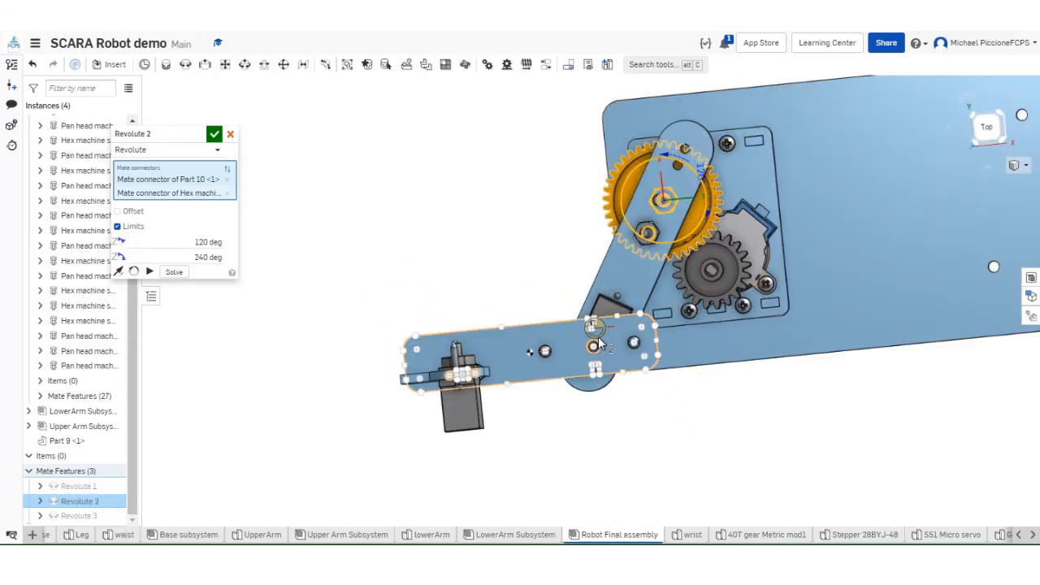
pyautogui.moveTo(485, 150); pyautogui.dragTo(732, 101)
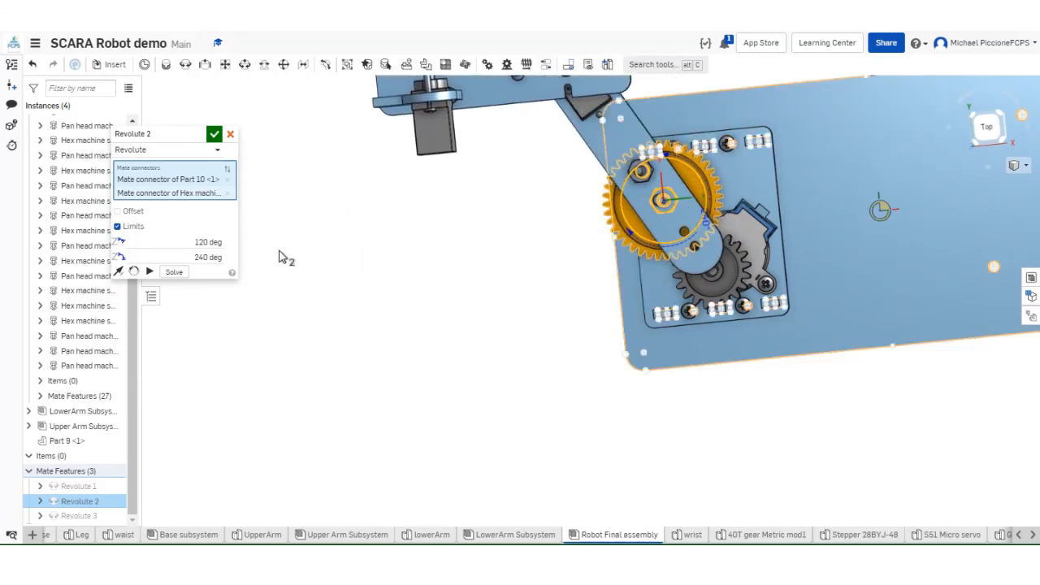
# Step: Set the maximum limit of Revolute 2 to 315 deg and solve the mate
pyautogui.click(198, 258)
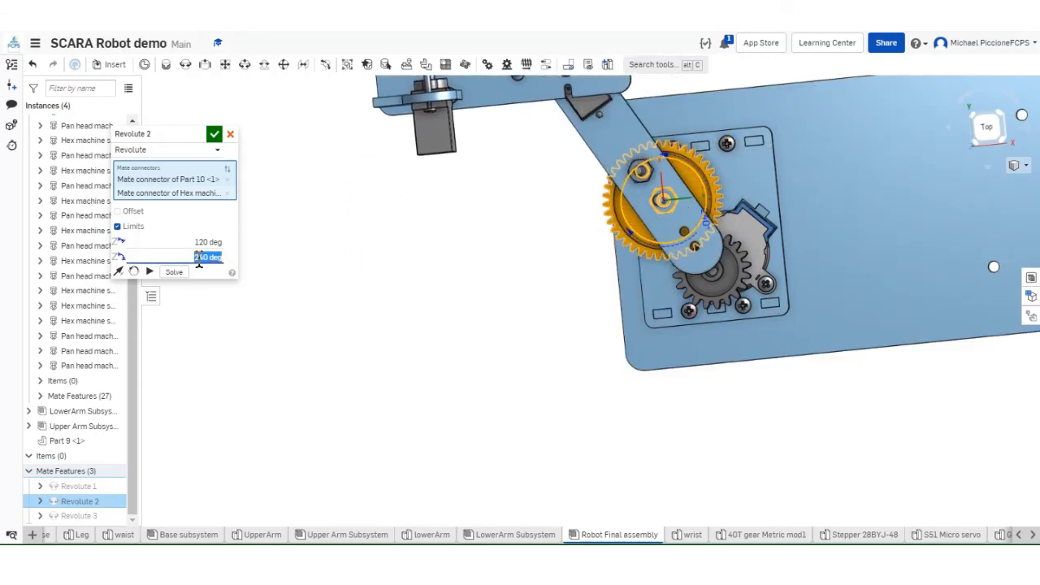
pyautogui.write('315')
pyautogui.click(173, 272)
# Step: Inspect the arm pose, accept the Revolute 2 mate, and swing the arms outward away from the base plate in isometric view
pyautogui.moveTo(286, 356); pyautogui.dragTo(224, 399, button='middle')
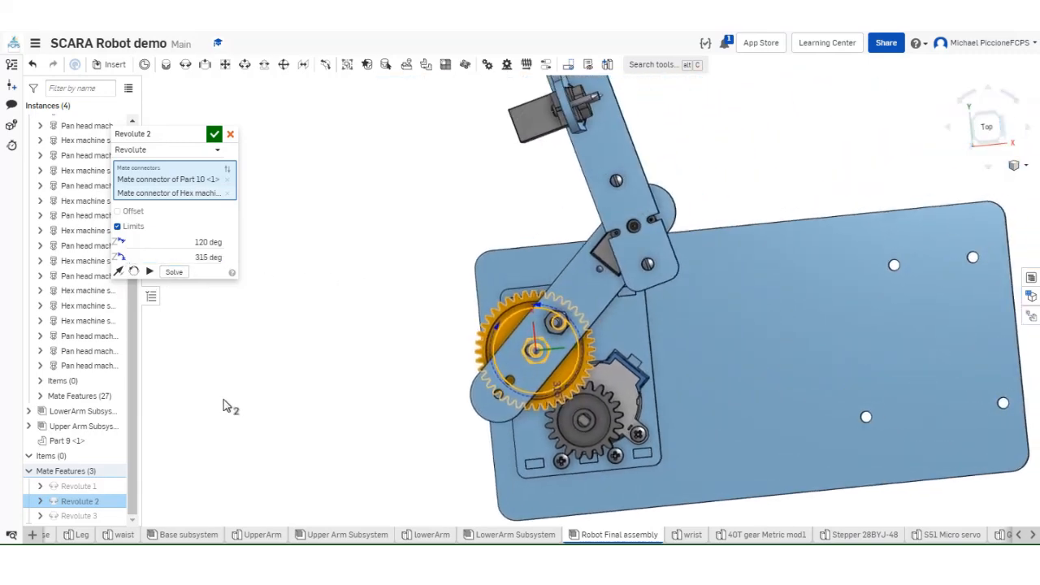
pyautogui.moveTo(499, 341); pyautogui.dragTo(734, 349, button='right')
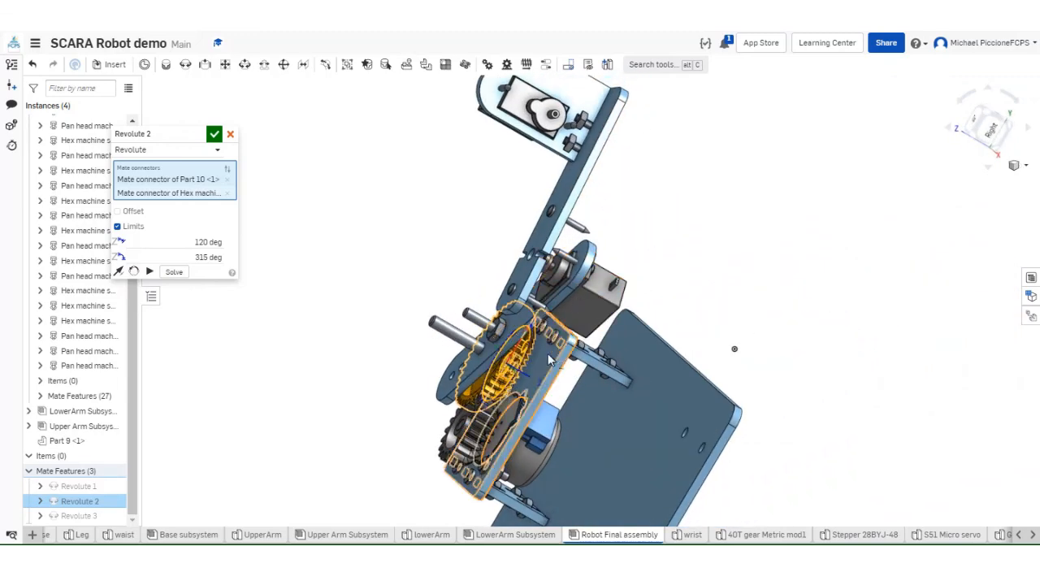
pyautogui.moveTo(559, 352); pyautogui.dragTo(615, 332, button='right')
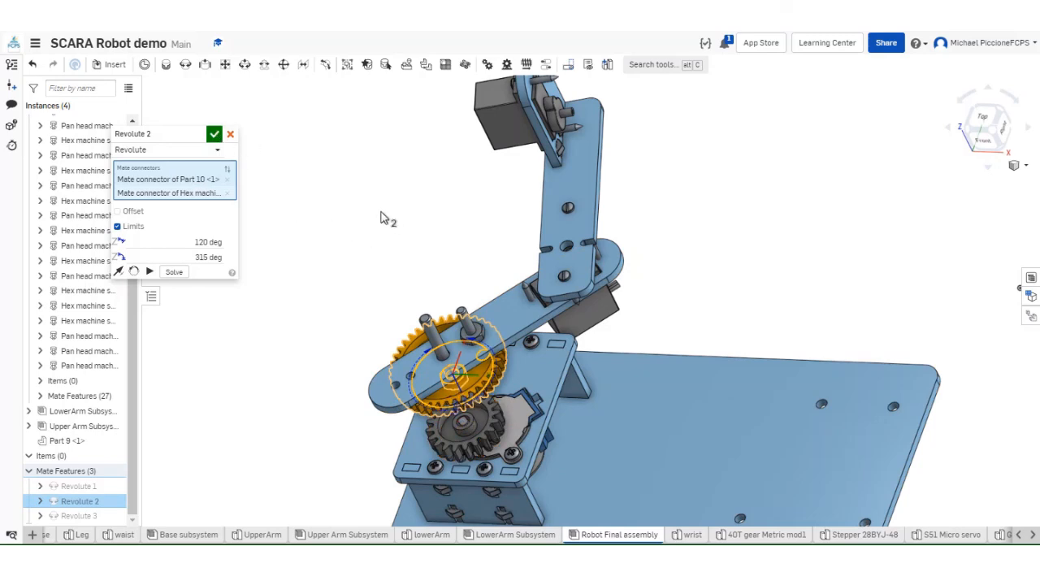
pyautogui.click(213, 135)
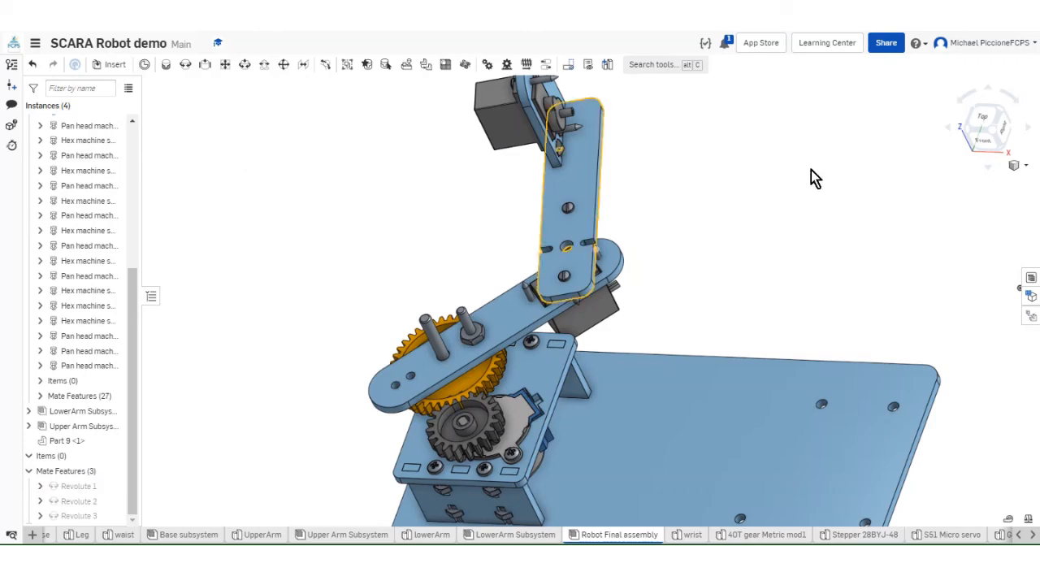
pyautogui.click(996, 137)
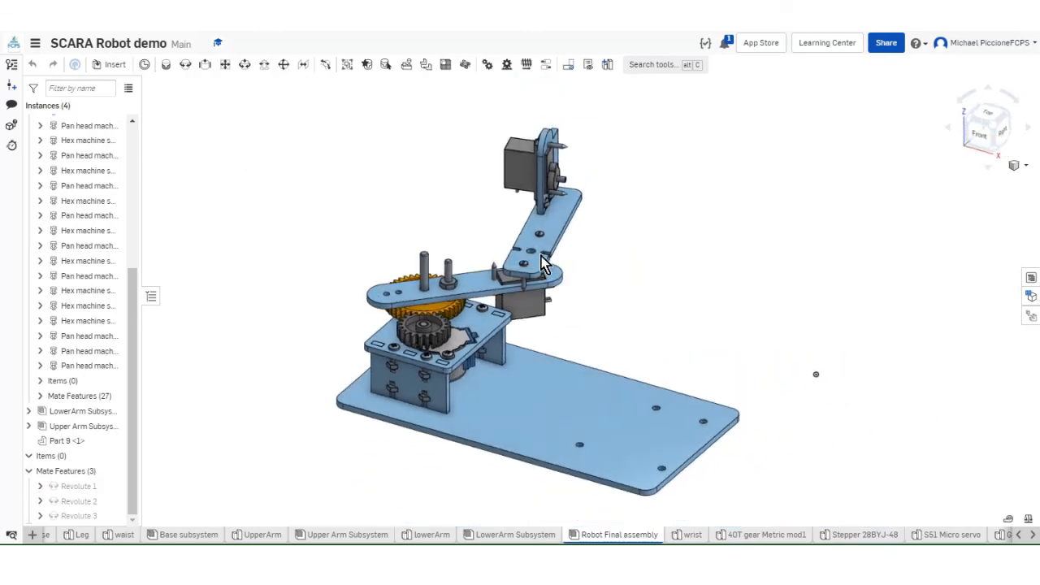
pyautogui.moveTo(545, 264); pyautogui.dragTo(118, 364)
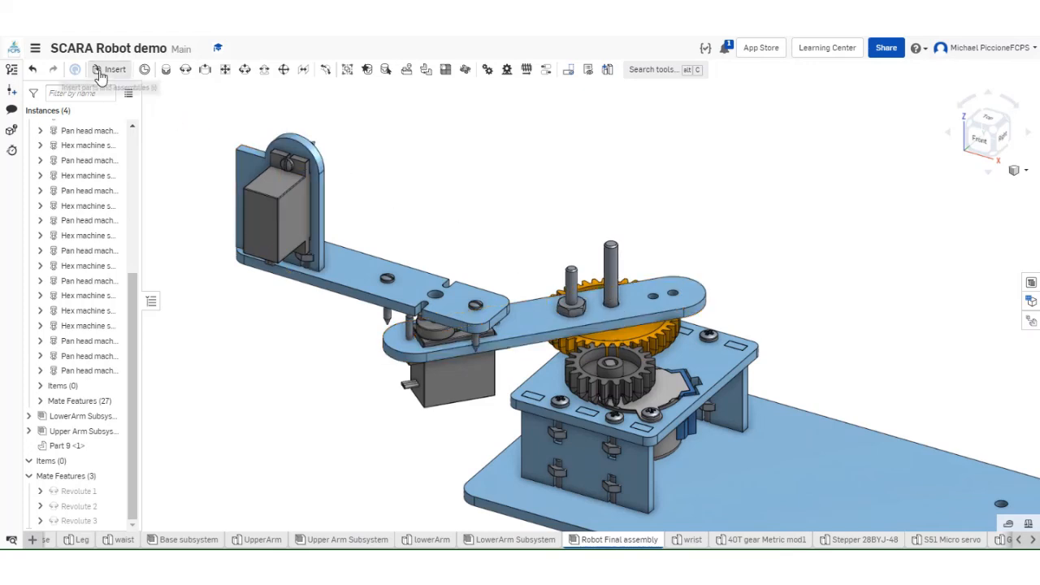
pyautogui.click(99, 72)
pyautogui.click(289, 122)
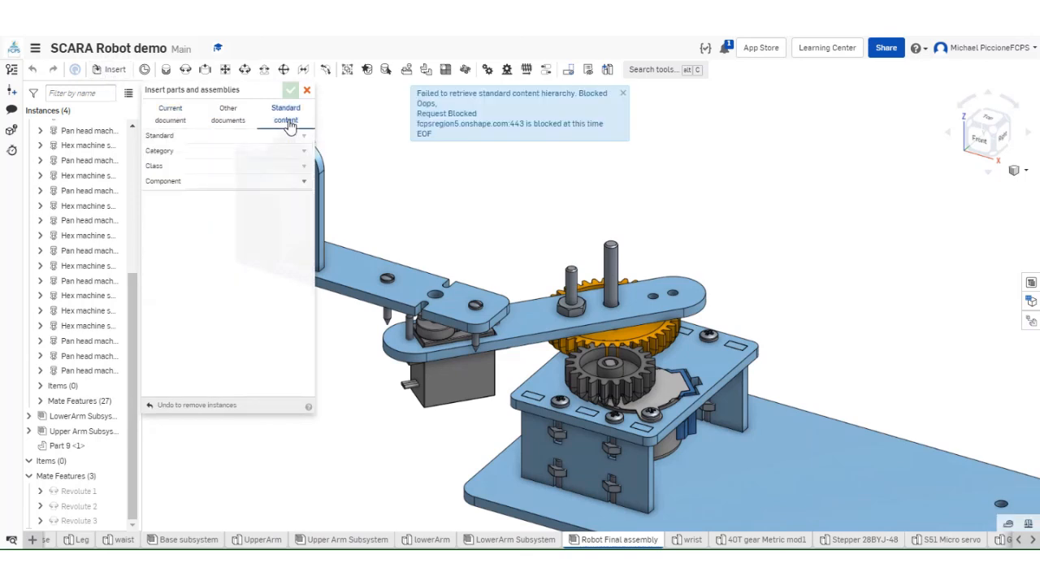
pyautogui.click(624, 94)
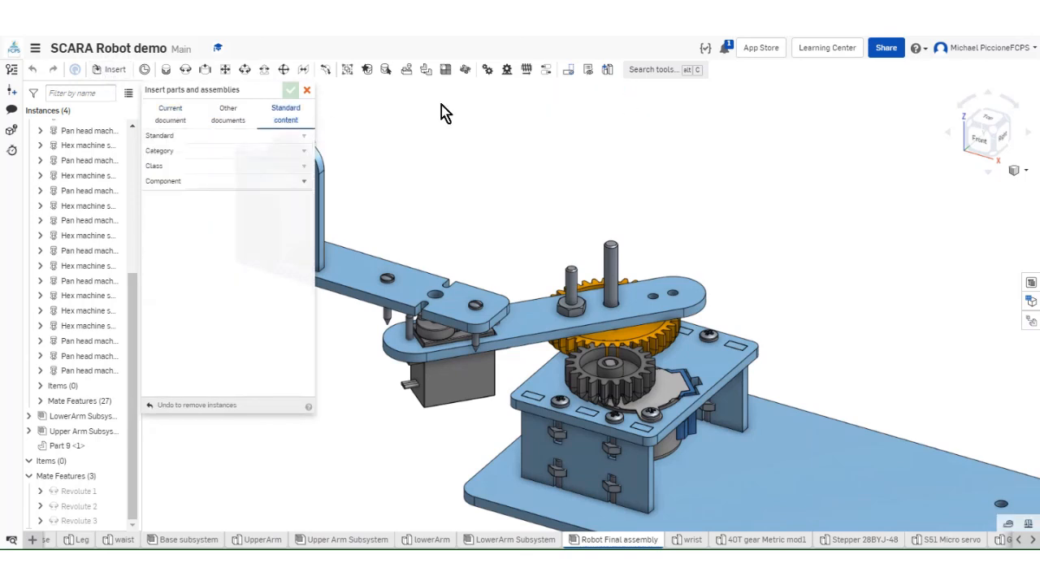
pyautogui.click(307, 90)
# Step: Insert a #8 stainless steel Type A flat washer from the ANSI inch standard content onto the taller screw, seated on the upper arm
pyautogui.click(114, 70)
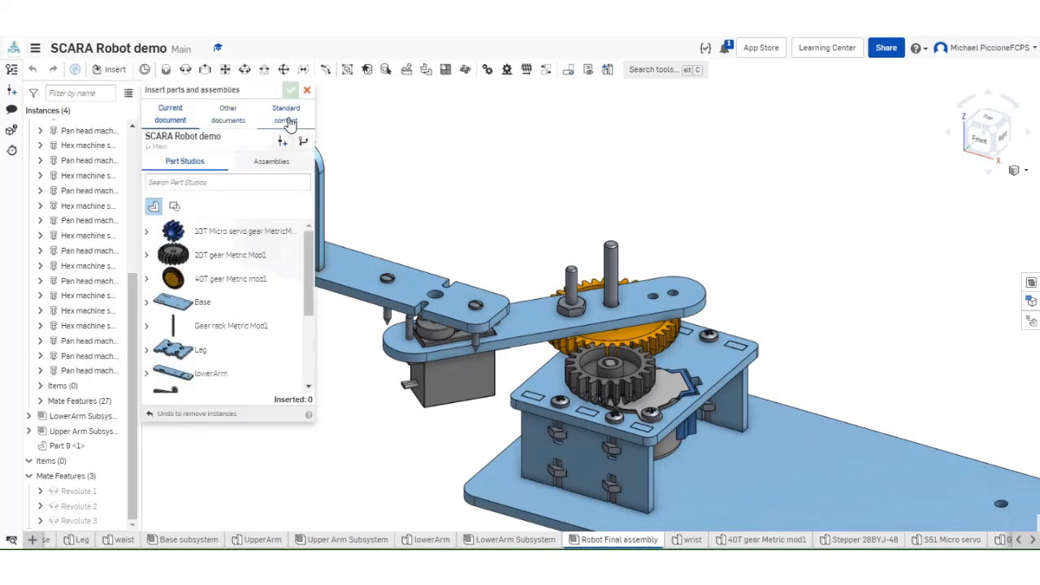
pyautogui.click(287, 120)
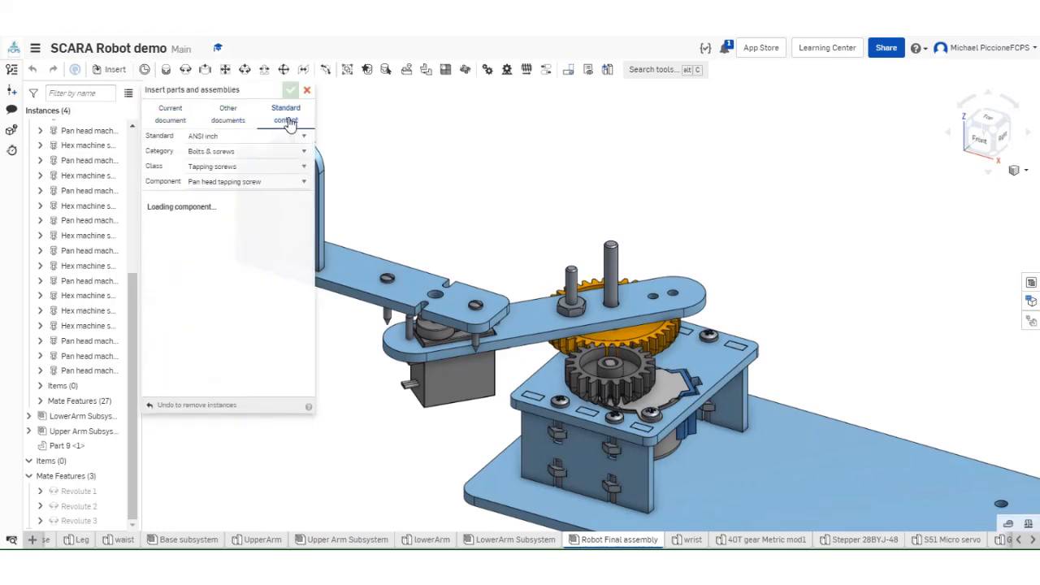
pyautogui.click(230, 152)
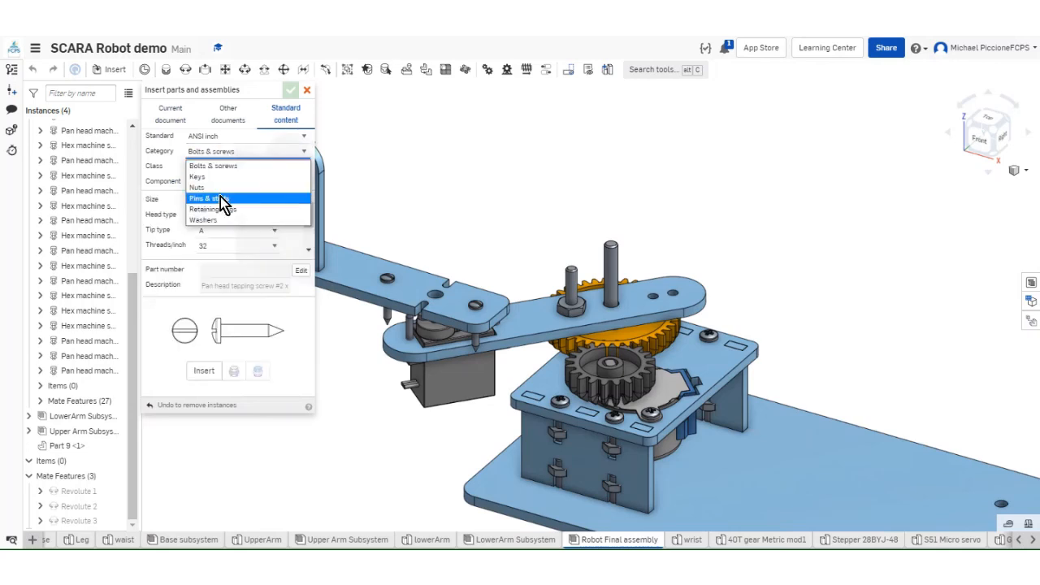
pyautogui.click(213, 221)
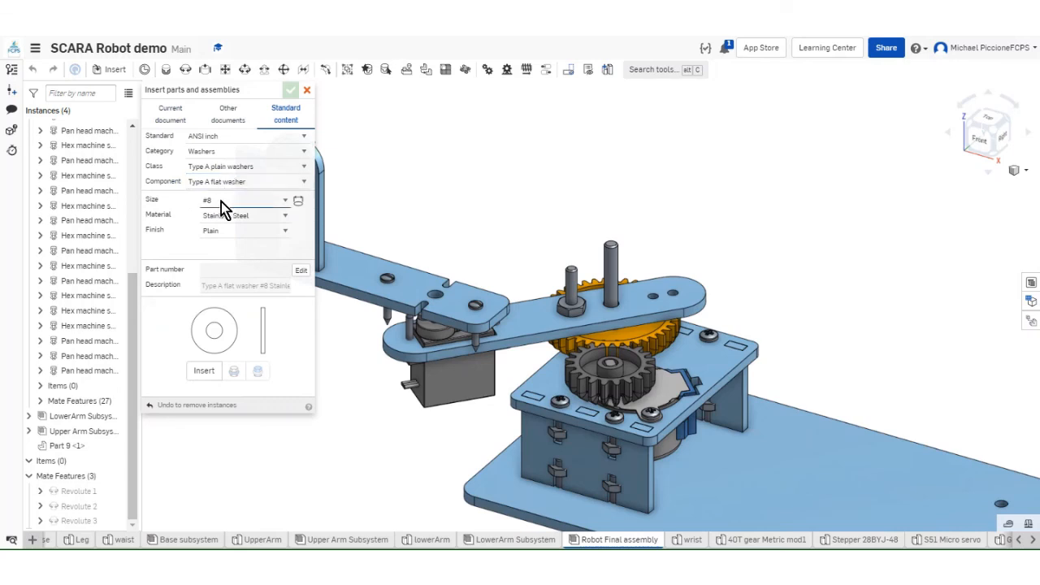
pyautogui.click(208, 372)
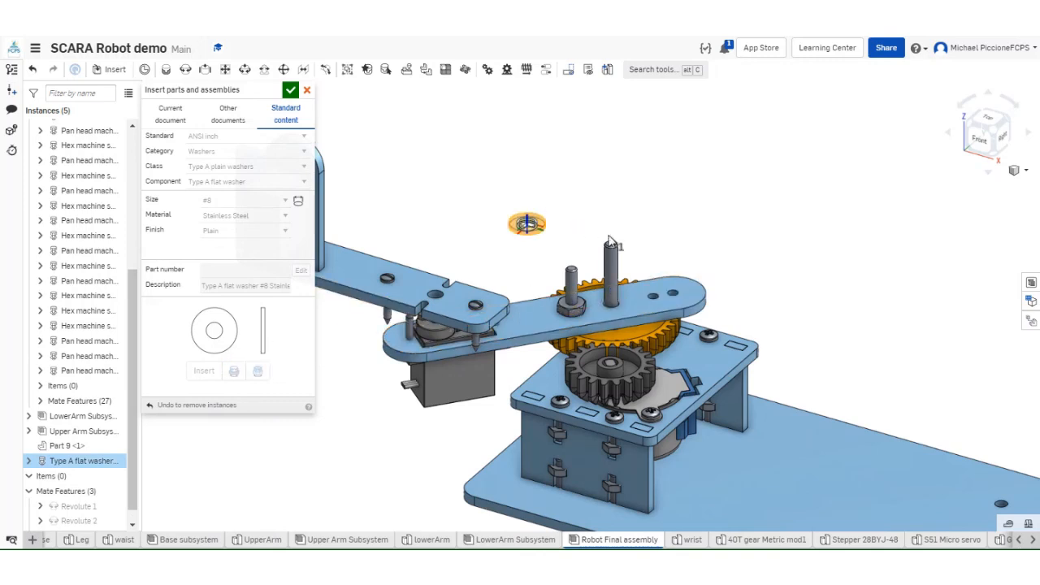
pyautogui.scroll(5, 624, 303)
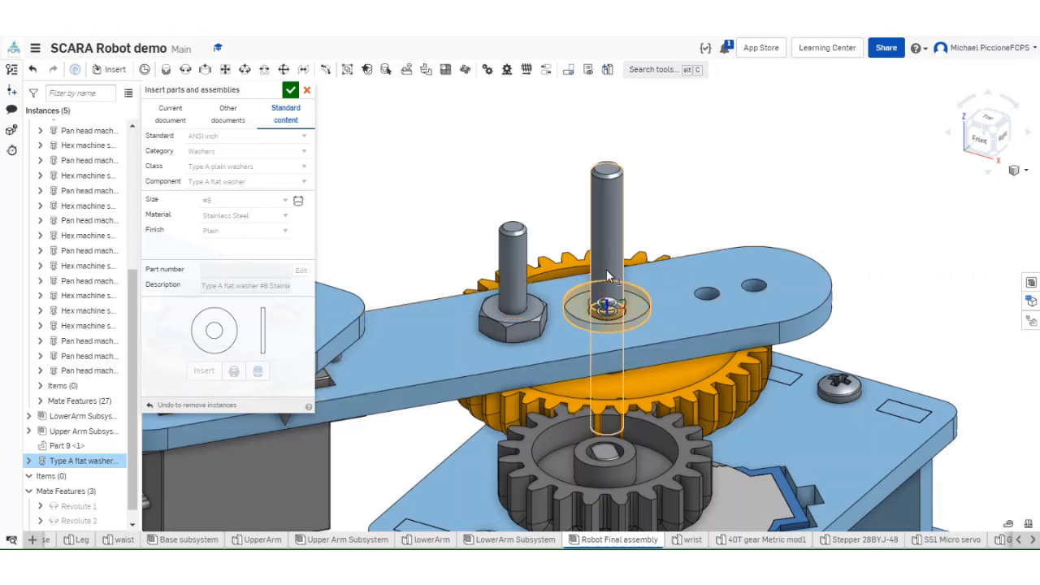
pyautogui.click(615, 323)
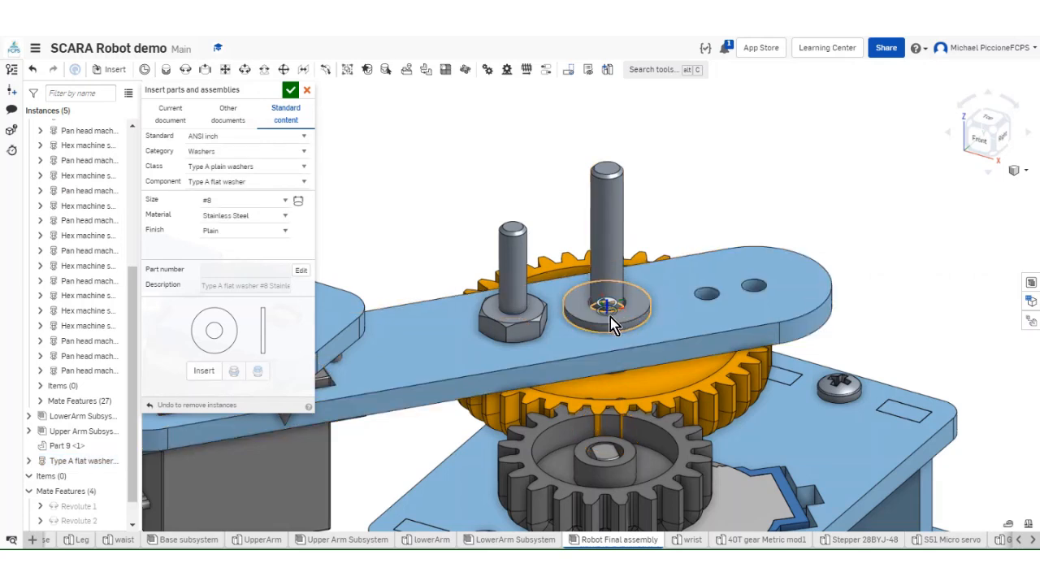
pyautogui.click(294, 89)
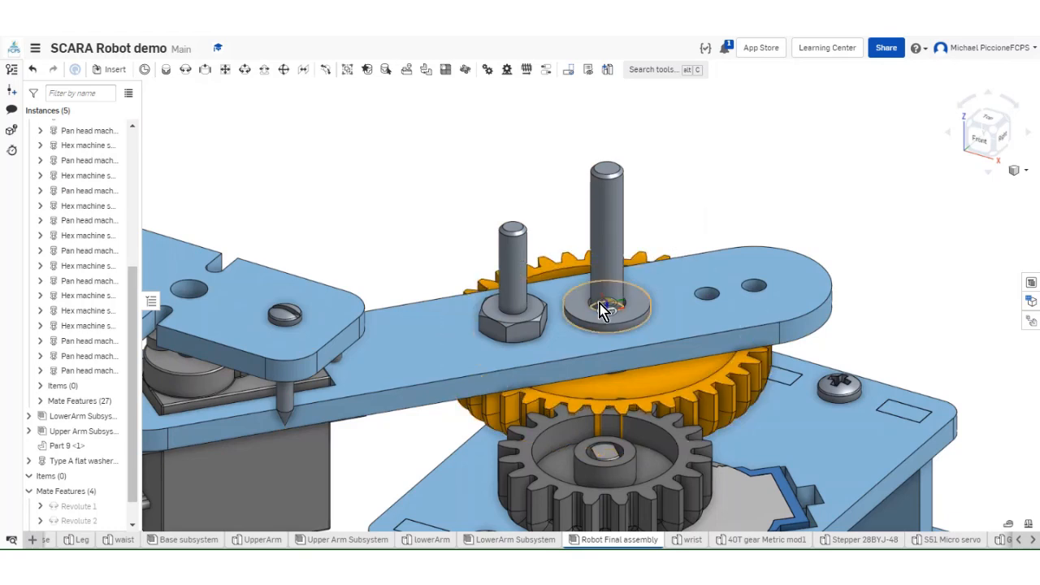
# Step: Insert a #8-32 stainless steel hex machine screw nut from the ANSI inch standard content onto the taller screw, seated on the flat washer
pyautogui.click(112, 69)
pyautogui.click(290, 122)
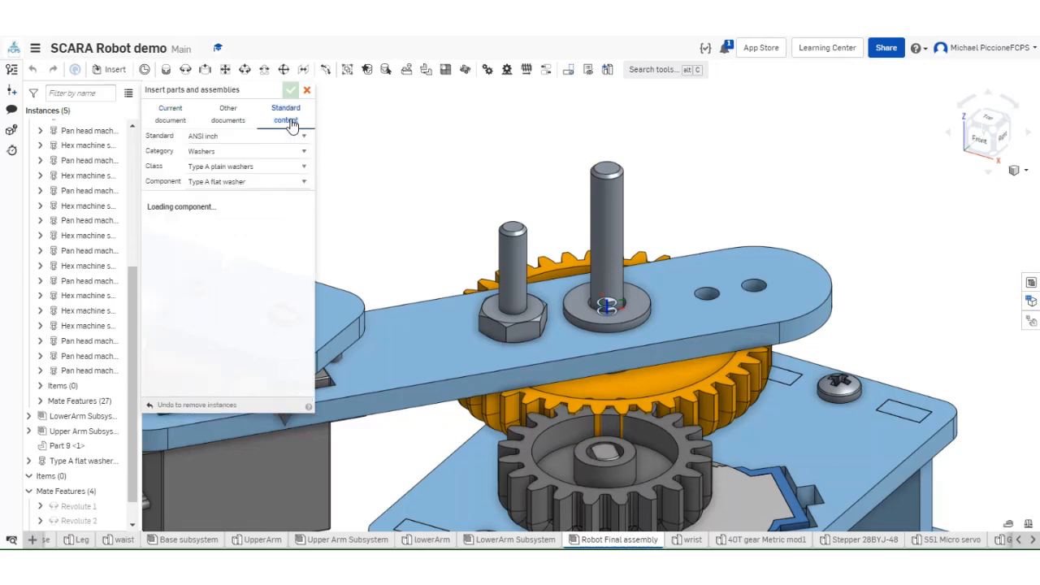
pyautogui.click(303, 167)
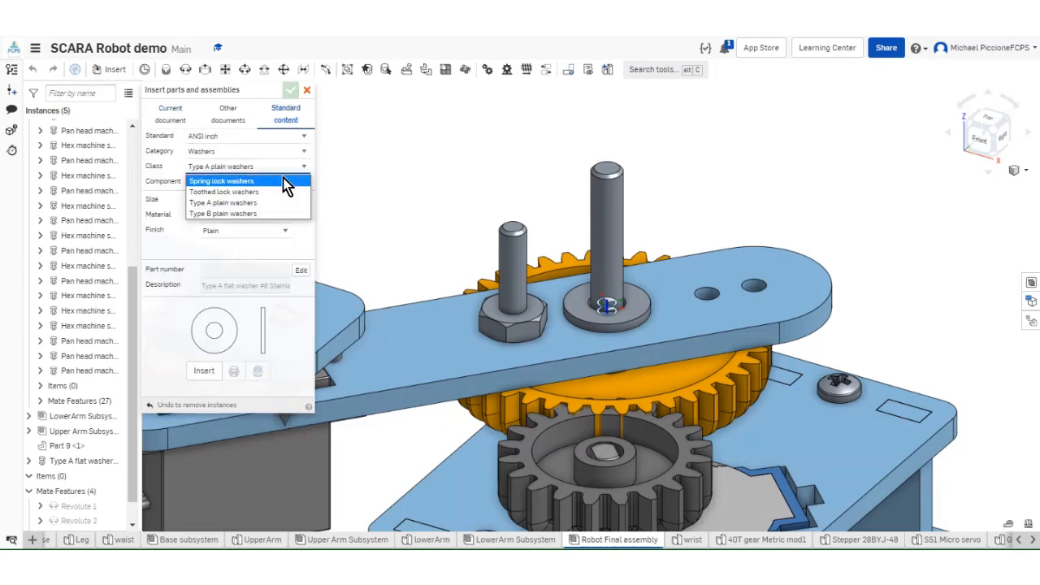
pyautogui.click(298, 154)
pyautogui.click(298, 155)
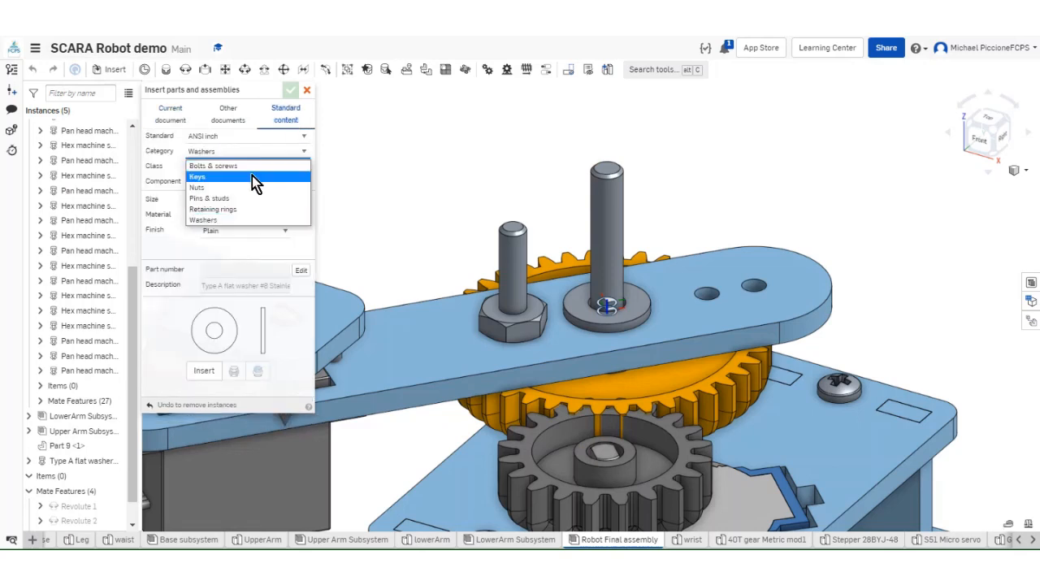
pyautogui.click(201, 186)
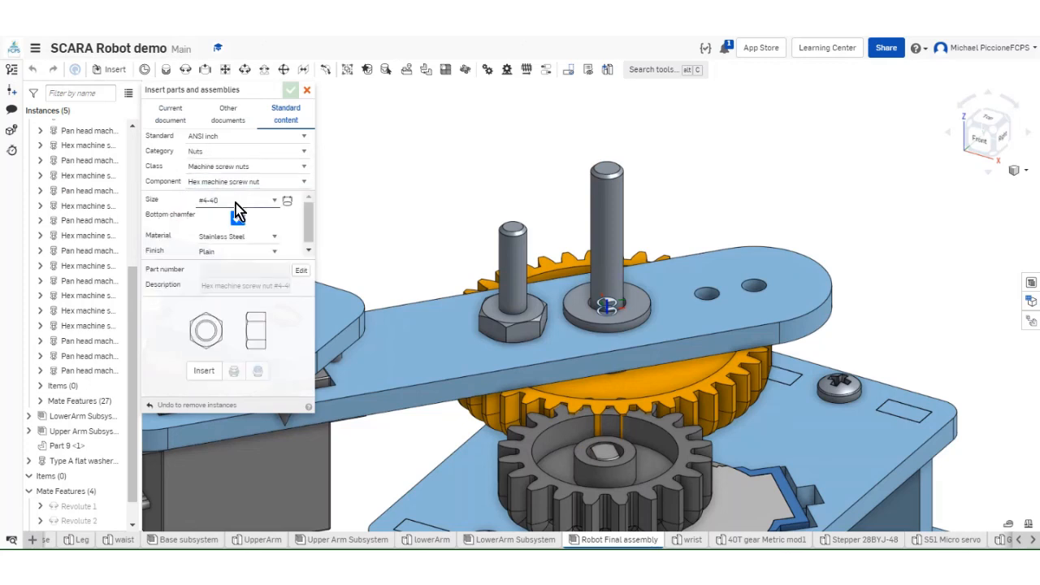
pyautogui.click(235, 203)
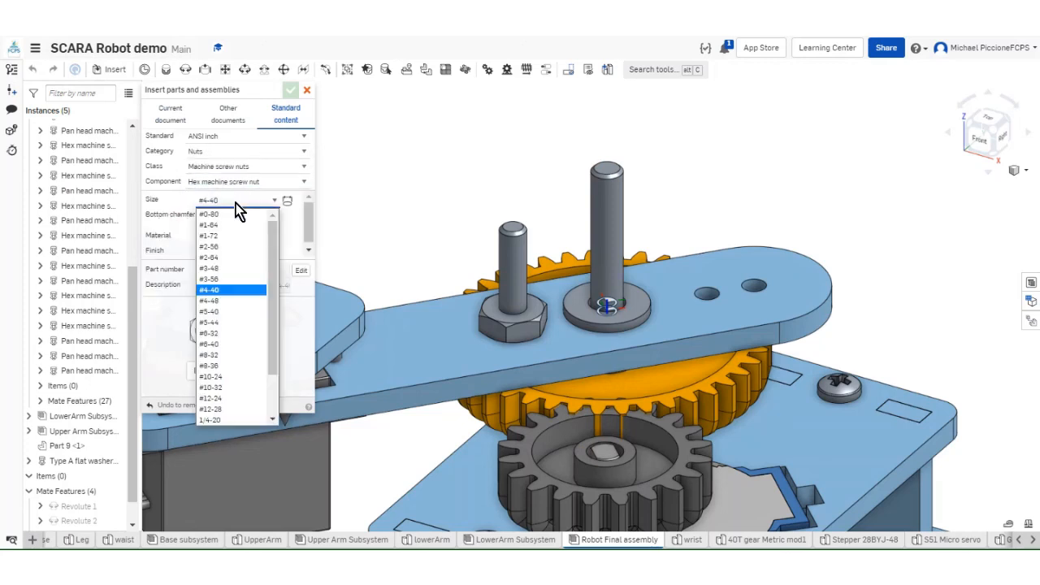
pyautogui.click(230, 355)
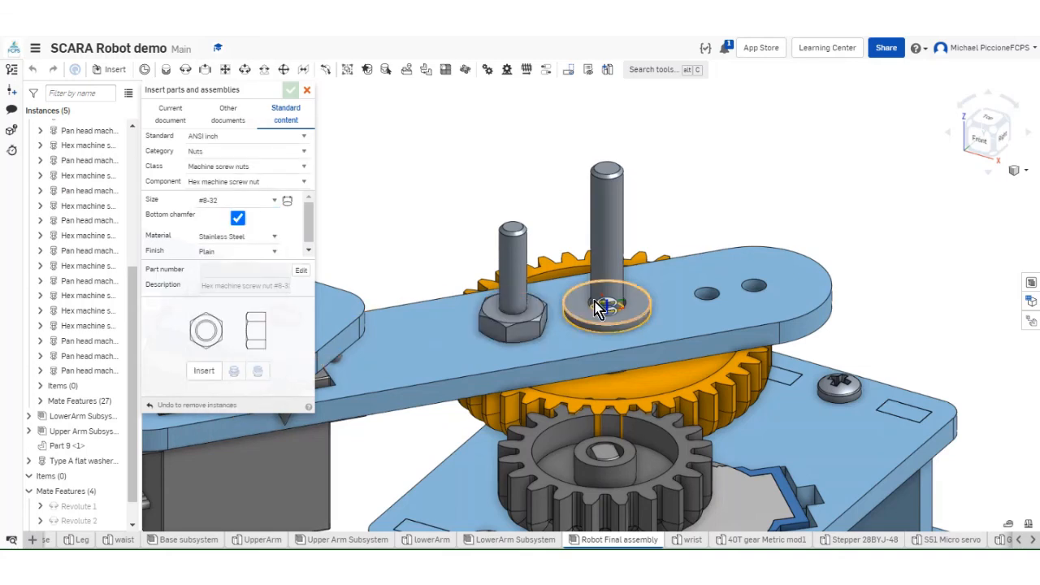
pyautogui.click(203, 372)
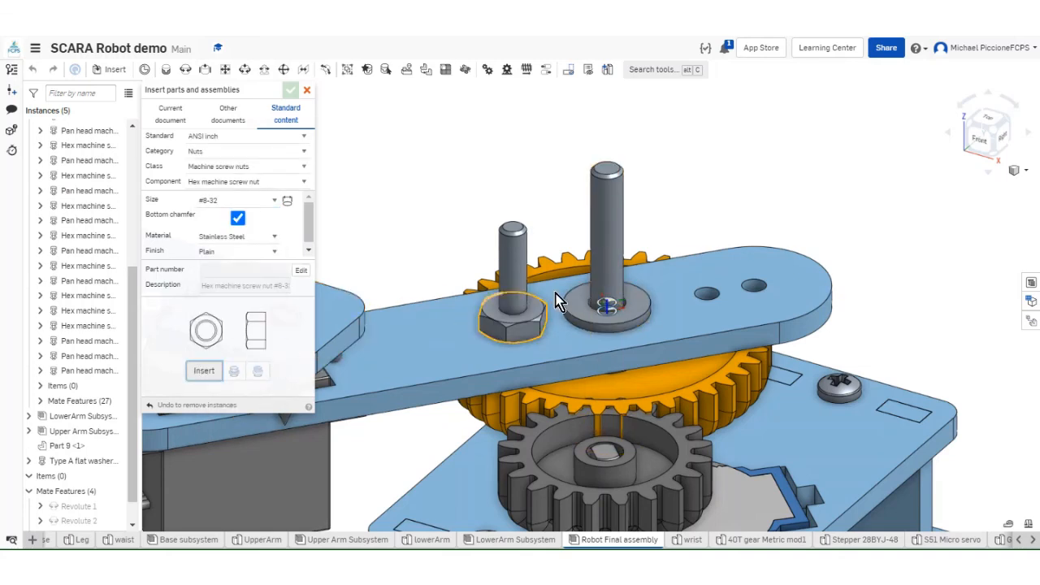
pyautogui.click(608, 308)
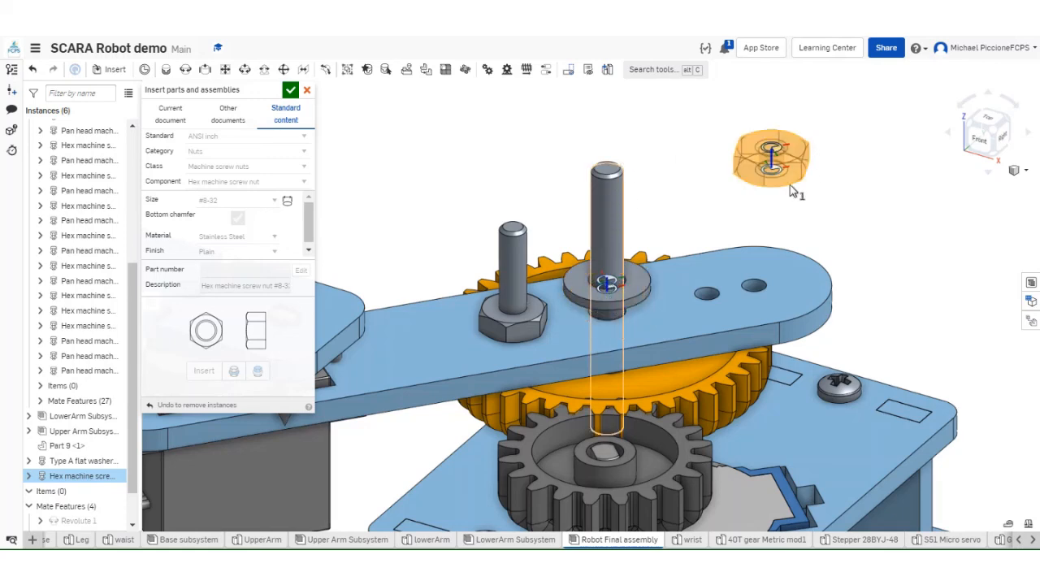
pyautogui.click(607, 280)
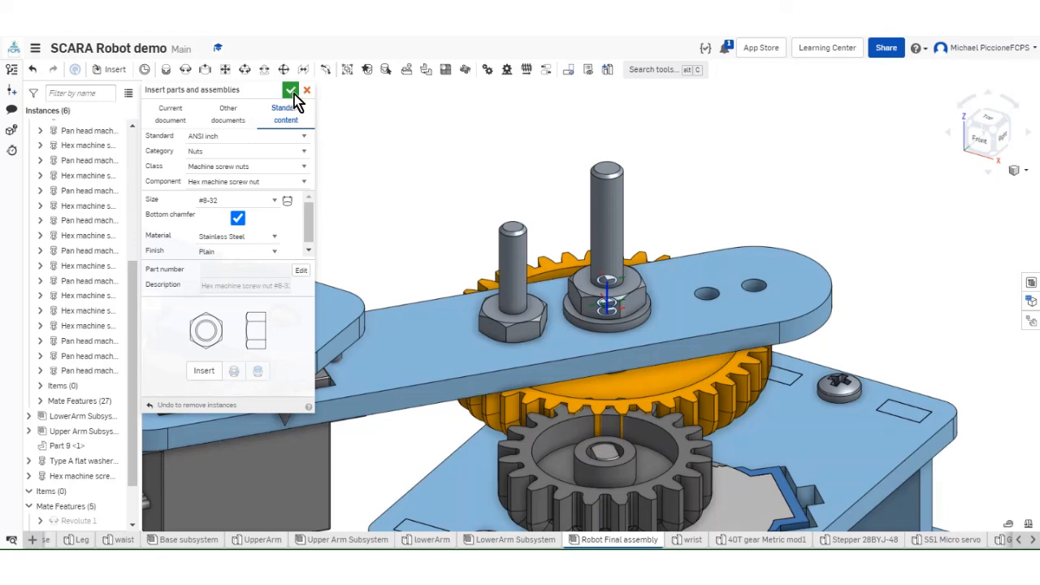
# Step: Insert a second #8-32 stainless steel hex machine screw nut onto the taller screw, stacked on top of the first nut
pyautogui.click(212, 372)
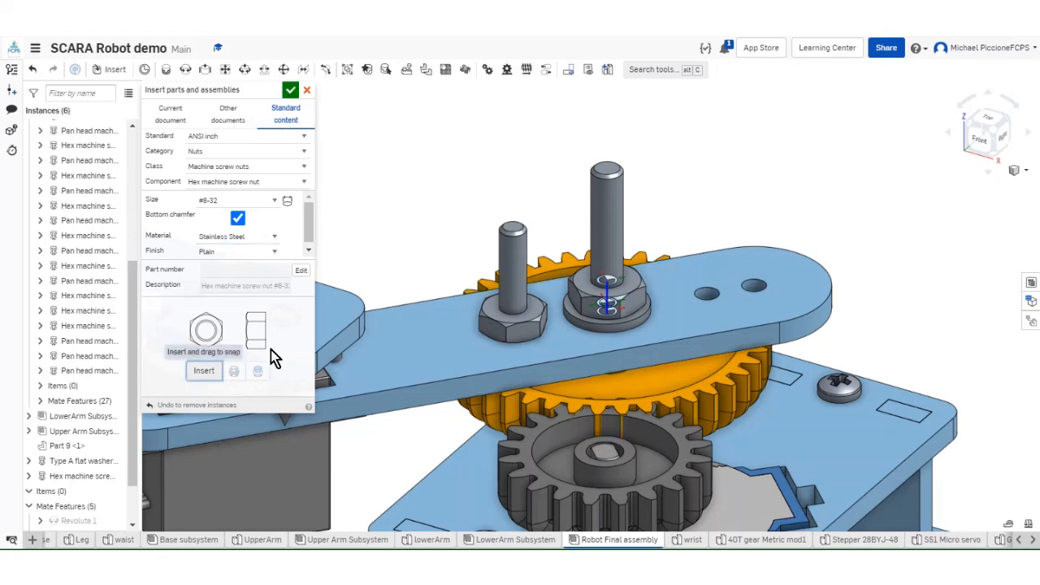
pyautogui.moveTo(636, 200); pyautogui.dragTo(635, 187, button='right')
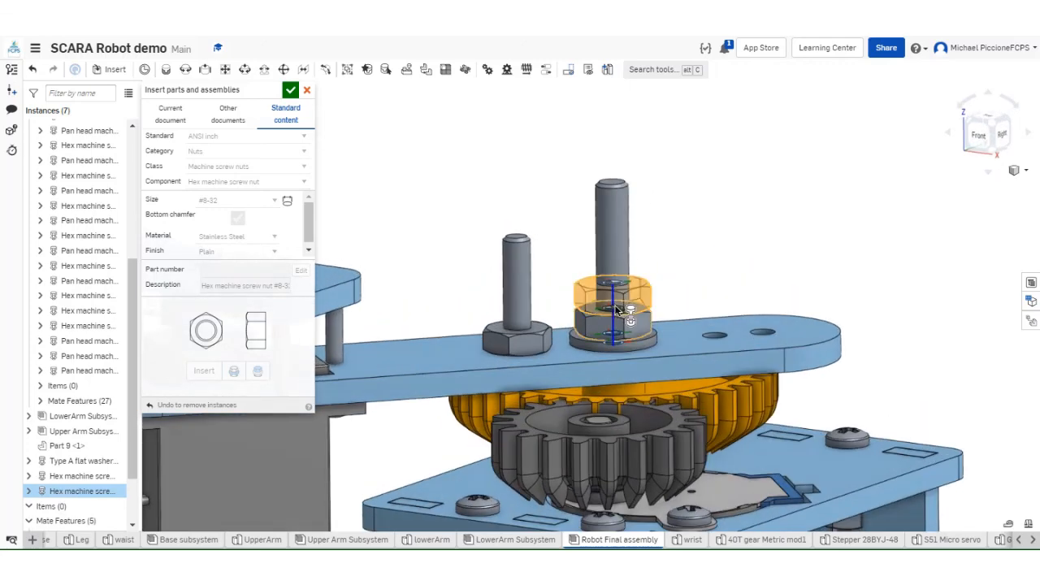
pyautogui.scroll(4, 614, 307)
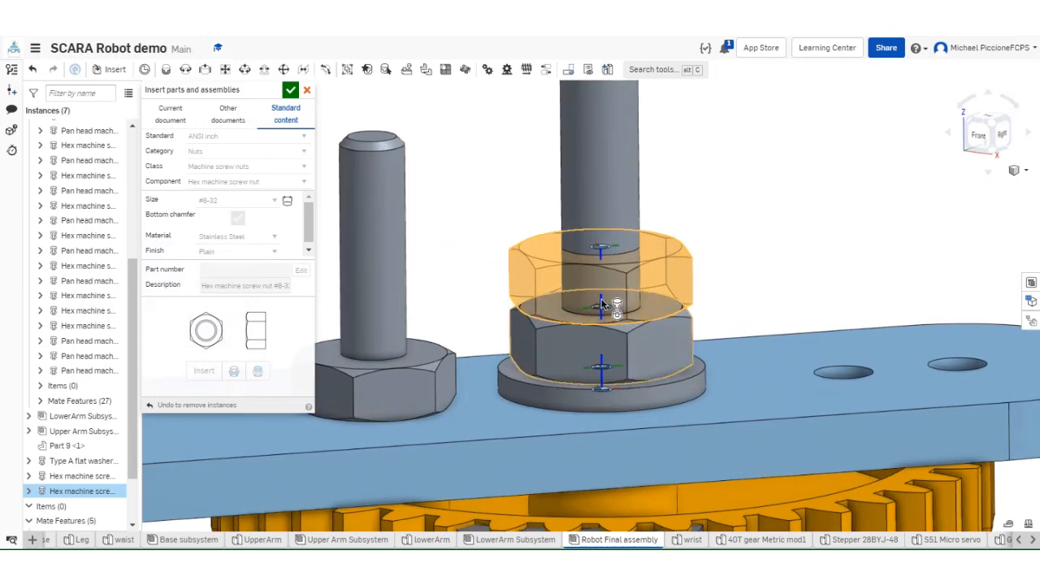
pyautogui.click(600, 307)
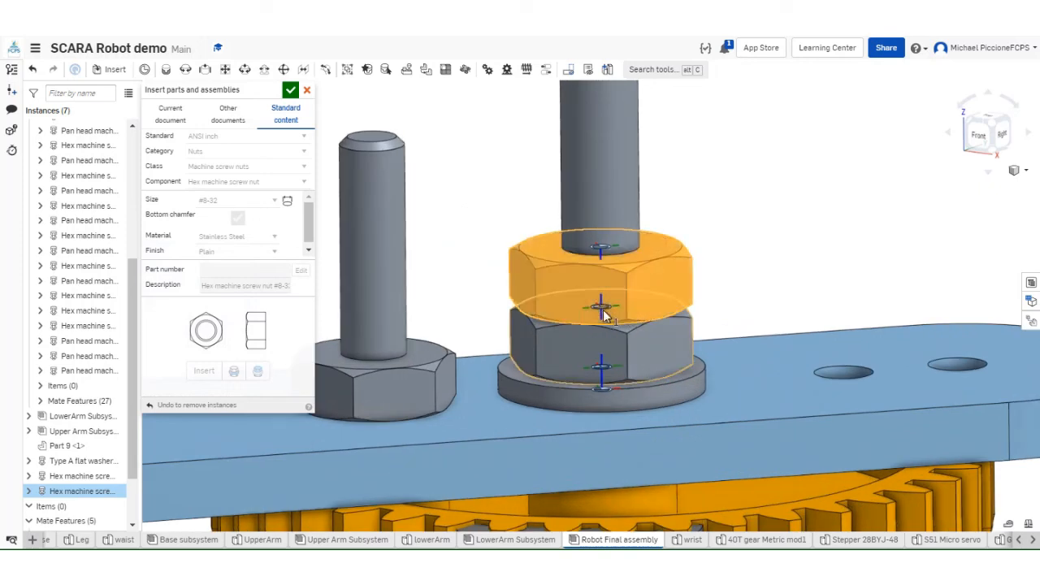
pyautogui.click(288, 91)
# Step: Start inserting ANSI inch standard content with the Bolts & screws category and the Tapping screws class
pyautogui.scroll(-5, 451, 162)
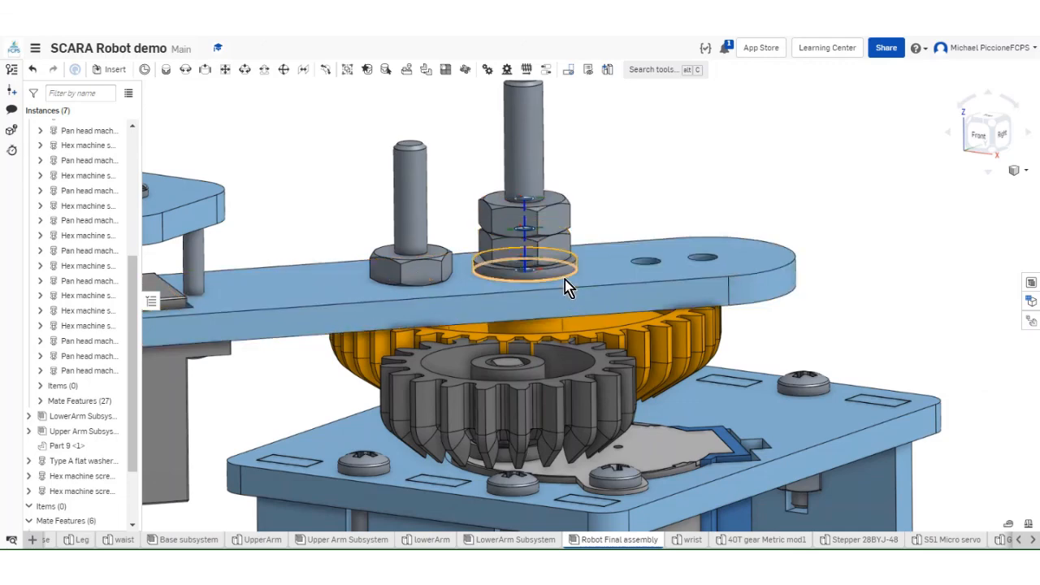
pyautogui.scroll(-3, 560, 277)
pyautogui.scroll(2, 511, 268)
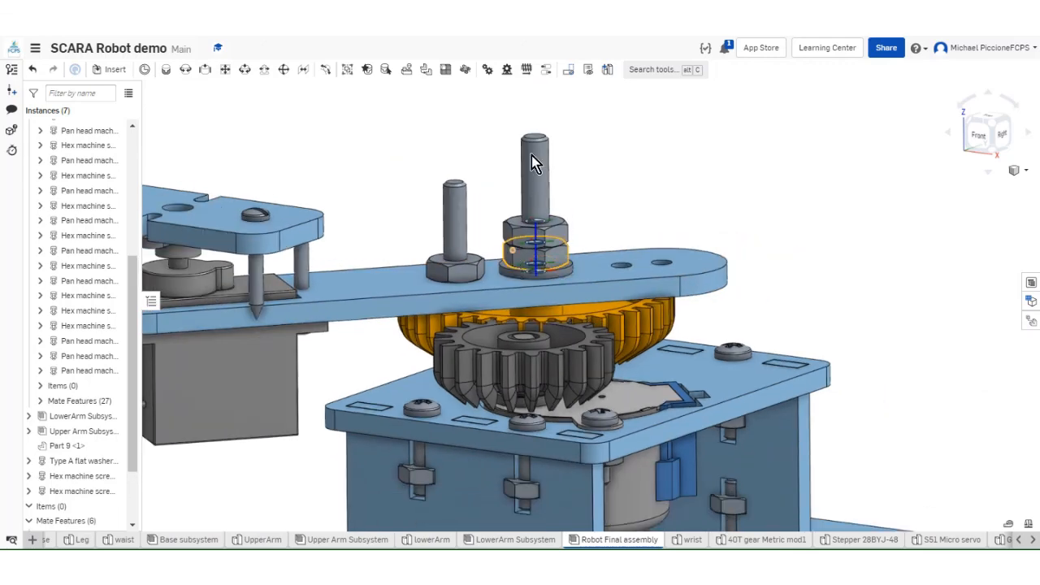
pyautogui.scroll(-3, 535, 212)
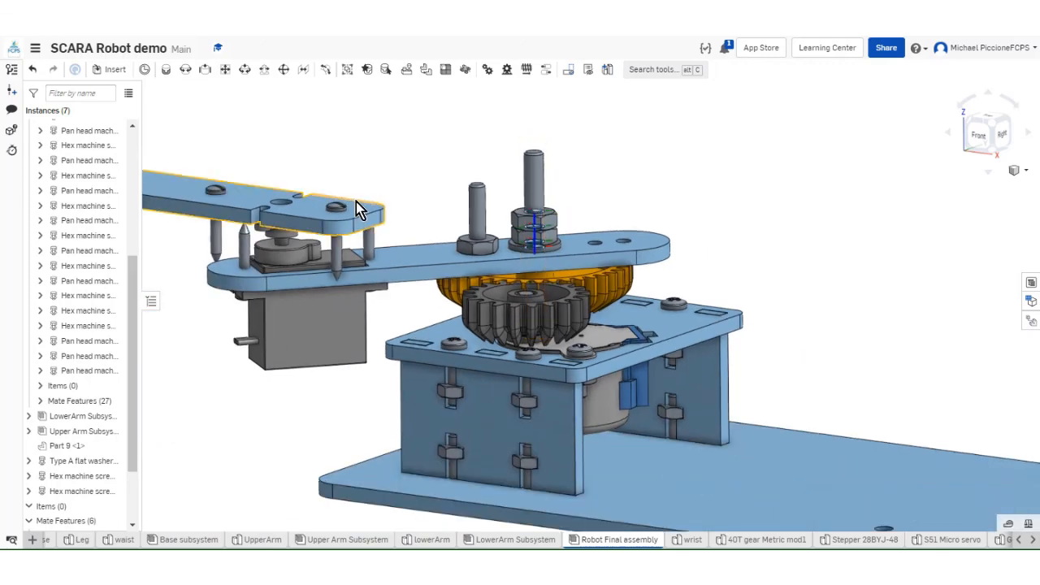
pyautogui.moveTo(359, 214); pyautogui.dragTo(377, 255, button='right')
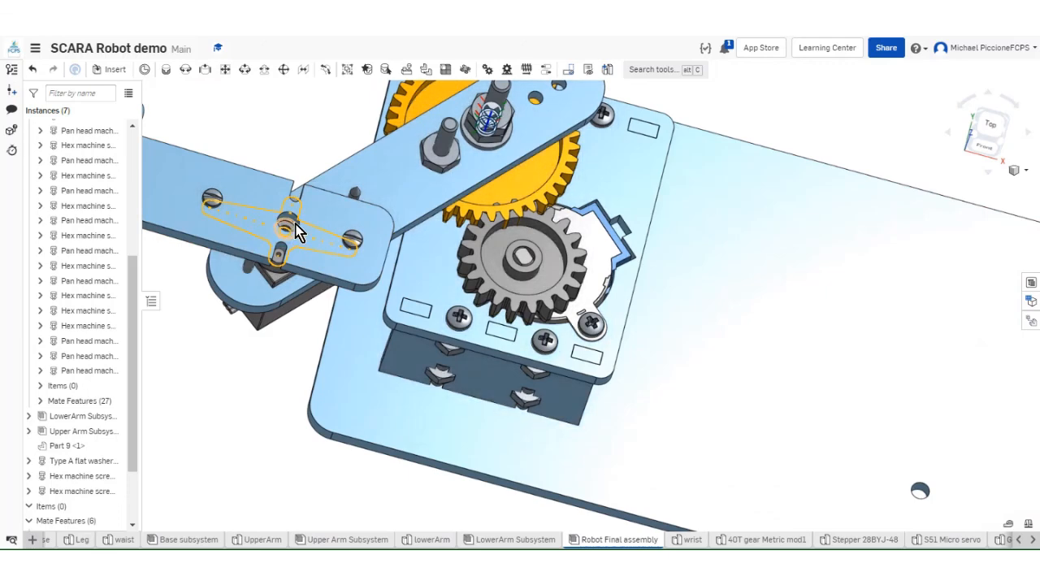
pyautogui.moveTo(298, 230); pyautogui.dragTo(622, 268, button='middle')
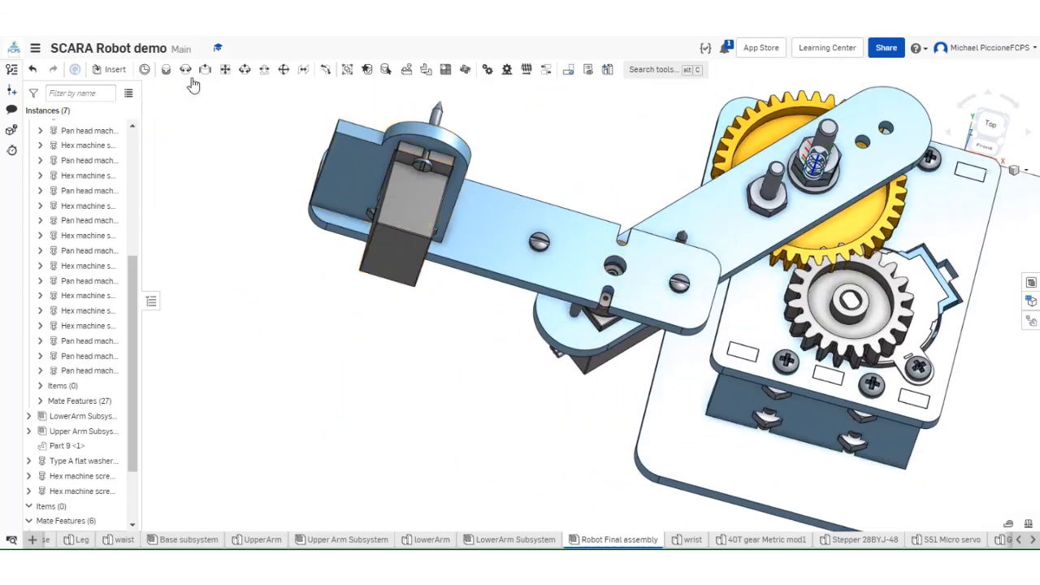
pyautogui.click(112, 71)
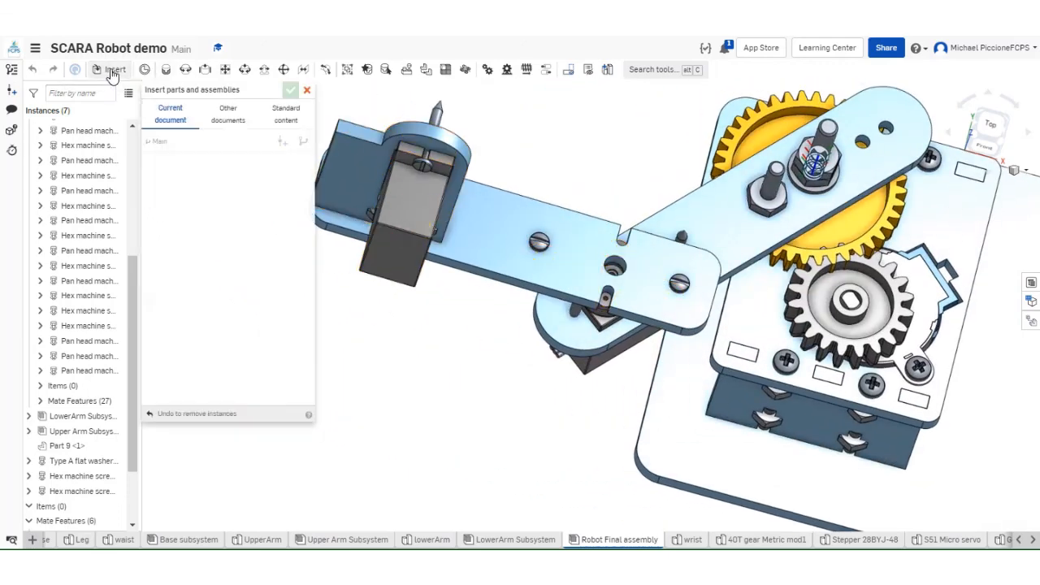
pyautogui.click(284, 119)
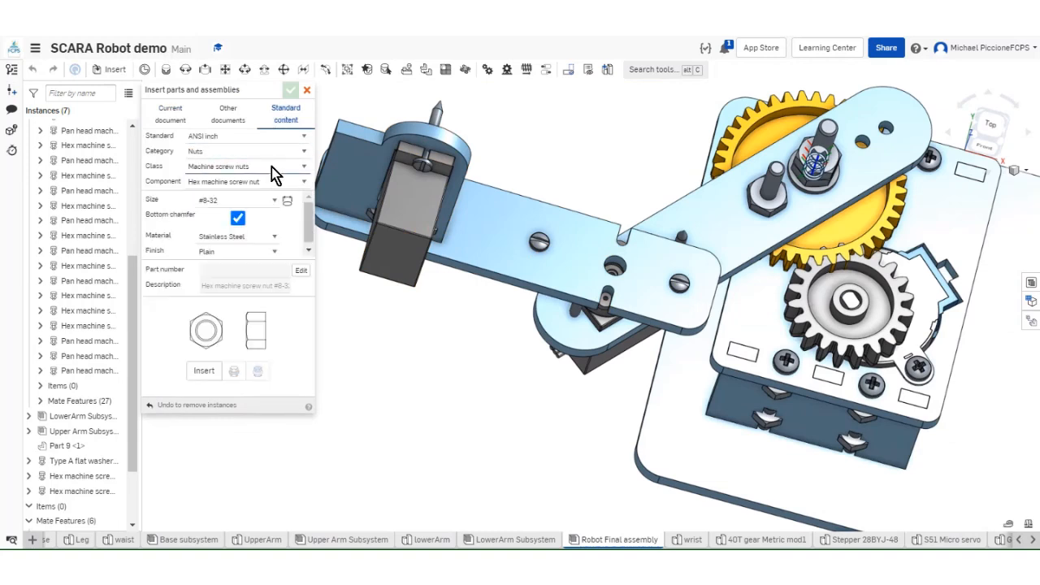
pyautogui.click(276, 151)
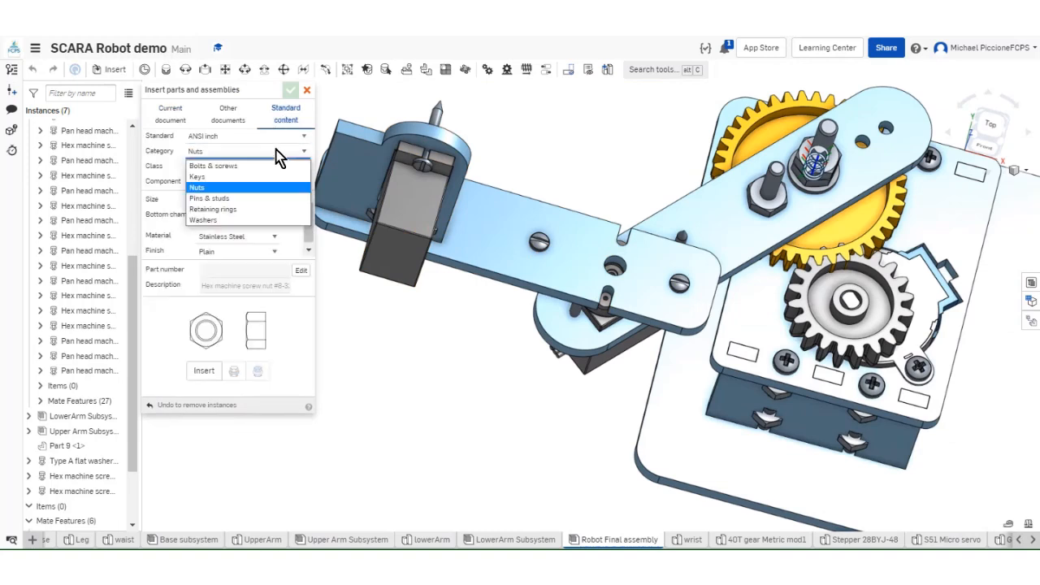
pyautogui.click(225, 165)
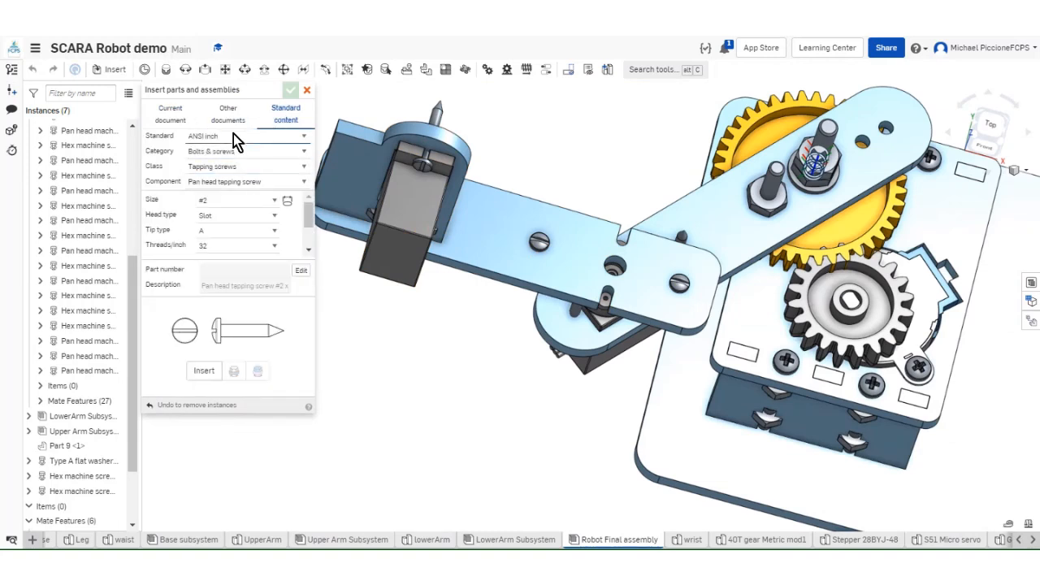
pyautogui.click(233, 165)
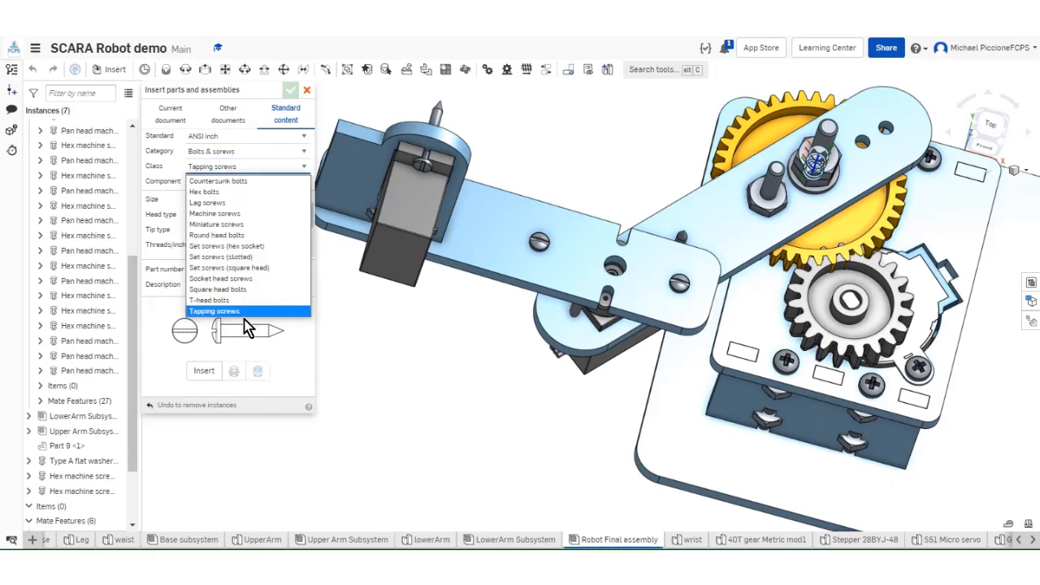
pyautogui.click(248, 311)
# Step: Insert two #0 slotted pan head tapping screws, placing the second in the empty space beside the lower arm
pyautogui.click(251, 184)
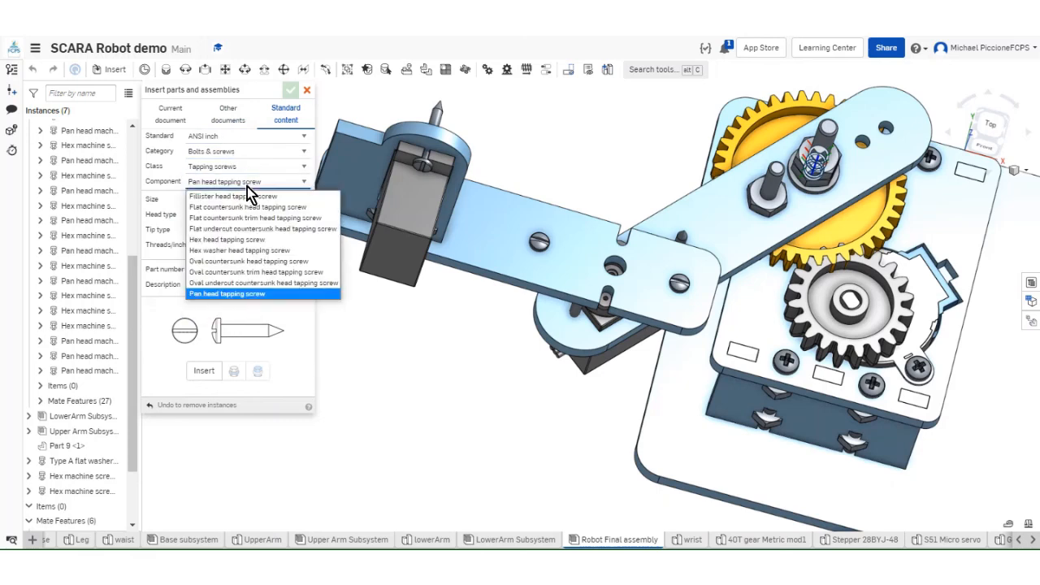
pyautogui.click(238, 295)
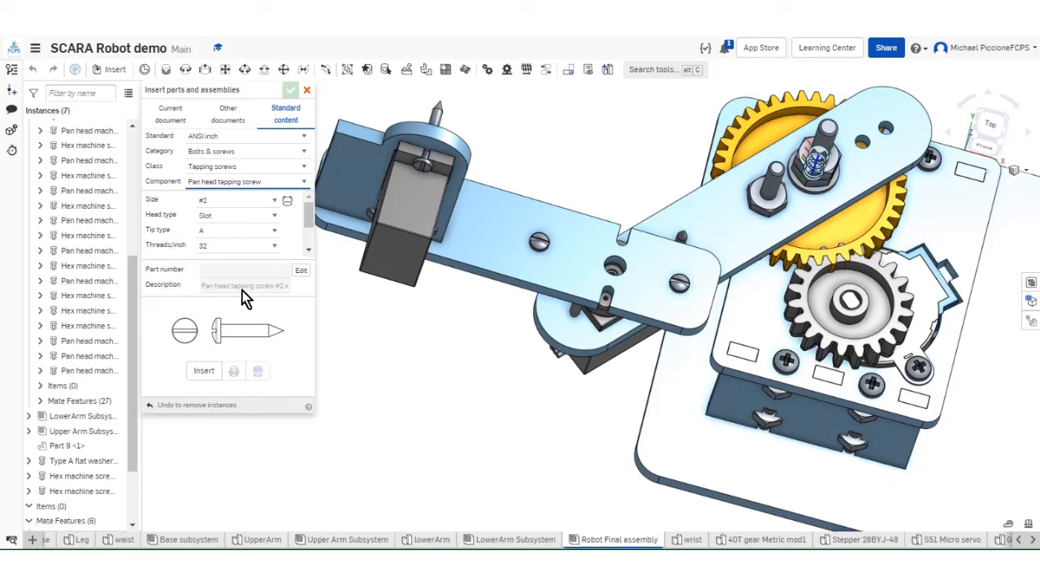
pyautogui.click(276, 205)
pyautogui.click(243, 214)
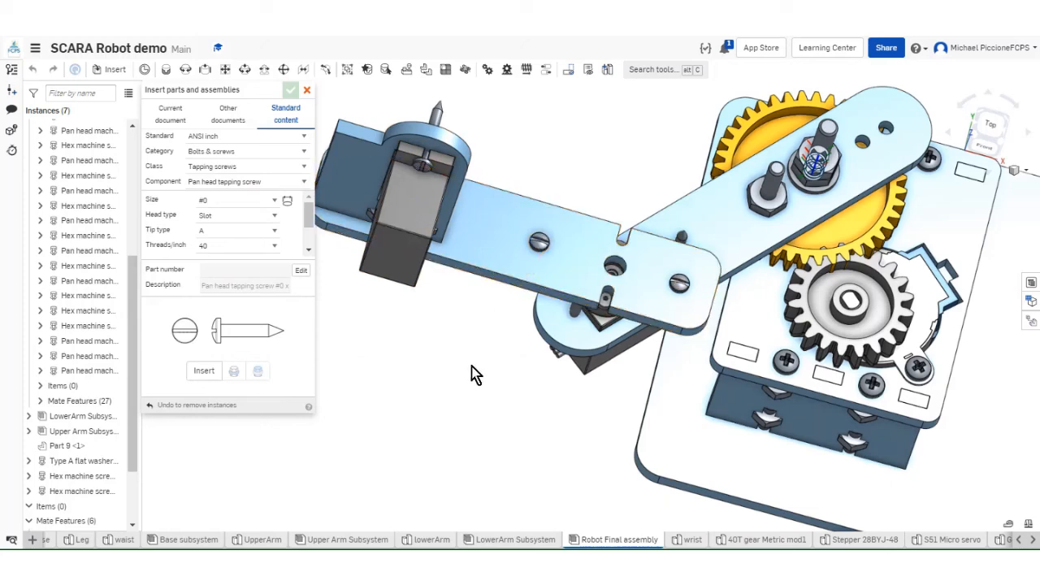
pyautogui.click(204, 370)
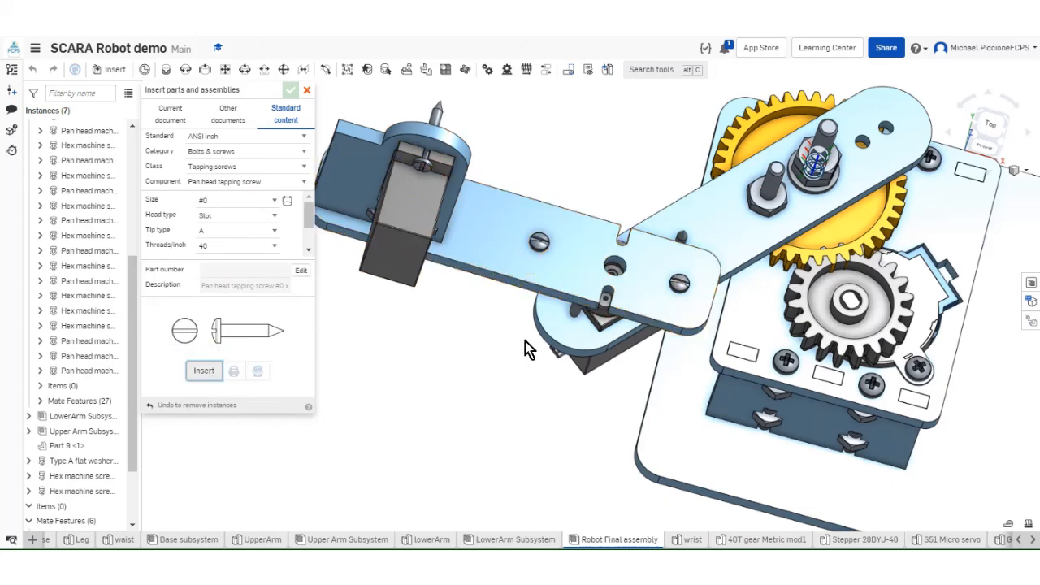
pyautogui.click(446, 353)
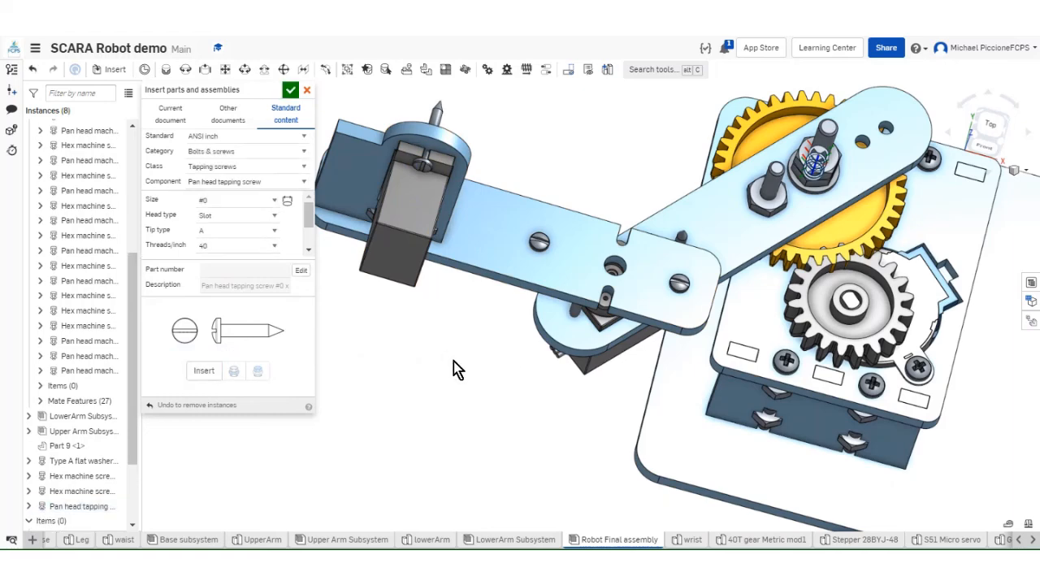
pyautogui.scroll(-5, 453, 362)
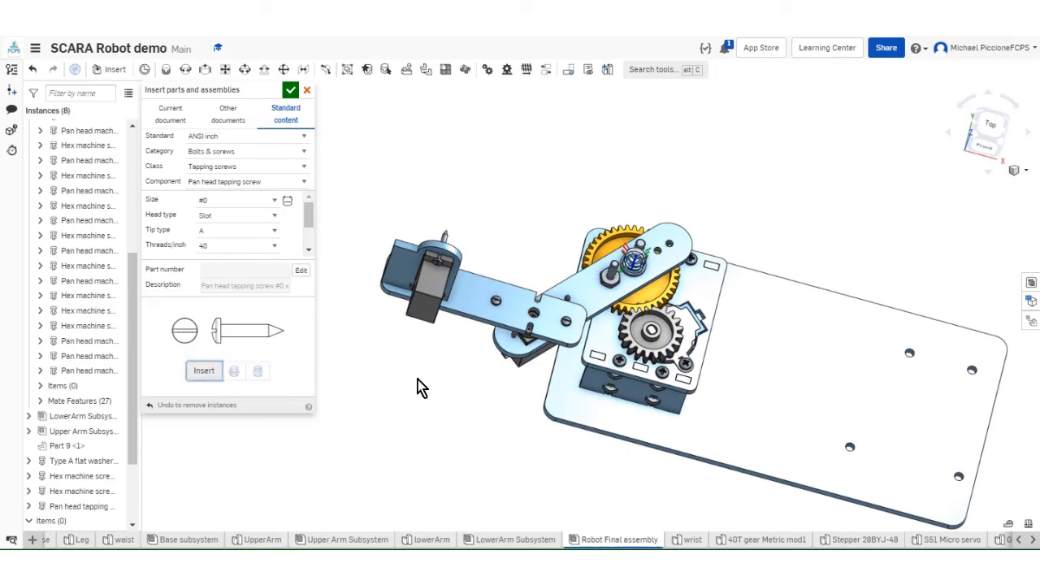
pyautogui.click(468, 351)
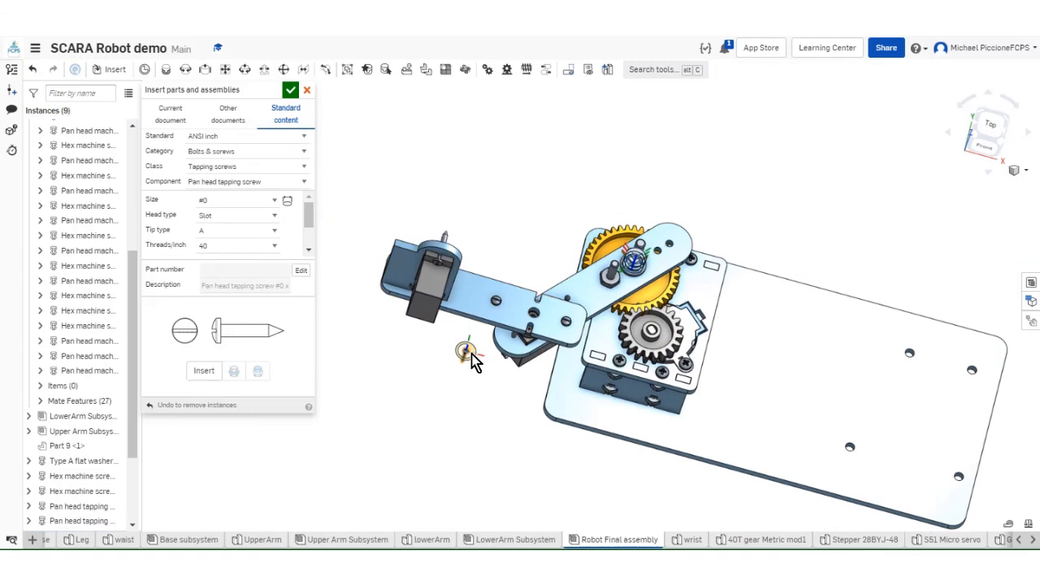
pyautogui.click(290, 89)
# Step: Fasten the loose tapping screw's Near connector to the servo's central connector inside the large hole of the lower arm
pyautogui.scroll(-3, 475, 353)
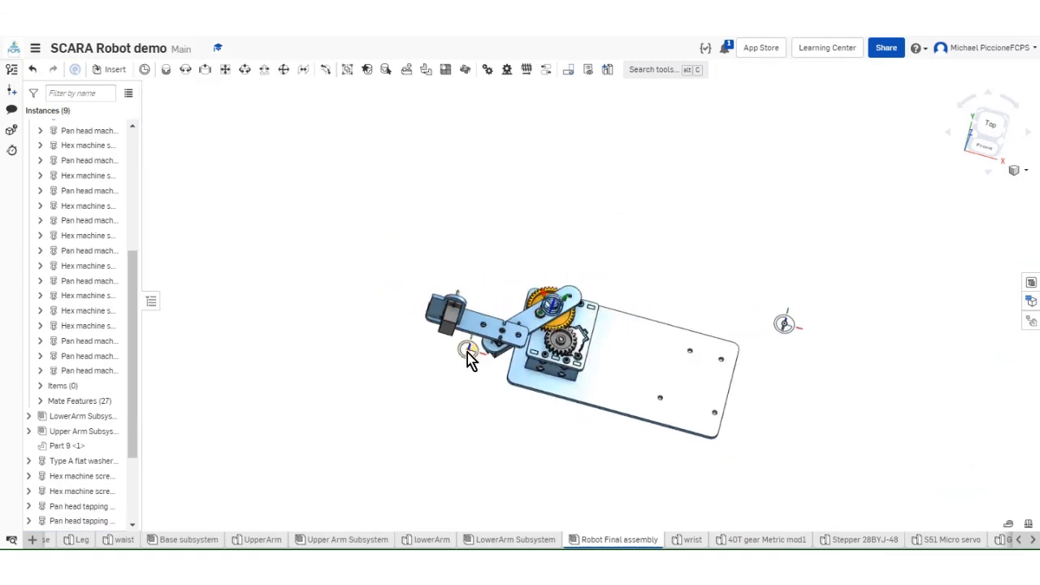
pyautogui.scroll(8, 475, 353)
pyautogui.scroll(4, 475, 352)
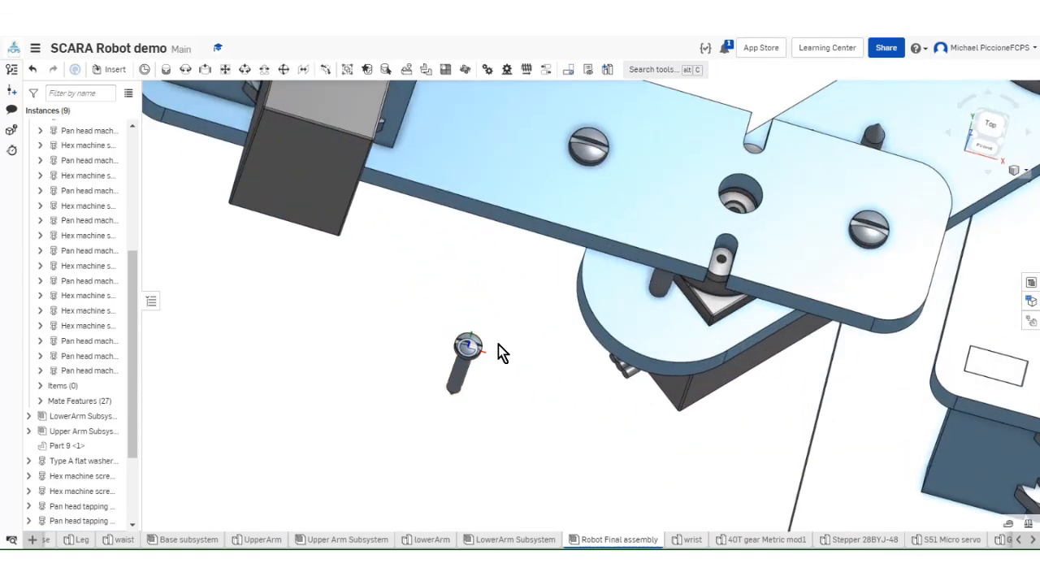
pyautogui.click(166, 71)
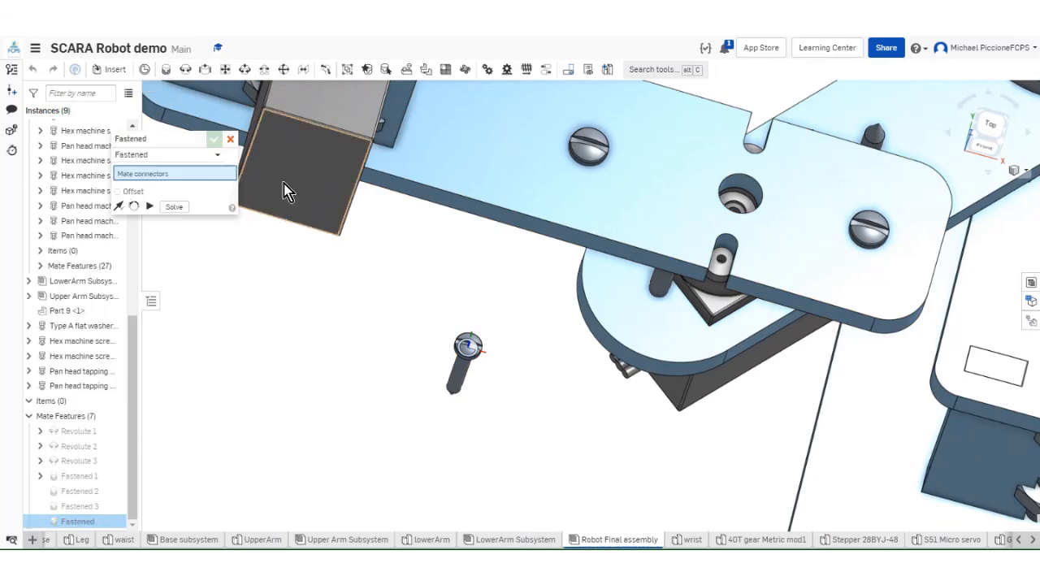
pyautogui.click(473, 362)
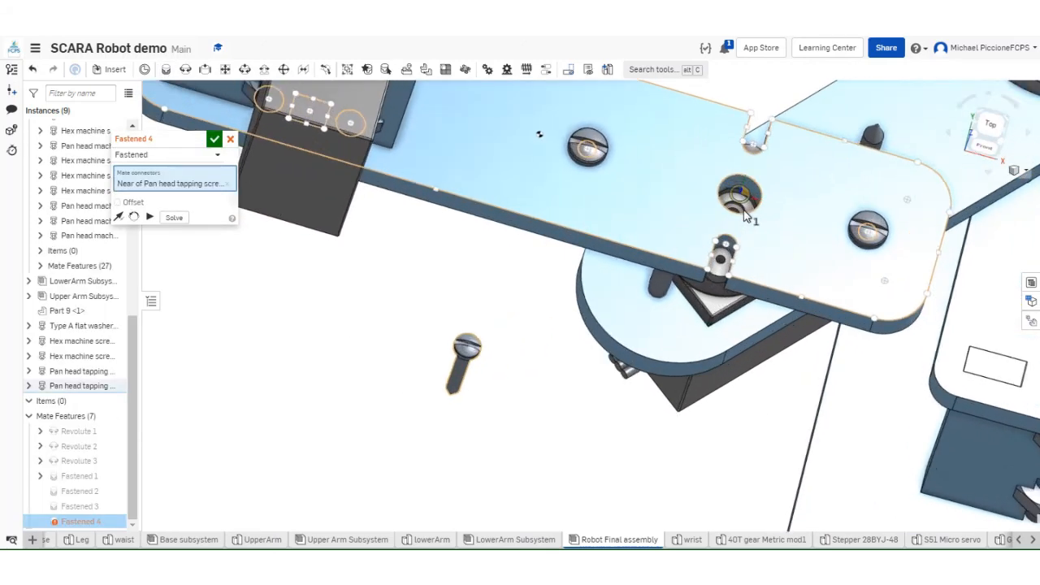
pyautogui.scroll(10, 743, 211)
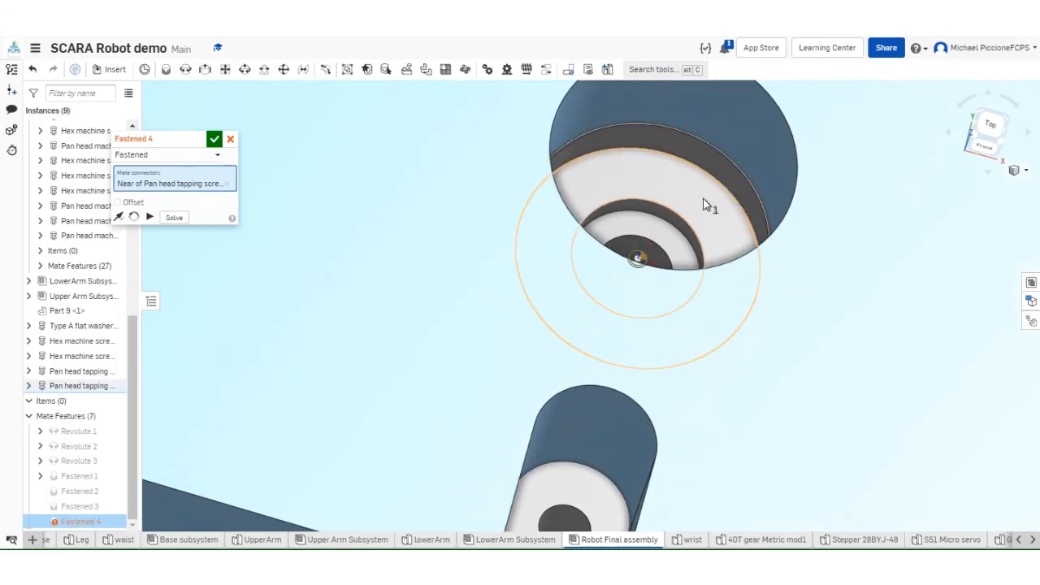
pyautogui.moveTo(685, 179); pyautogui.dragTo(661, 199, button='right')
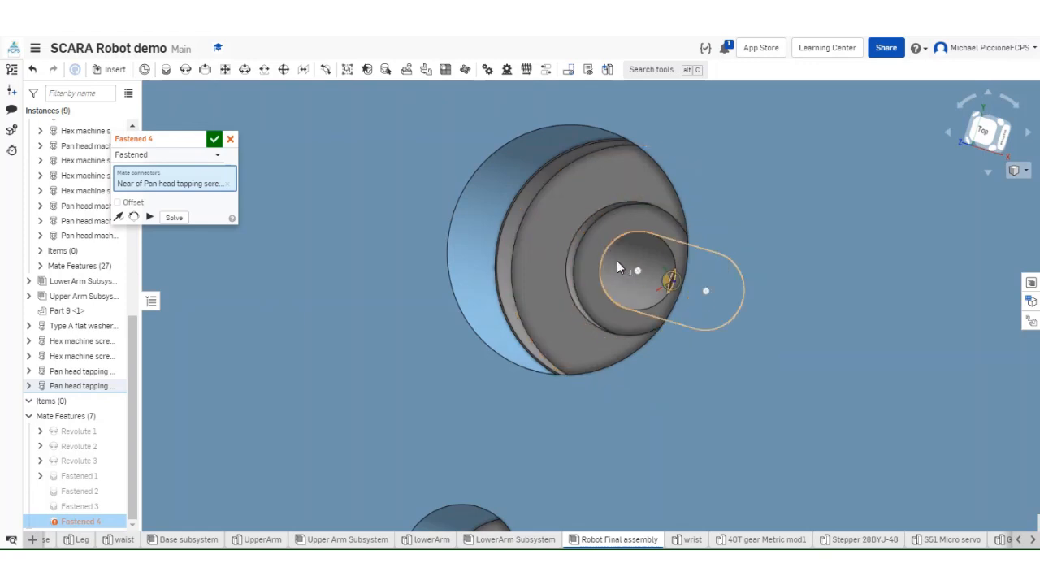
pyautogui.click(554, 224)
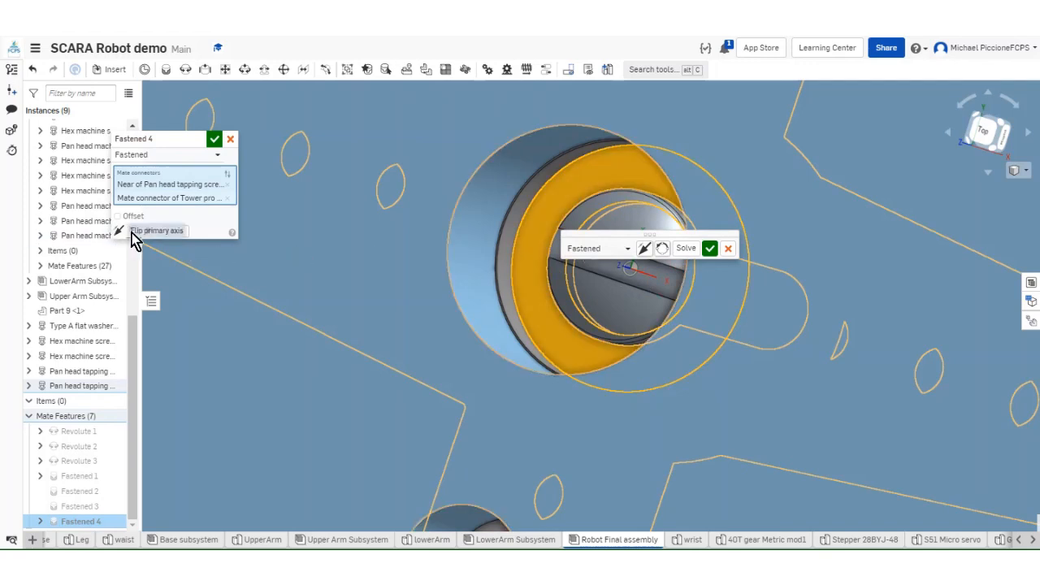
pyautogui.click(214, 139)
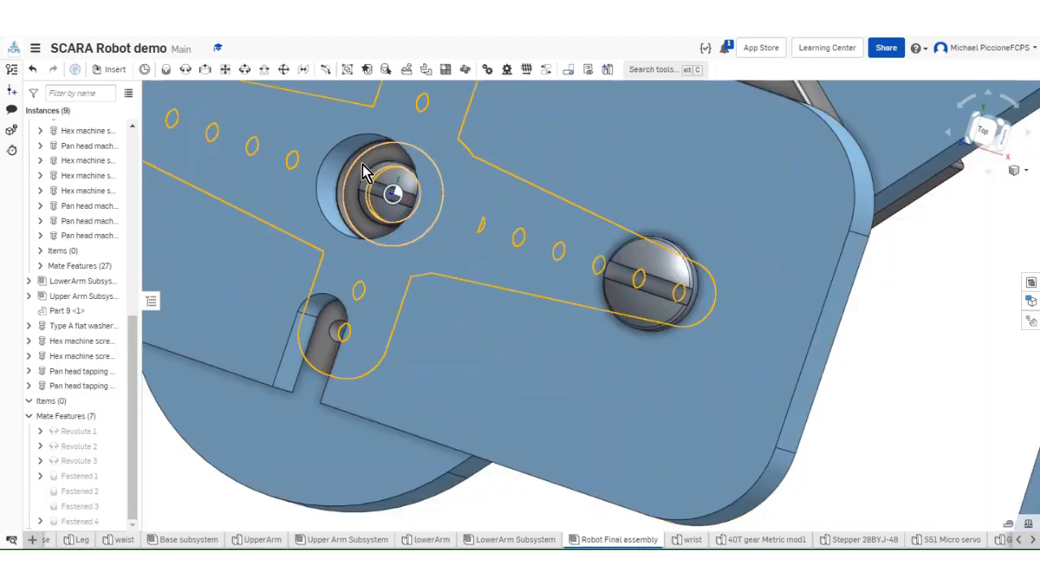
# Step: Hide the Near mate connectors of both pan head tapping screws in the assembly
pyautogui.moveTo(364, 164); pyautogui.dragTo(485, 173, button='middle')
pyautogui.scroll(-2, 485, 173)
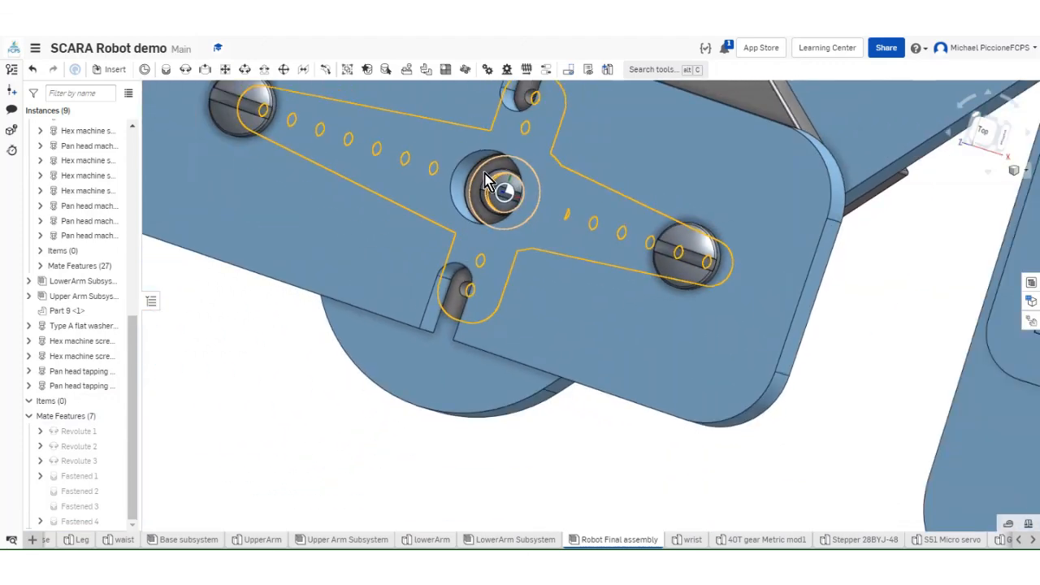
pyautogui.moveTo(485, 173); pyautogui.dragTo(500, 155, button='right')
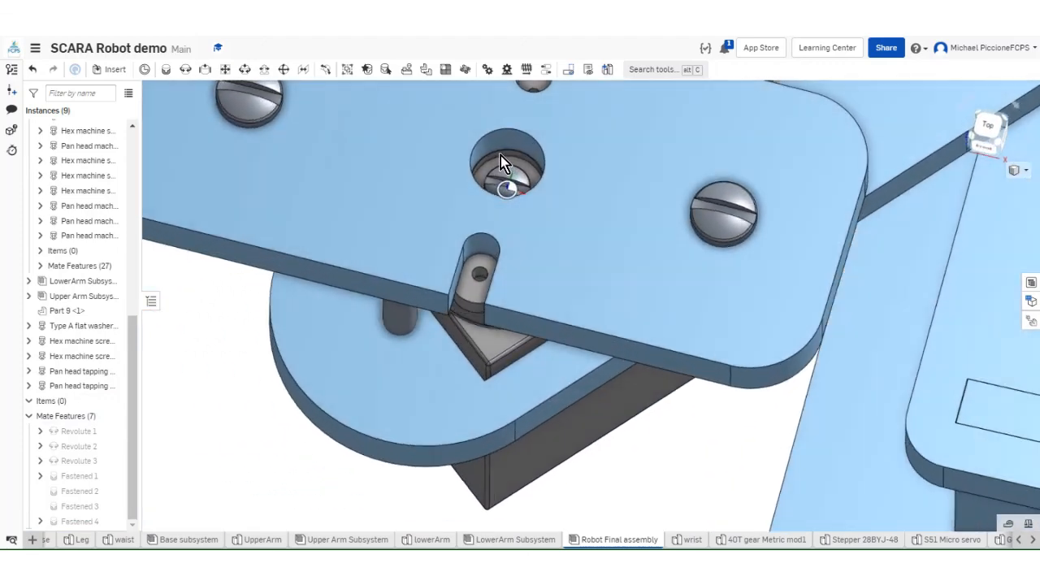
pyautogui.scroll(-10, 496, 164)
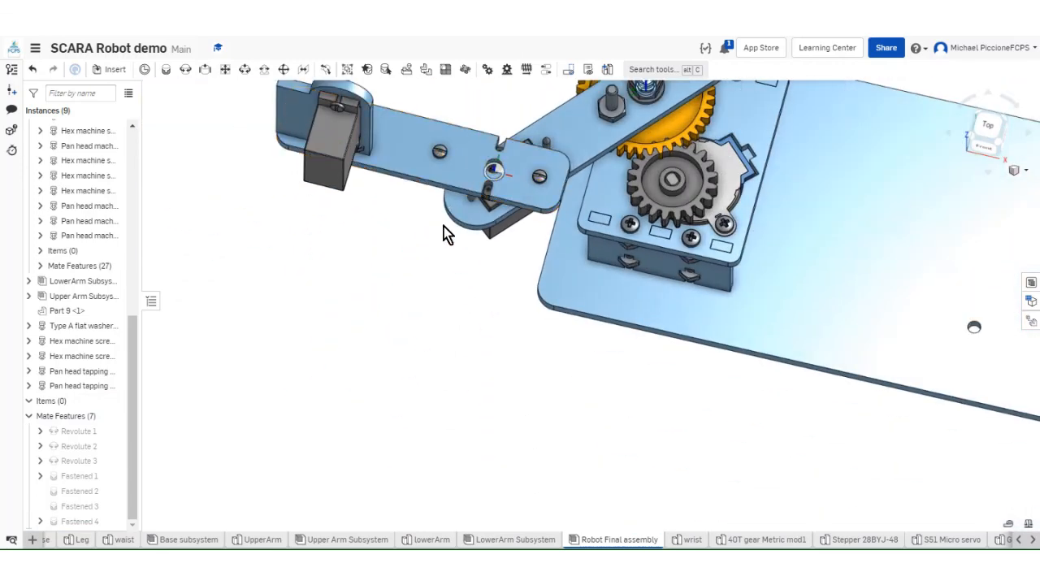
pyautogui.moveTo(448, 256); pyautogui.dragTo(457, 360, button='middle')
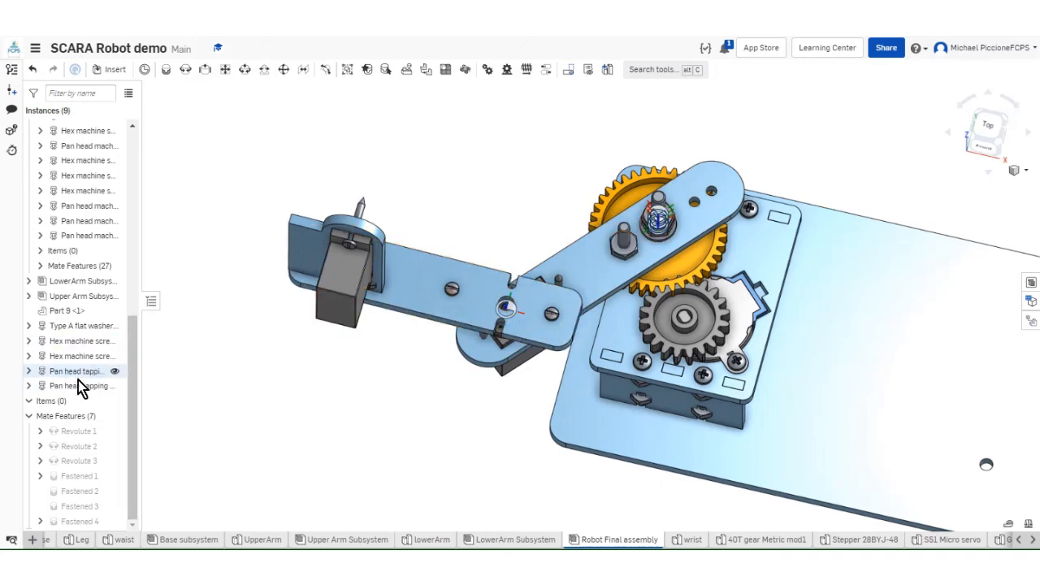
pyautogui.click(28, 387)
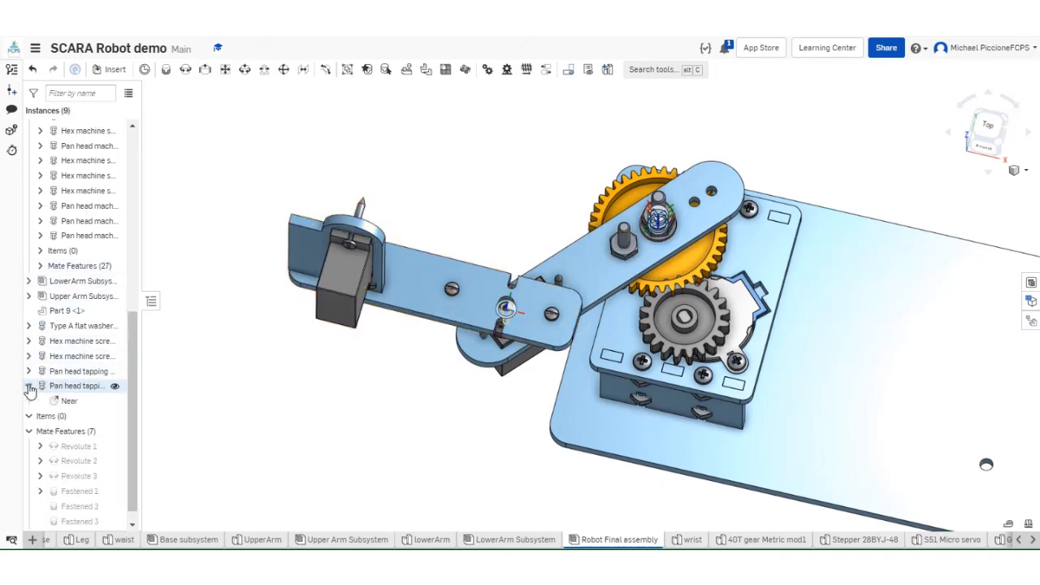
pyautogui.click(115, 402)
pyautogui.click(29, 371)
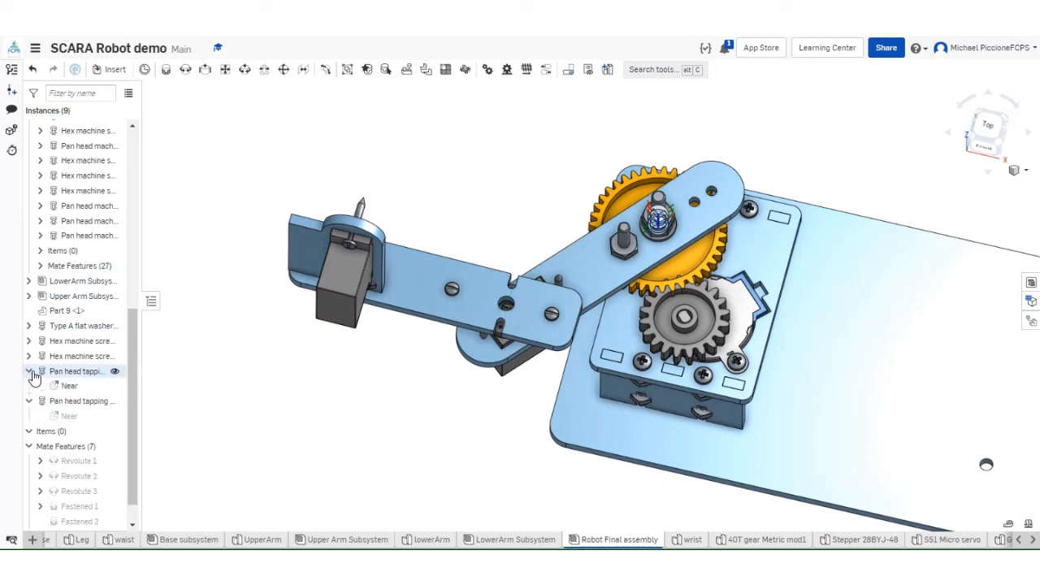
pyautogui.click(115, 387)
# Step: Hide the Near and Far mate connectors of both hex machine screw nuts and the Type A flat washer
pyautogui.click(30, 356)
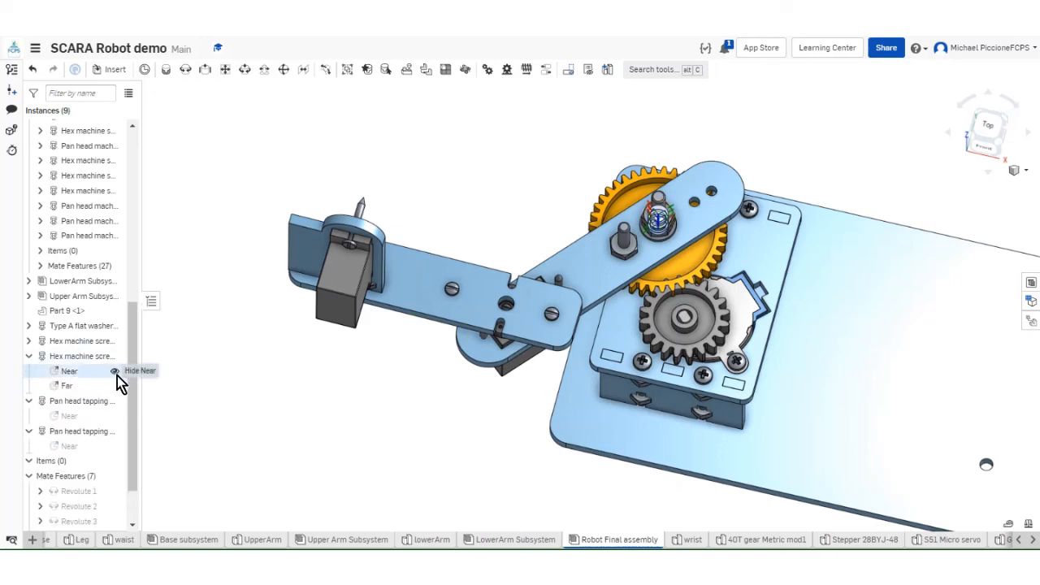
pyautogui.click(115, 371)
pyautogui.click(115, 386)
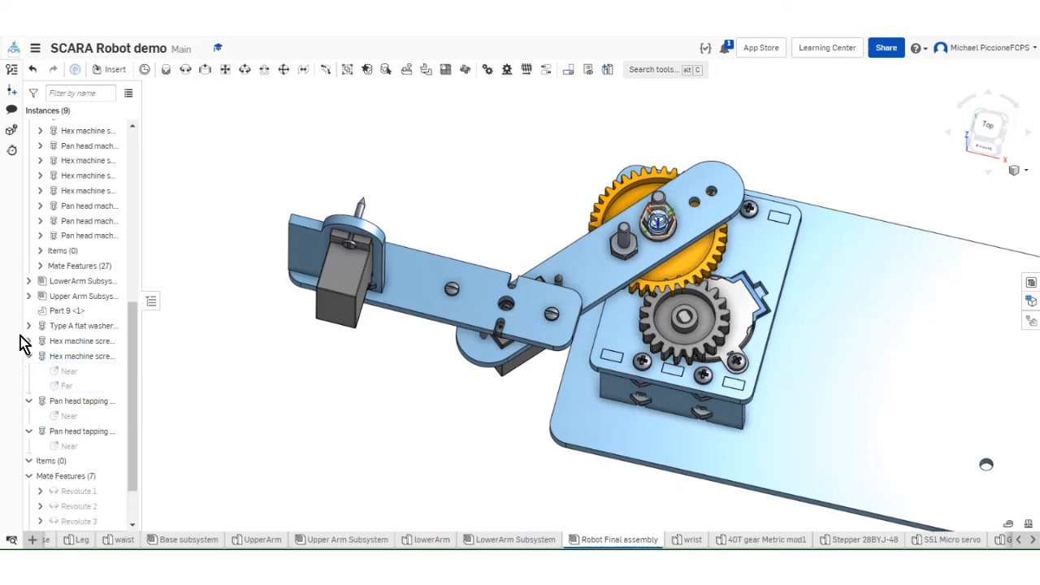
pyautogui.click(26, 341)
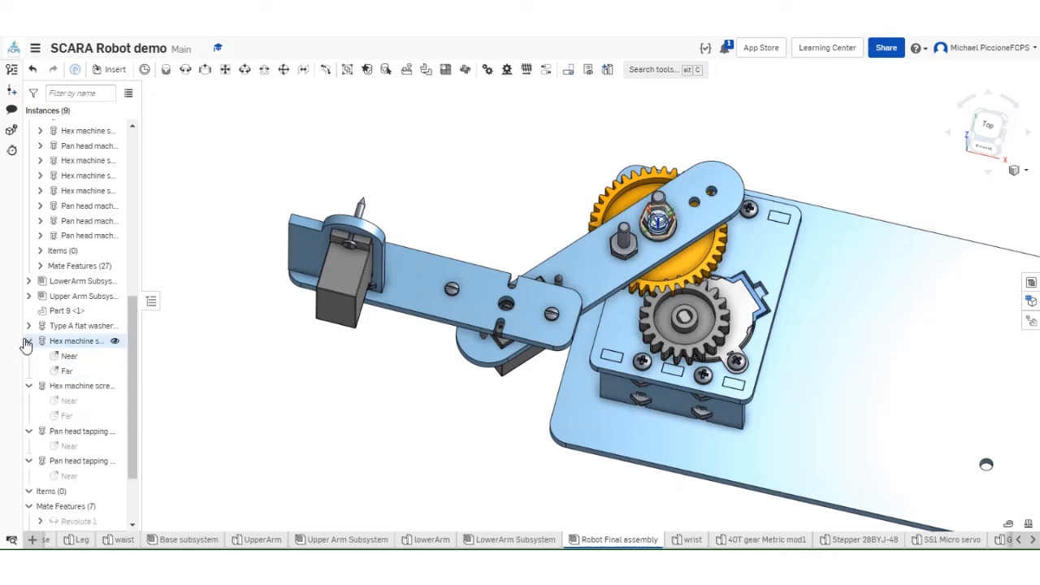
pyautogui.click(114, 371)
pyautogui.click(28, 326)
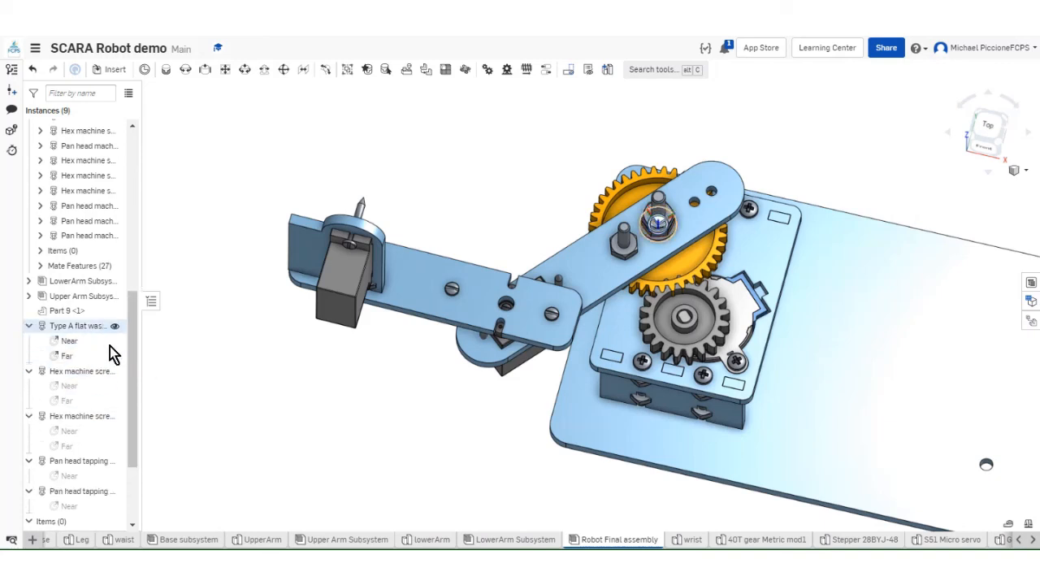
pyautogui.click(115, 356)
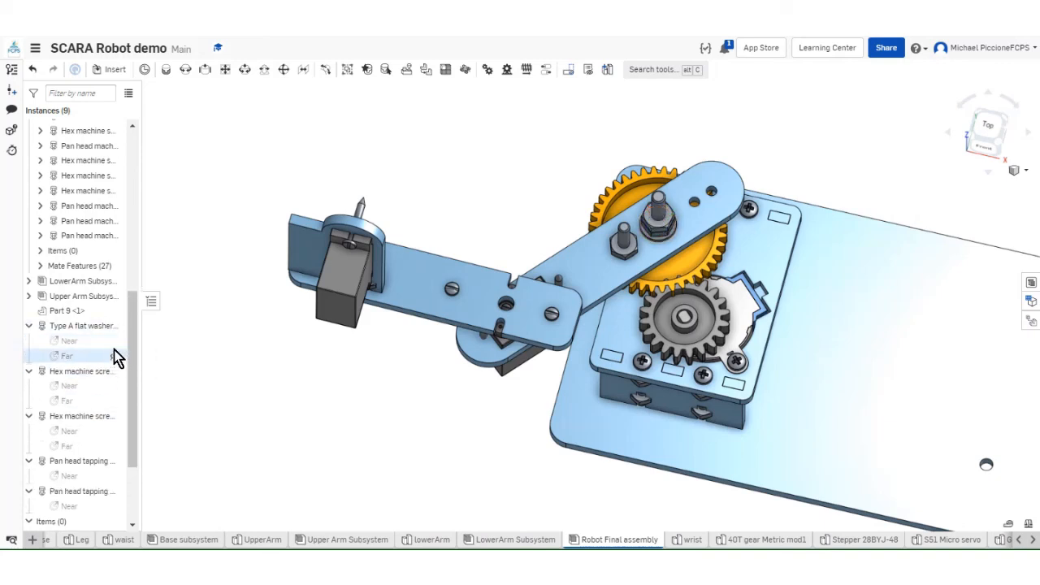
# Step: Swing the lower arm and its servo back and forth around the base to test the motion of the revolute joints
pyautogui.moveTo(436, 162); pyautogui.dragTo(437, 142, button='right')
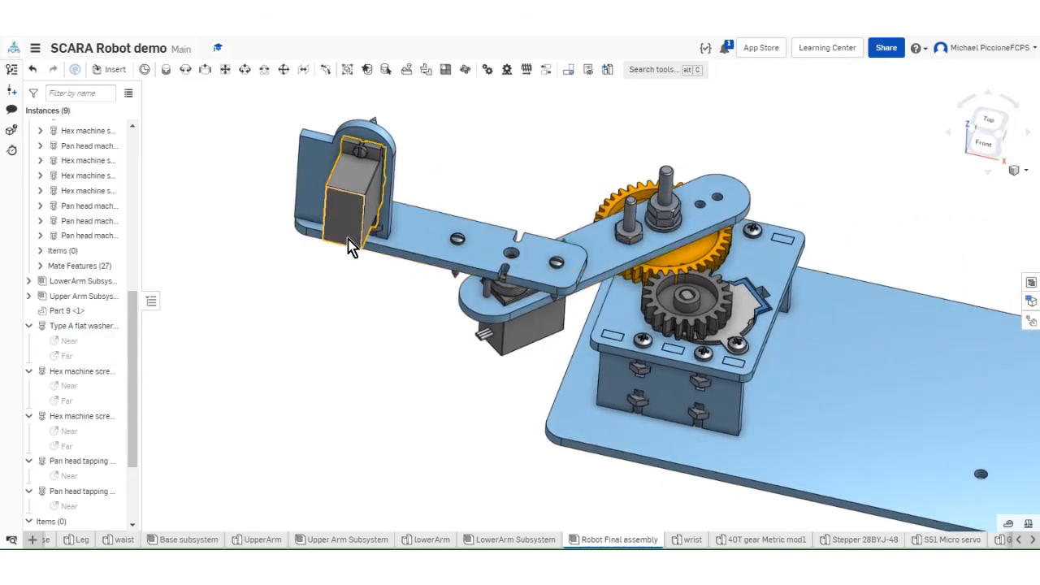
pyautogui.moveTo(467, 308); pyautogui.dragTo(768, 332)
pyautogui.moveTo(730, 173); pyautogui.dragTo(604, 404)
pyautogui.moveTo(407, 277); pyautogui.dragTo(849, 354)
pyautogui.moveTo(872, 164); pyautogui.dragTo(630, 378)
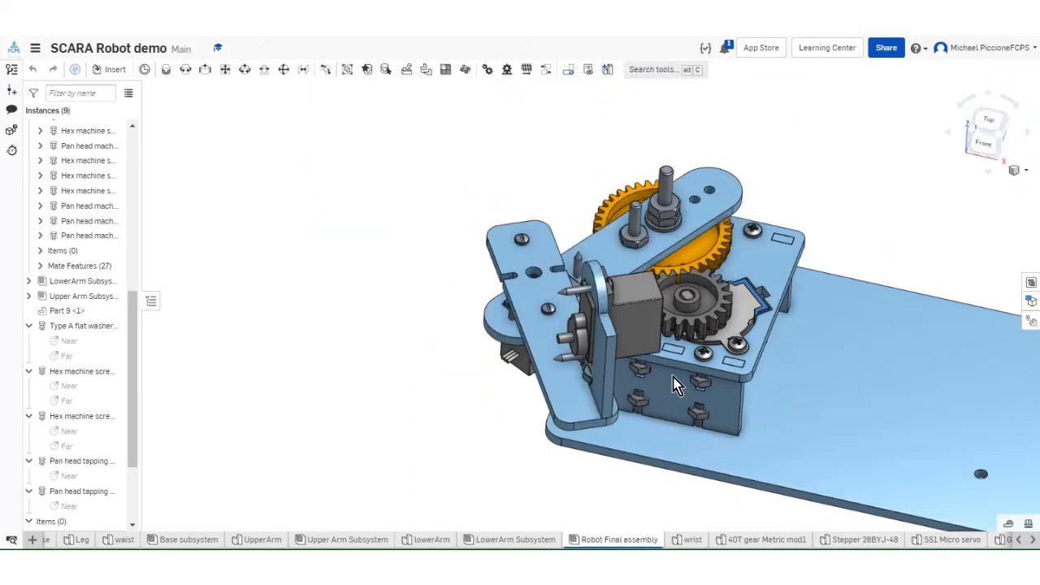